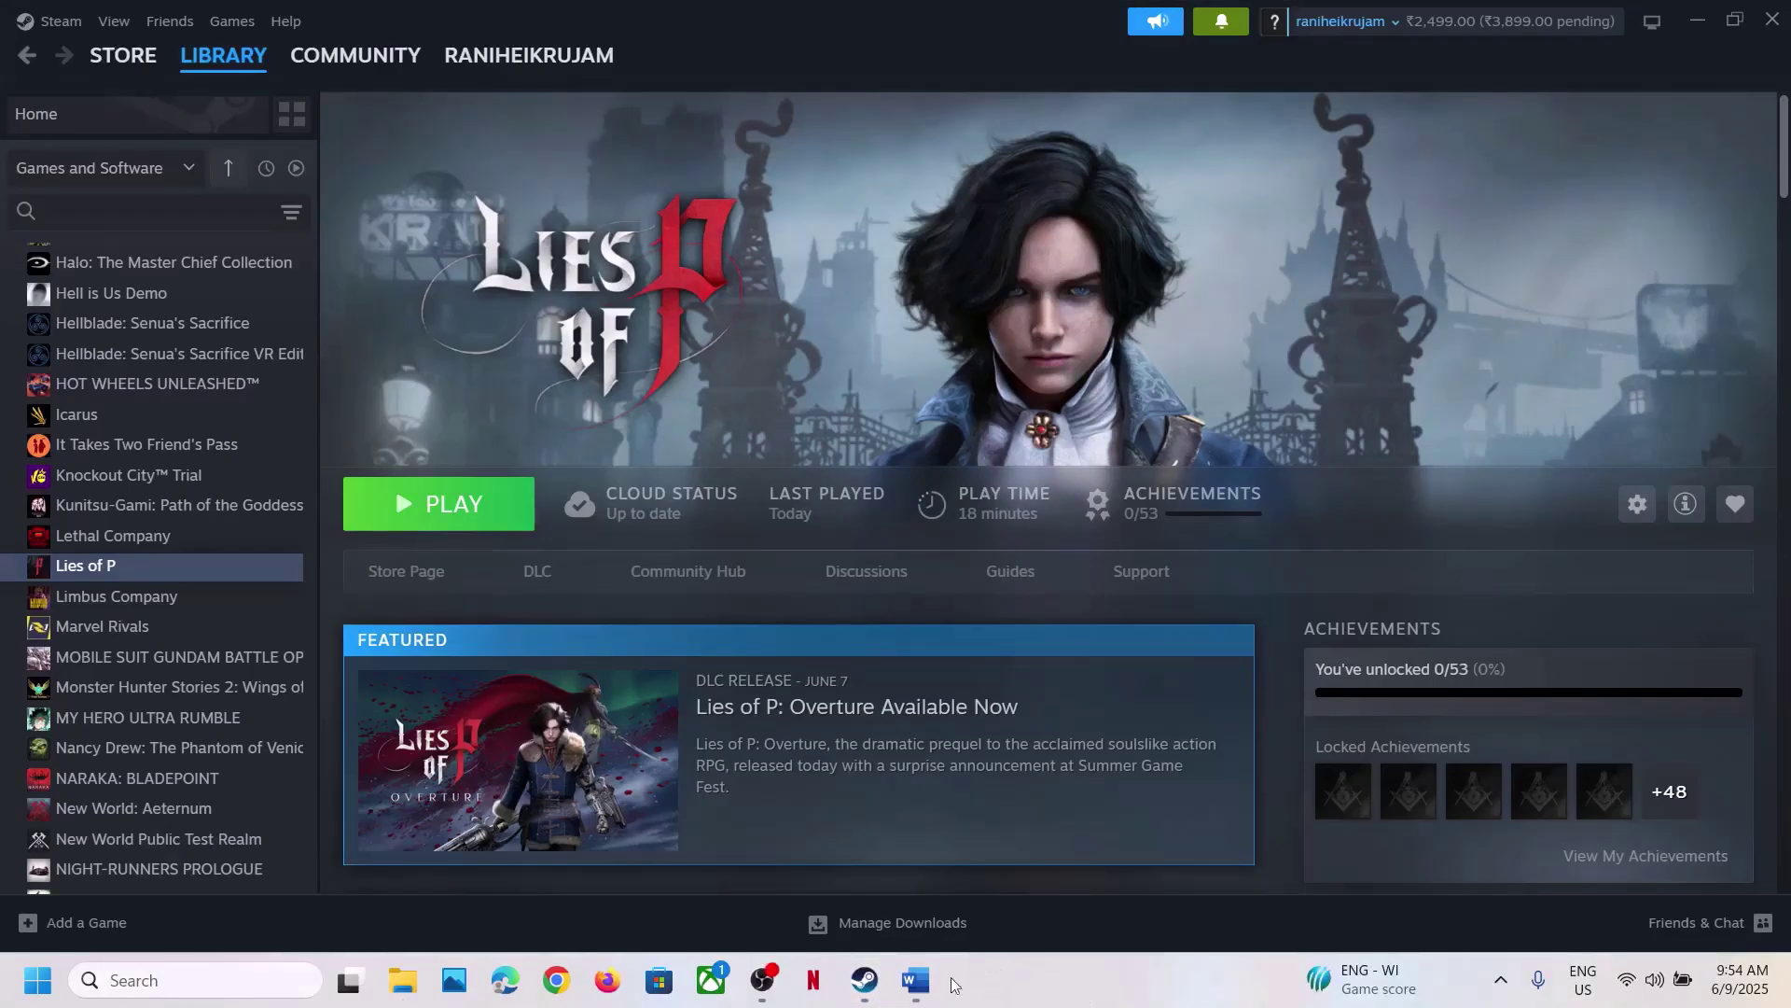
- Switch to the Word notes and correct the misspelled "OpeXR" in the Step 1 heading to "OpenXR"
{"action": "left_click", "coordinate": [915, 979]}
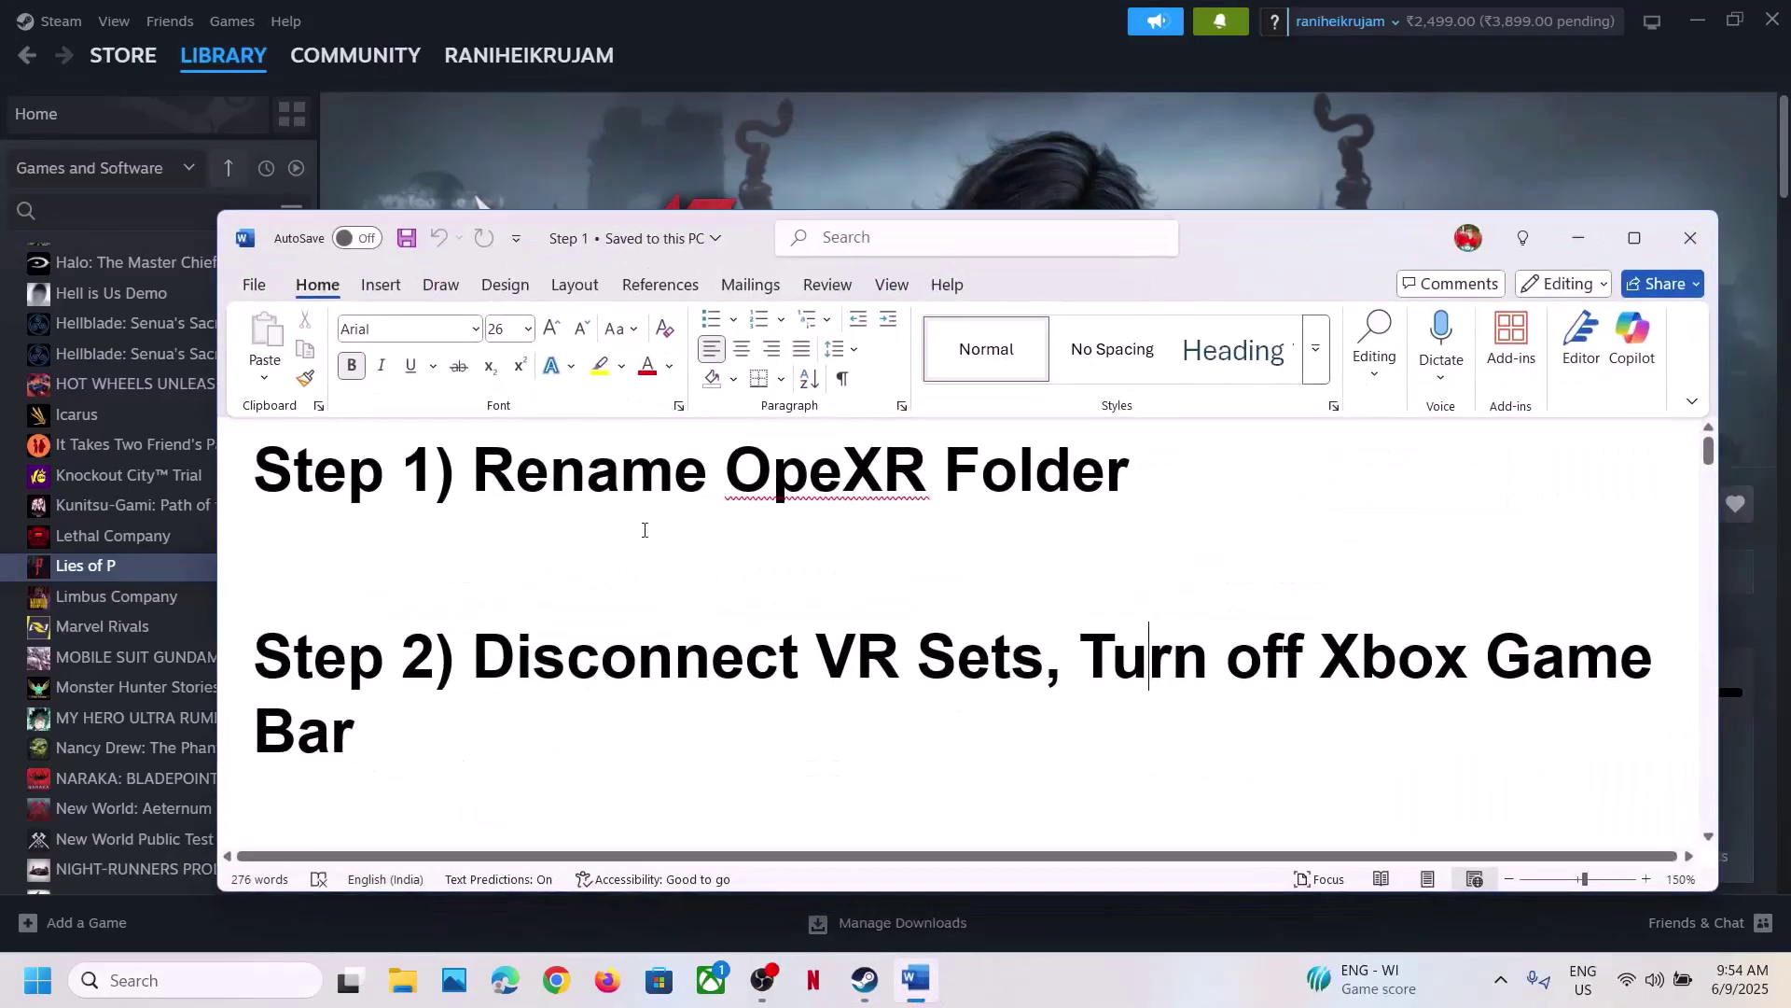
{"action": "left_click_drag", "start_coordinate": [474, 471], "coordinate": [1006, 435]}
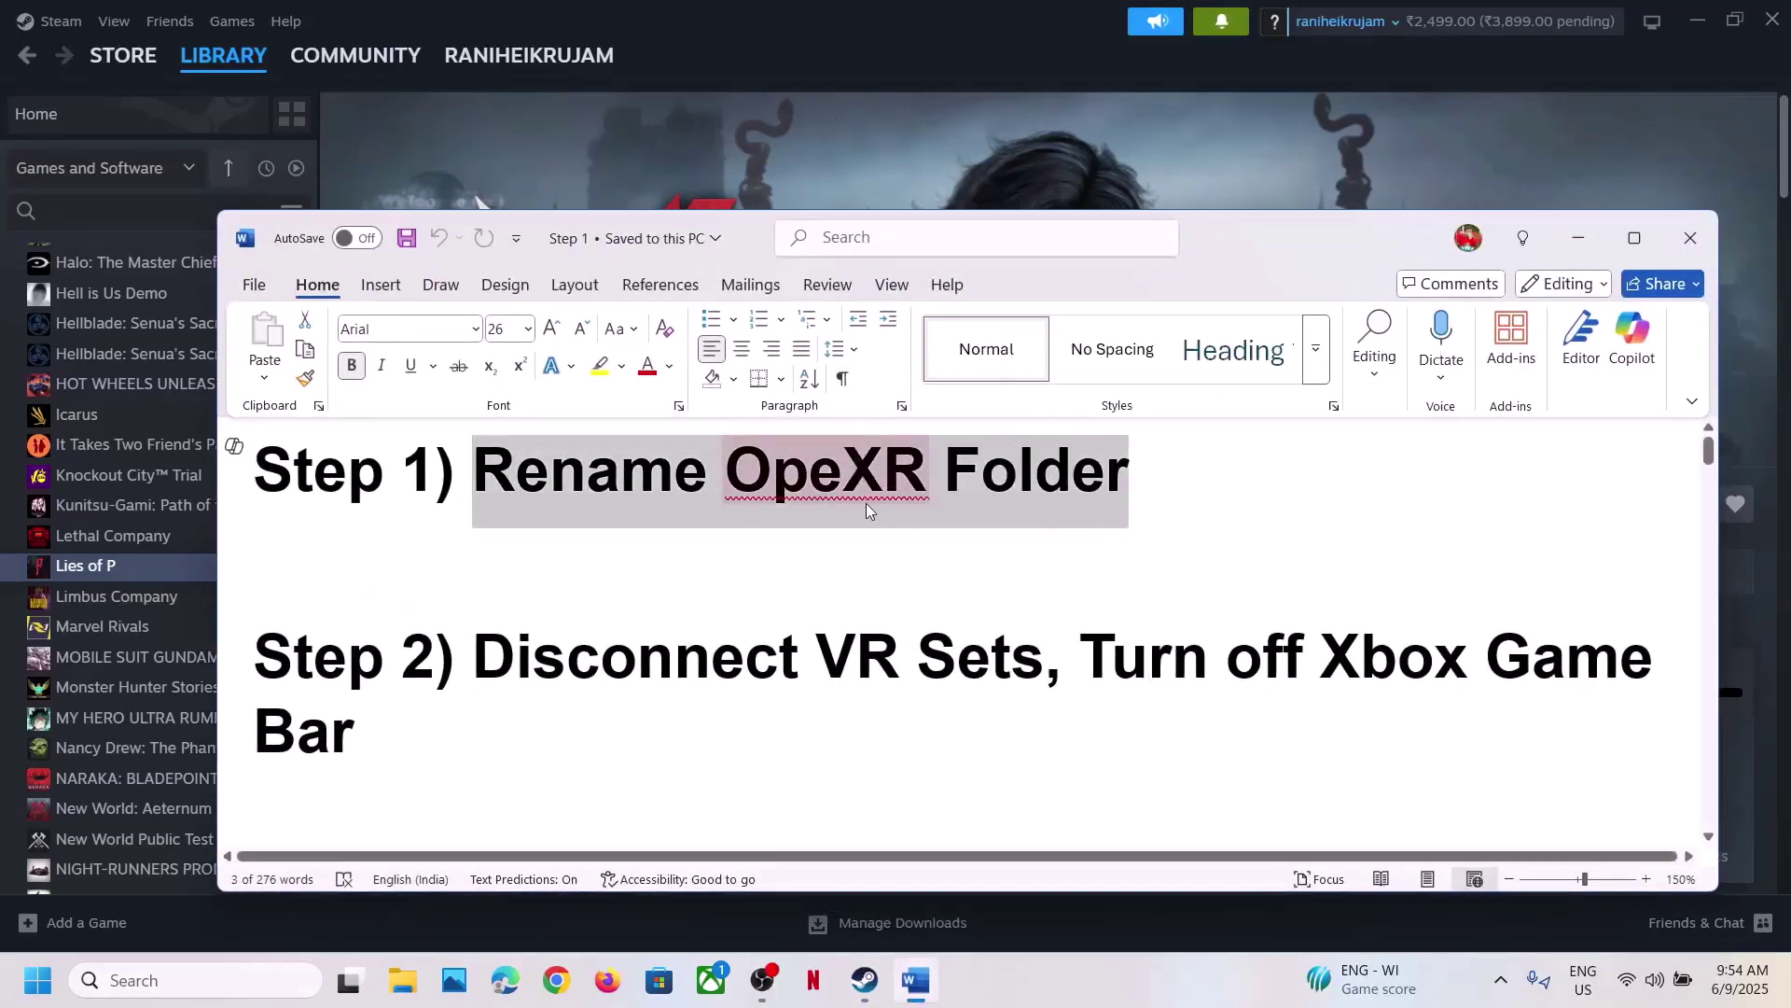
{"action": "right_click", "coordinate": [847, 489]}
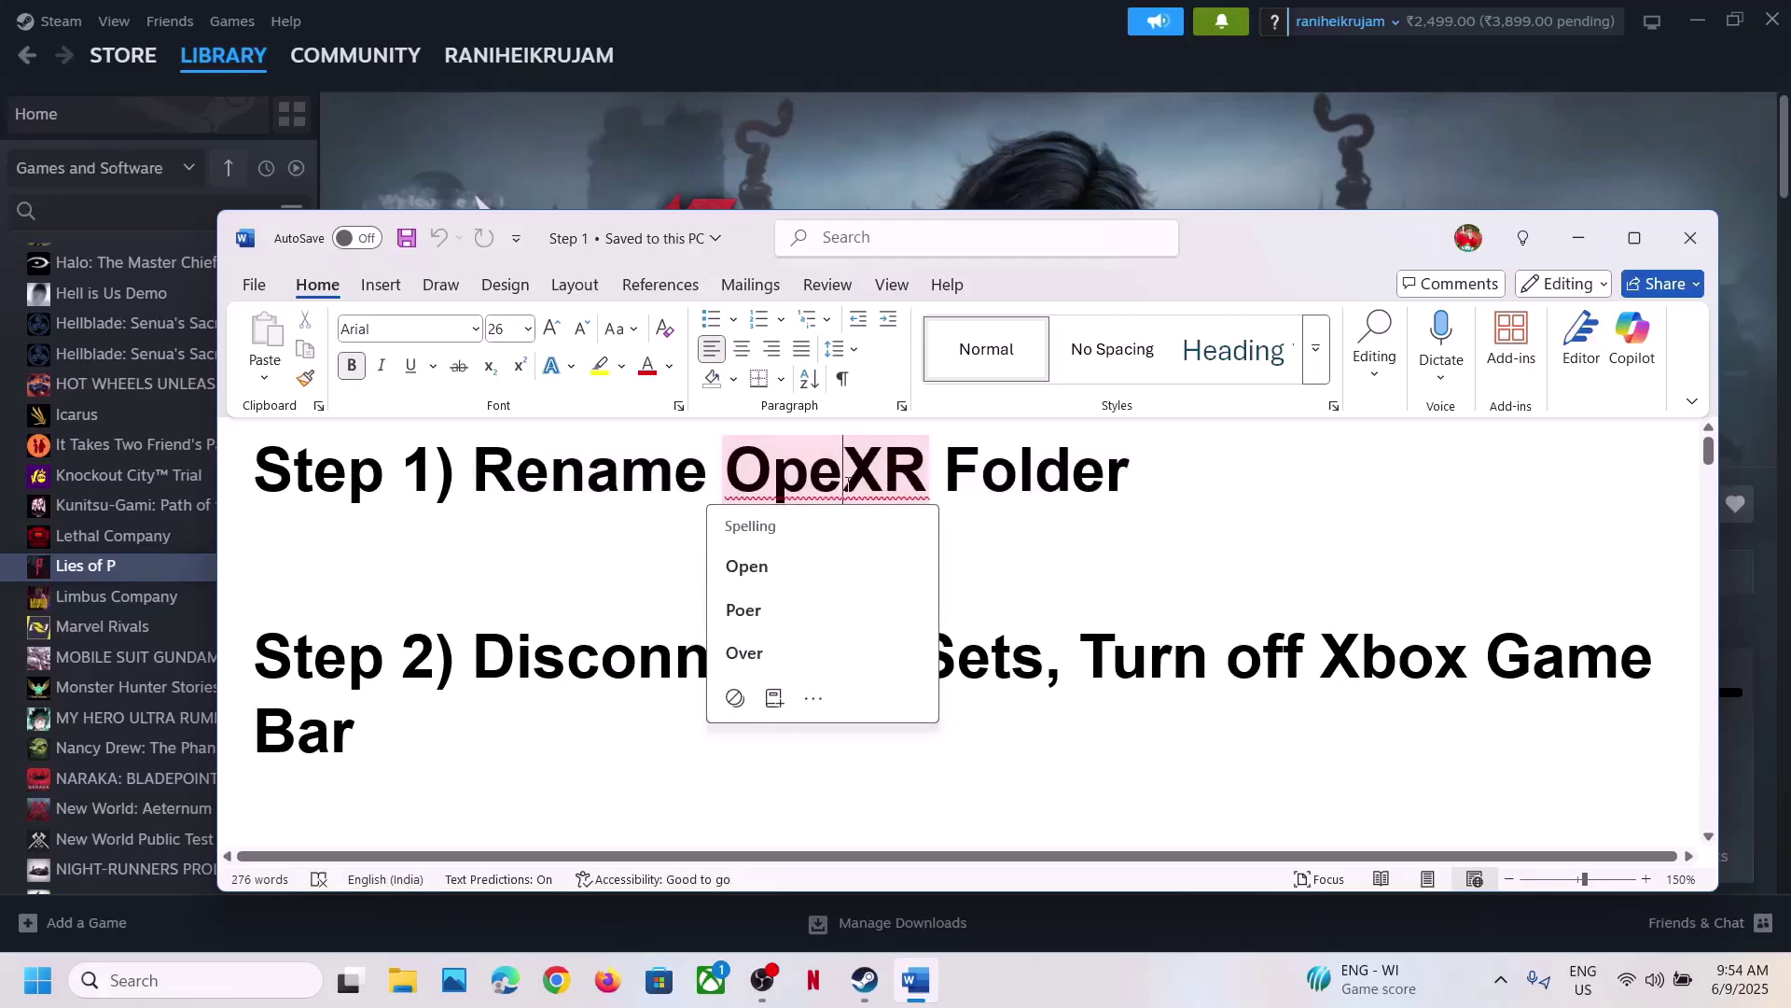
{"action": "left_click", "coordinate": [746, 566]}
- Switch to Steam and browse the local files of Lies of P
{"action": "left_click", "coordinate": [910, 160]}
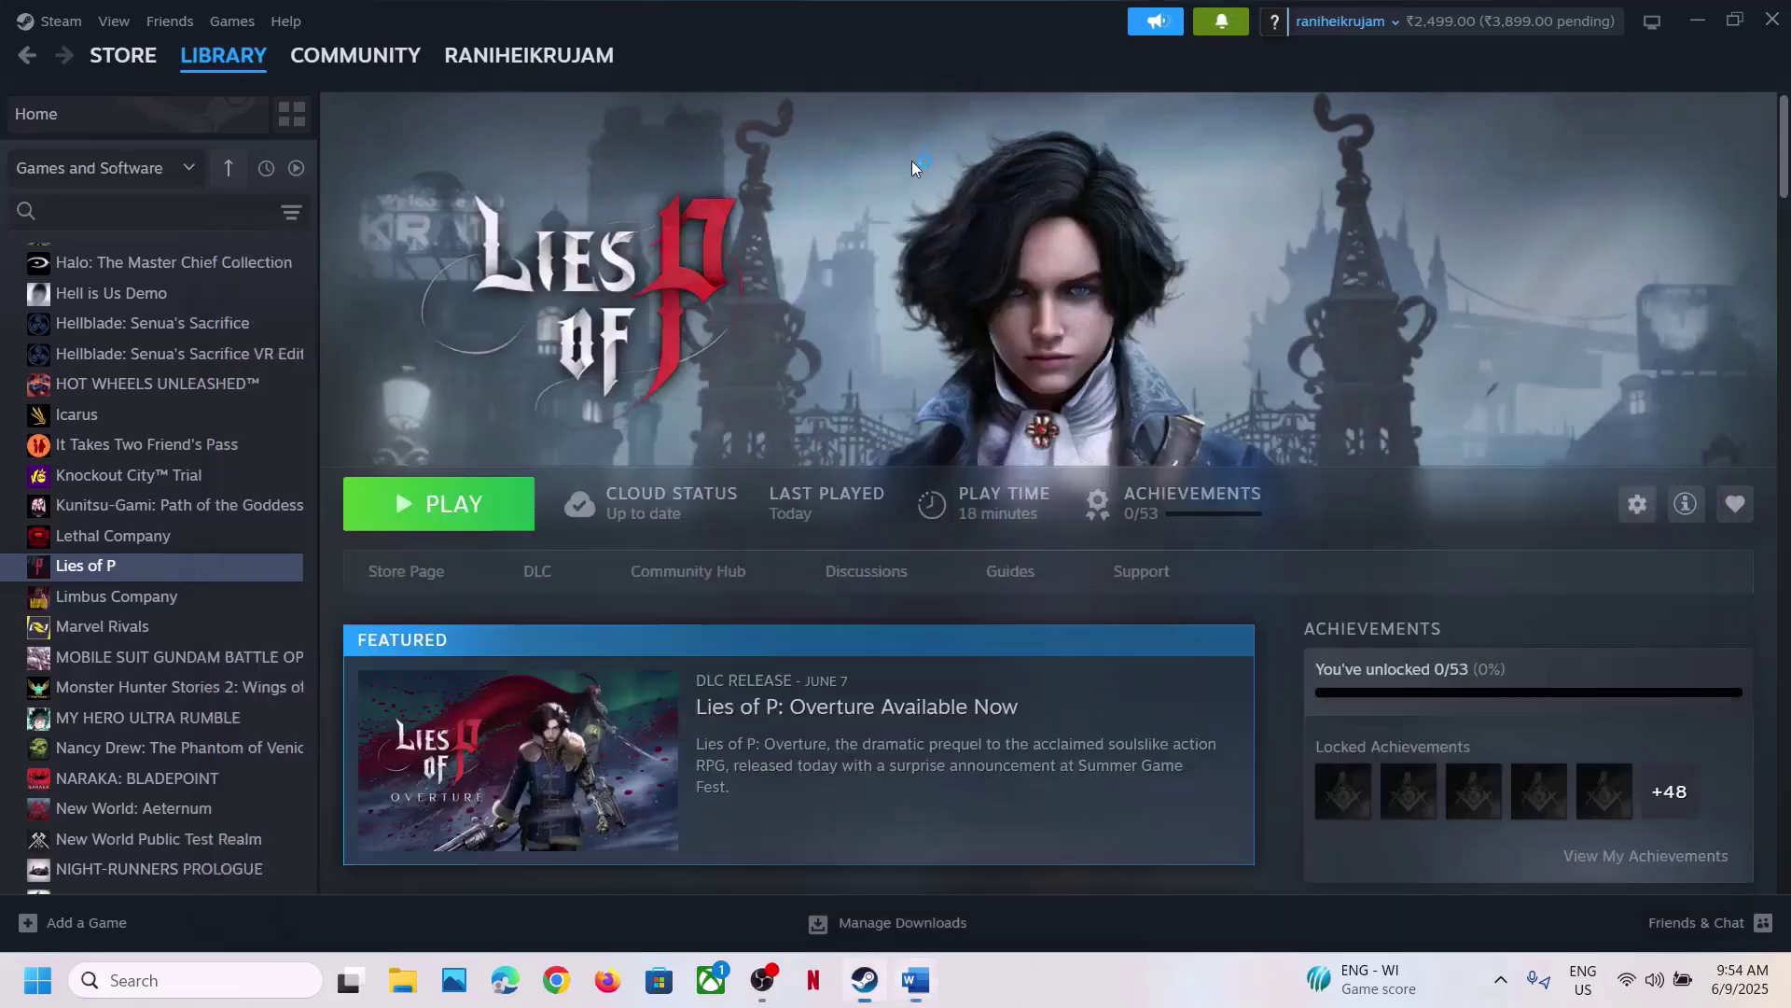
{"action": "right_click", "coordinate": [126, 571]}
{"action": "mouse_move", "coordinate": [186, 715]}
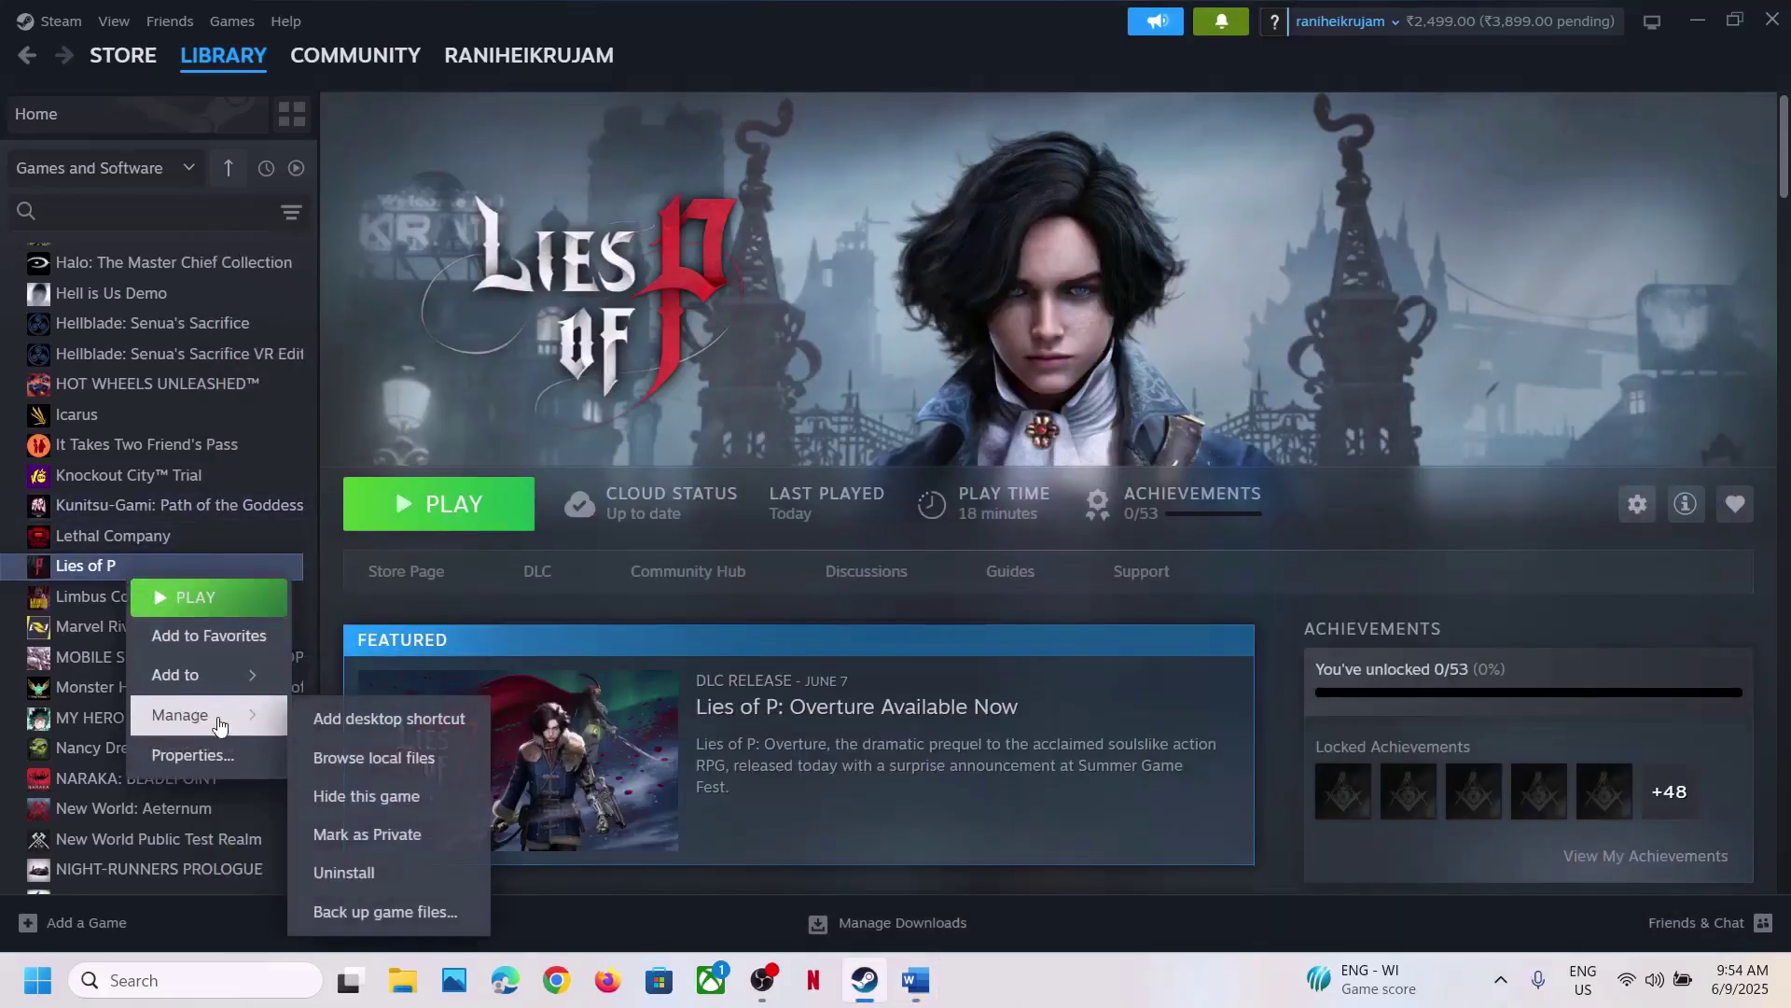
{"action": "left_click", "coordinate": [411, 756]}
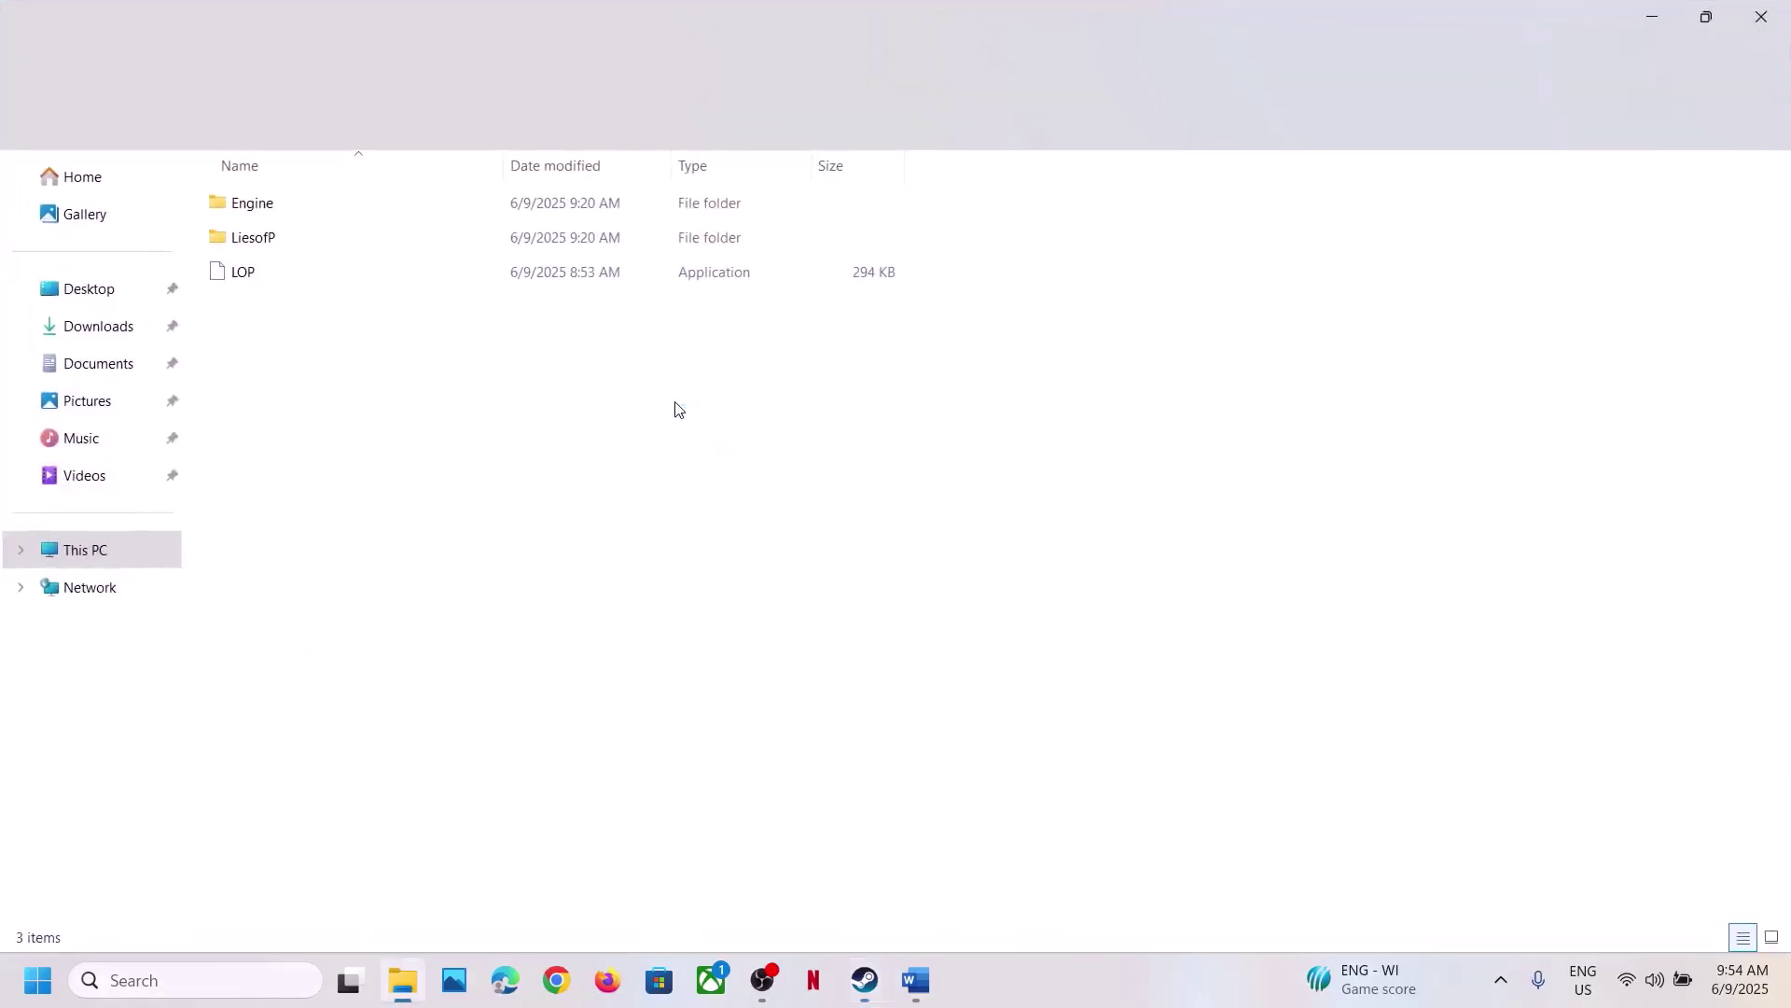
- Go to the game's Engine\Binaries\ThirdParty folder, allowing the Alienware Command Center permission request on the way
{"action": "double_click", "coordinate": [339, 200]}
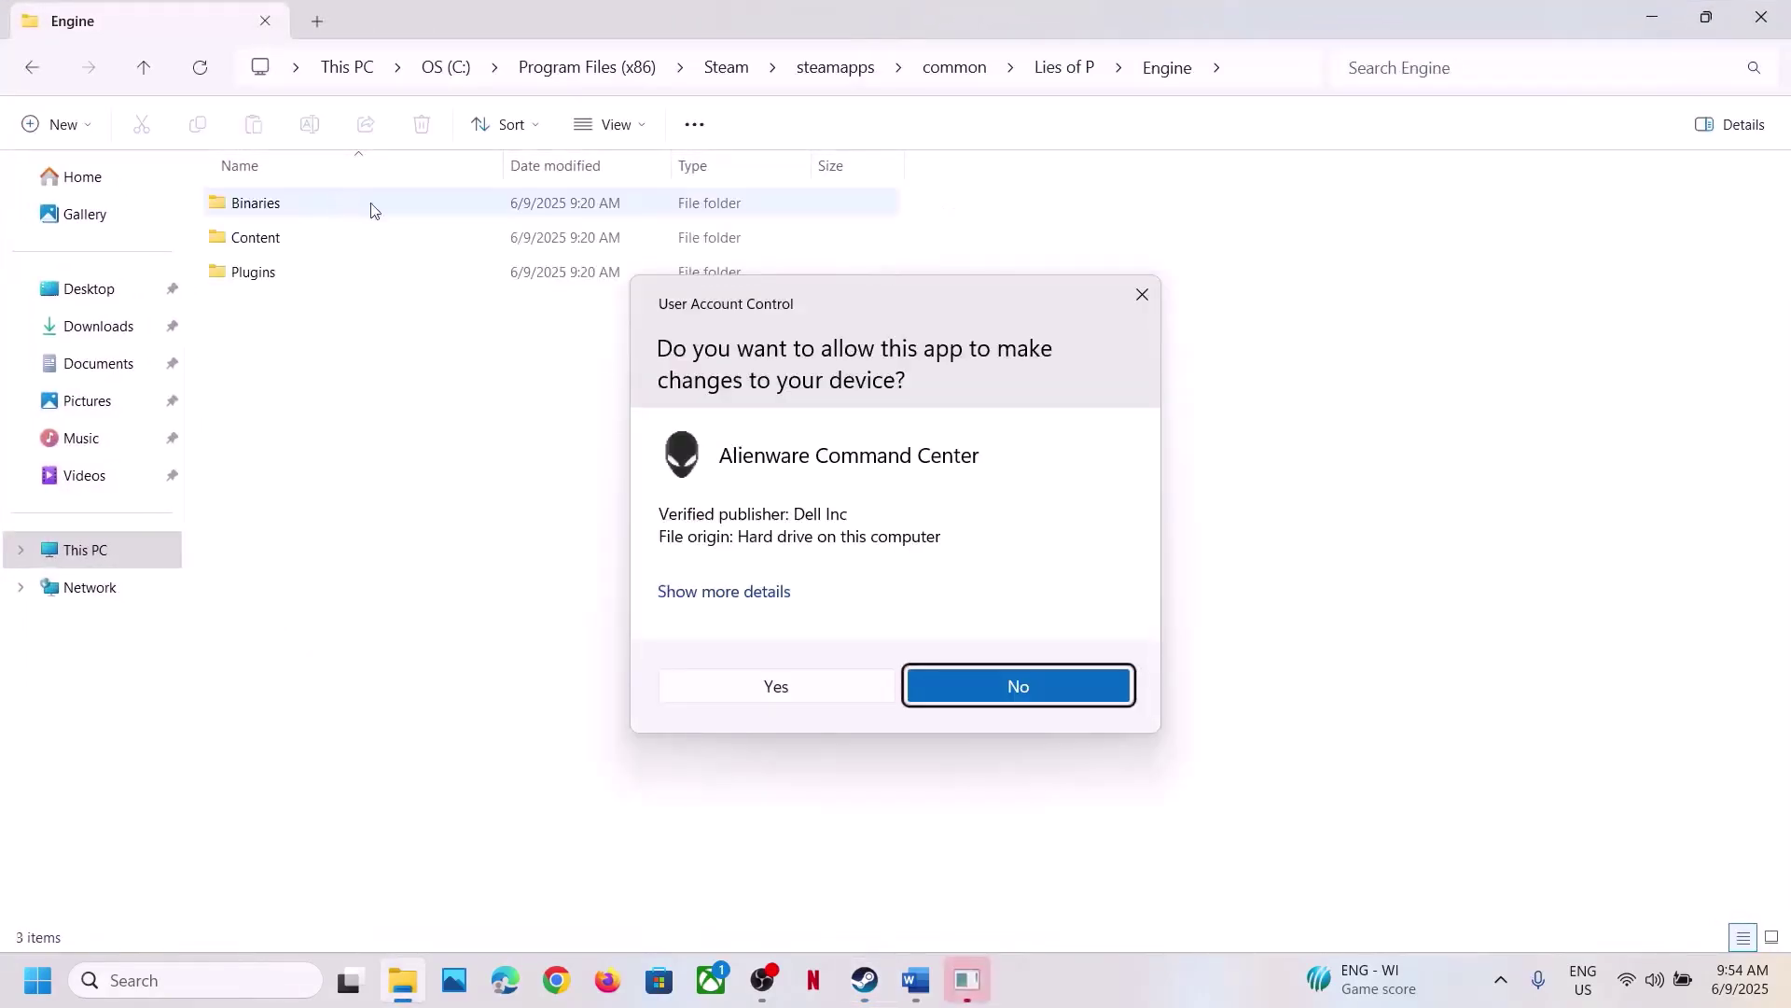
{"action": "left_click", "coordinate": [808, 698]}
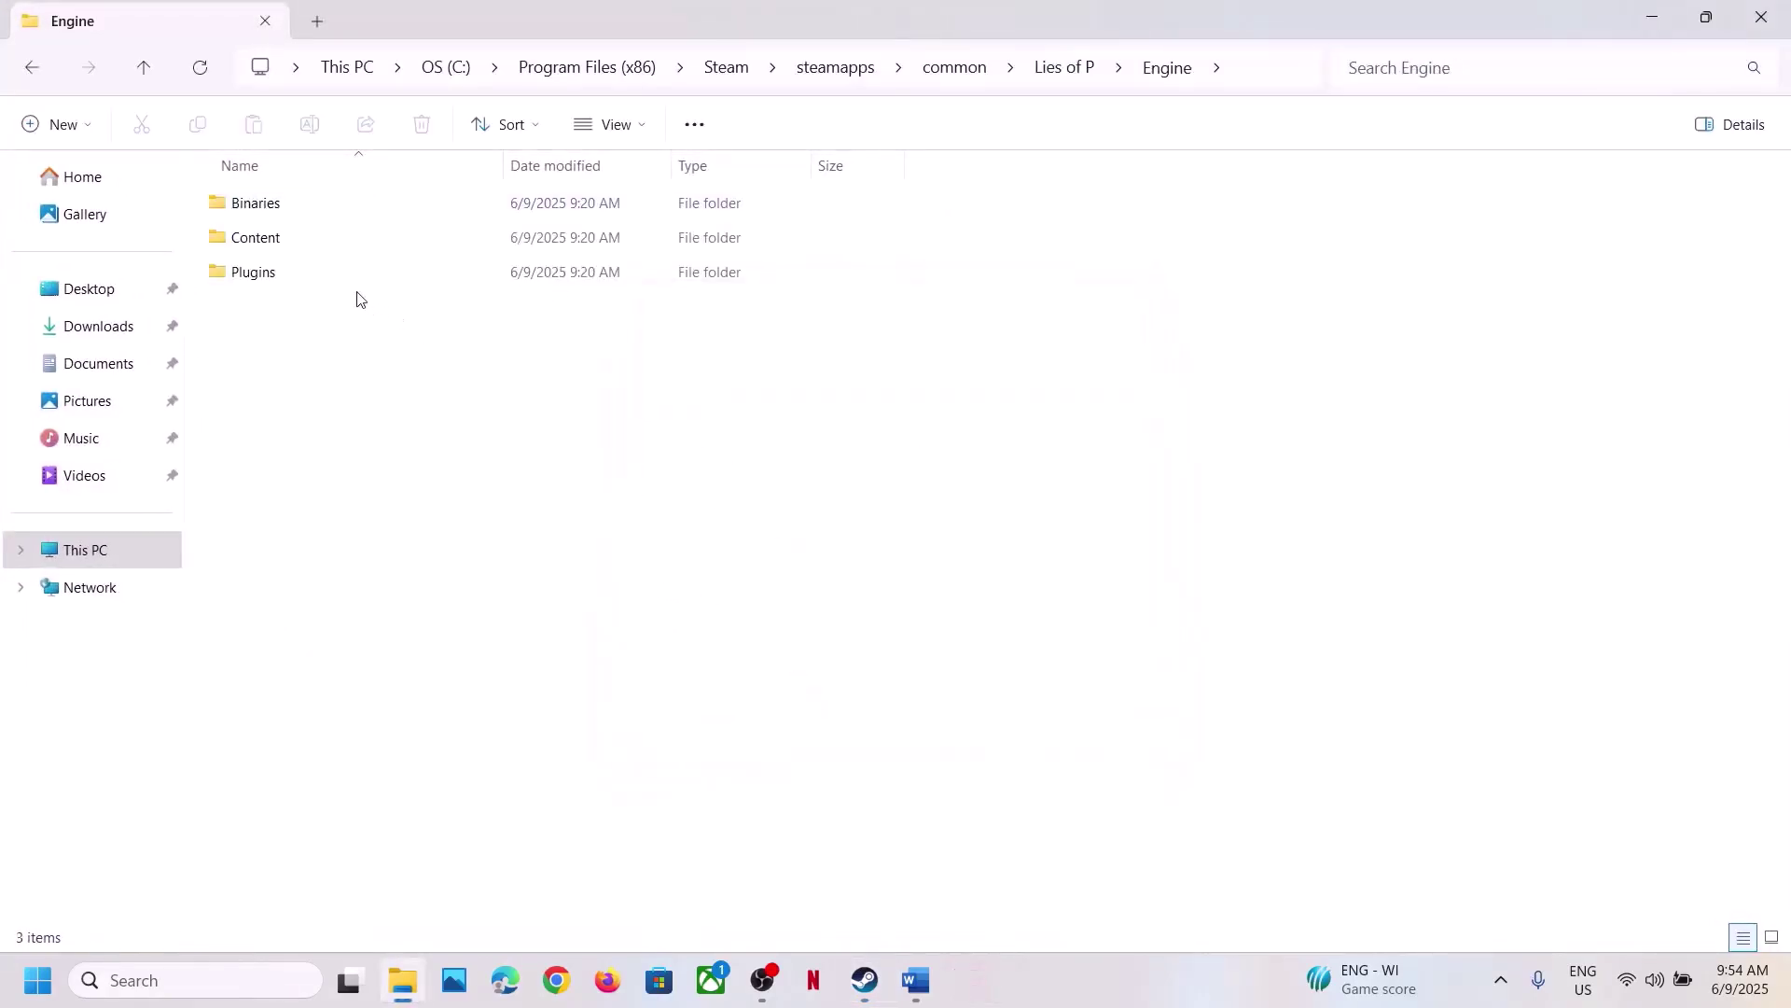
{"action": "double_click", "coordinate": [269, 205]}
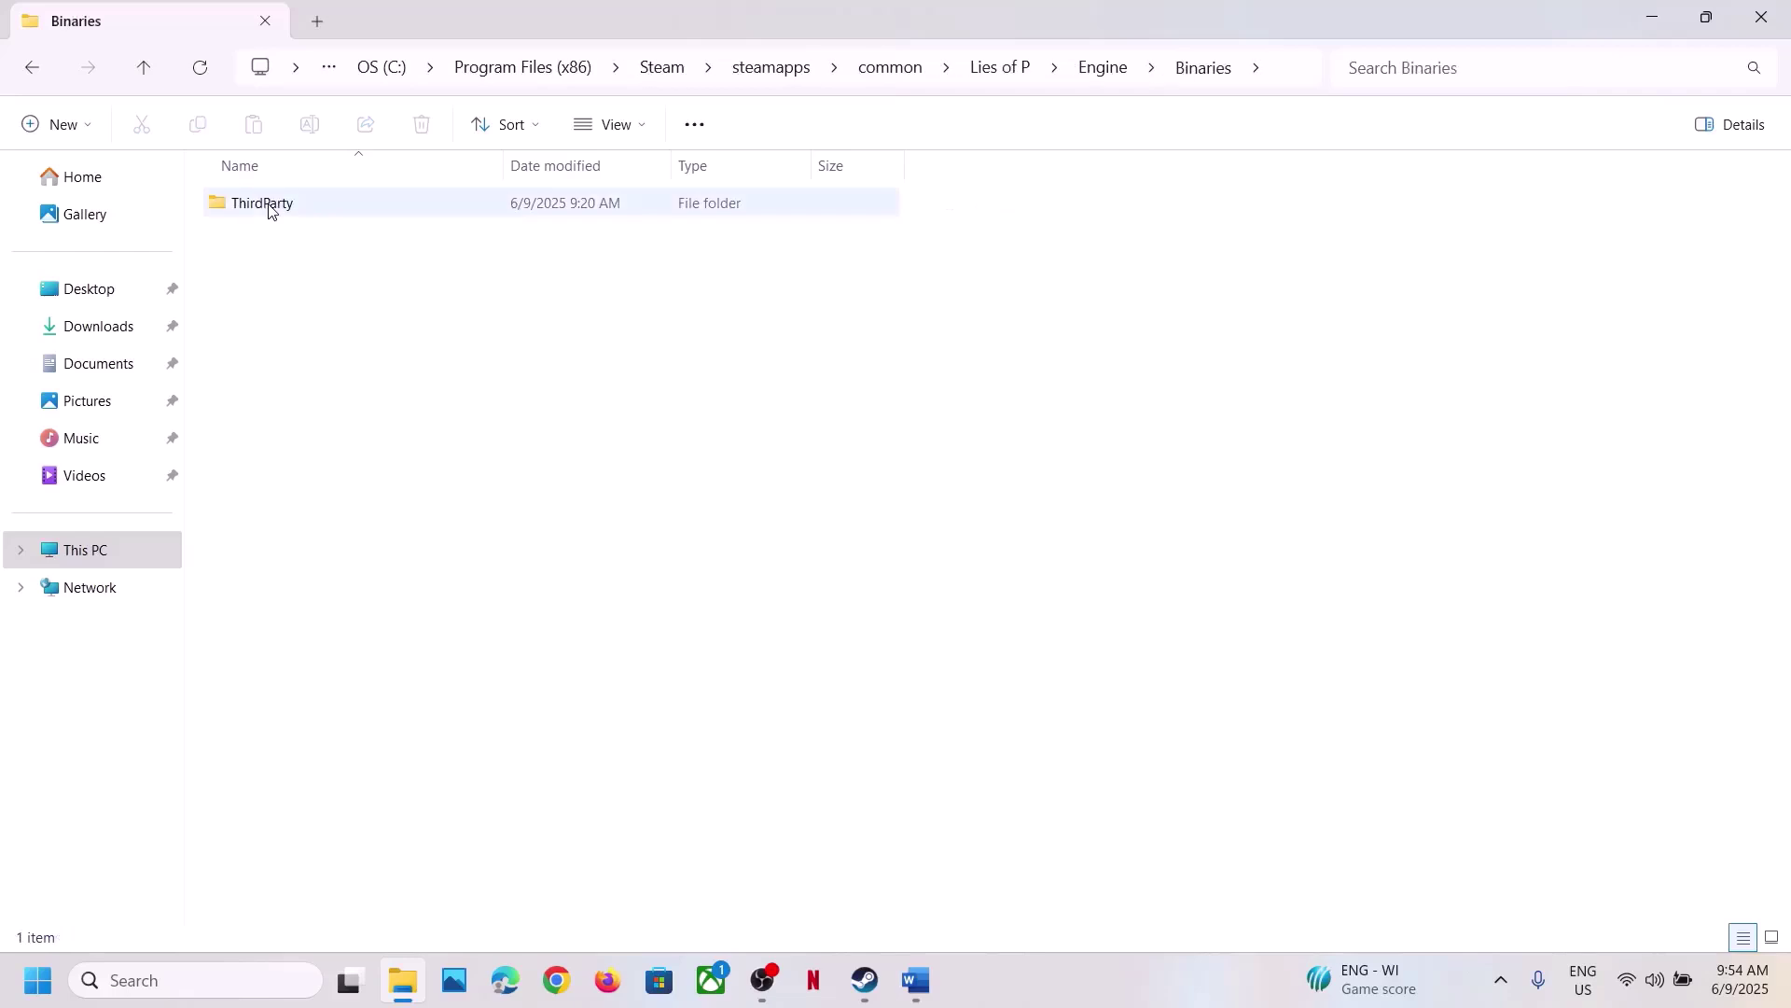
{"action": "double_click", "coordinate": [269, 206]}
{"action": "left_click", "coordinate": [269, 205]}
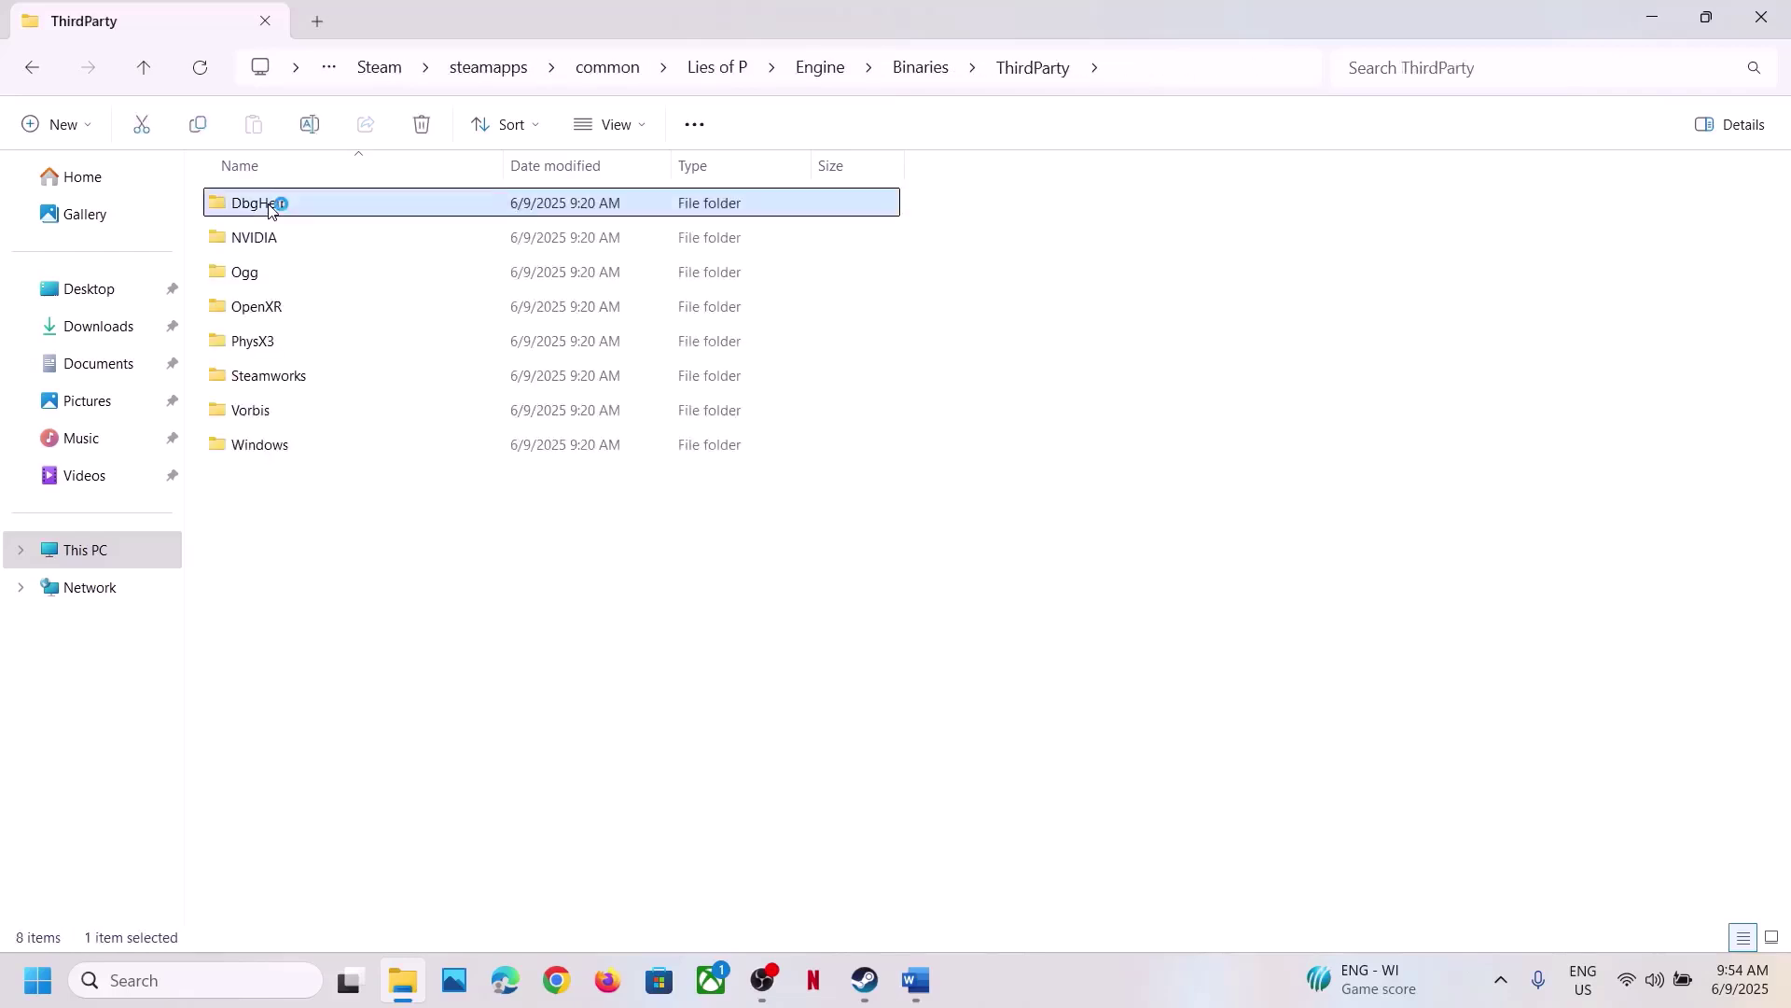
- Rename the OpenXR folder in ThirdParty as OpenXR.old
{"action": "left_click", "coordinate": [301, 313]}
{"action": "right_click", "coordinate": [329, 318]}
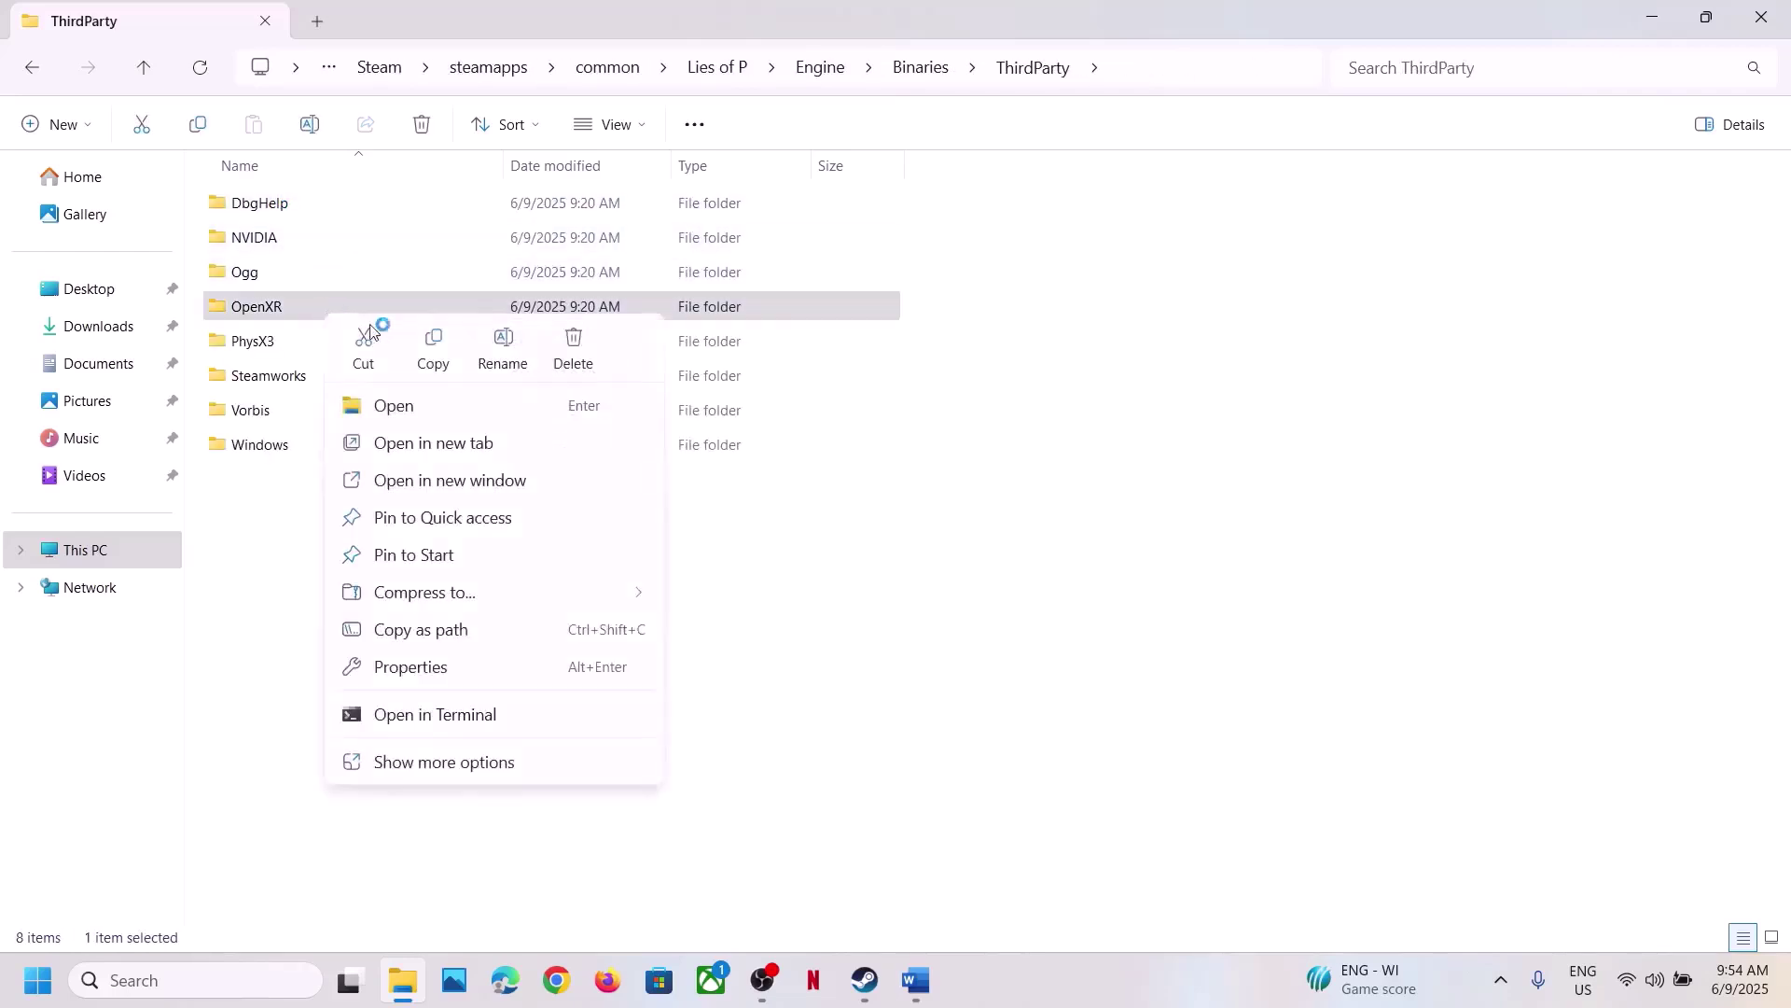
{"action": "left_click", "coordinate": [446, 362]}
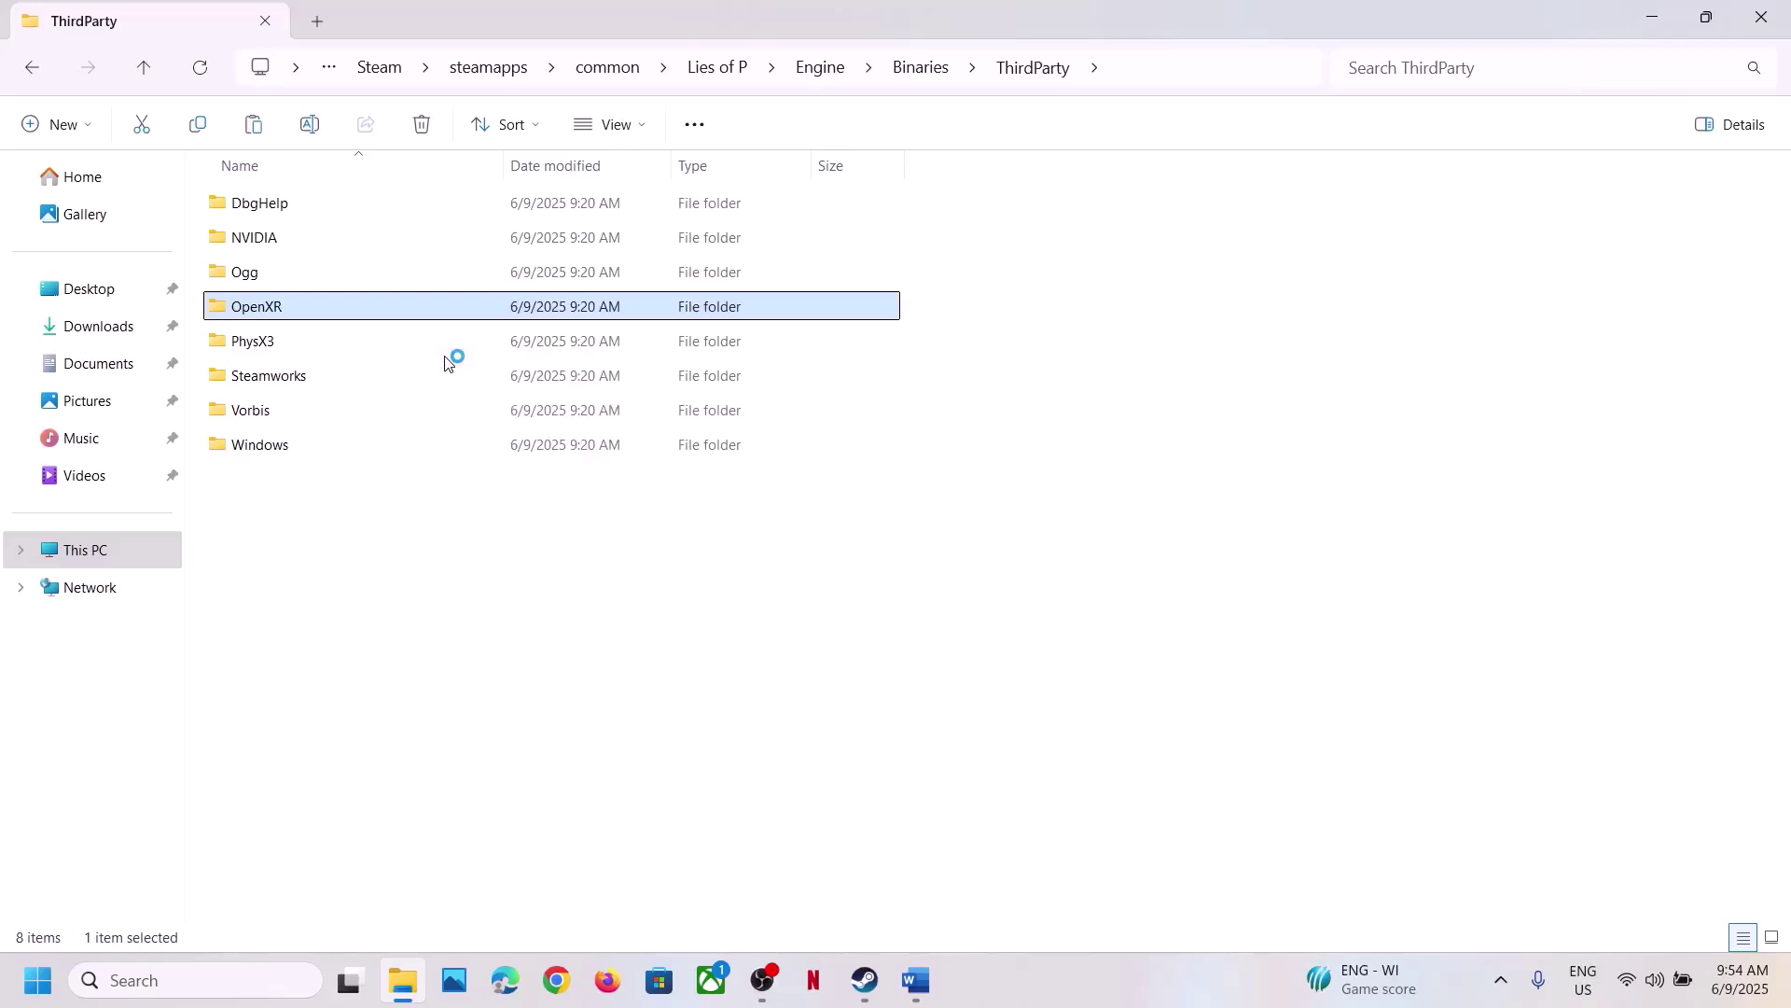
{"action": "right_click", "coordinate": [369, 311]}
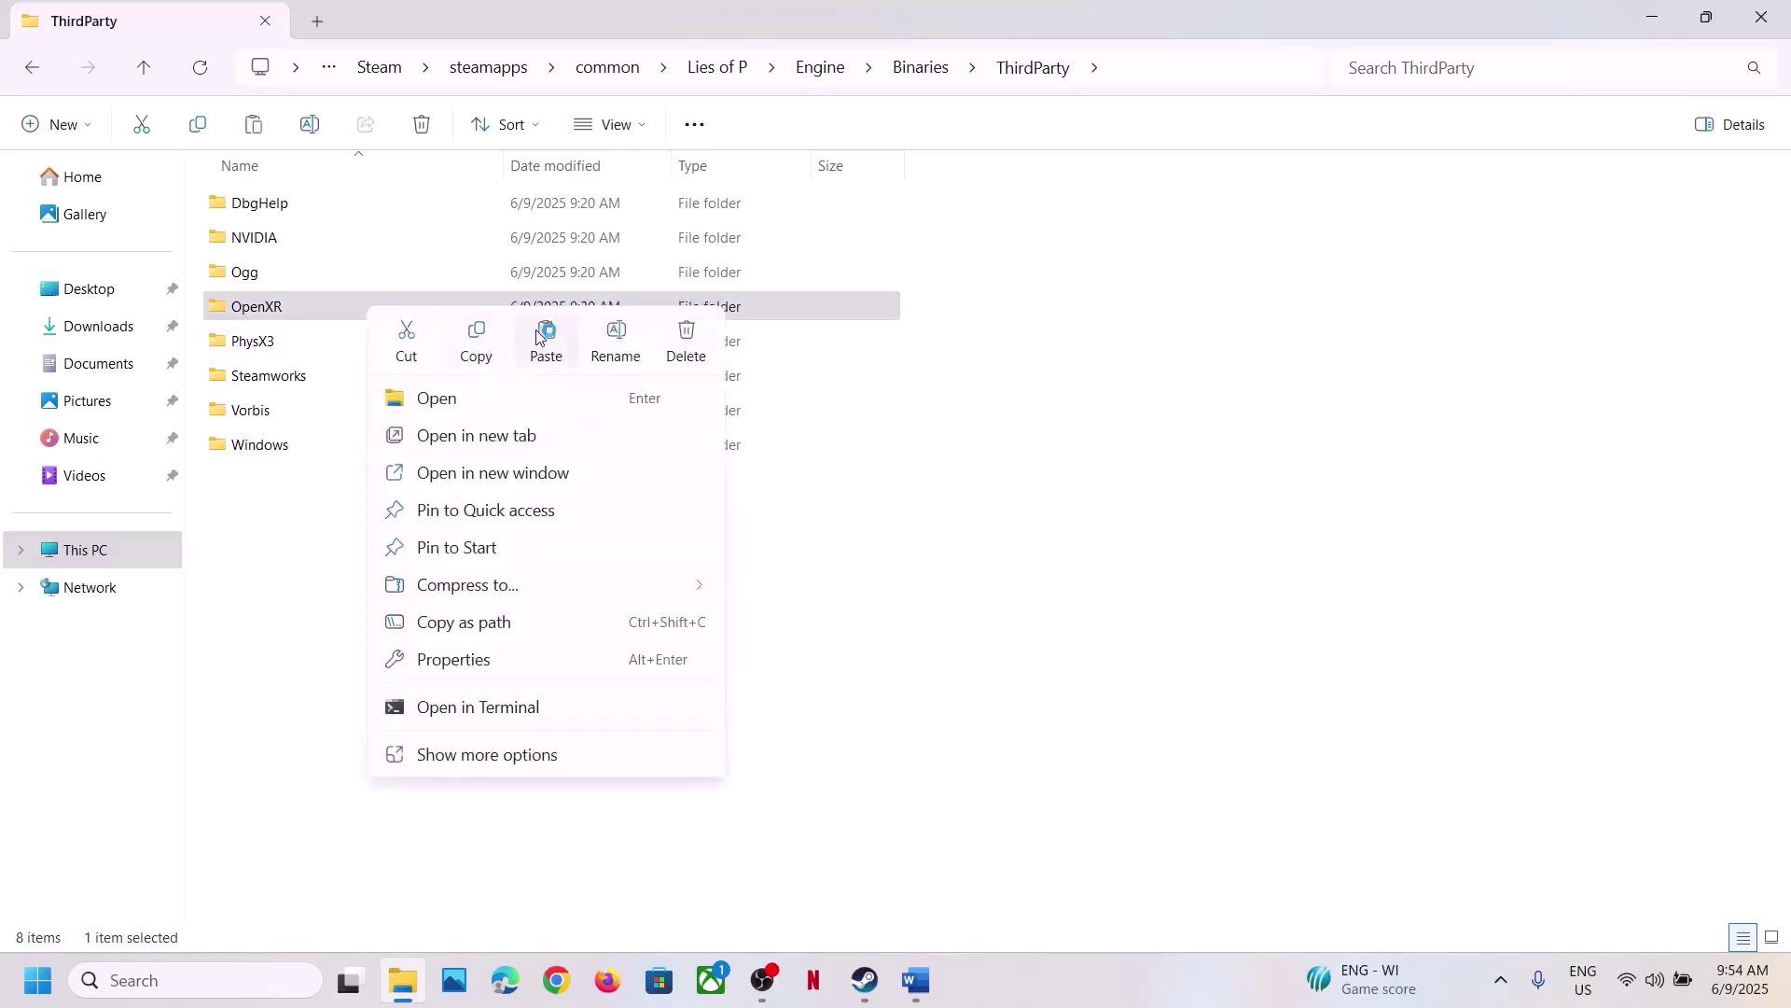
{"action": "left_click", "coordinate": [621, 334]}
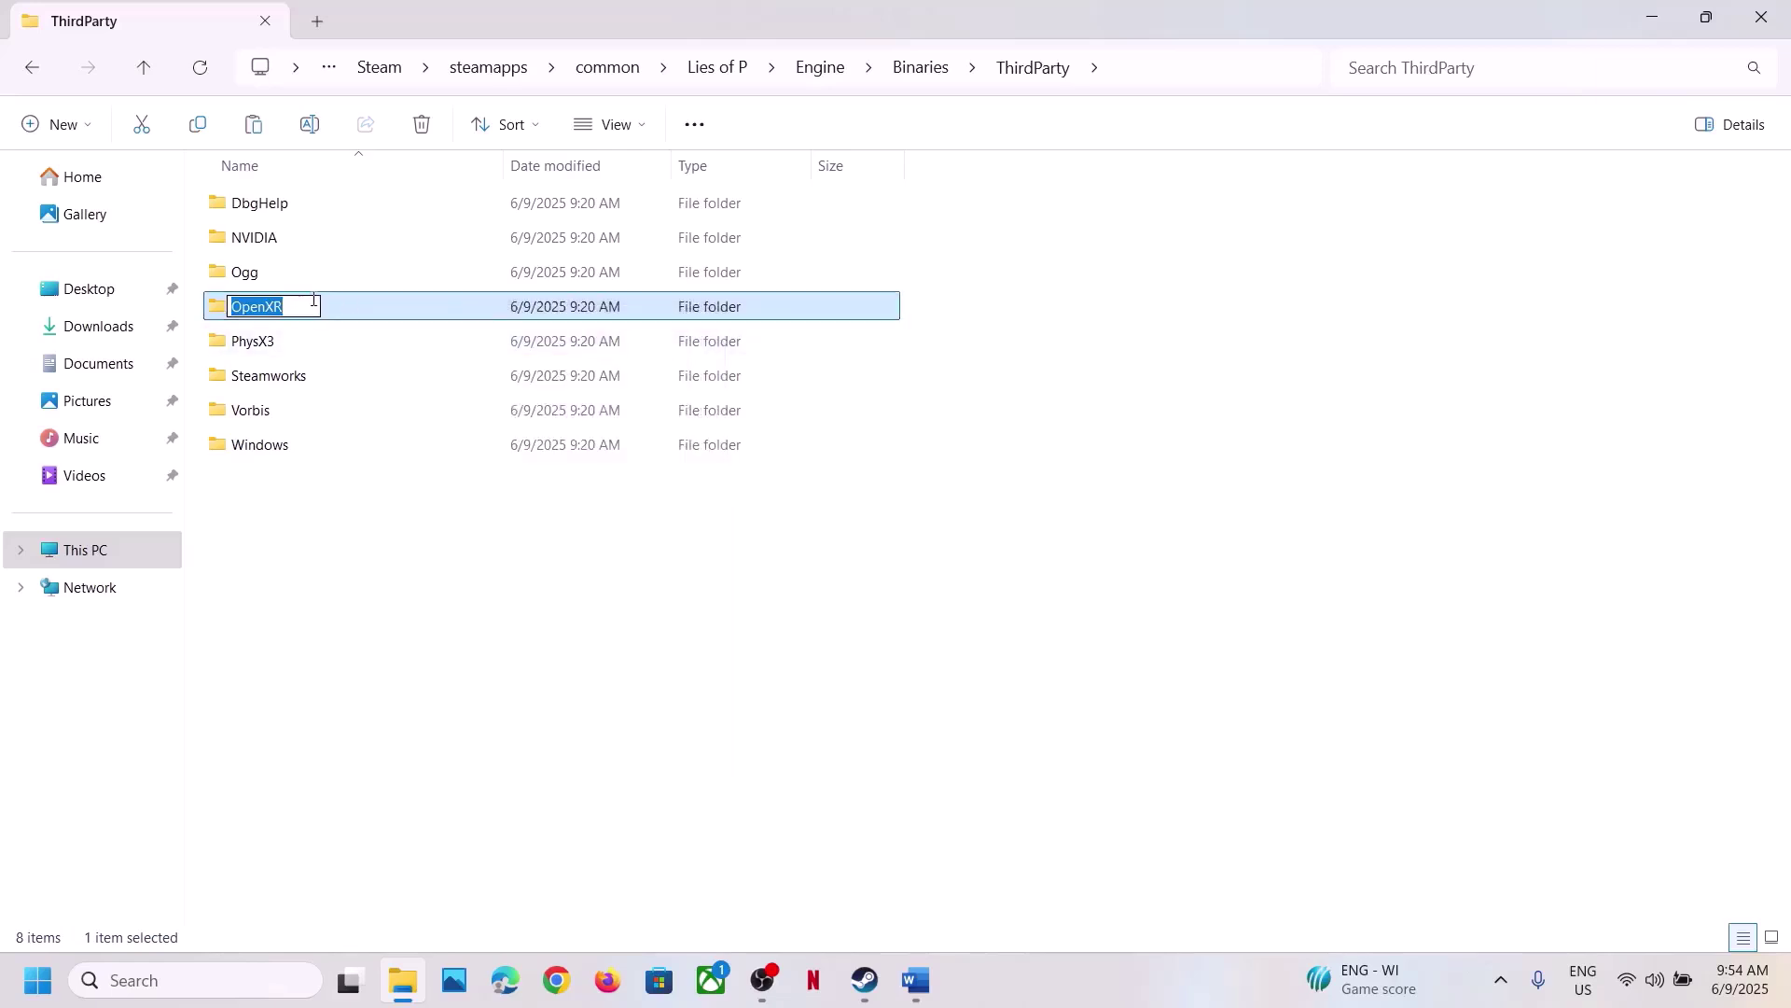
{"action": "left_click", "coordinate": [310, 299]}
{"action": "type", "text": ".old"}
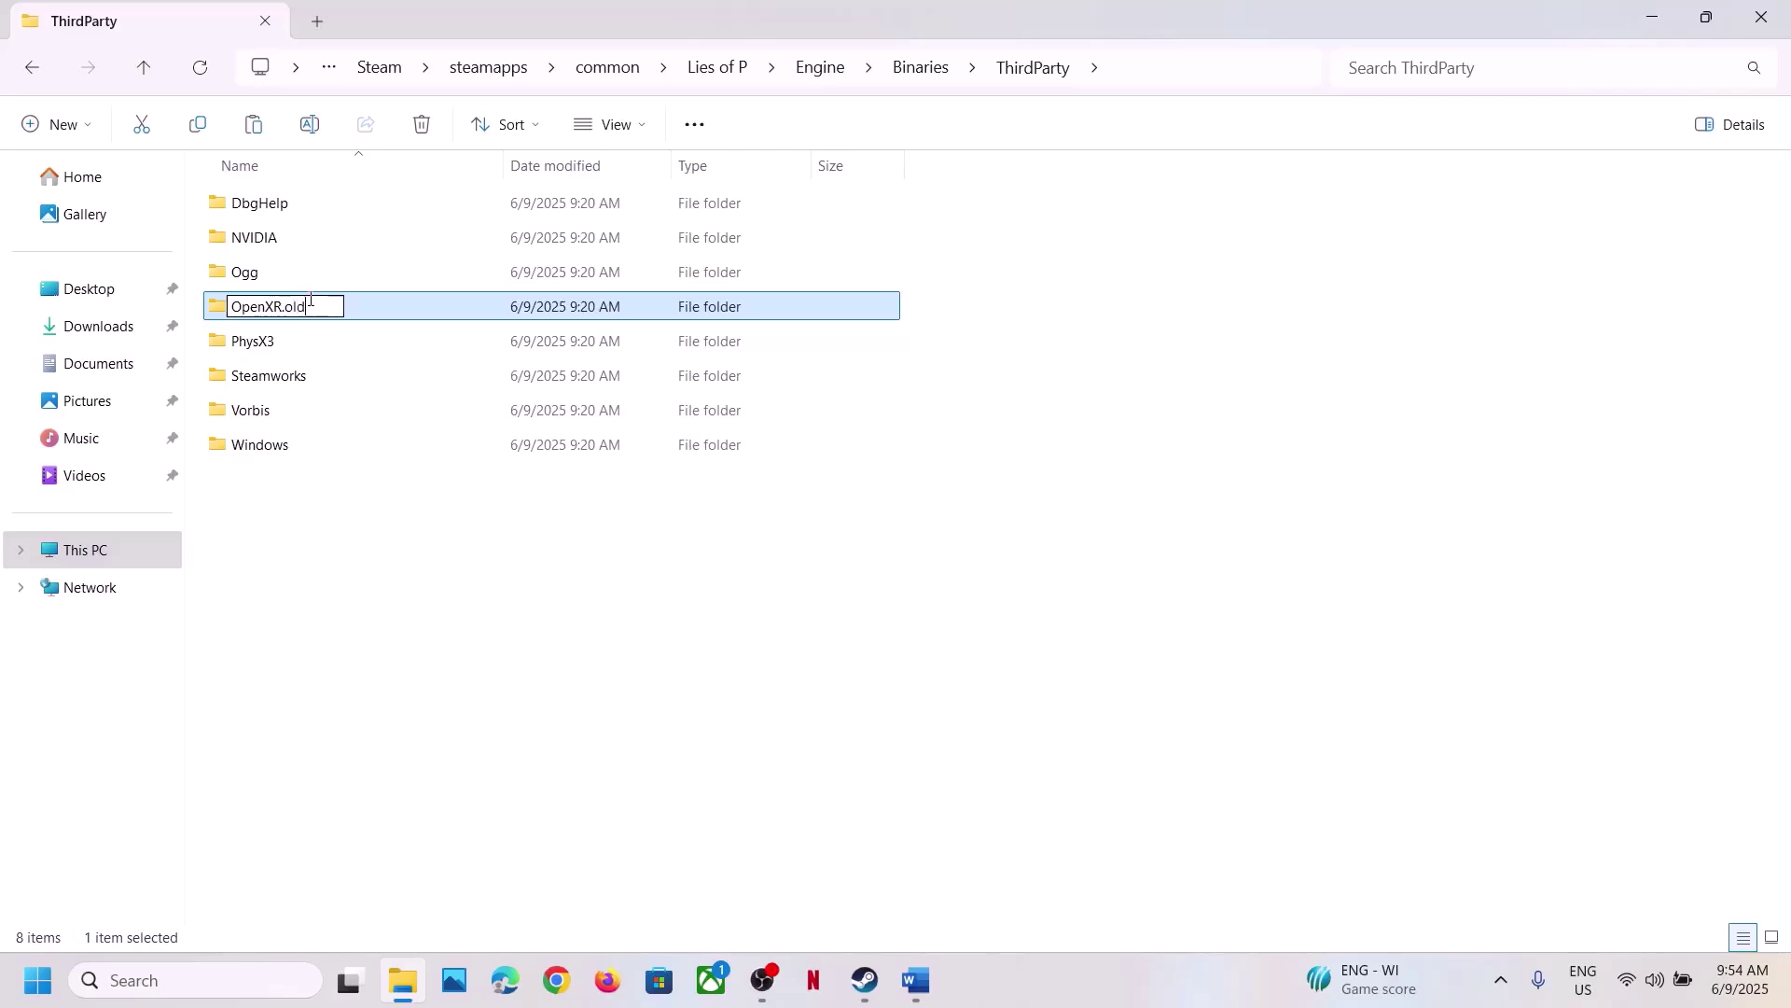
{"action": "left_click", "coordinate": [505, 654]}
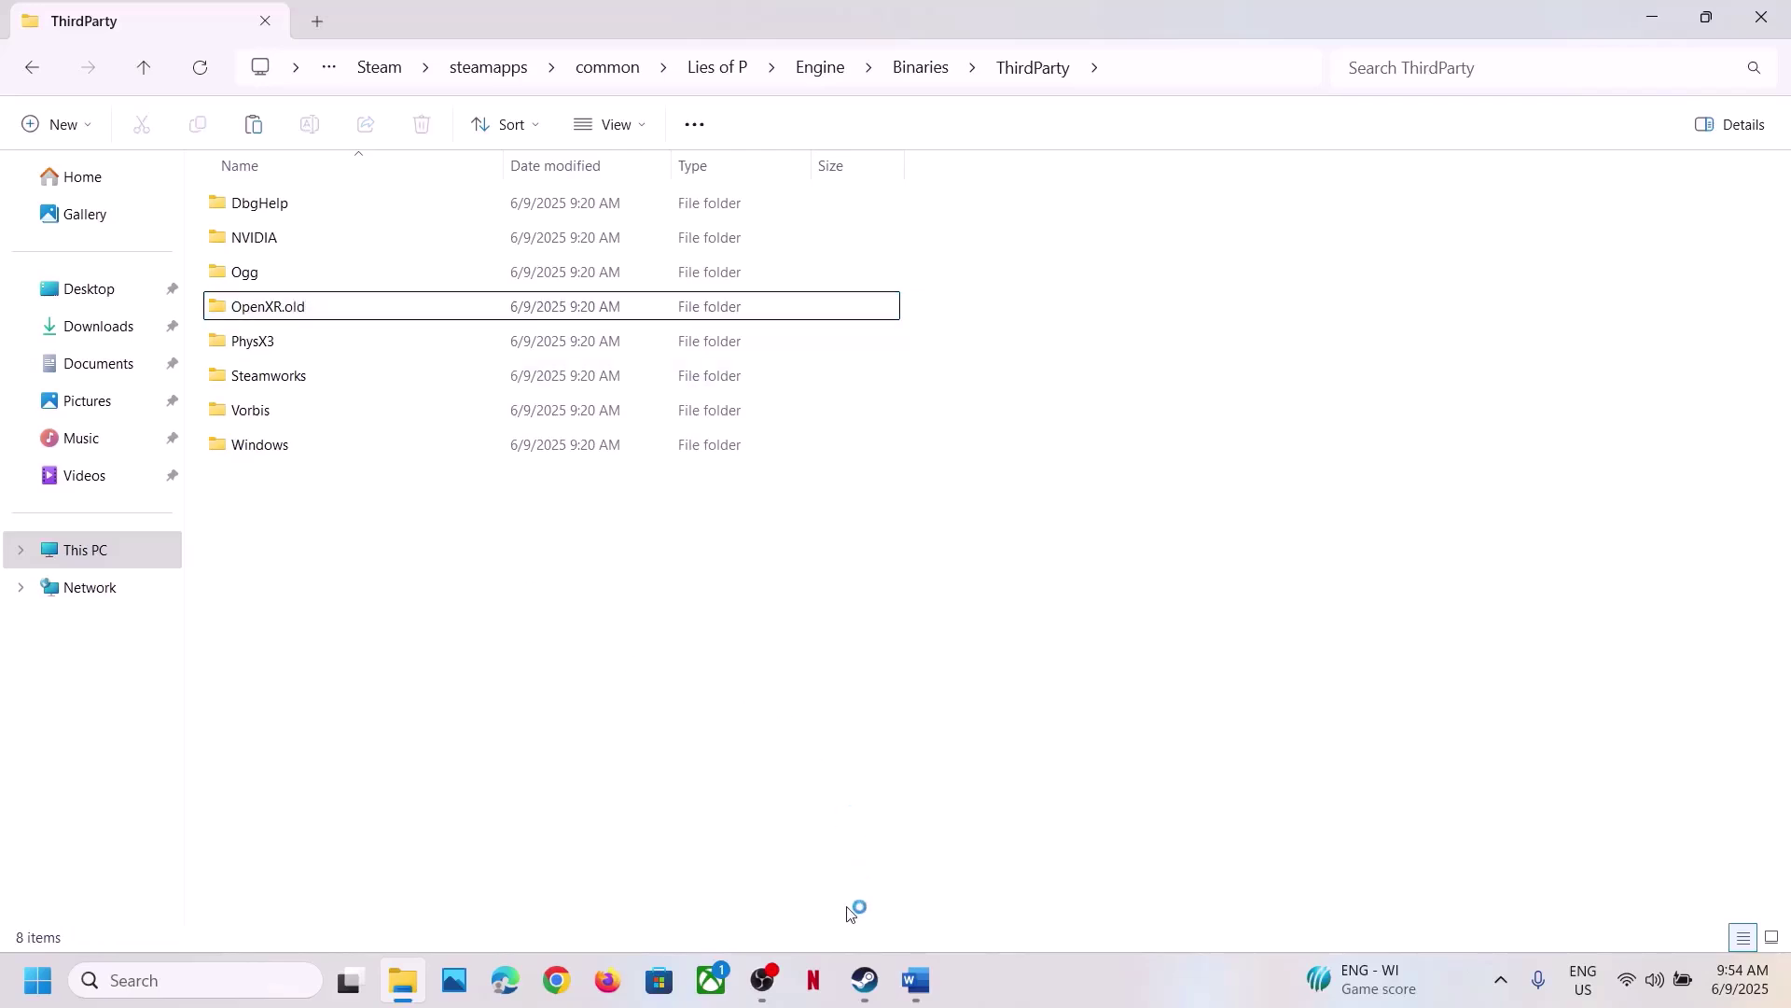
- Return to the Word notes and highlight the Step 2 instructions "Disconnect VR Sets" and "Turn off Xbox Game Bar" in turn
{"action": "left_click", "coordinate": [864, 979]}
{"action": "left_click", "coordinate": [915, 980]}
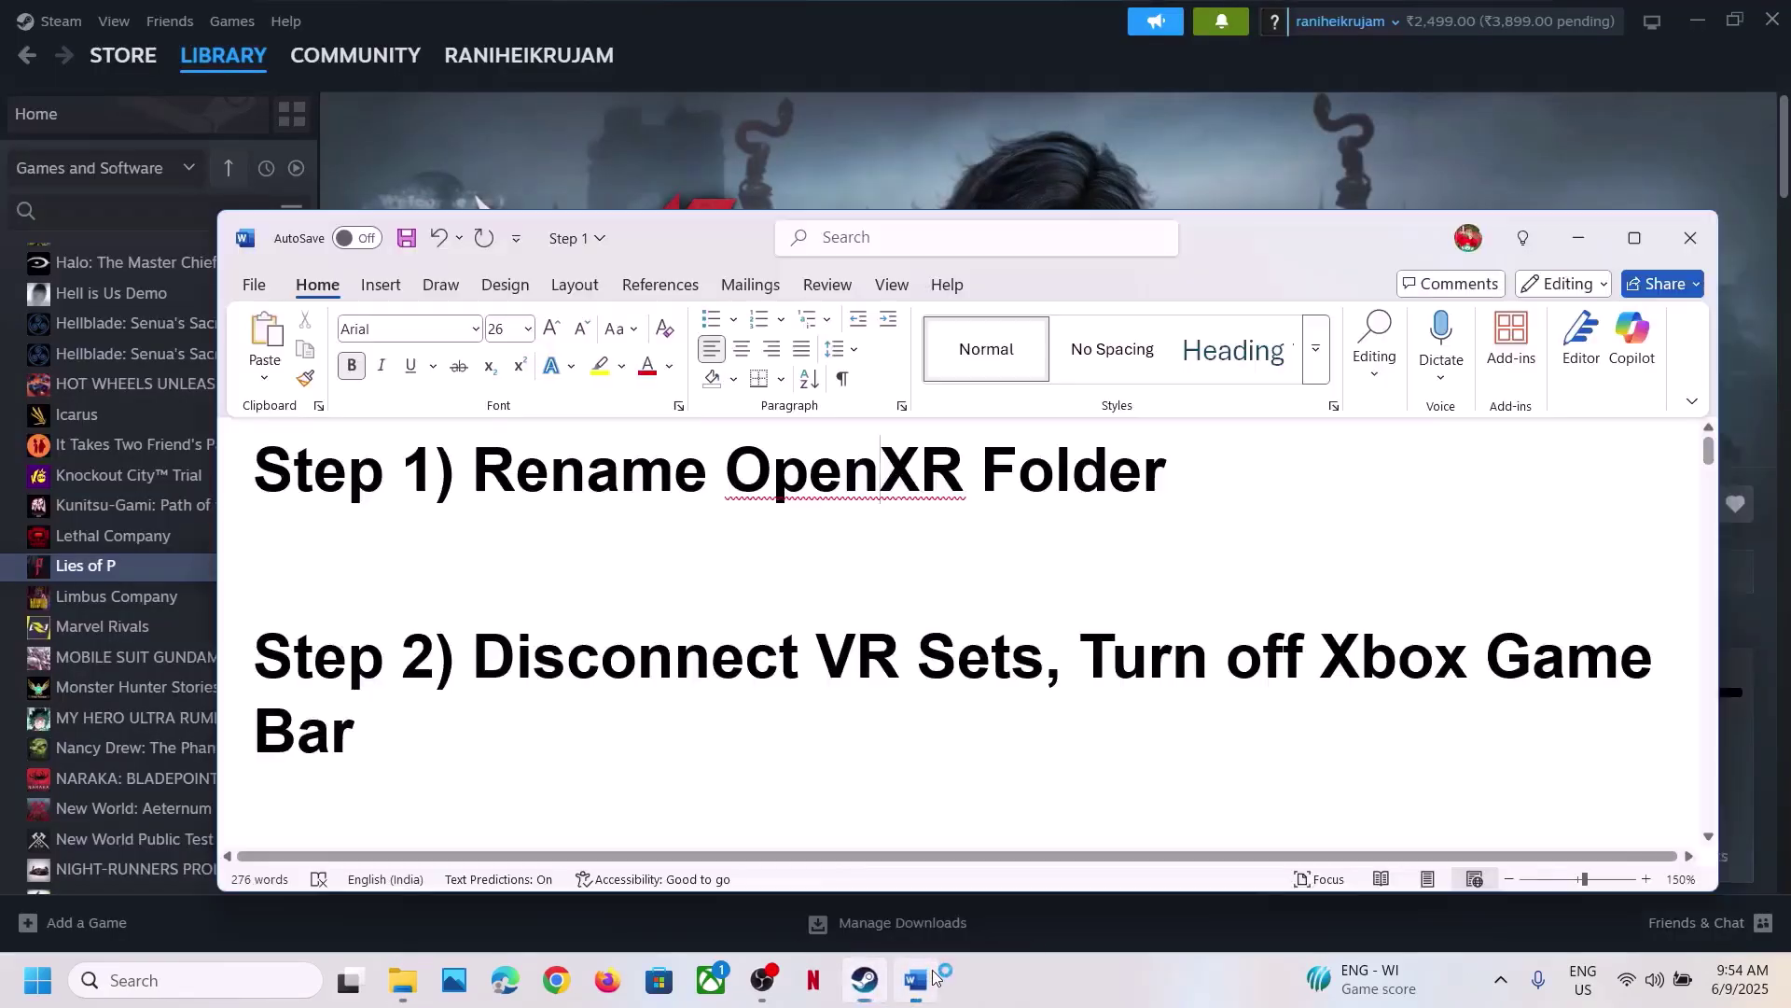
{"action": "left_click_drag", "start_coordinate": [485, 677], "coordinate": [1023, 663]}
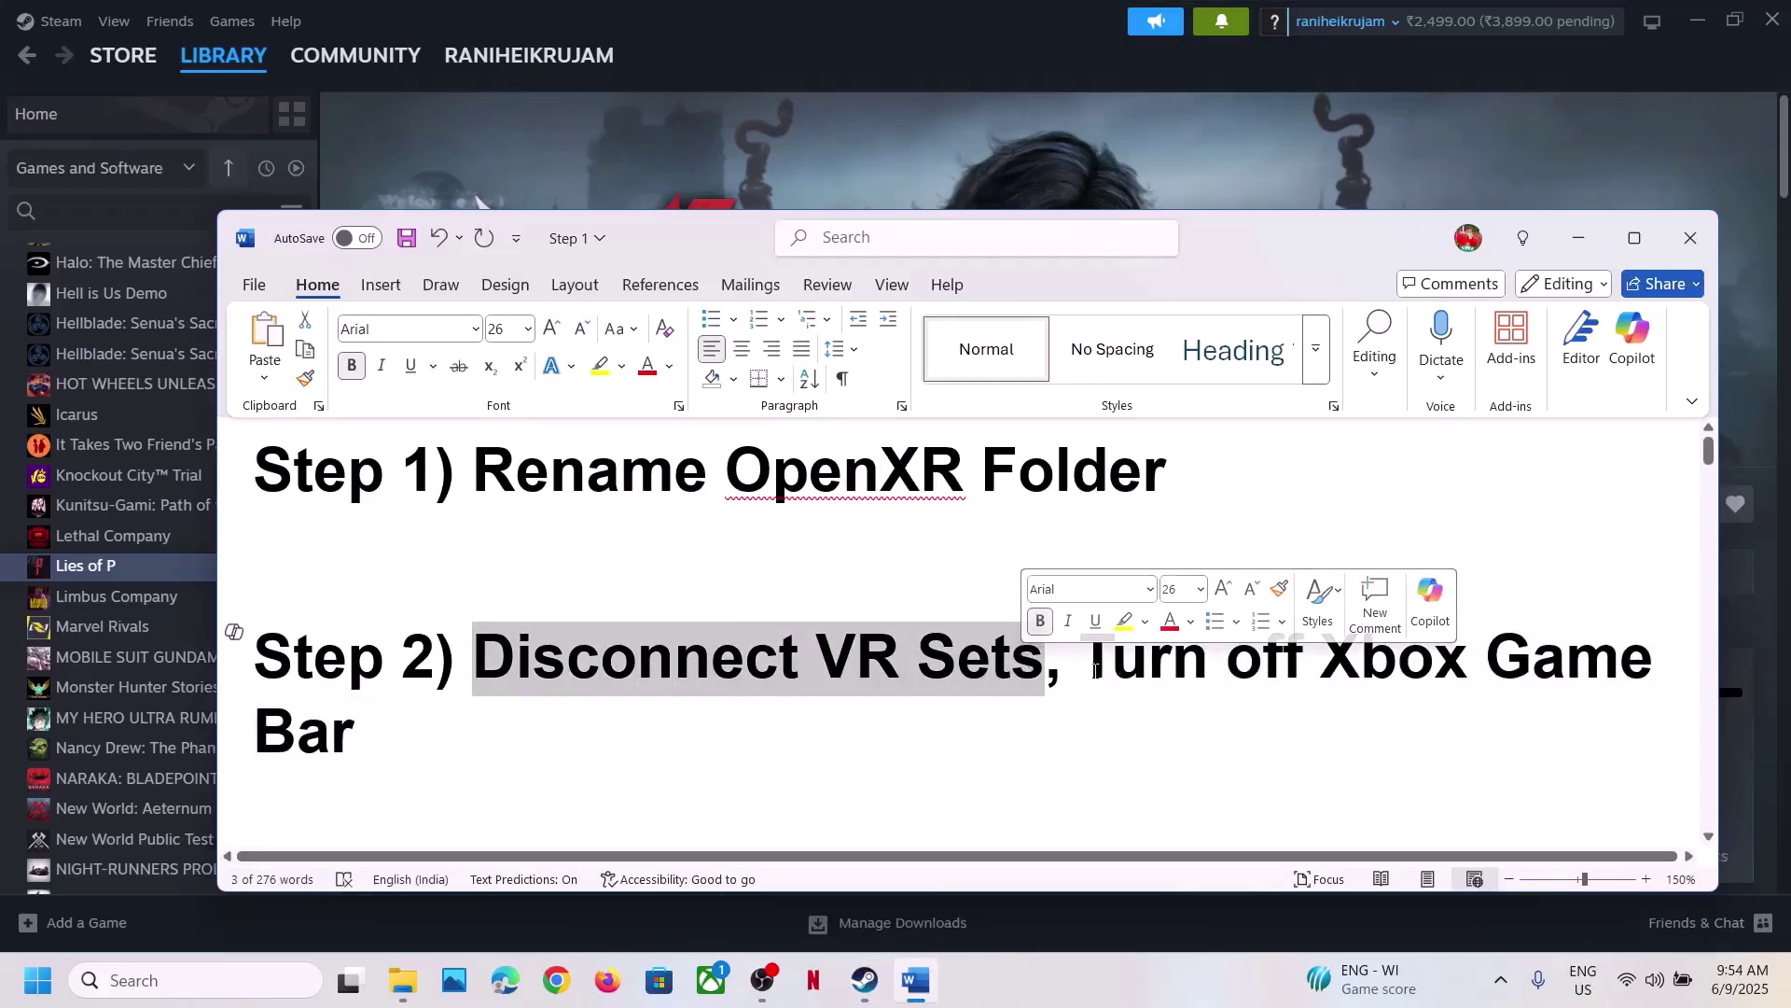
{"action": "left_click_drag", "start_coordinate": [1094, 670], "coordinate": [389, 739]}
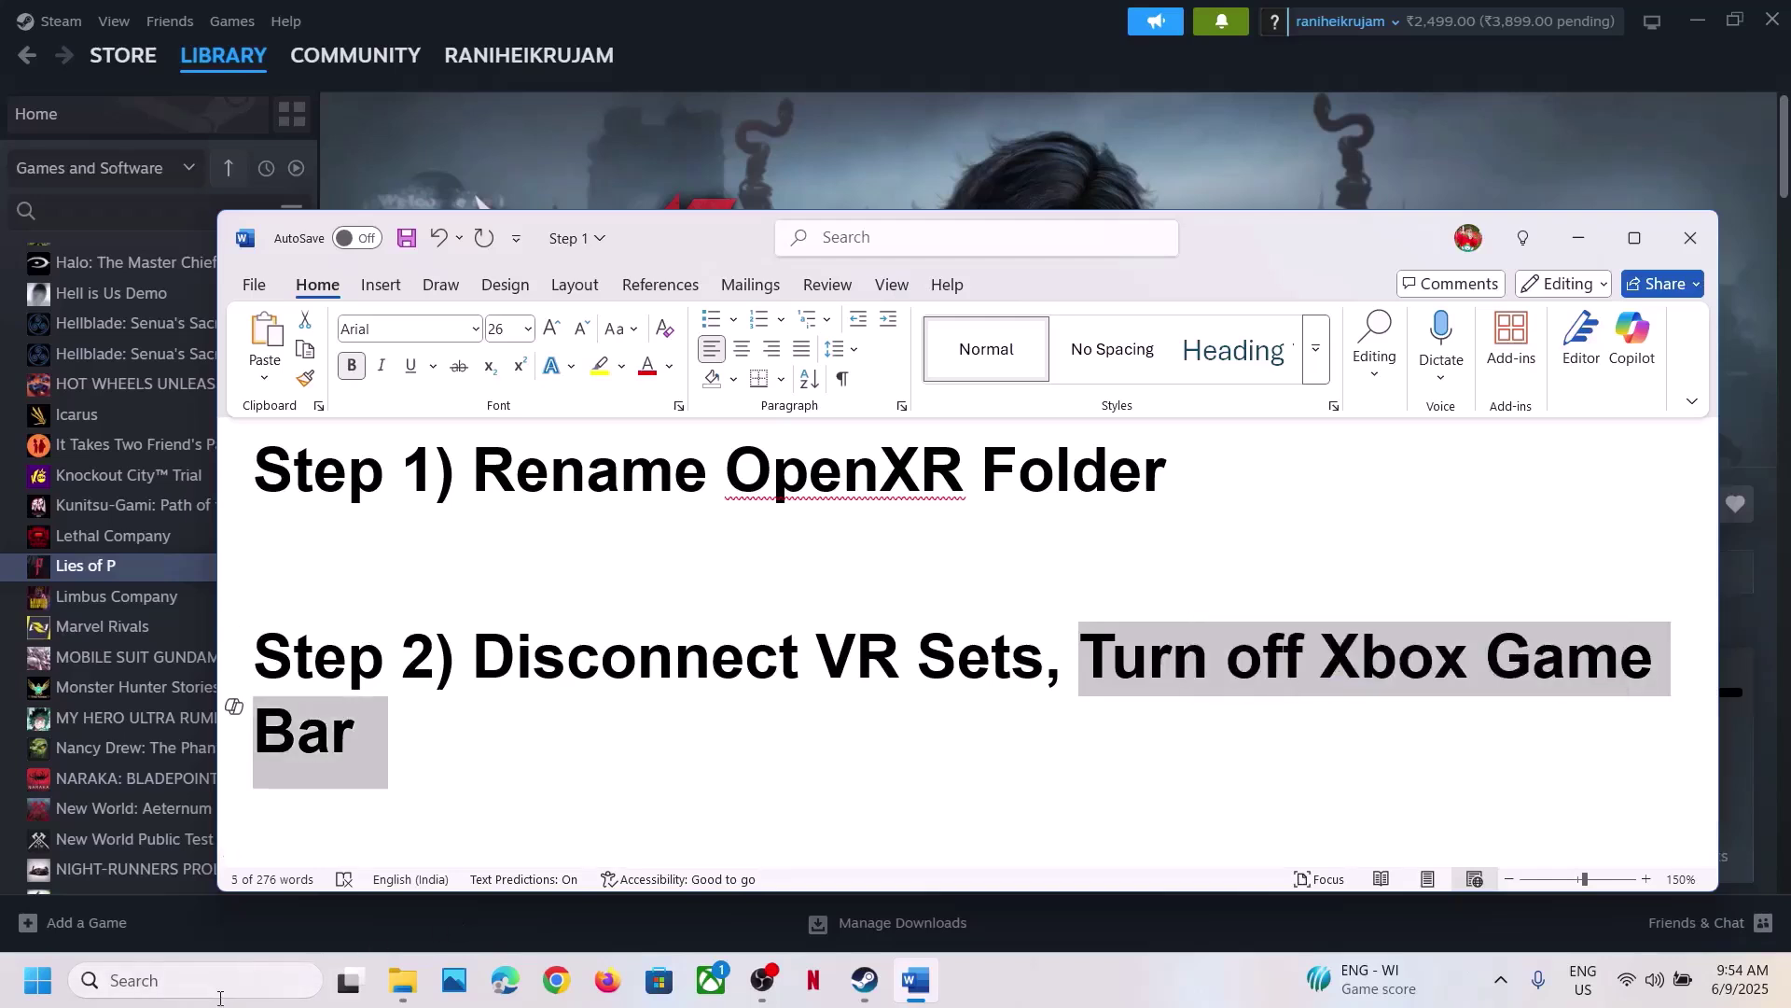
- Turn off the option that lets the controller open Game Bar in the Windows gaming settings, and close Settings
{"action": "key", "text": "super+i"}
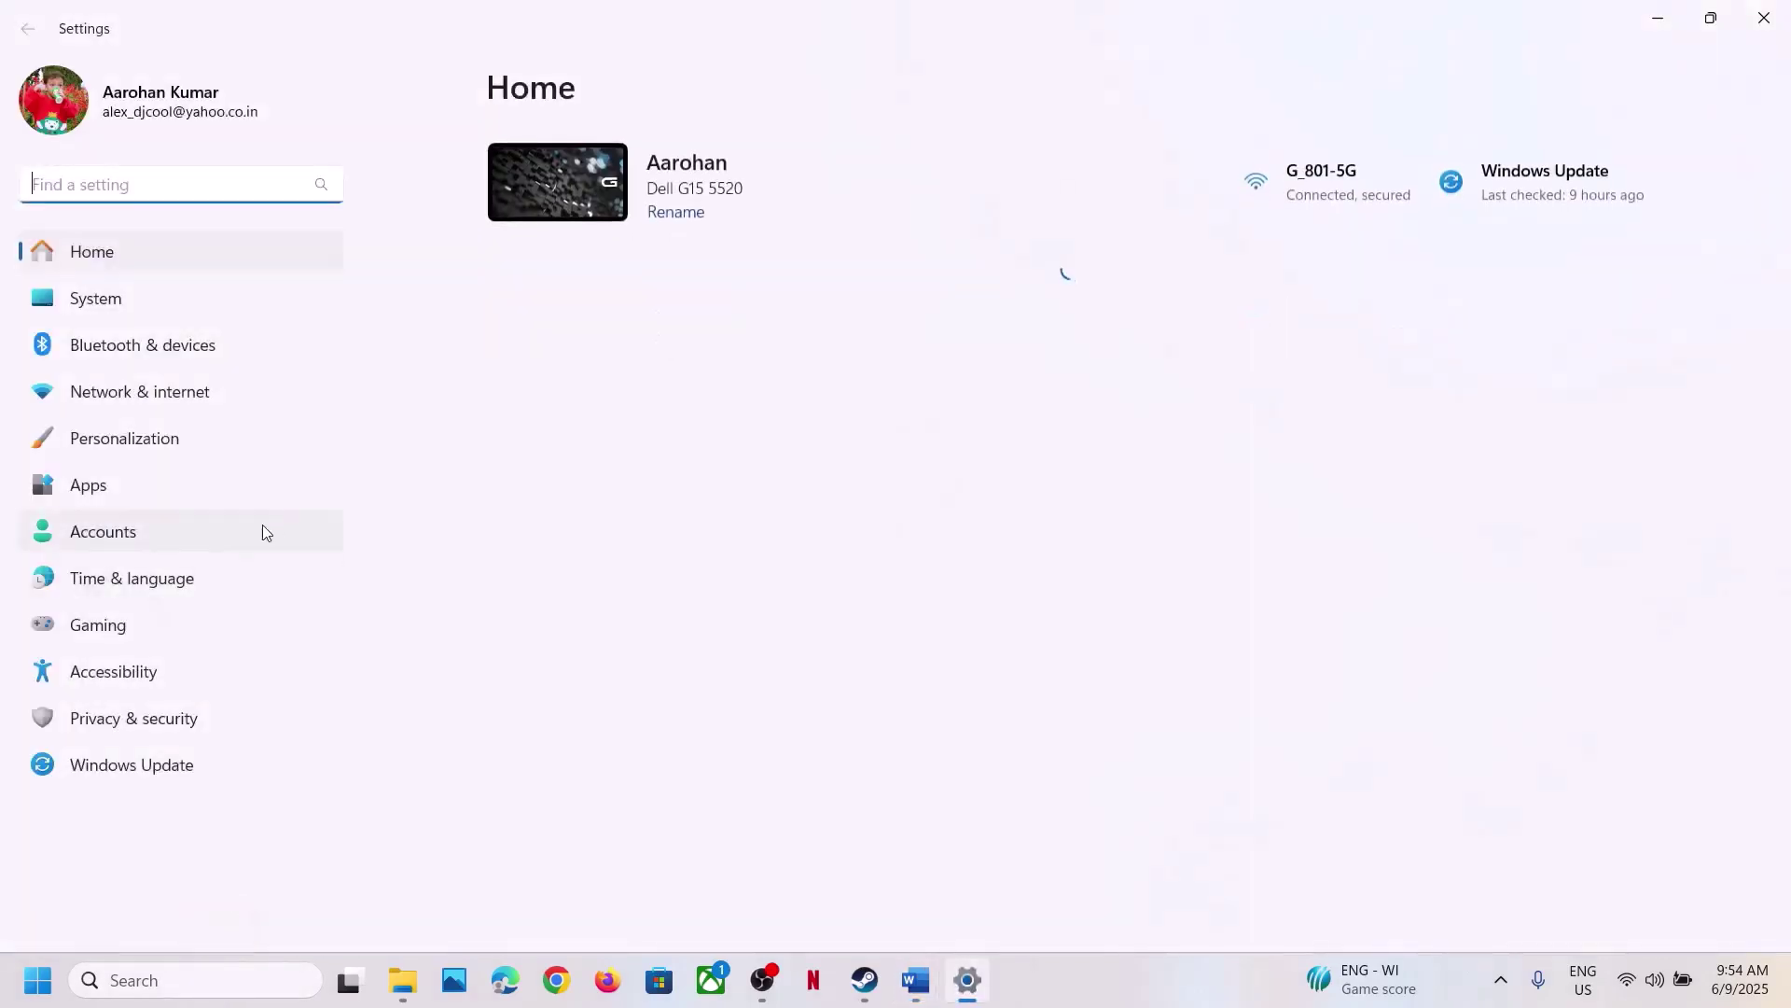
{"action": "left_click", "coordinate": [143, 621]}
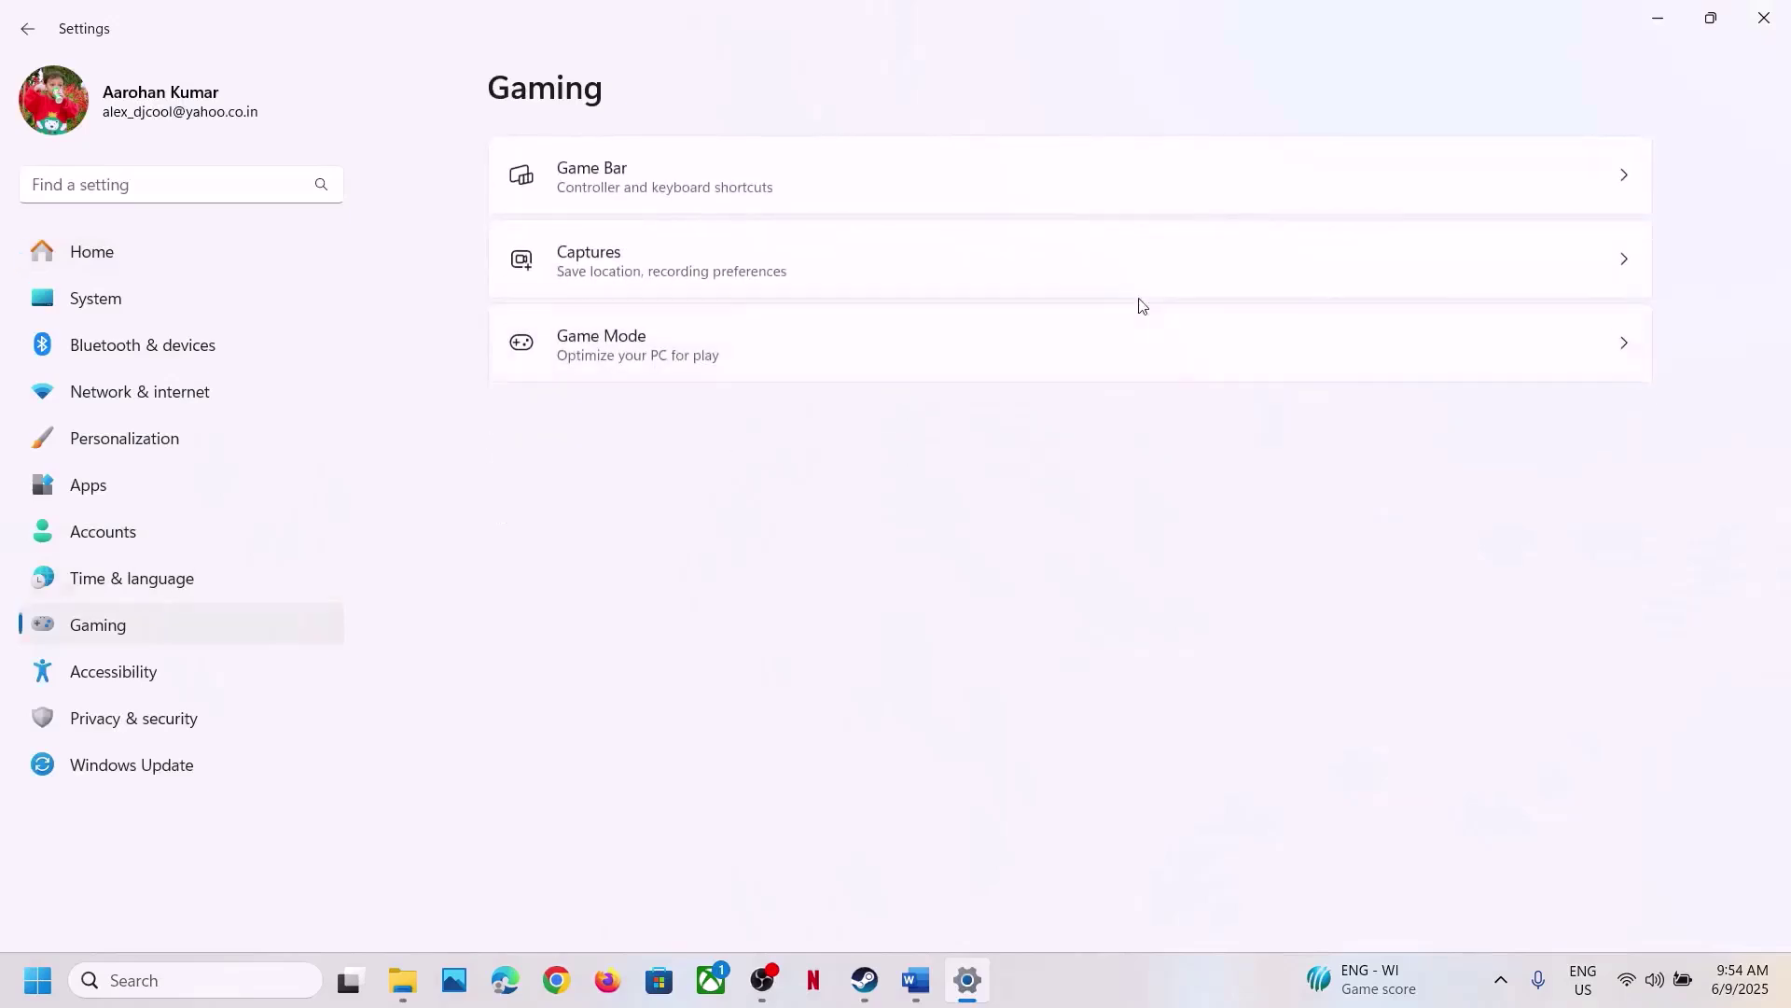
{"action": "left_click", "coordinate": [829, 183]}
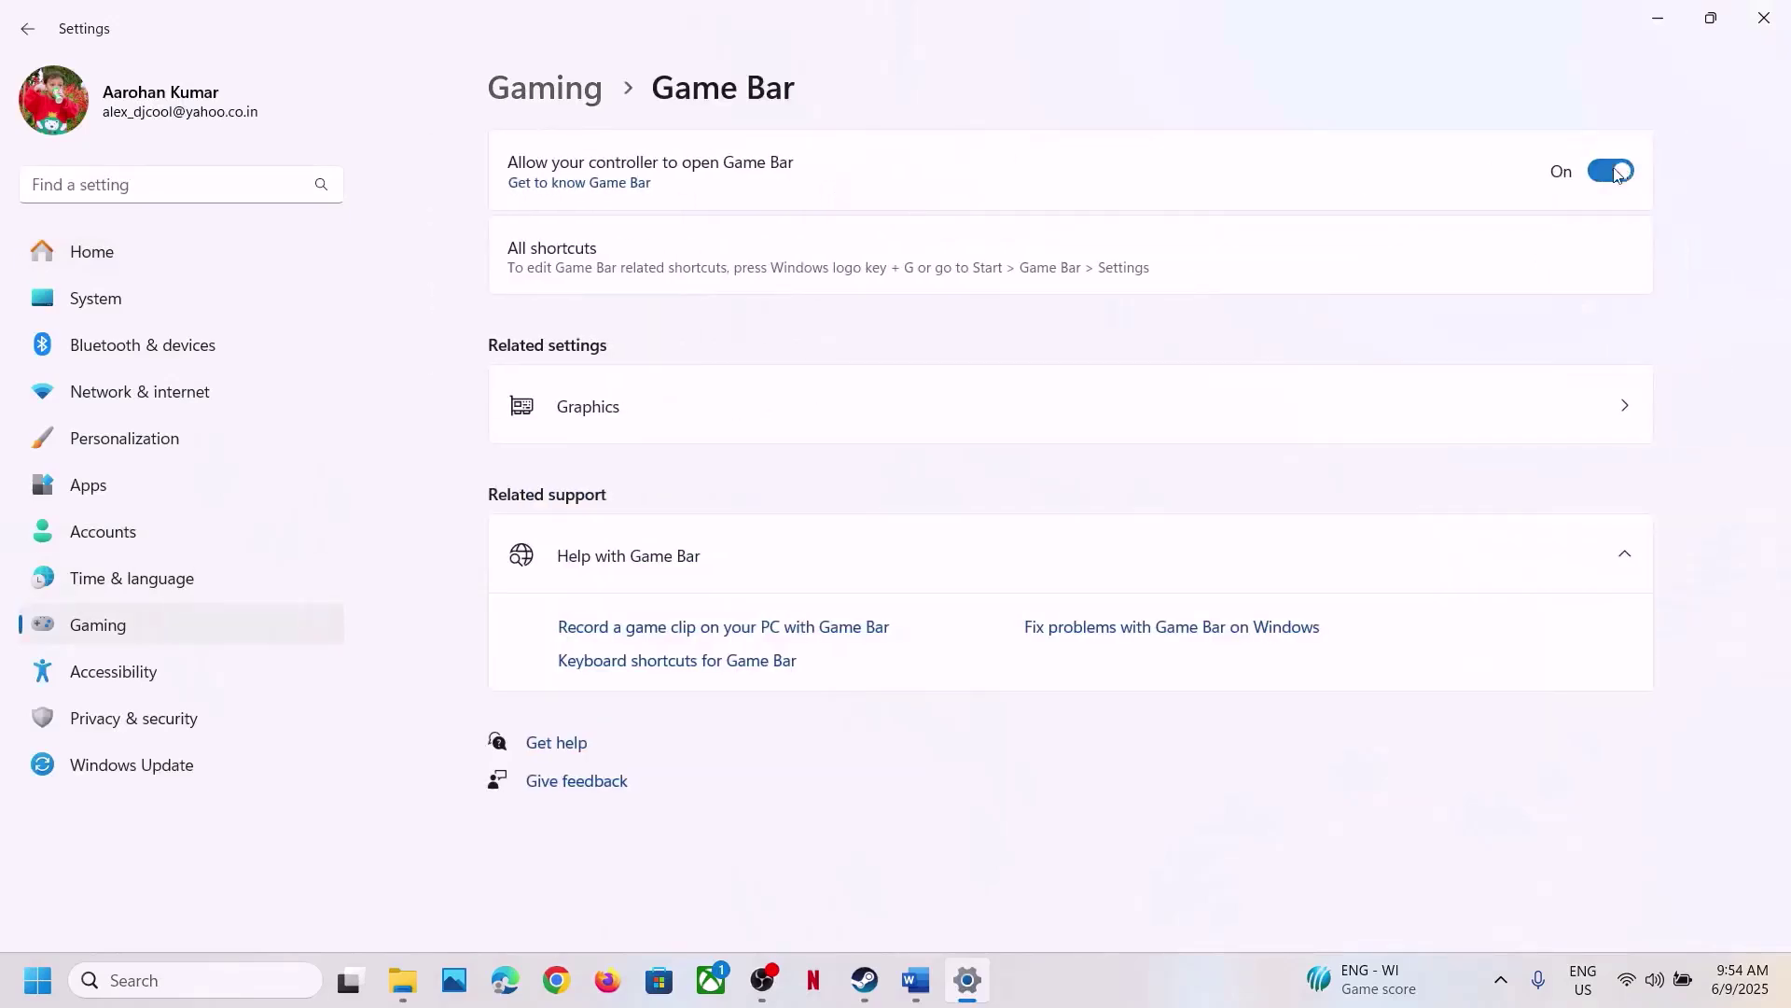
{"action": "left_click", "coordinate": [1583, 180]}
{"action": "left_click", "coordinate": [1611, 171]}
{"action": "left_click", "coordinate": [1763, 18]}
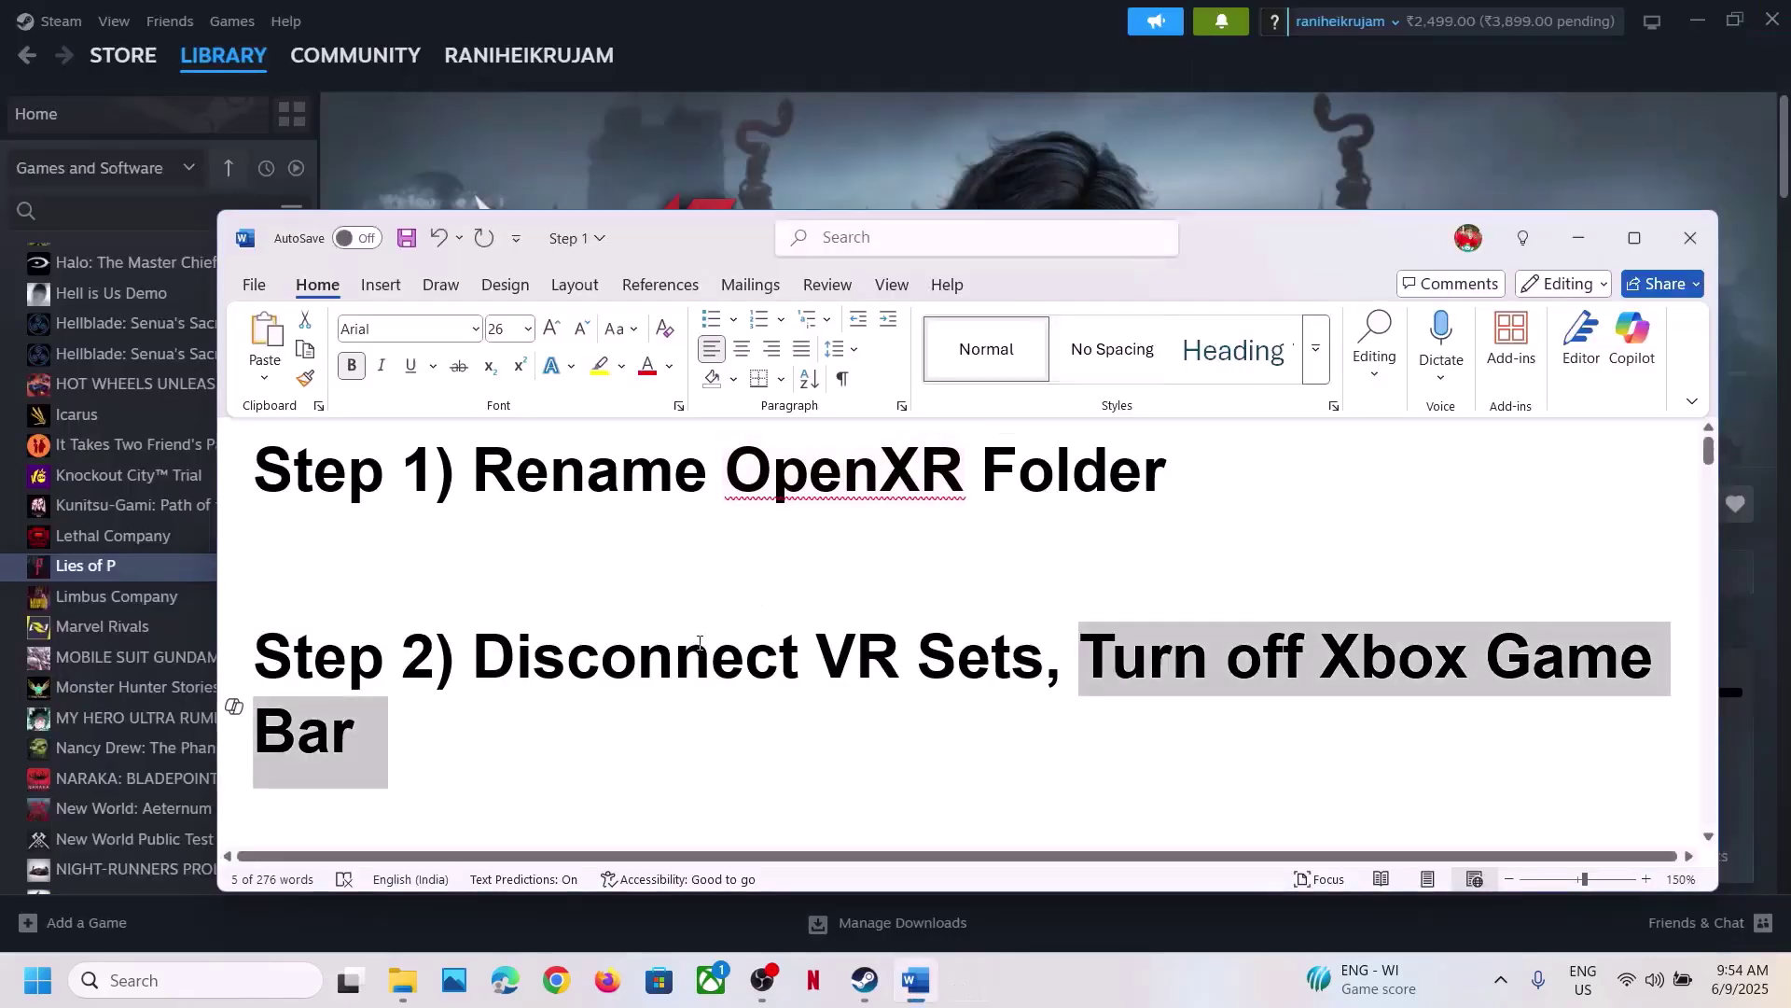
- Highlight the instruction "Delete the mods folder" further down in the Word notes
{"action": "left_click", "coordinate": [667, 665]}
{"action": "scroll", "coordinate": [668, 665], "scroll_direction": "down", "scroll_amount": 3}
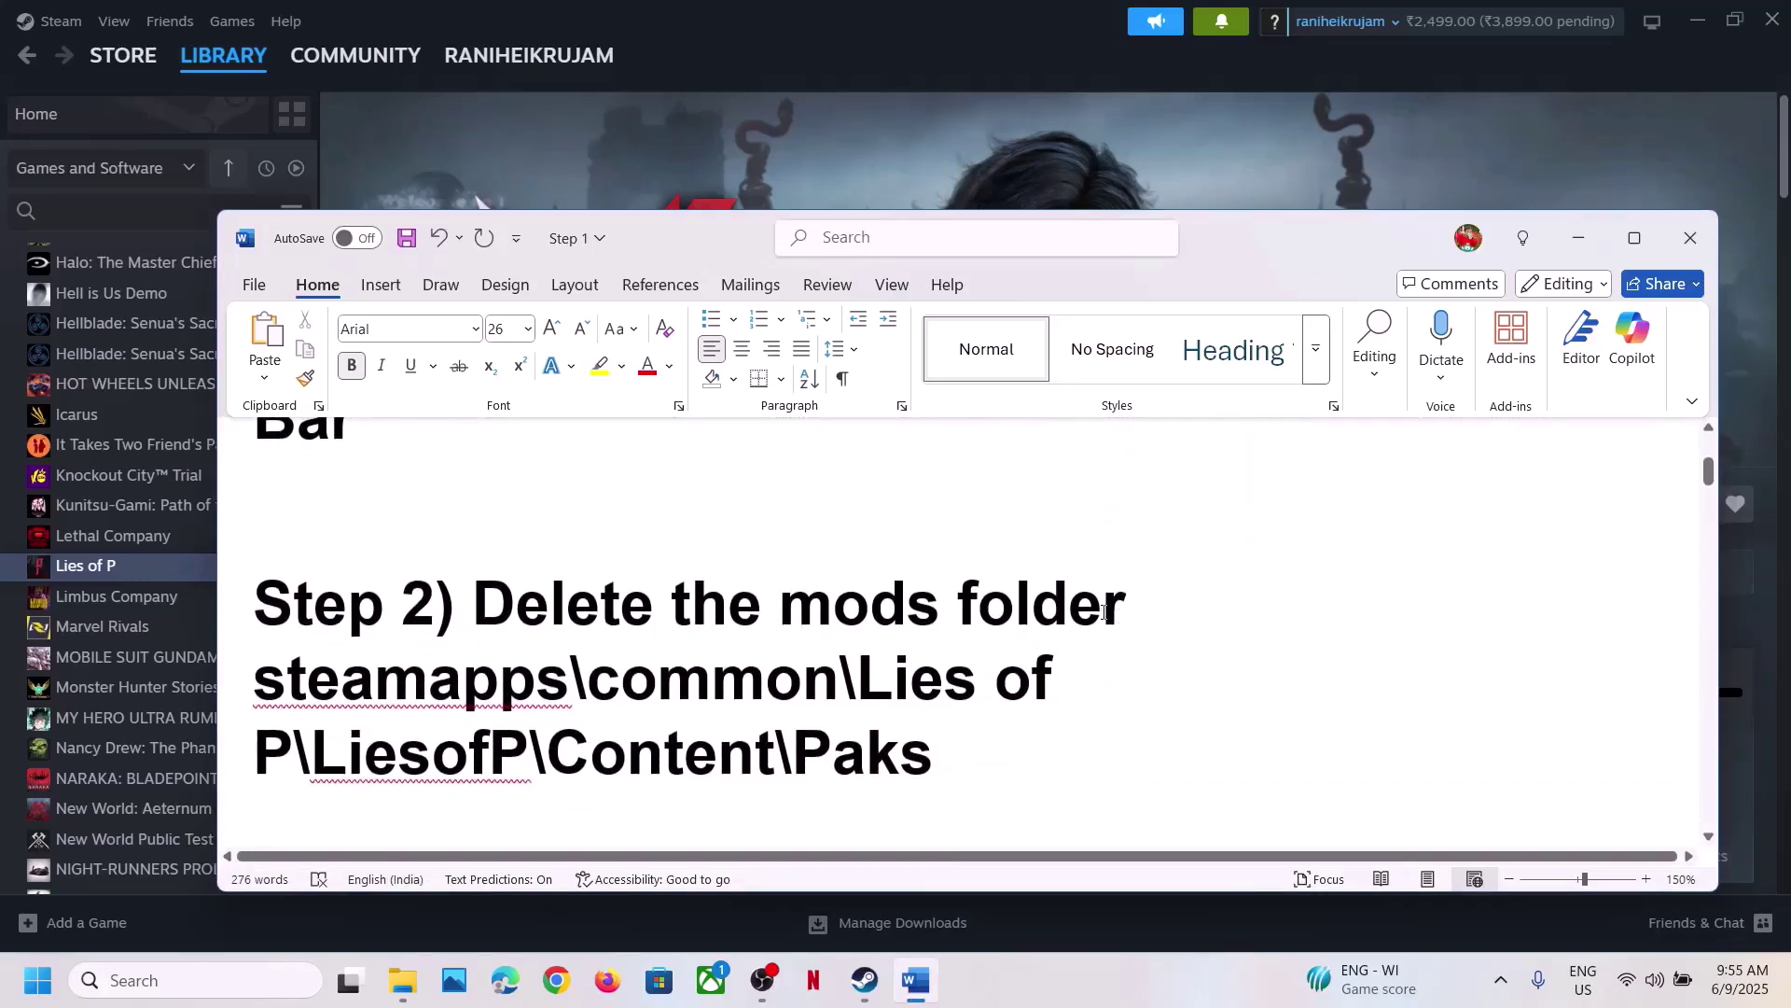
{"action": "left_click_drag", "start_coordinate": [1120, 605], "coordinate": [494, 605]}
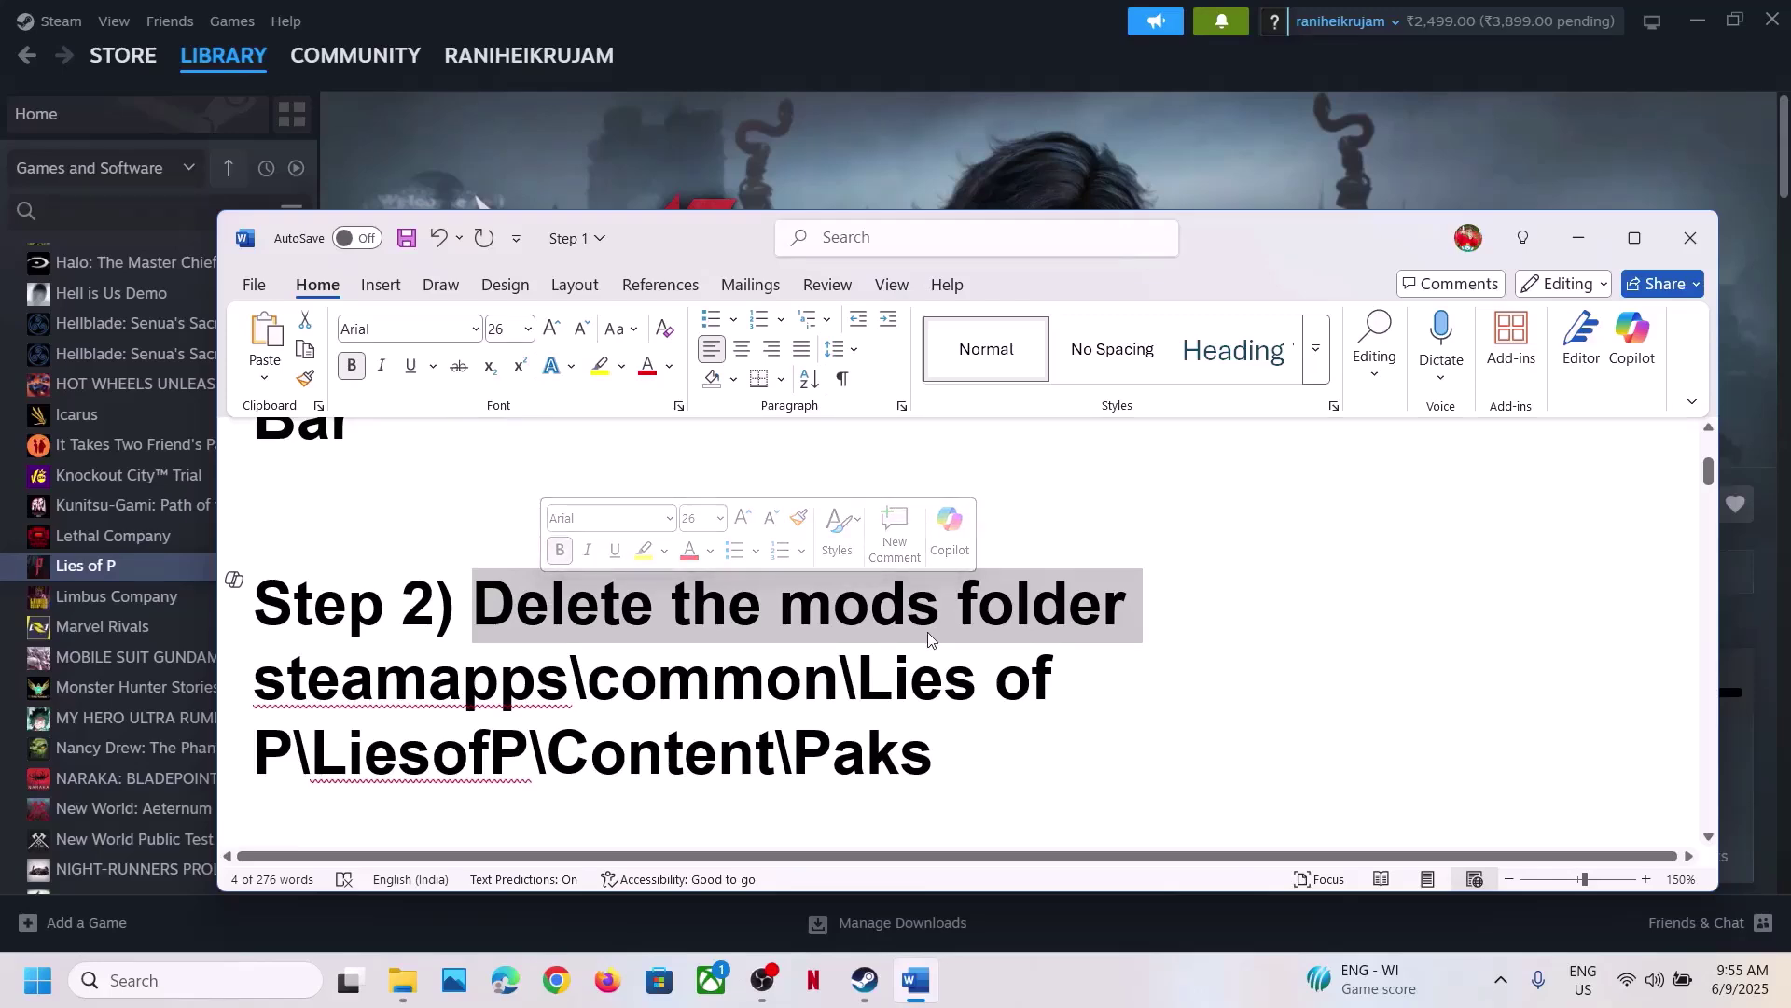
- Switch back to Steam and open the Lies of P installation folder
{"action": "left_click", "coordinate": [897, 170]}
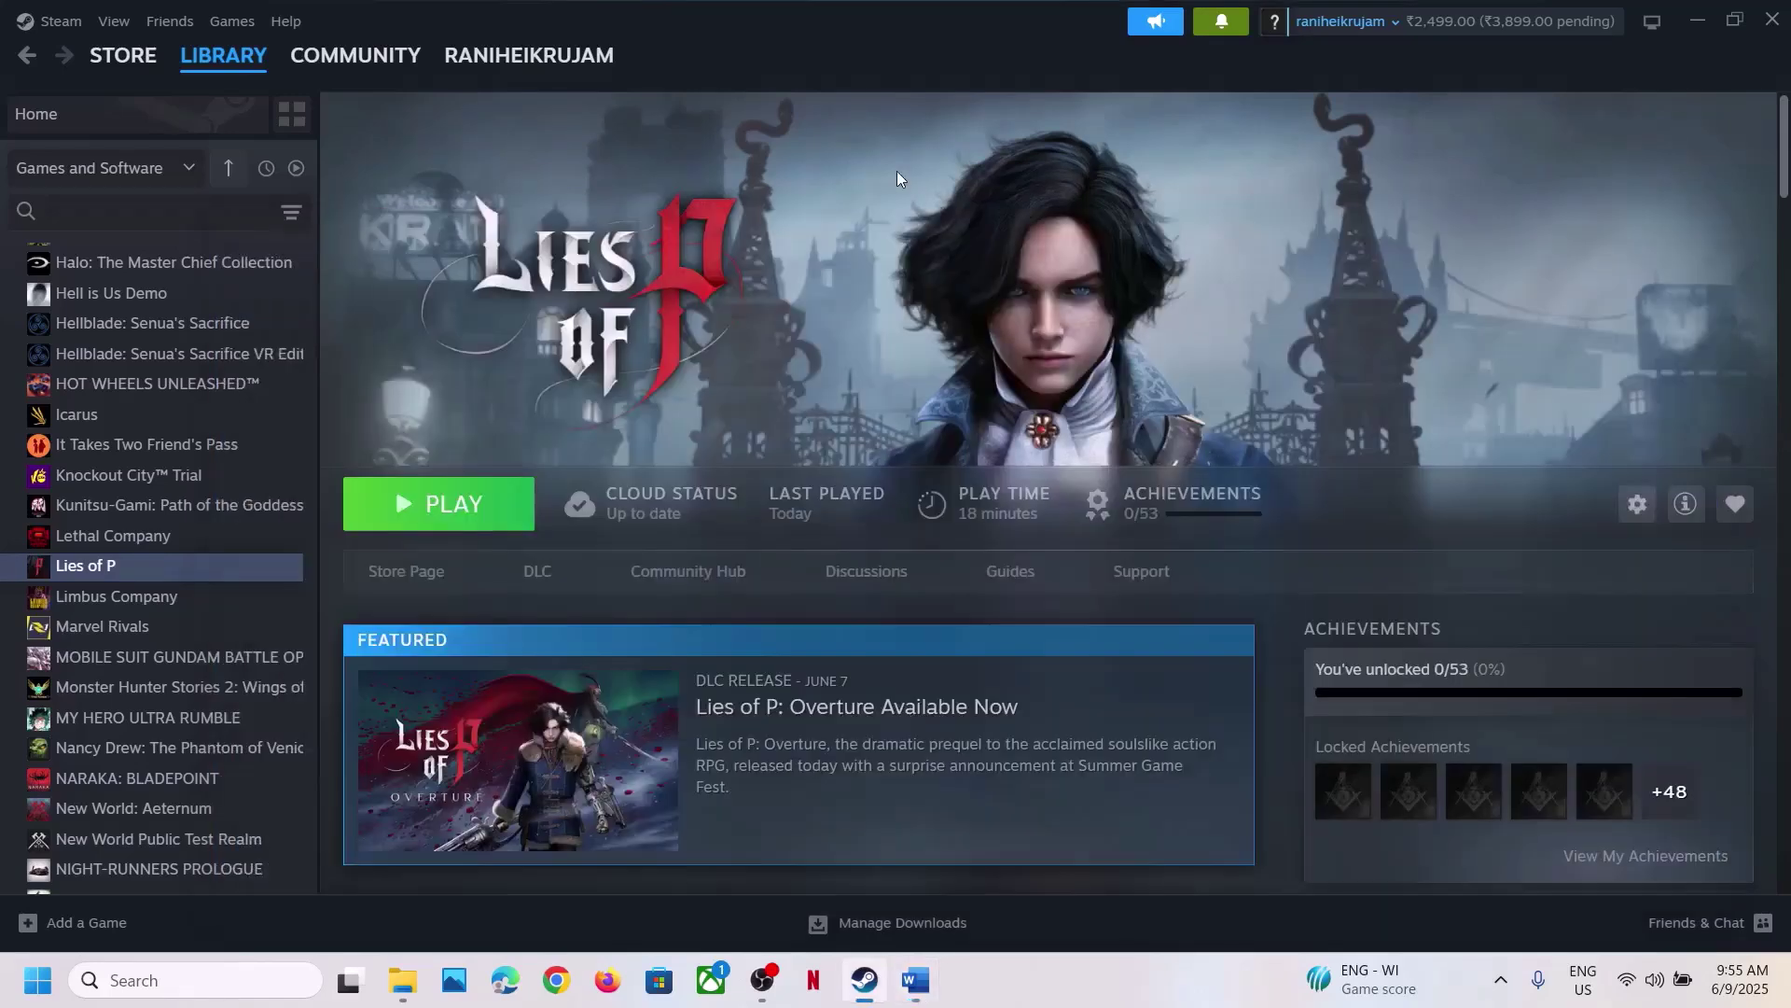
{"action": "right_click", "coordinate": [121, 566]}
{"action": "mouse_move", "coordinate": [210, 698]}
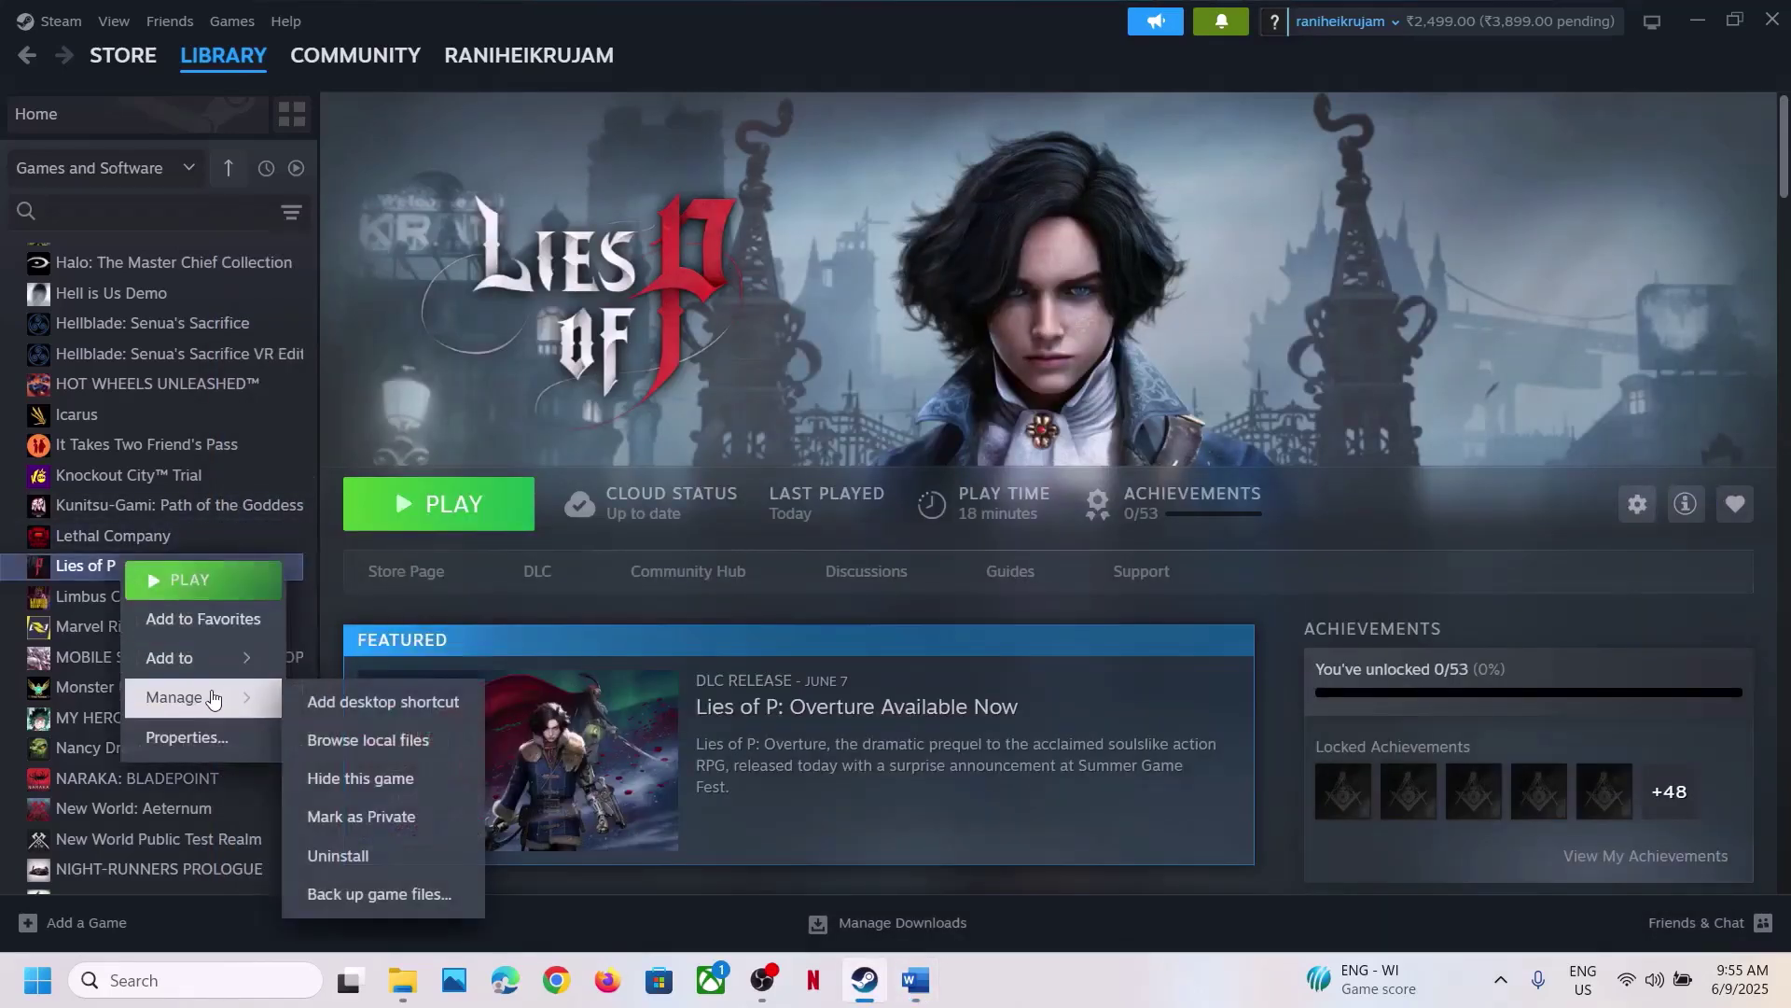
{"action": "left_click", "coordinate": [411, 739]}
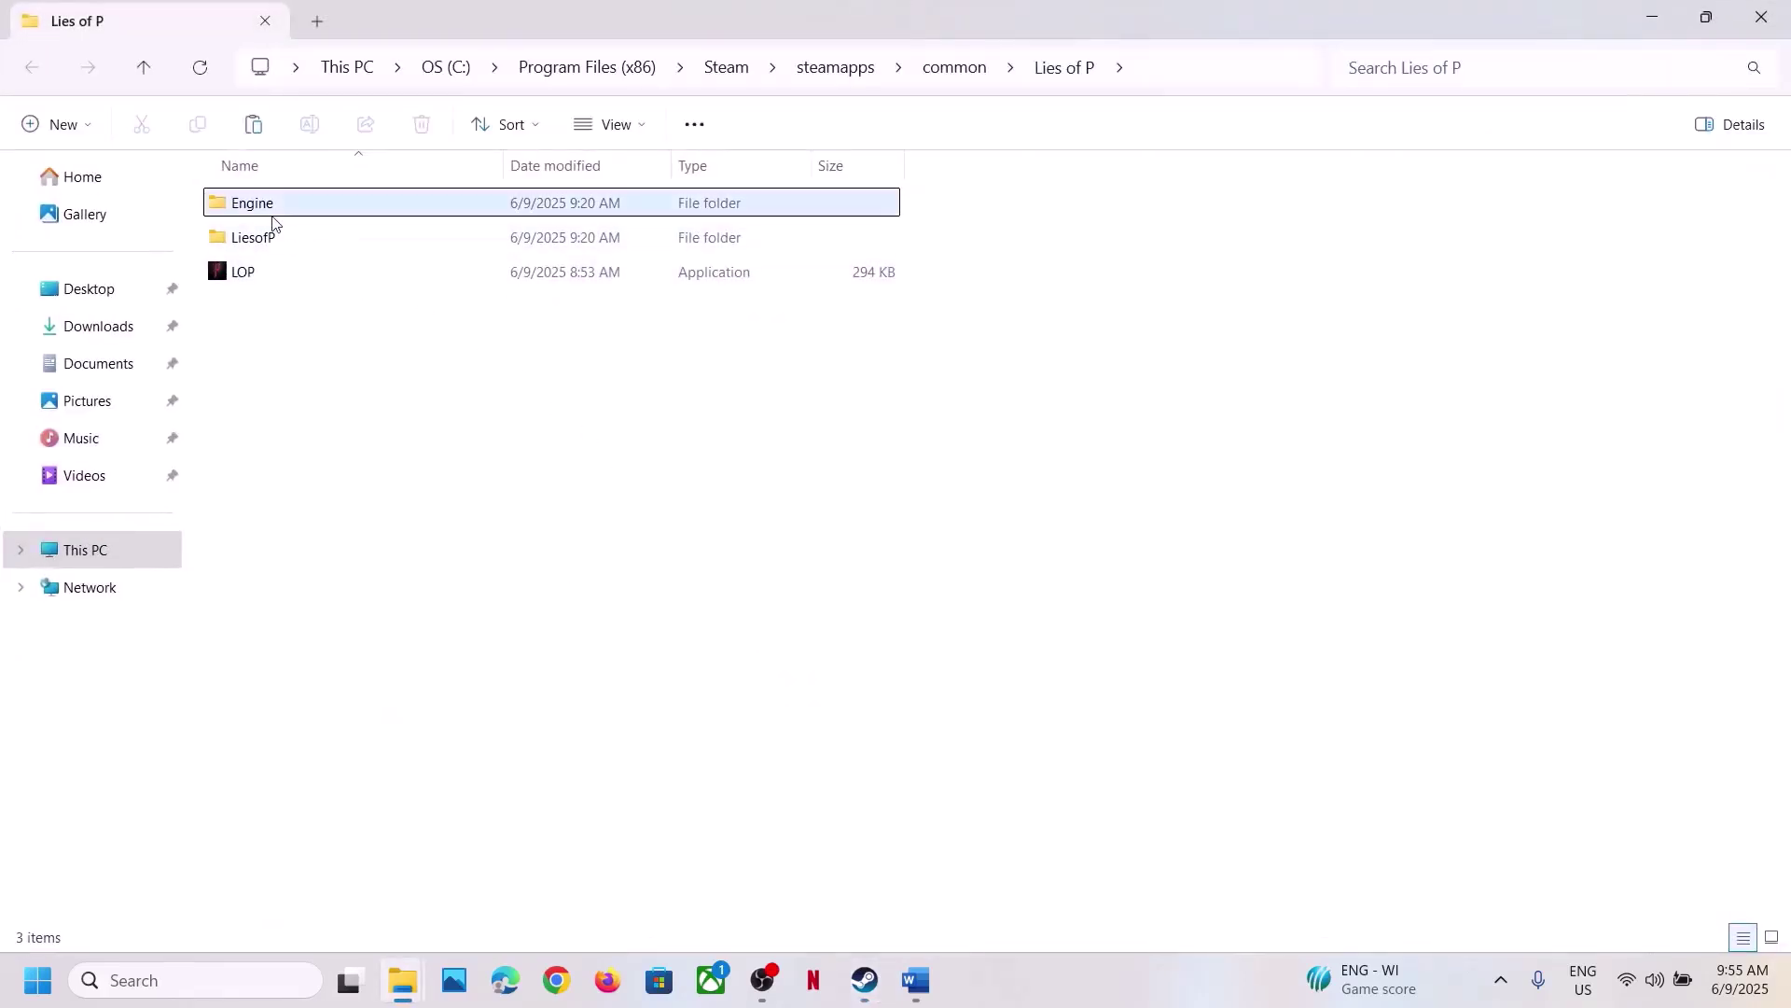
- Open the LiesofP\Content\Paks folder and check its contents for a mods folder to delete
{"action": "double_click", "coordinate": [260, 238]}
{"action": "double_click", "coordinate": [257, 239]}
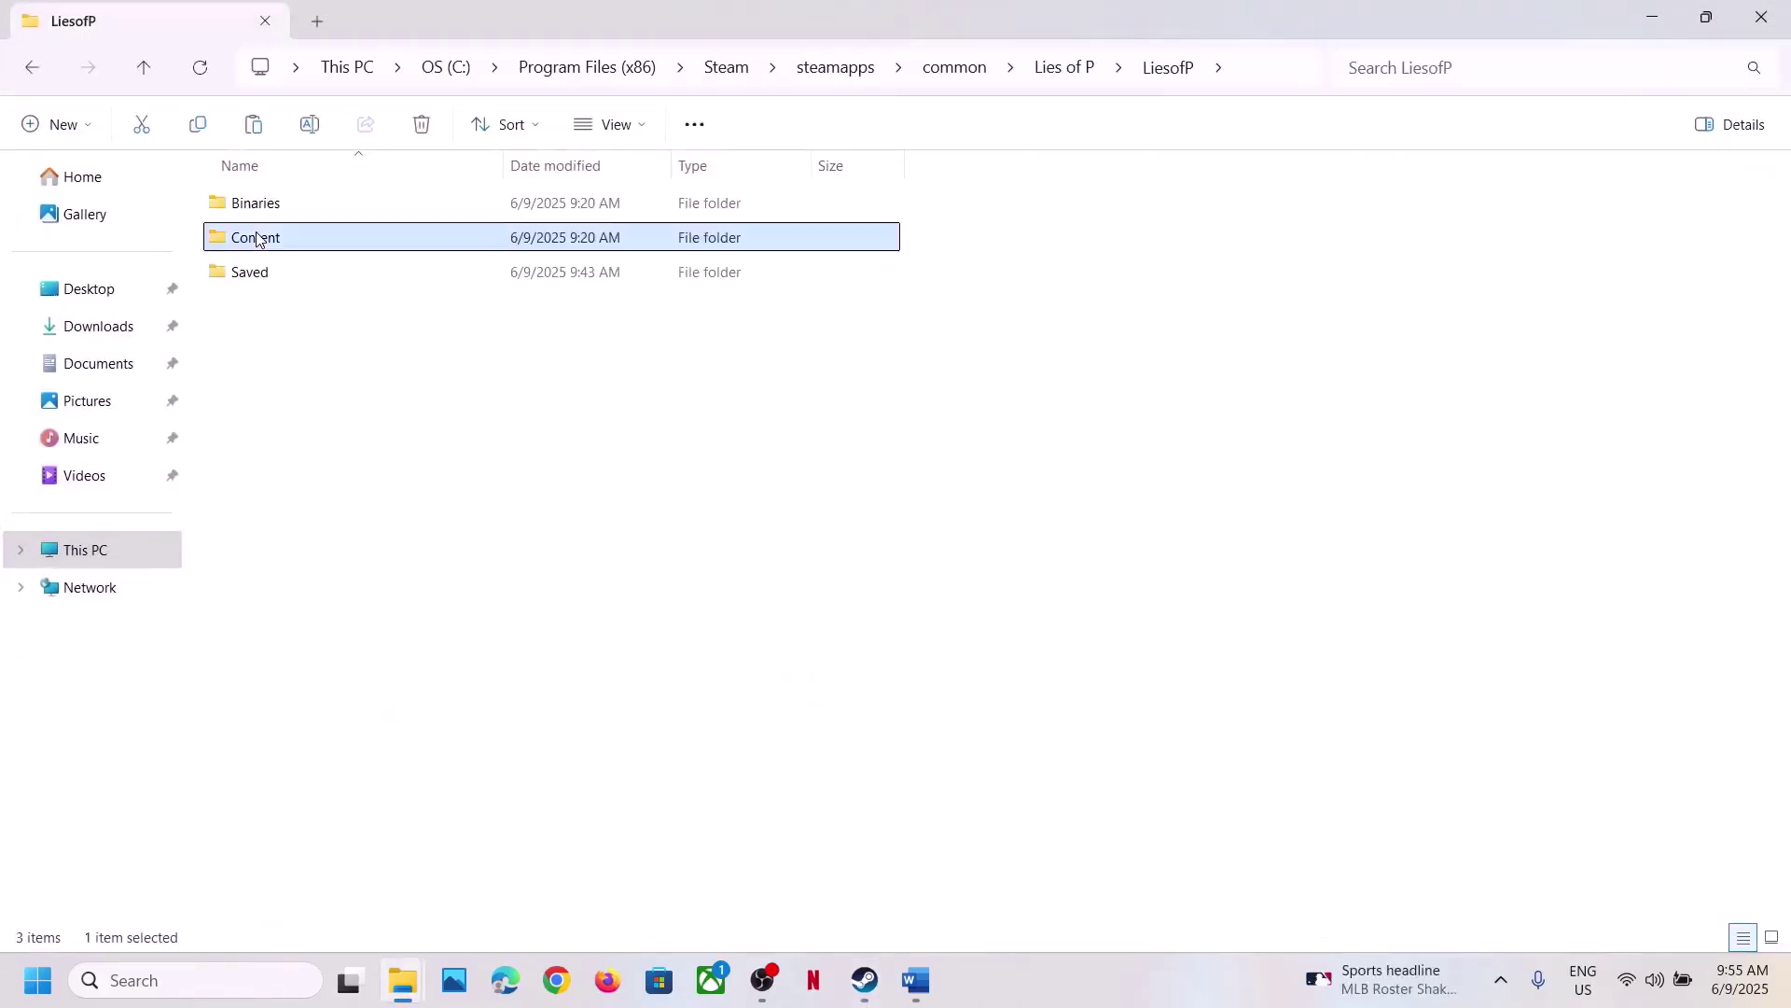
{"action": "double_click", "coordinate": [247, 238]}
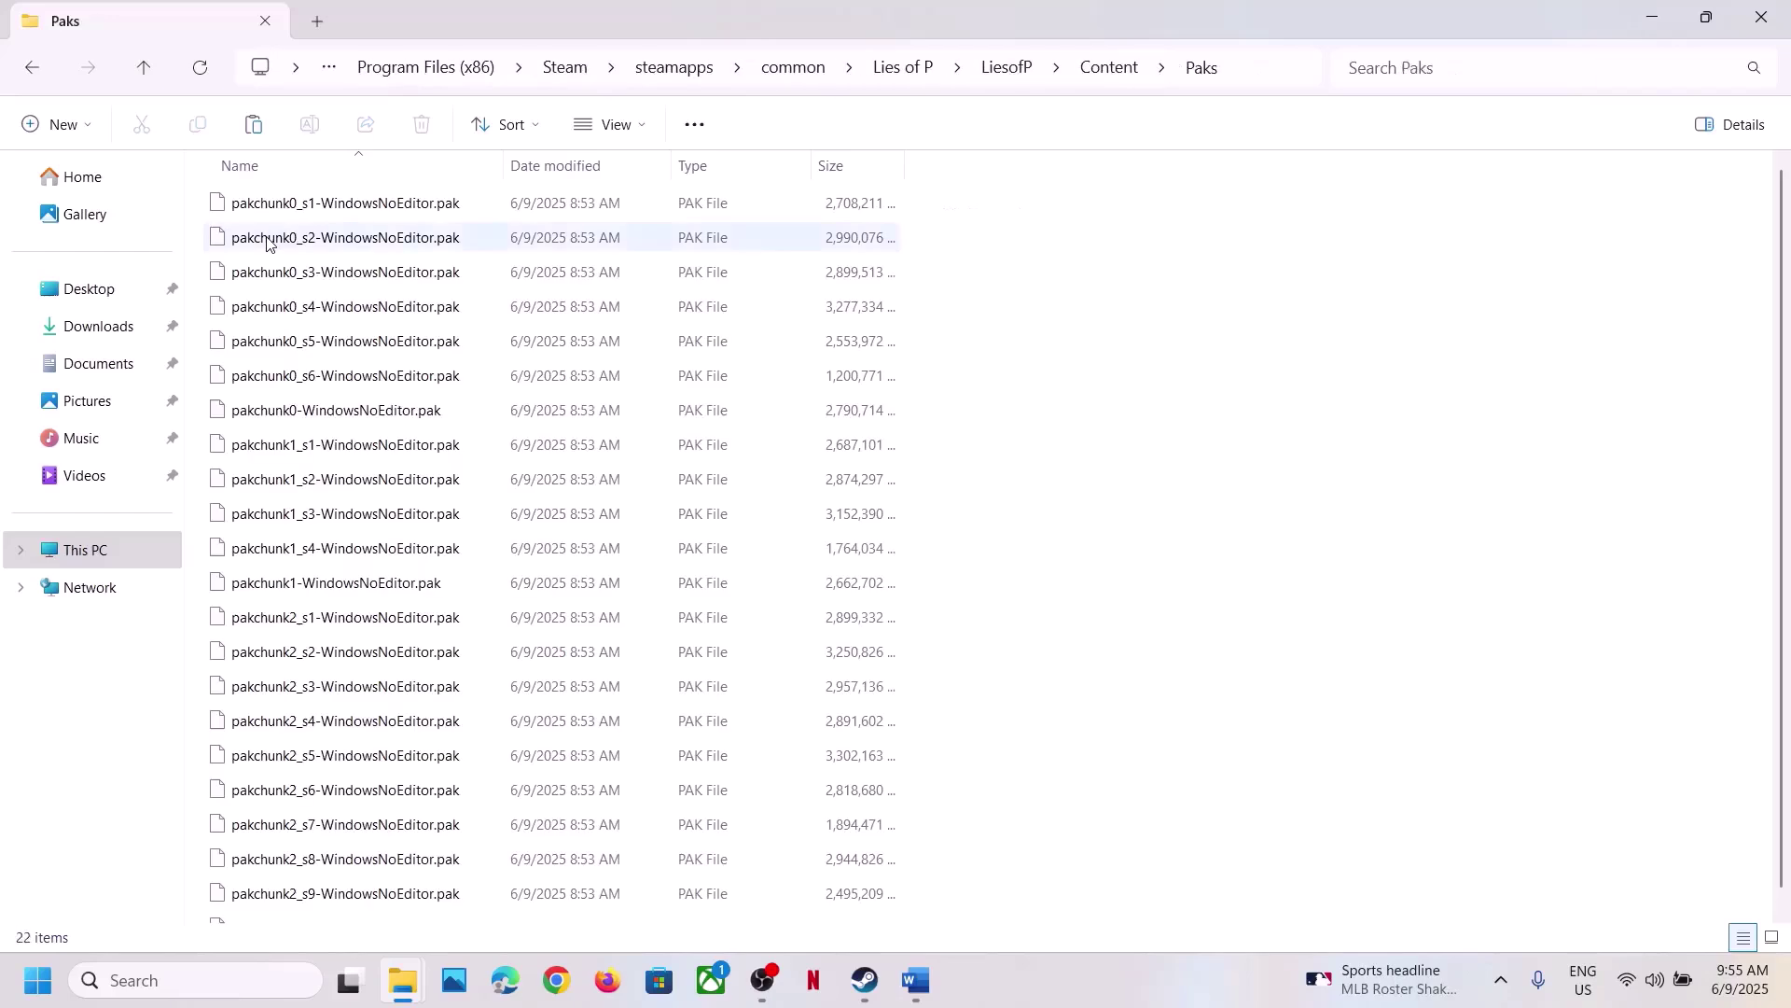
{"action": "scroll", "coordinate": [362, 431], "scroll_direction": "down", "scroll_amount": 1}
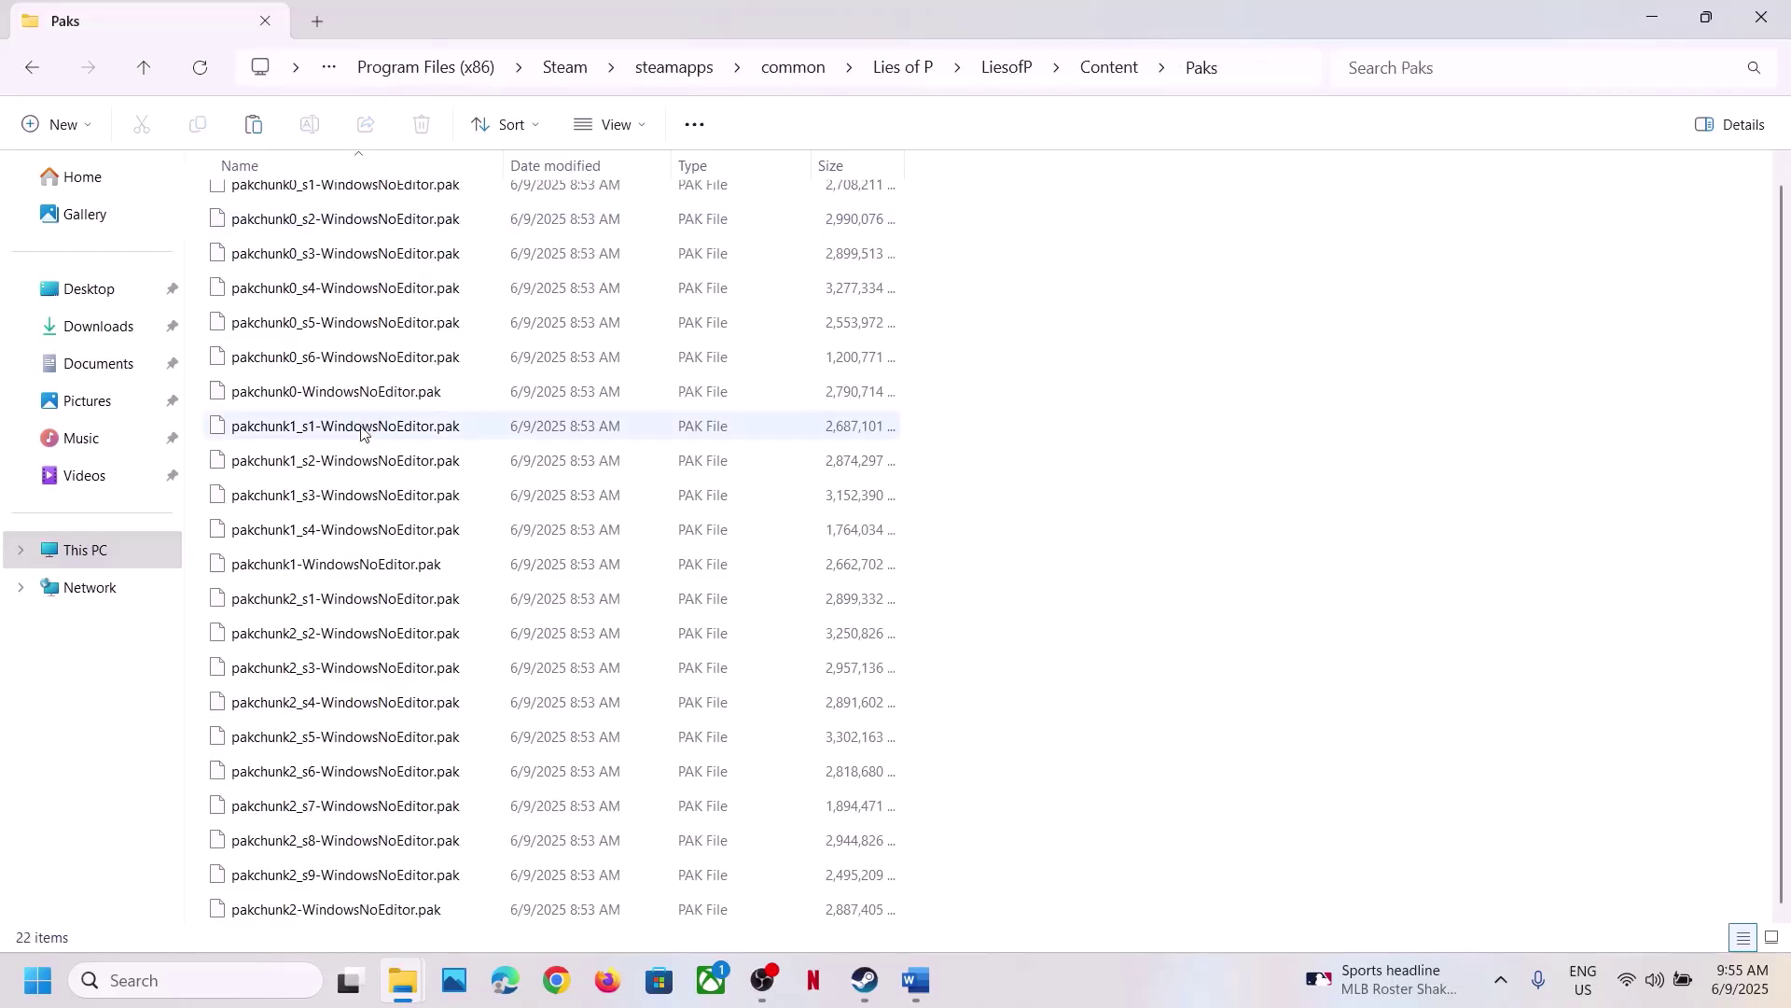
{"action": "right_click", "coordinate": [362, 431]}
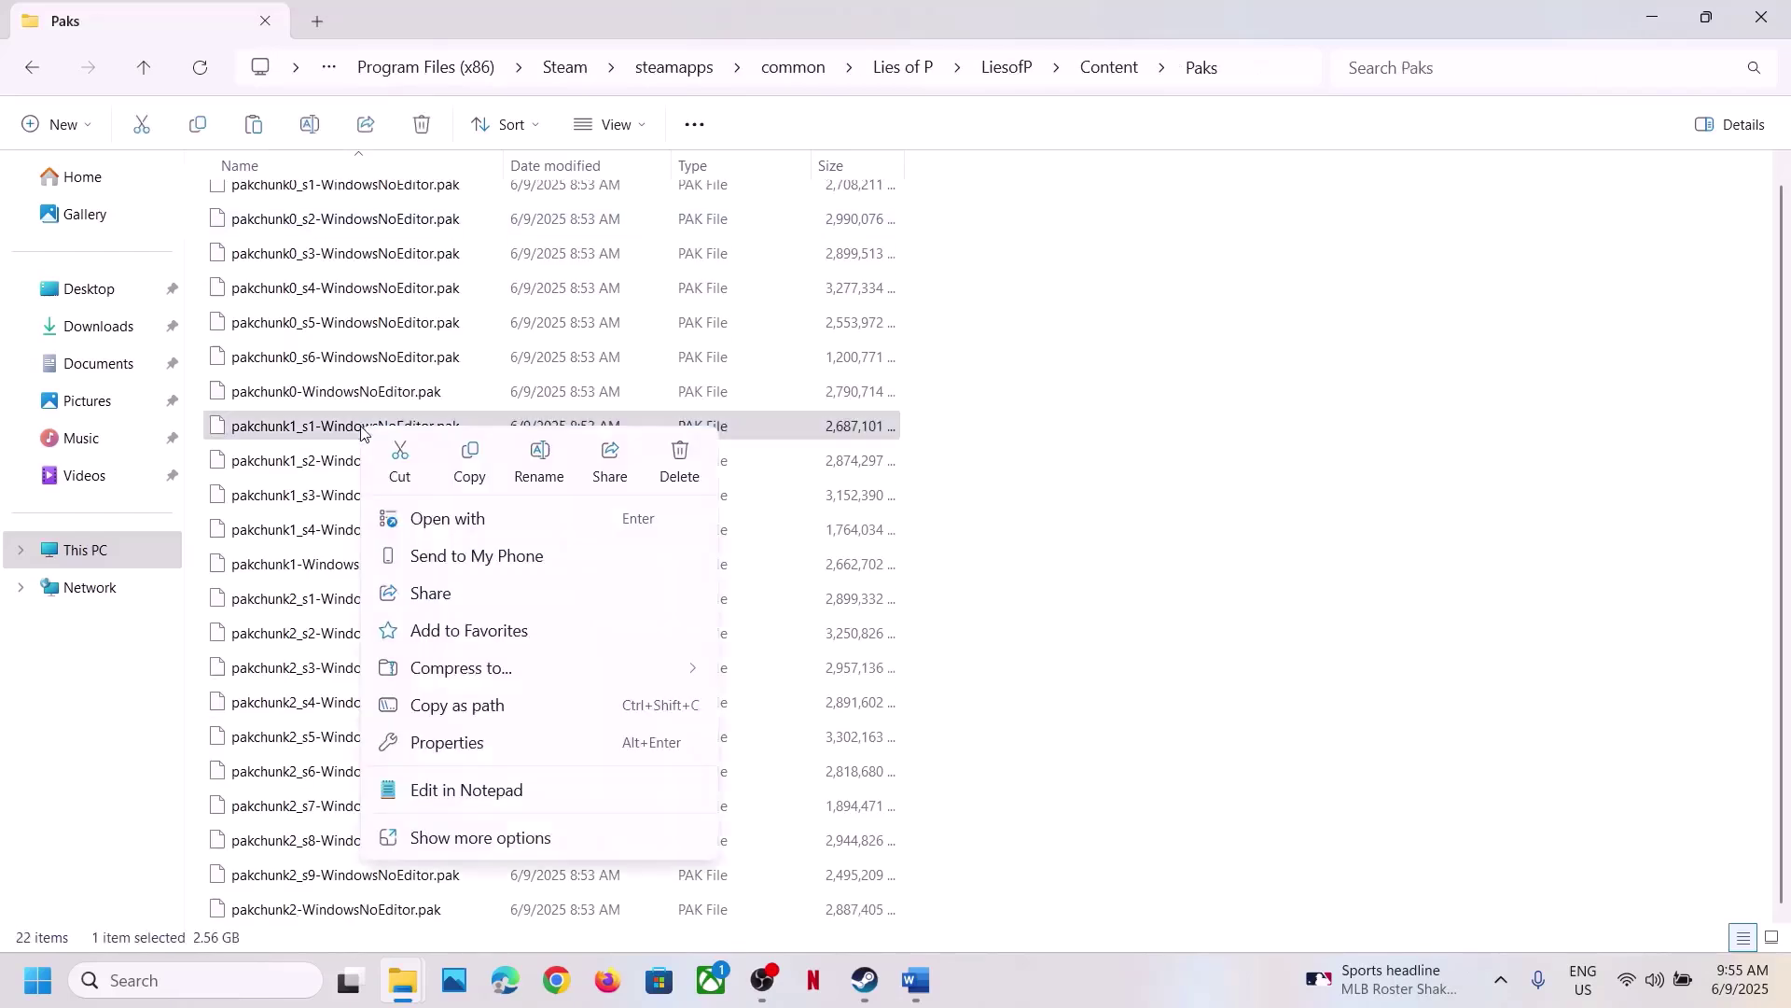
- Go back up to the LiesofP folder and switch to the Word notes
{"action": "left_click", "coordinate": [146, 68]}
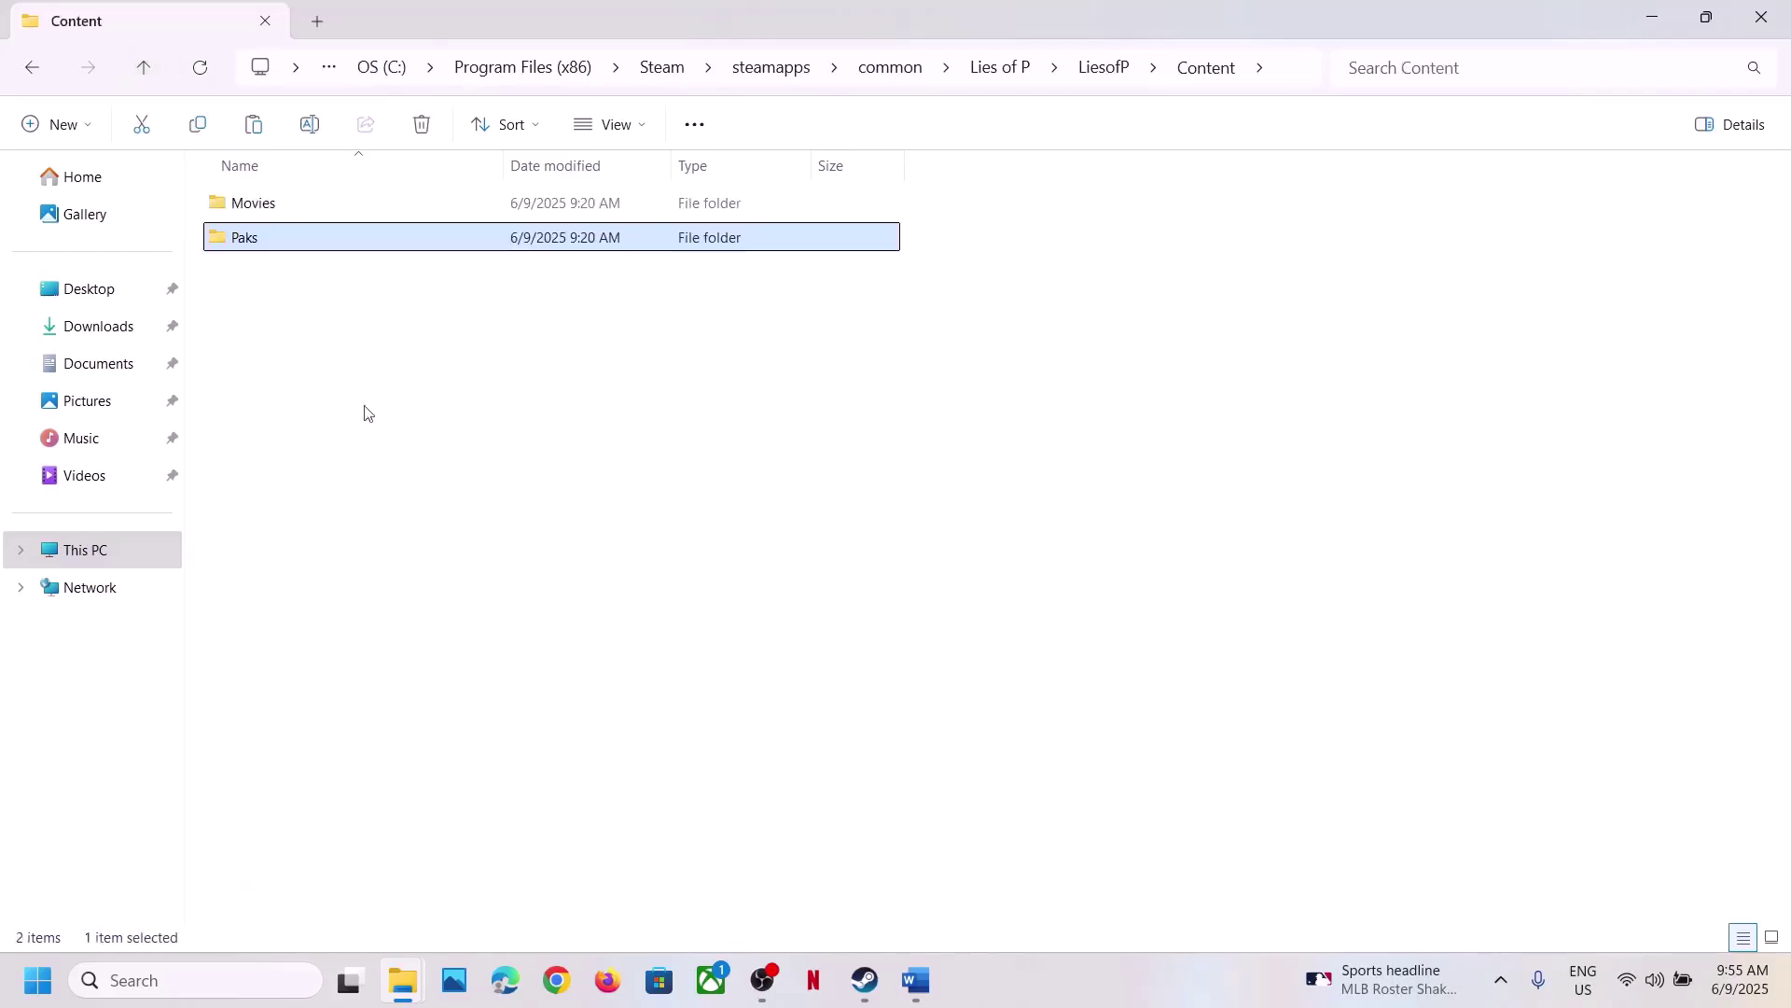
{"action": "left_click", "coordinate": [153, 78]}
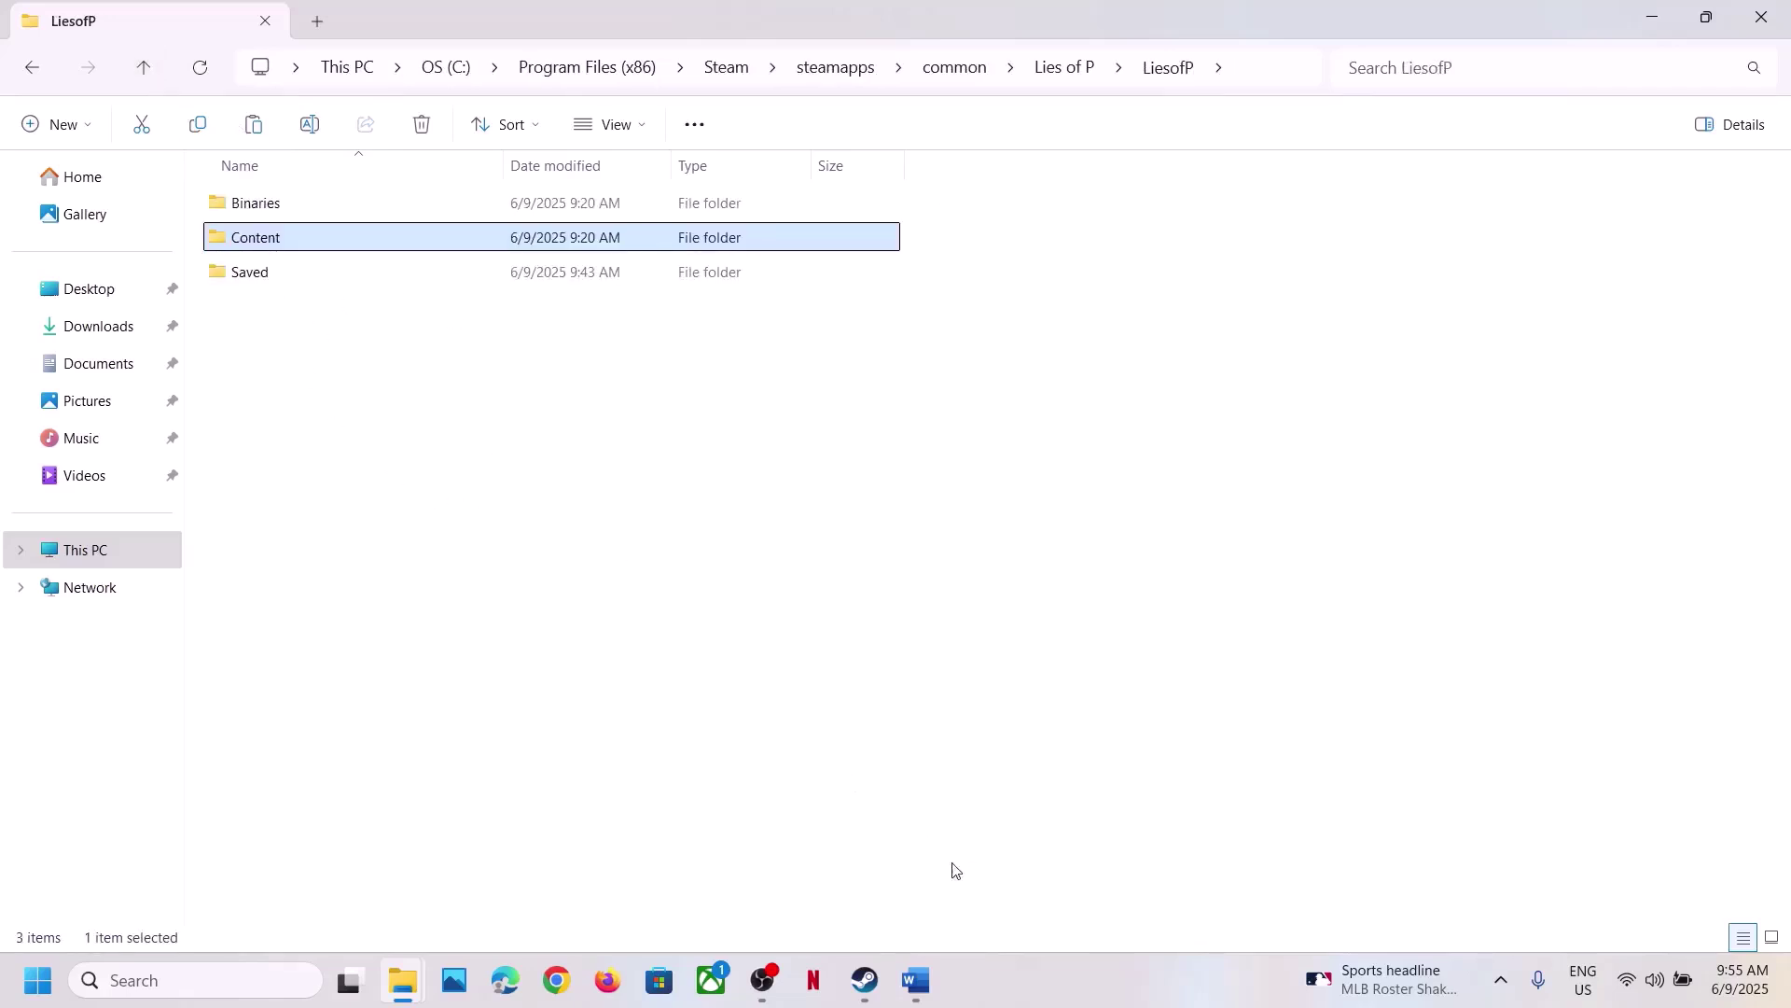
{"action": "left_click", "coordinate": [918, 985]}
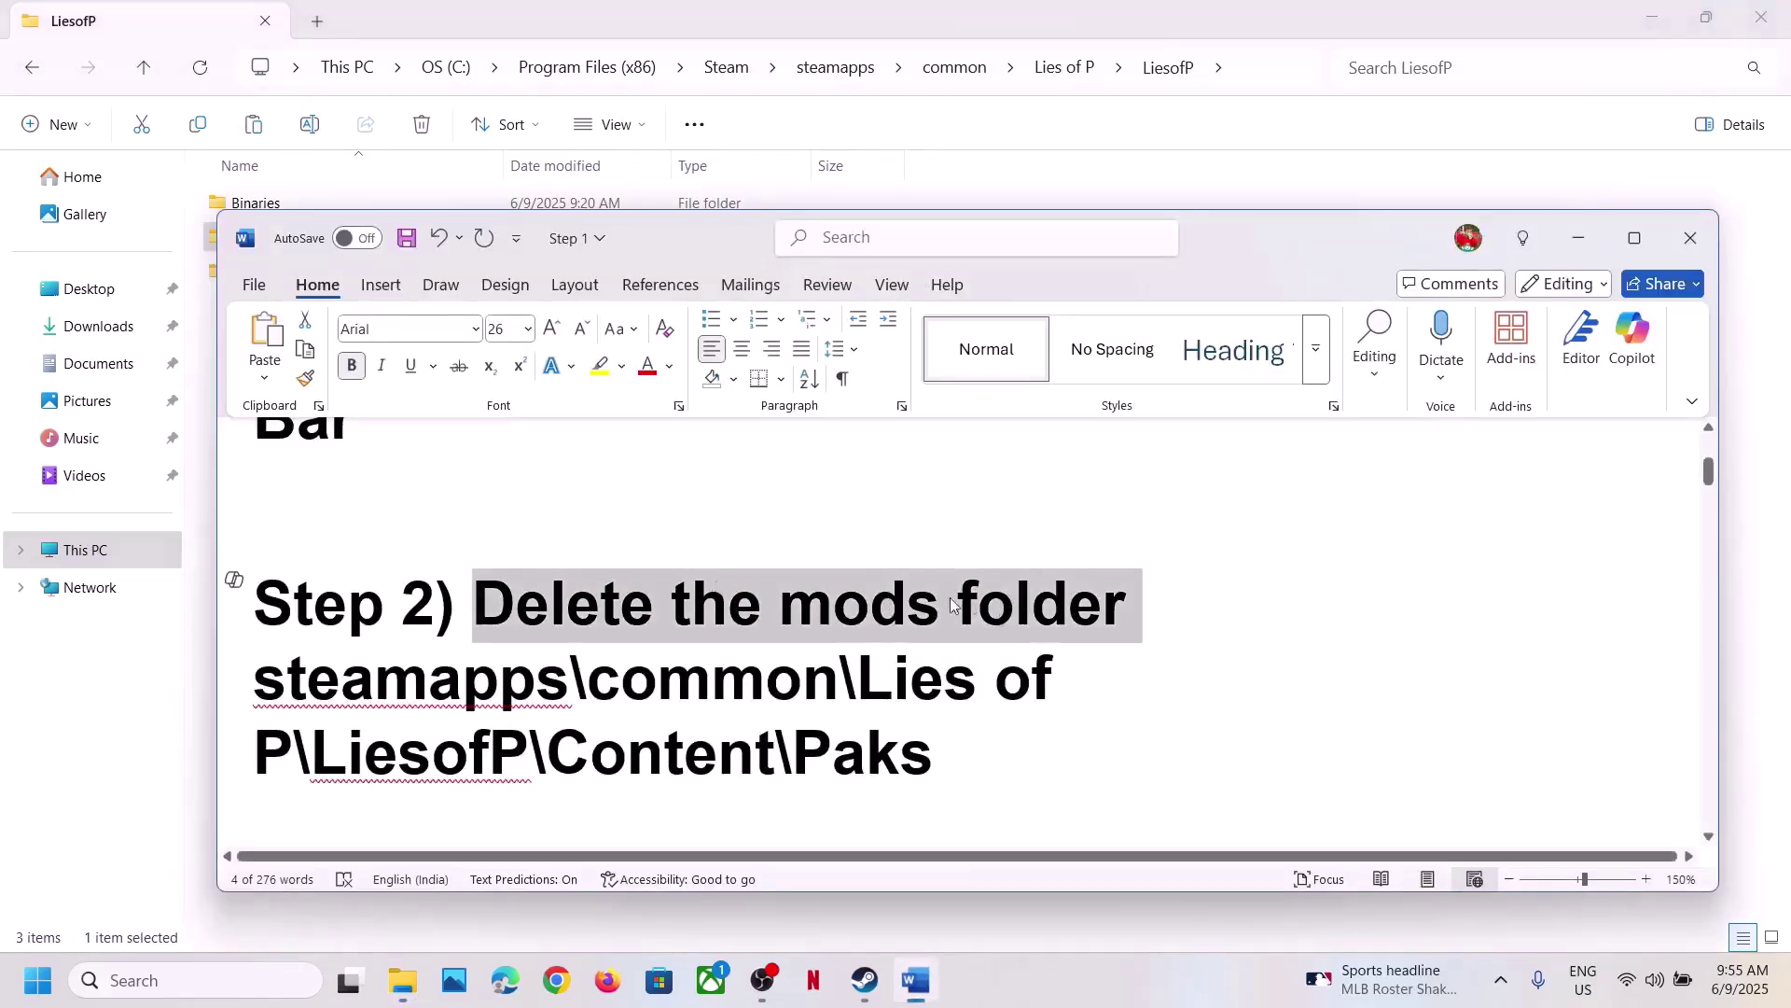
- Highlight the -dx11/-dx12/-d3d11 launch options under Step 3 in the Word notes
{"action": "left_click", "coordinate": [885, 651]}
{"action": "scroll", "coordinate": [882, 644], "scroll_direction": "down", "scroll_amount": 5}
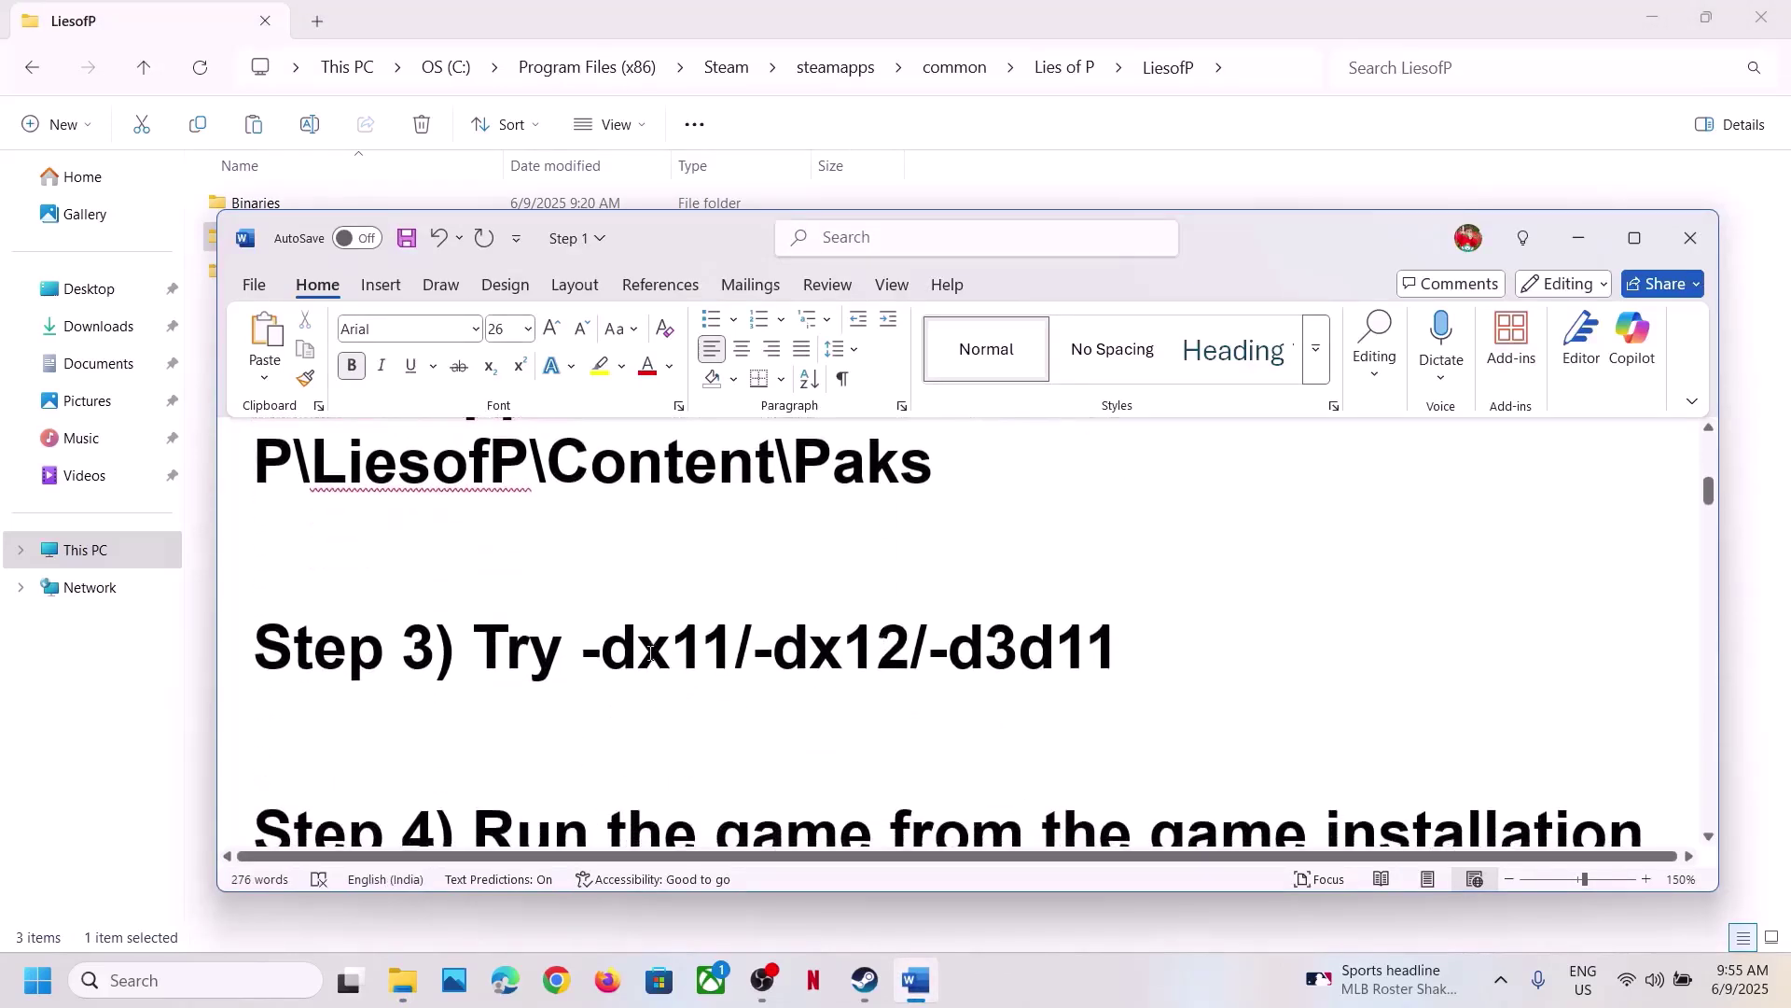
{"action": "left_click_drag", "start_coordinate": [642, 654], "coordinate": [1017, 656]}
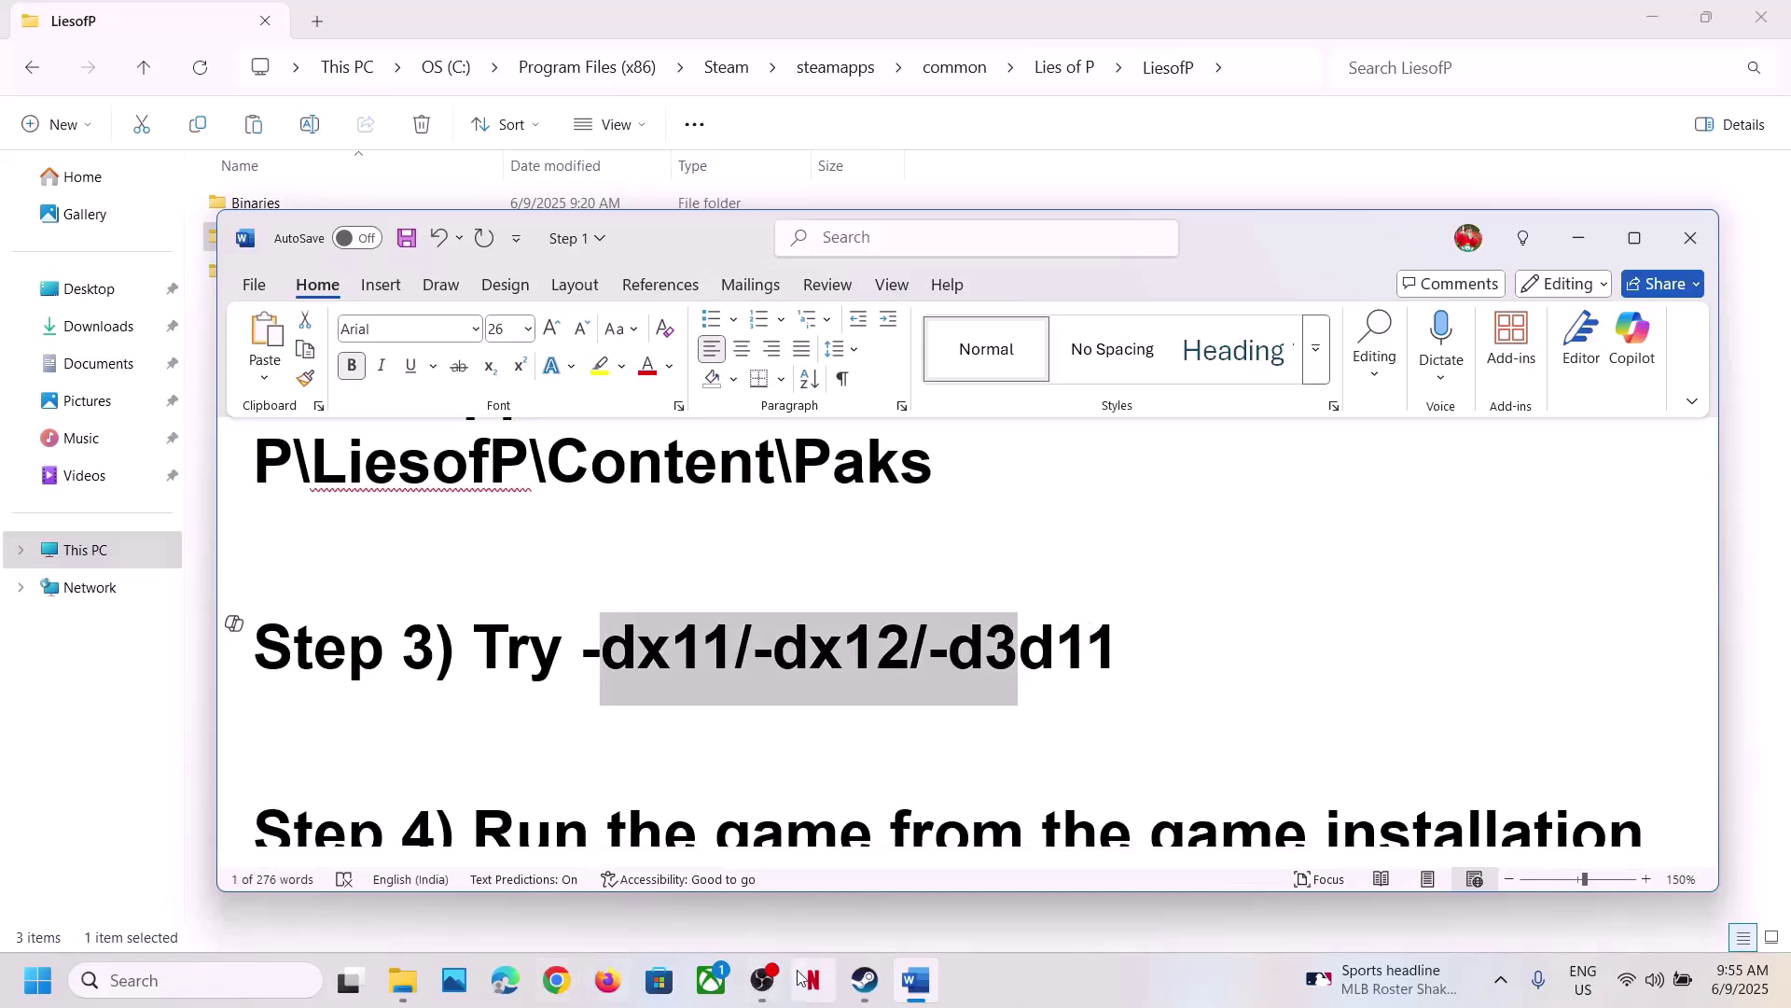
- Switch to Steam, set the Lies of P launch options to -dx11 and close the game's properties
{"action": "left_click", "coordinate": [865, 980]}
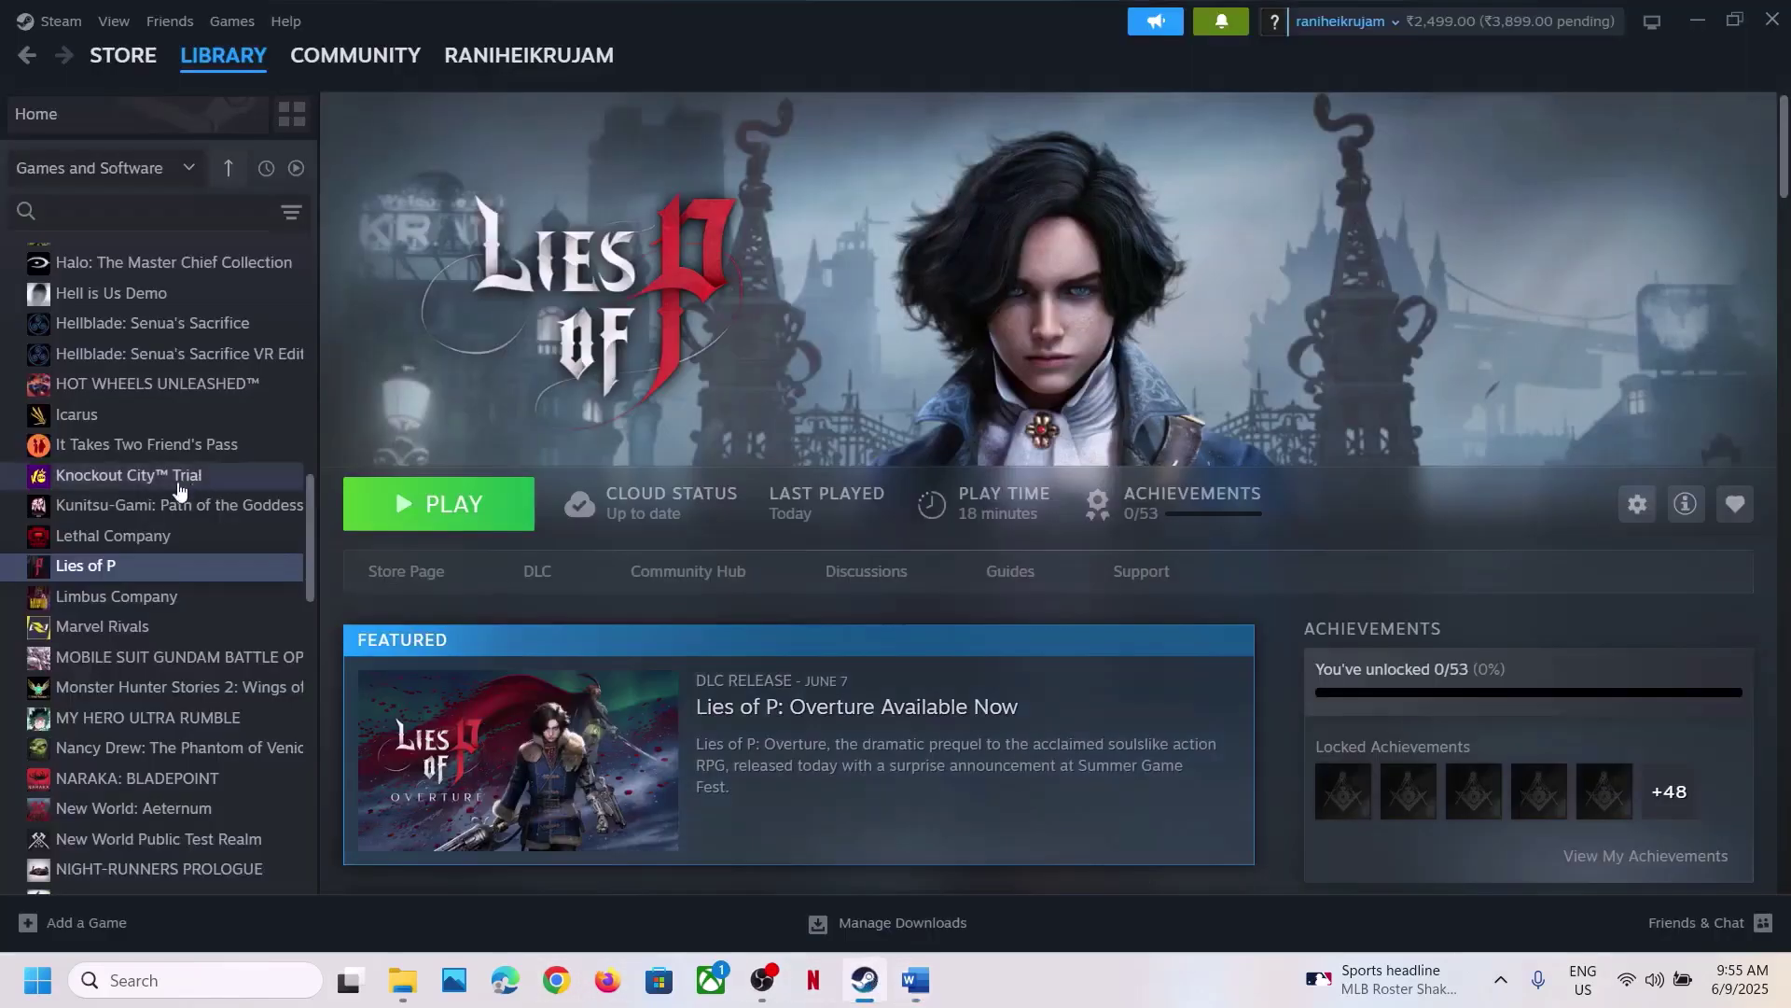
{"action": "right_click", "coordinate": [119, 564]}
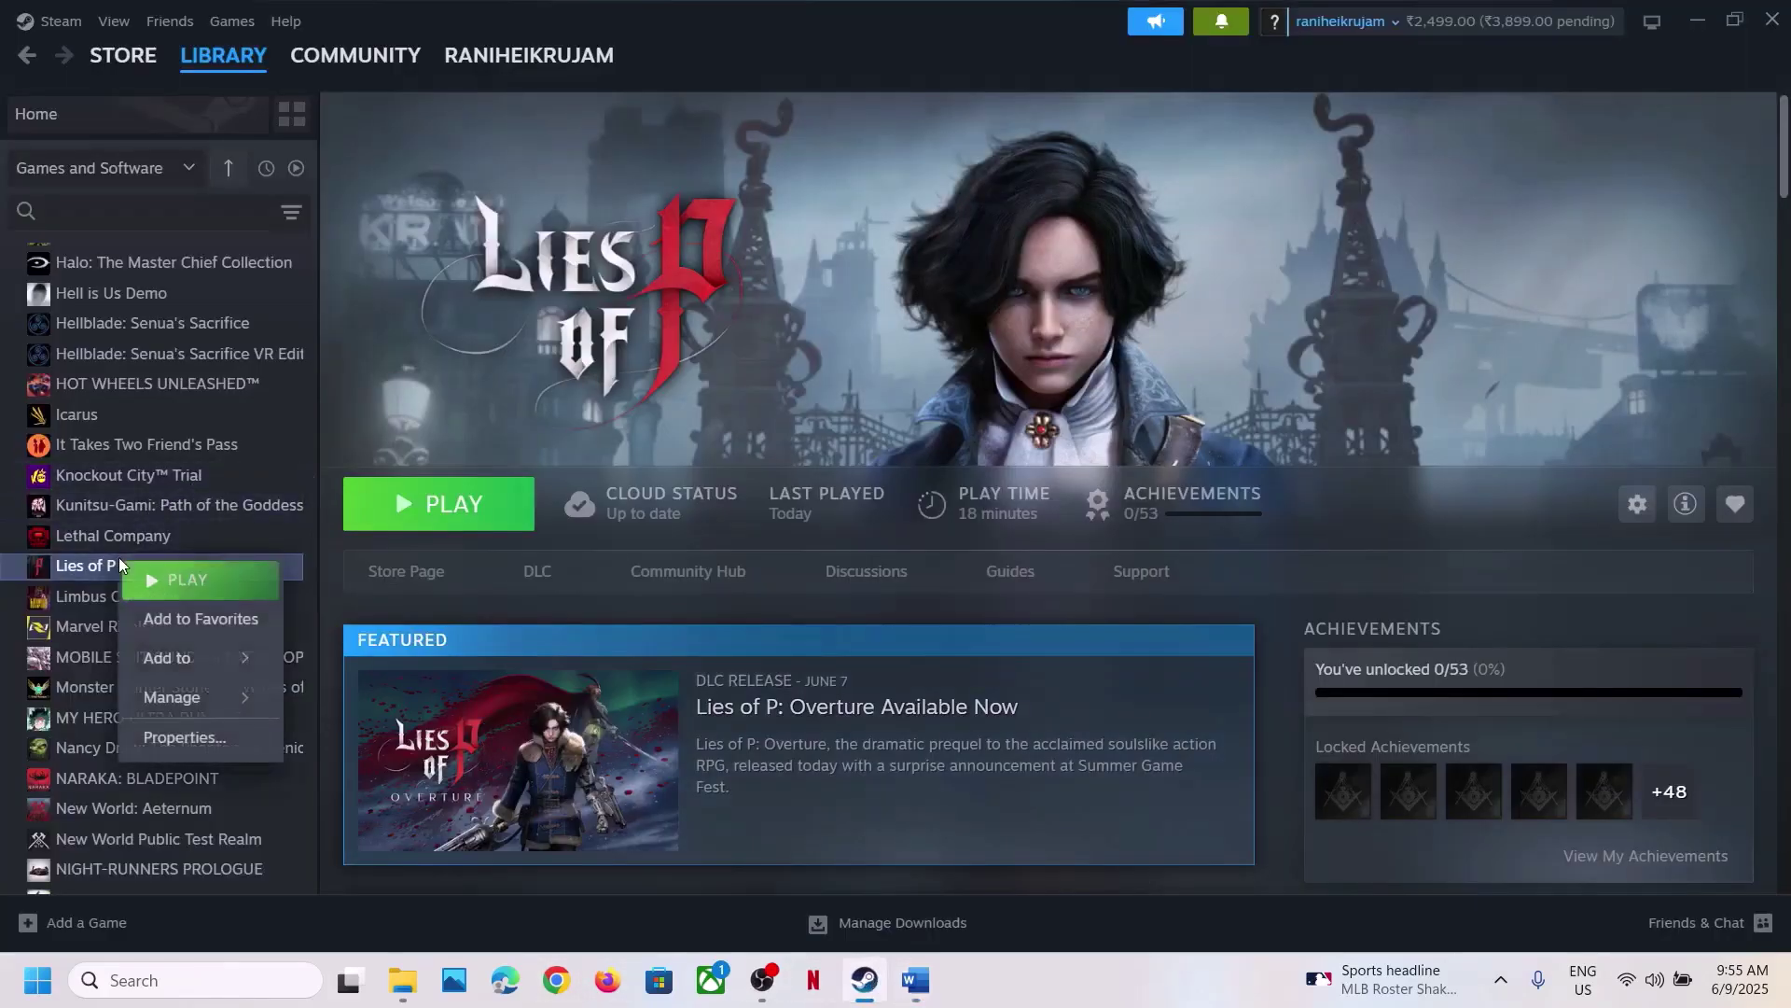
{"action": "left_click", "coordinate": [241, 752]}
{"action": "left_click", "coordinate": [744, 546]}
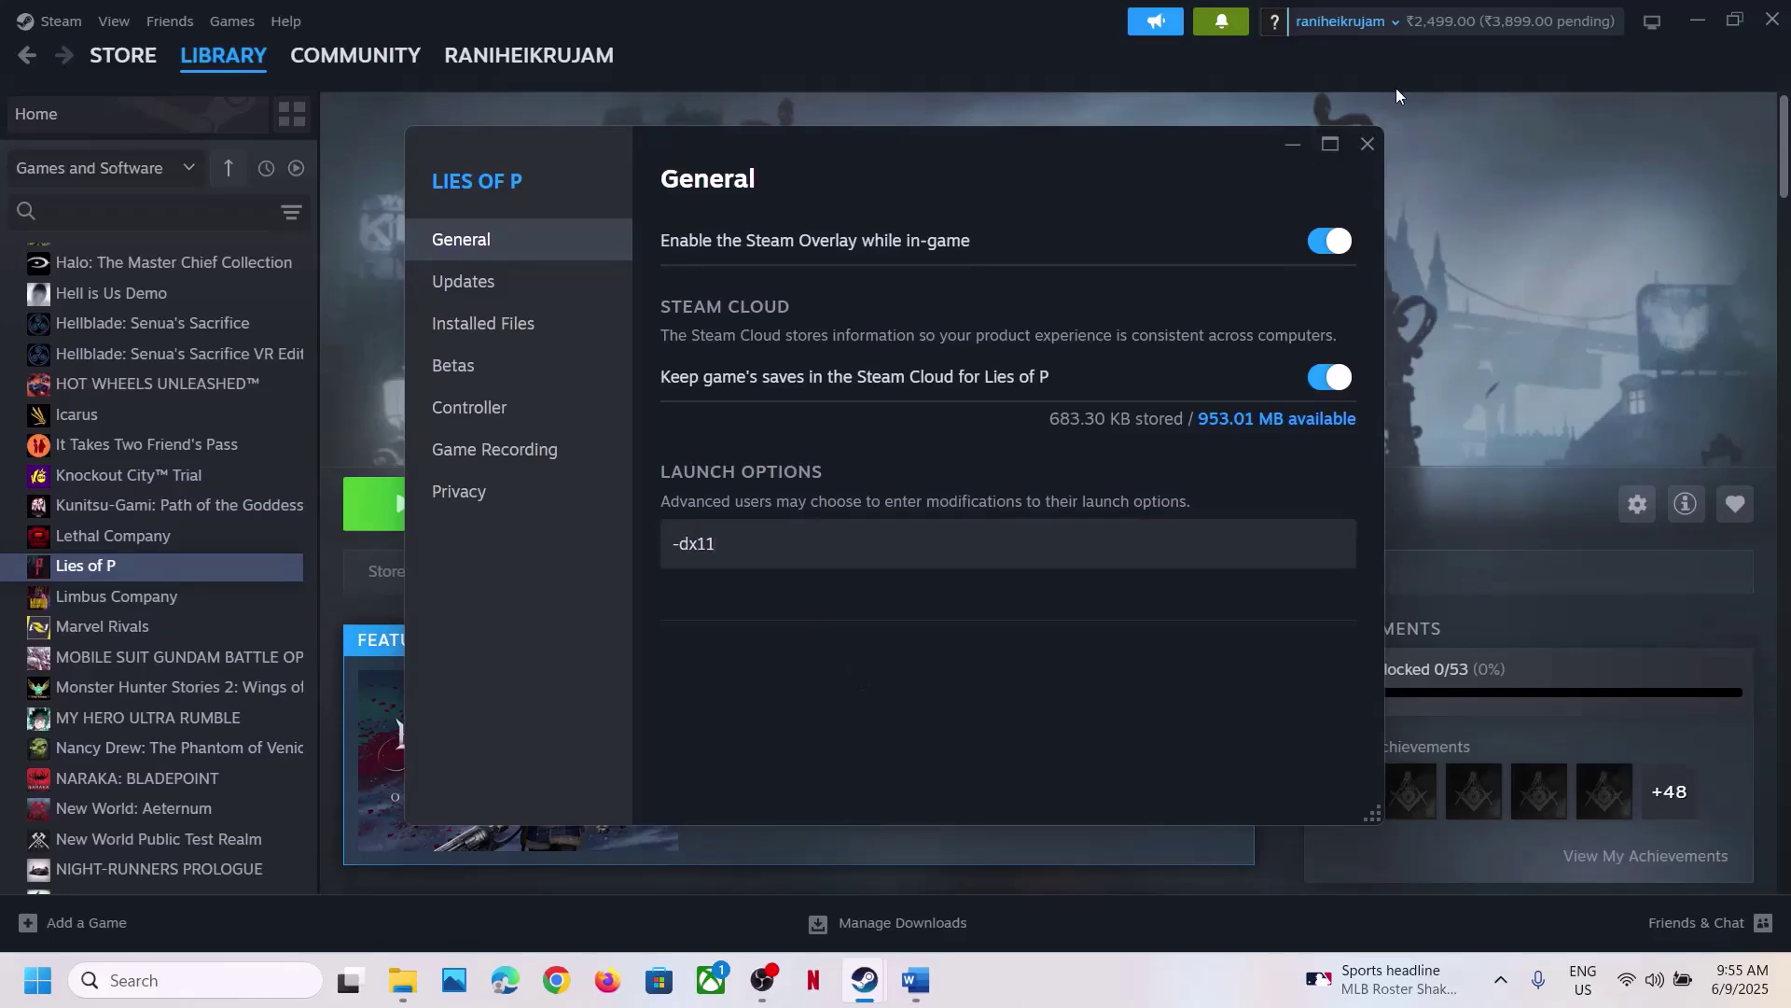
{"action": "left_click", "coordinate": [1368, 144]}
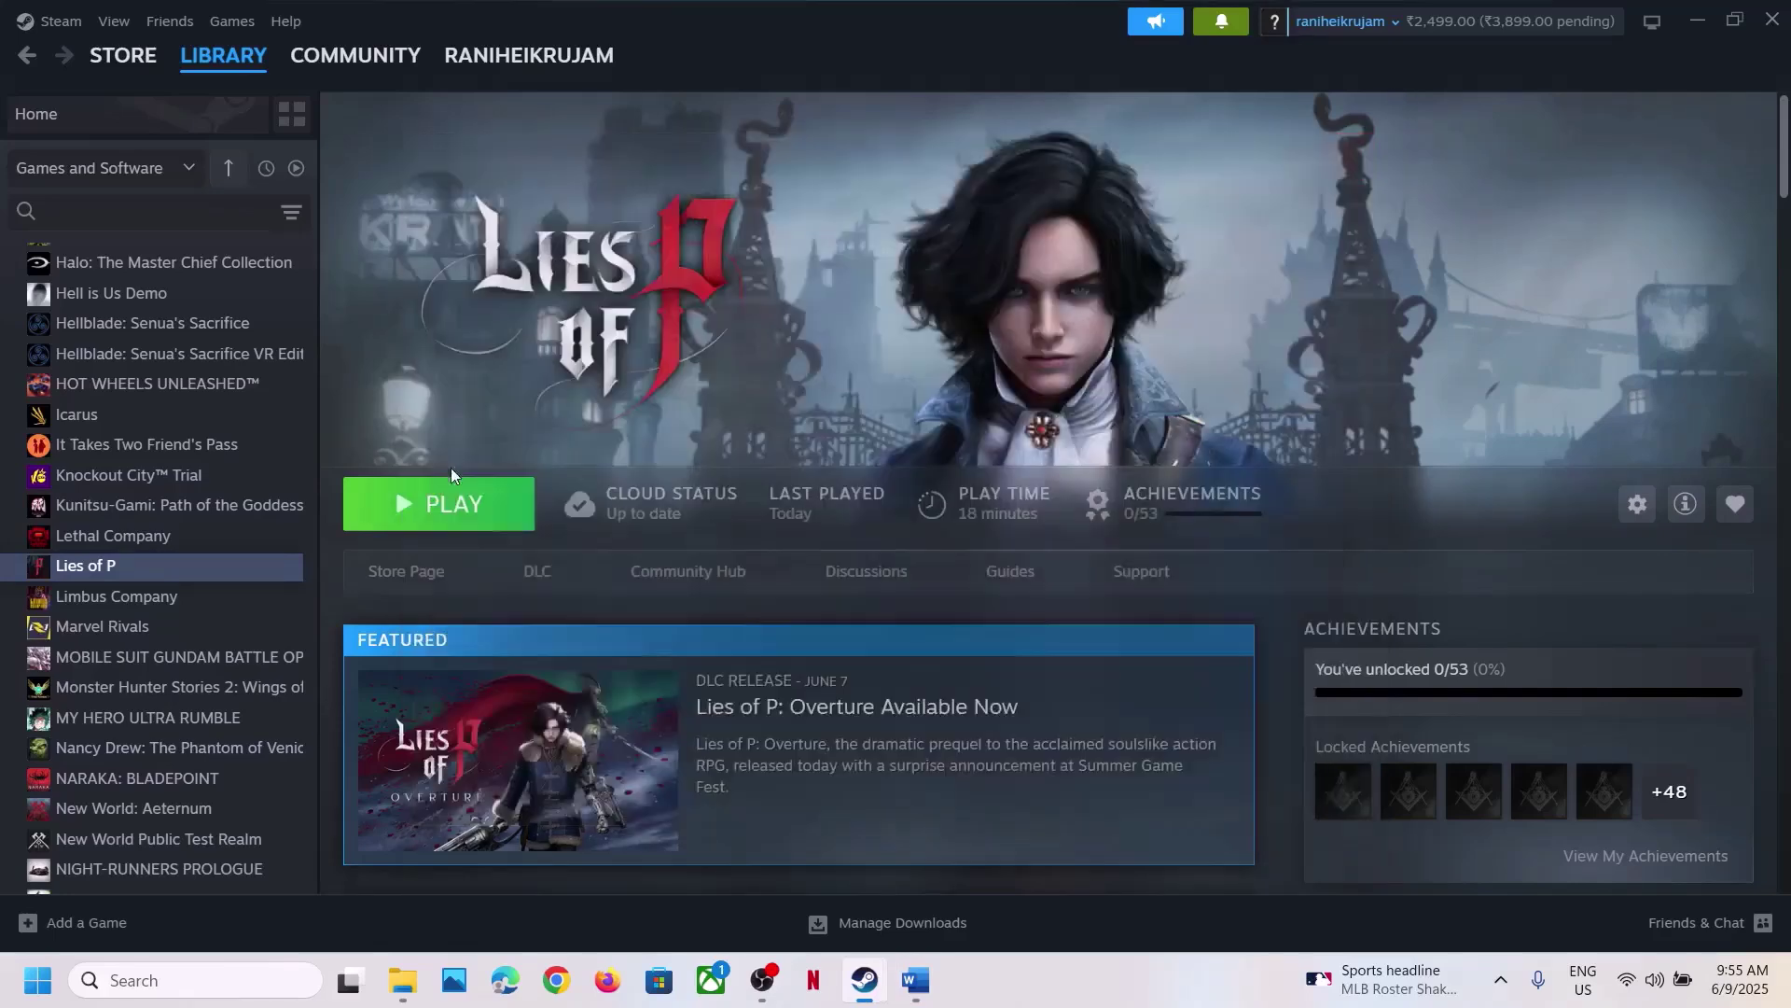
- Reopen the Lies of P properties and replace the launch options with -d3d11
{"action": "right_click", "coordinate": [189, 566]}
{"action": "left_click", "coordinate": [271, 744]}
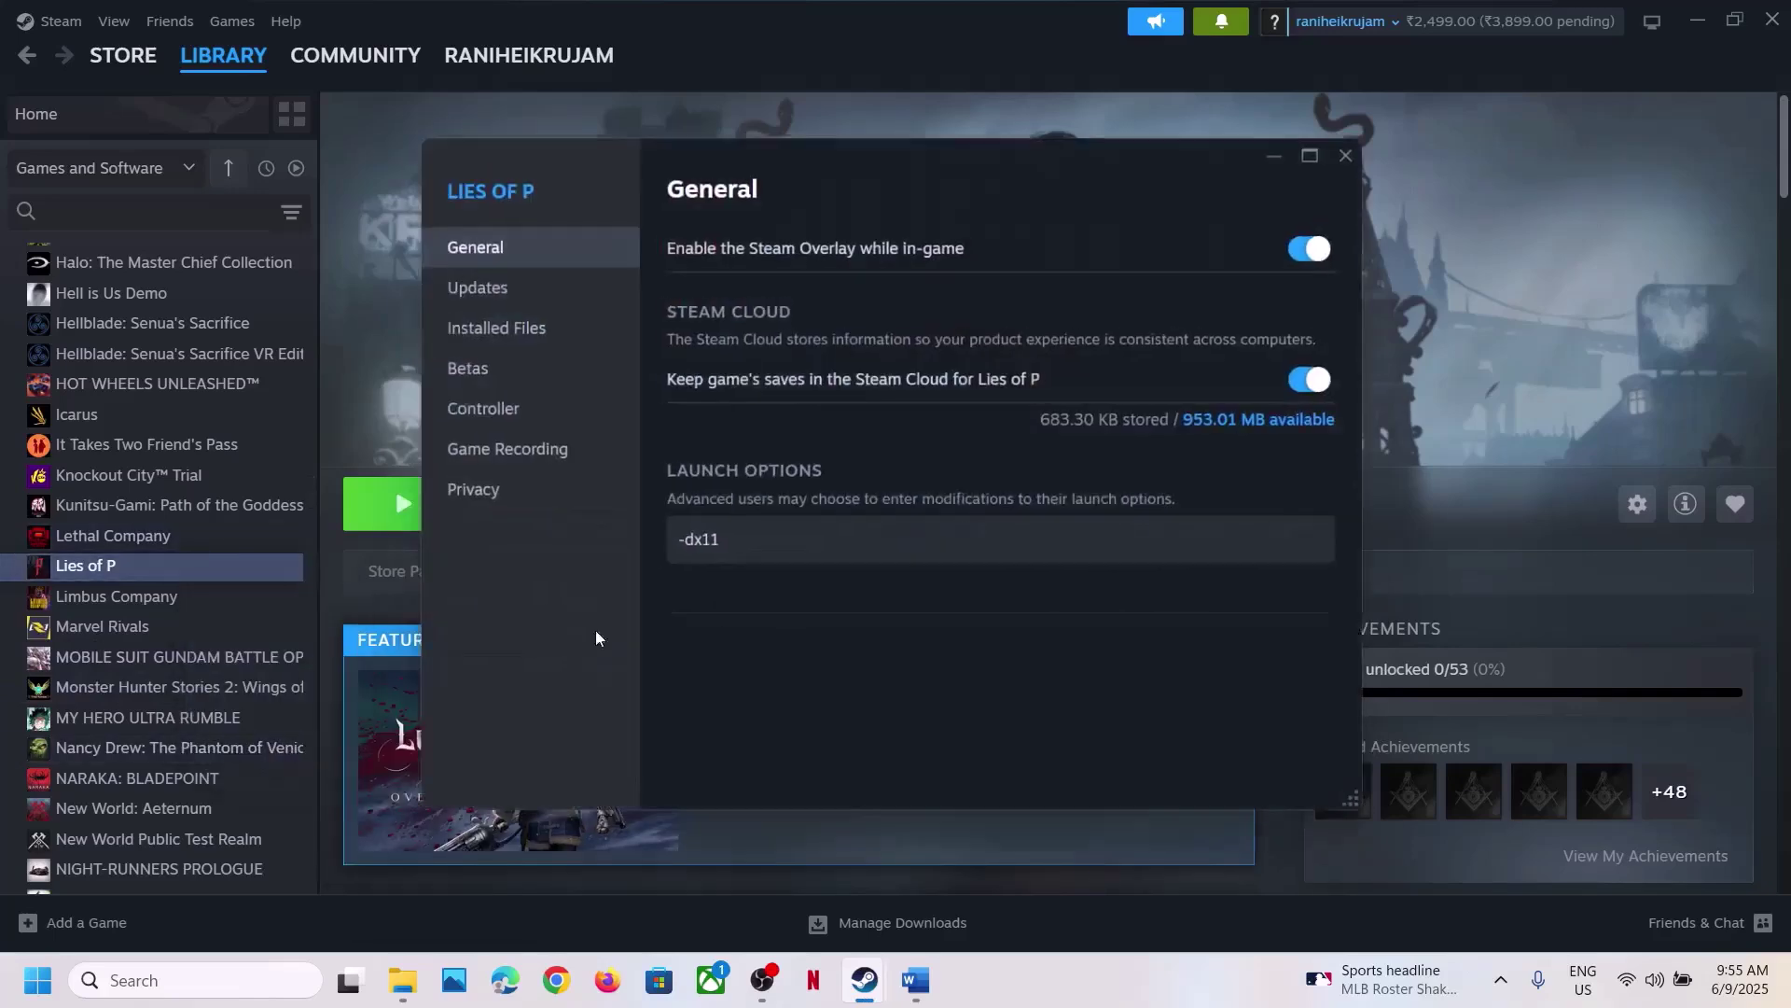
{"action": "left_click", "coordinate": [736, 541]}
{"action": "left_click_drag", "start_coordinate": [736, 539], "coordinate": [629, 535]}
{"action": "type", "text": "-"}
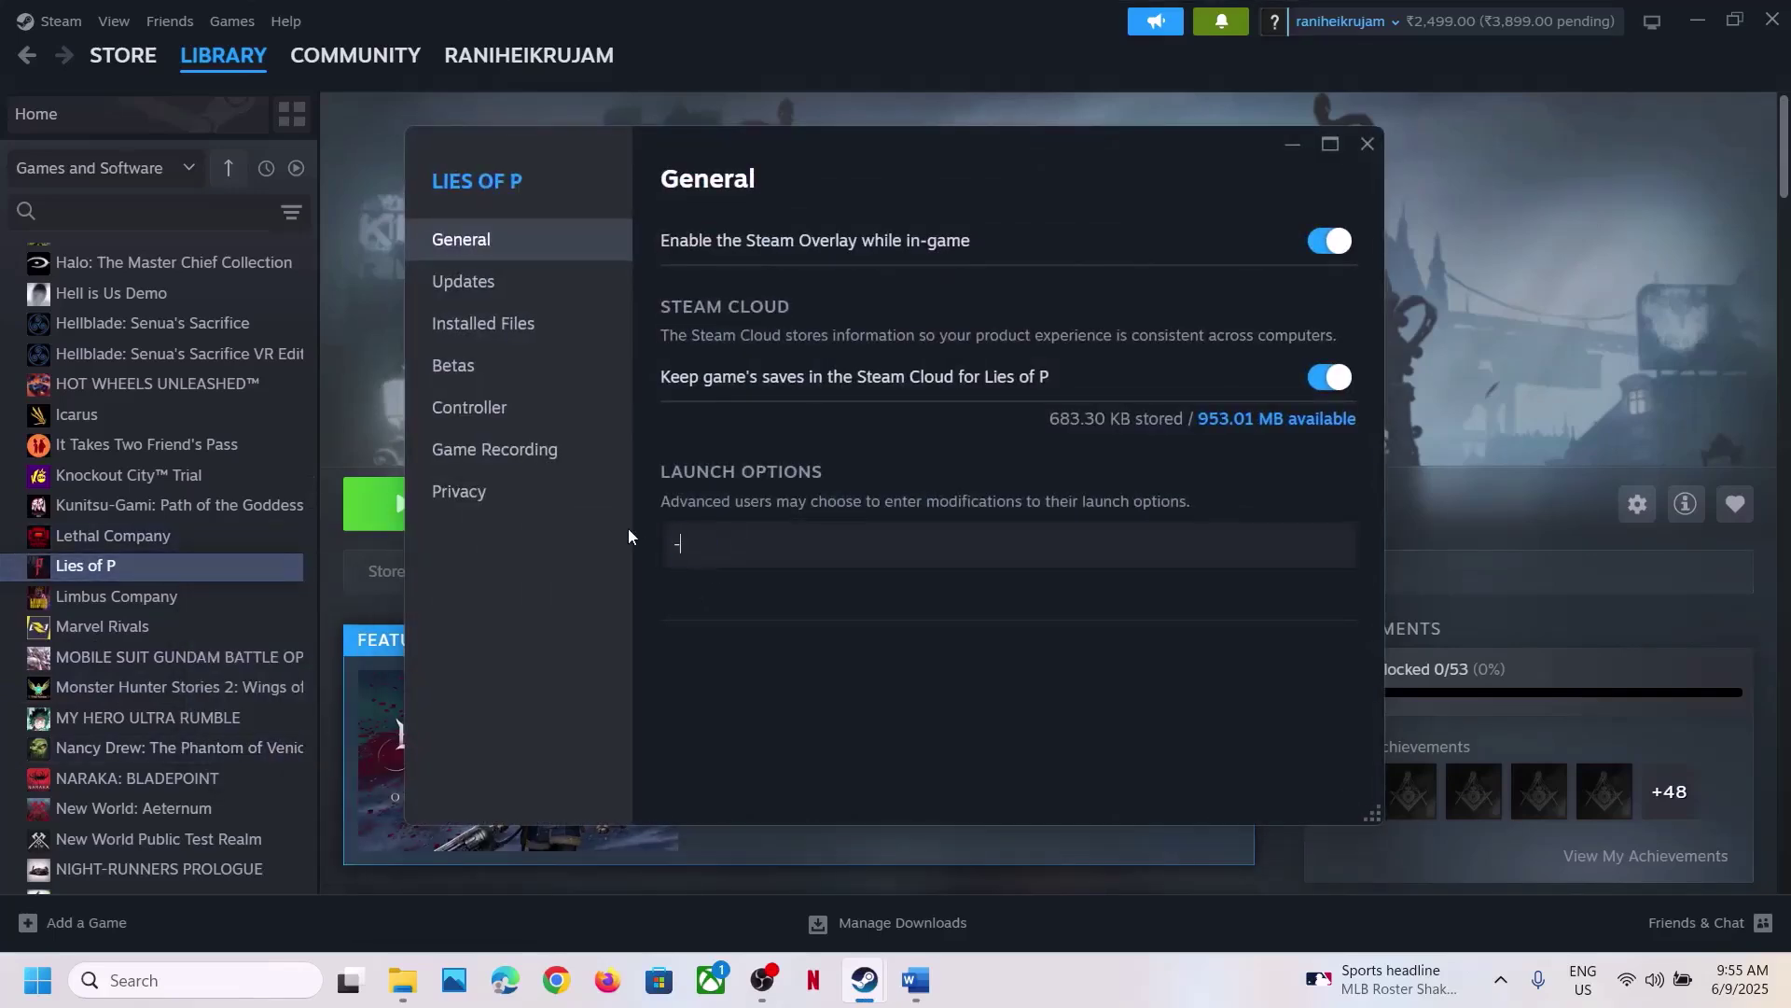
{"action": "type", "text": "d3d11"}
{"action": "left_click", "coordinate": [838, 677]}
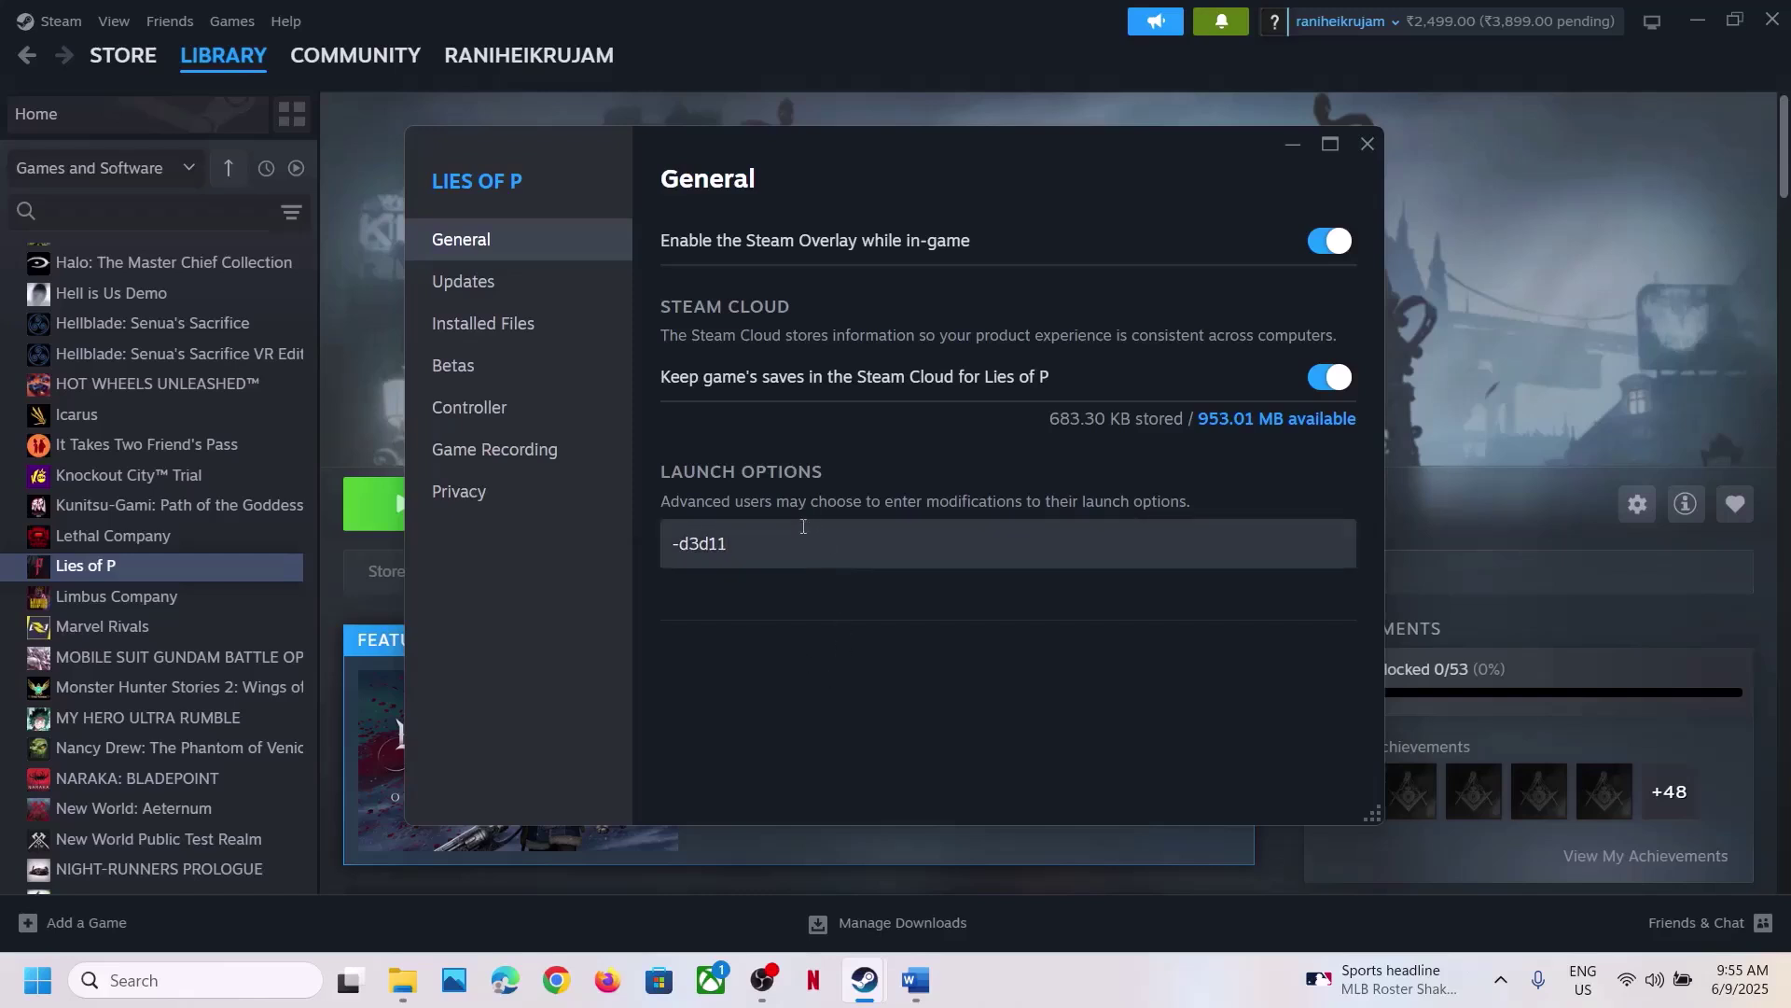
- Change the Lies of P launch options to -dx12
{"action": "left_click", "coordinate": [772, 539]}
{"action": "left_click_drag", "start_coordinate": [771, 539], "coordinate": [674, 548]}
{"action": "key", "text": "BackSpace"}
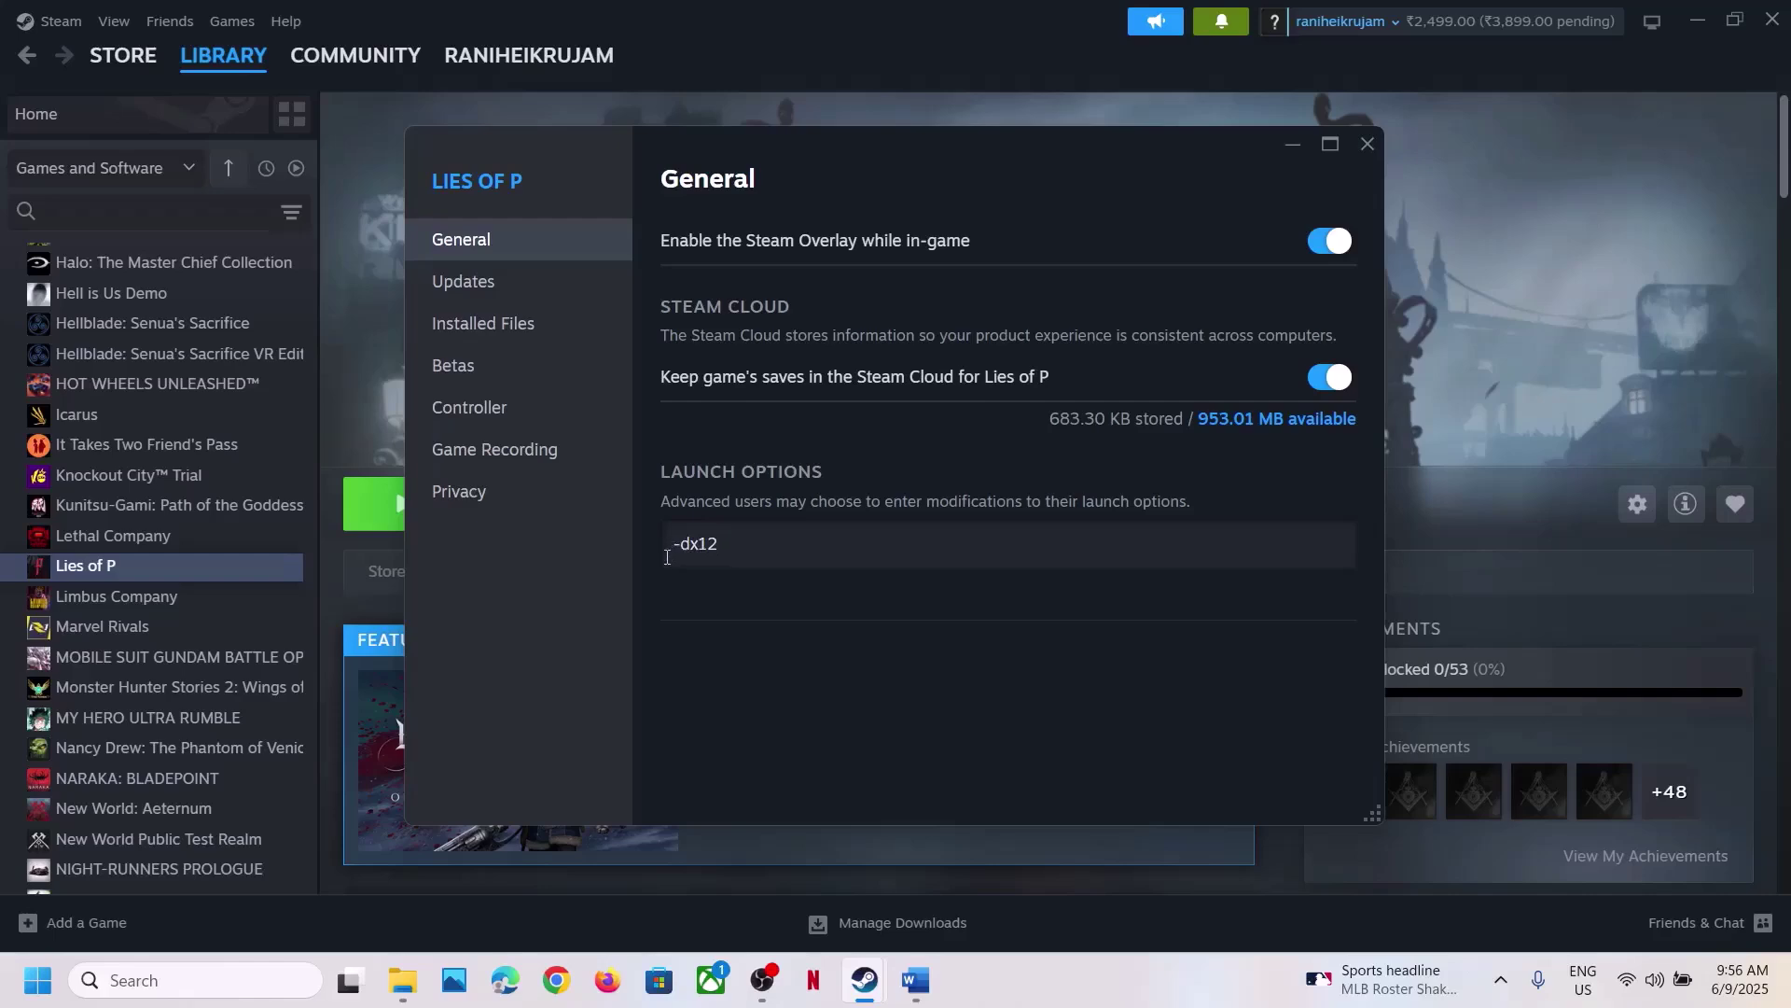
{"action": "type", "text": "-dx12"}
{"action": "left_click", "coordinate": [776, 636]}
- Clear the Lies of P launch options and close the game's properties
{"action": "left_click_drag", "start_coordinate": [782, 530], "coordinate": [625, 546]}
{"action": "key", "text": "BackSpace"}
{"action": "left_click", "coordinate": [754, 629]}
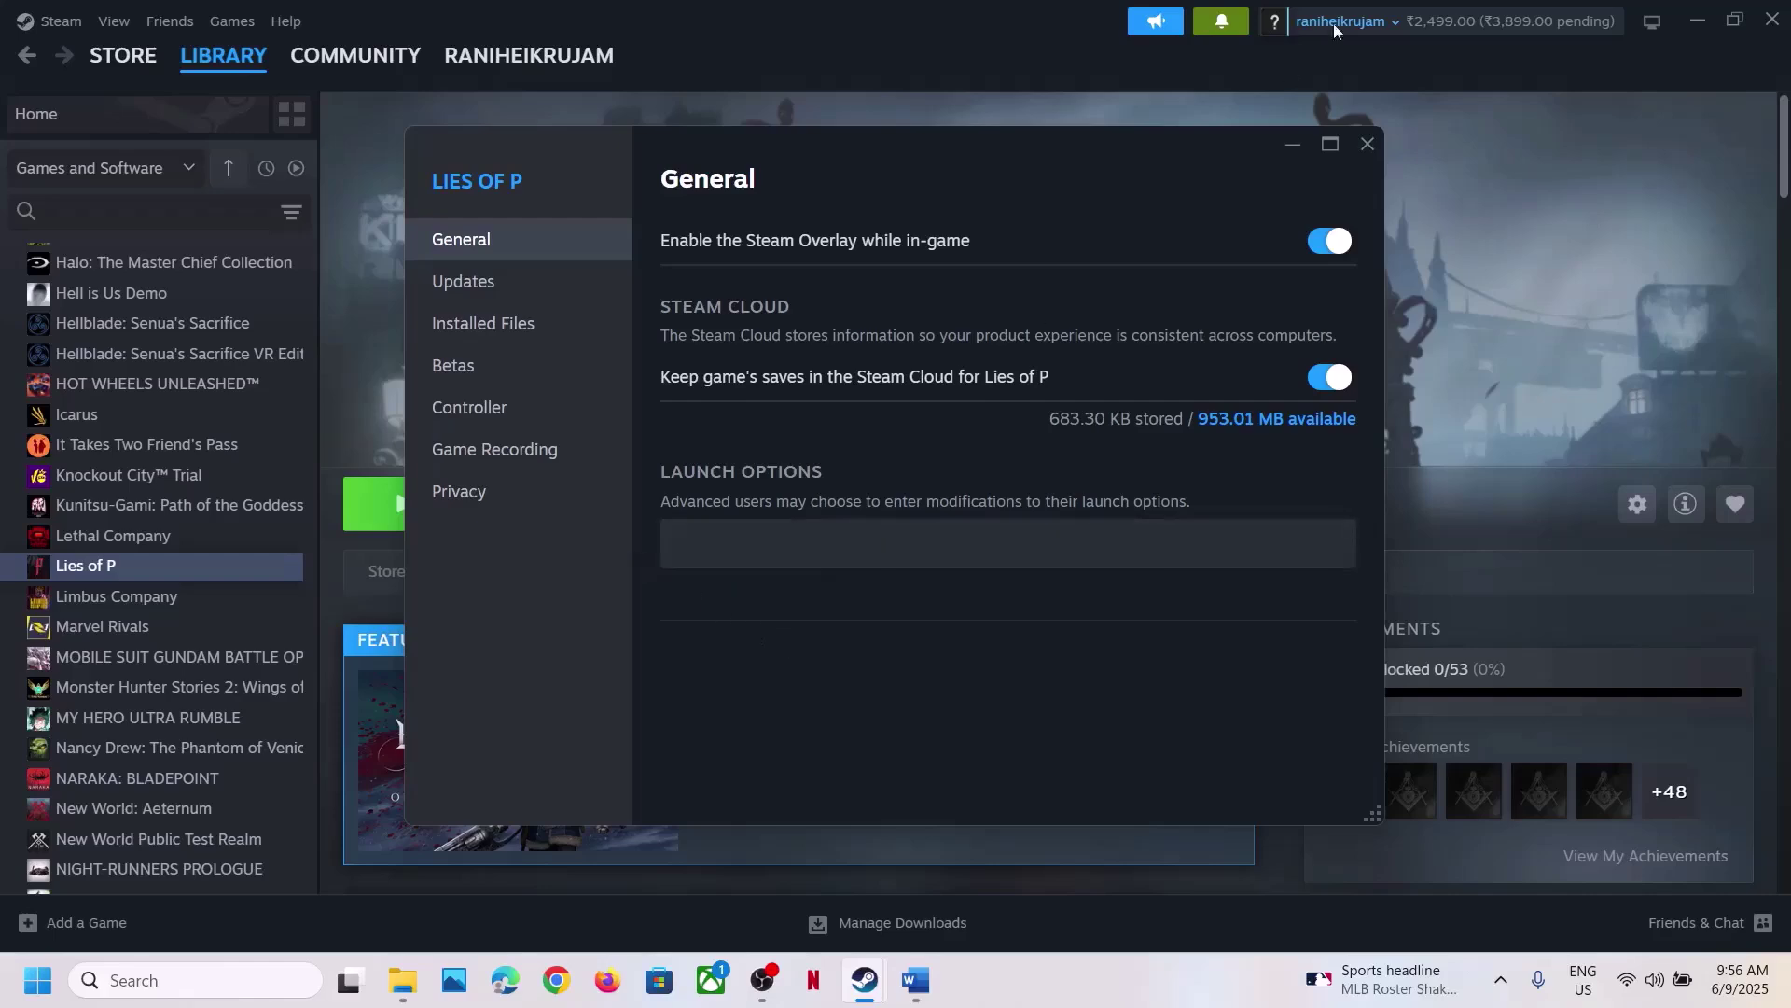
{"action": "left_click", "coordinate": [1368, 143]}
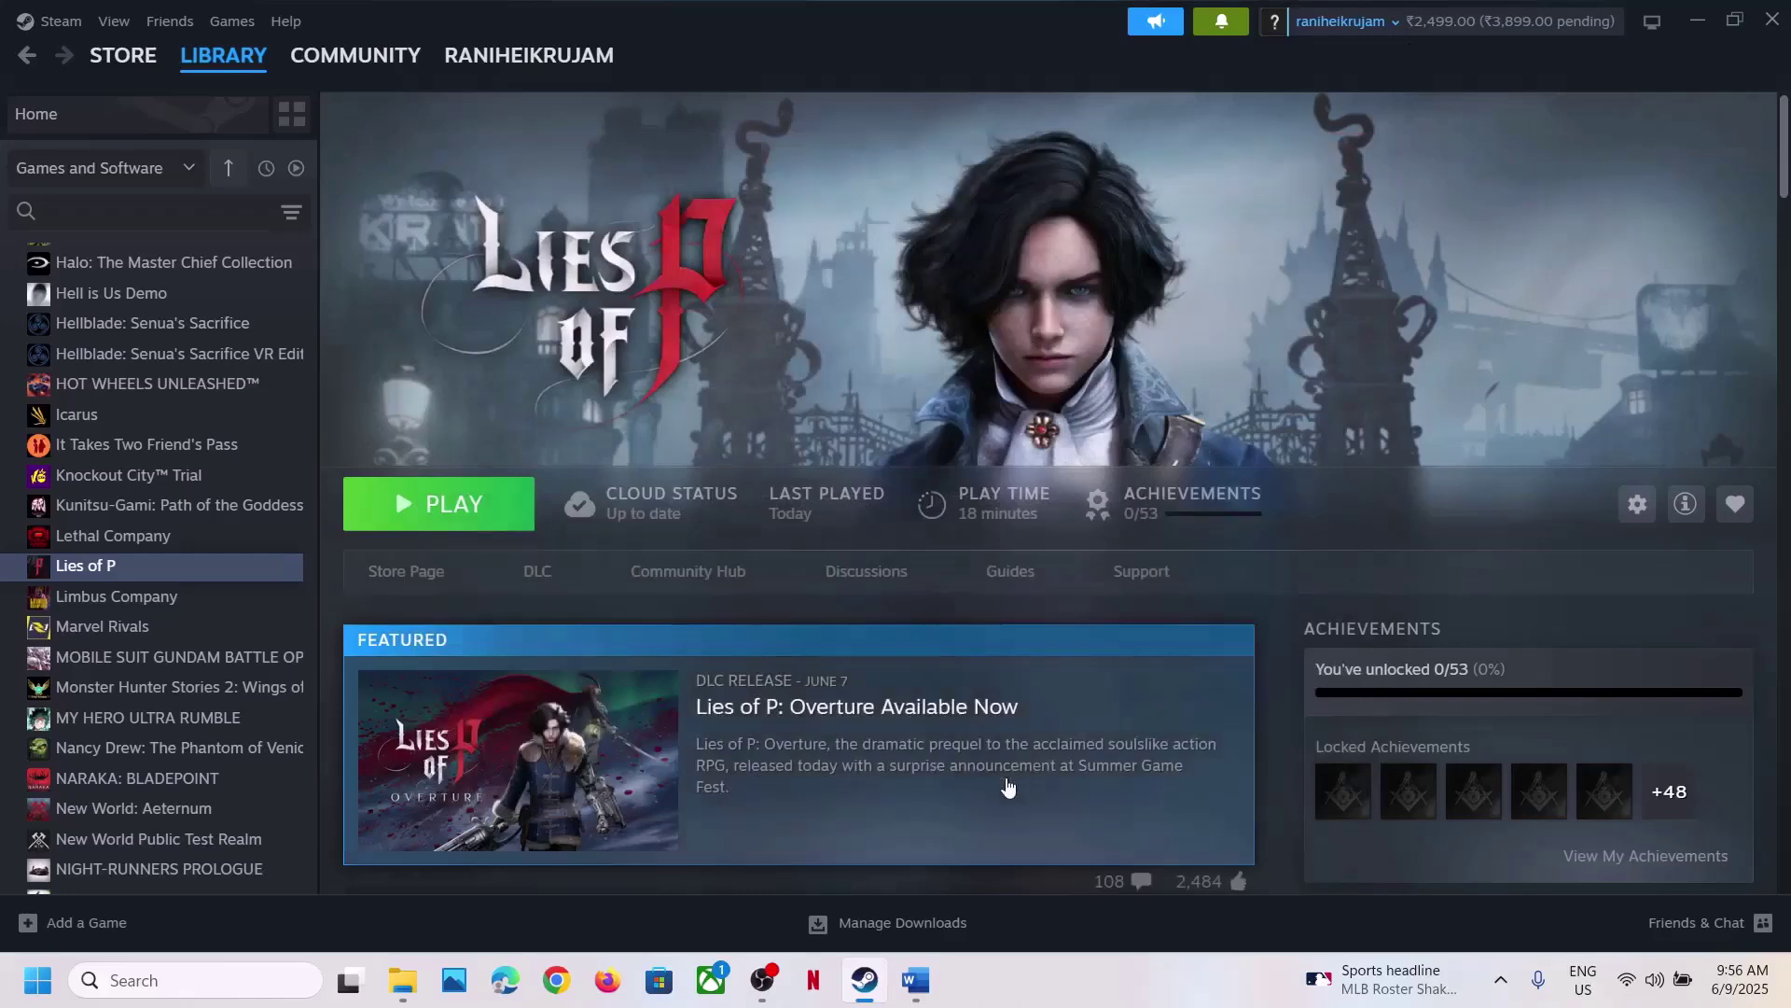
- Switch to the Word notes to read Step 4, and return to Steam
{"action": "left_click", "coordinate": [924, 981]}
{"action": "scroll", "coordinate": [737, 685], "scroll_direction": "down", "scroll_amount": 5}
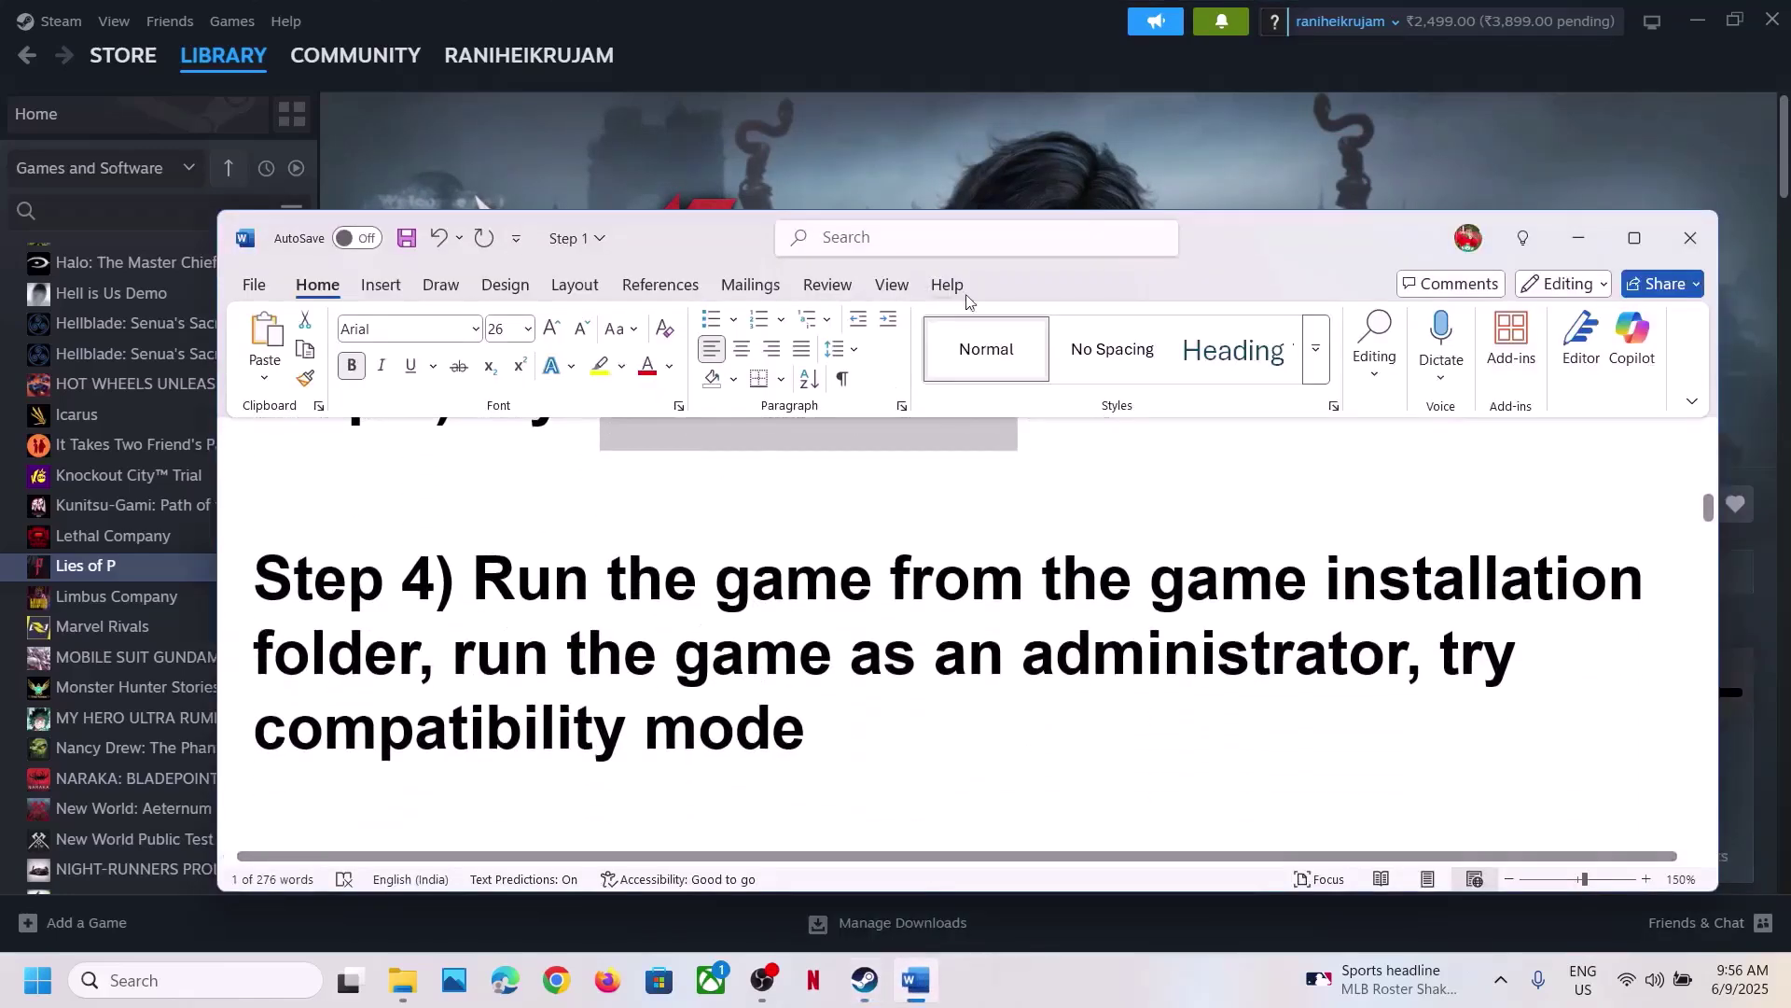
{"action": "left_click", "coordinate": [933, 172]}
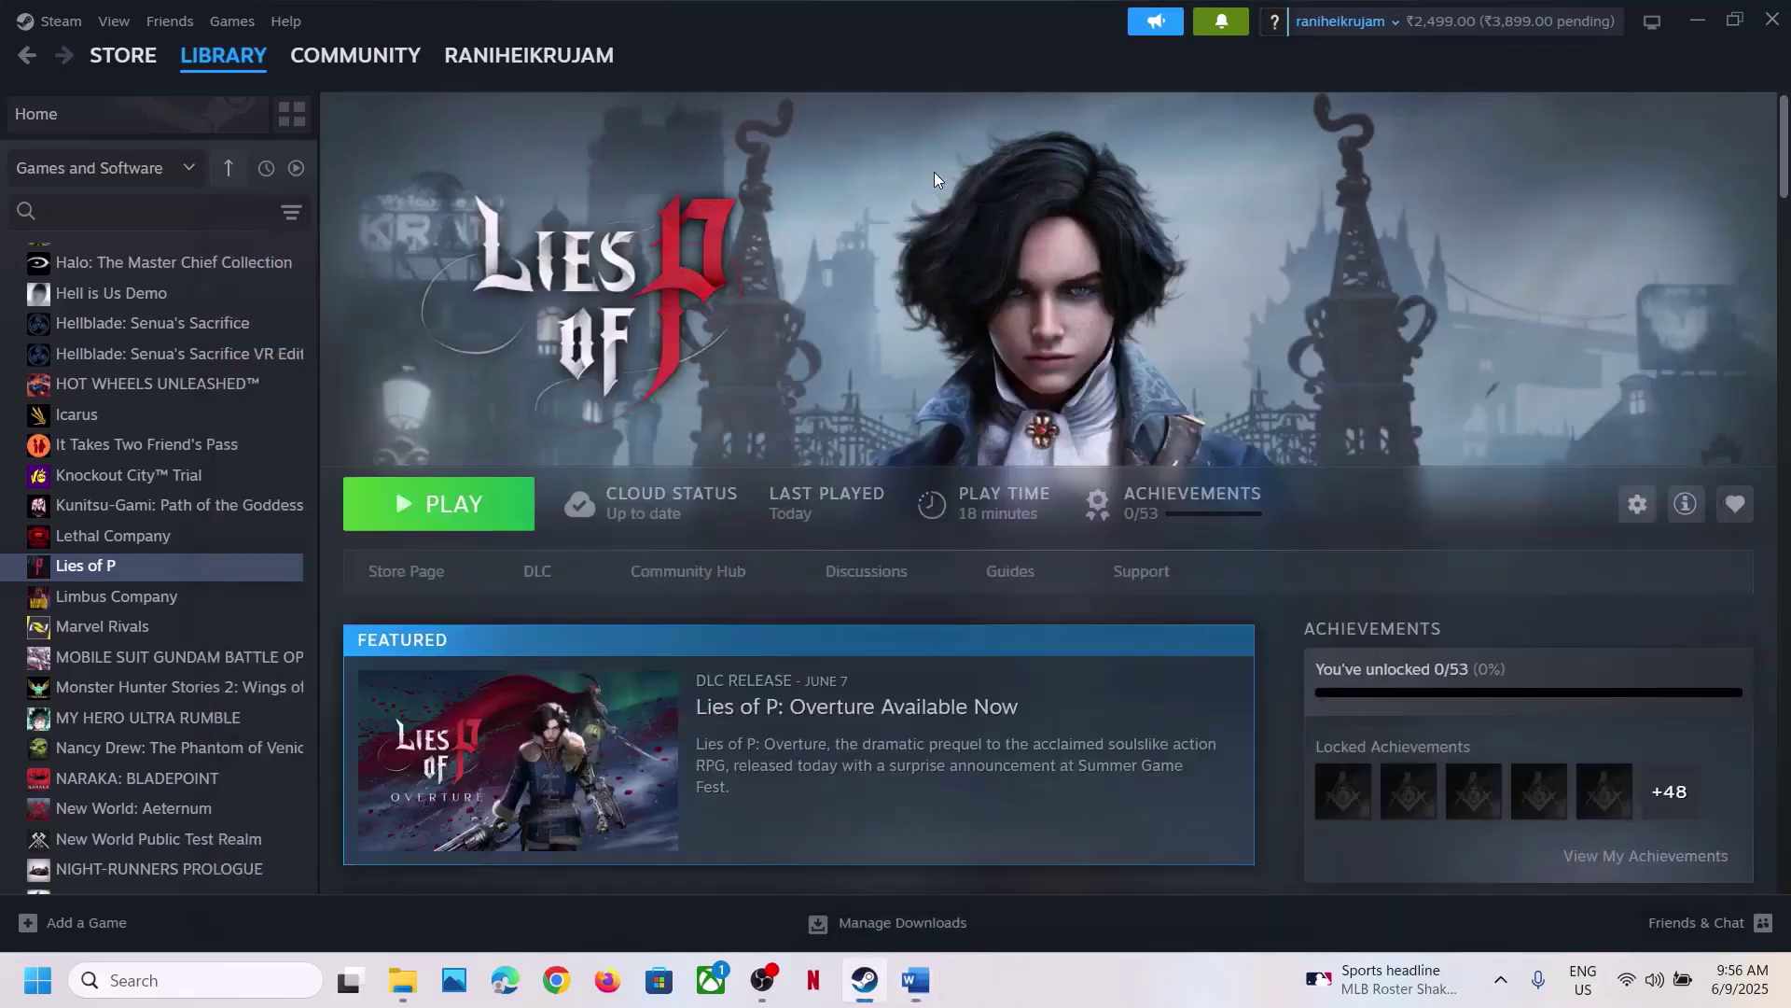
- Browse the local files of Lies of P and open the LiesofP\Binaries\Win64 folder
{"action": "right_click", "coordinate": [183, 576]}
{"action": "mouse_move", "coordinate": [262, 721]}
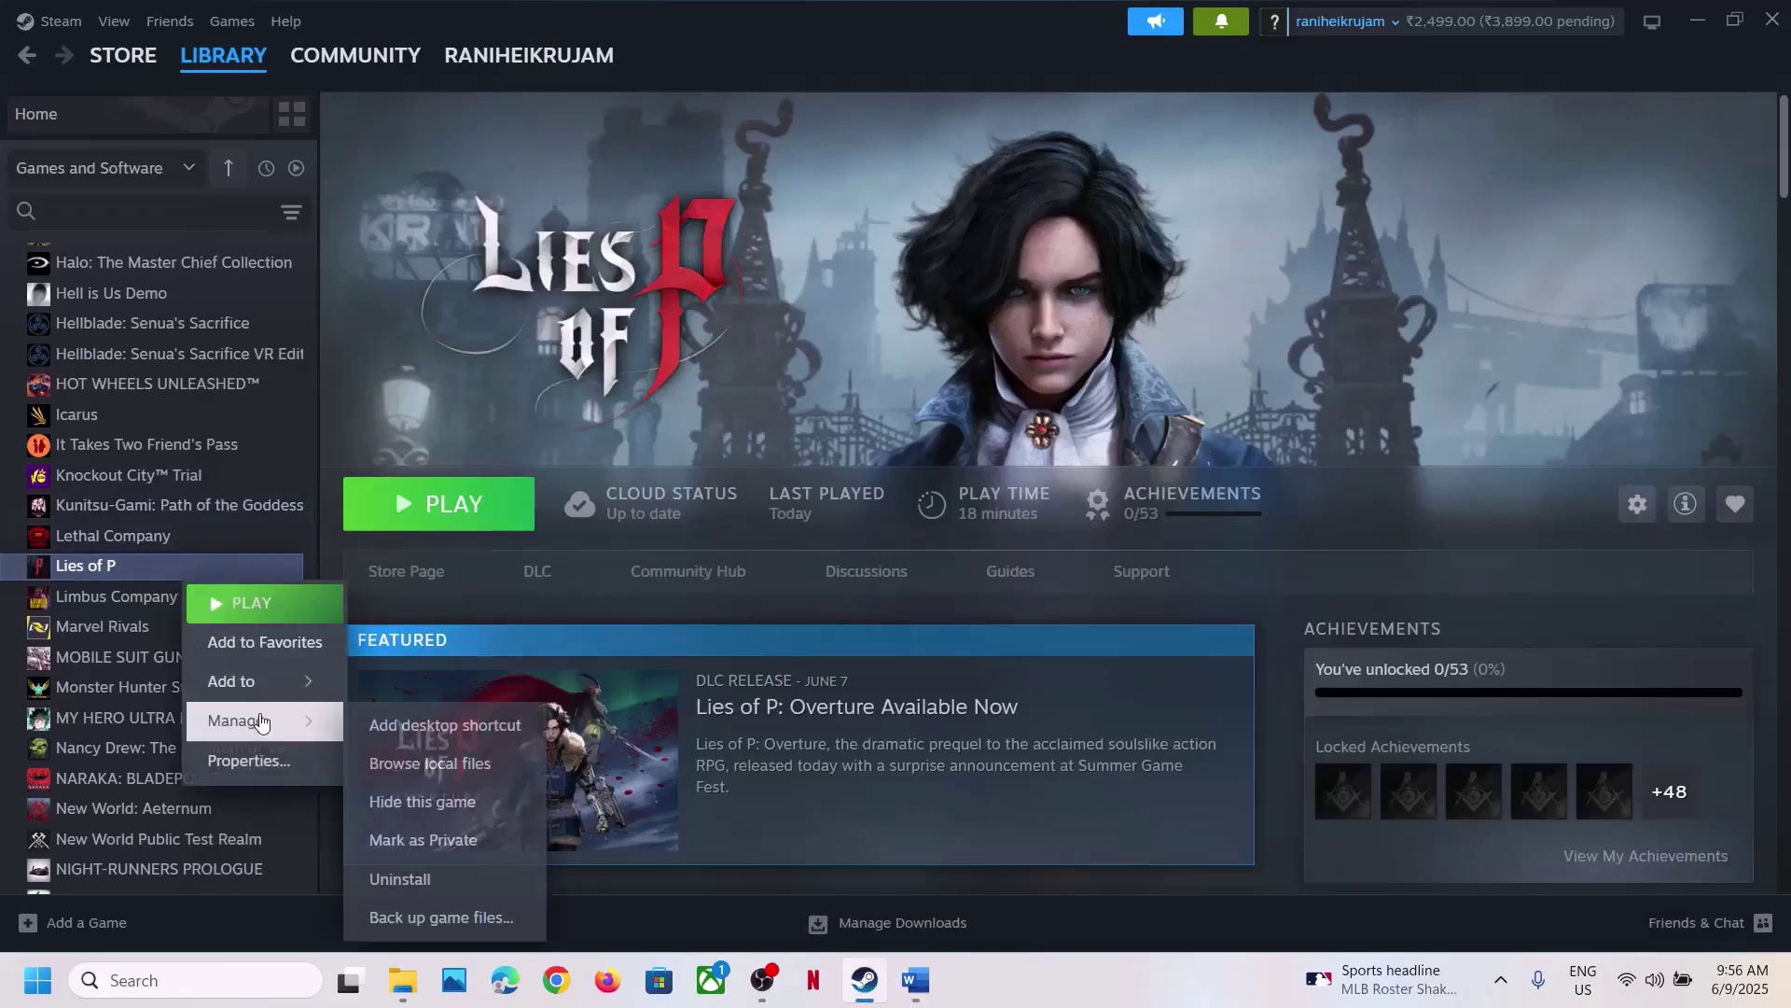
{"action": "left_click", "coordinate": [449, 764]}
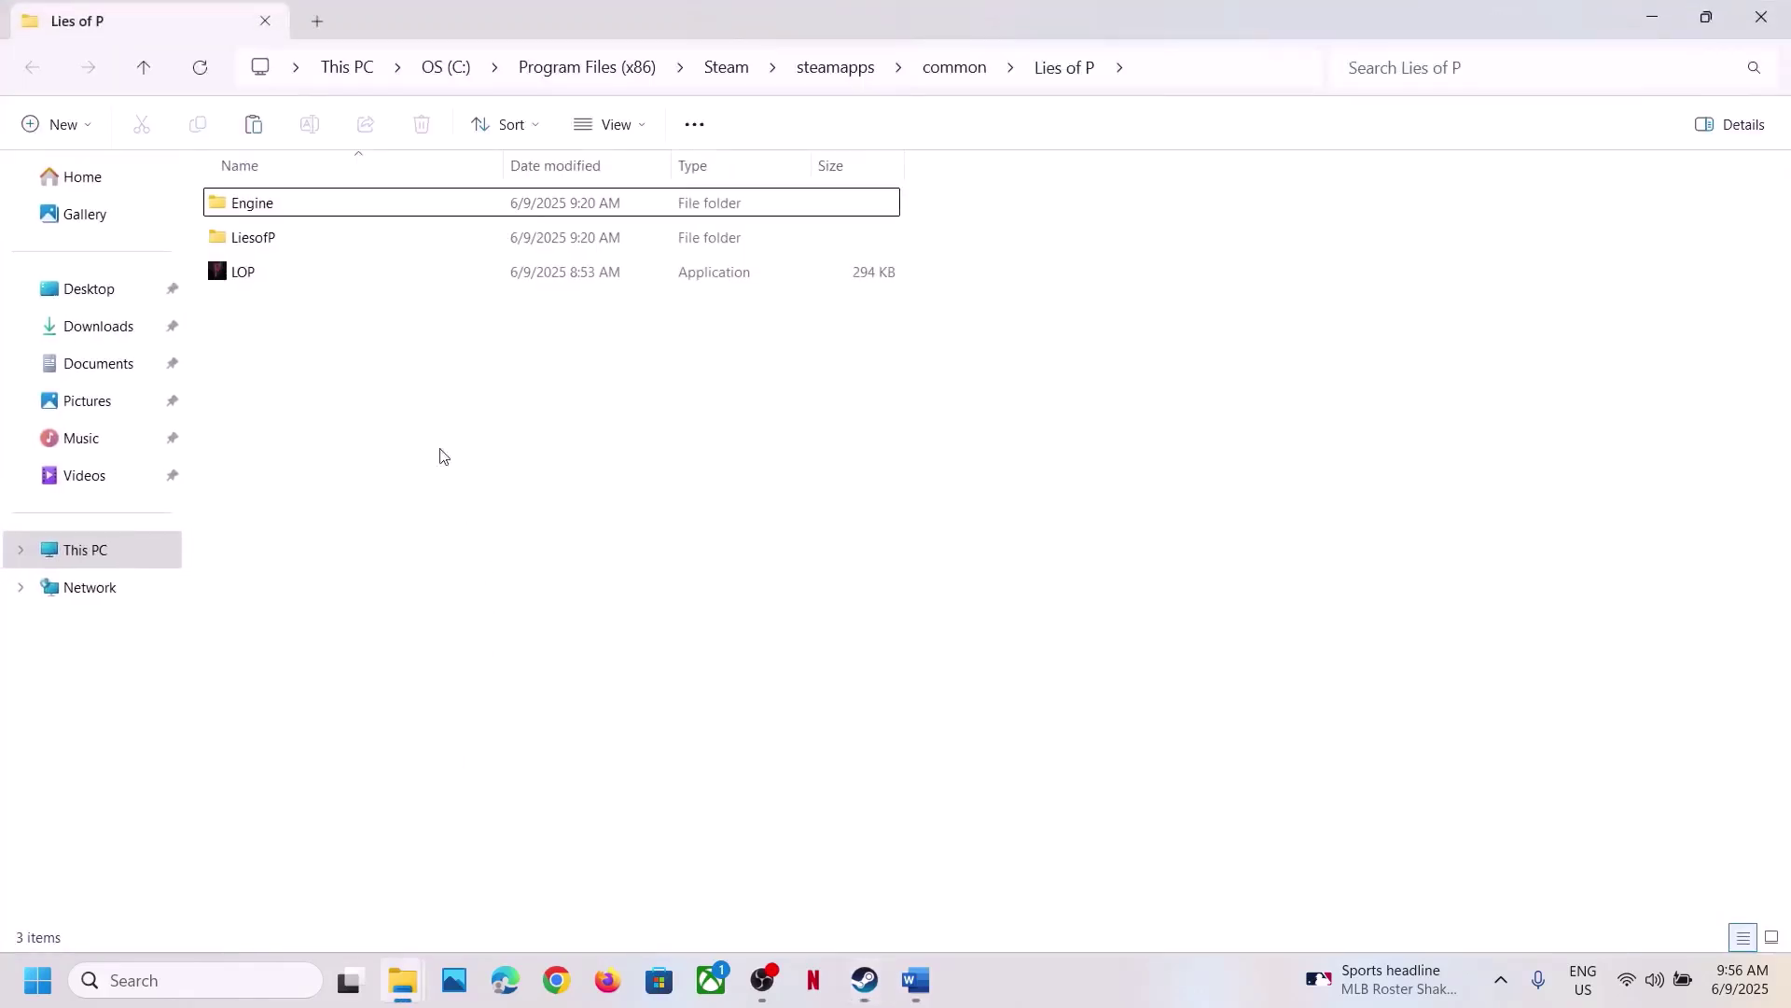
{"action": "double_click", "coordinate": [252, 238]}
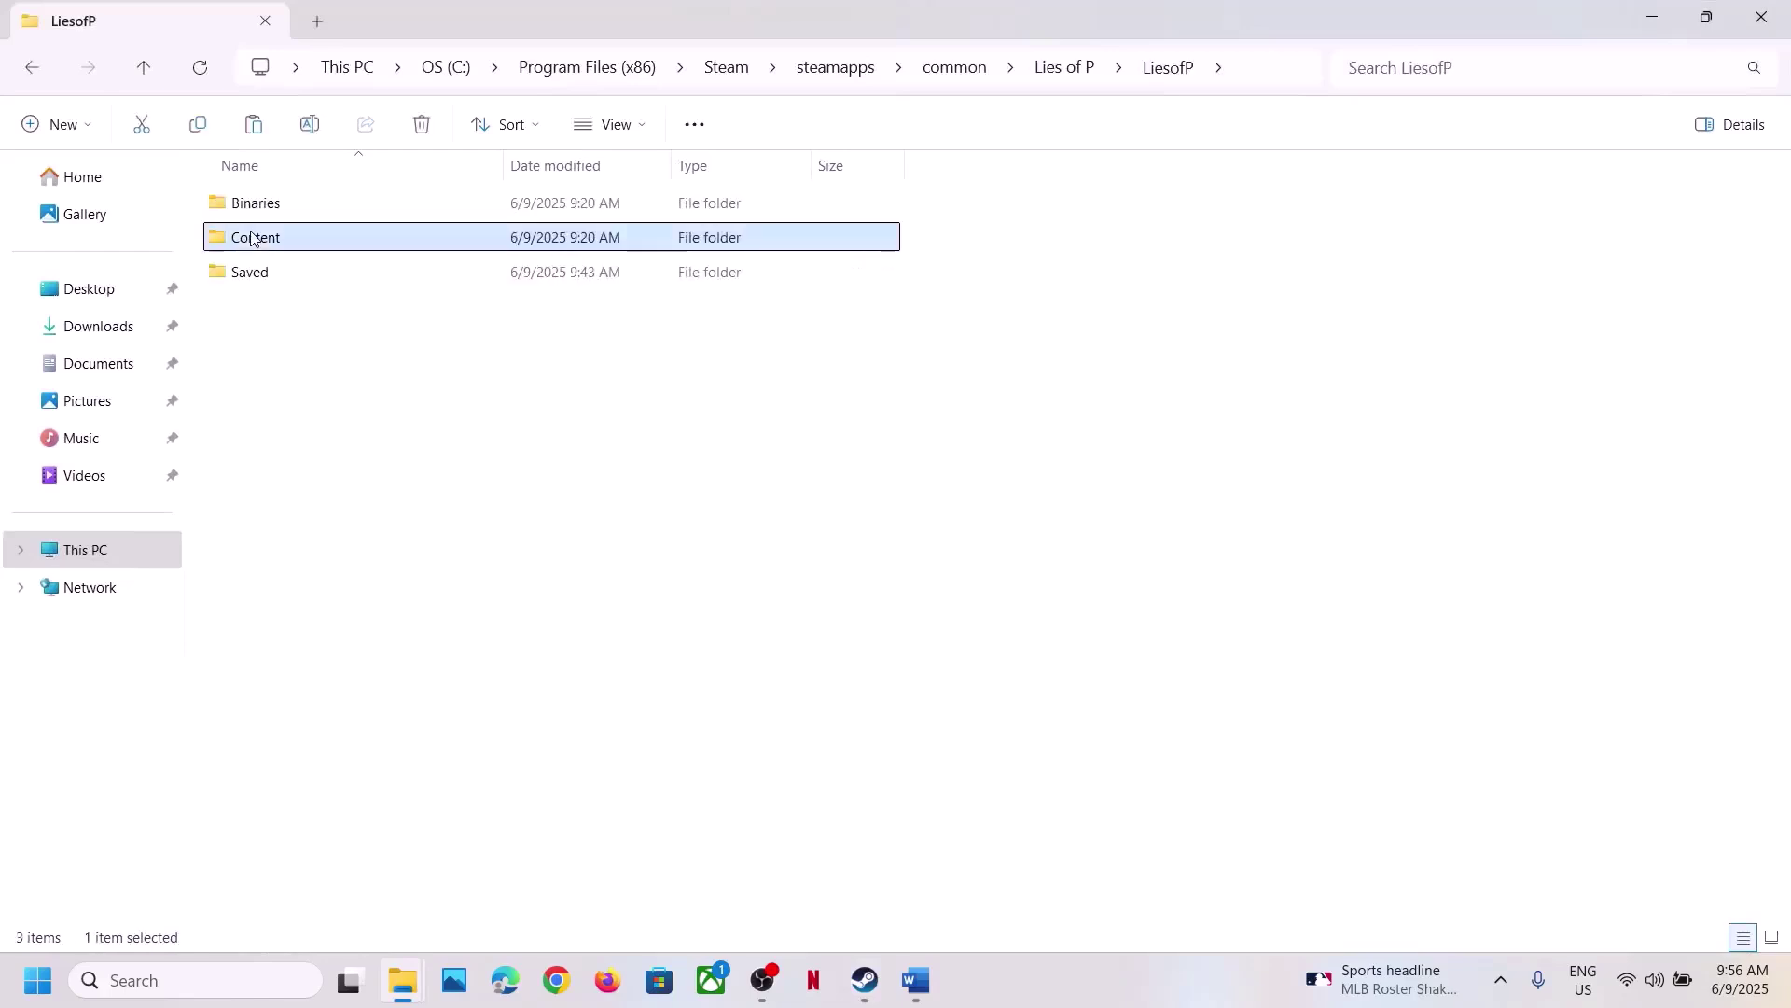
{"action": "double_click", "coordinate": [252, 207]}
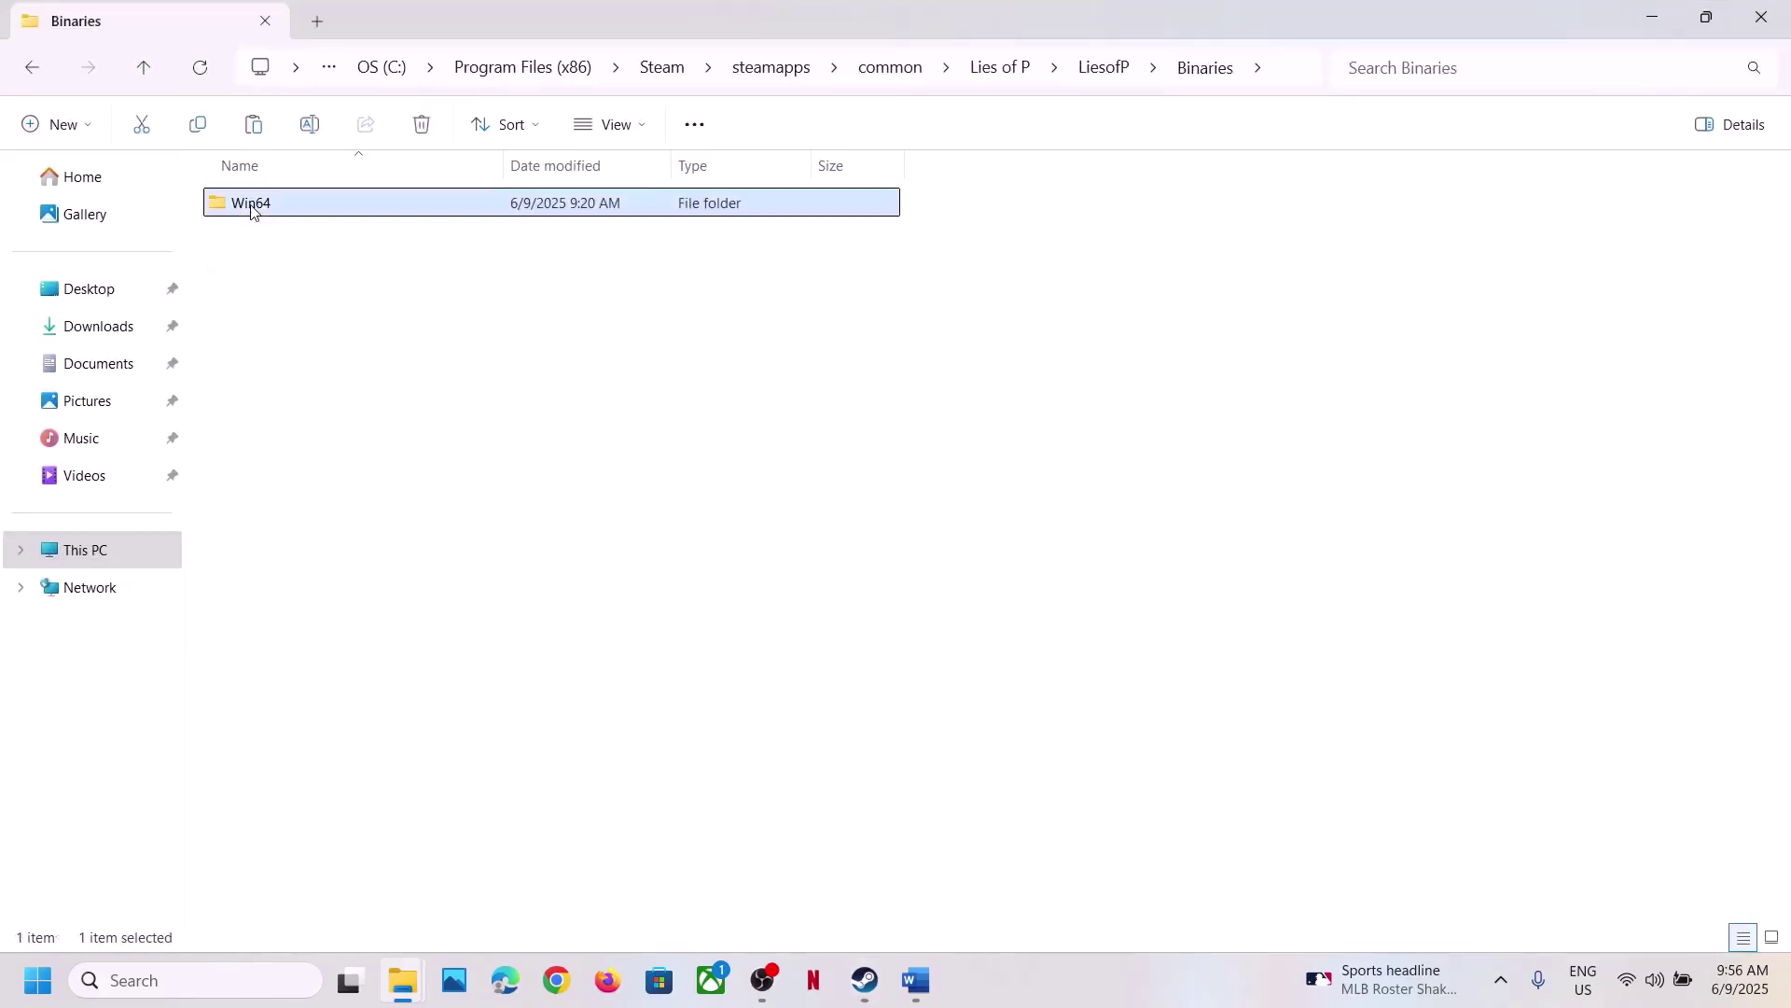
{"action": "double_click", "coordinate": [248, 207]}
- Set the LOP-Win64-Shipping application to run as an administrator, apply the setting and close its properties
{"action": "left_click", "coordinate": [305, 282]}
{"action": "right_click", "coordinate": [305, 283]}
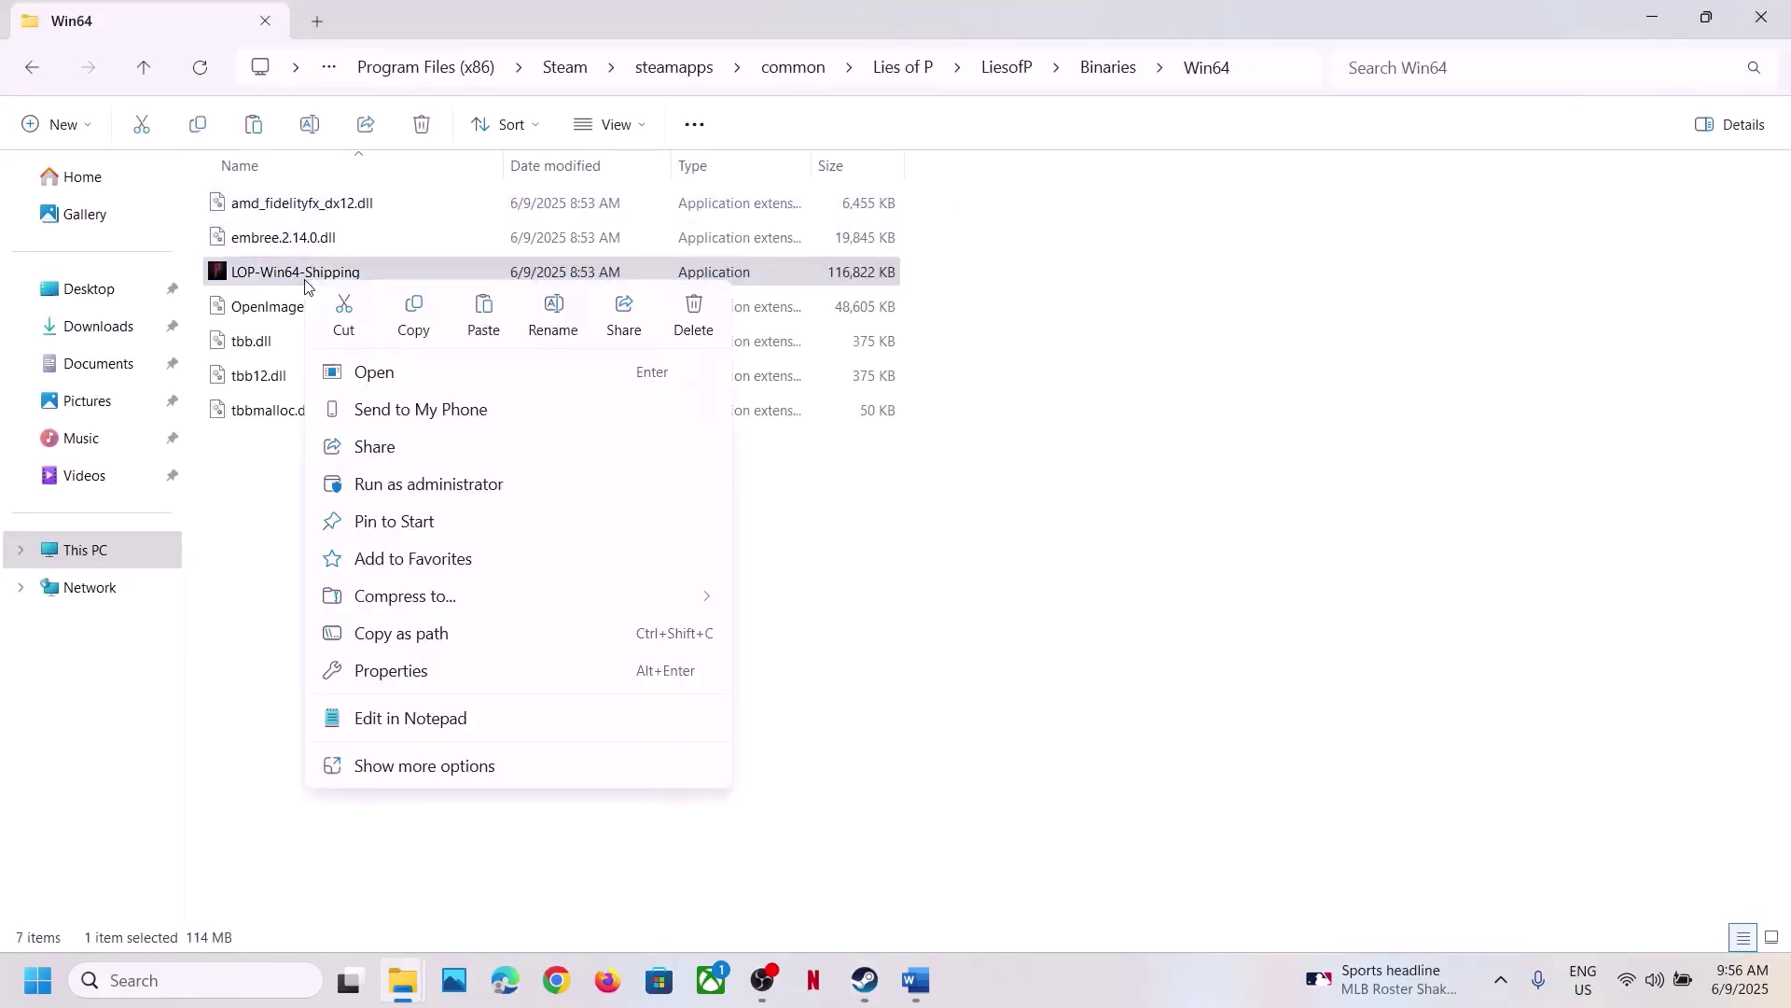
{"action": "left_click", "coordinate": [392, 671]}
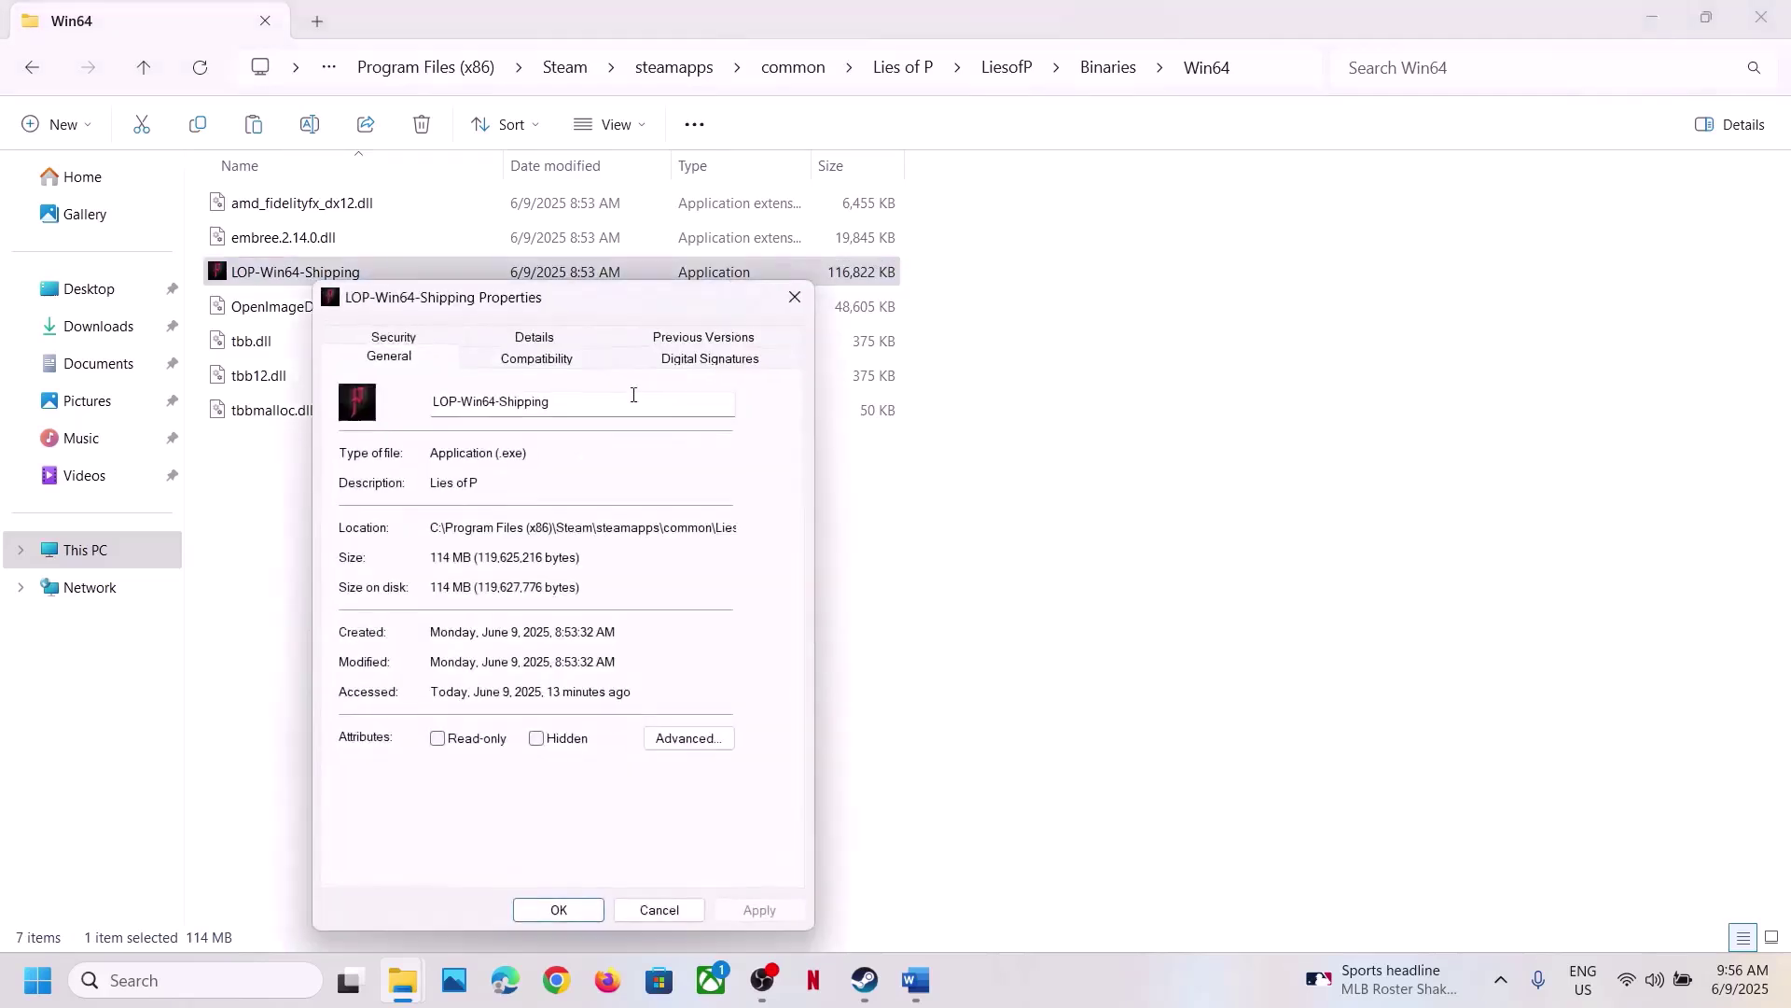
{"action": "left_click", "coordinate": [536, 375]}
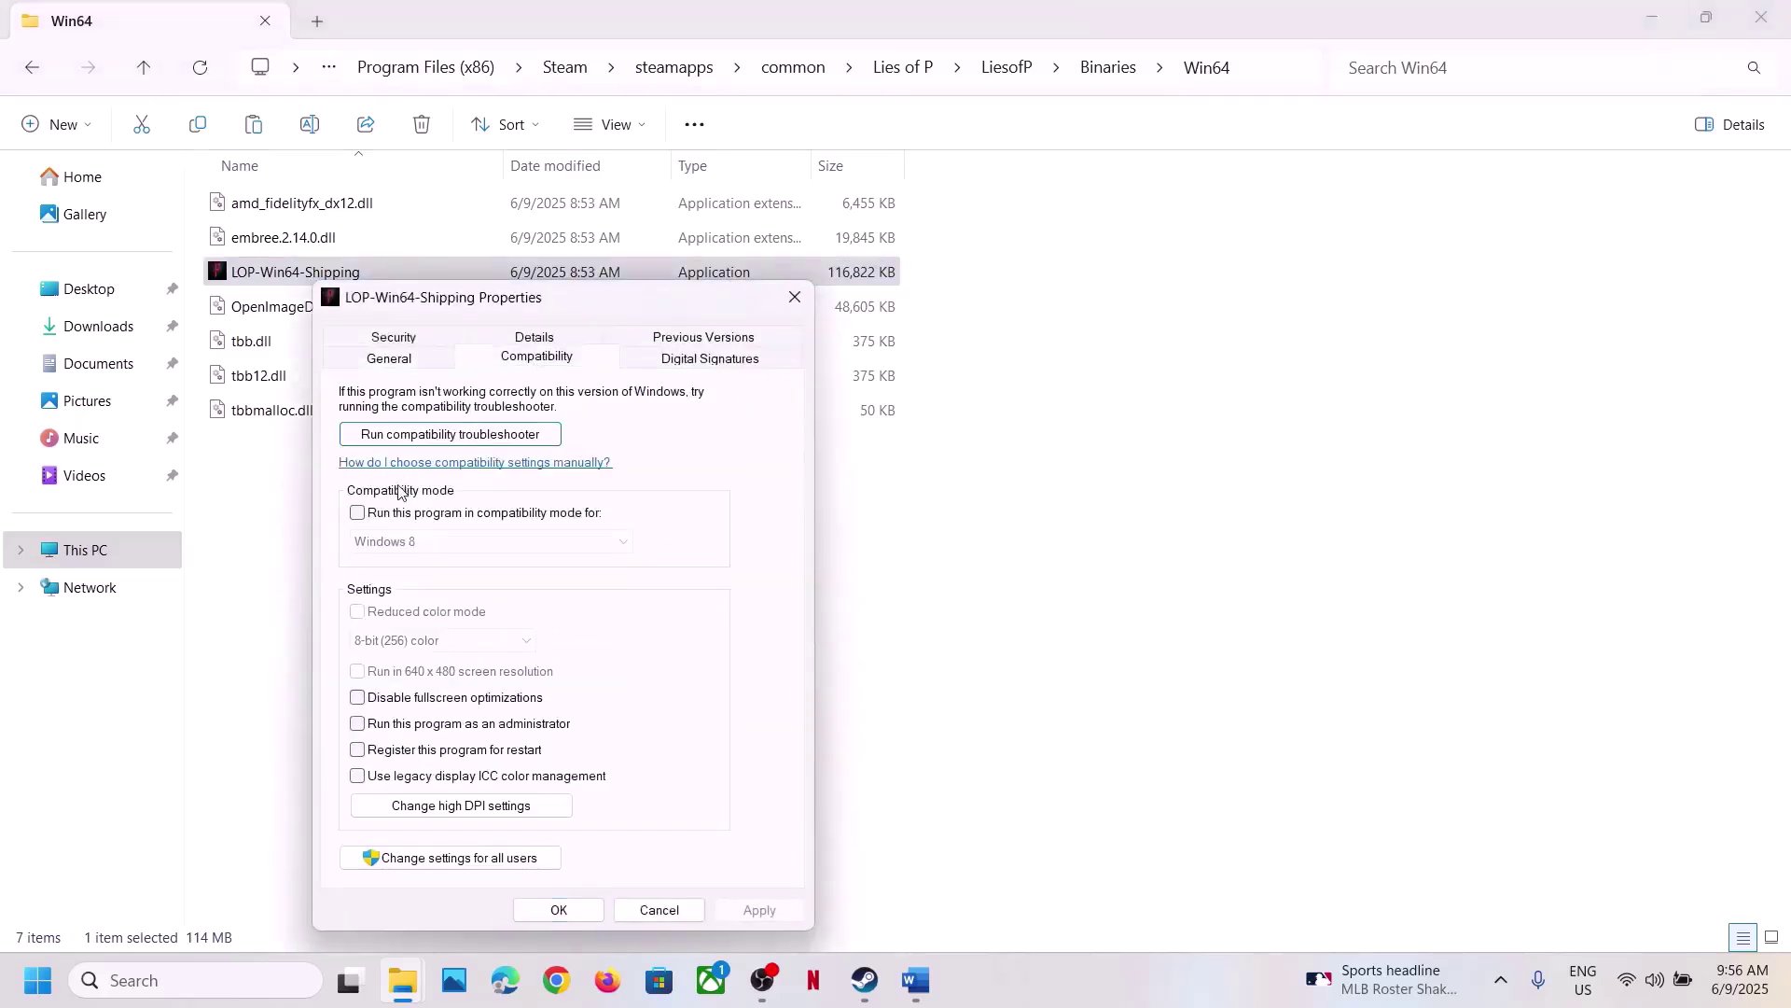
{"action": "left_click", "coordinate": [359, 725]}
{"action": "left_click", "coordinate": [771, 910]}
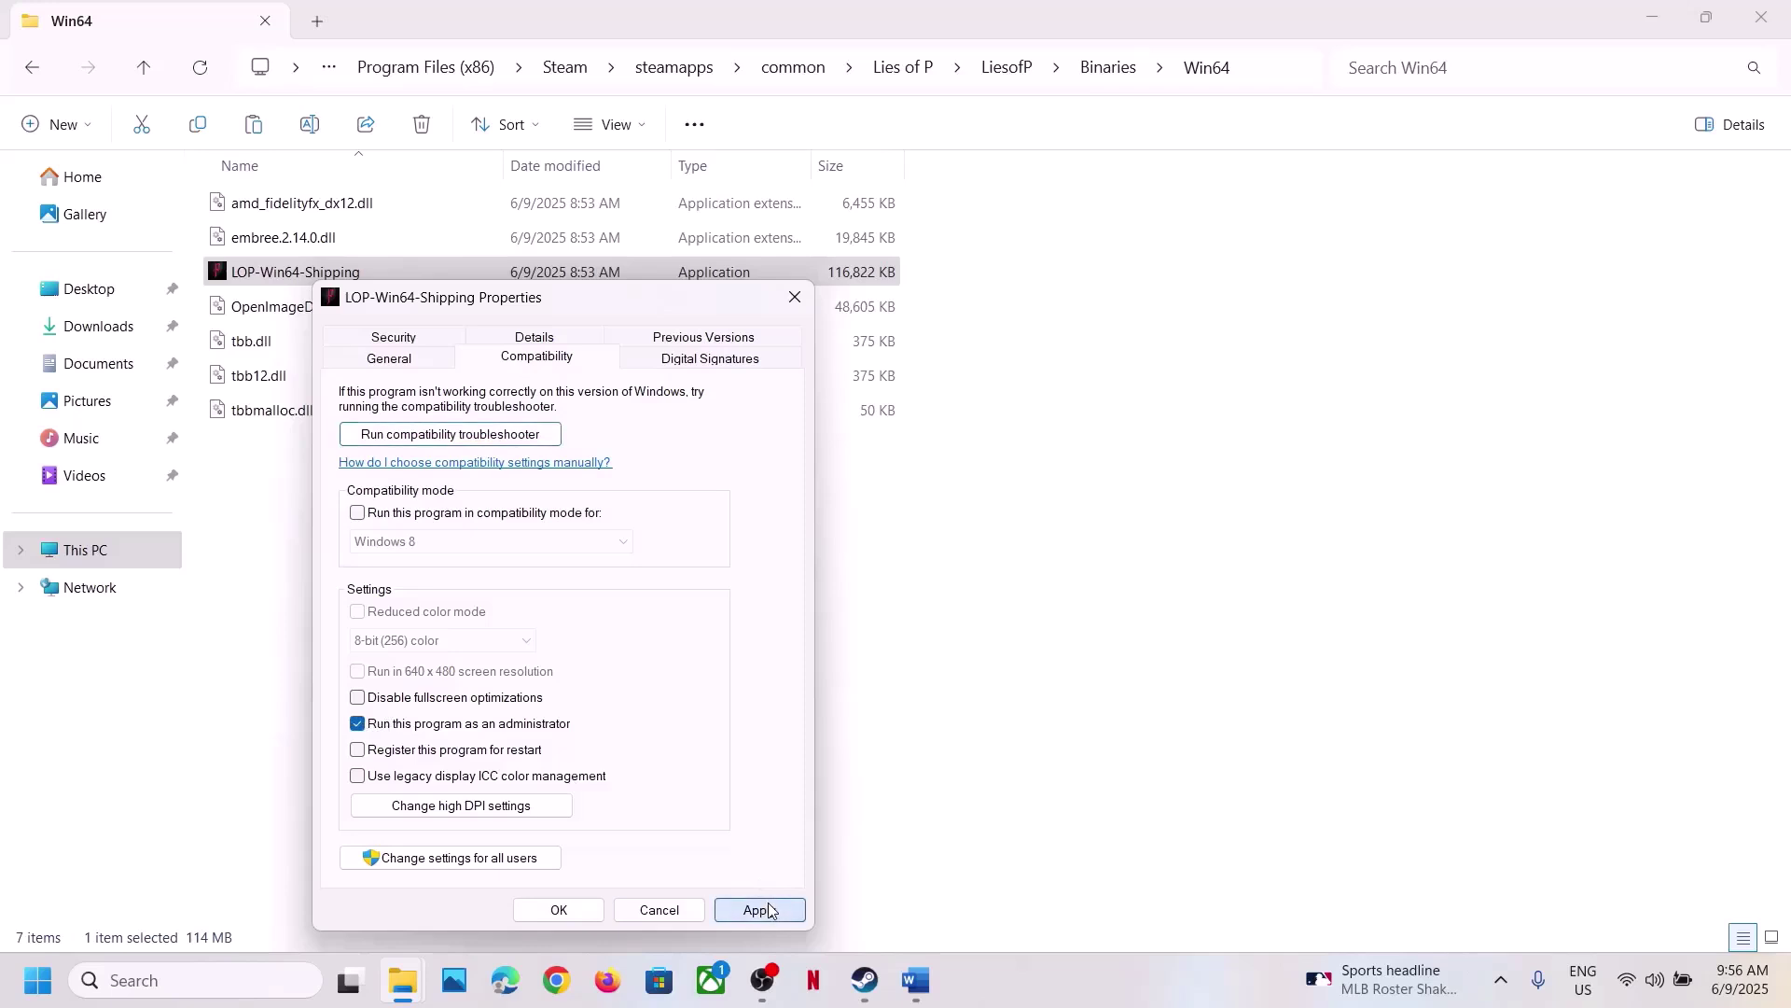
{"action": "left_click", "coordinate": [569, 918]}
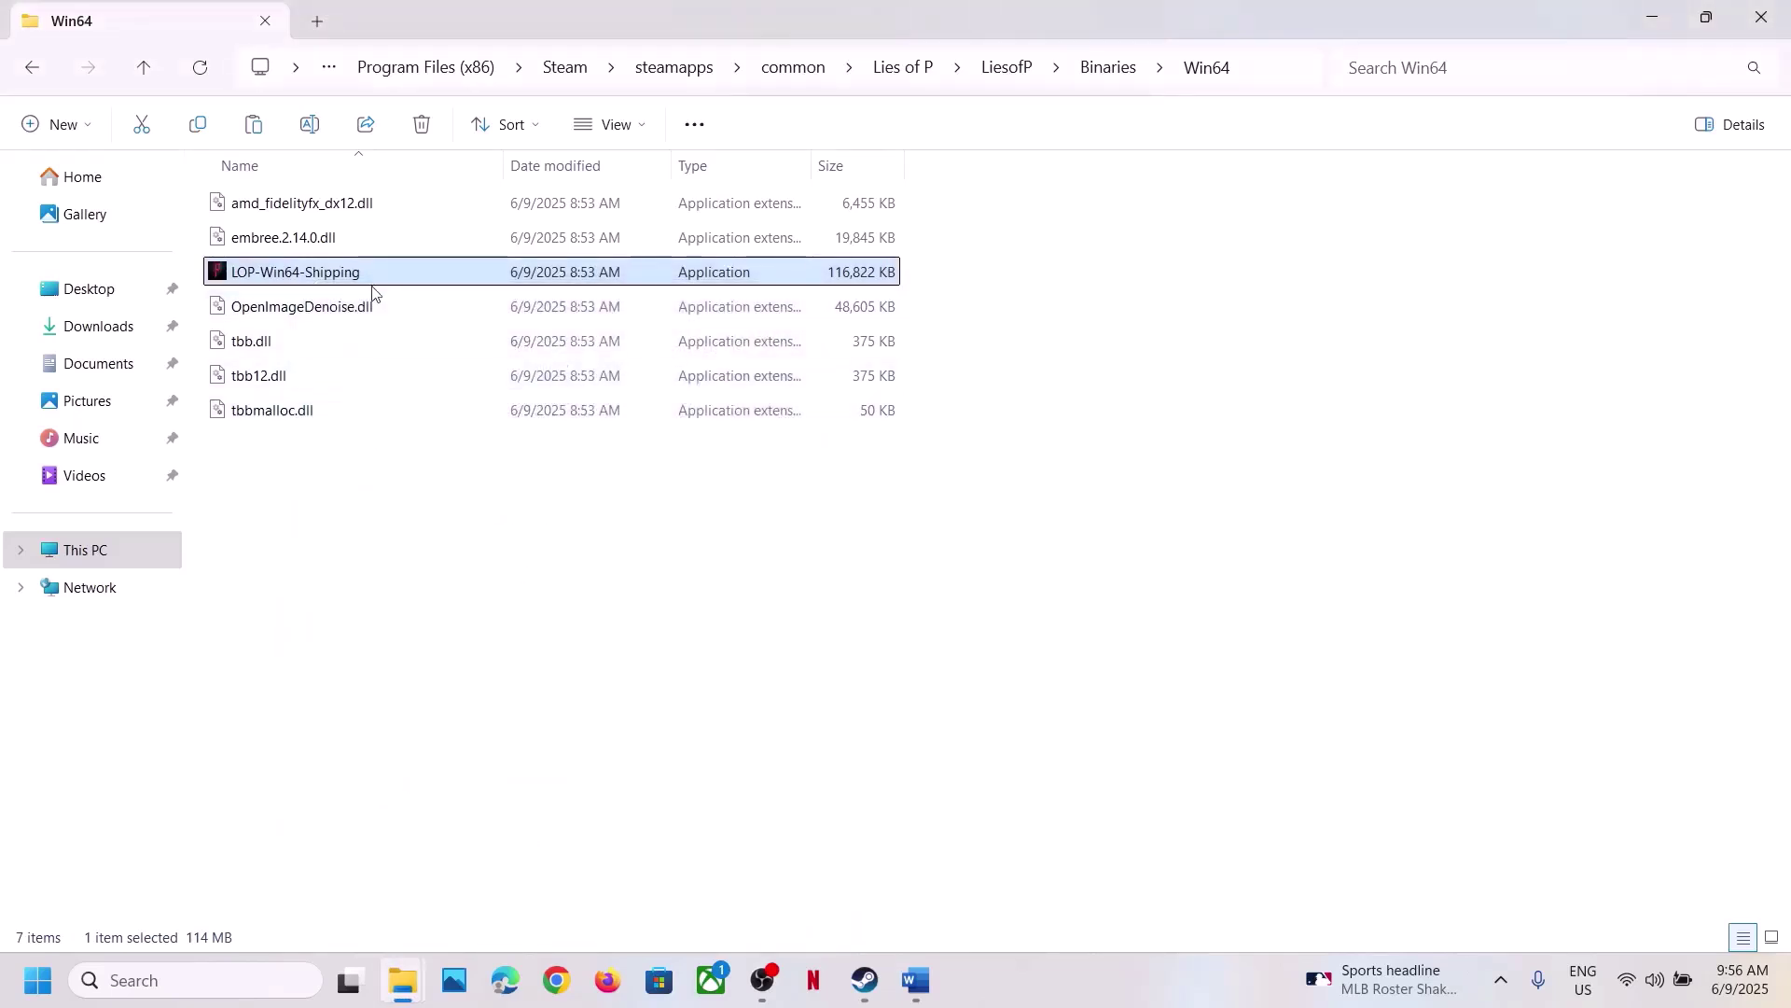
- Reopen the properties of LOP-Win64-Shipping and enable compatibility mode for Windows 8, applying the setting
{"action": "right_click", "coordinate": [318, 273]}
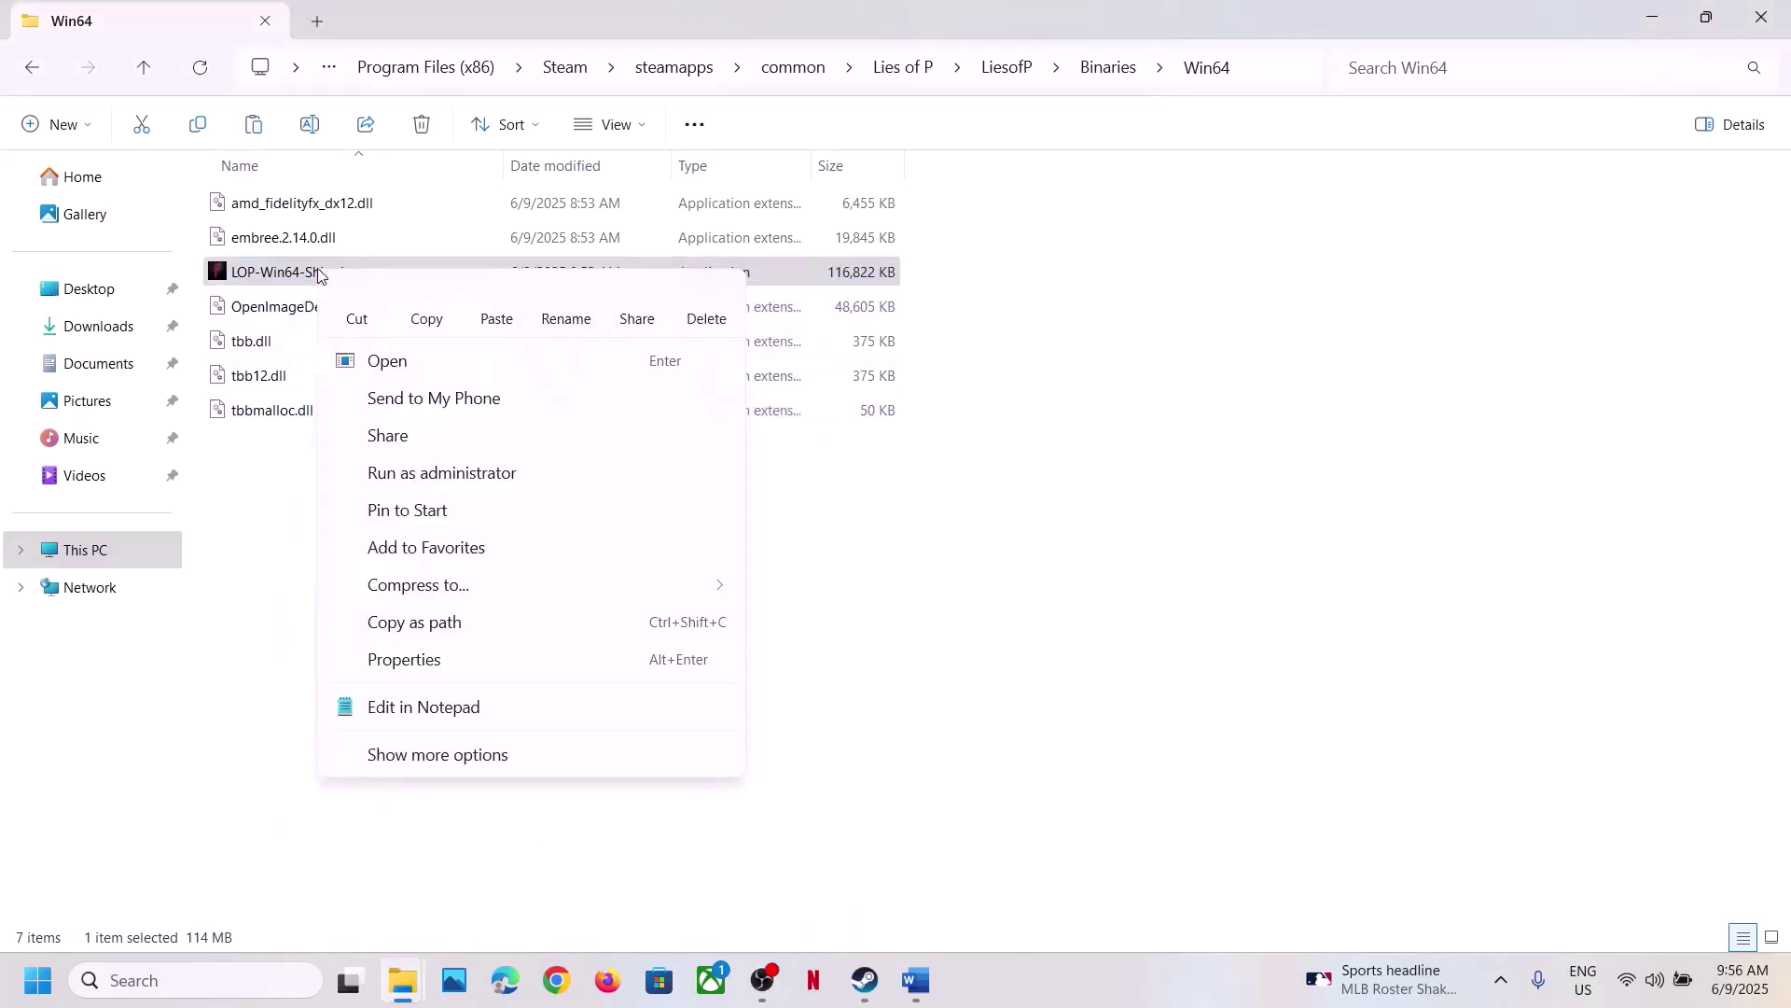
{"action": "left_click", "coordinate": [424, 661]}
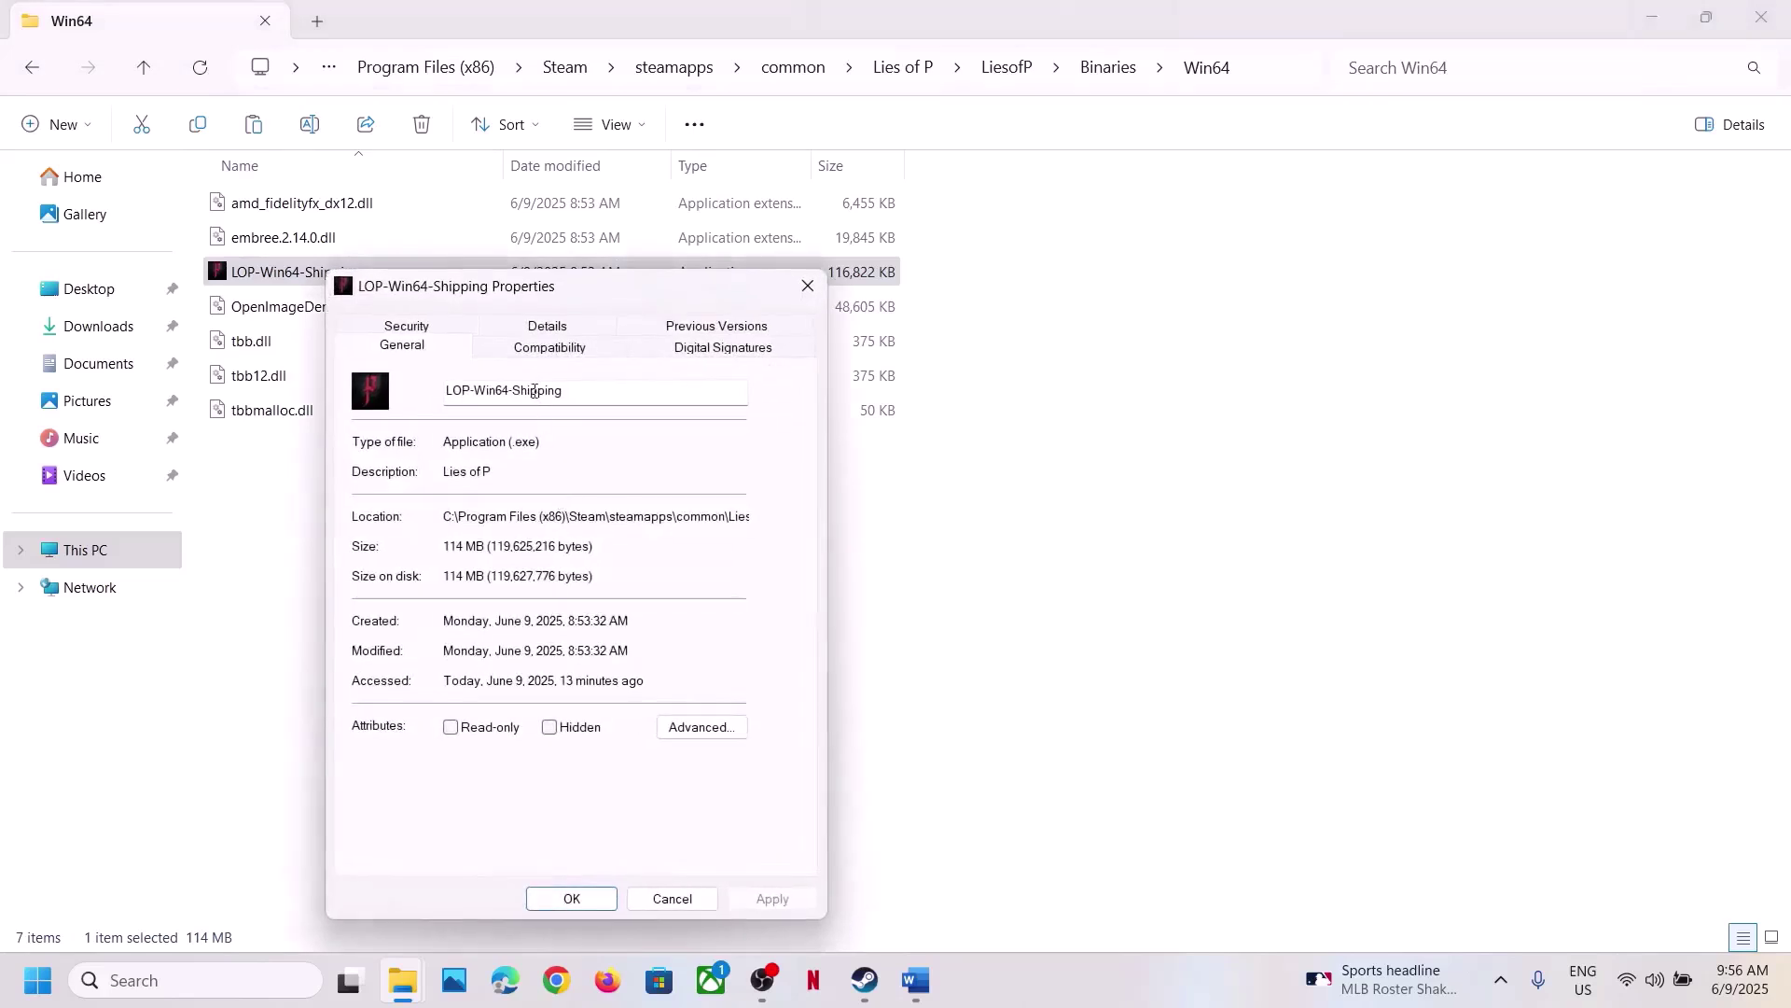
{"action": "left_click", "coordinate": [525, 353]}
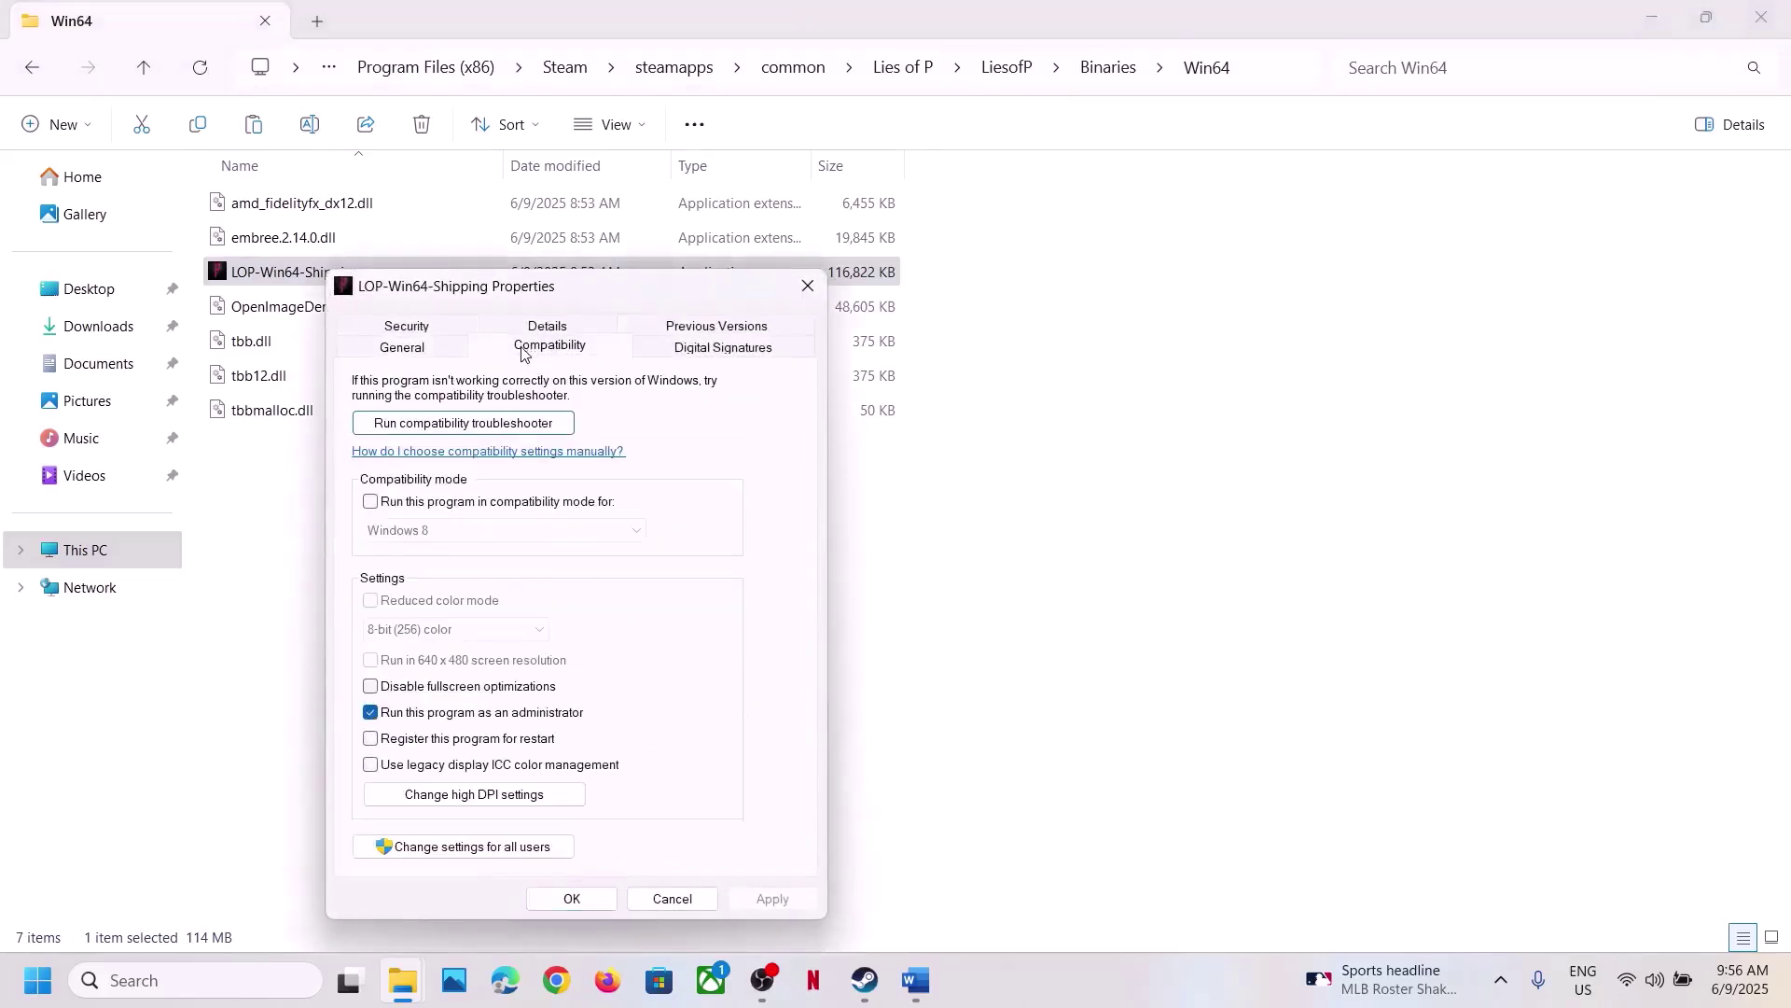
{"action": "left_click", "coordinate": [420, 502]}
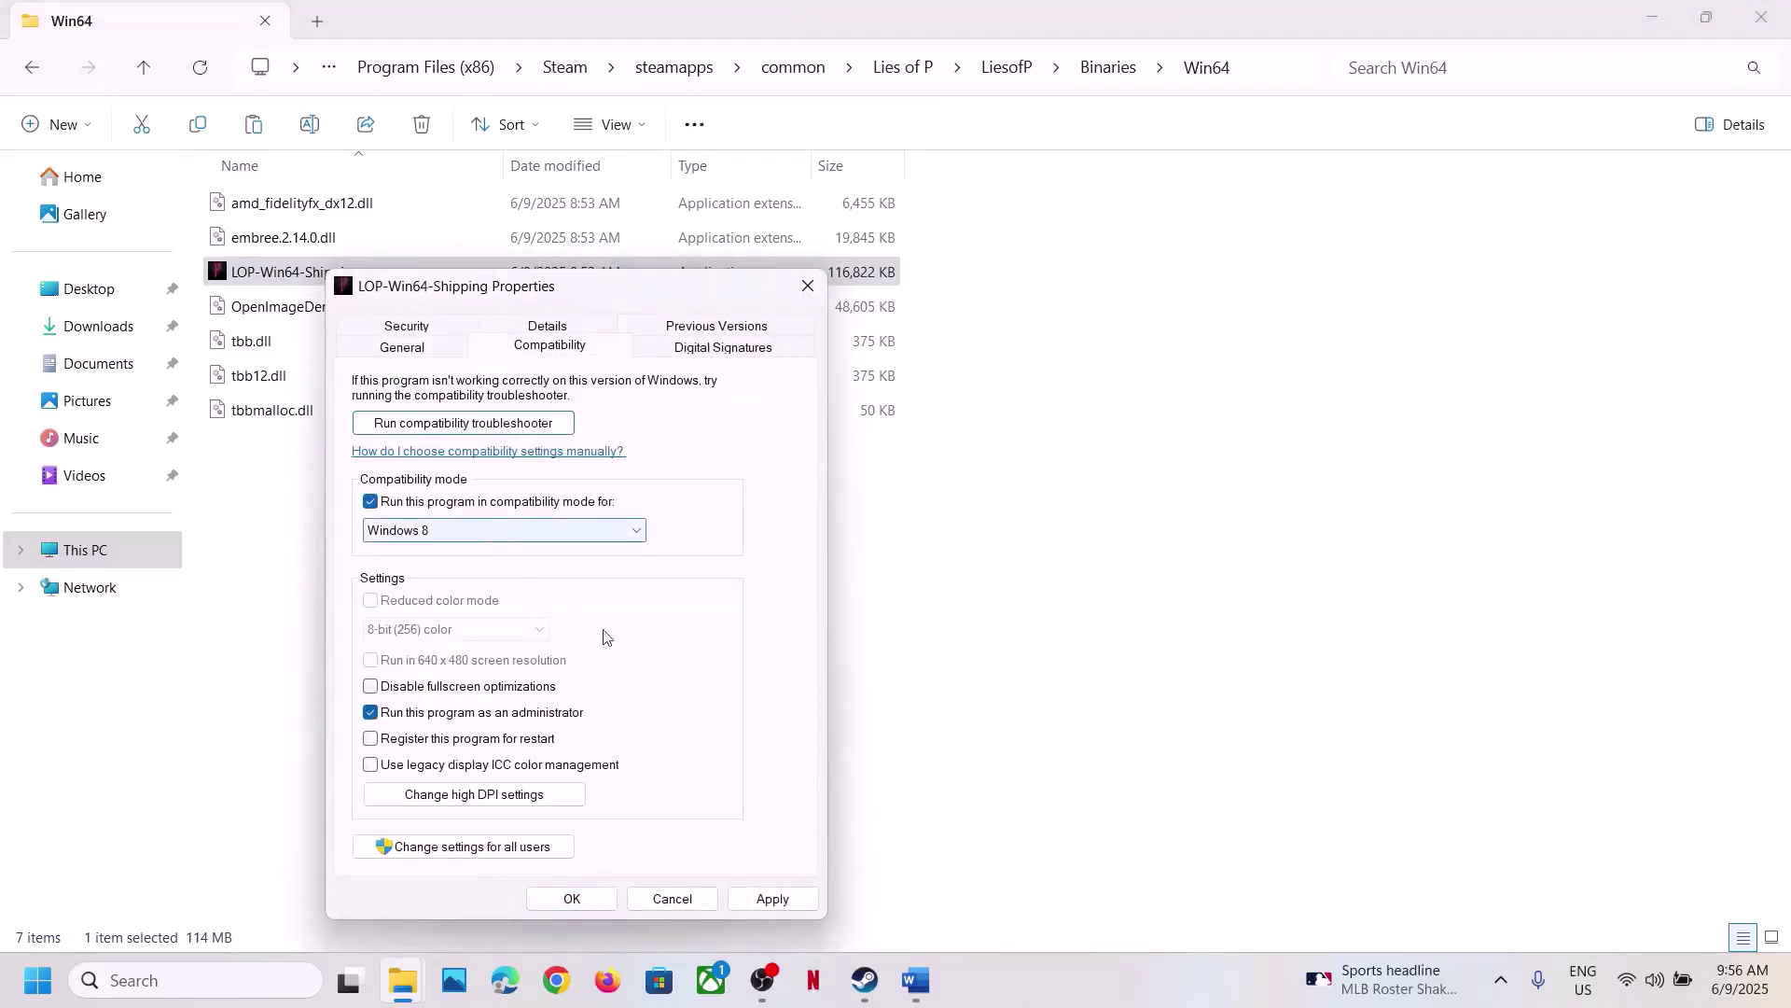
{"action": "left_click", "coordinate": [760, 901]}
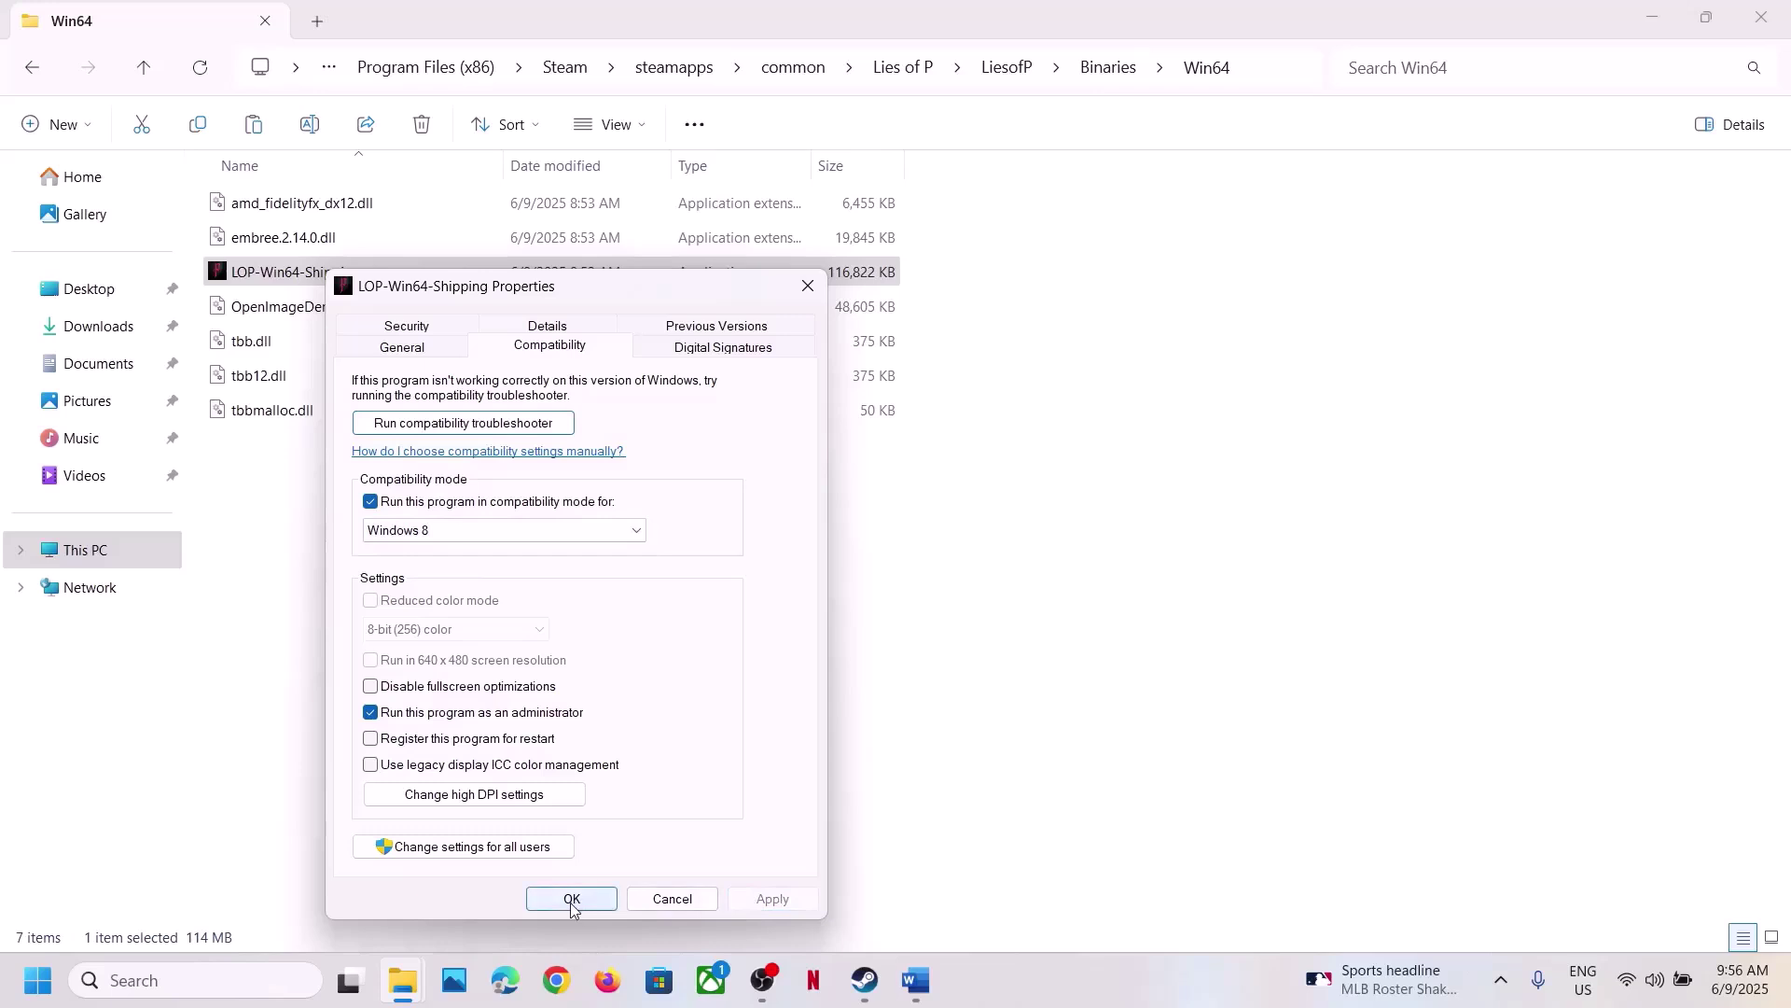
- Set the compatibility mode to Windows 7 and apply it
{"action": "left_click", "coordinate": [619, 529]}
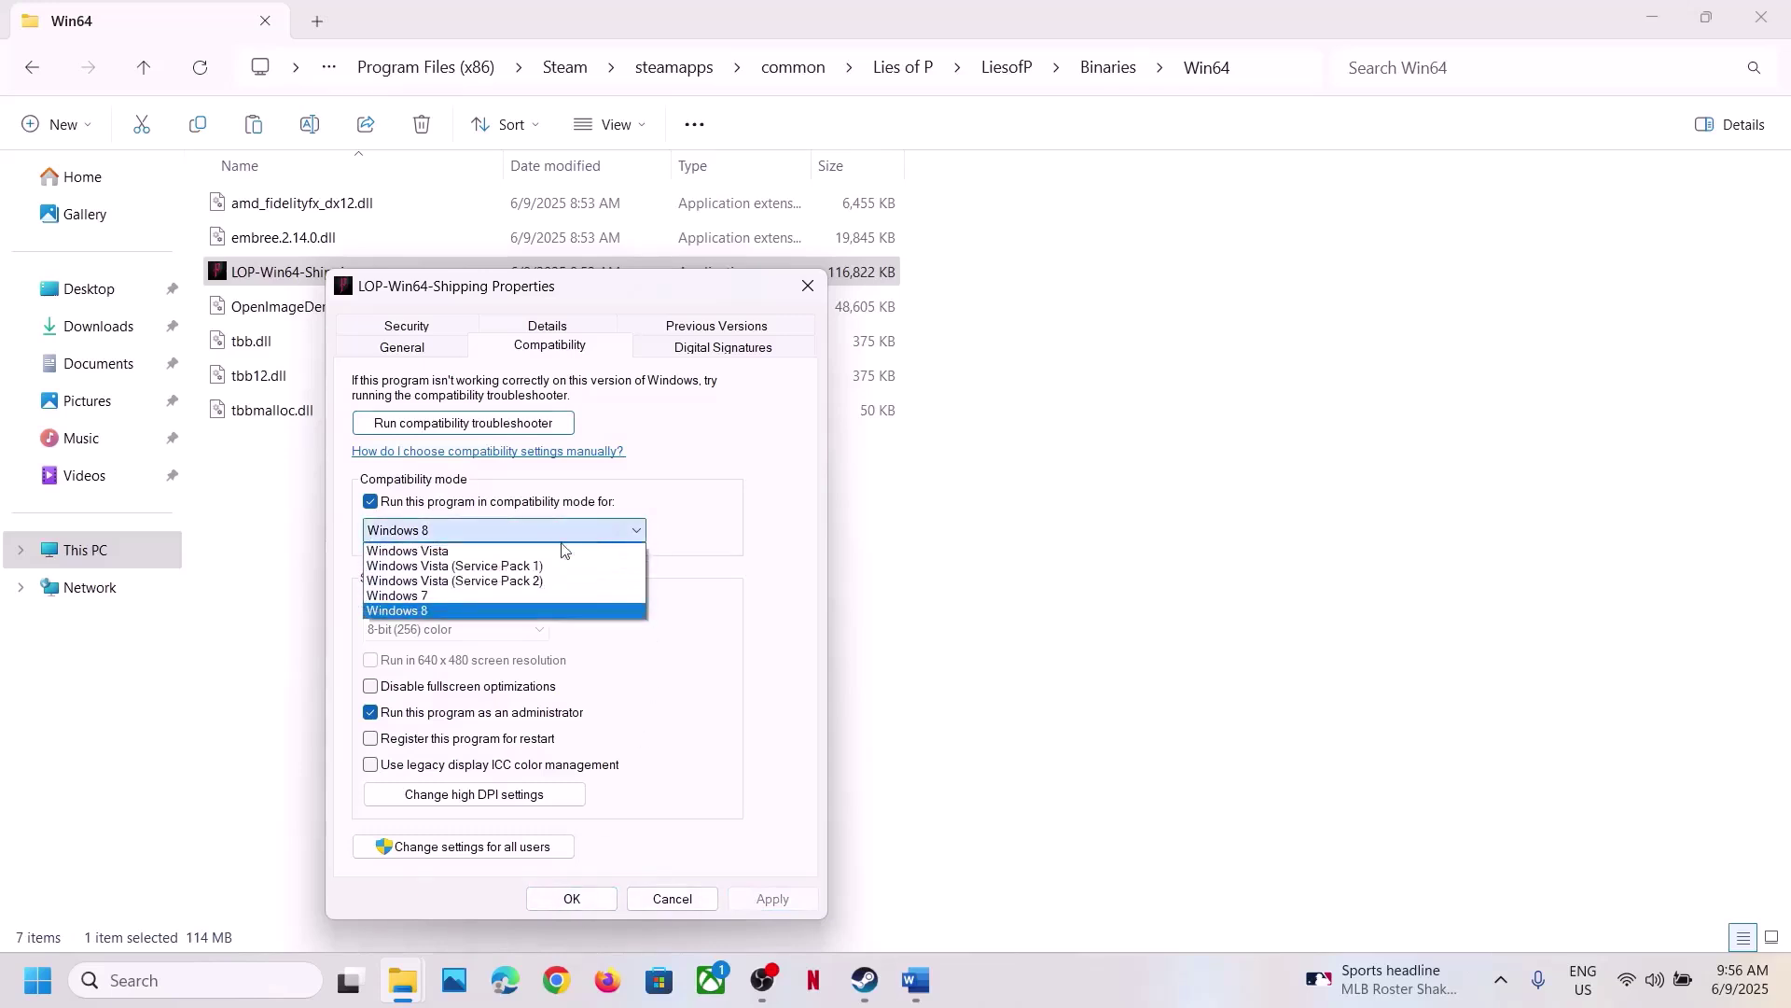
{"action": "left_click", "coordinate": [437, 598]}
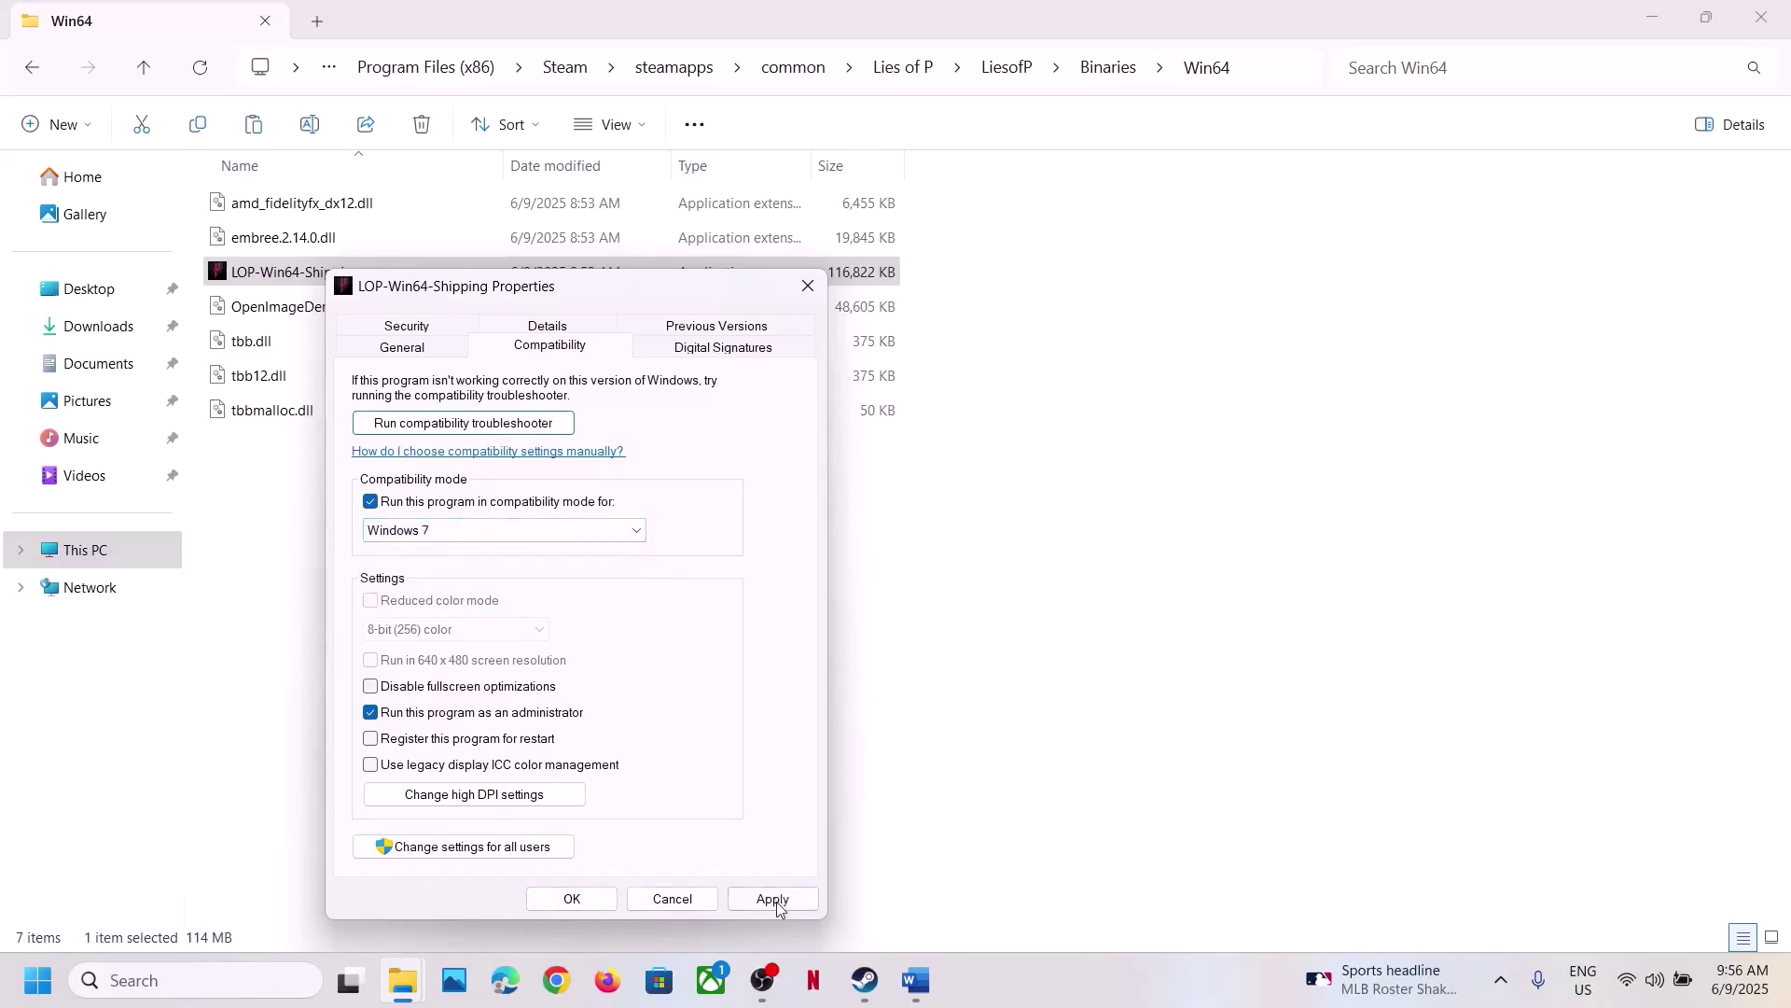
{"action": "left_click", "coordinate": [776, 901]}
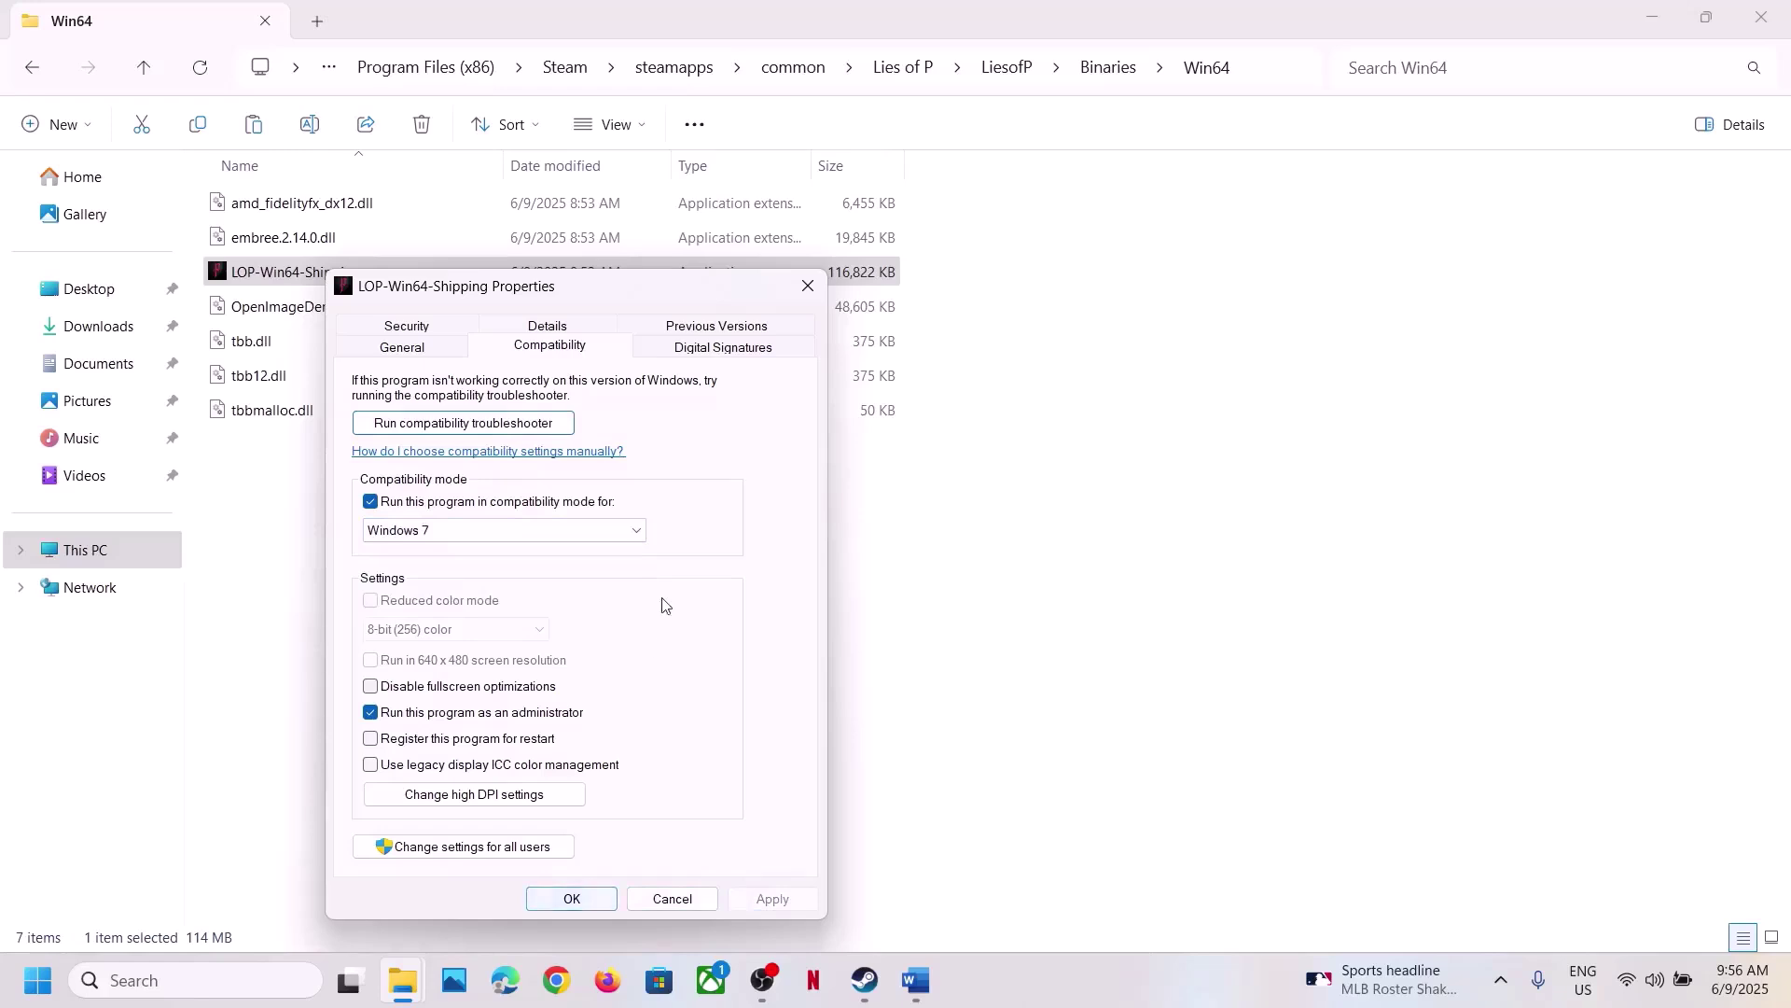
- Disable fullscreen optimizations for LOP-Win64-Shipping, apply the setting and close its properties
{"action": "left_click", "coordinate": [439, 689]}
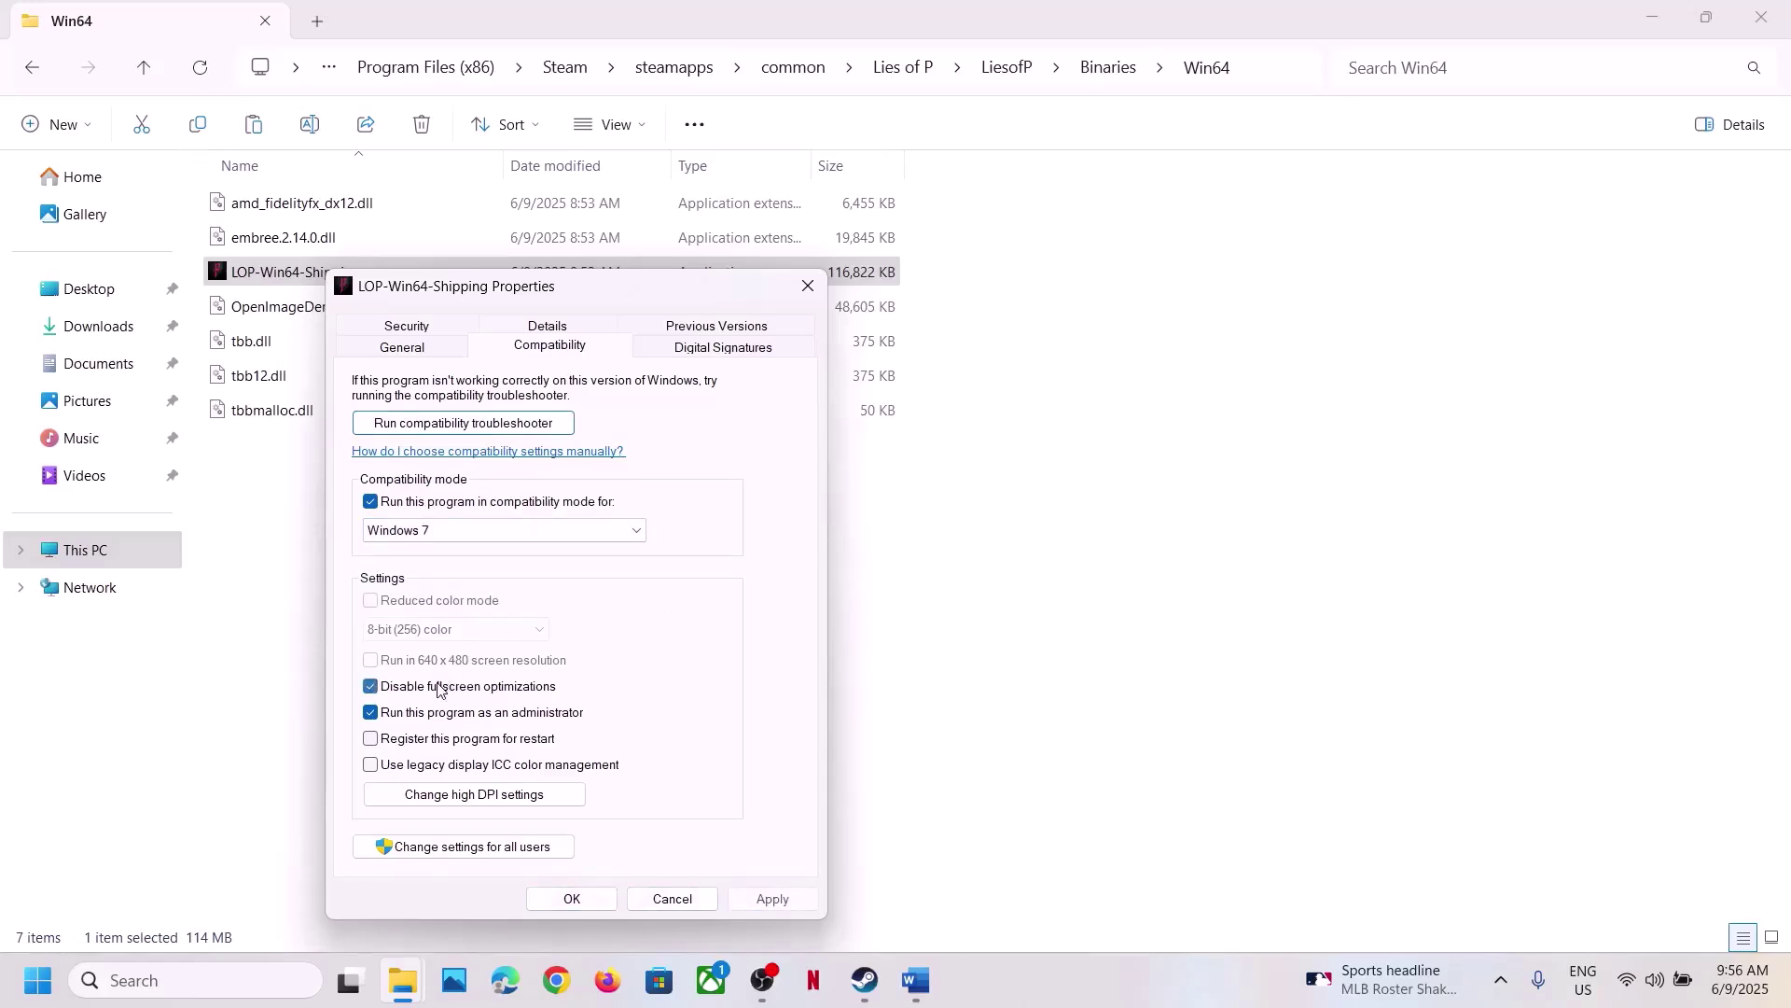
{"action": "left_click", "coordinate": [778, 901]}
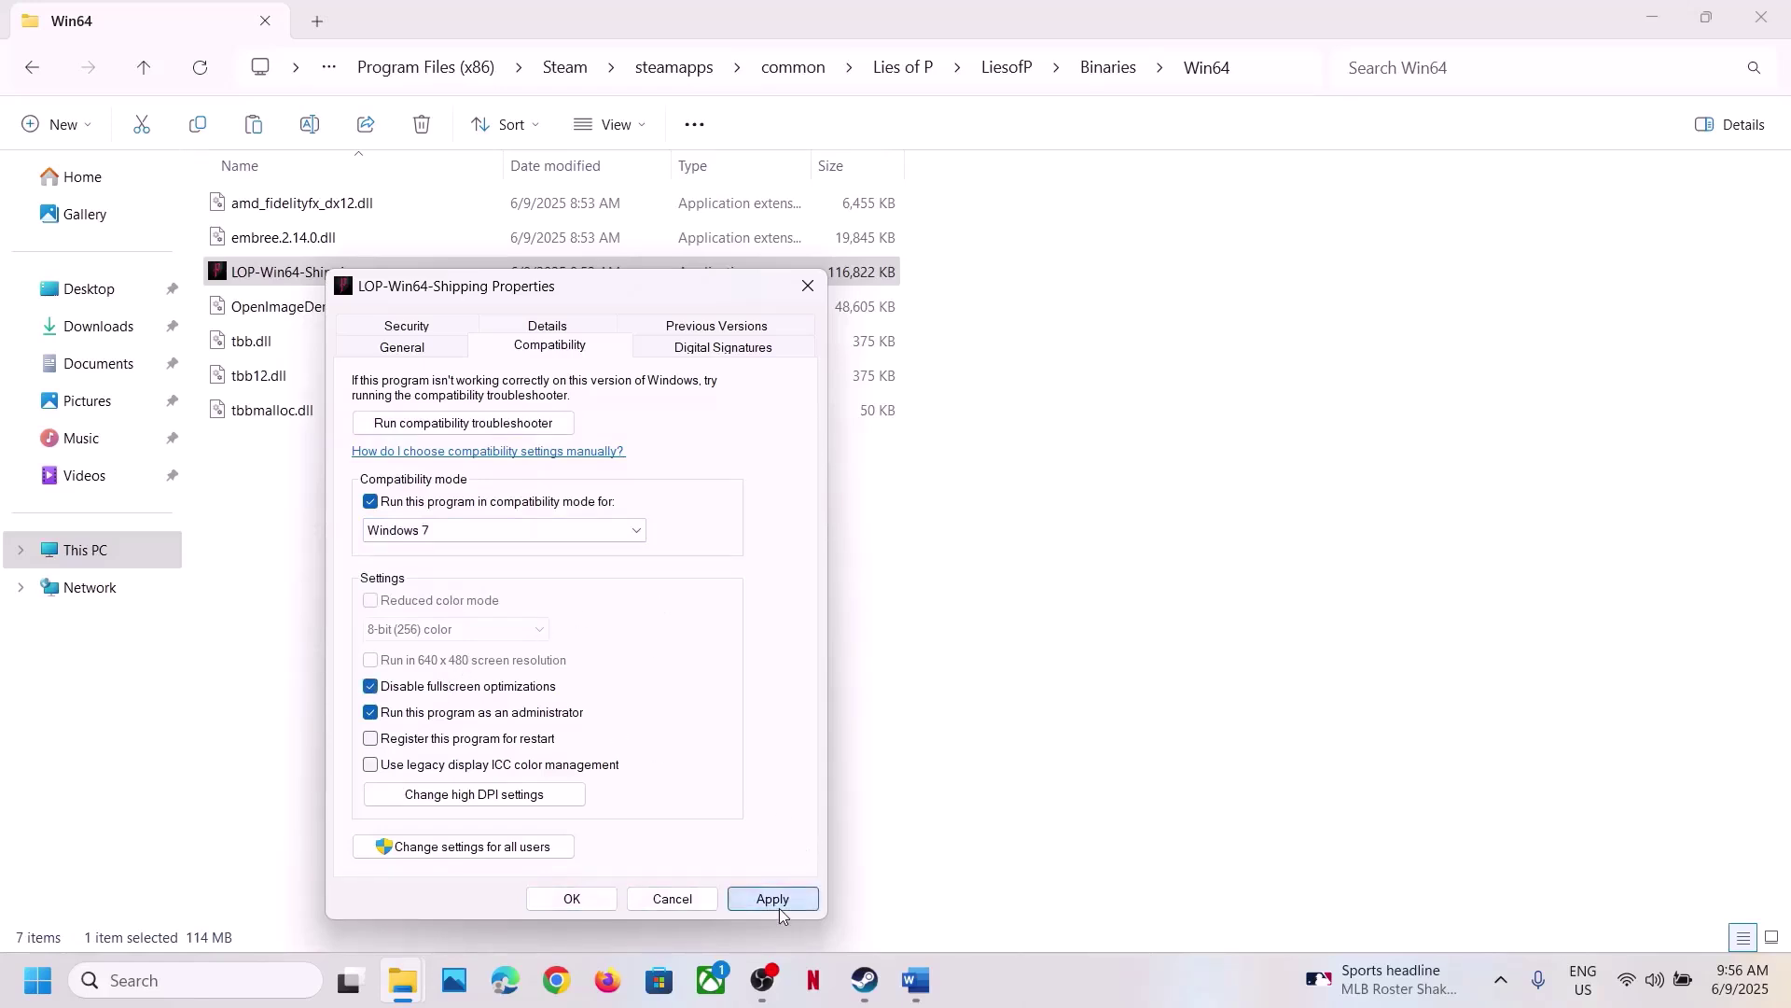
{"action": "left_click", "coordinate": [557, 901]}
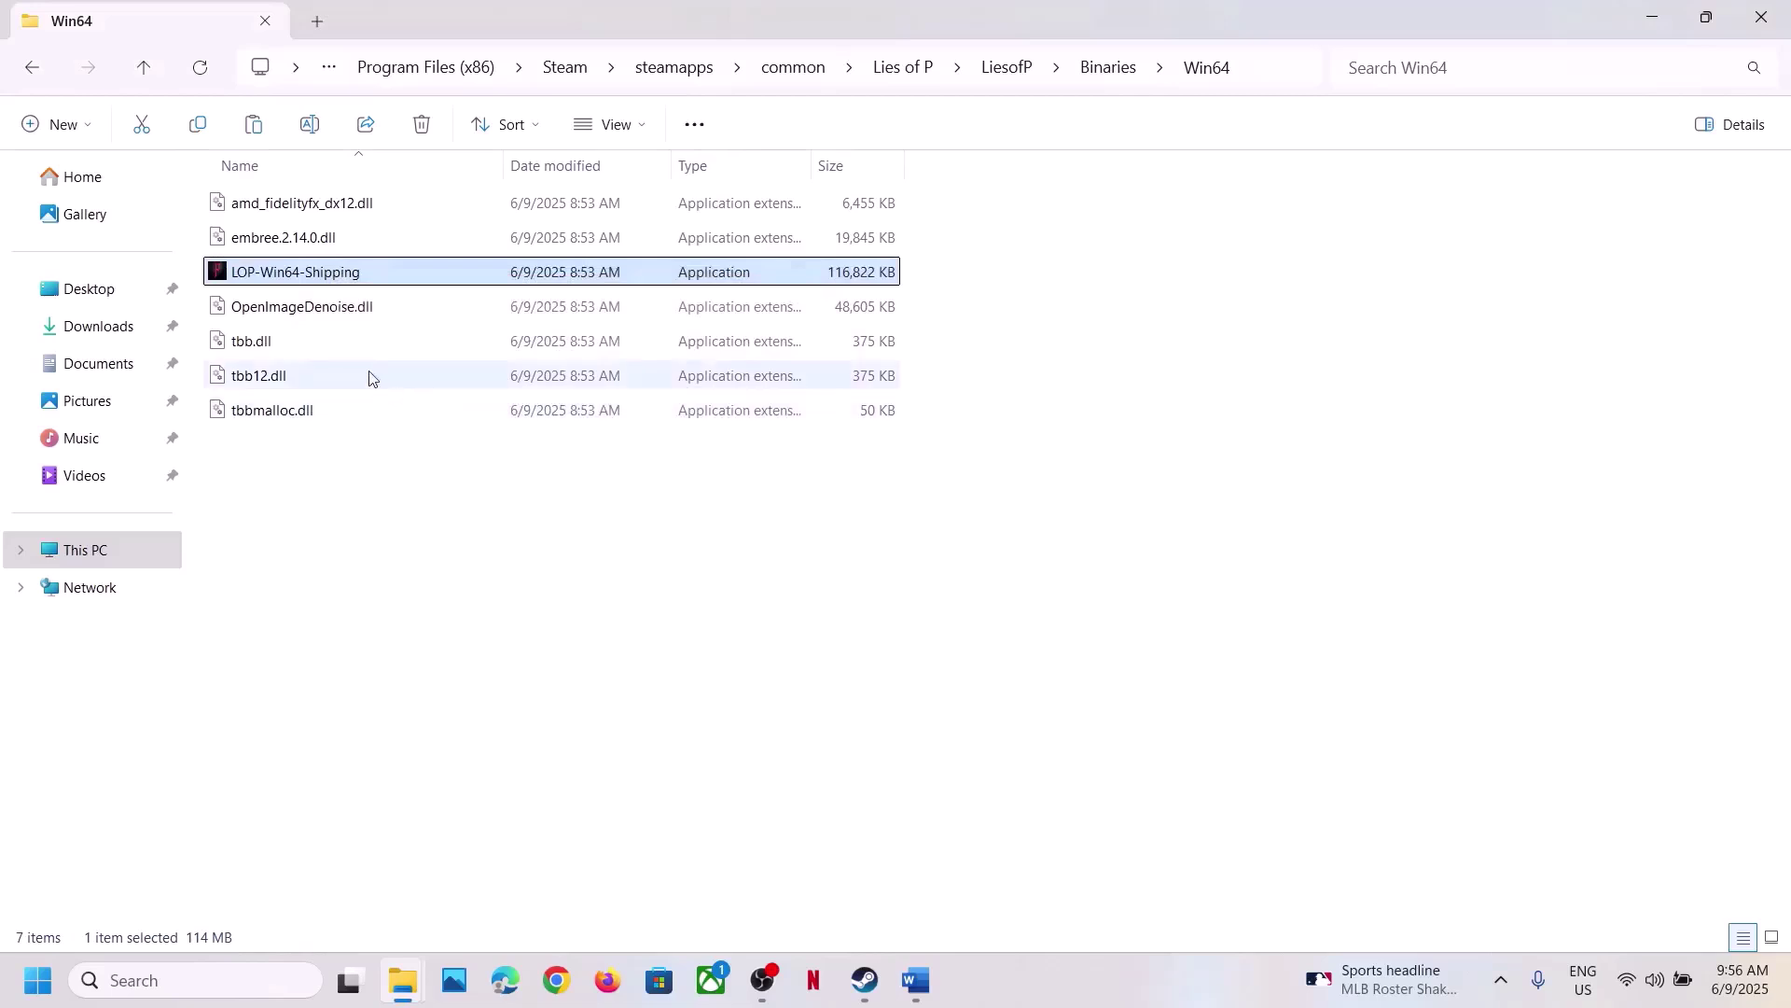
- Turn off compatibility mode, the fullscreen optimizations override and running as administrator for LOP-Win64-Shipping, apply the changes and close its properties
{"action": "right_click", "coordinate": [284, 282]}
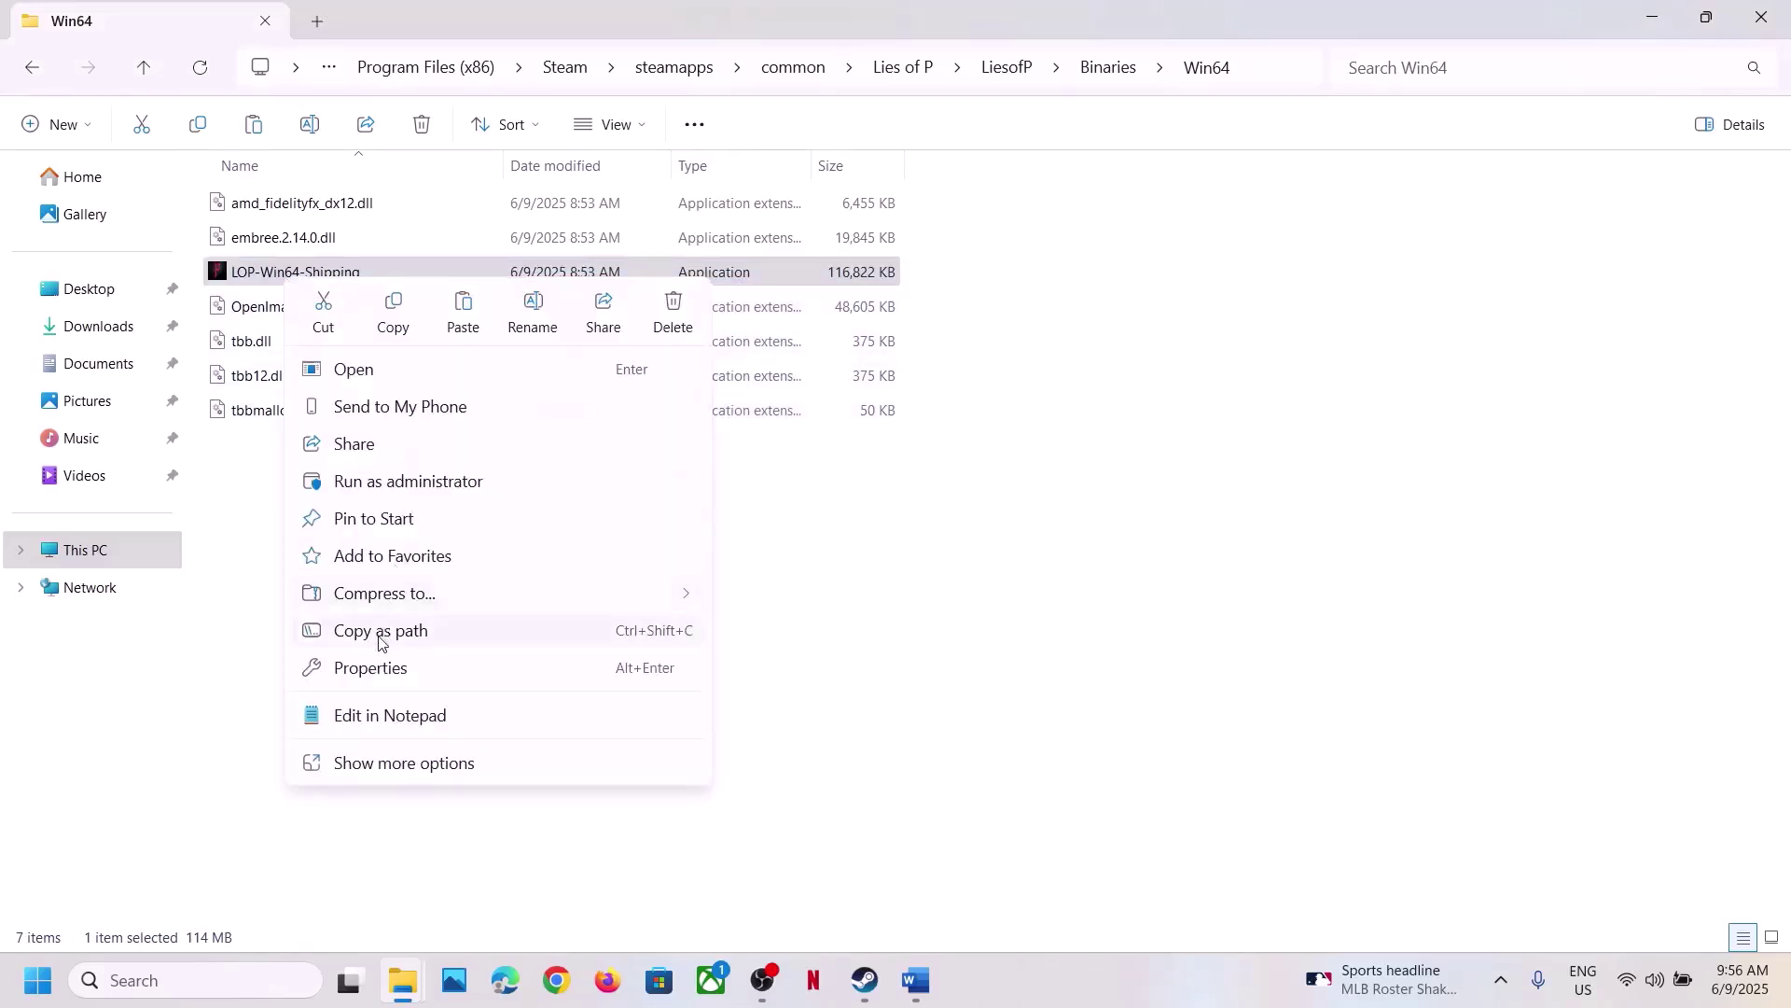
{"action": "left_click", "coordinate": [374, 664]}
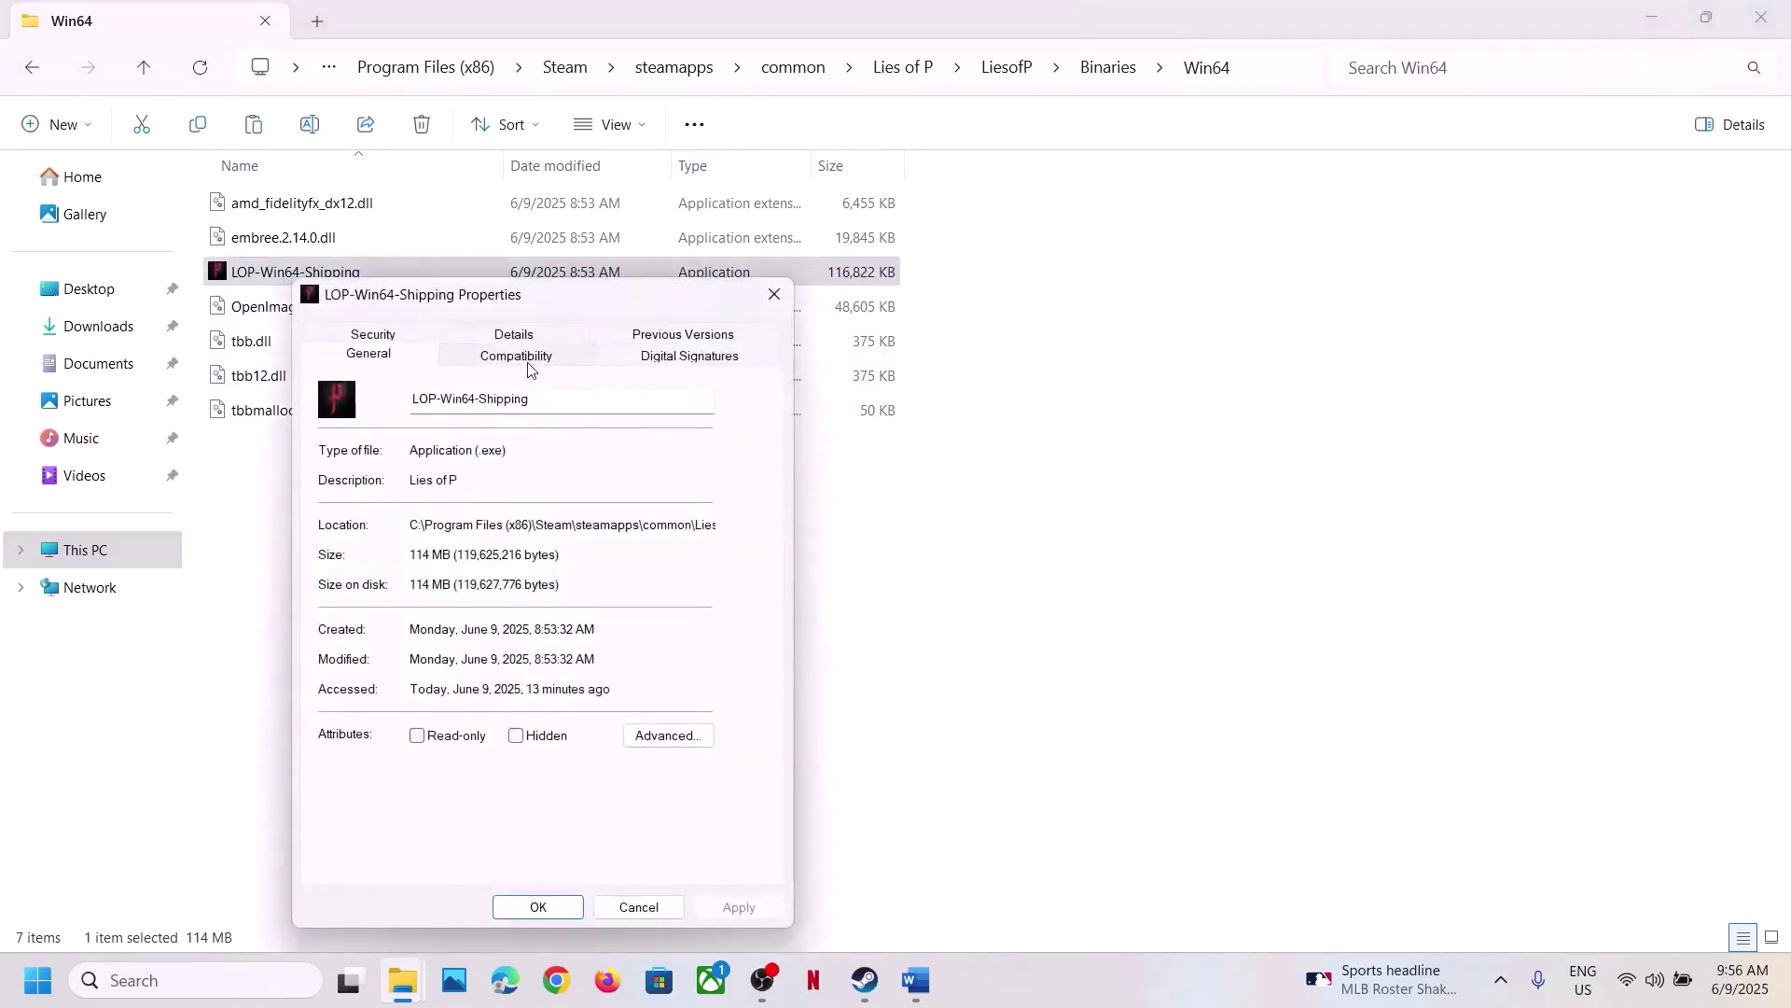
{"action": "left_click", "coordinate": [528, 358]}
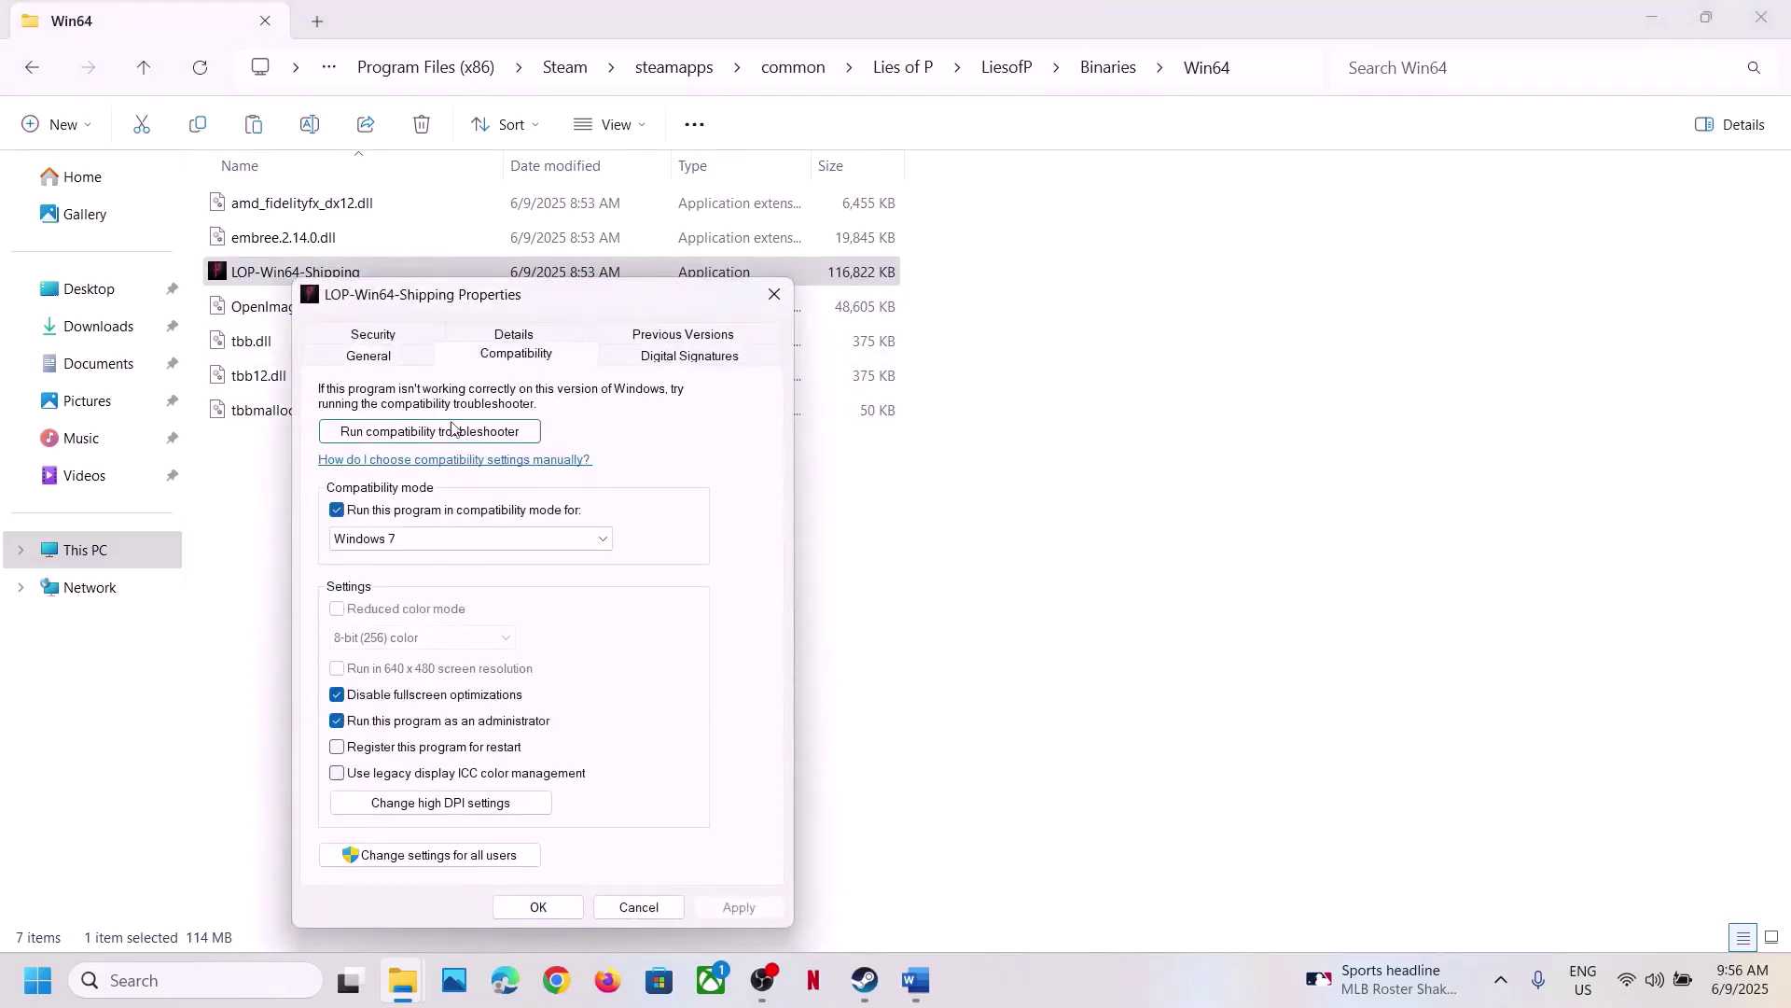
{"action": "left_click", "coordinate": [339, 512]}
{"action": "left_click", "coordinate": [339, 698]}
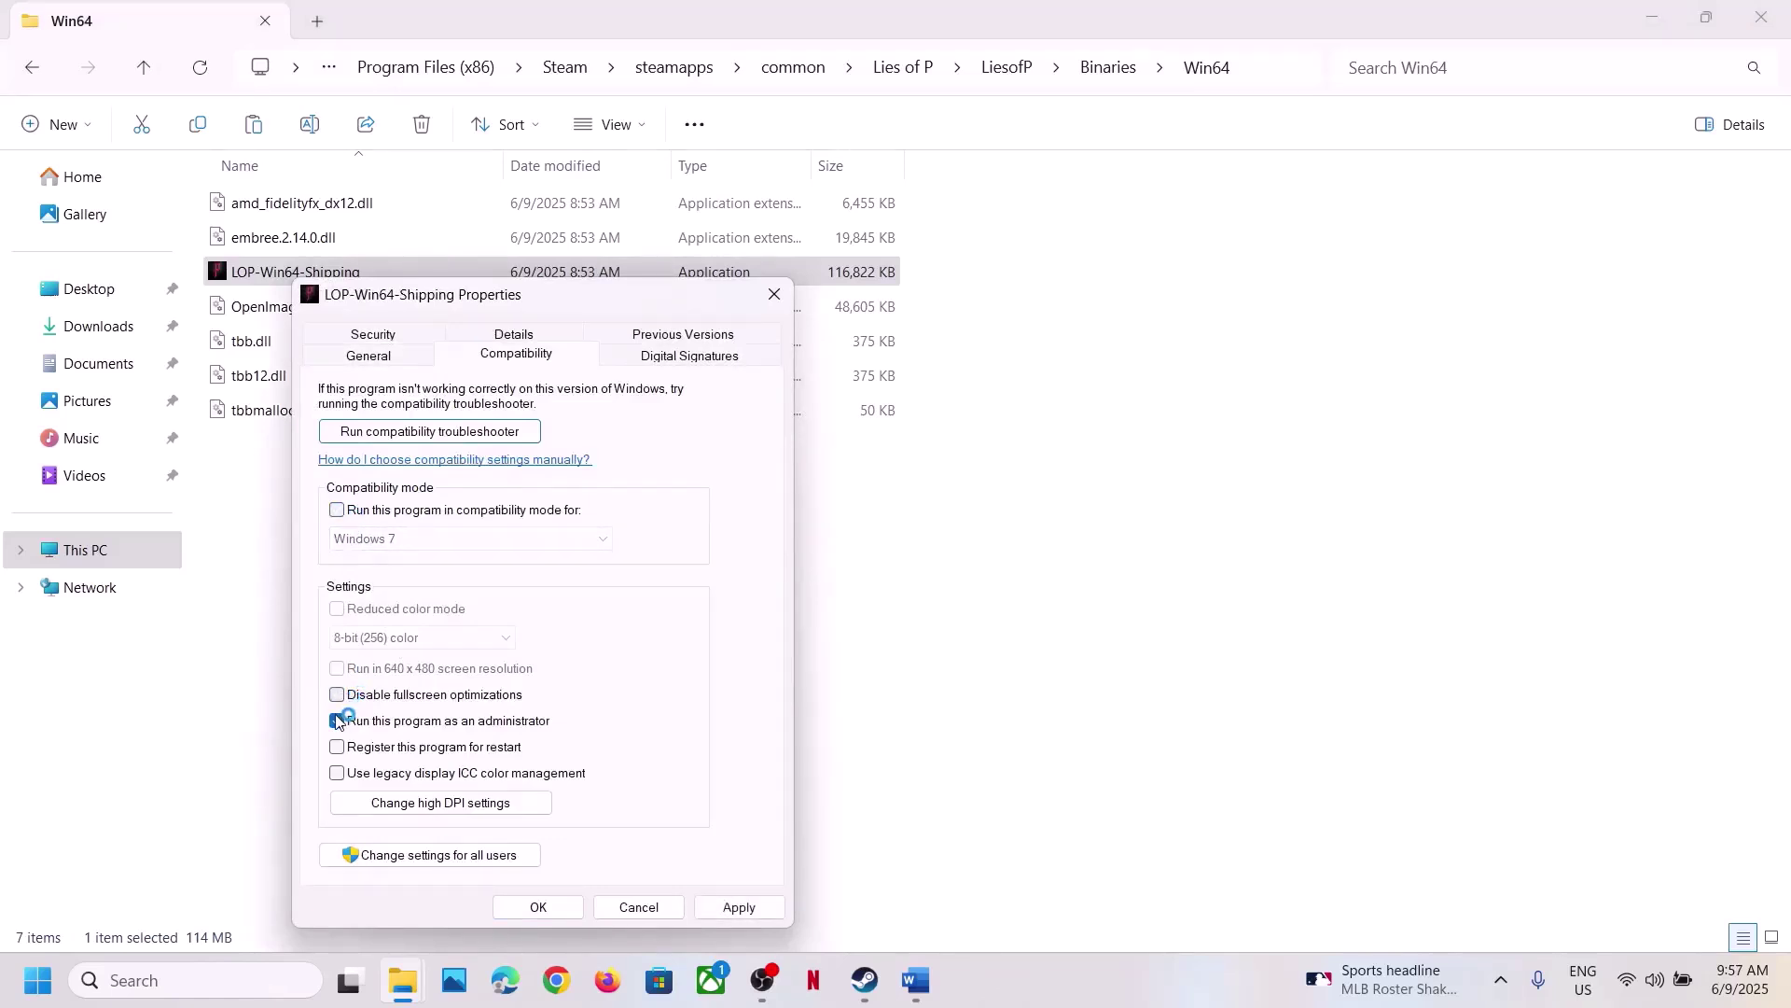
{"action": "left_click", "coordinate": [338, 721]}
{"action": "left_click", "coordinate": [737, 907]}
{"action": "left_click", "coordinate": [571, 907]}
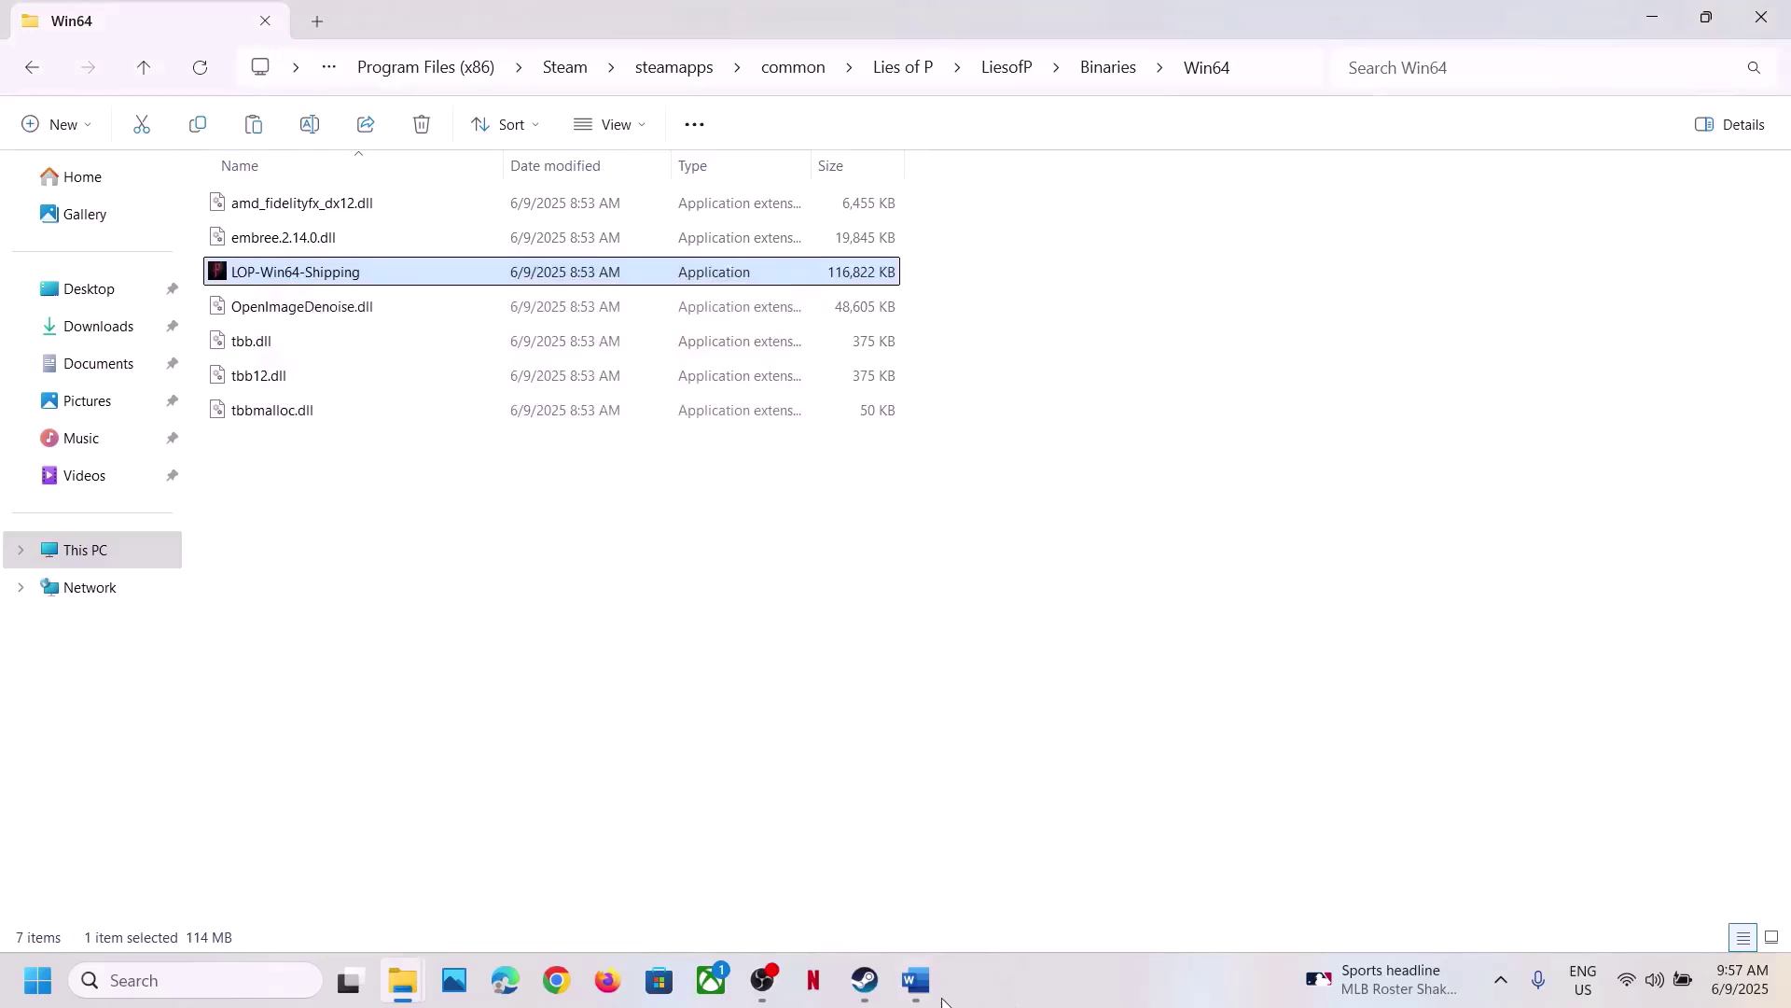
- Switch to the Word notes and highlight Step 5 on removing mods and the config folder instruction in Step 6
{"action": "left_click", "coordinate": [941, 999]}
{"action": "scroll", "coordinate": [833, 737], "scroll_direction": "down", "scroll_amount": 3}
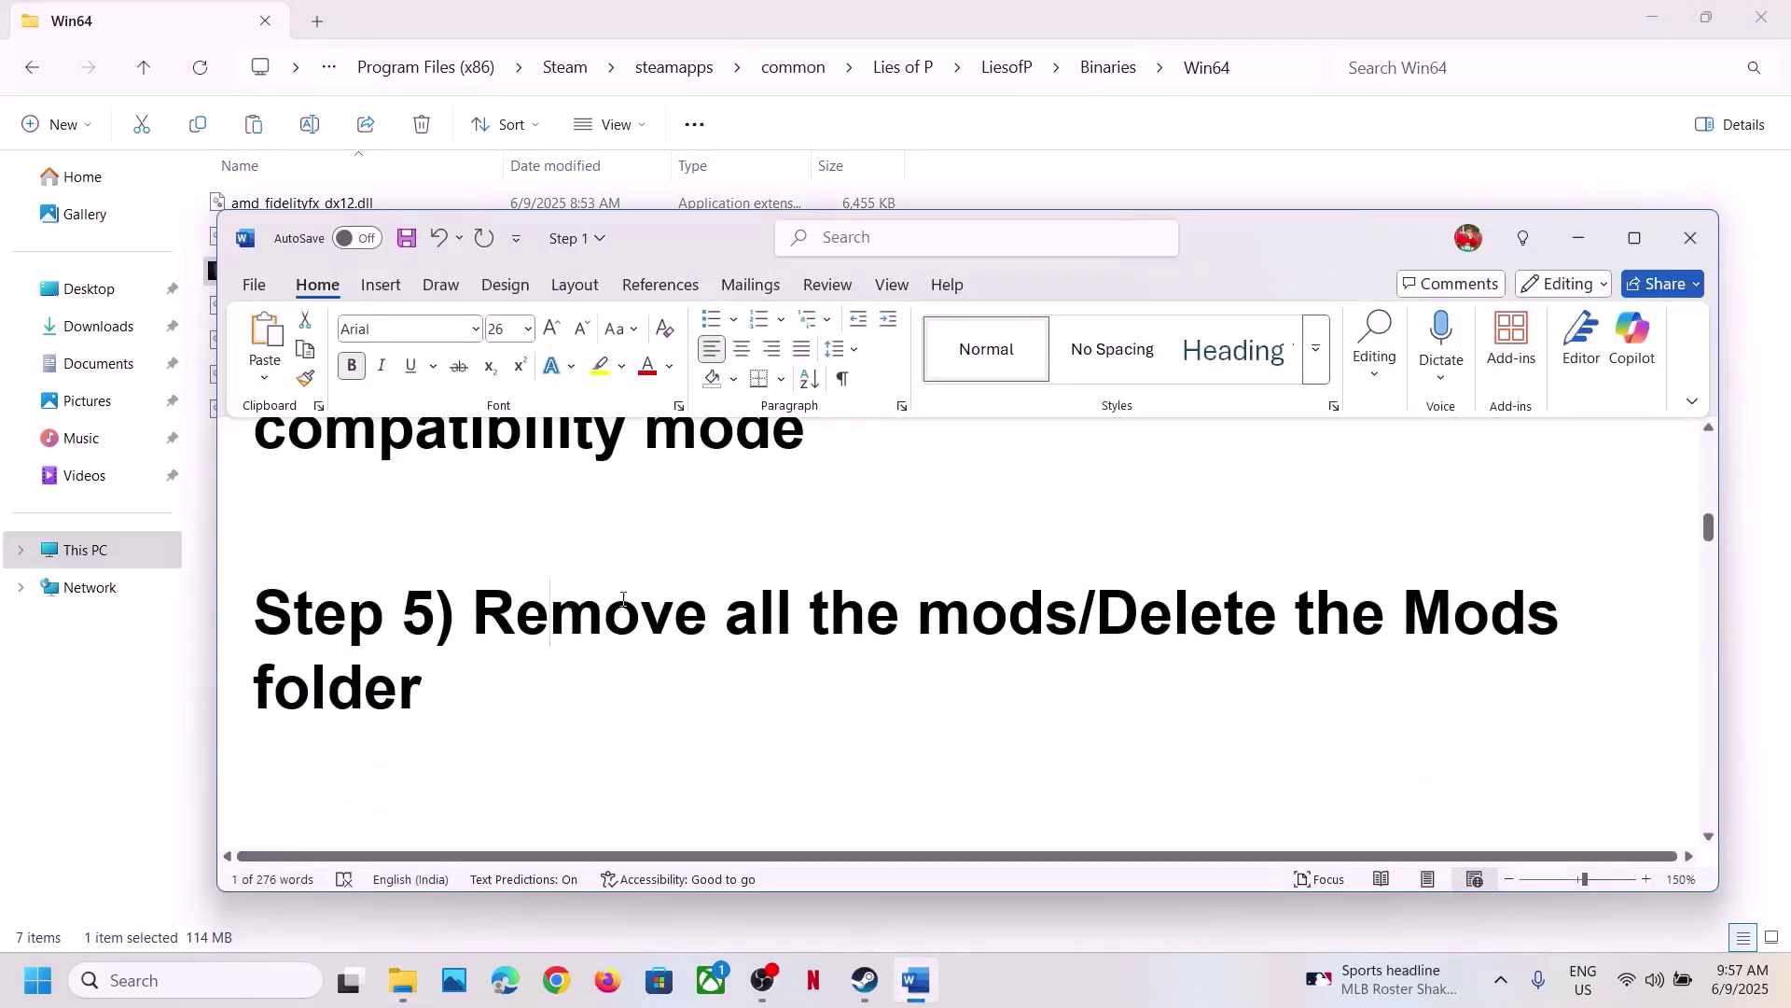
{"action": "left_click_drag", "start_coordinate": [623, 600], "coordinate": [1014, 602]}
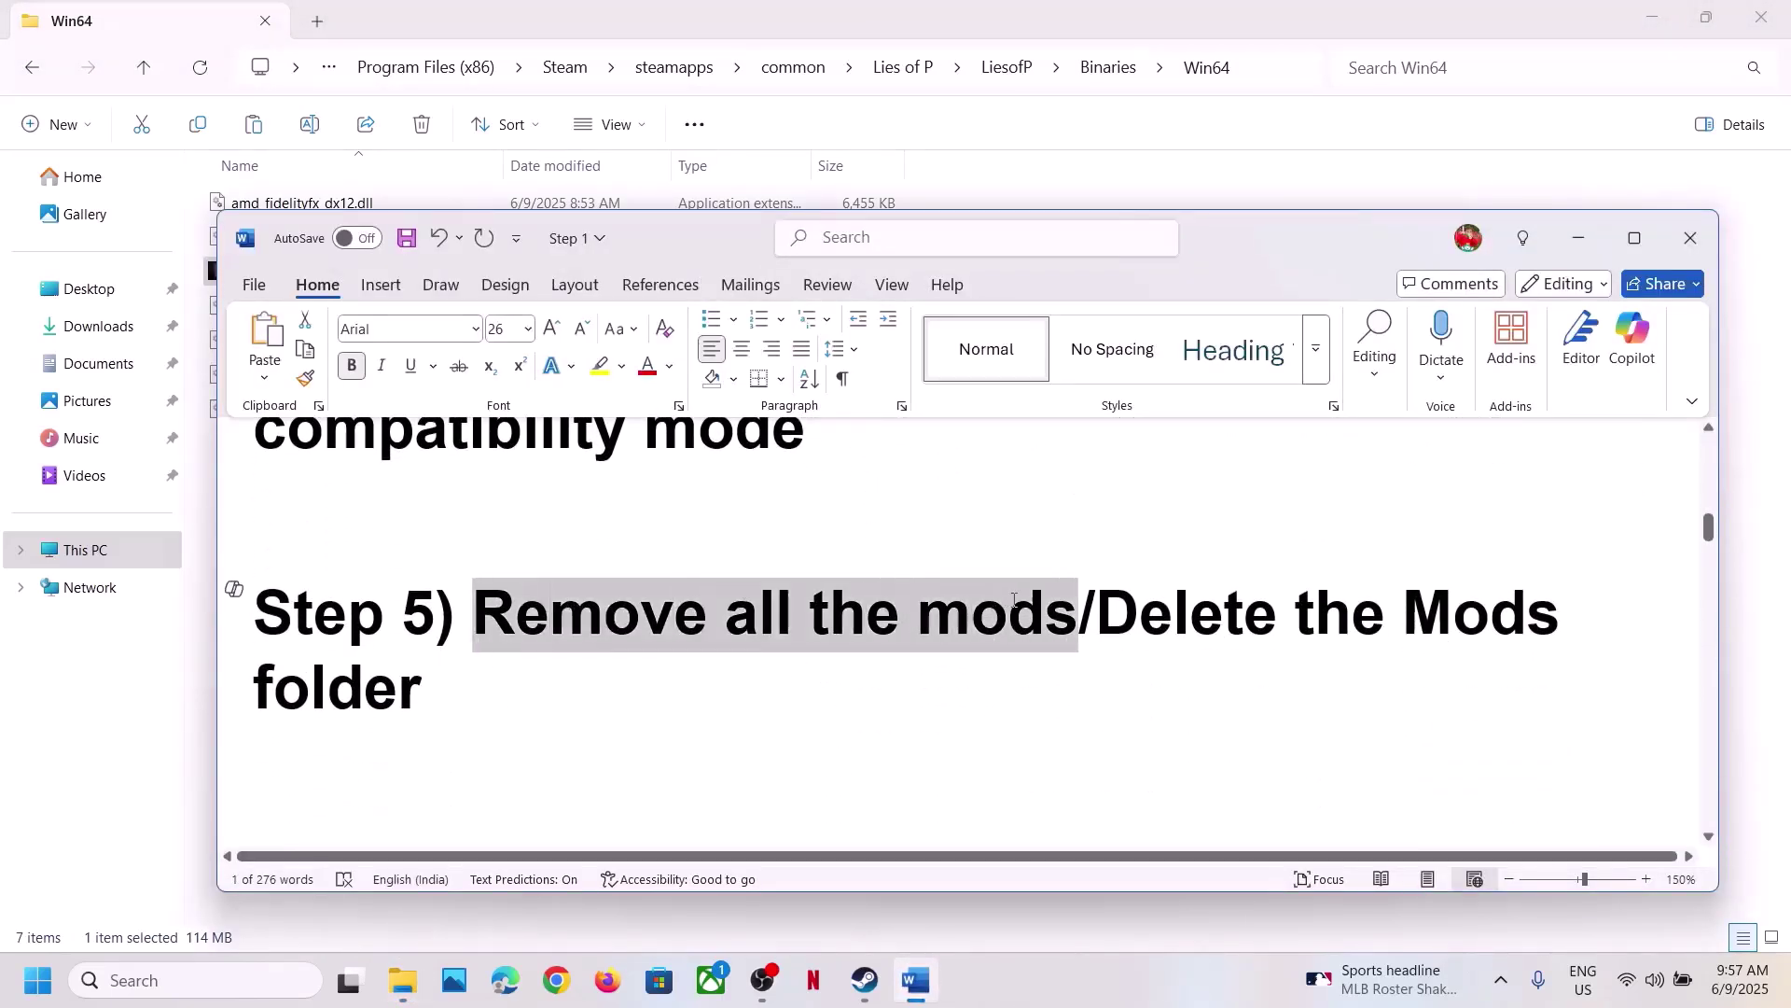
{"action": "triple_click", "coordinate": [438, 675]}
{"action": "scroll", "coordinate": [316, 598], "scroll_direction": "down", "scroll_amount": 3}
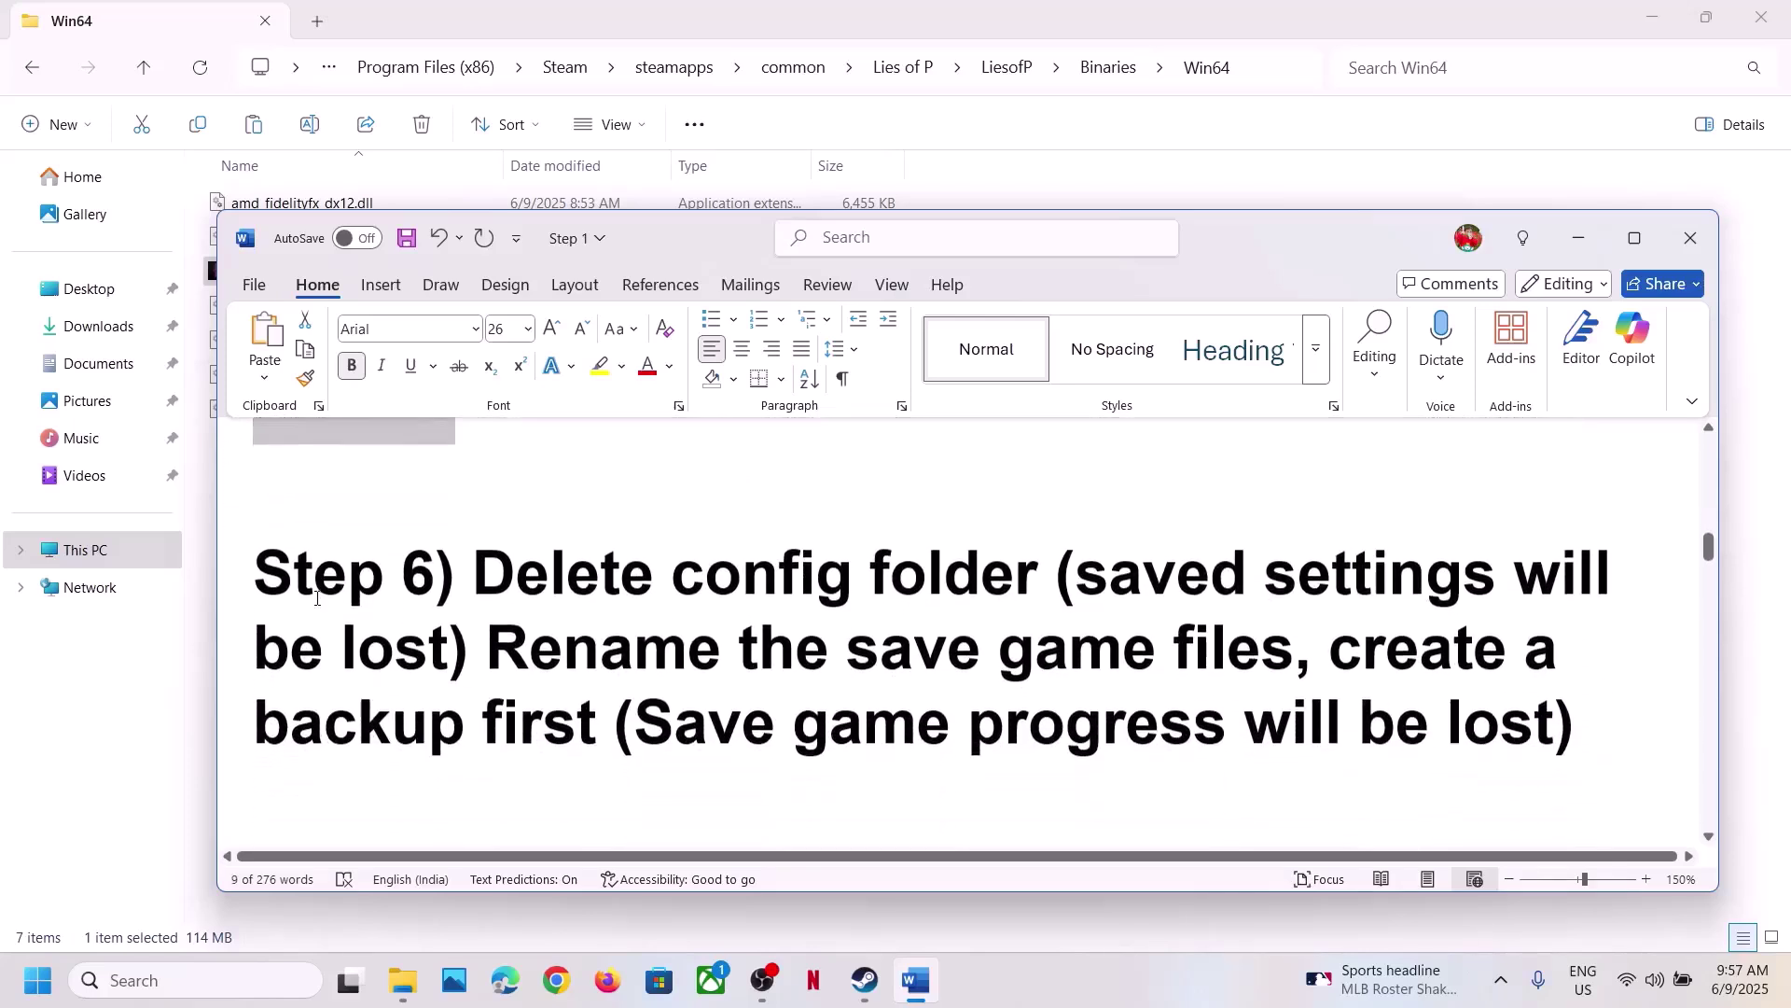
{"action": "left_click_drag", "start_coordinate": [478, 583], "coordinate": [1362, 594]}
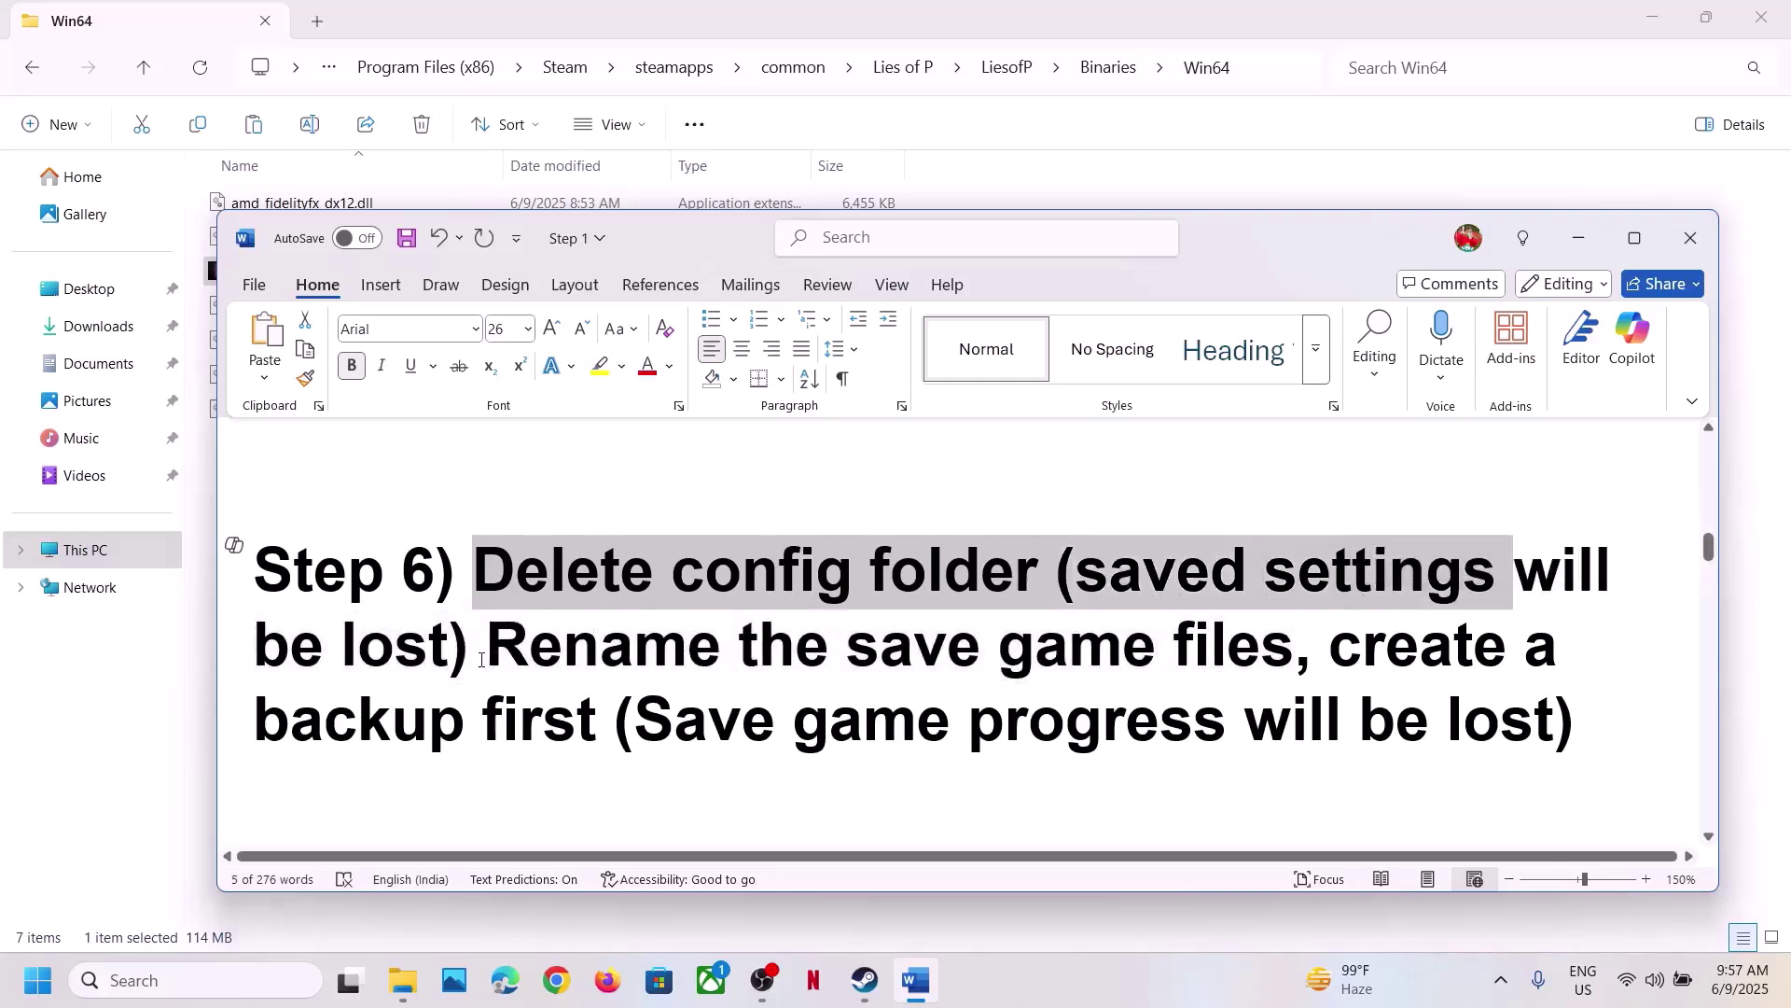
{"action": "left_click_drag", "start_coordinate": [481, 660], "coordinate": [483, 660]}
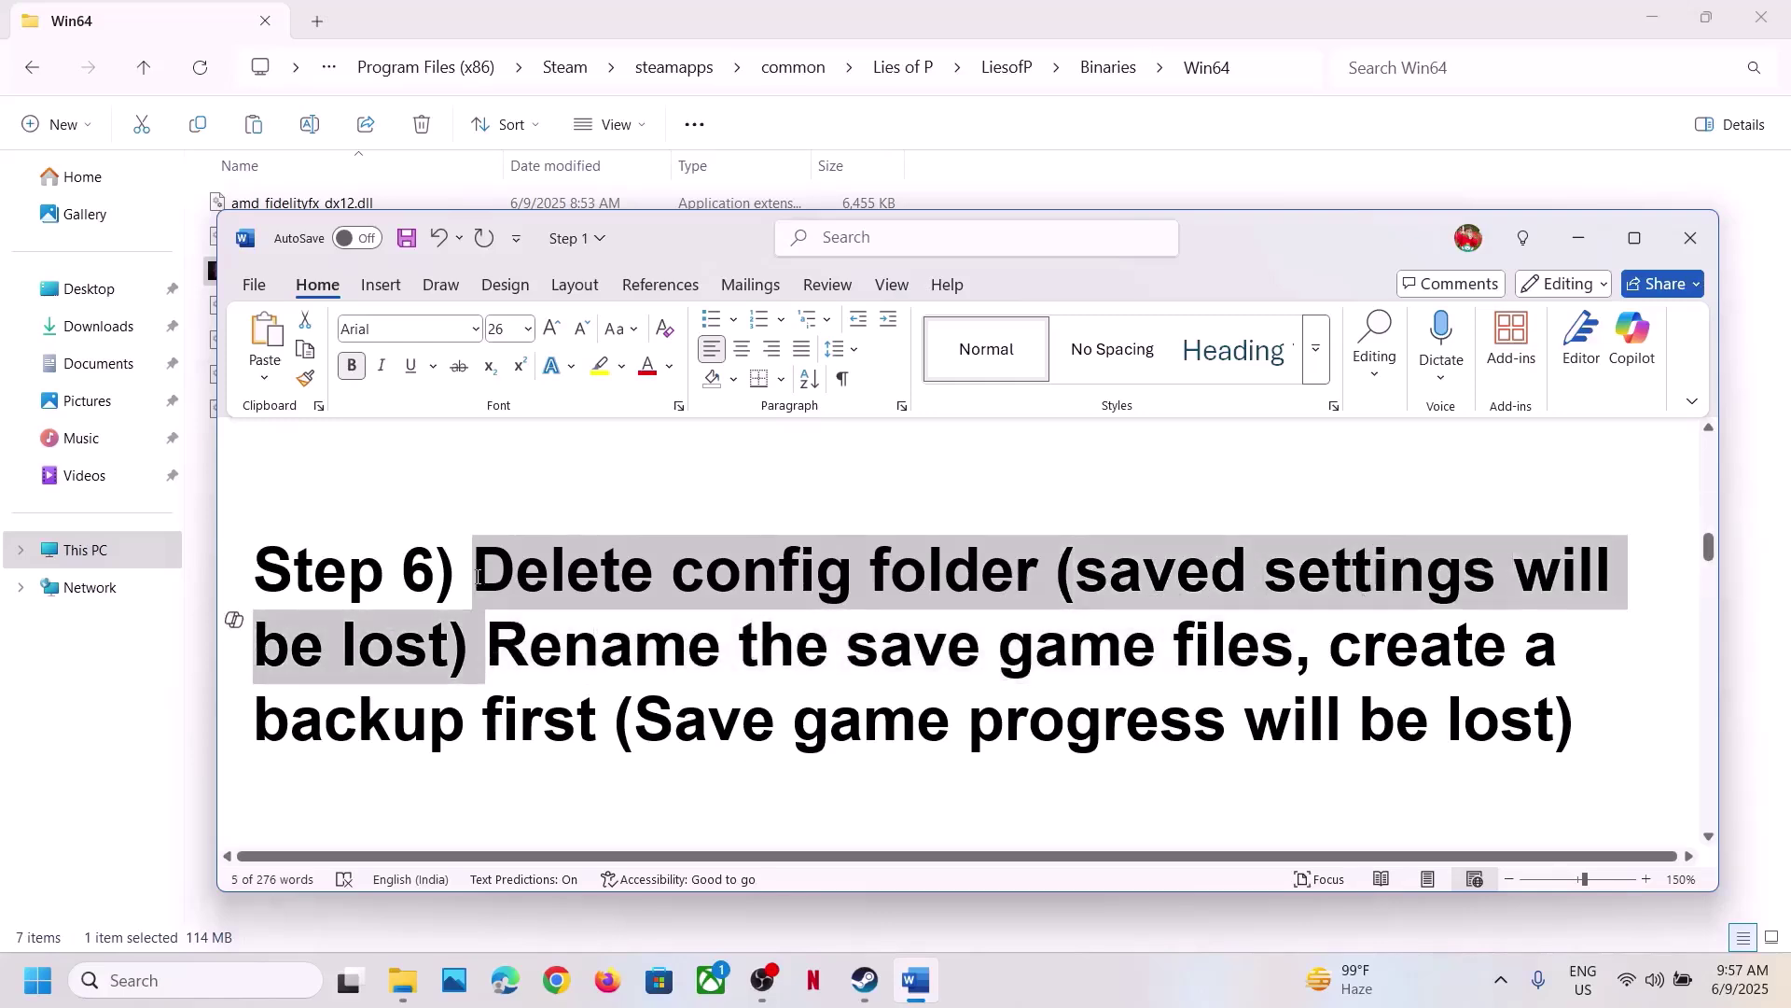
- Switch to Steam, browse the local files of Lies of P and open the Saved folder inside LiesofP
{"action": "left_click", "coordinate": [860, 978]}
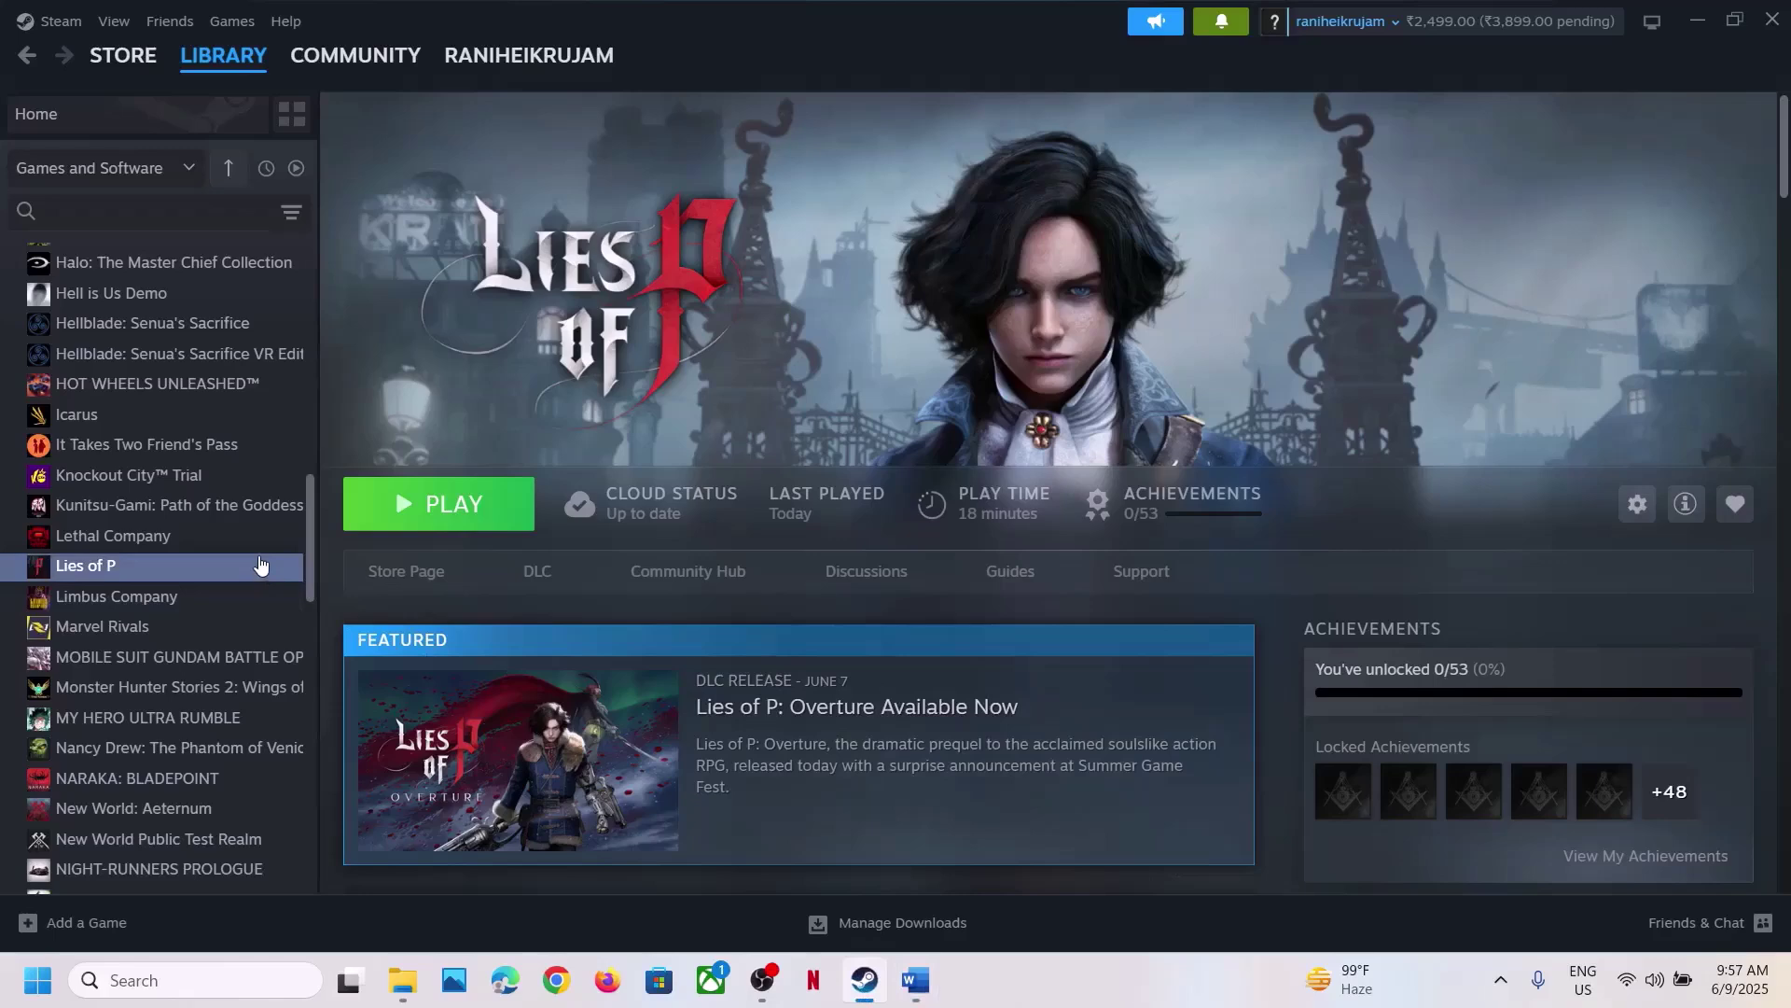
{"action": "right_click", "coordinate": [260, 564]}
{"action": "mouse_move", "coordinate": [351, 698]}
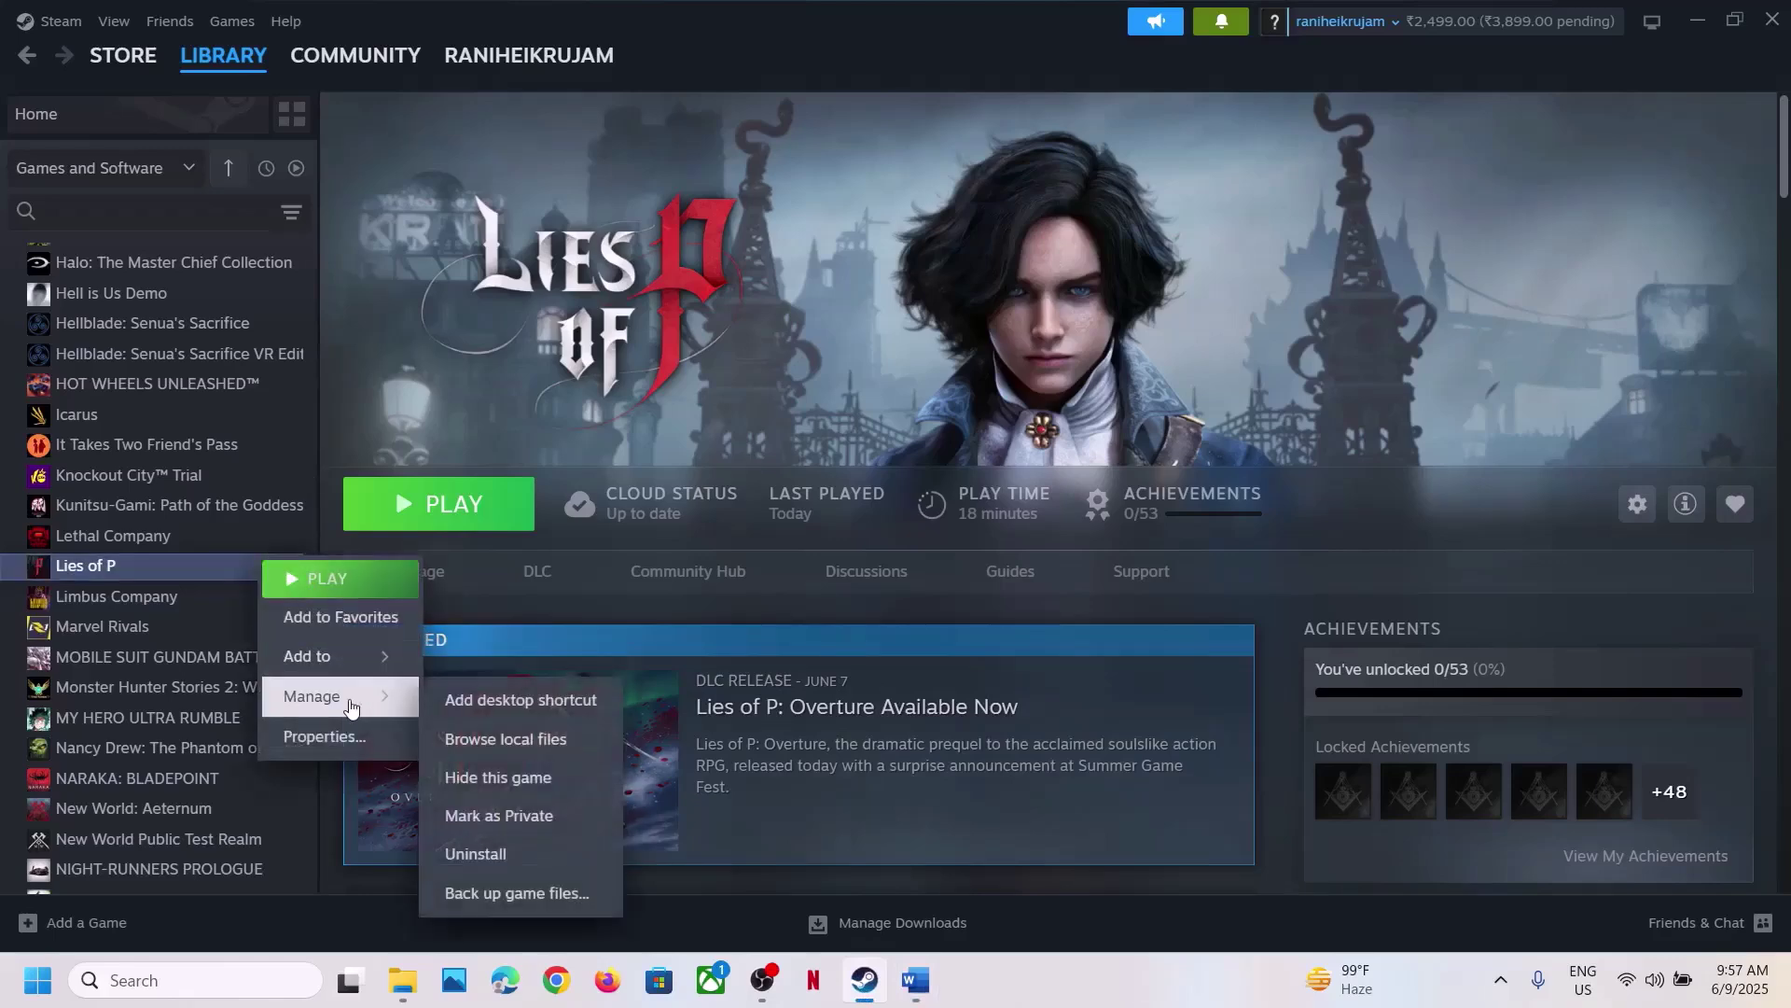
{"action": "left_click", "coordinate": [538, 740]}
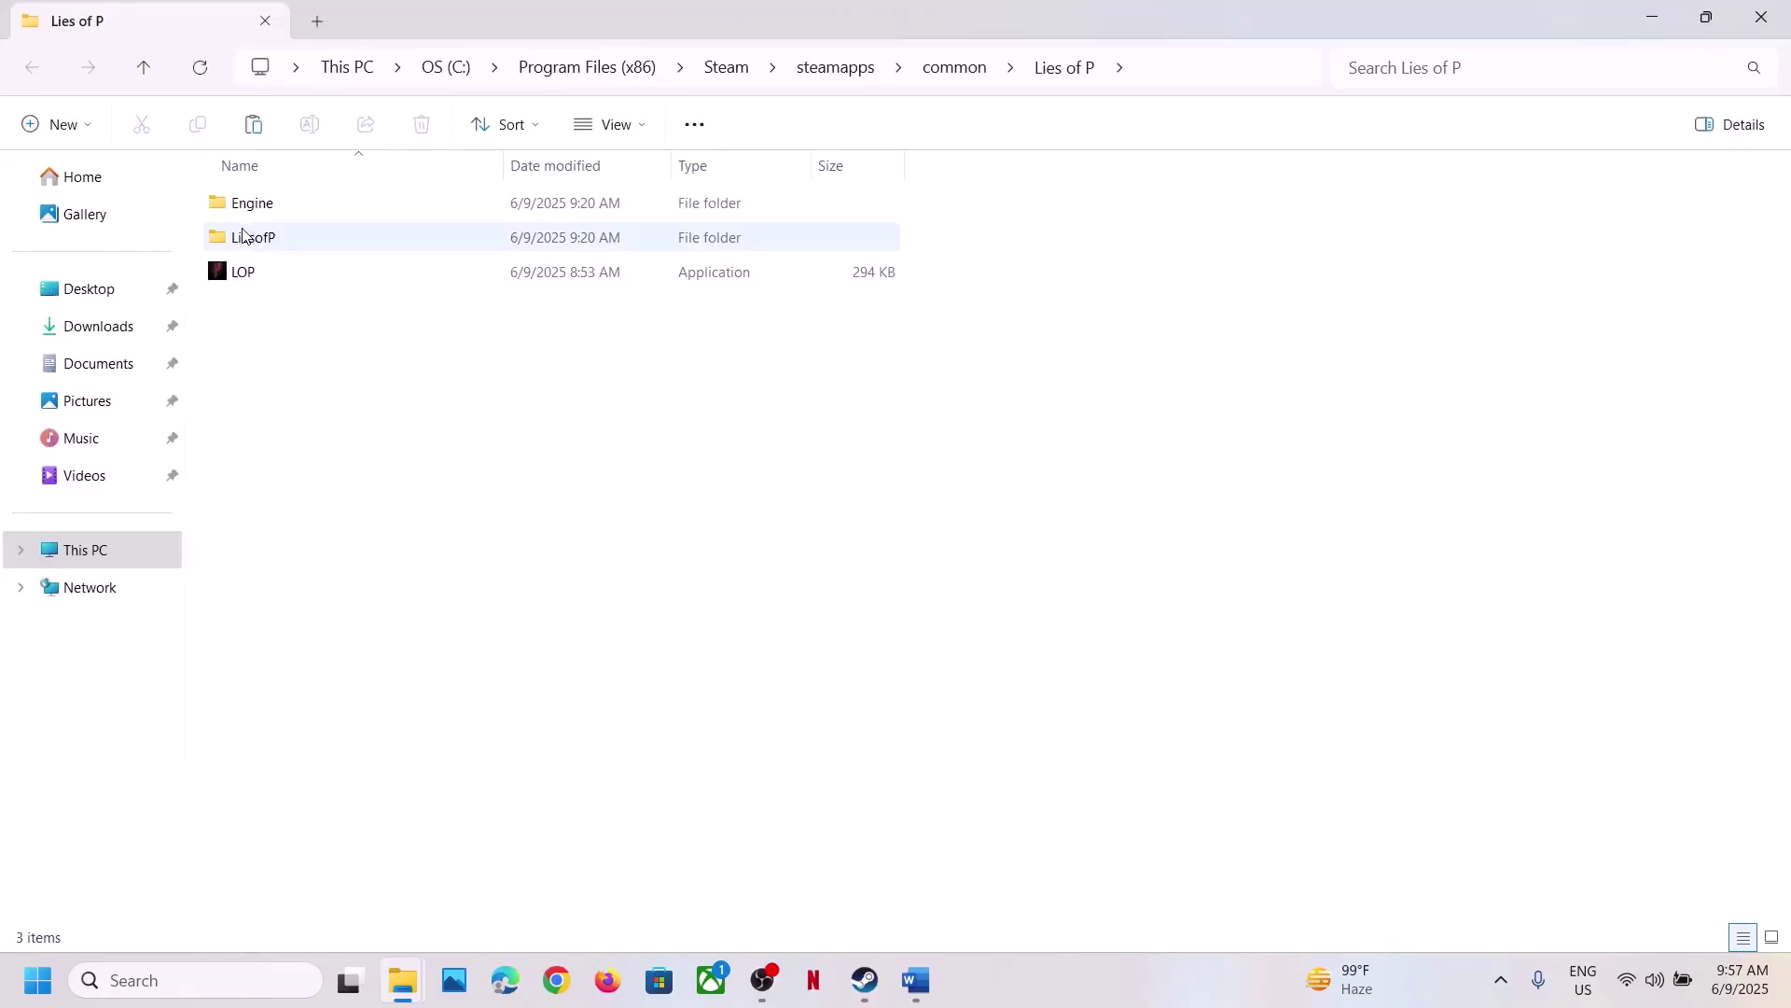
{"action": "double_click", "coordinate": [244, 235]}
{"action": "double_click", "coordinate": [299, 274]}
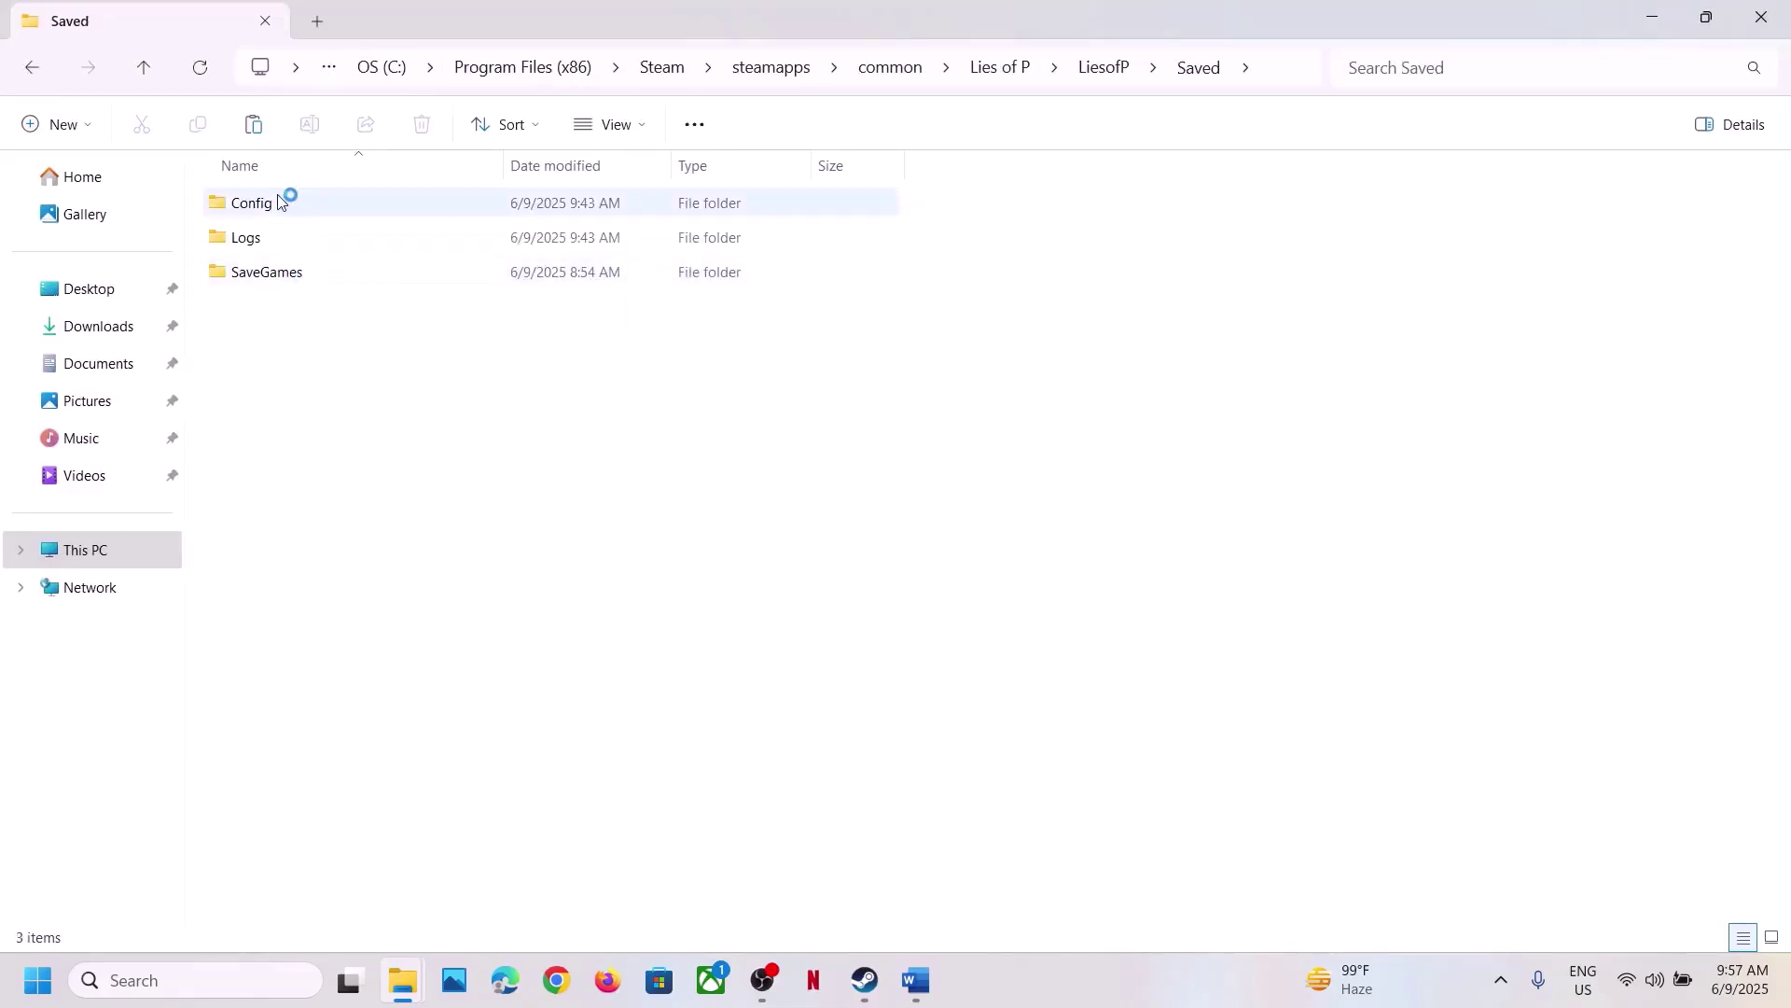
- Copy the Config folder to the desktop as a backup and move the copy away from the other icons
{"action": "left_click", "coordinate": [253, 205]}
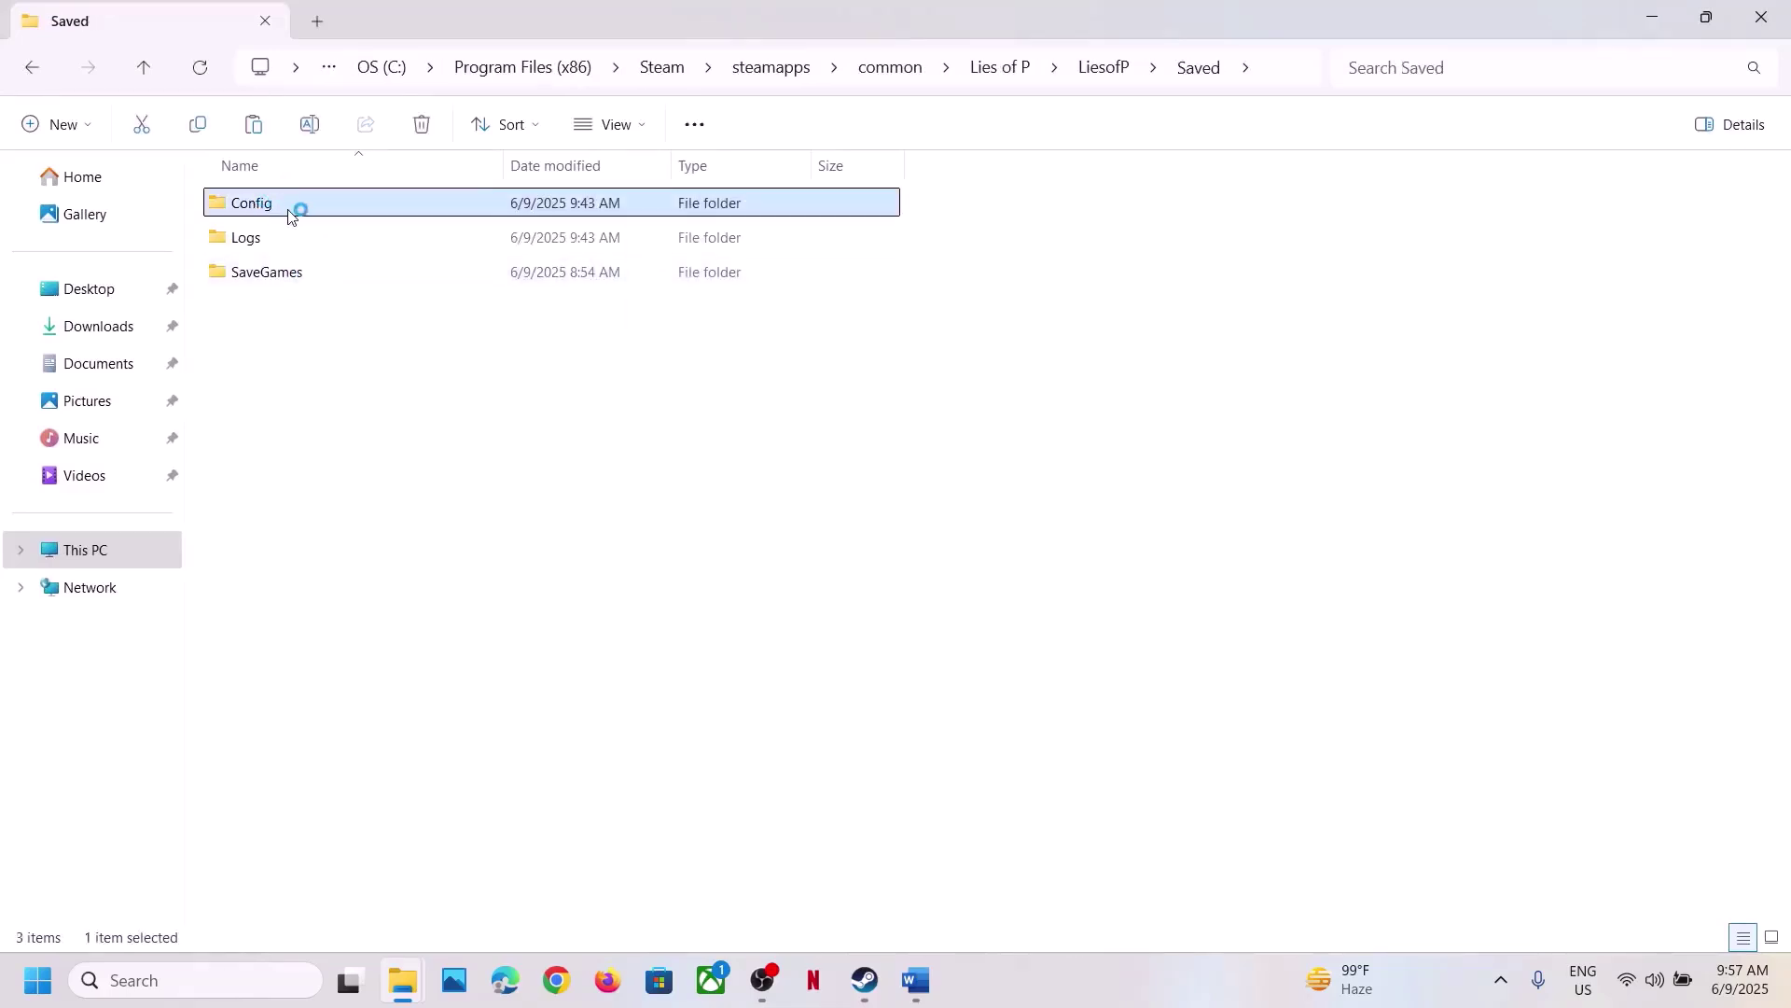
{"action": "right_click", "coordinate": [289, 216]}
{"action": "left_click", "coordinate": [408, 263]}
{"action": "key", "text": "super+d"}
{"action": "key", "text": "ctrl+v"}
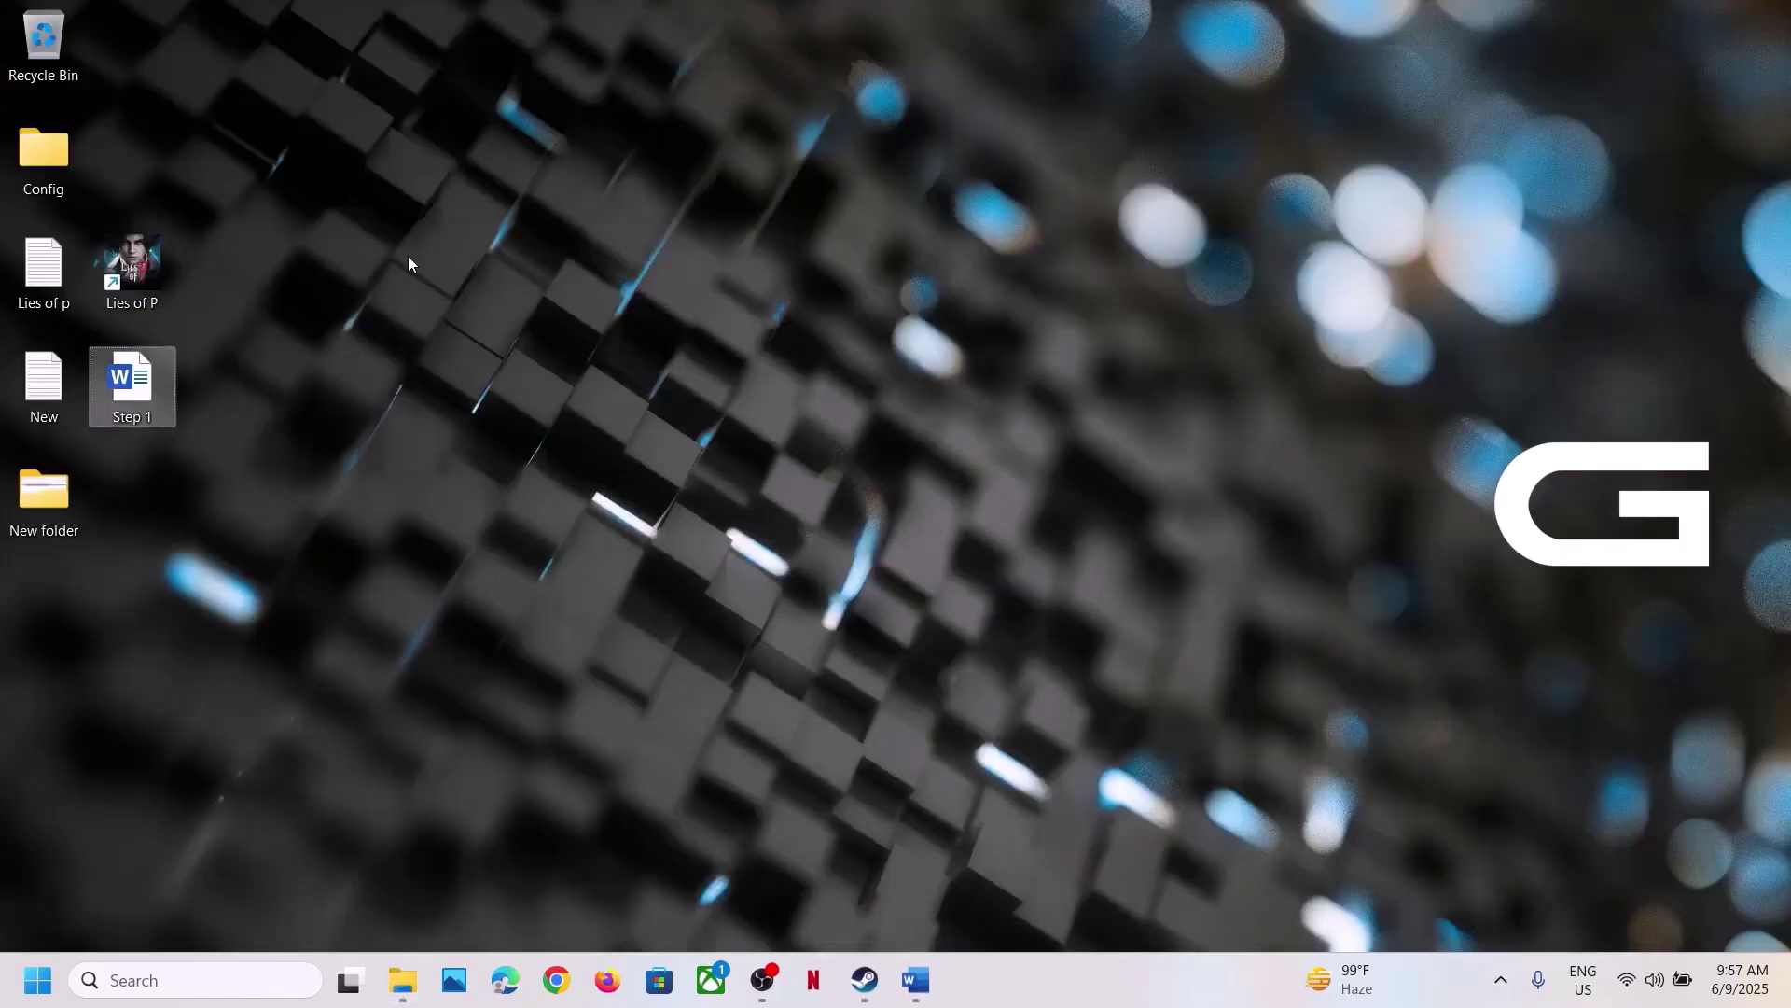
{"action": "left_click_drag", "start_coordinate": [52, 174], "coordinate": [715, 388]}
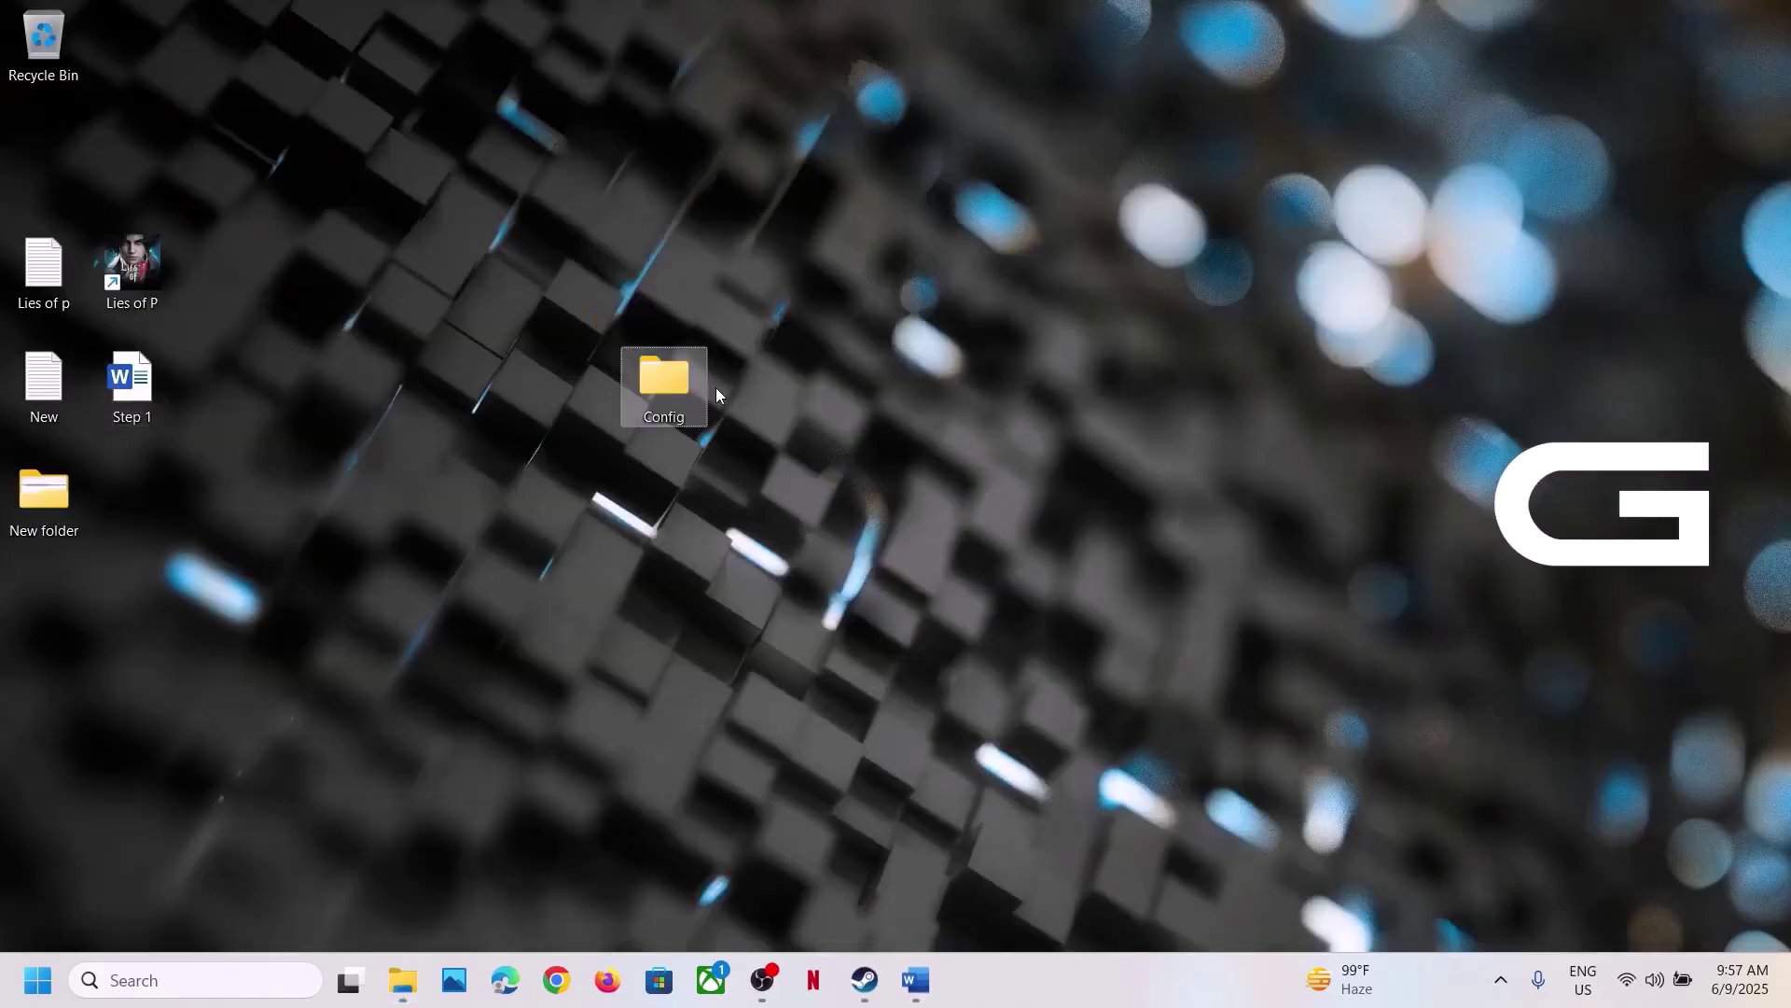
{"action": "left_click", "coordinate": [792, 587]}
- Return to the File Explorer window showing the game's Saved folder
{"action": "key", "text": "alt+Tab"}
{"action": "left_click", "coordinate": [912, 371]}
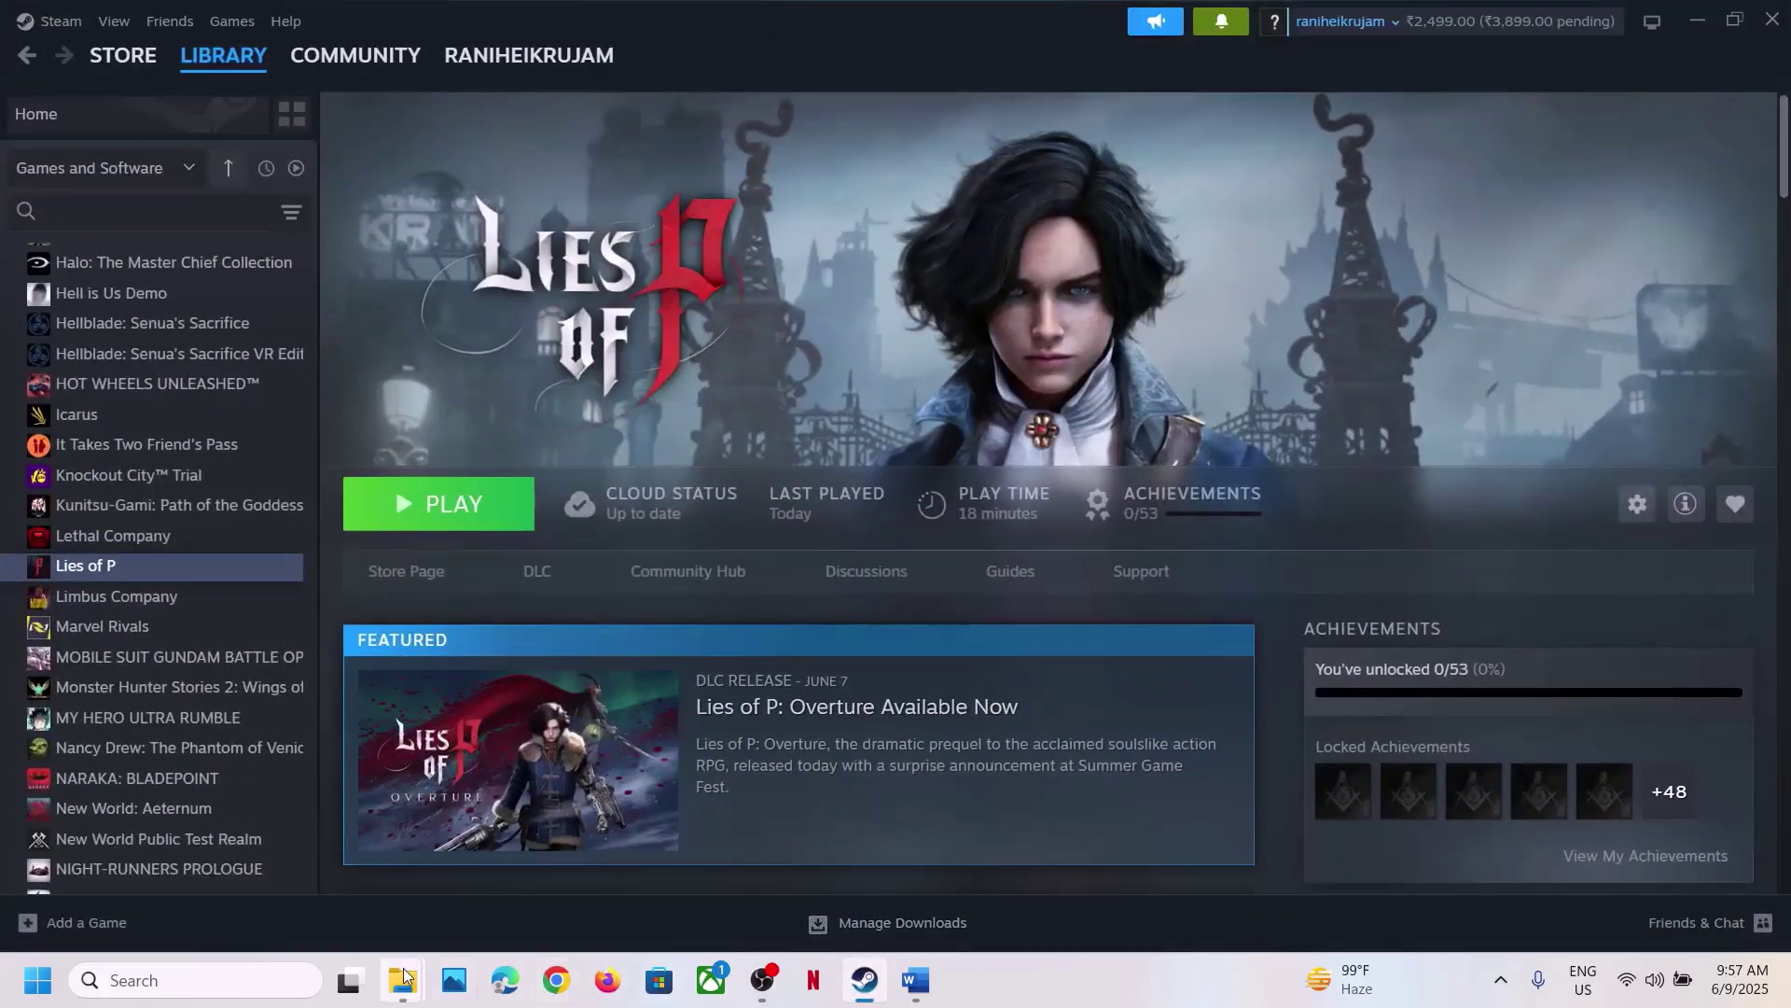
{"action": "mouse_move", "coordinate": [404, 977]}
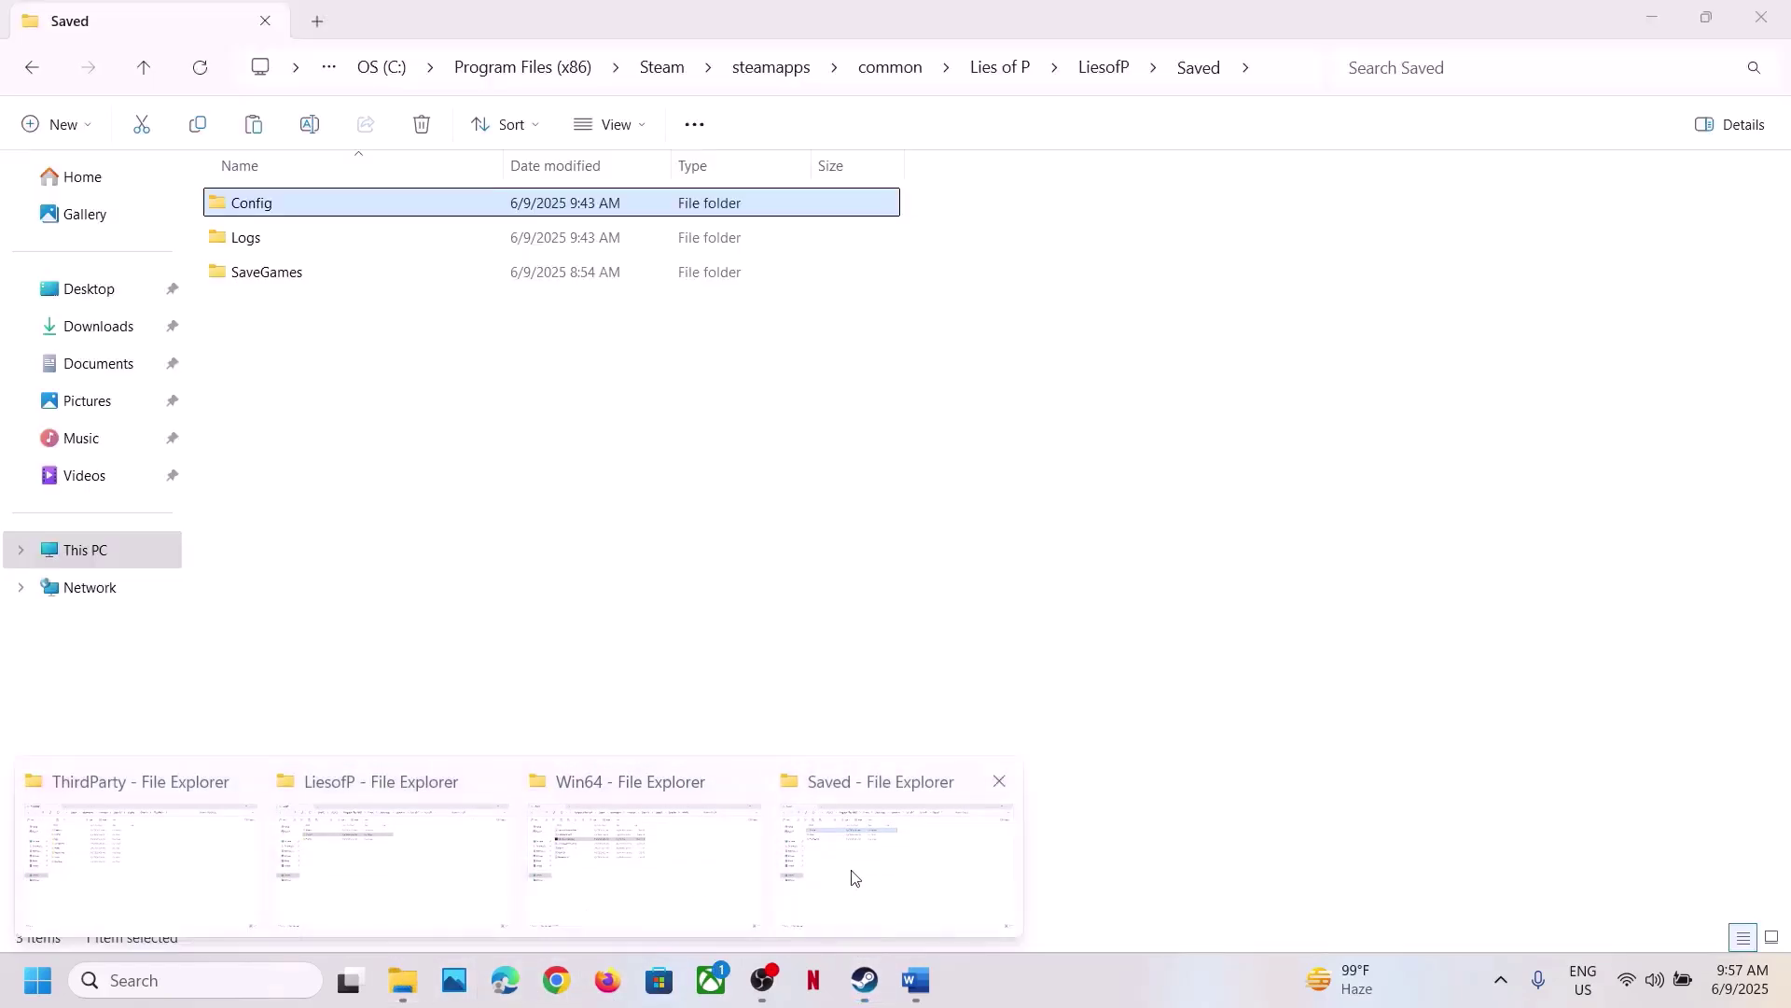
{"action": "left_click", "coordinate": [852, 874]}
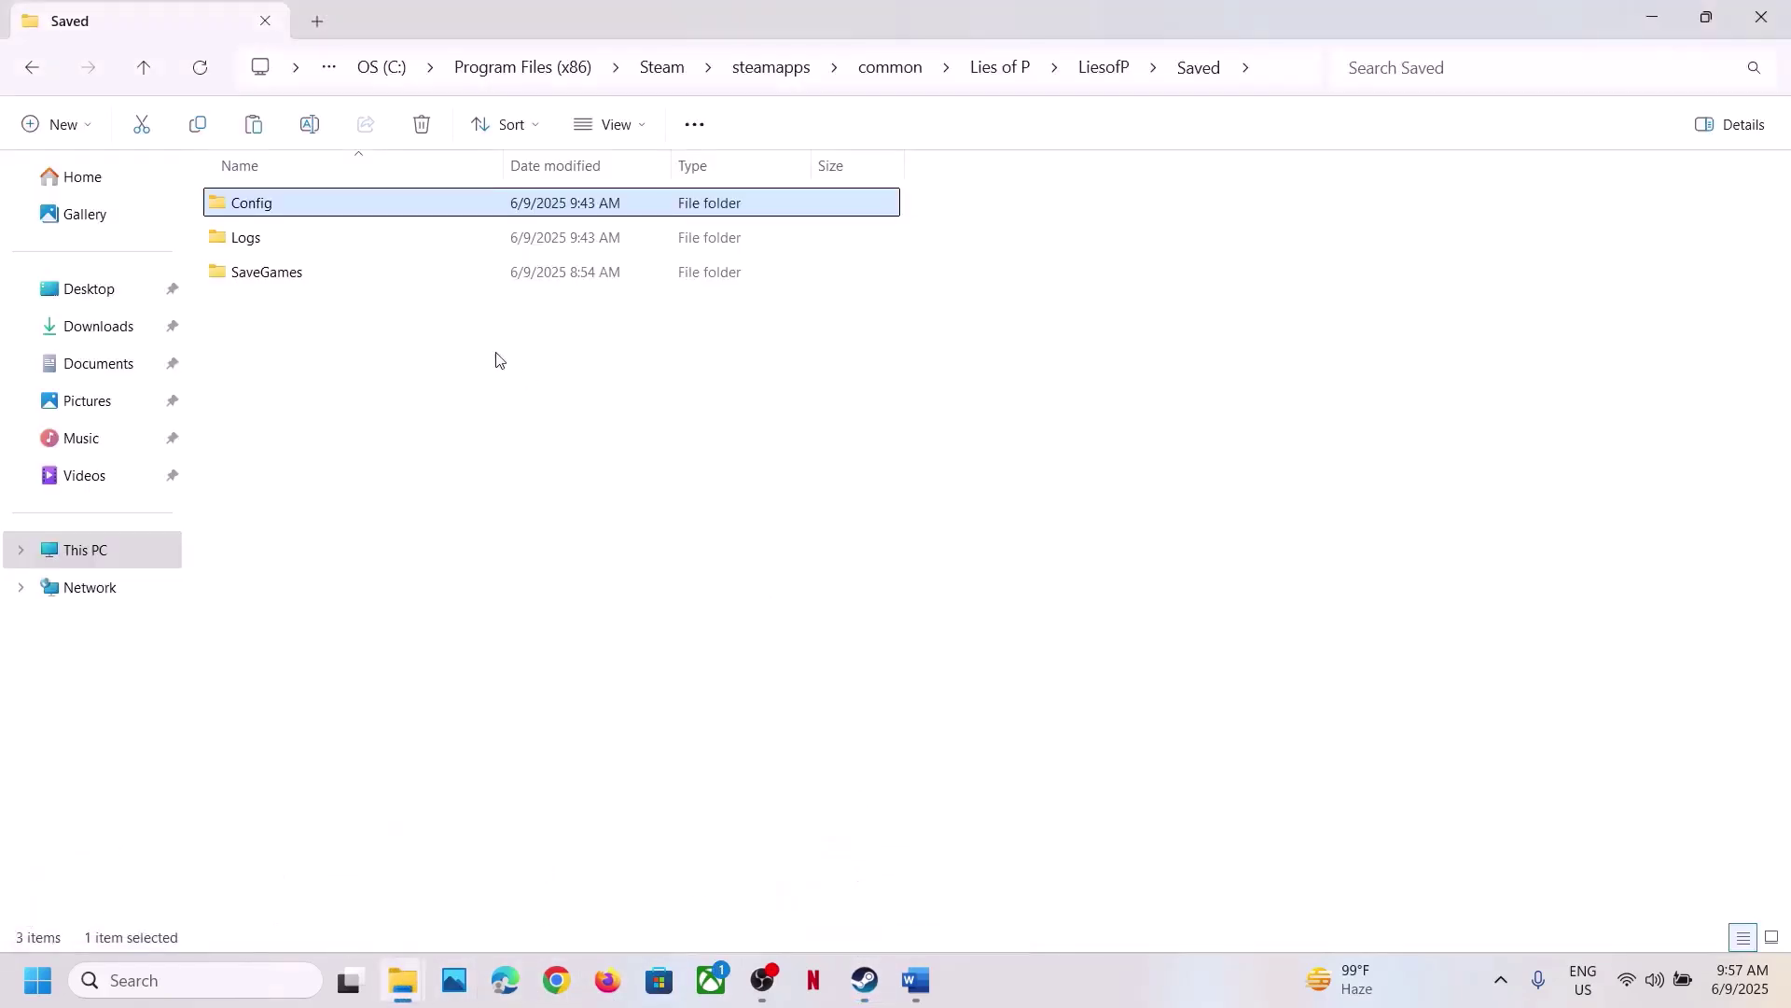
{"action": "right_click", "coordinate": [311, 213]}
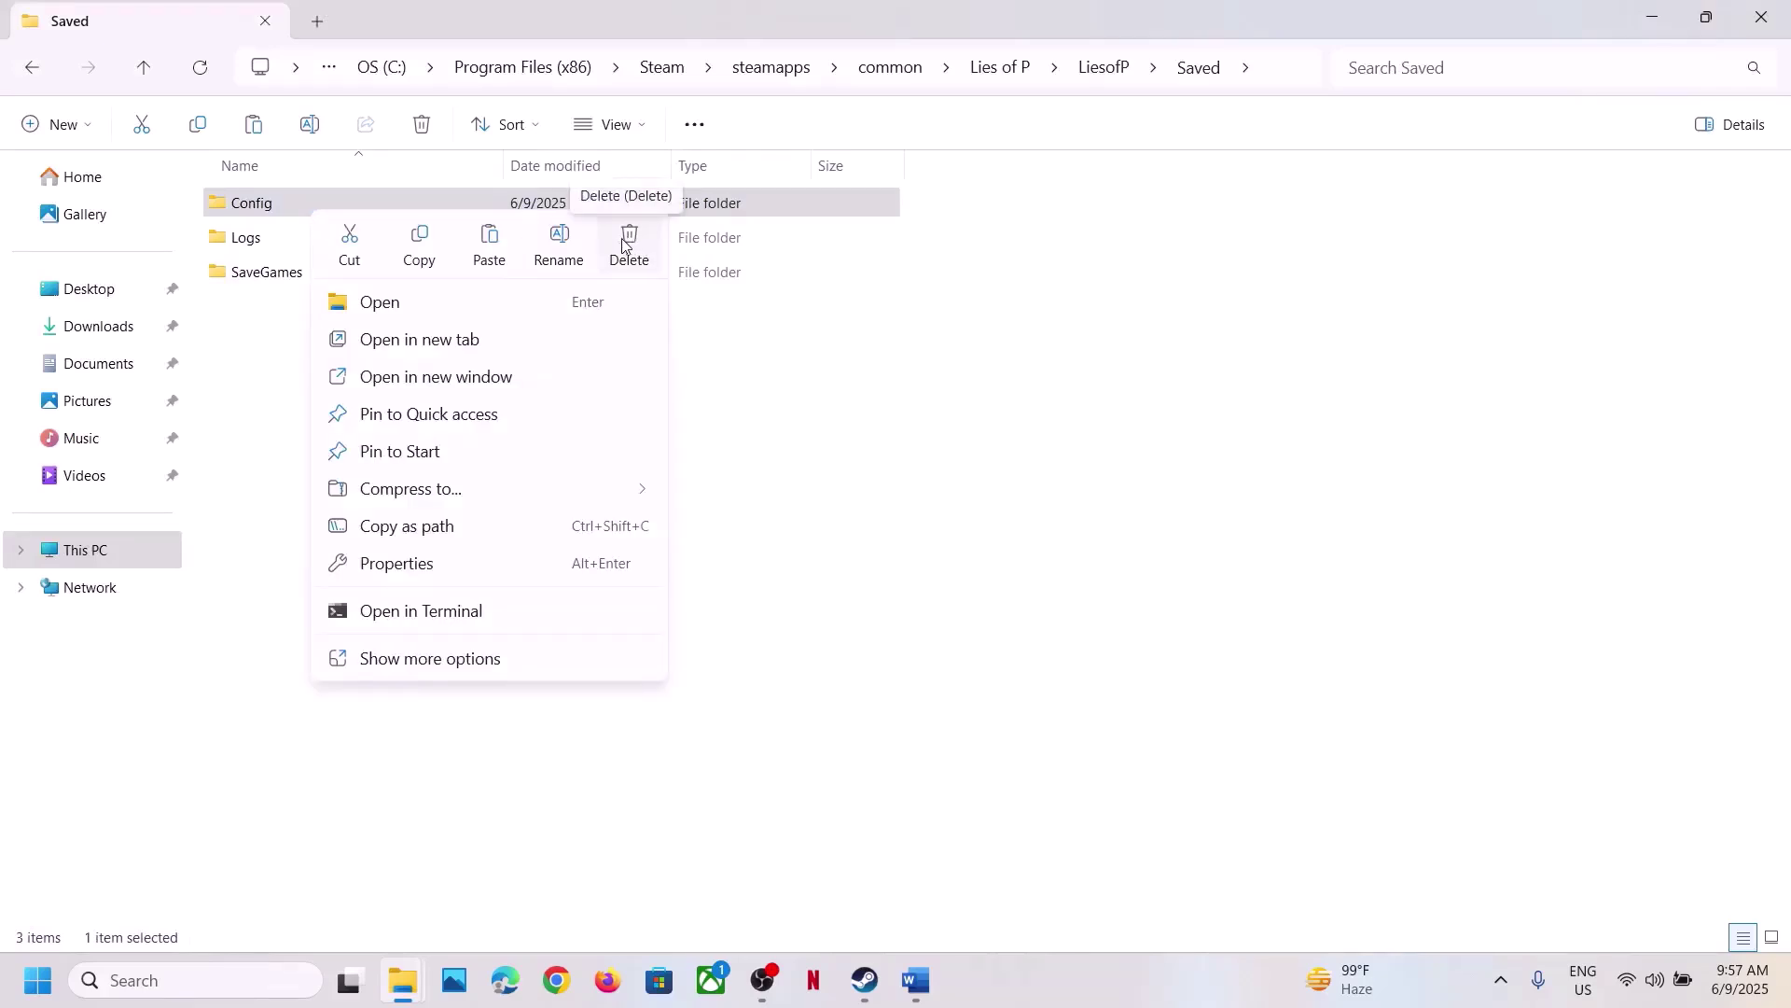
{"action": "left_click", "coordinate": [268, 444]}
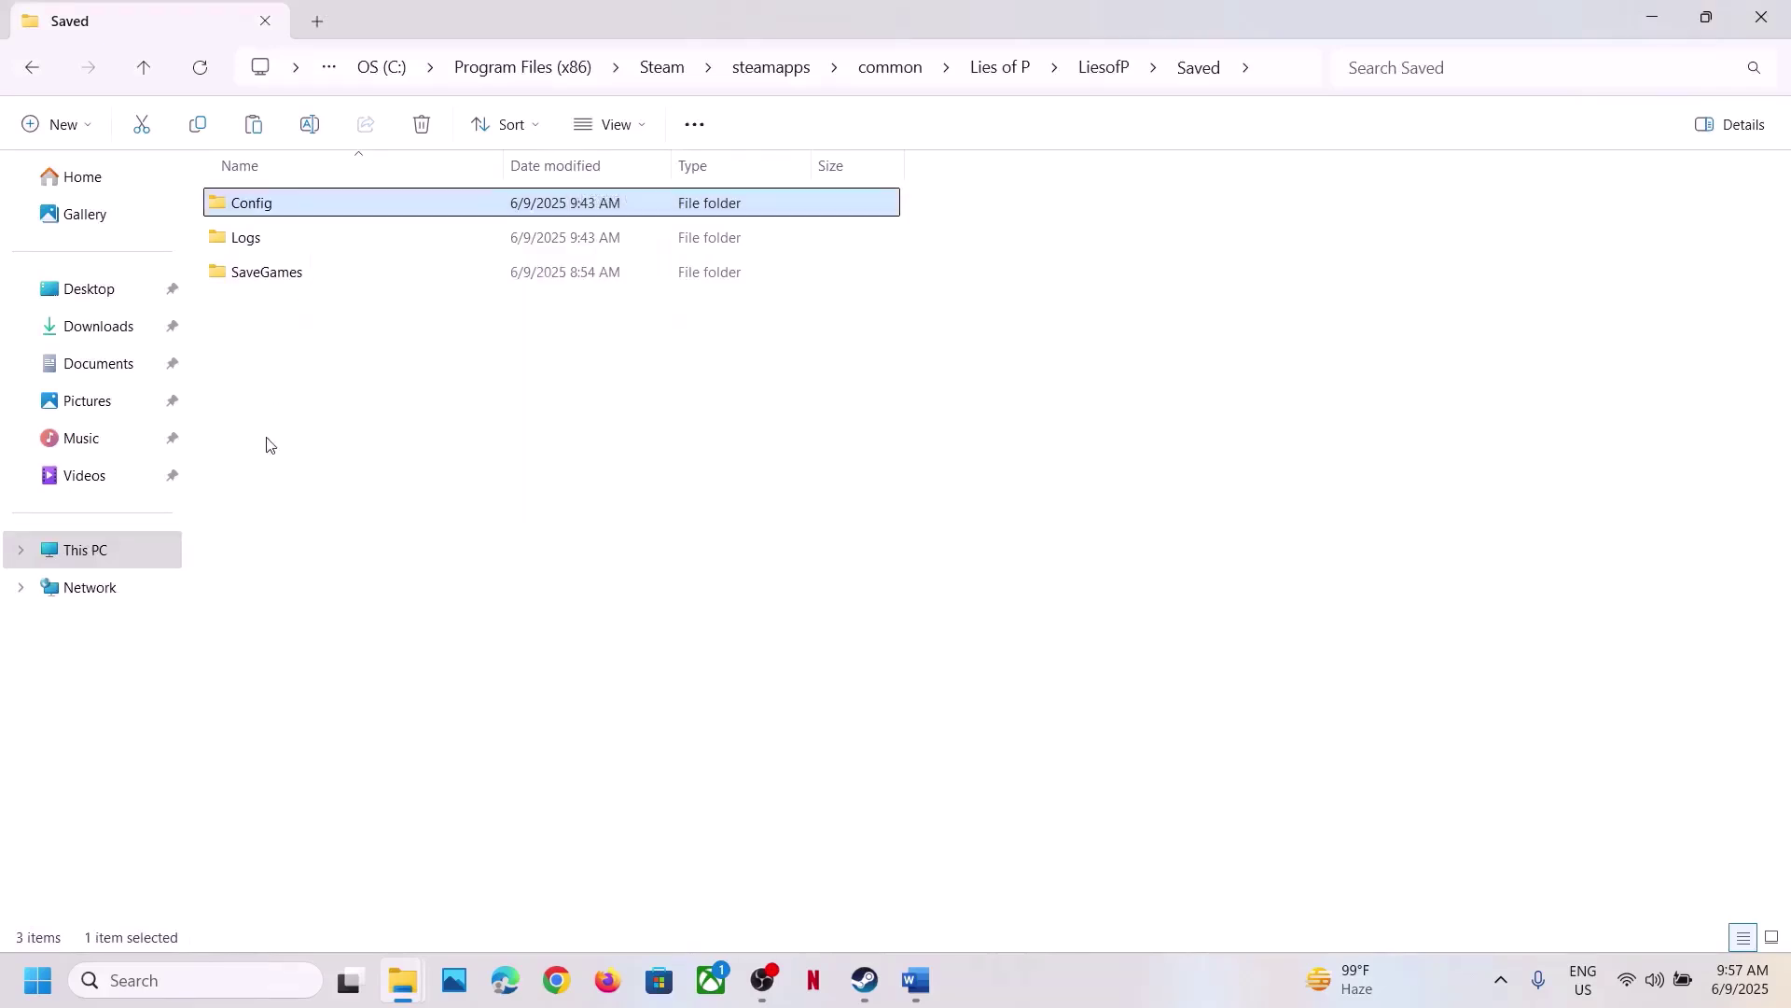
{"action": "left_click", "coordinate": [268, 444]}
- Go up to the Lies of P installation folder, reopen LiesofP and select its Saved folder
{"action": "left_click", "coordinate": [145, 68]}
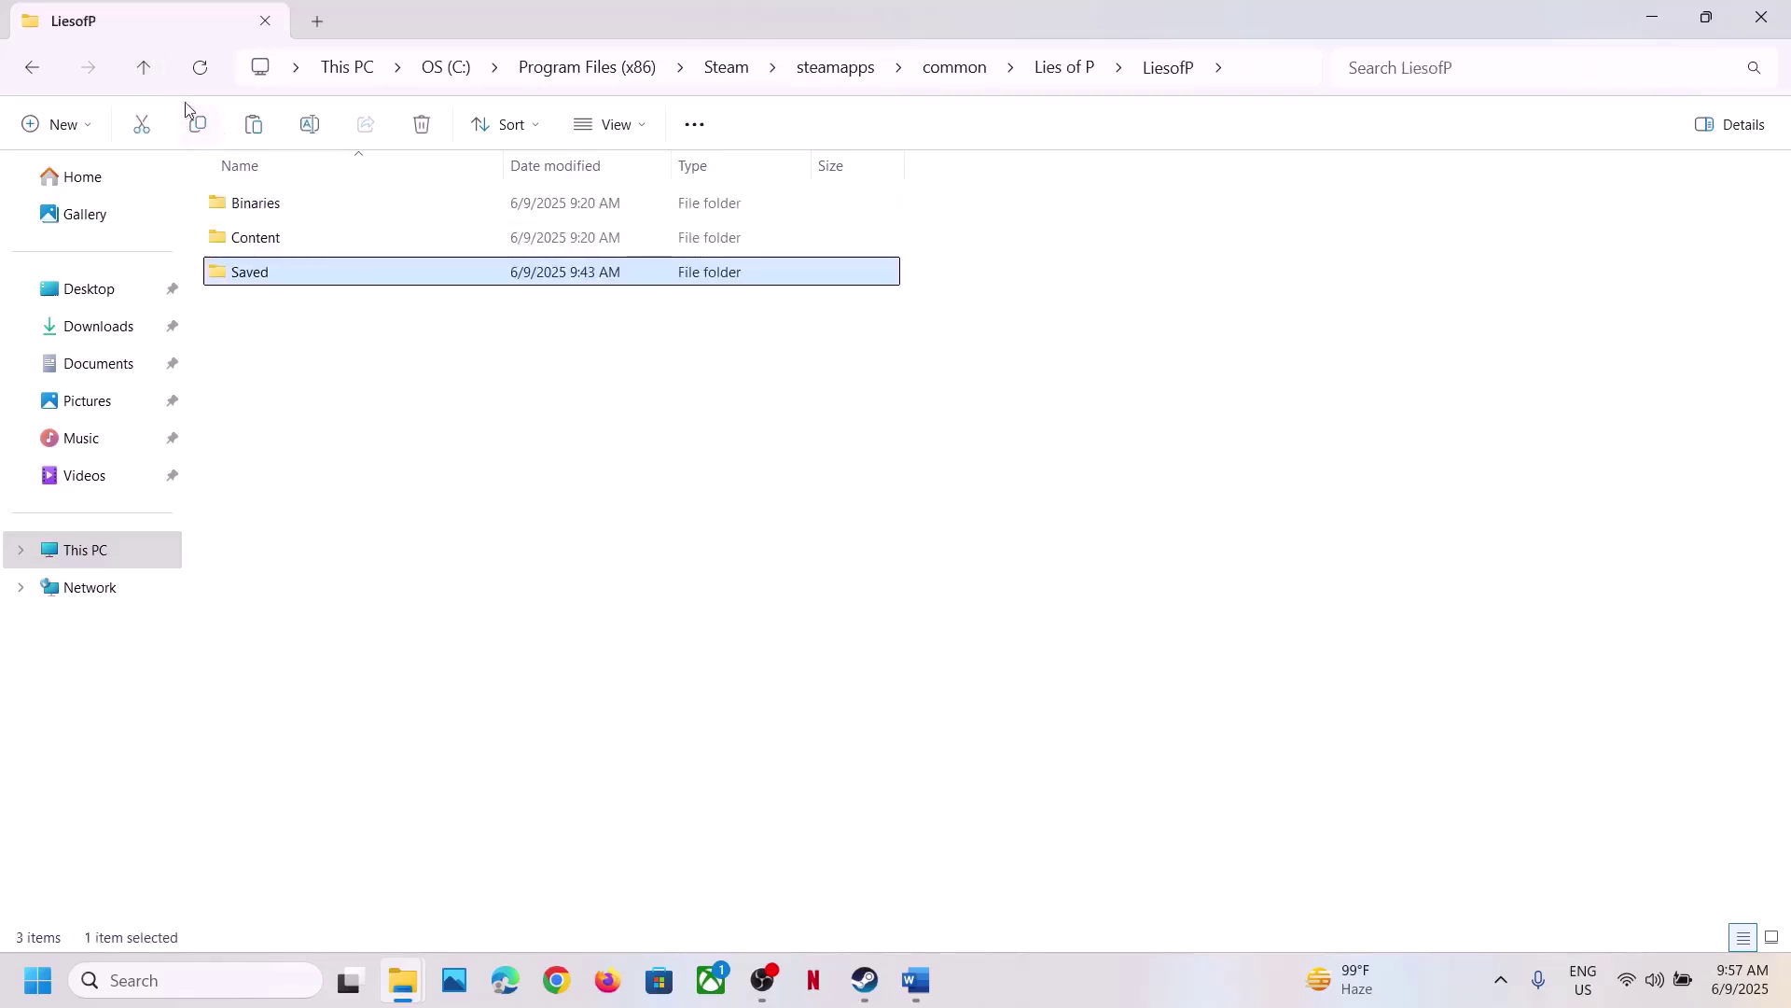
{"action": "left_click", "coordinate": [153, 75]}
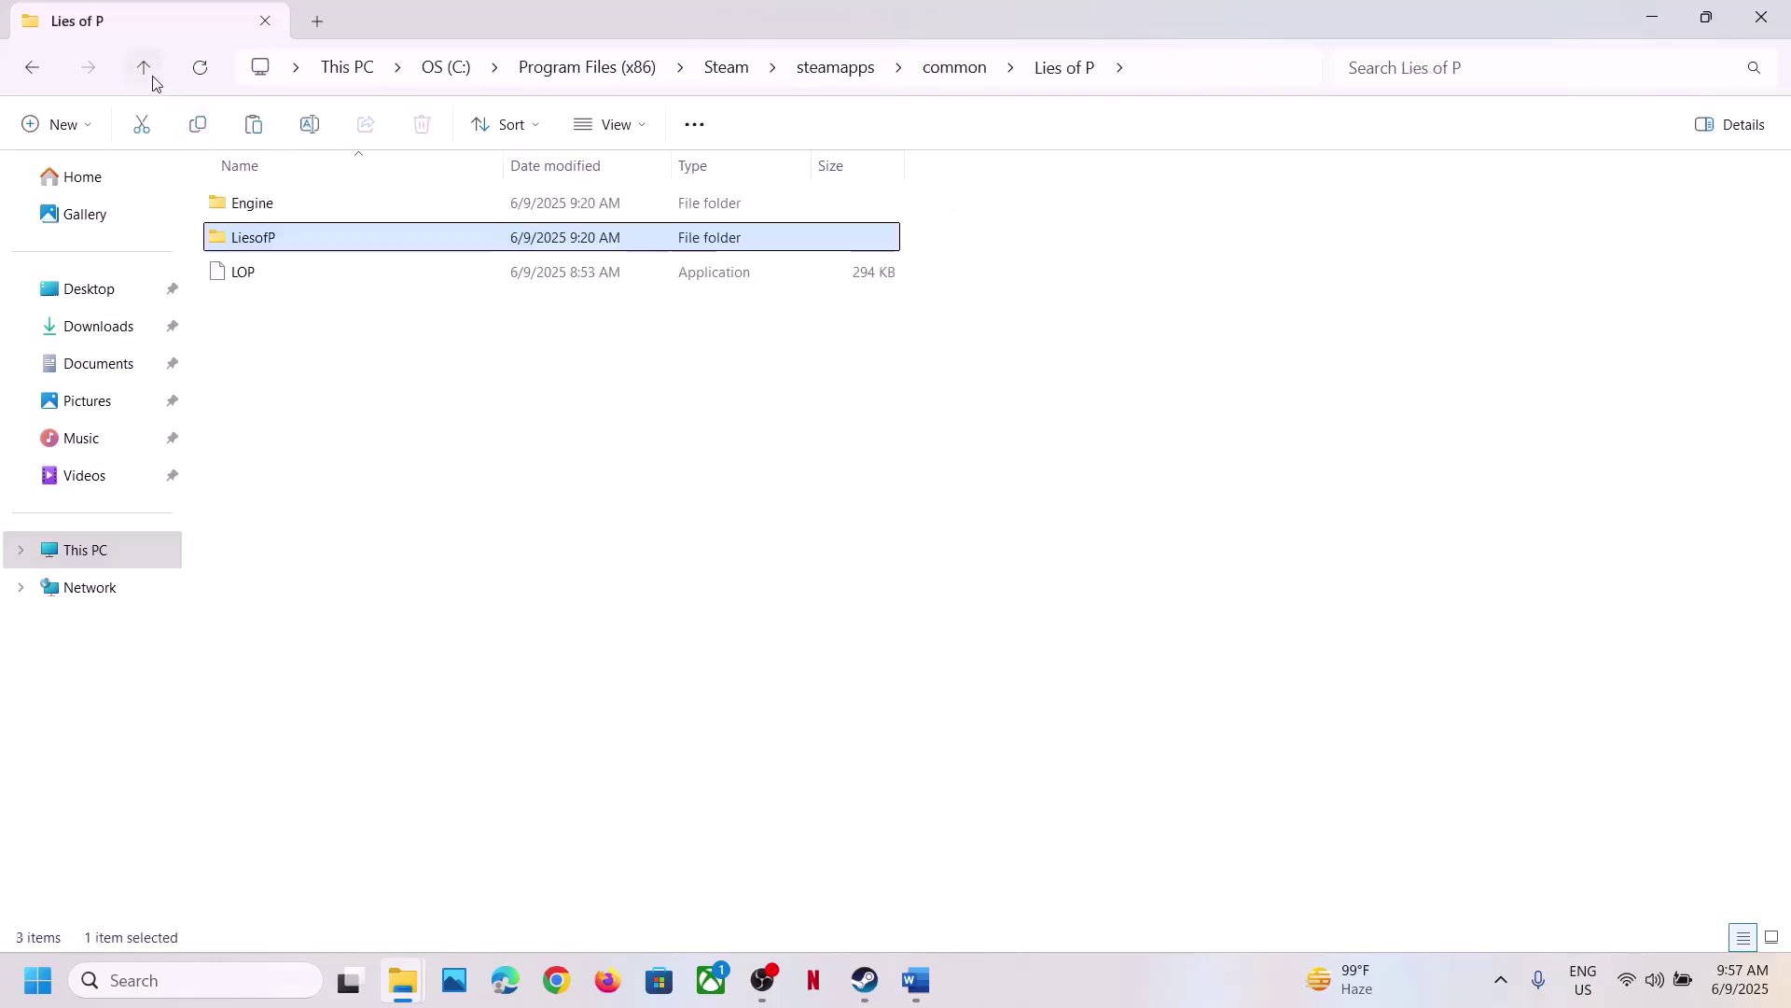
{"action": "double_click", "coordinate": [303, 246]}
{"action": "left_click", "coordinate": [311, 281]}
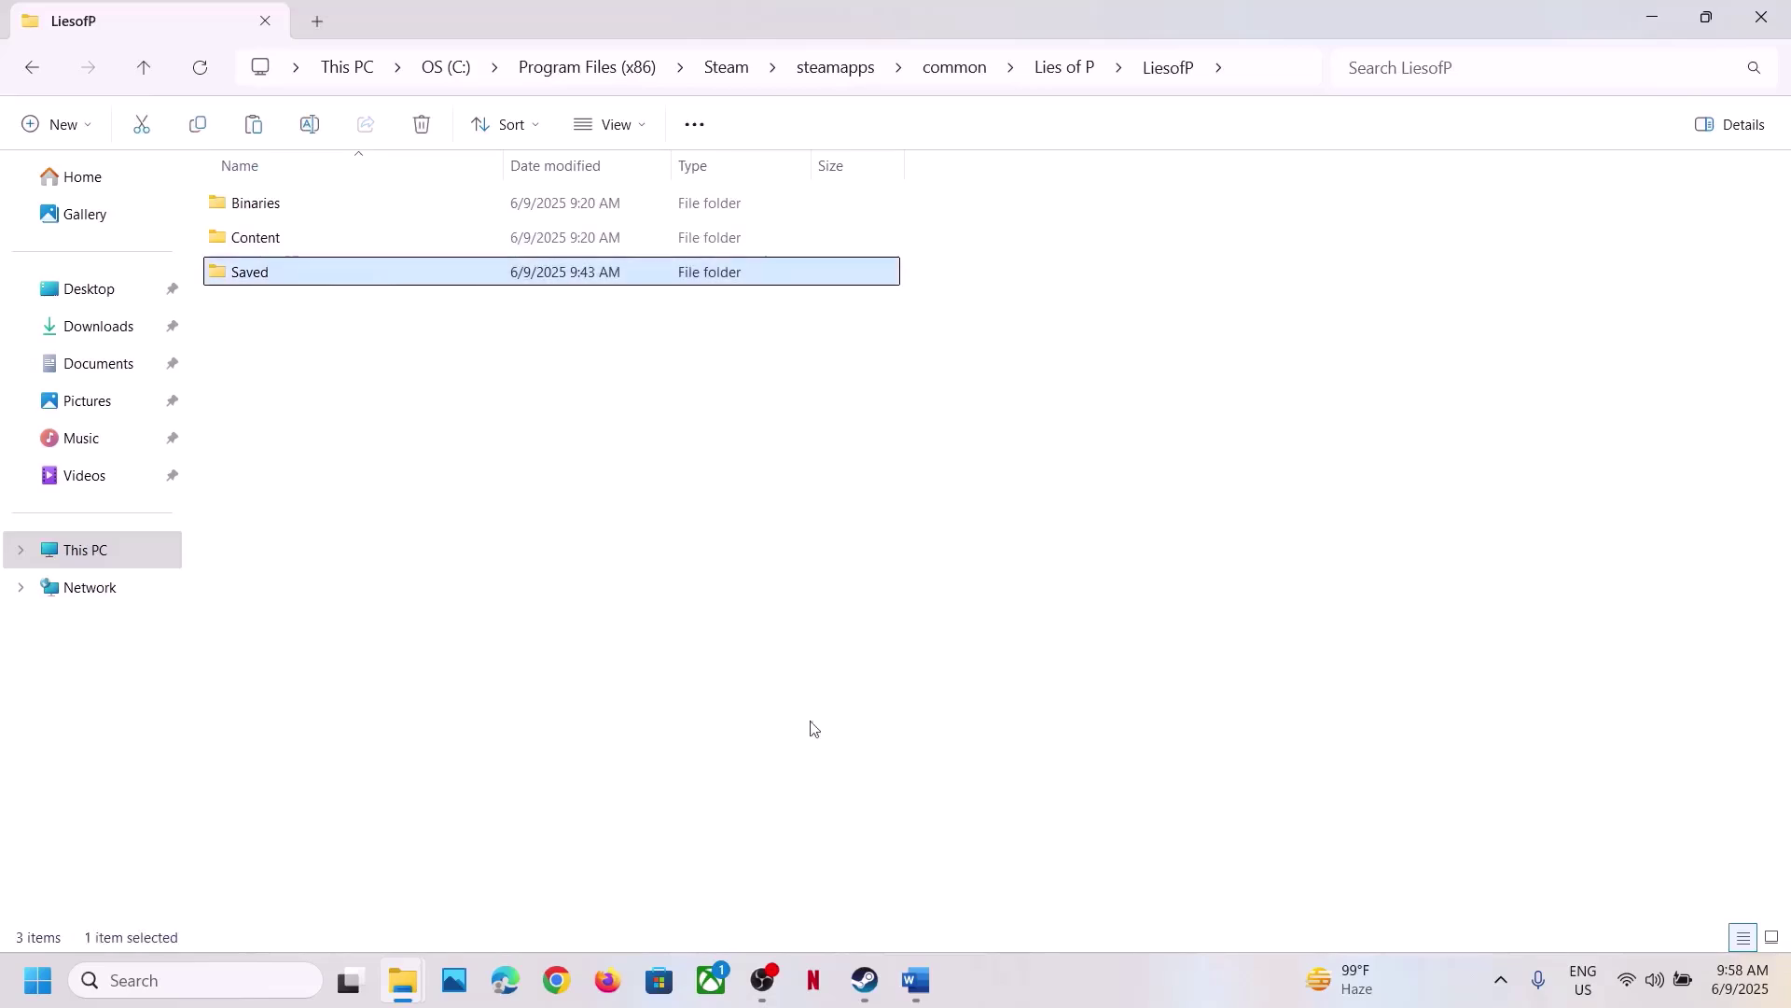
- Switch to the Word notes and highlight Step 6's warning about losing save progress and its instruction to create a backup
{"action": "left_click", "coordinate": [933, 979]}
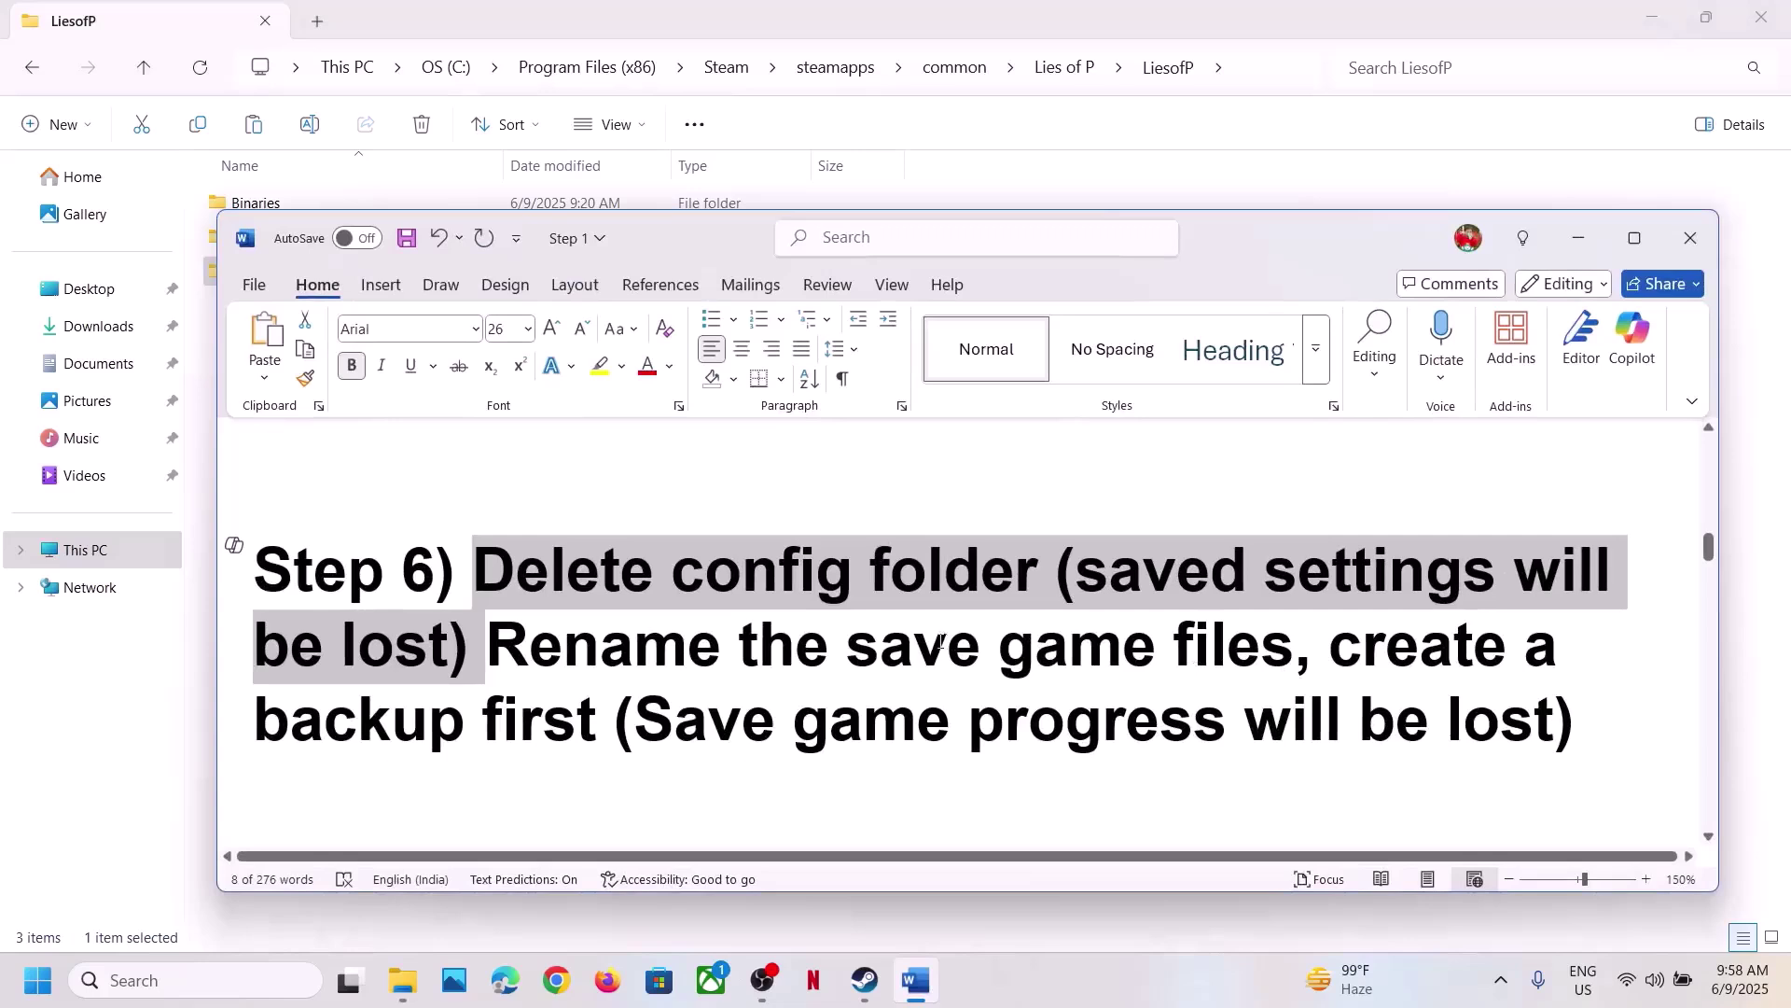
{"action": "left_click_drag", "start_coordinate": [660, 727], "coordinate": [1604, 756]}
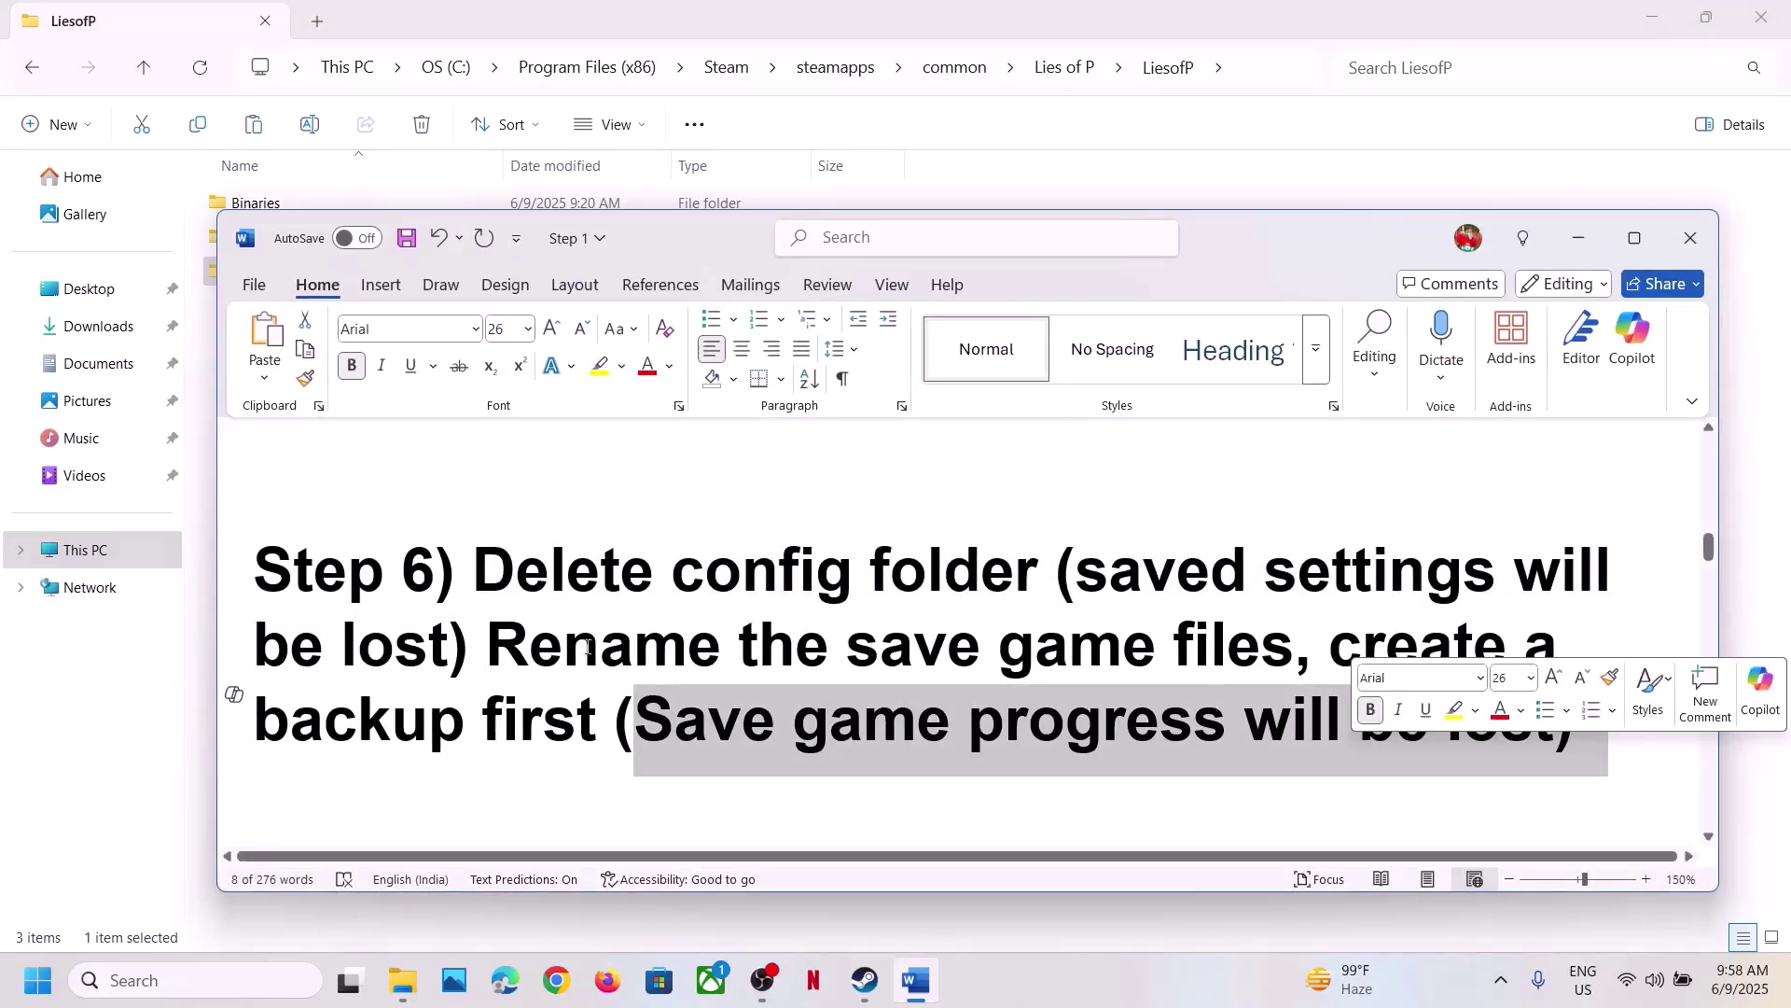
{"action": "left_click_drag", "start_coordinate": [1322, 627], "coordinate": [525, 709]}
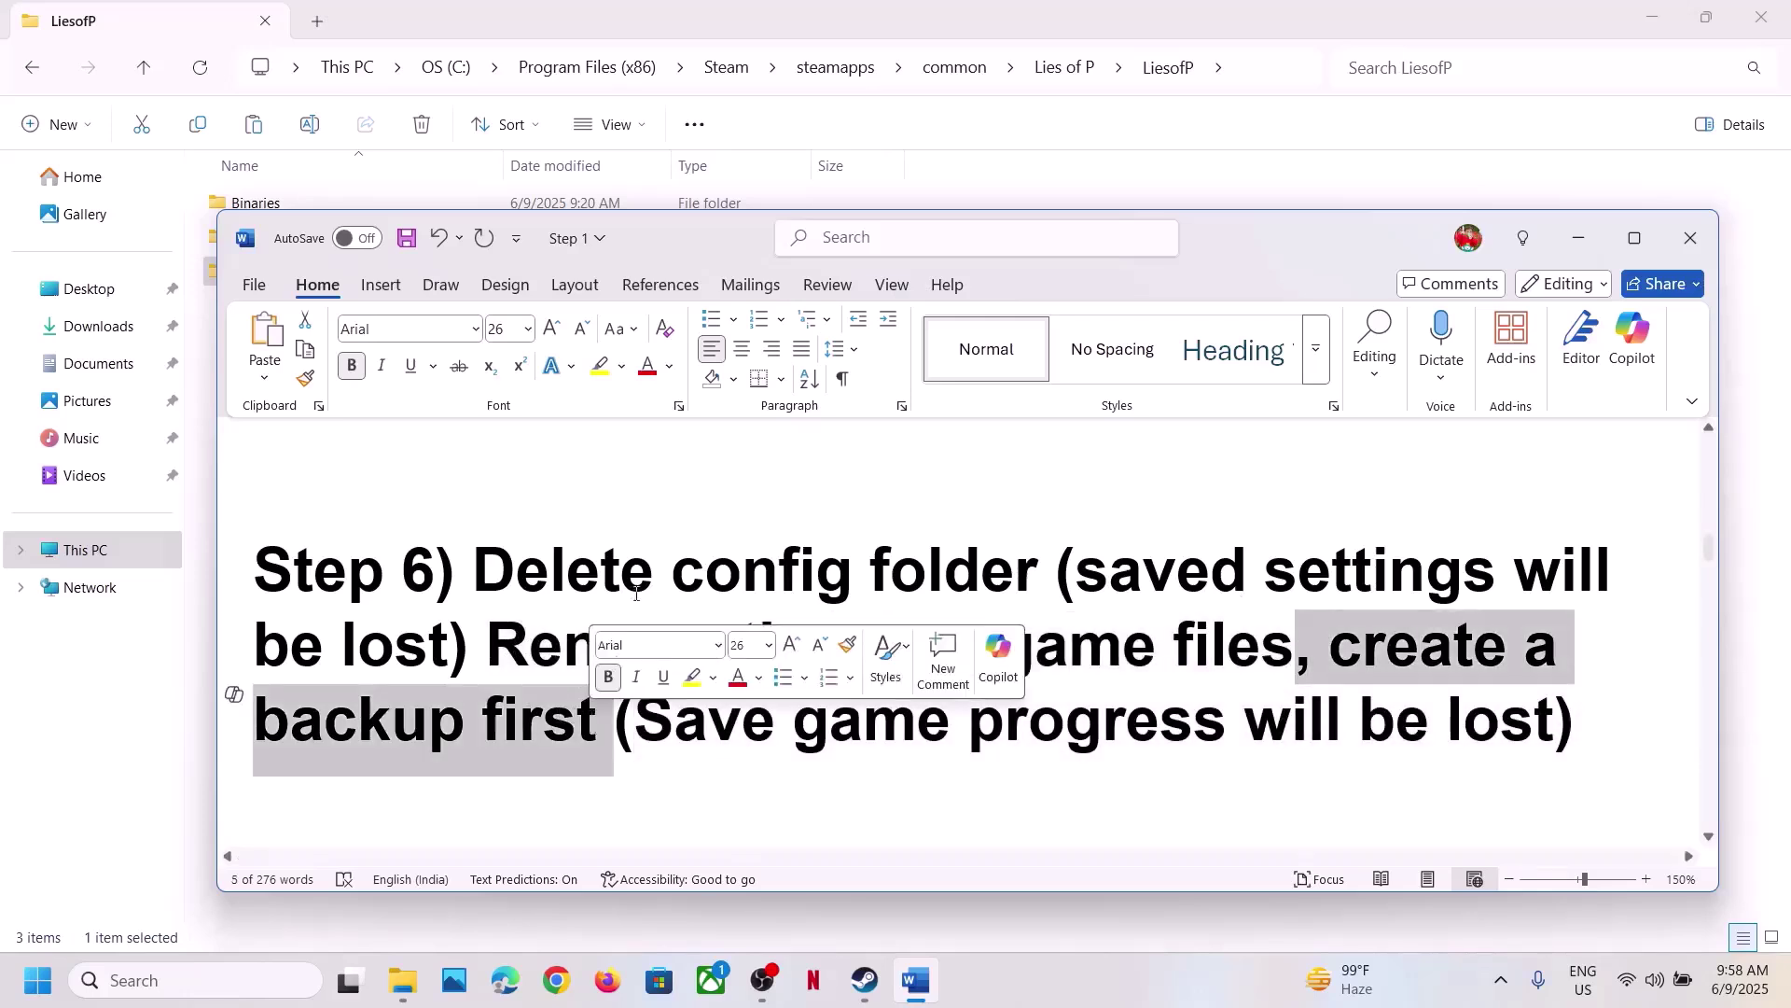
- Copy the Saved folder from LiesofP to the desktop as a backup and place the copy near the Config folder
{"action": "left_click", "coordinate": [205, 550]}
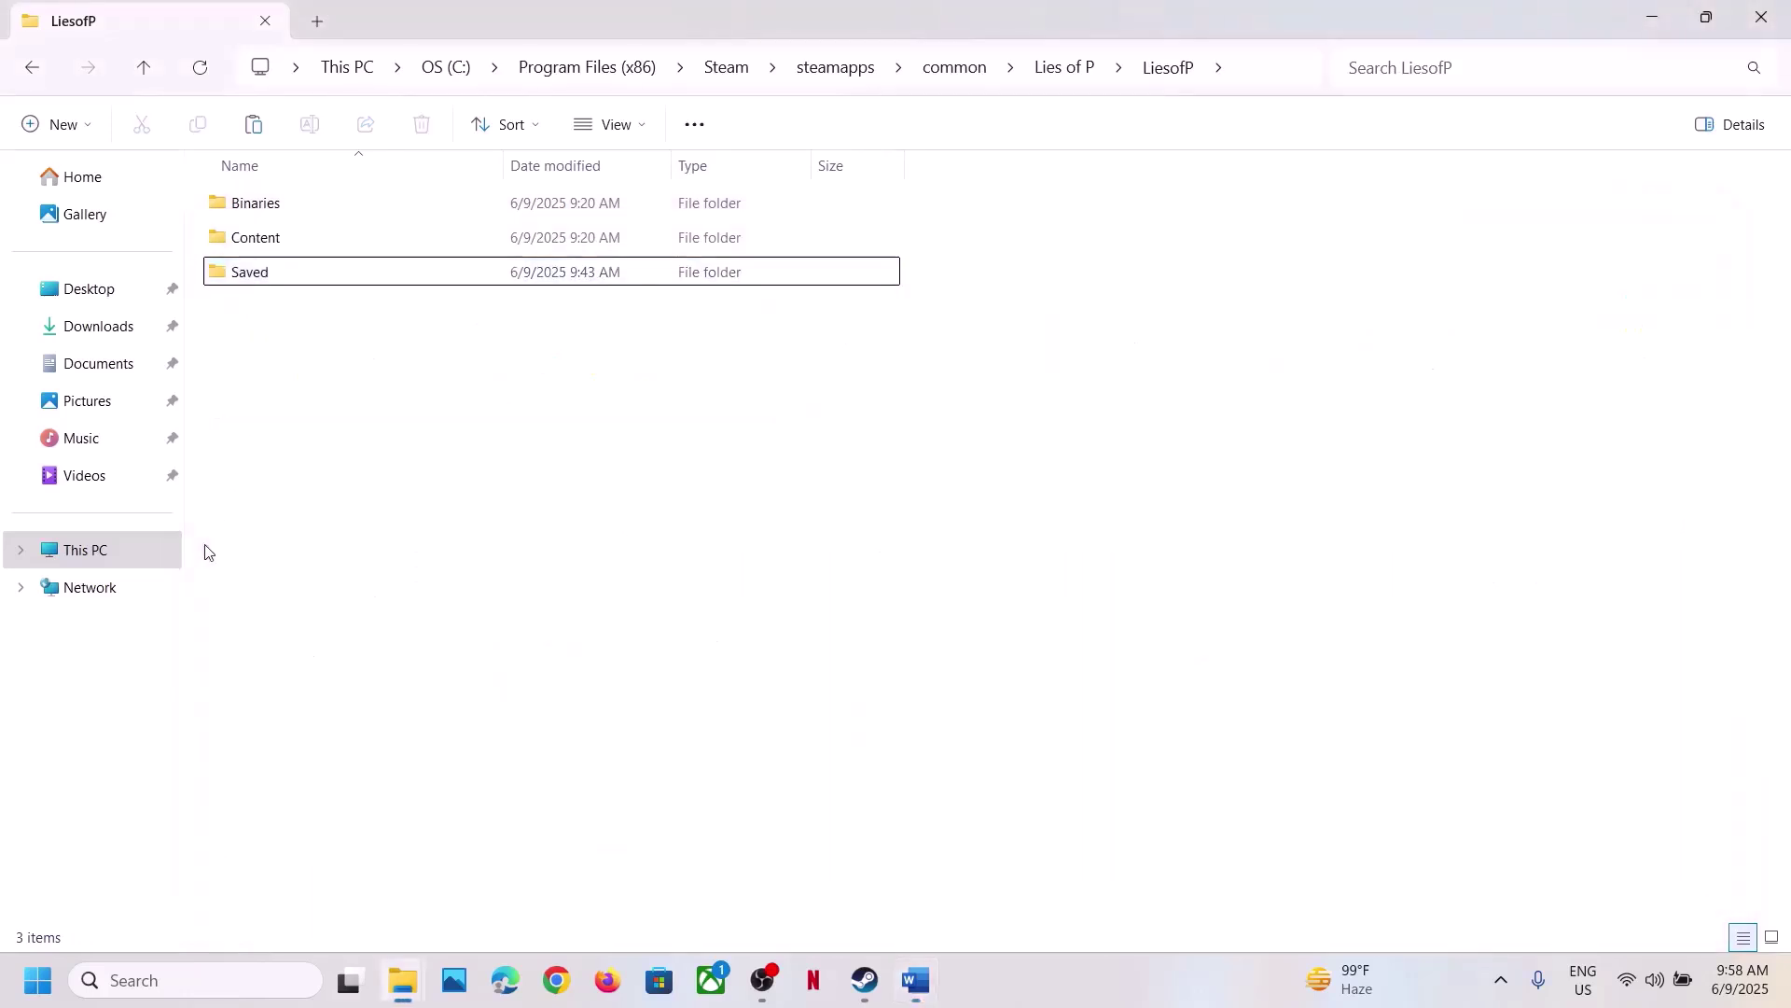
{"action": "left_click", "coordinate": [288, 285]}
{"action": "right_click", "coordinate": [288, 285]}
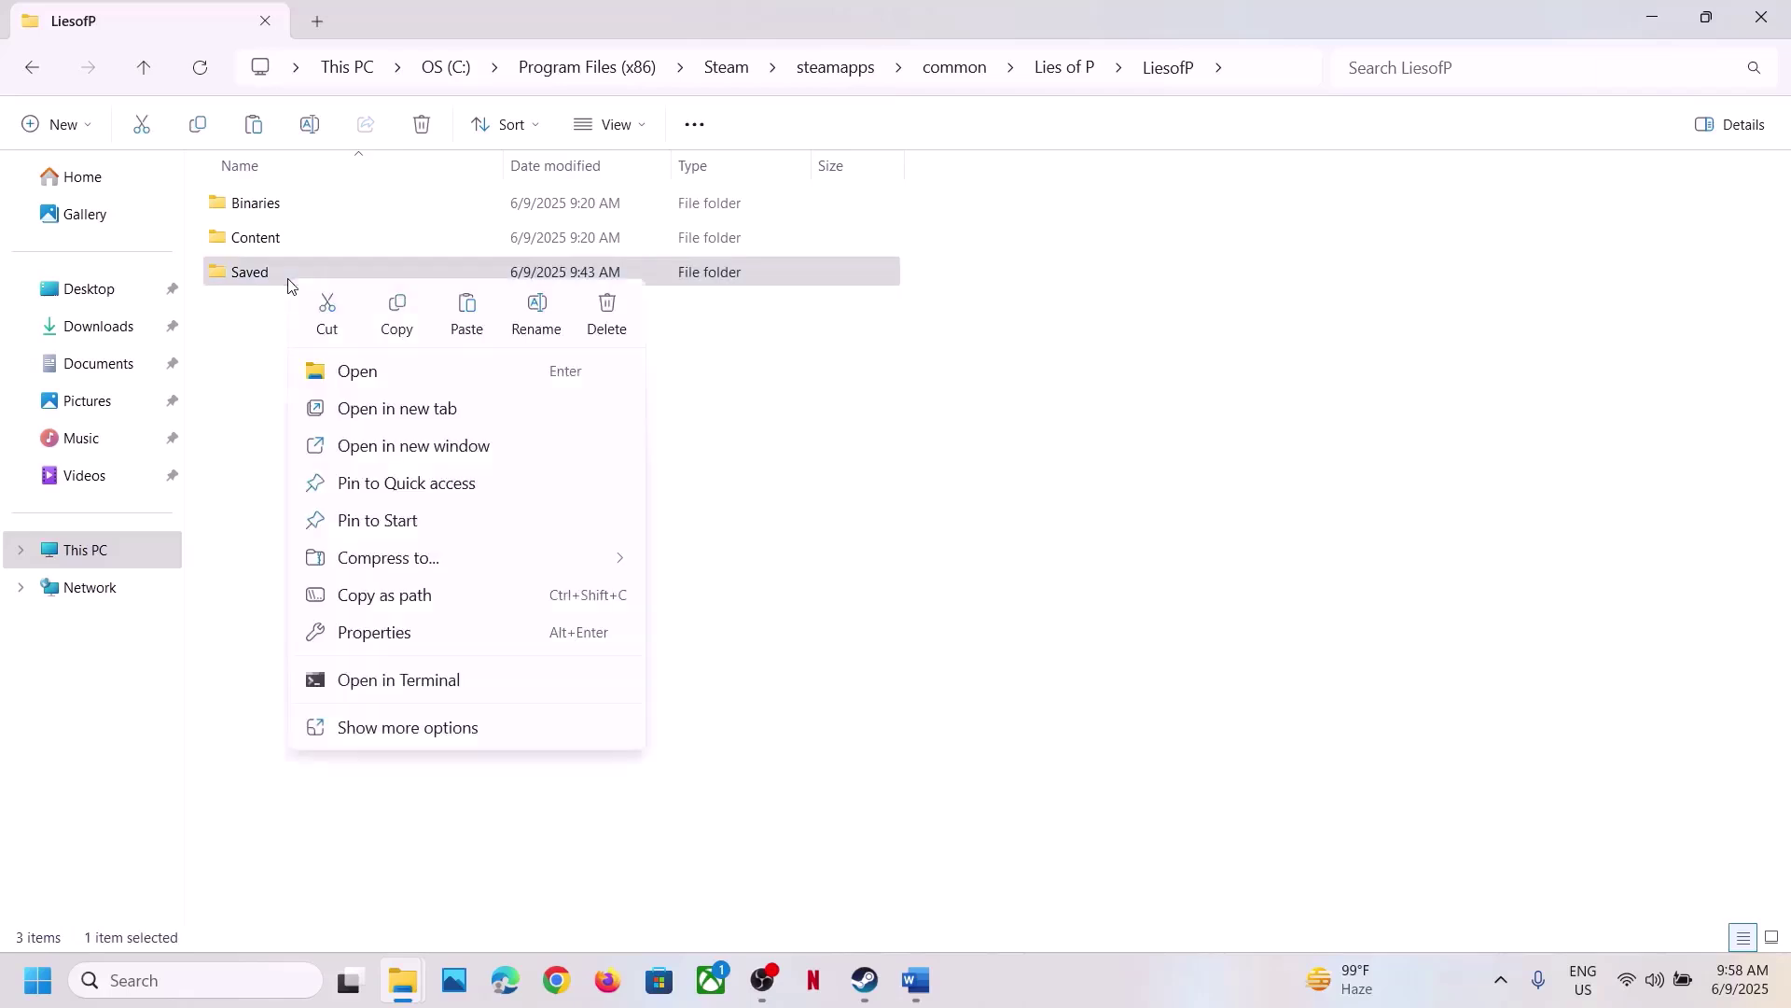
{"action": "left_click", "coordinate": [389, 320]}
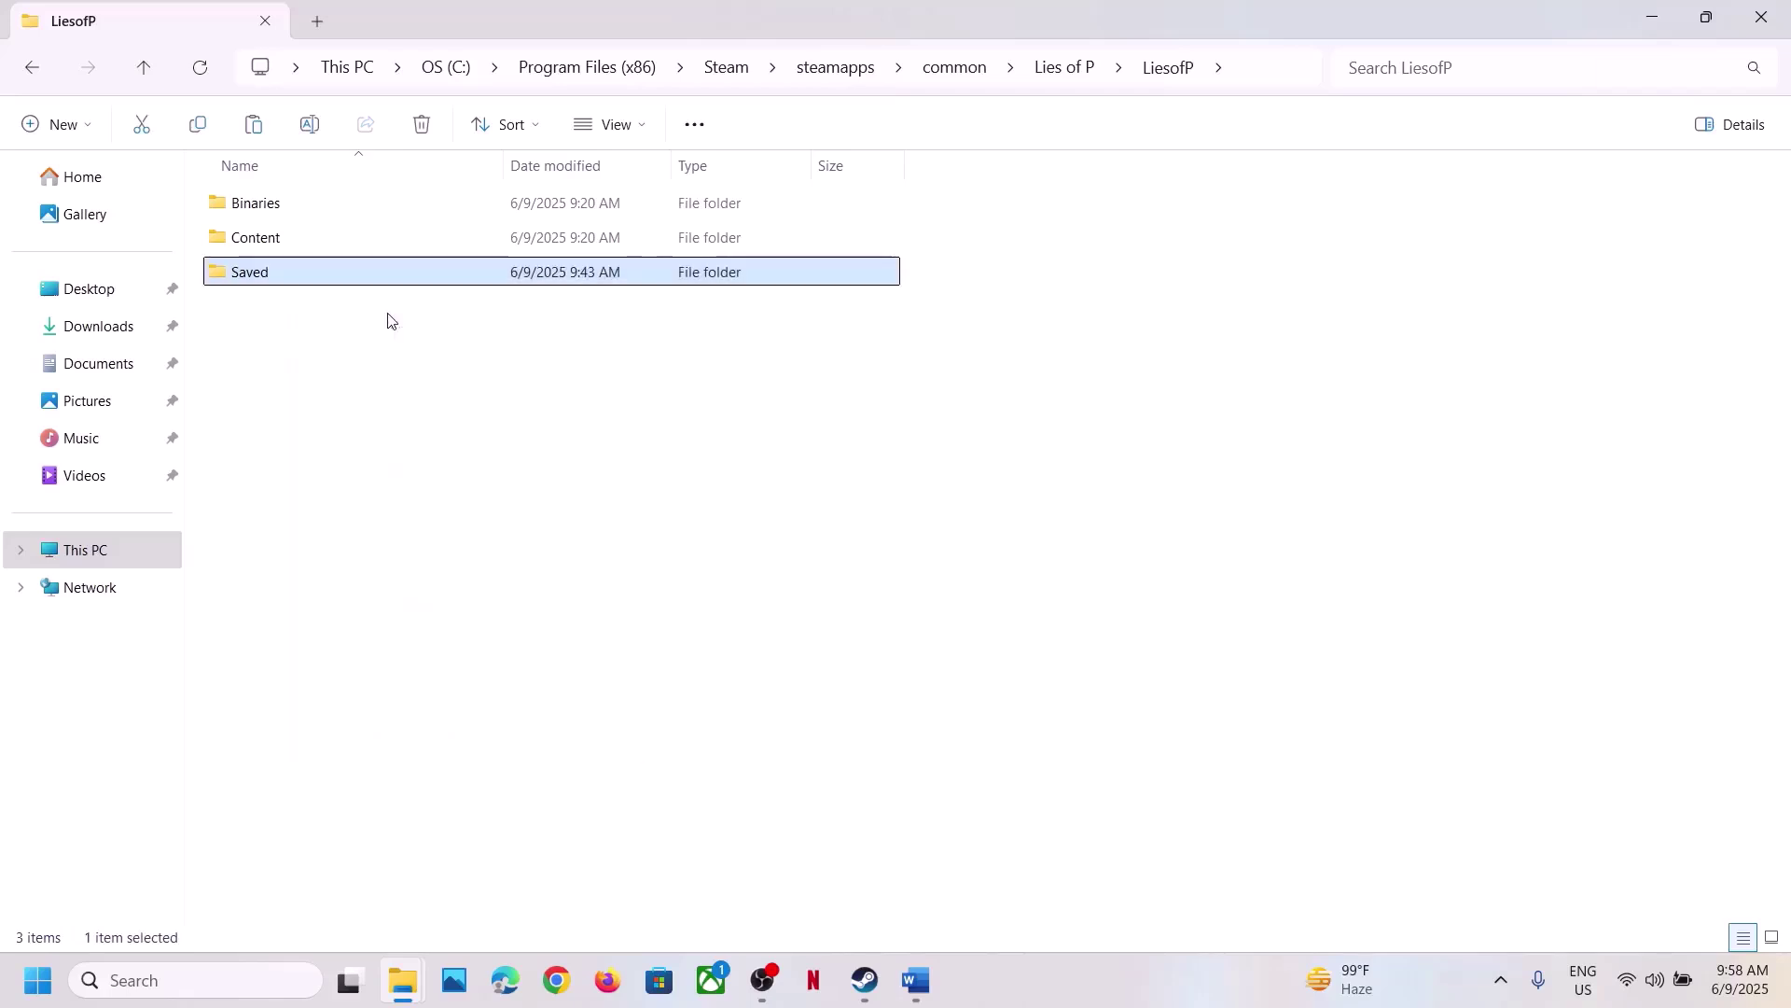
{"action": "key", "text": "super+d"}
{"action": "key", "text": "ctrl+v"}
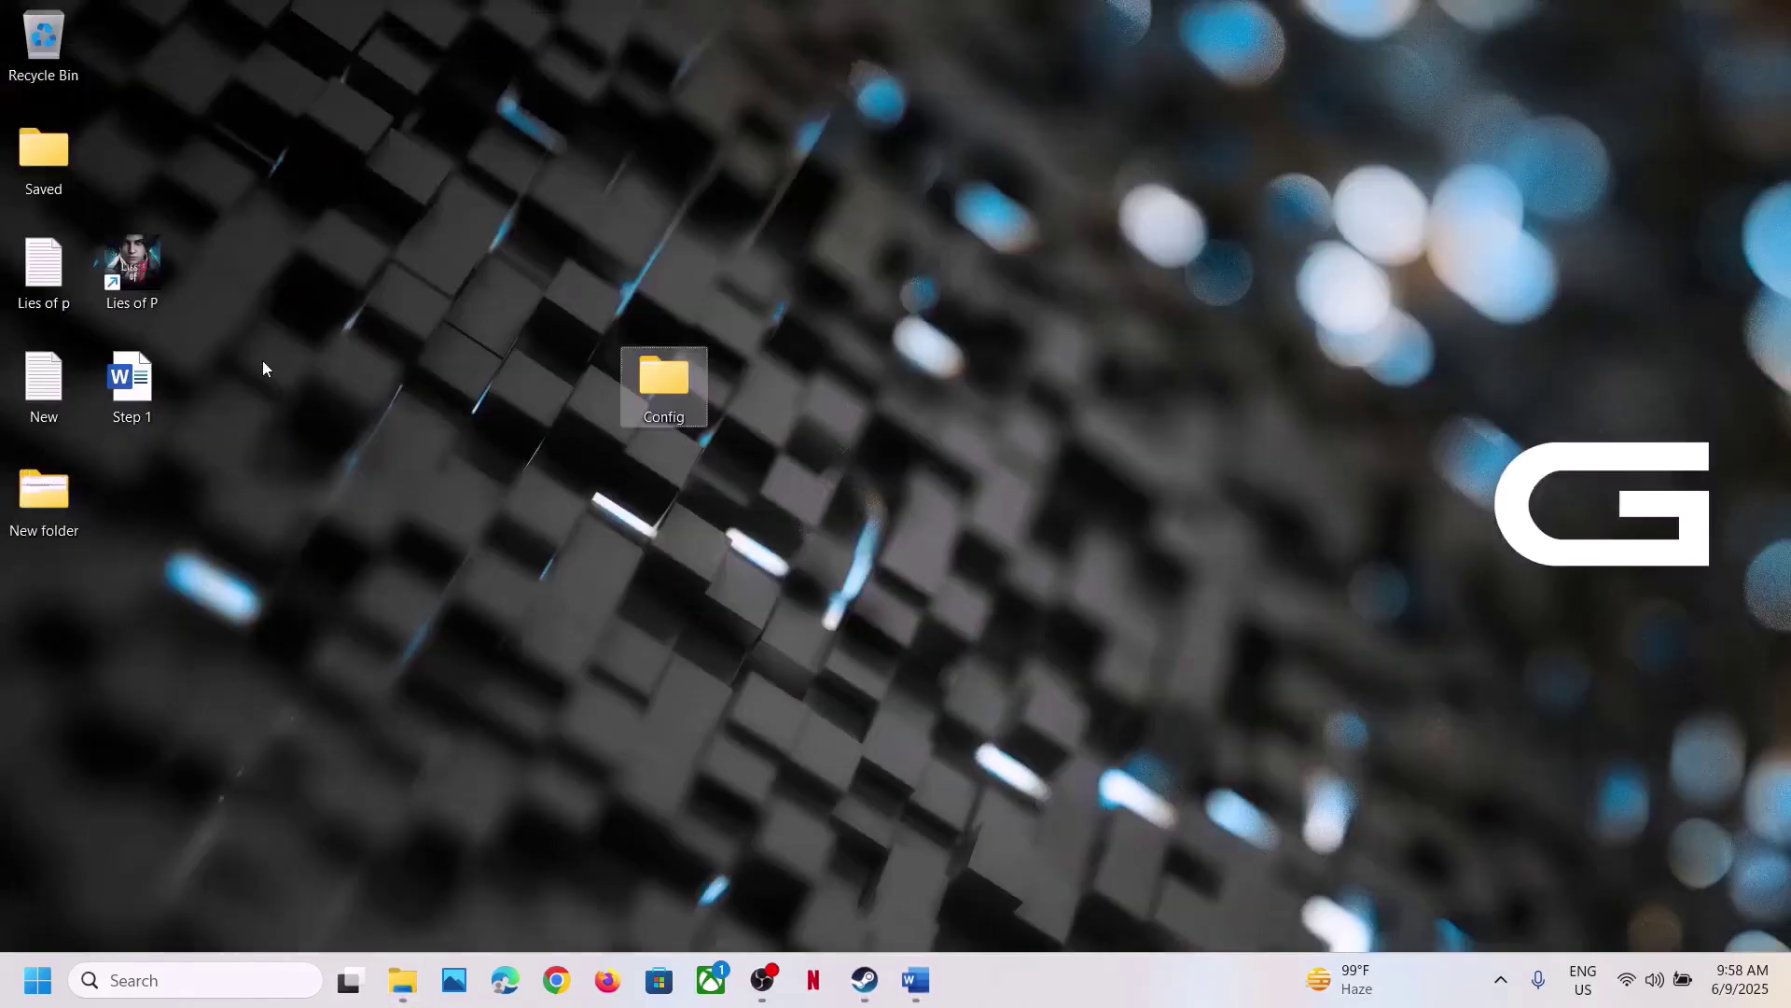
{"action": "left_click_drag", "start_coordinate": [36, 159], "coordinate": [603, 232]}
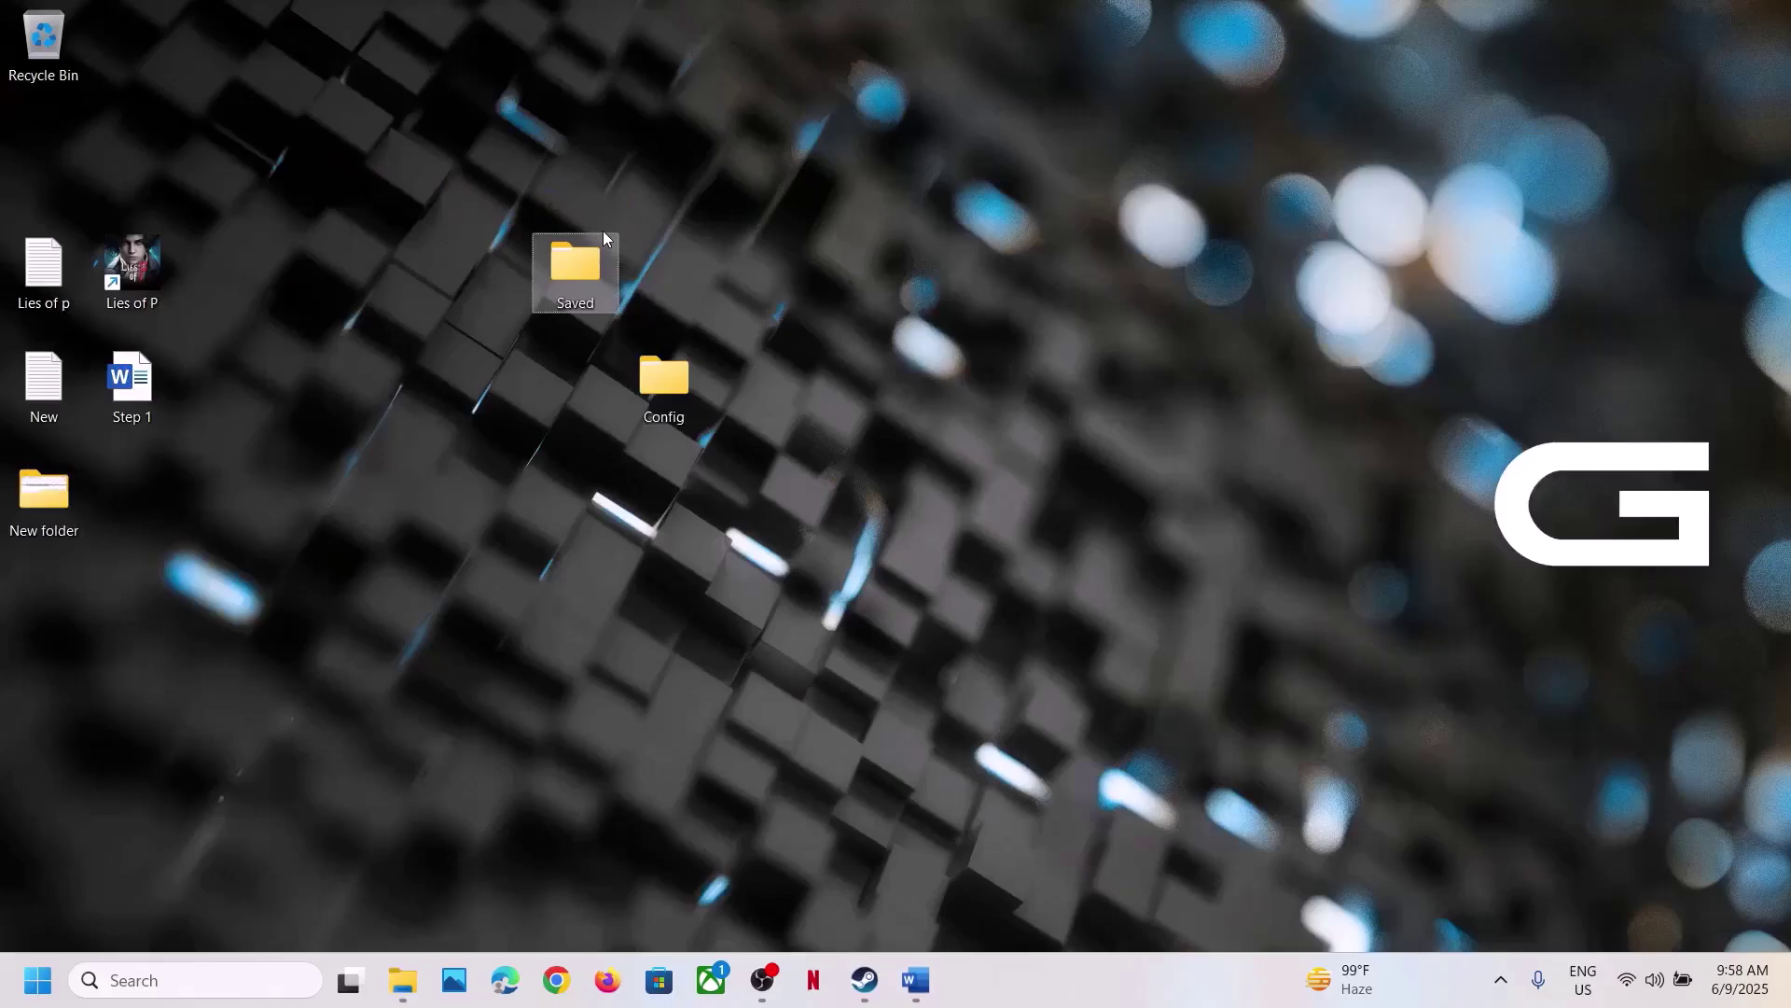
- Return to the game's LiesofP folder and rename its Saved folder to Saved.old
{"action": "key", "text": "super+d"}
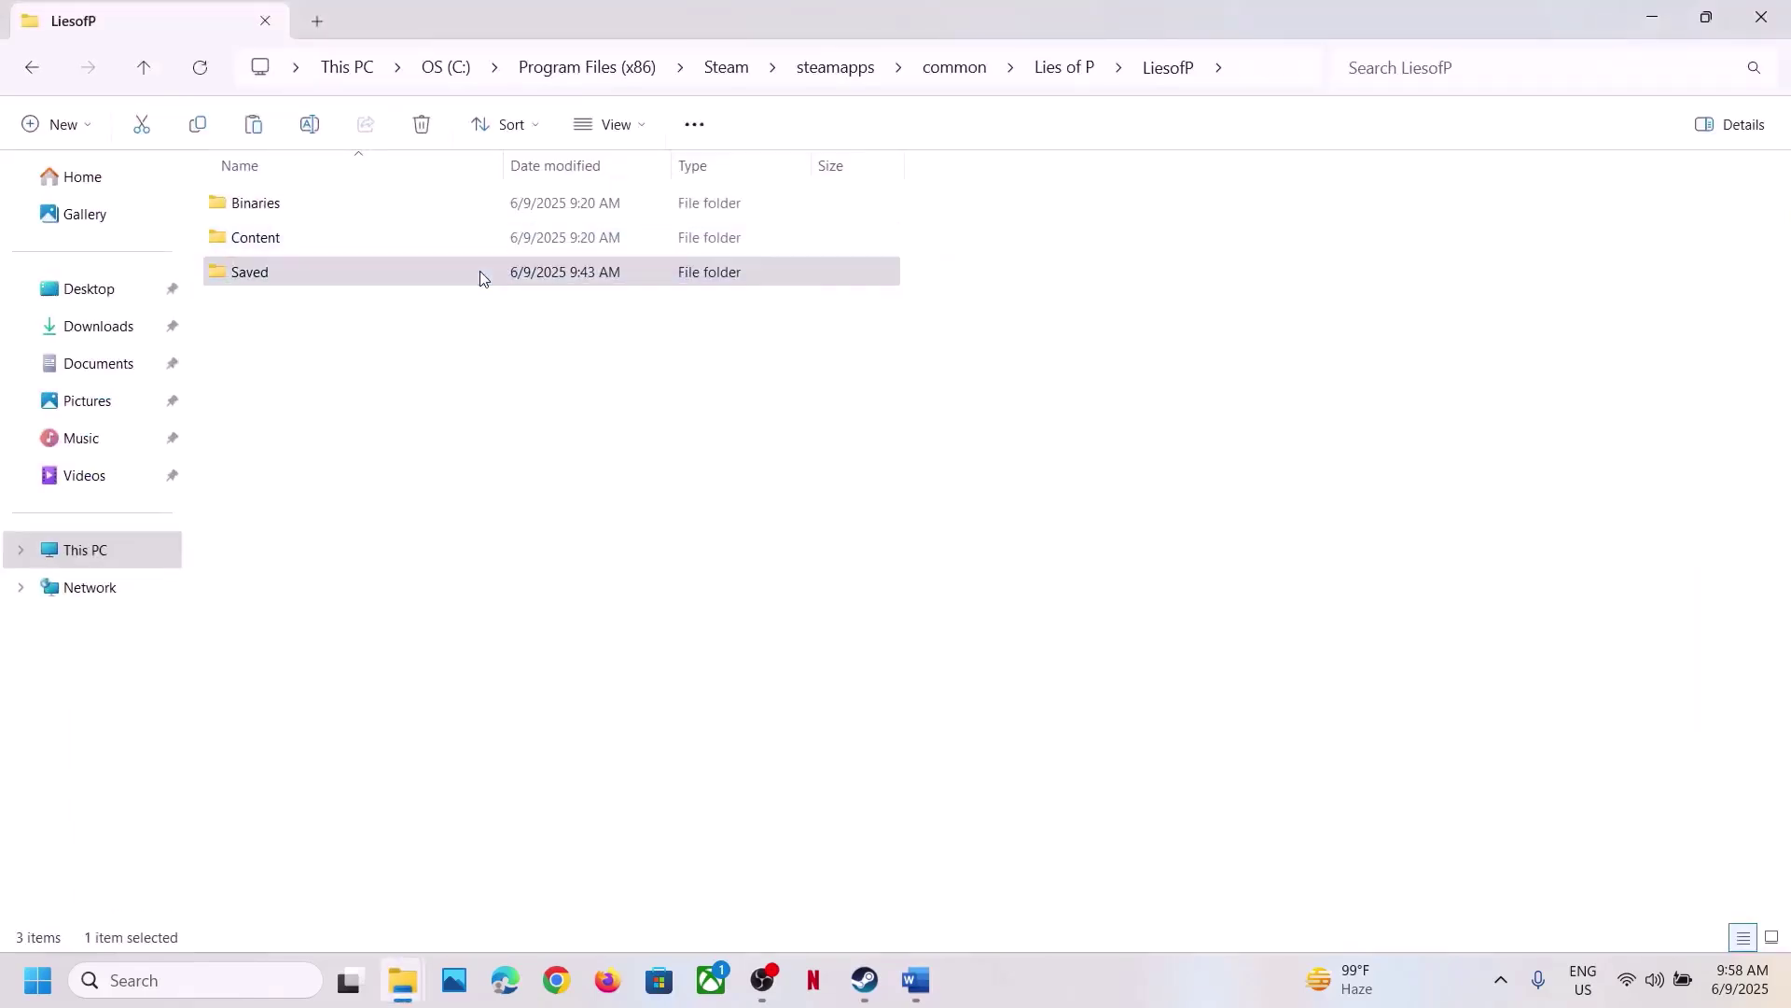
{"action": "right_click", "coordinate": [480, 272]}
{"action": "left_click", "coordinate": [727, 297]}
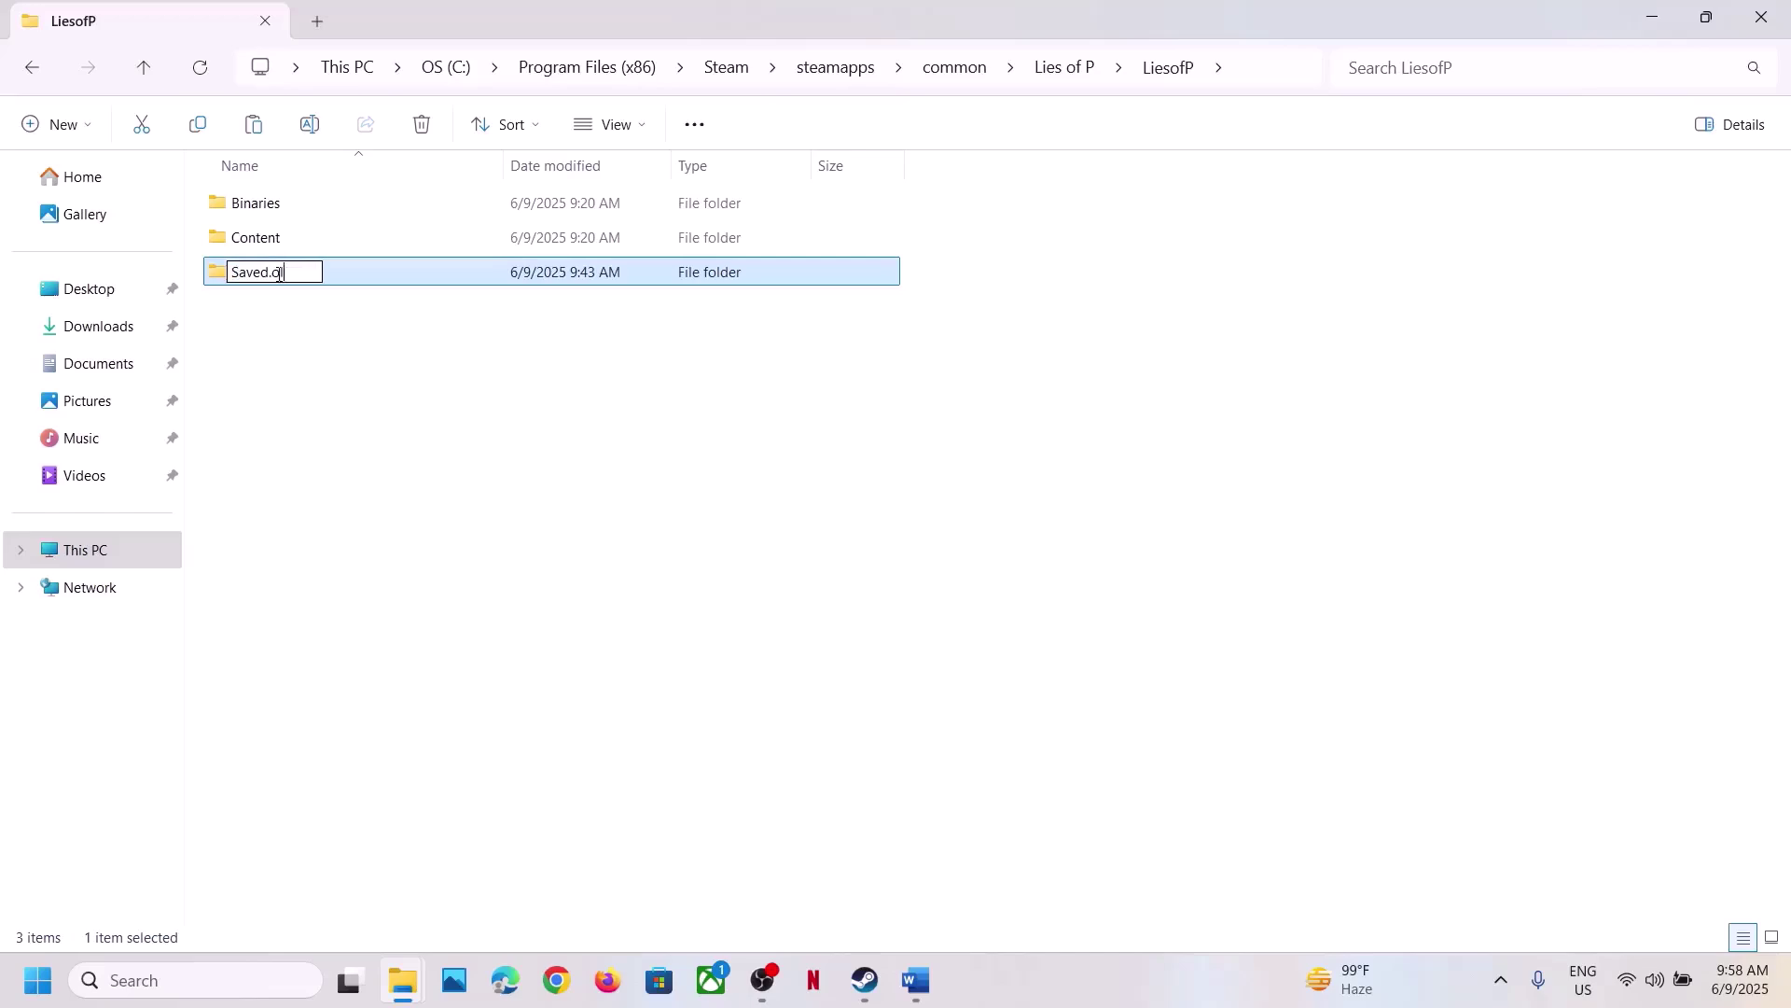
{"action": "key", "text": "Return"}
{"action": "left_click", "coordinate": [560, 449]}
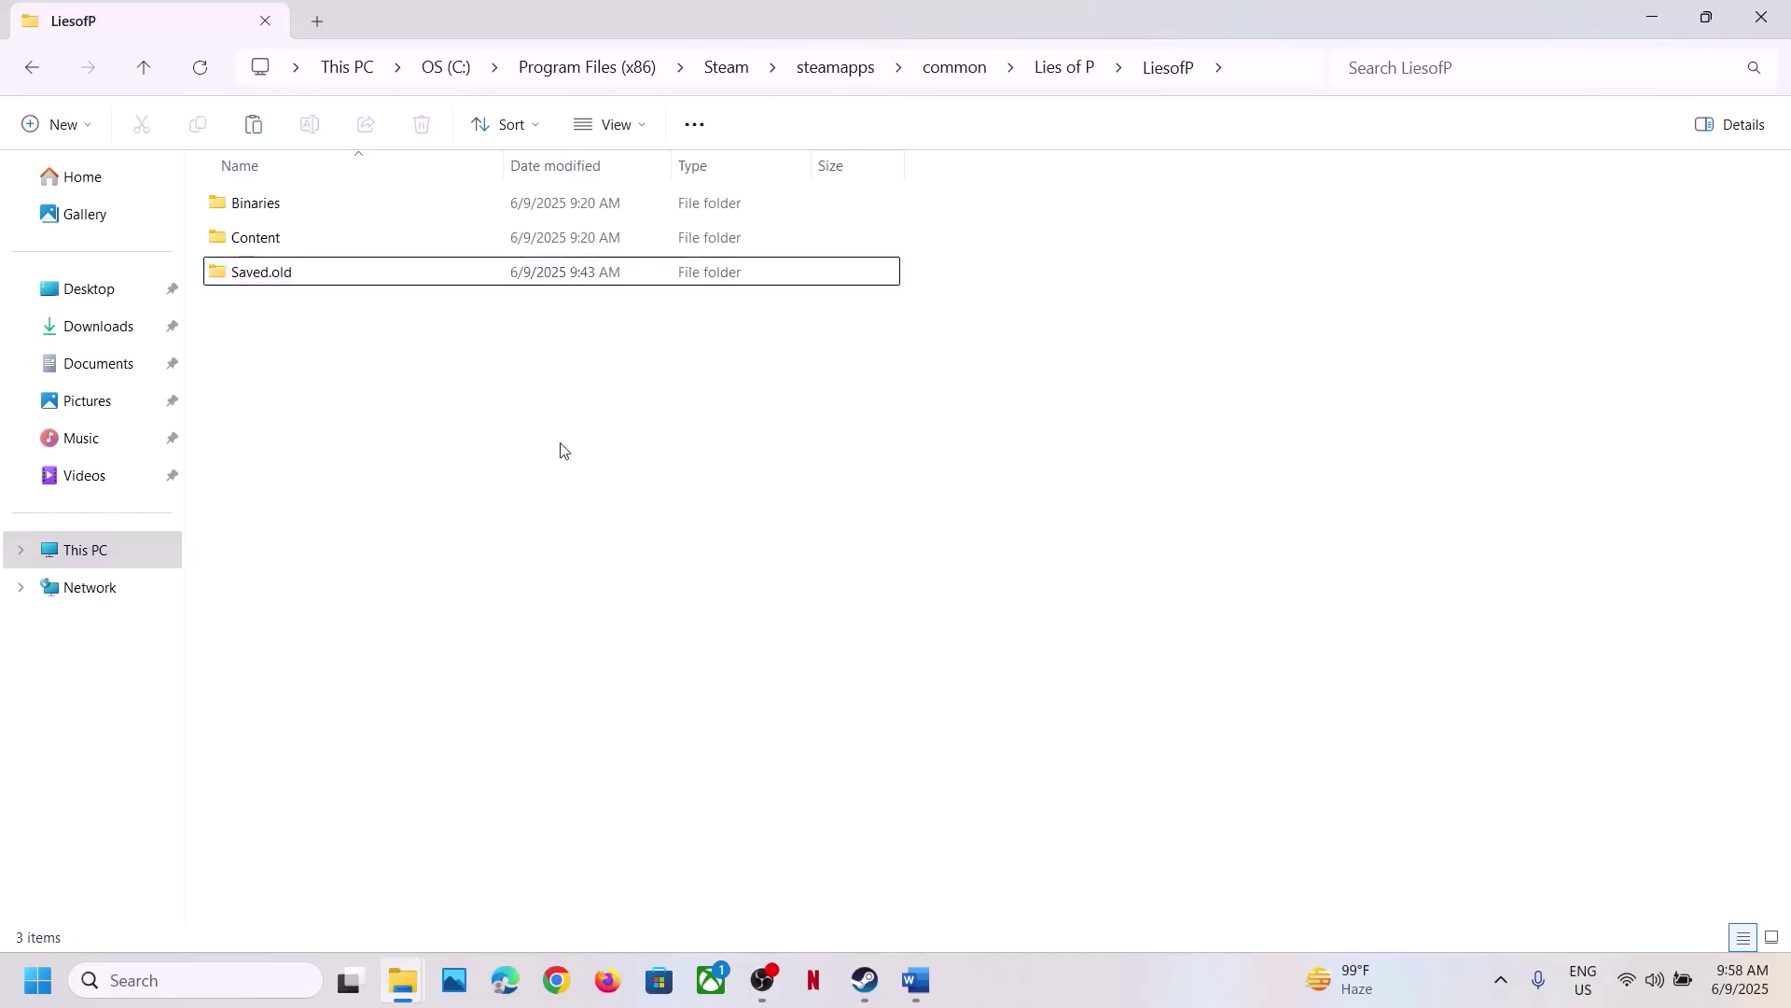
- Switch to the Lies of P page in Steam, look ahead to Steps 7 and 8 in the Word notes, and return to Steam
{"action": "left_click", "coordinate": [865, 980]}
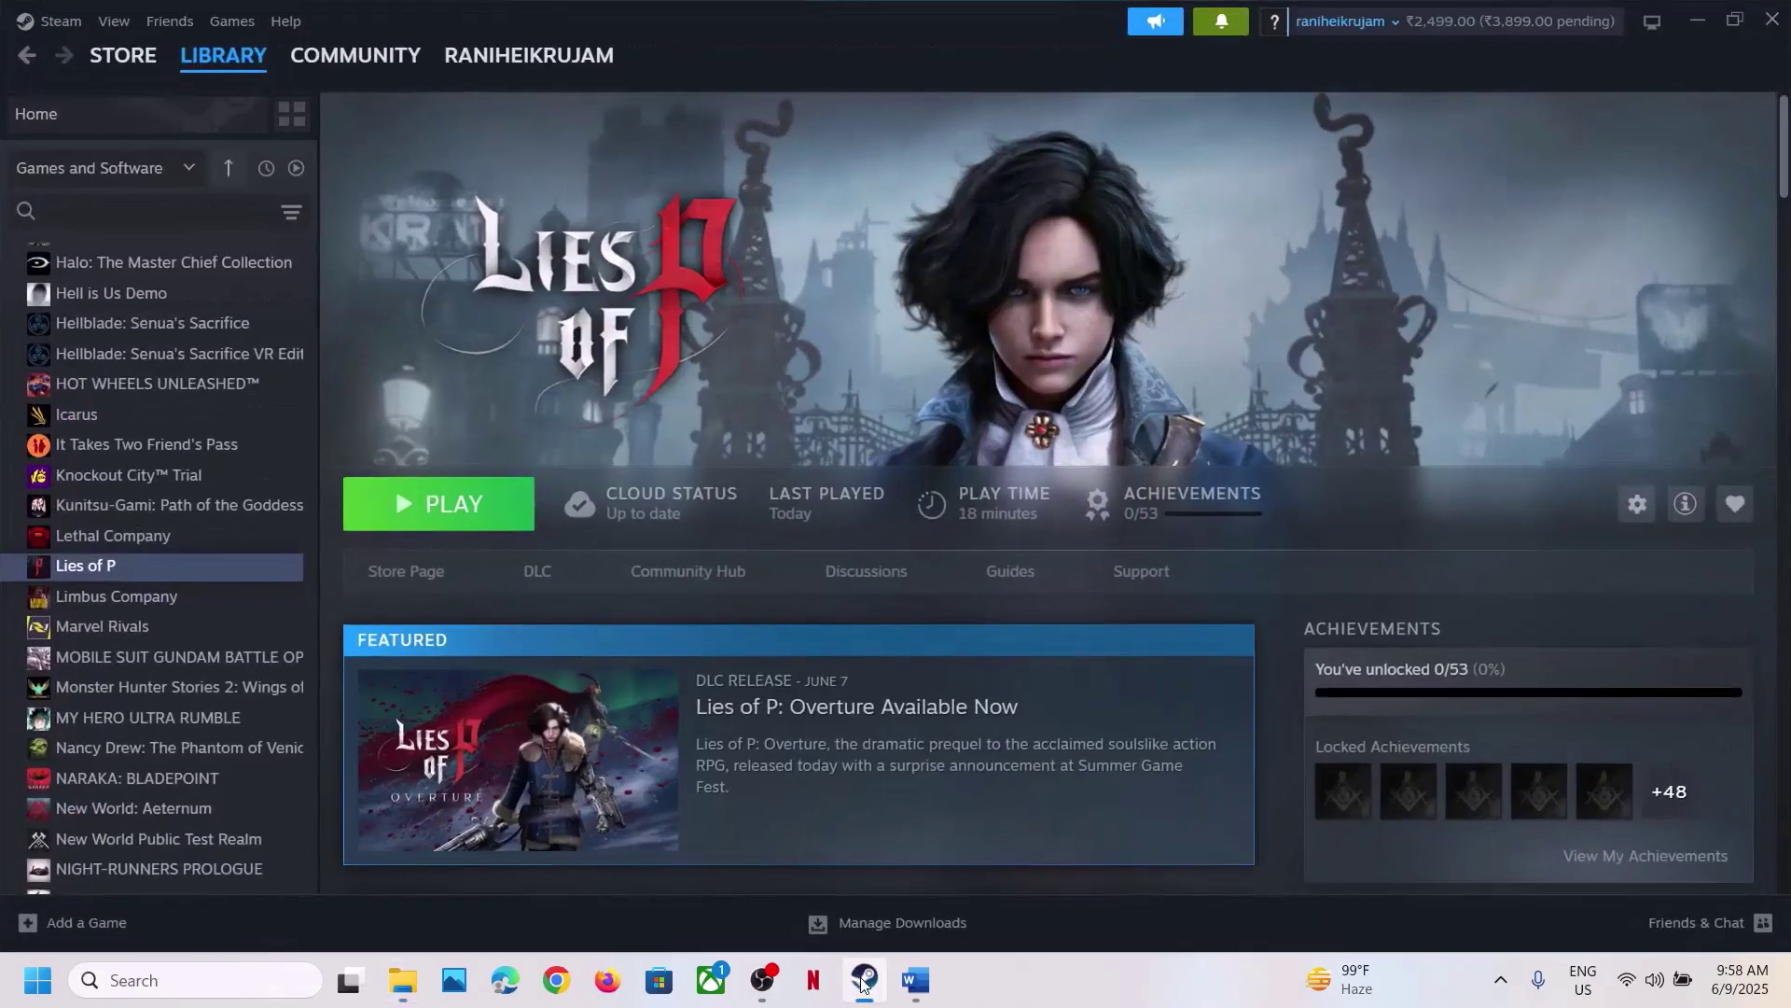
{"action": "left_click", "coordinate": [916, 980]}
{"action": "scroll", "coordinate": [758, 698], "scroll_direction": "down", "scroll_amount": 3}
{"action": "scroll", "coordinate": [757, 698], "scroll_direction": "down", "scroll_amount": 1}
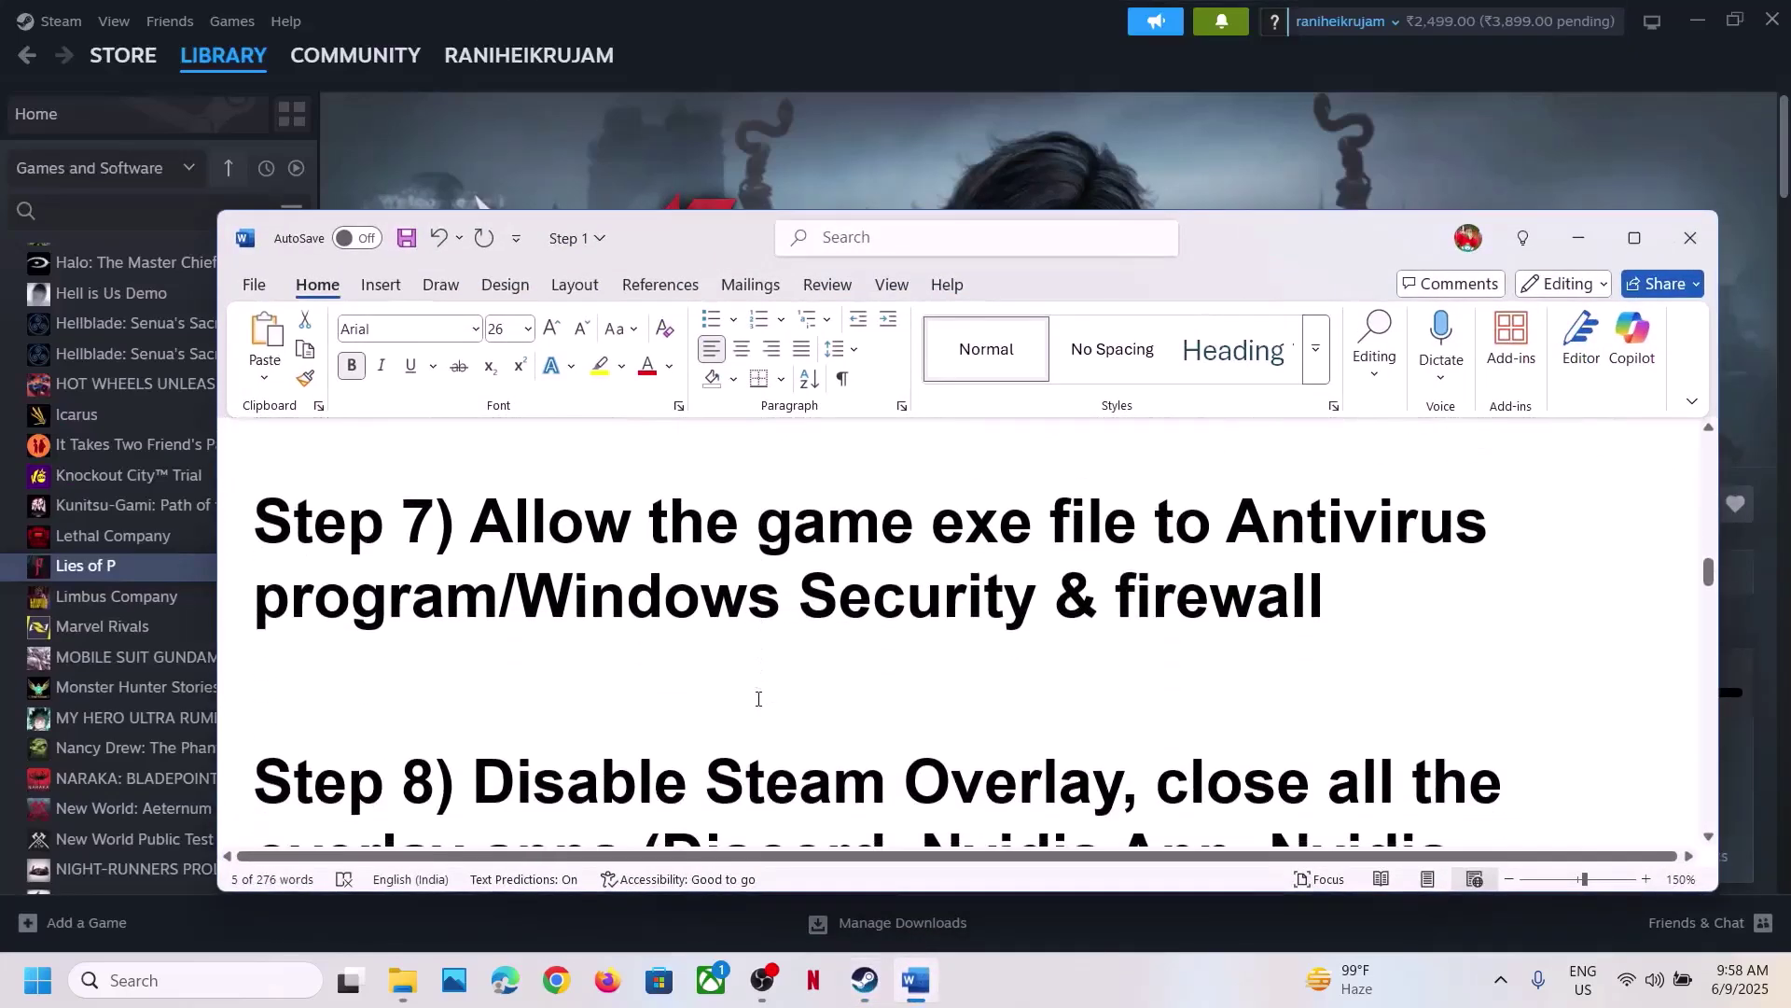
{"action": "scroll", "coordinate": [758, 698], "scroll_direction": "up", "scroll_amount": 1}
{"action": "left_click", "coordinate": [814, 140]}
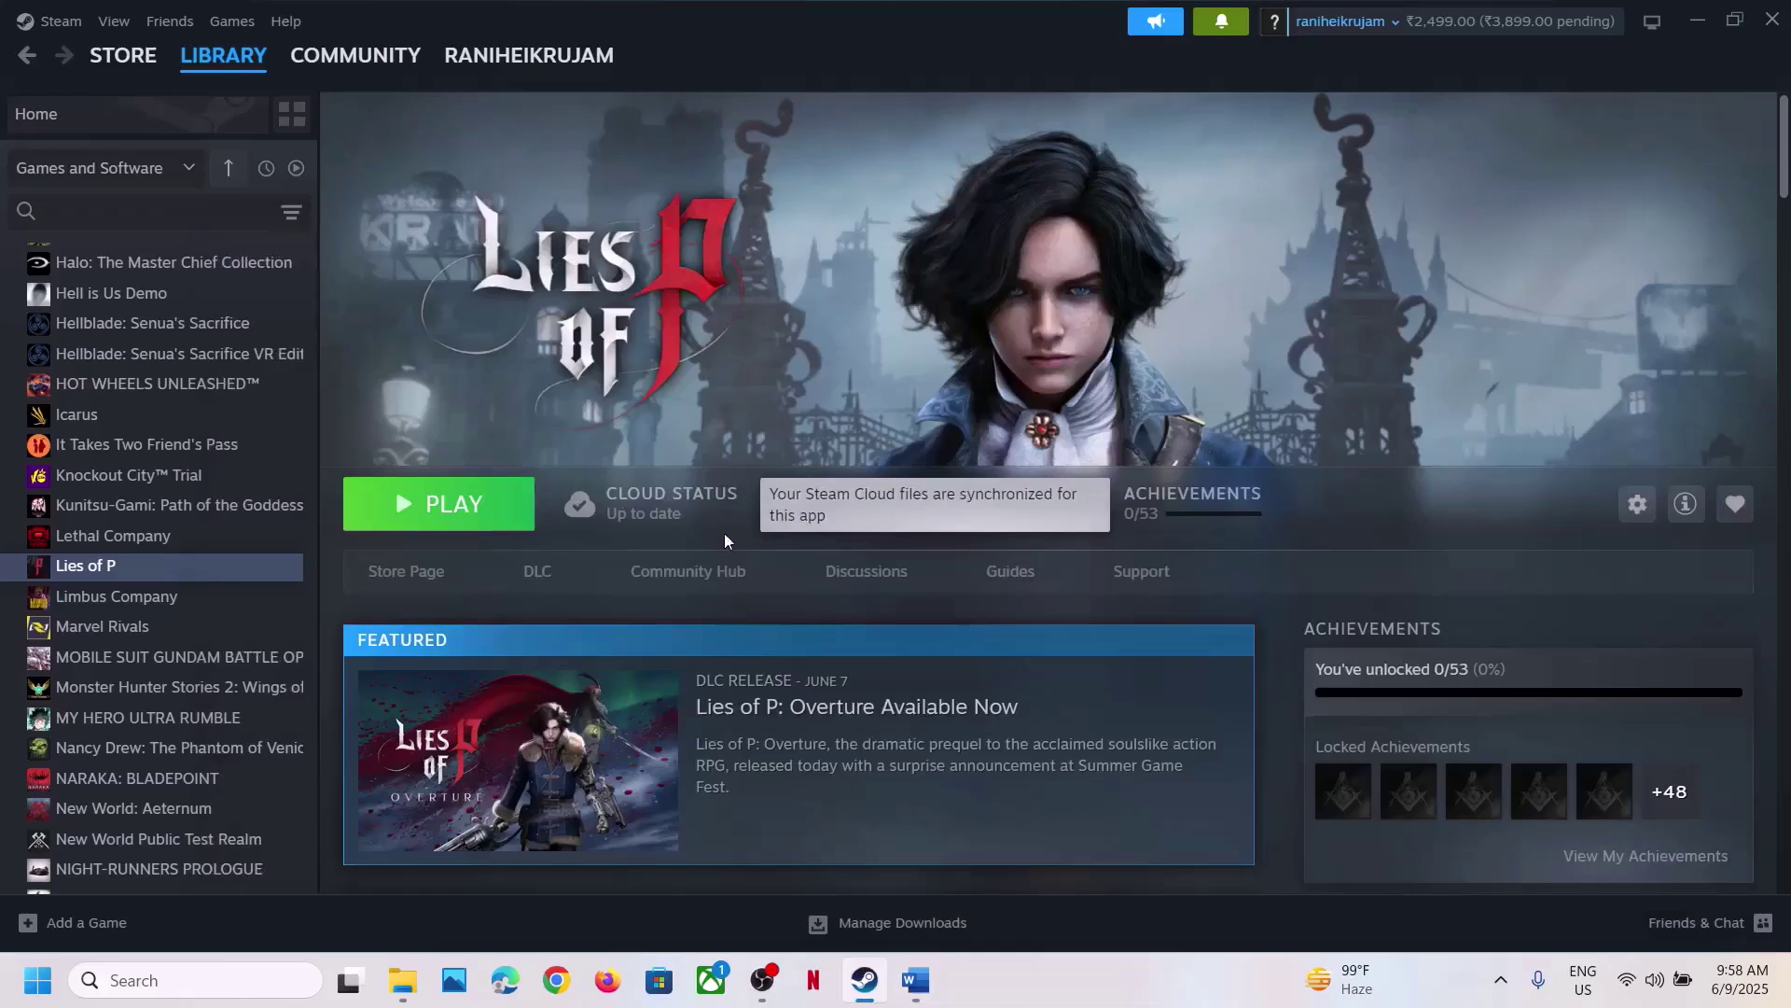
- Switch to the Word notes and highlight Step 7's text about the antivirus program, Windows Security and firewall
{"action": "left_click", "coordinate": [915, 981]}
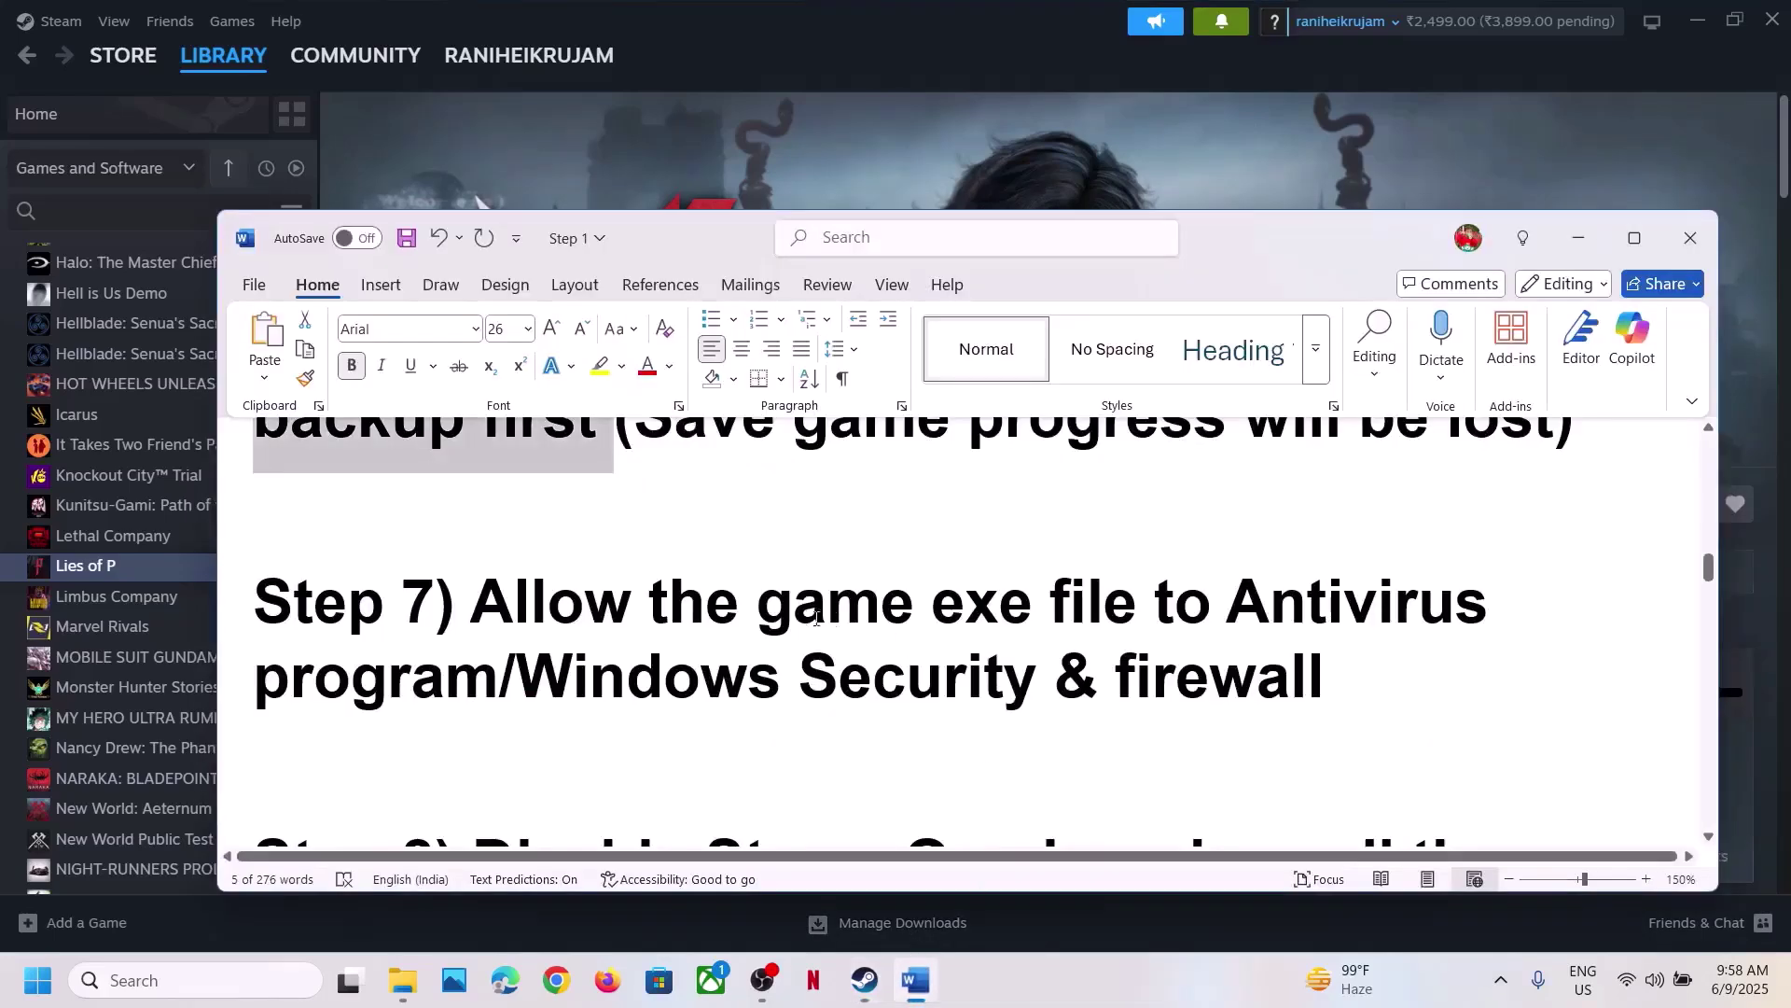
{"action": "left_click_drag", "start_coordinate": [664, 623], "coordinate": [1325, 685]}
{"action": "left_click", "coordinate": [499, 689]}
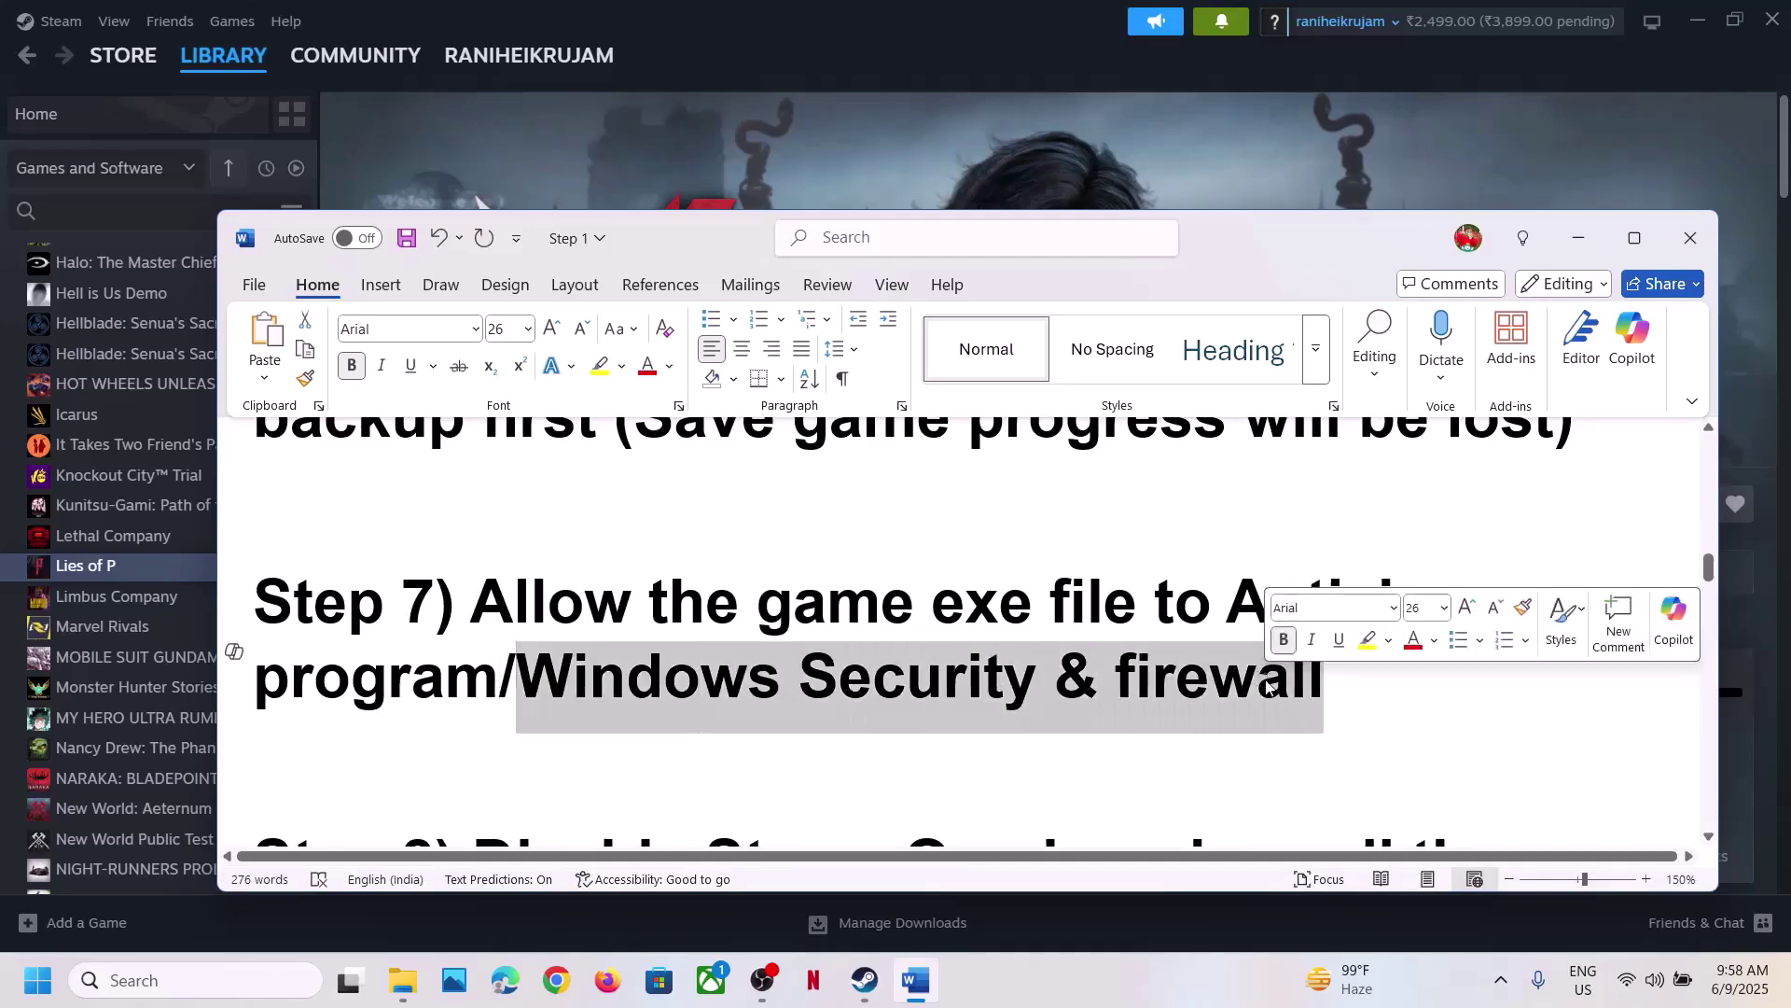
- Open the Windows Security page in the Windows privacy and security settings and bring up Virus & threat protection
{"action": "left_click", "coordinate": [1057, 199]}
{"action": "key", "text": "super+i"}
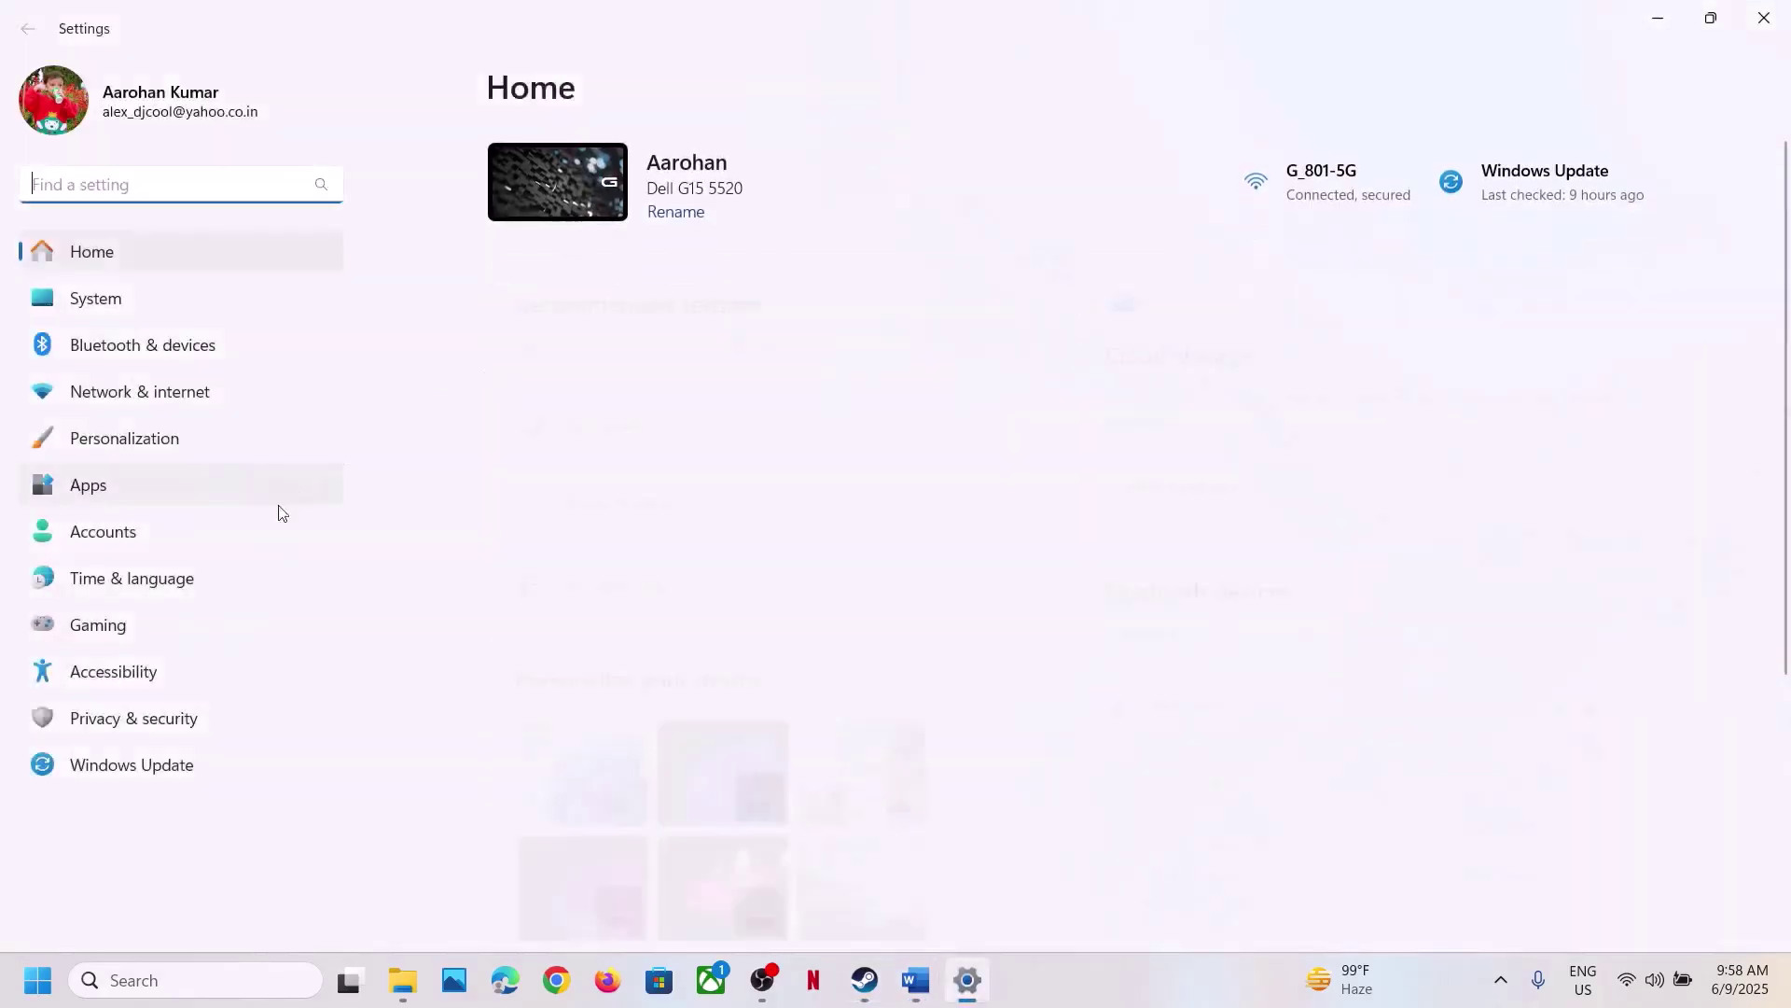
{"action": "left_click", "coordinate": [121, 731]}
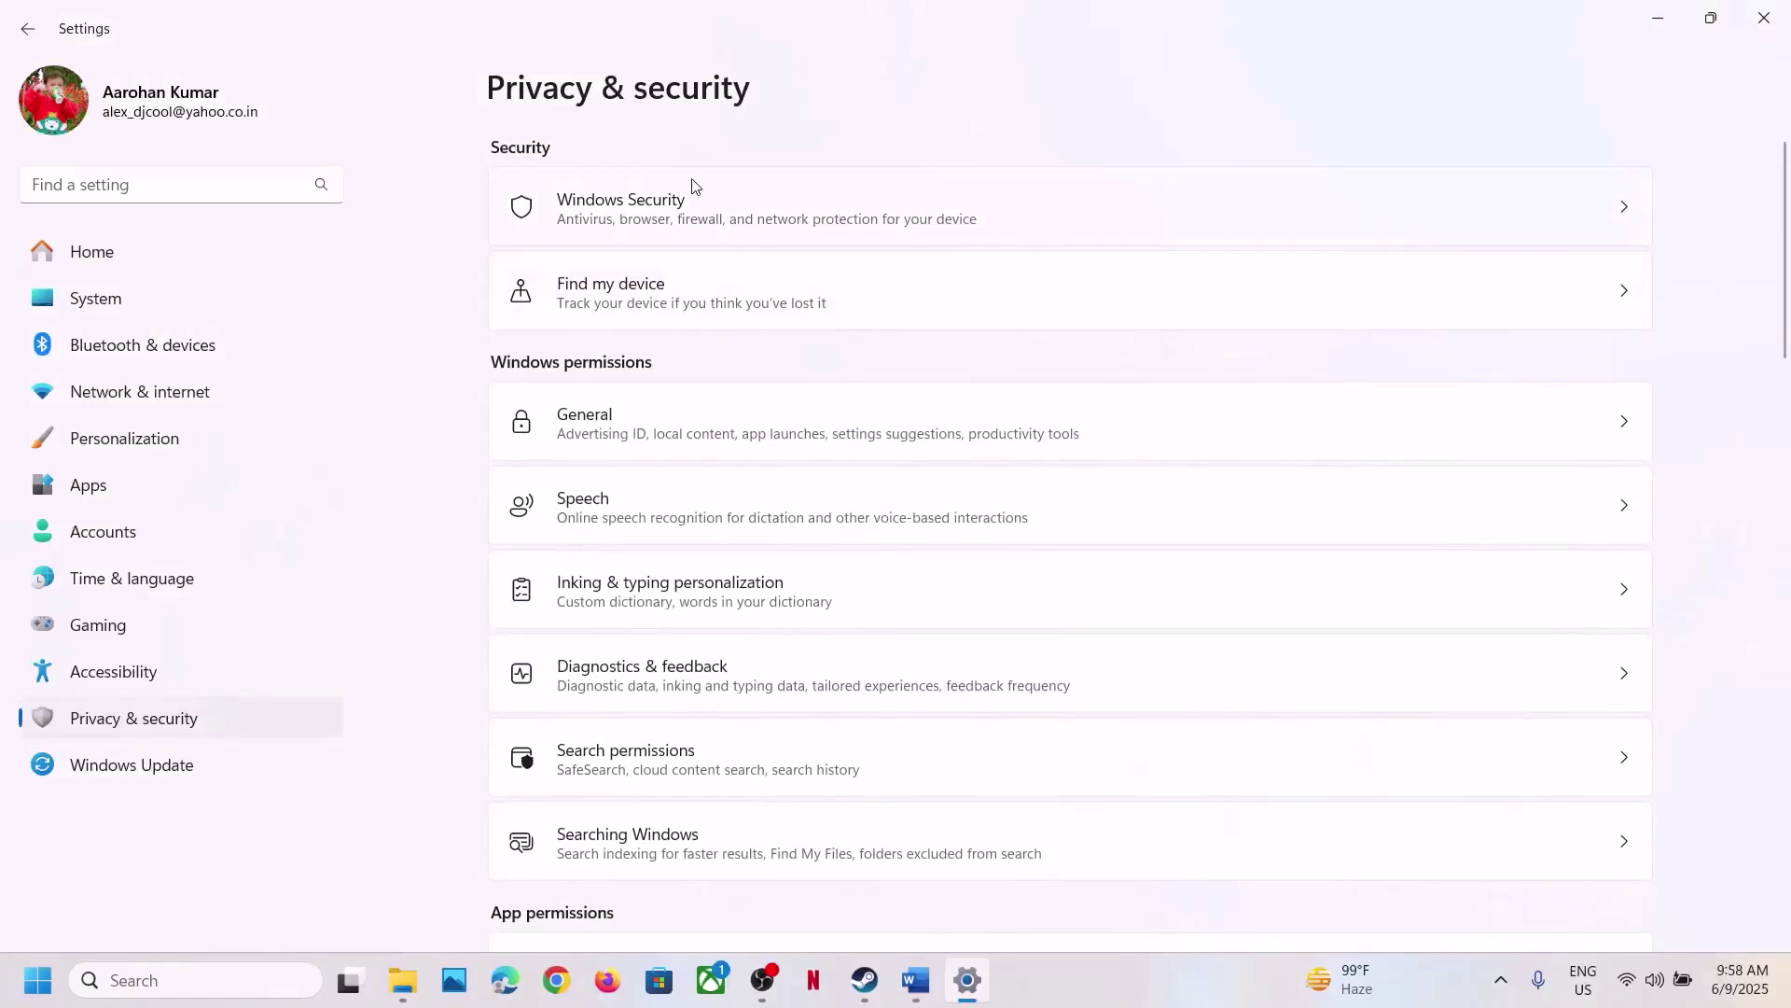
{"action": "left_click", "coordinate": [638, 230]}
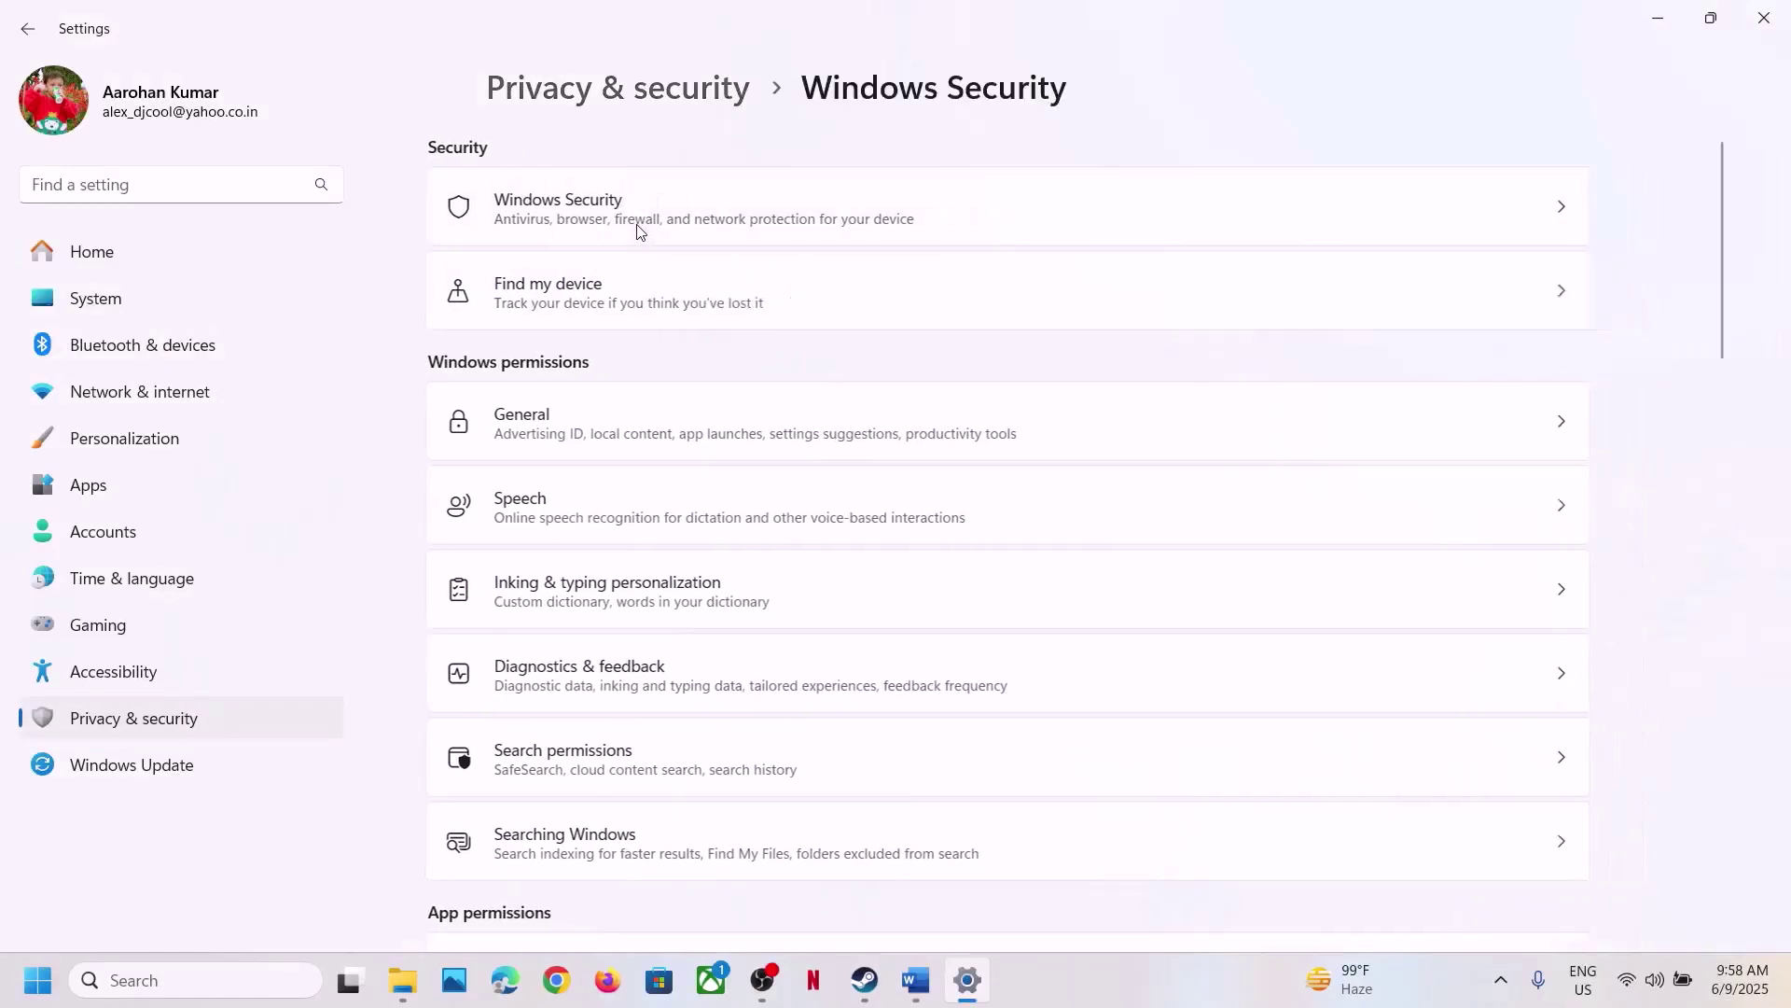
{"action": "left_click", "coordinate": [651, 353]}
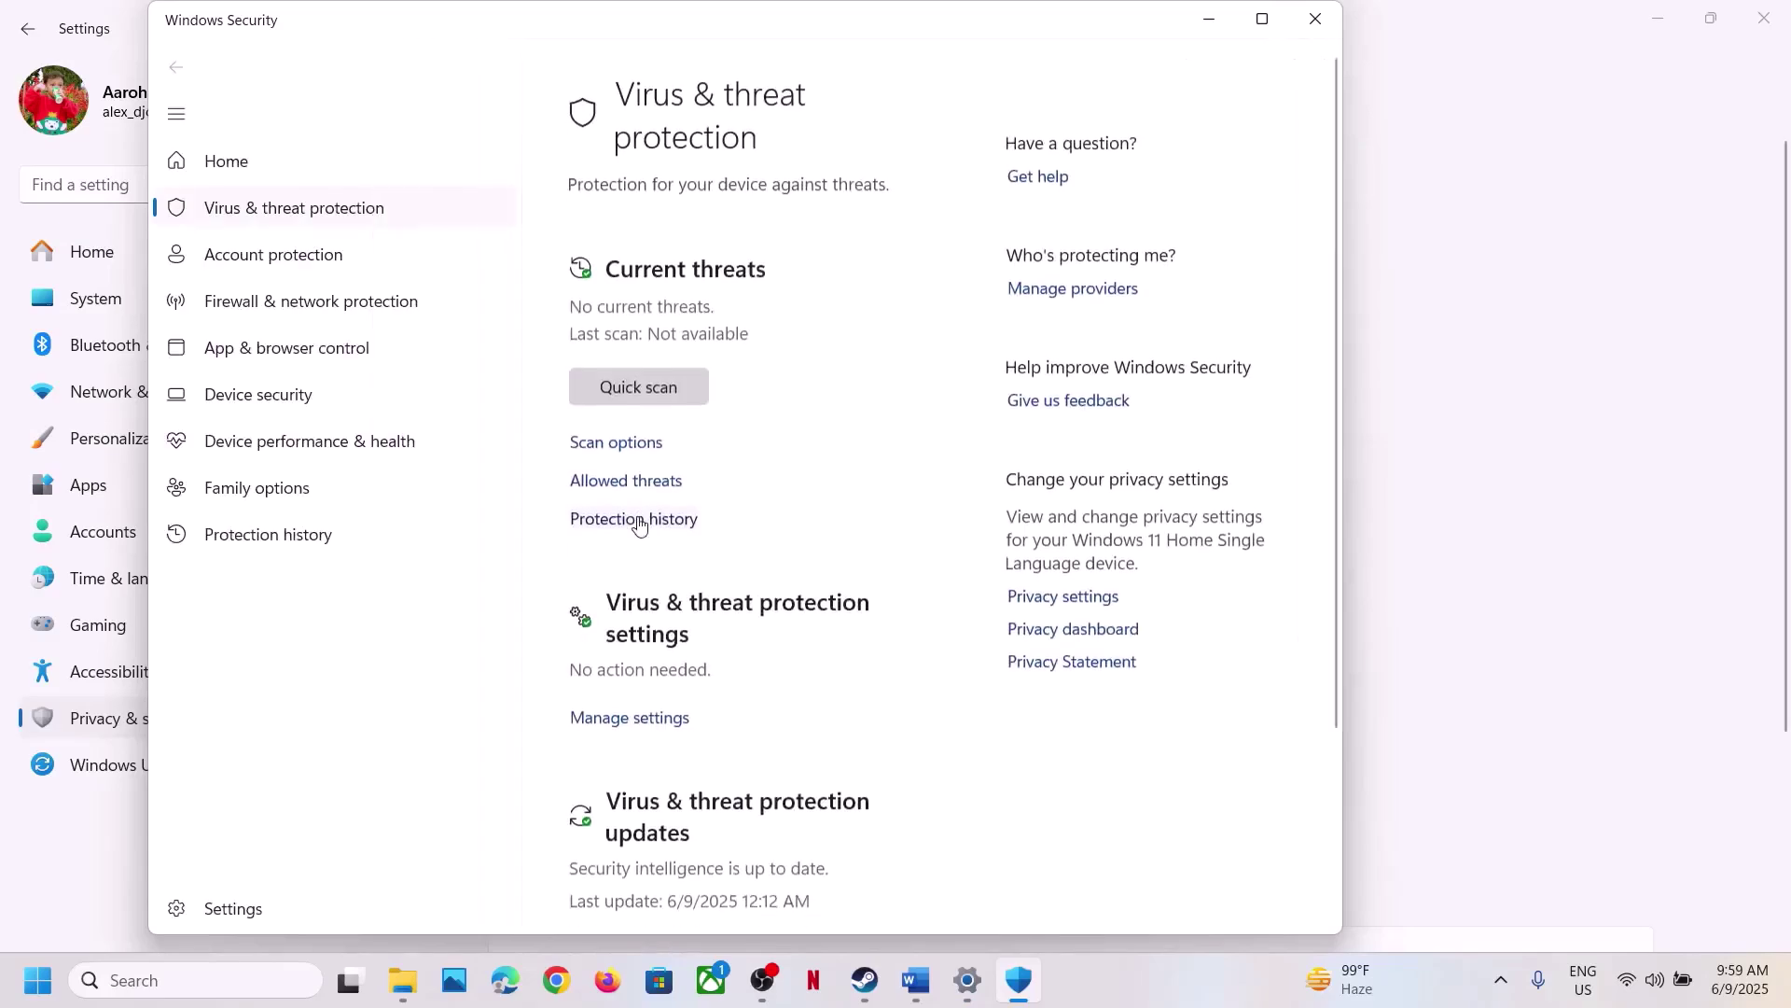
- Open the ransomware protection settings and turn on Controlled folder access, approving the User Account Control request
{"action": "scroll", "coordinate": [634, 520], "scroll_direction": "down", "scroll_amount": 3}
{"action": "left_click", "coordinate": [711, 852]}
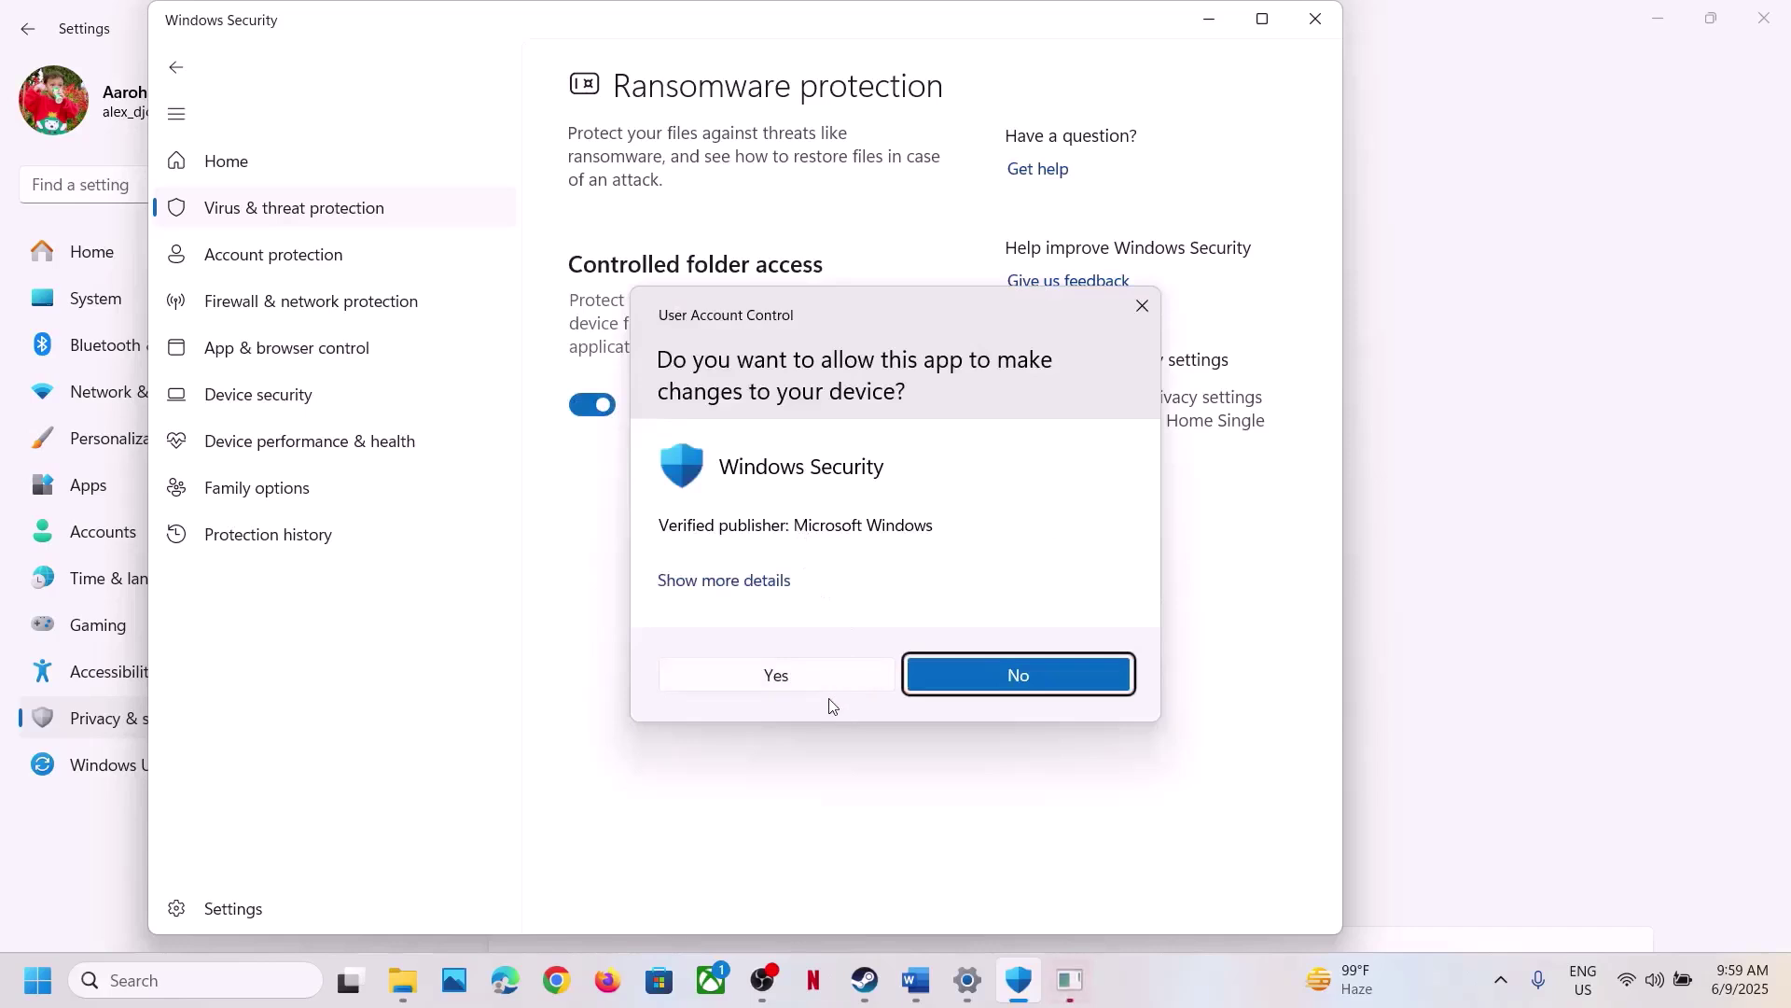
{"action": "left_click", "coordinate": [825, 688]}
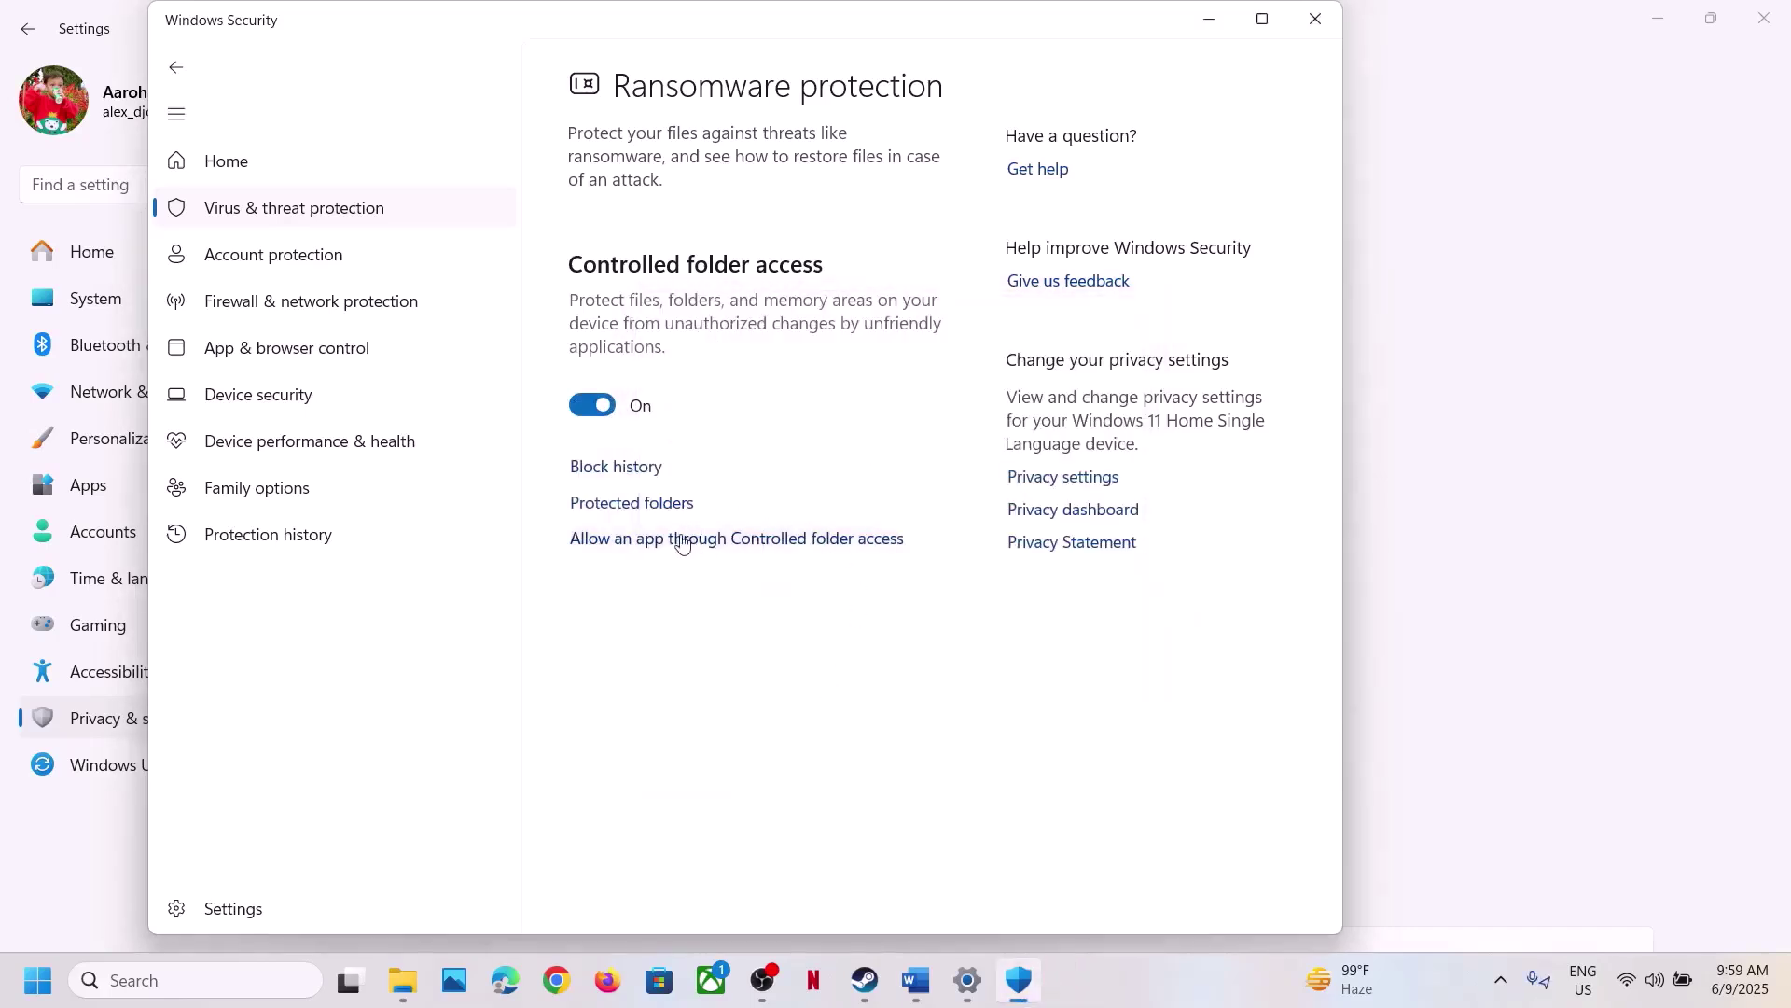
- Open the apps allowed through Controlled folder access, approve the User Account Control request, and start browsing for an app to add
{"action": "left_click", "coordinate": [727, 540]}
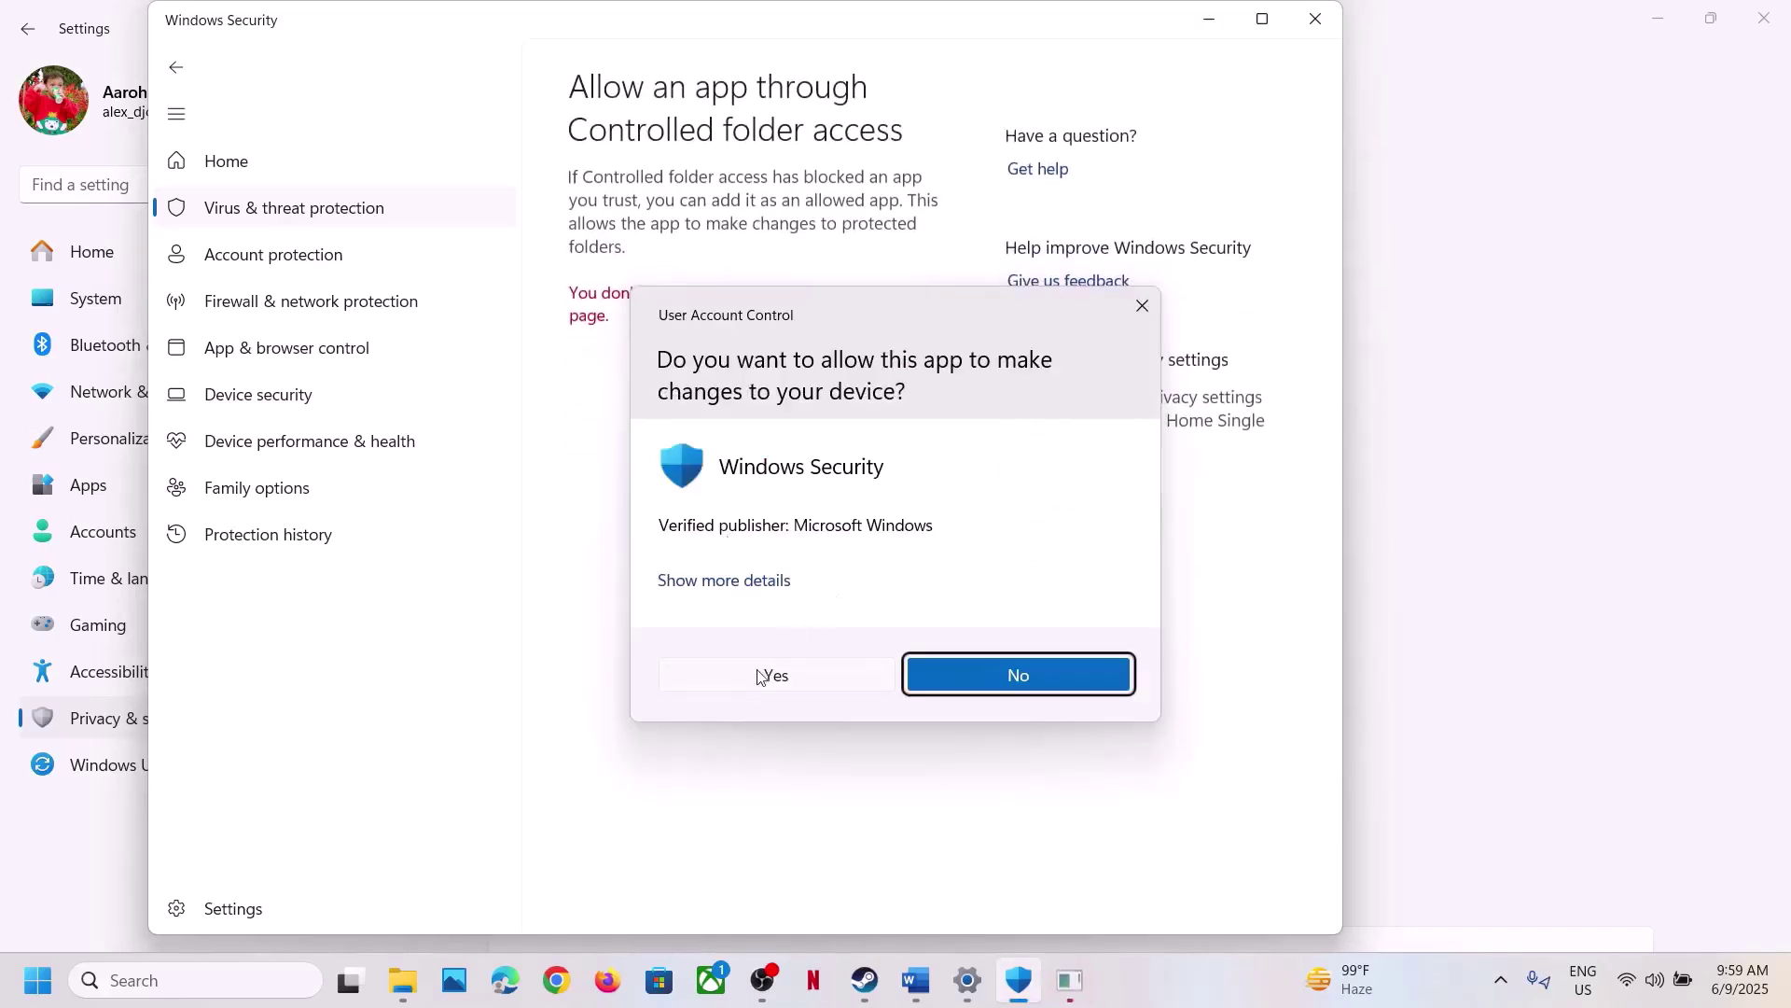
{"action": "left_click", "coordinate": [756, 682]}
{"action": "left_click", "coordinate": [663, 315]}
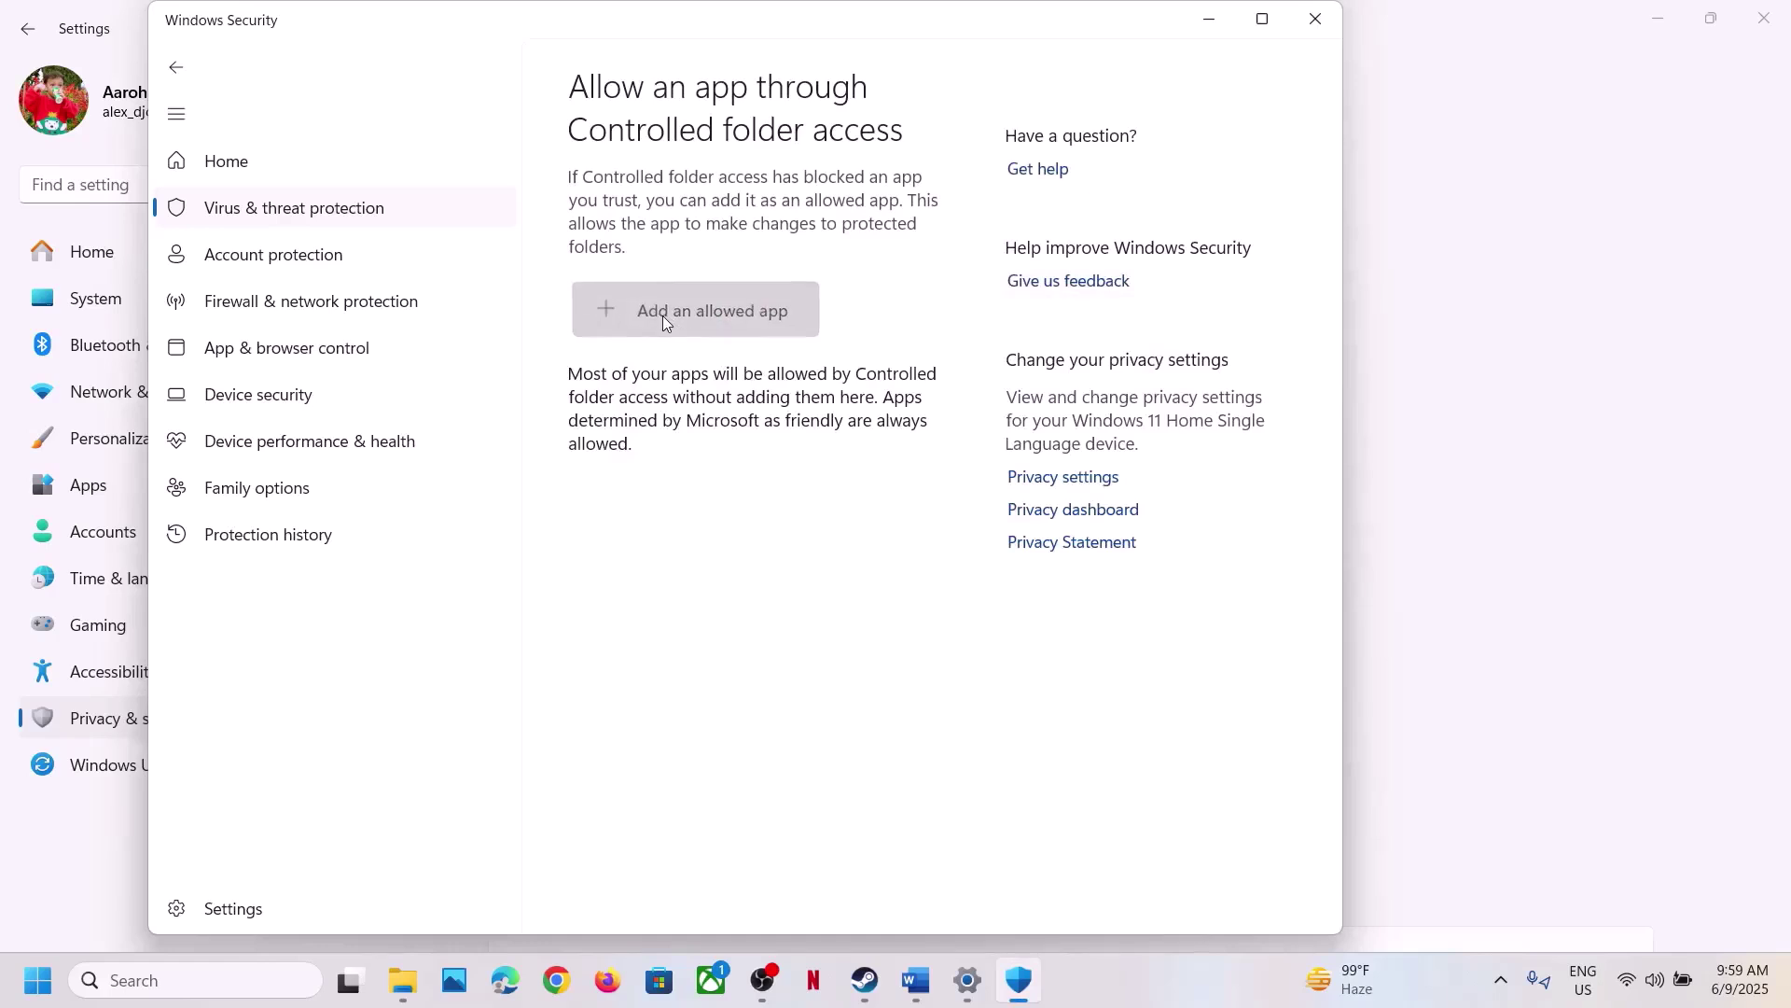
{"action": "left_click", "coordinate": [680, 404]}
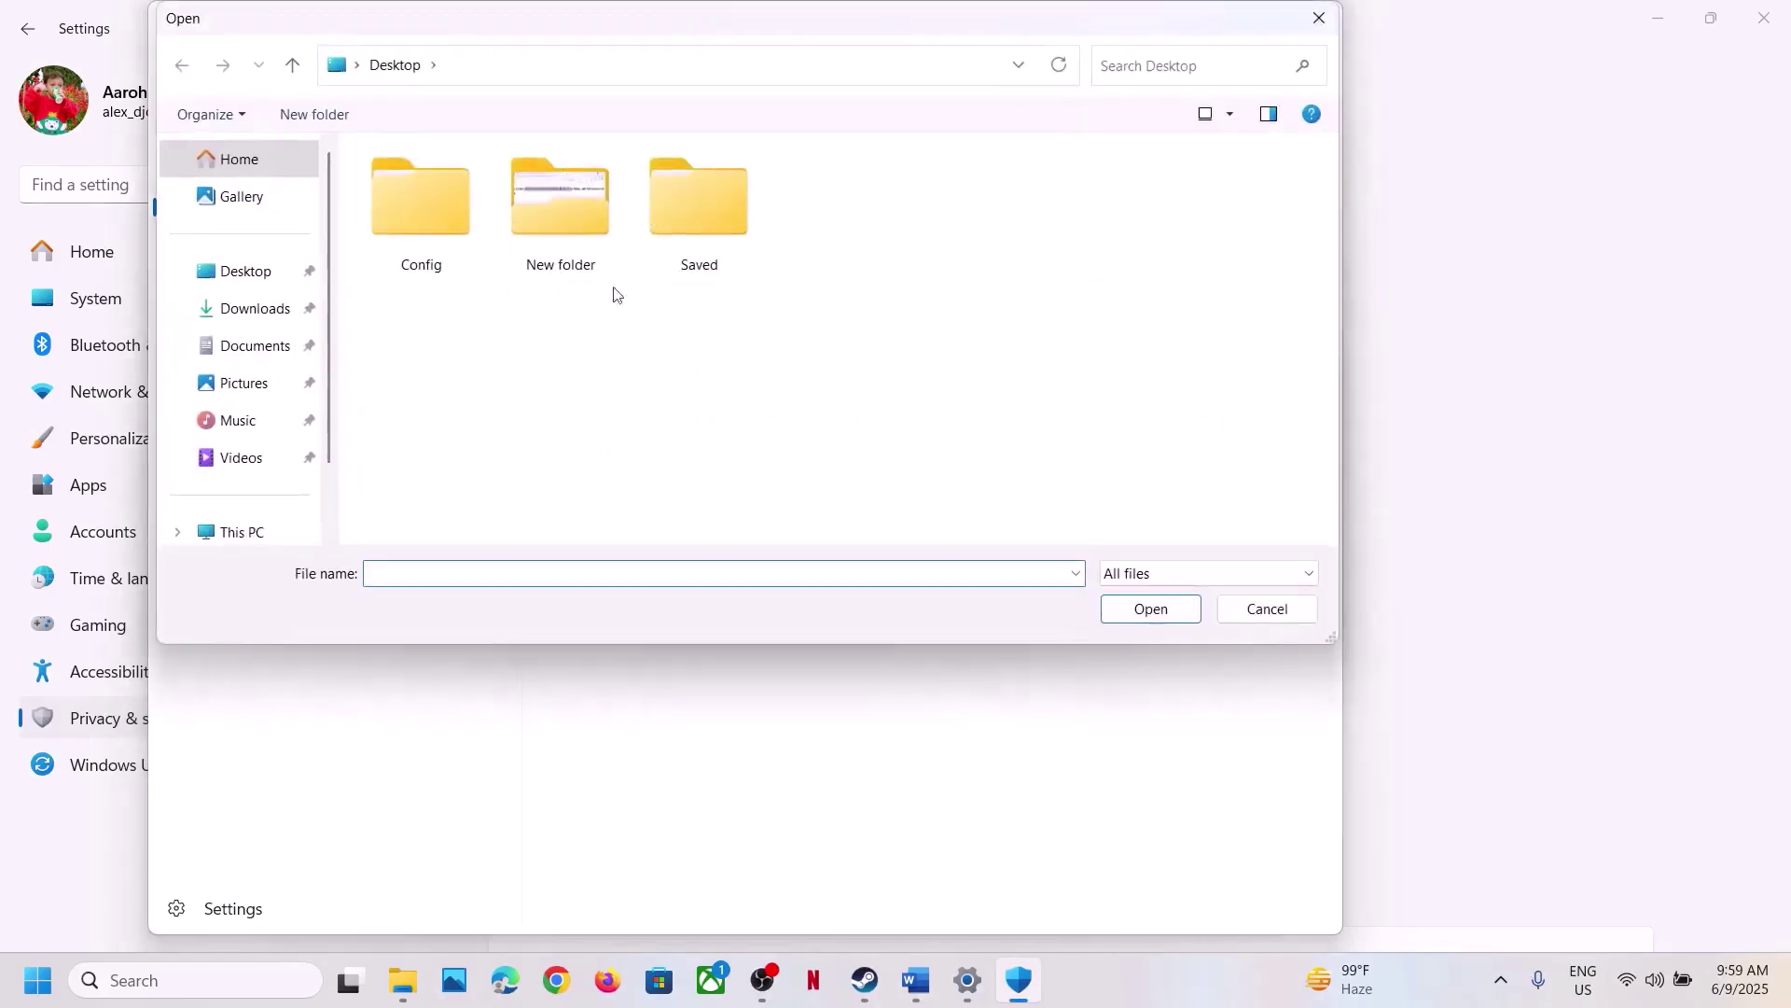
- Browse to the Steam folder inside Program Files (x86) on the C: drive
{"action": "left_click", "coordinate": [248, 528]}
{"action": "double_click", "coordinate": [517, 200]}
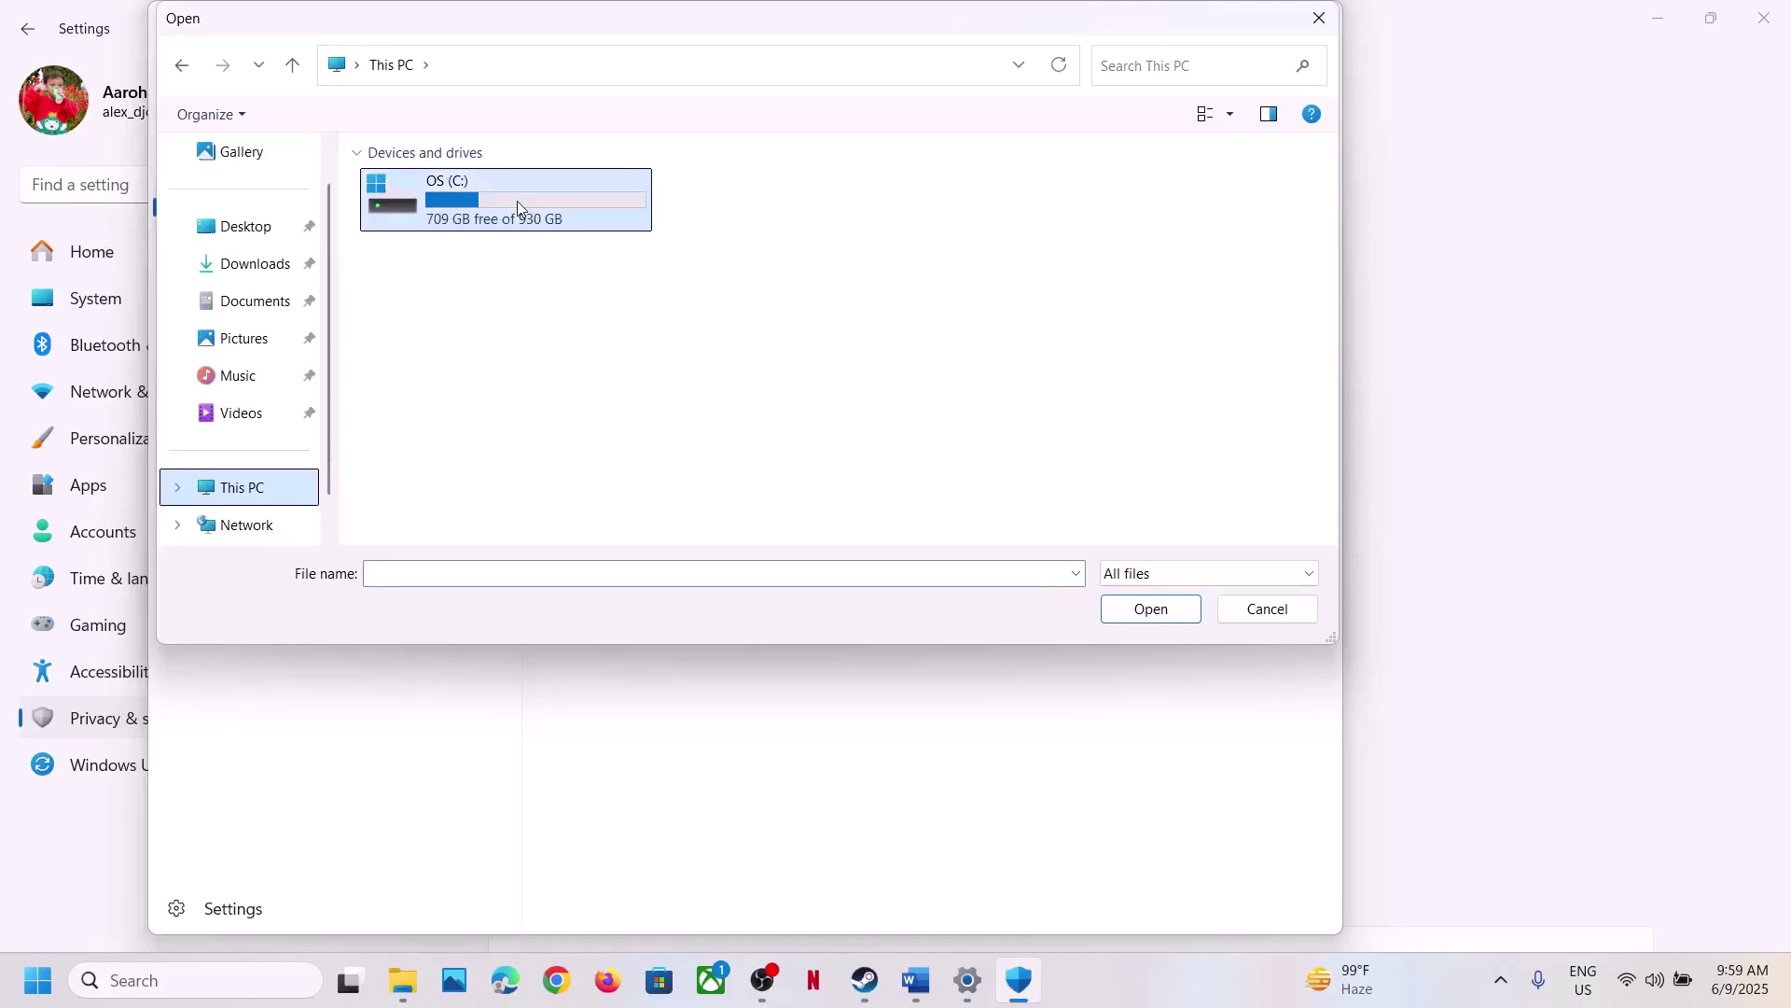
{"action": "scroll", "coordinate": [513, 243], "scroll_direction": "down", "scroll_amount": 1}
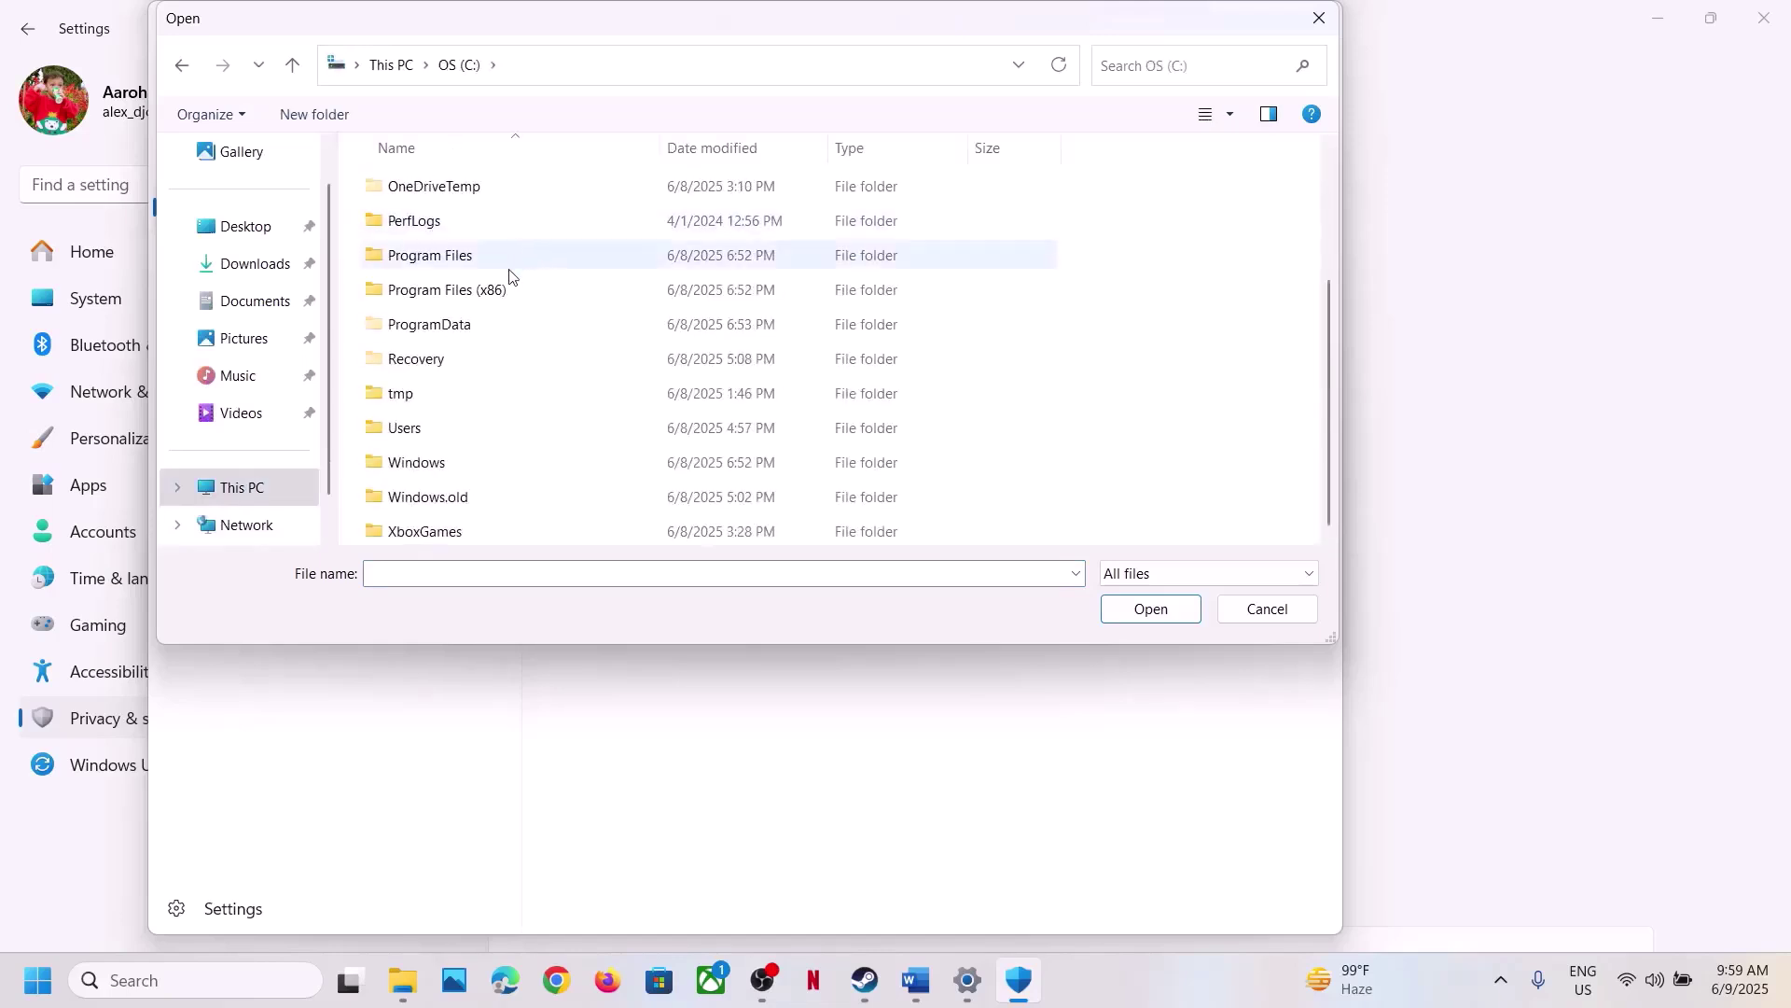
{"action": "left_click", "coordinate": [468, 296]}
{"action": "double_click", "coordinate": [469, 296]}
{"action": "scroll", "coordinate": [464, 300], "scroll_direction": "down", "scroll_amount": 5}
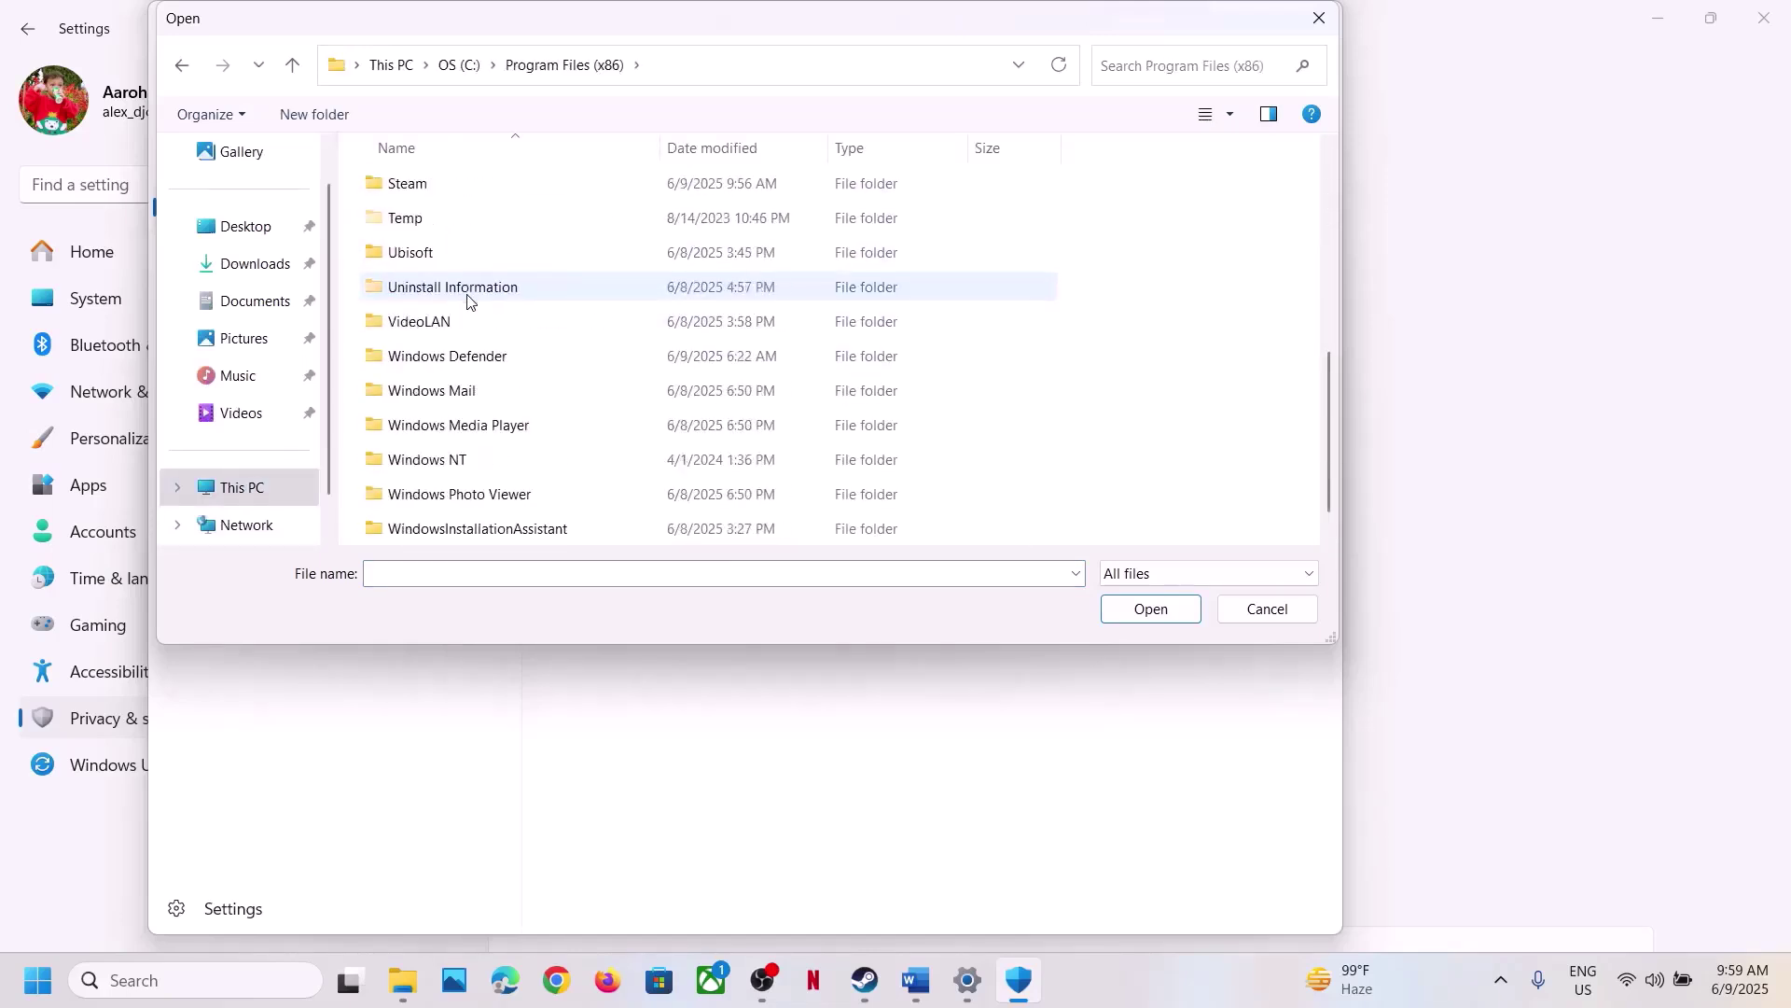
{"action": "double_click", "coordinate": [396, 191]}
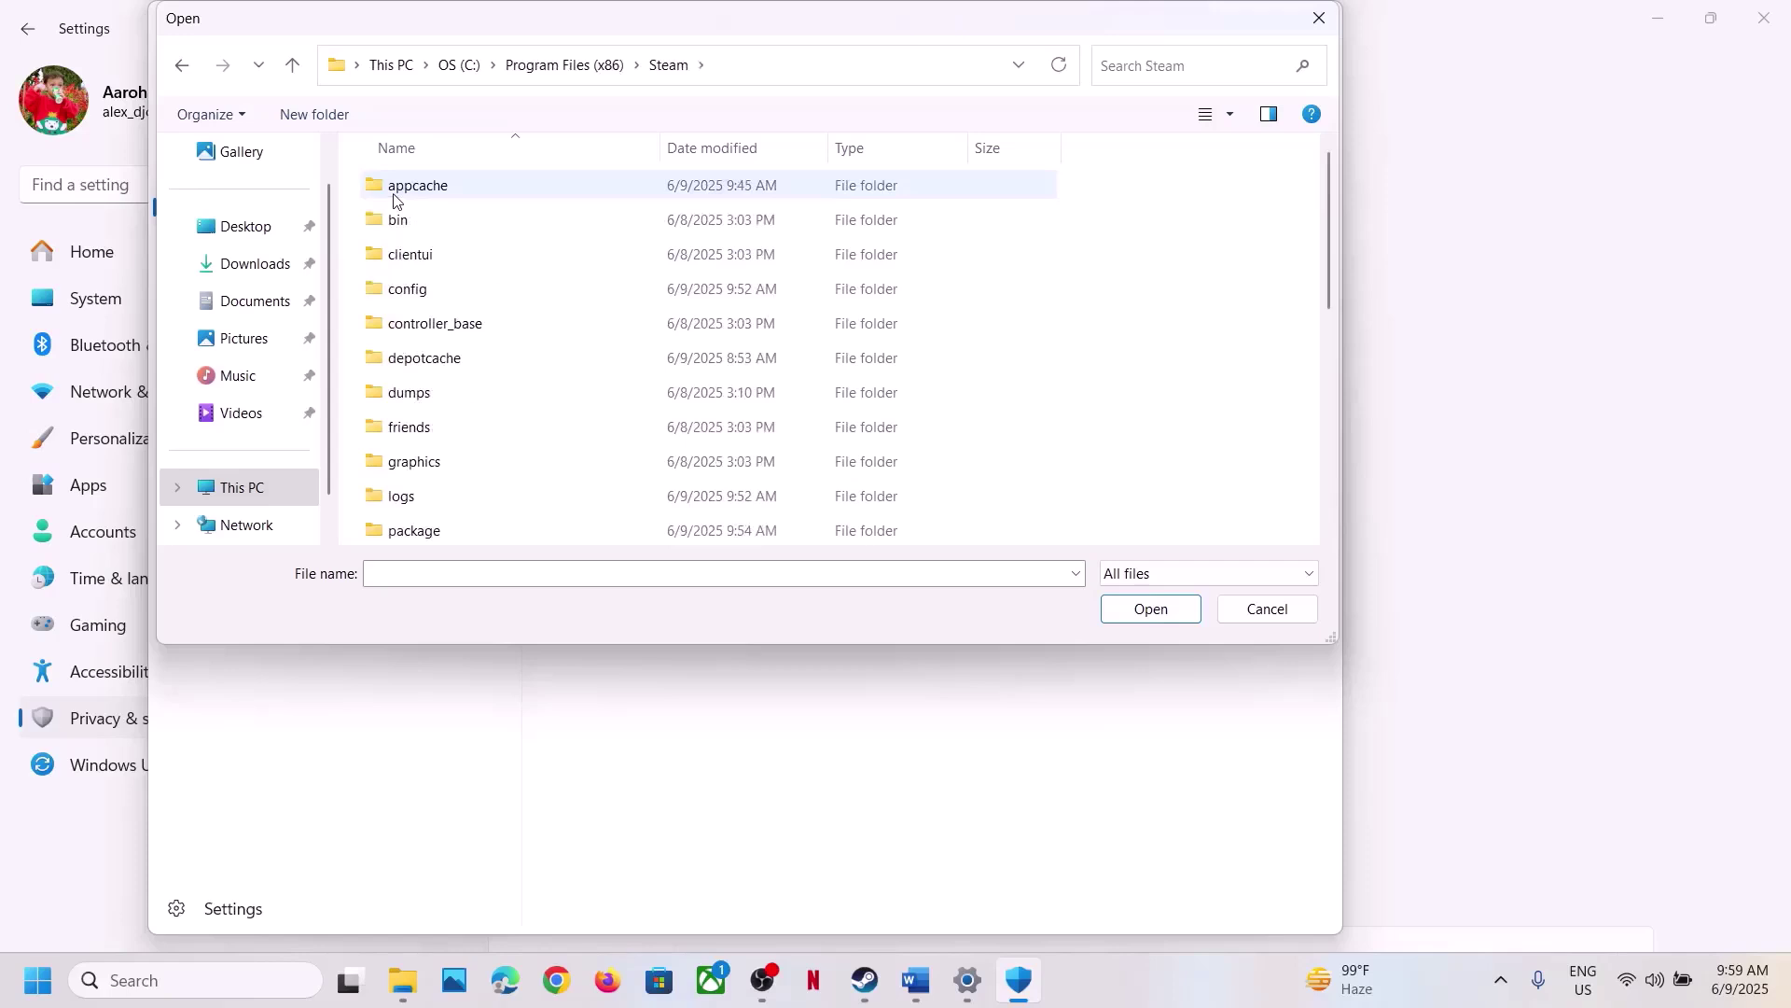
- Open steamapps, common and Lies of P, and add the LOP application as an allowed app
{"action": "scroll", "coordinate": [461, 422], "scroll_direction": "down", "scroll_amount": 5}
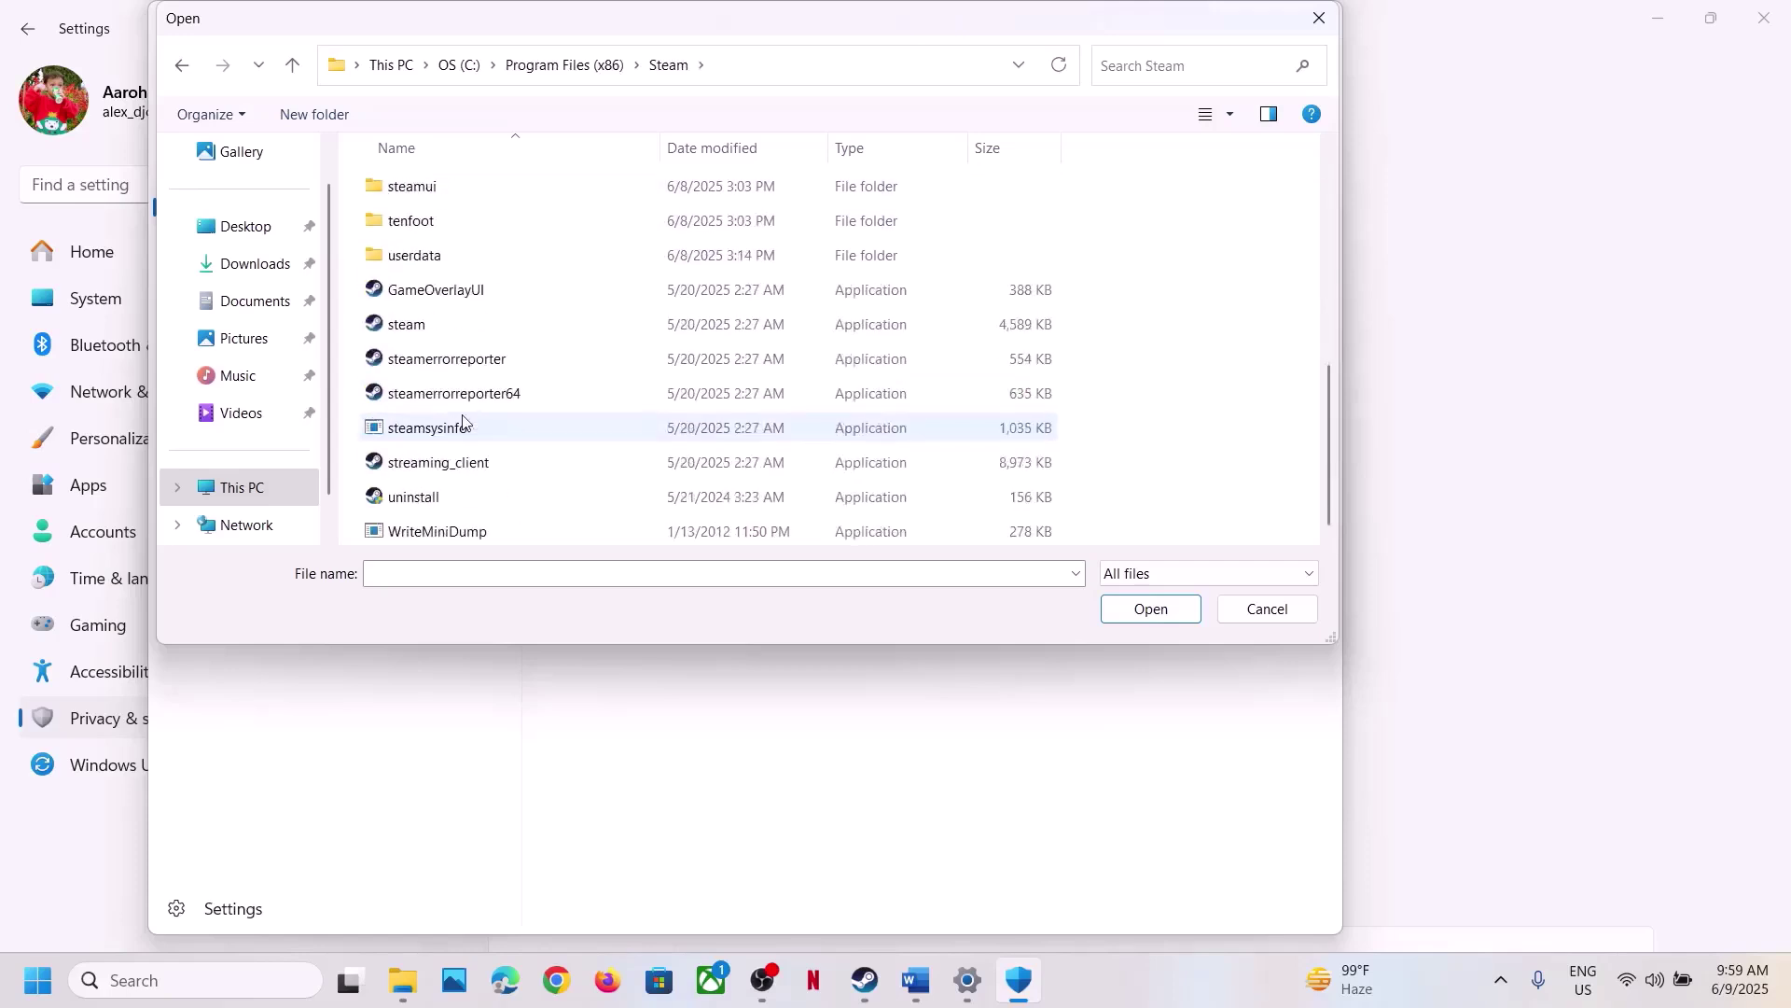
{"action": "scroll", "coordinate": [439, 247], "scroll_direction": "up", "scroll_amount": 2}
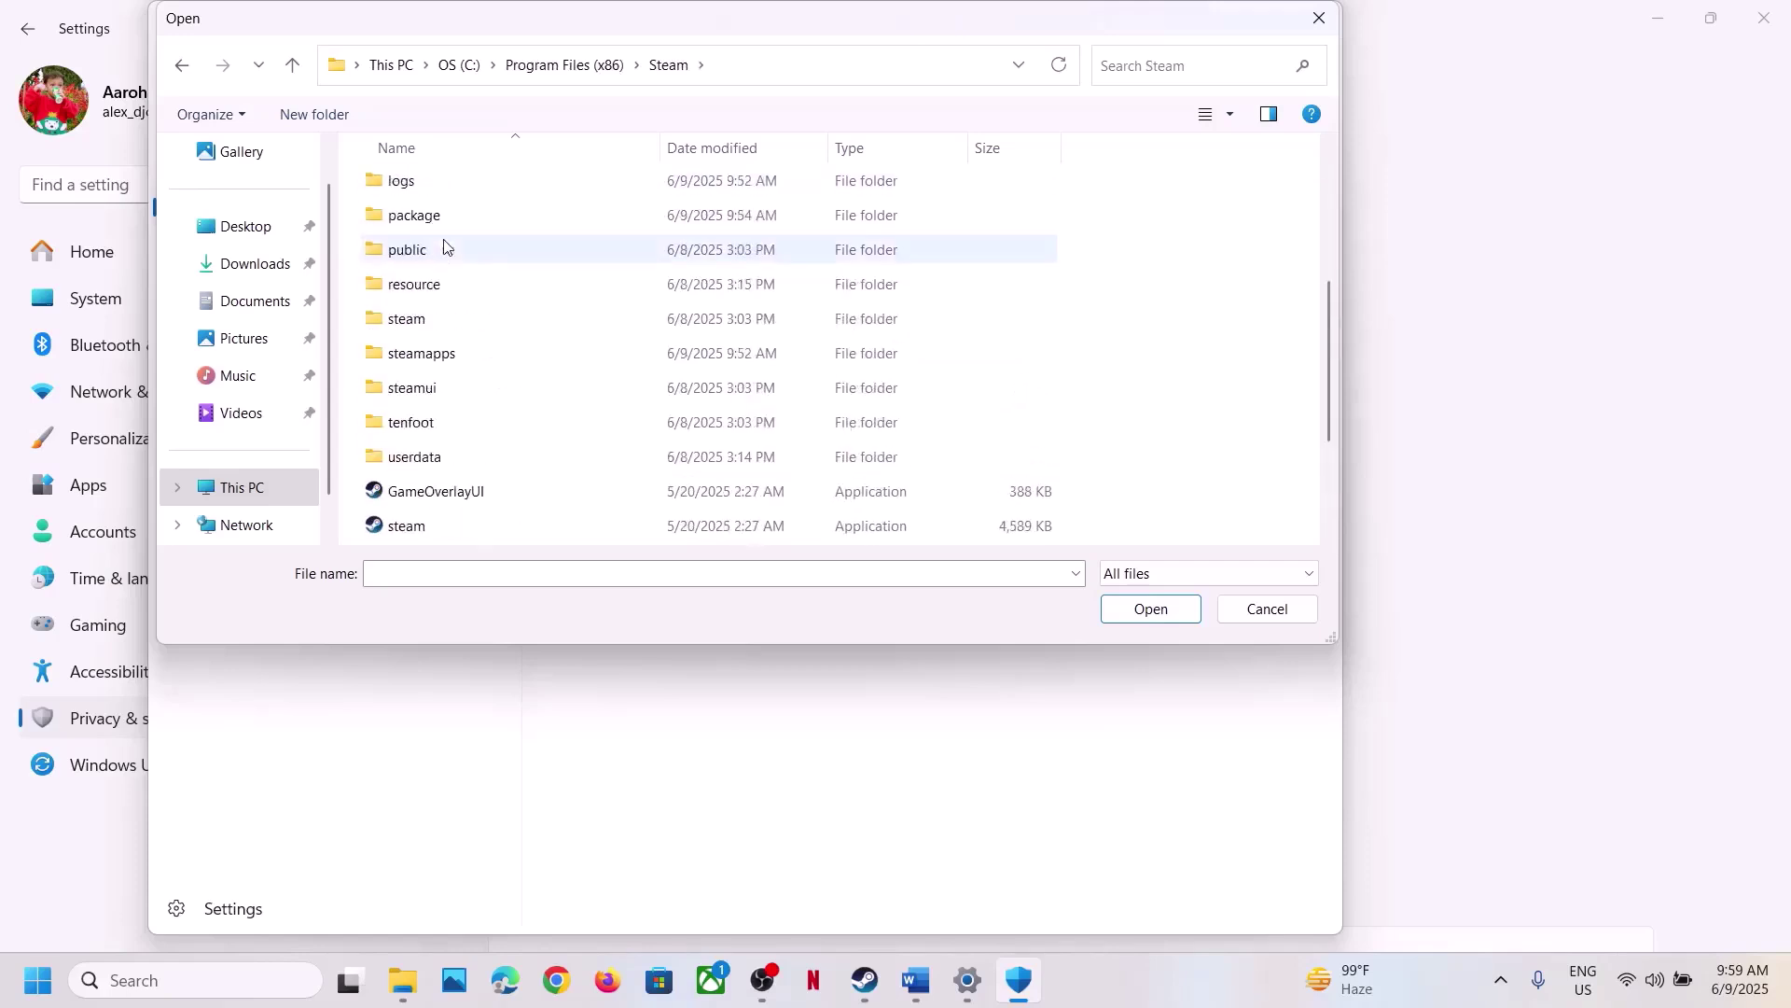
{"action": "double_click", "coordinate": [434, 366]}
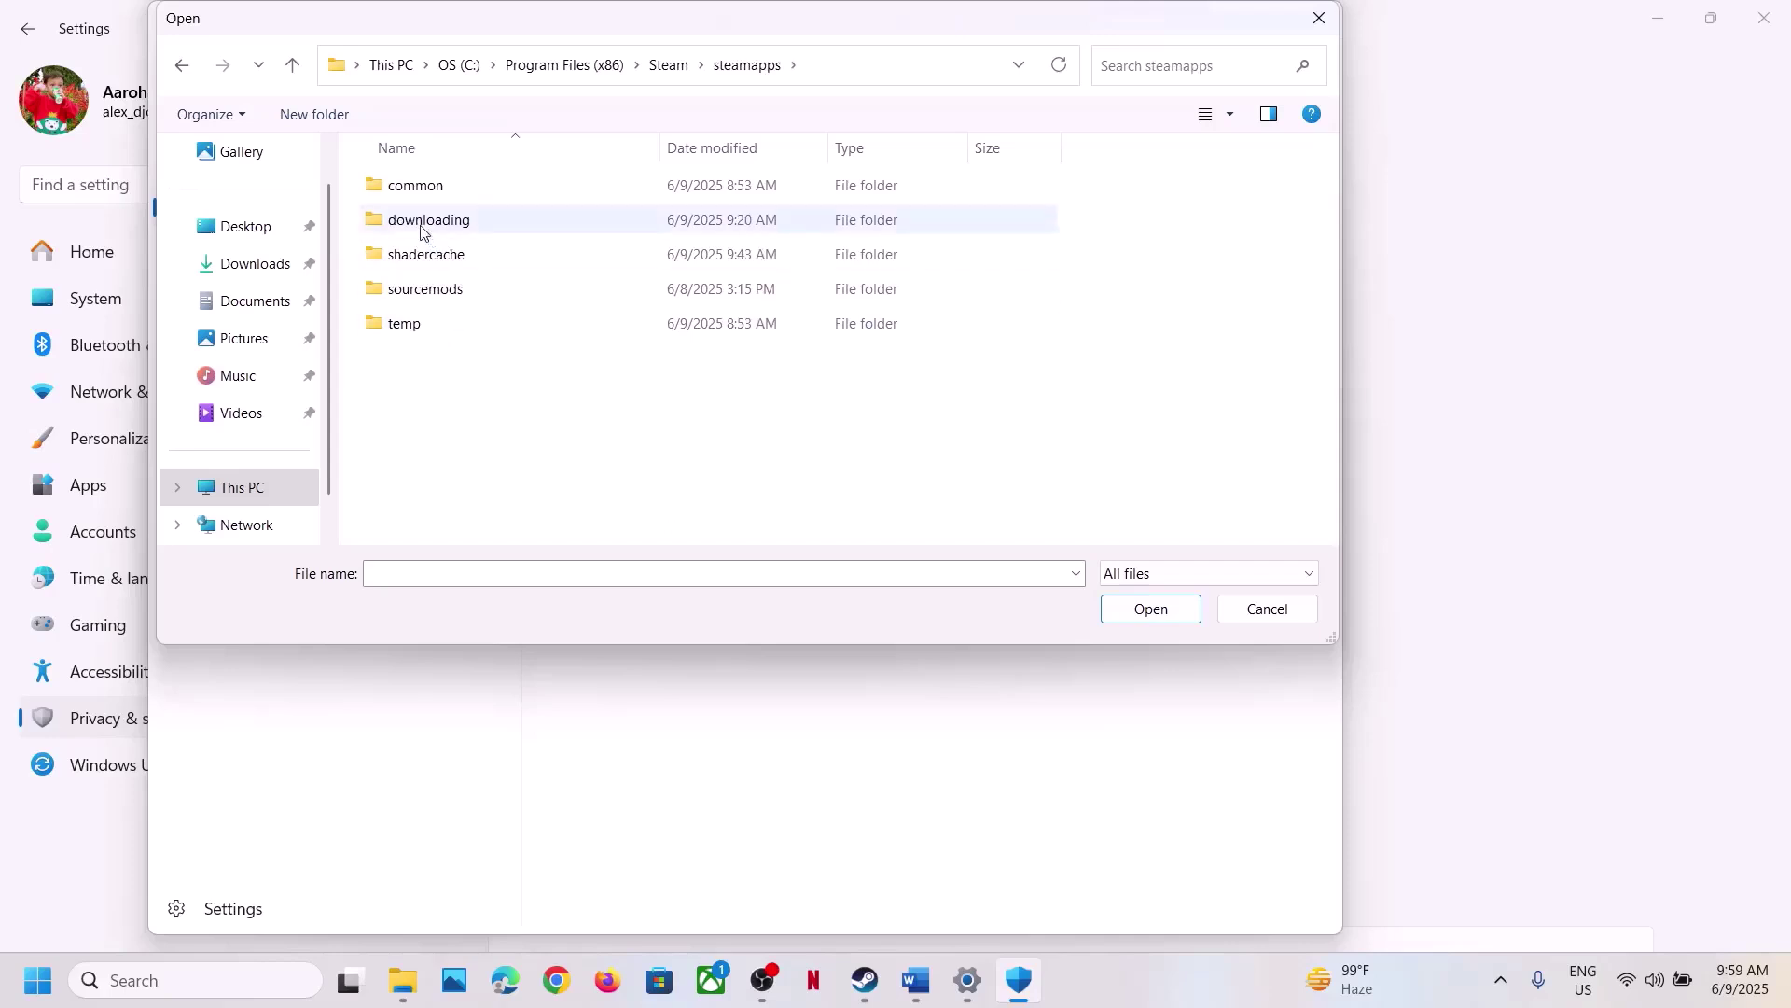
{"action": "double_click", "coordinate": [400, 192]}
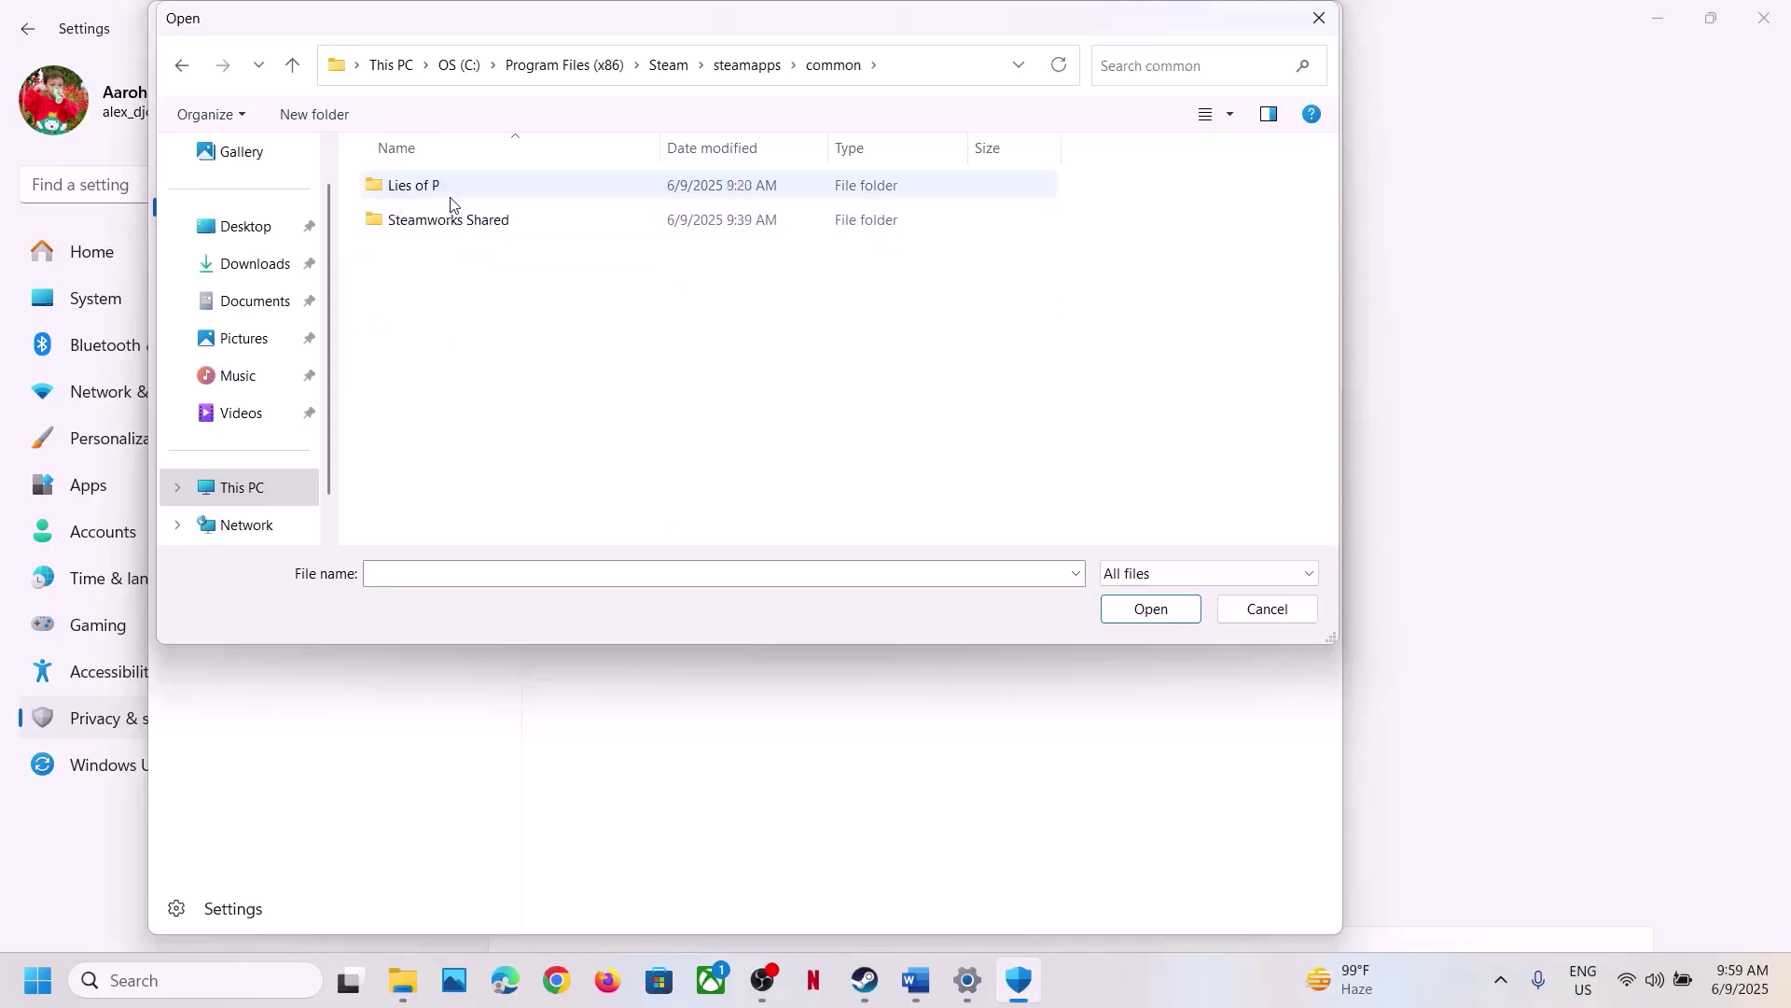
{"action": "double_click", "coordinate": [451, 197]}
{"action": "left_click", "coordinate": [411, 253]}
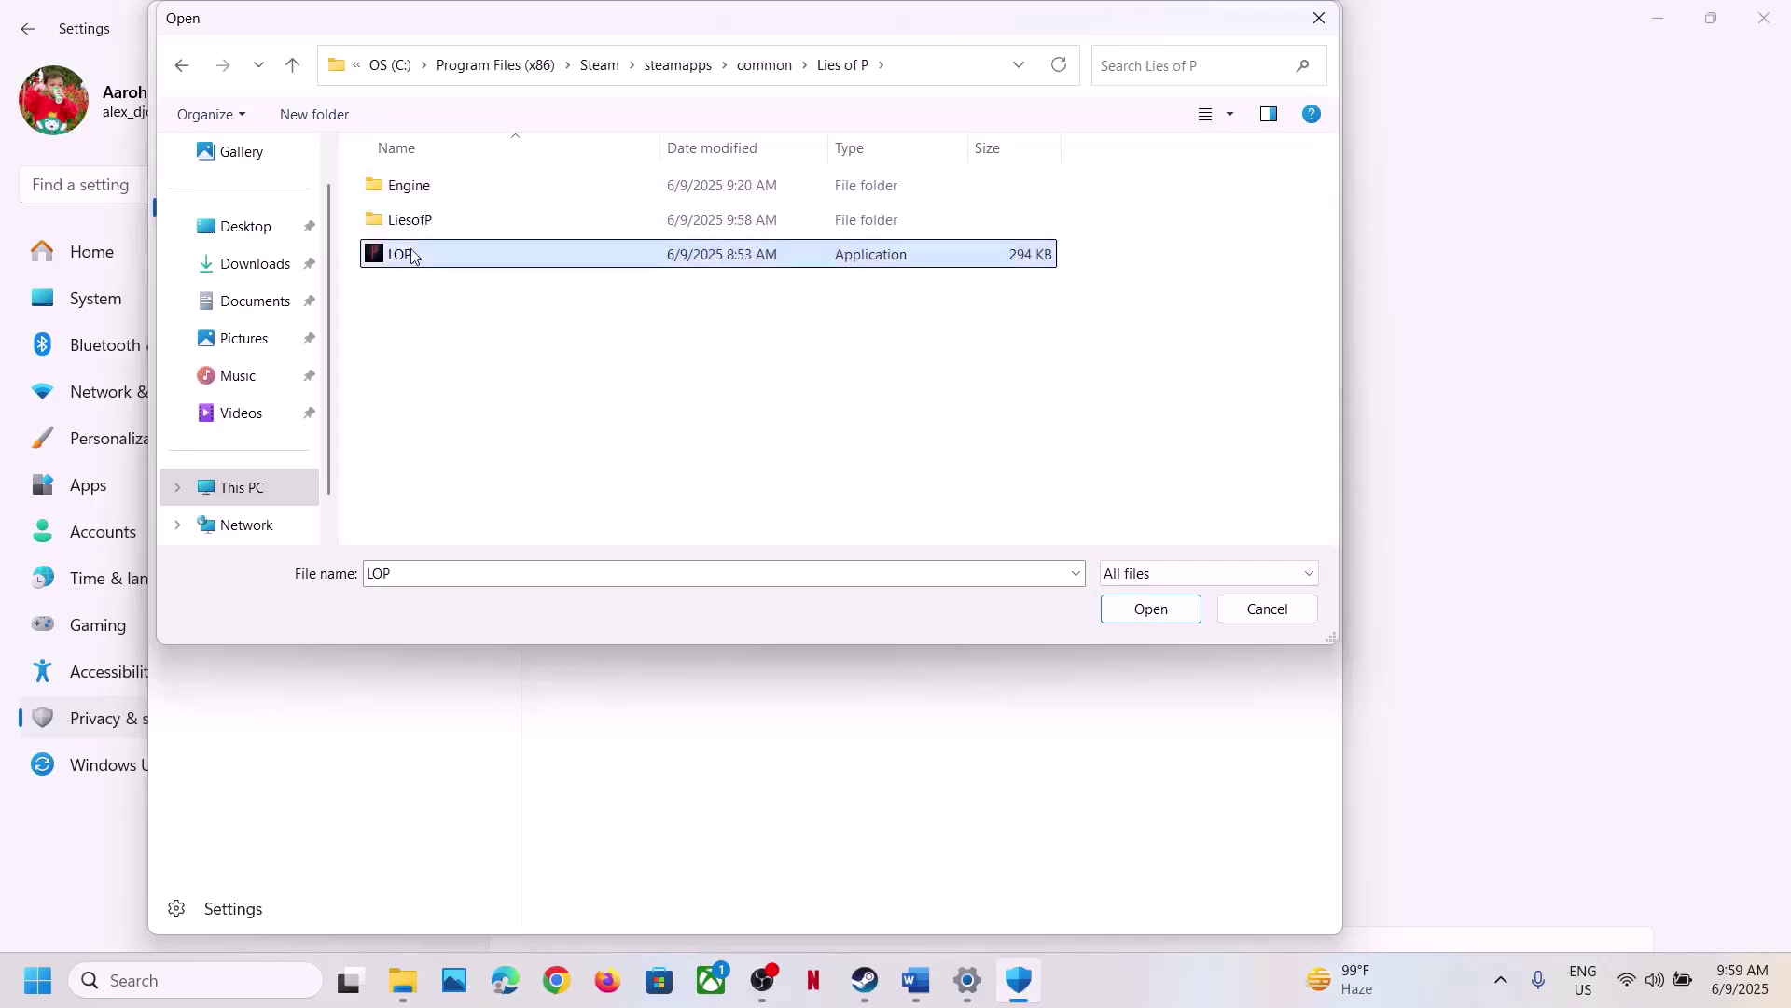
{"action": "left_click", "coordinate": [1147, 615]}
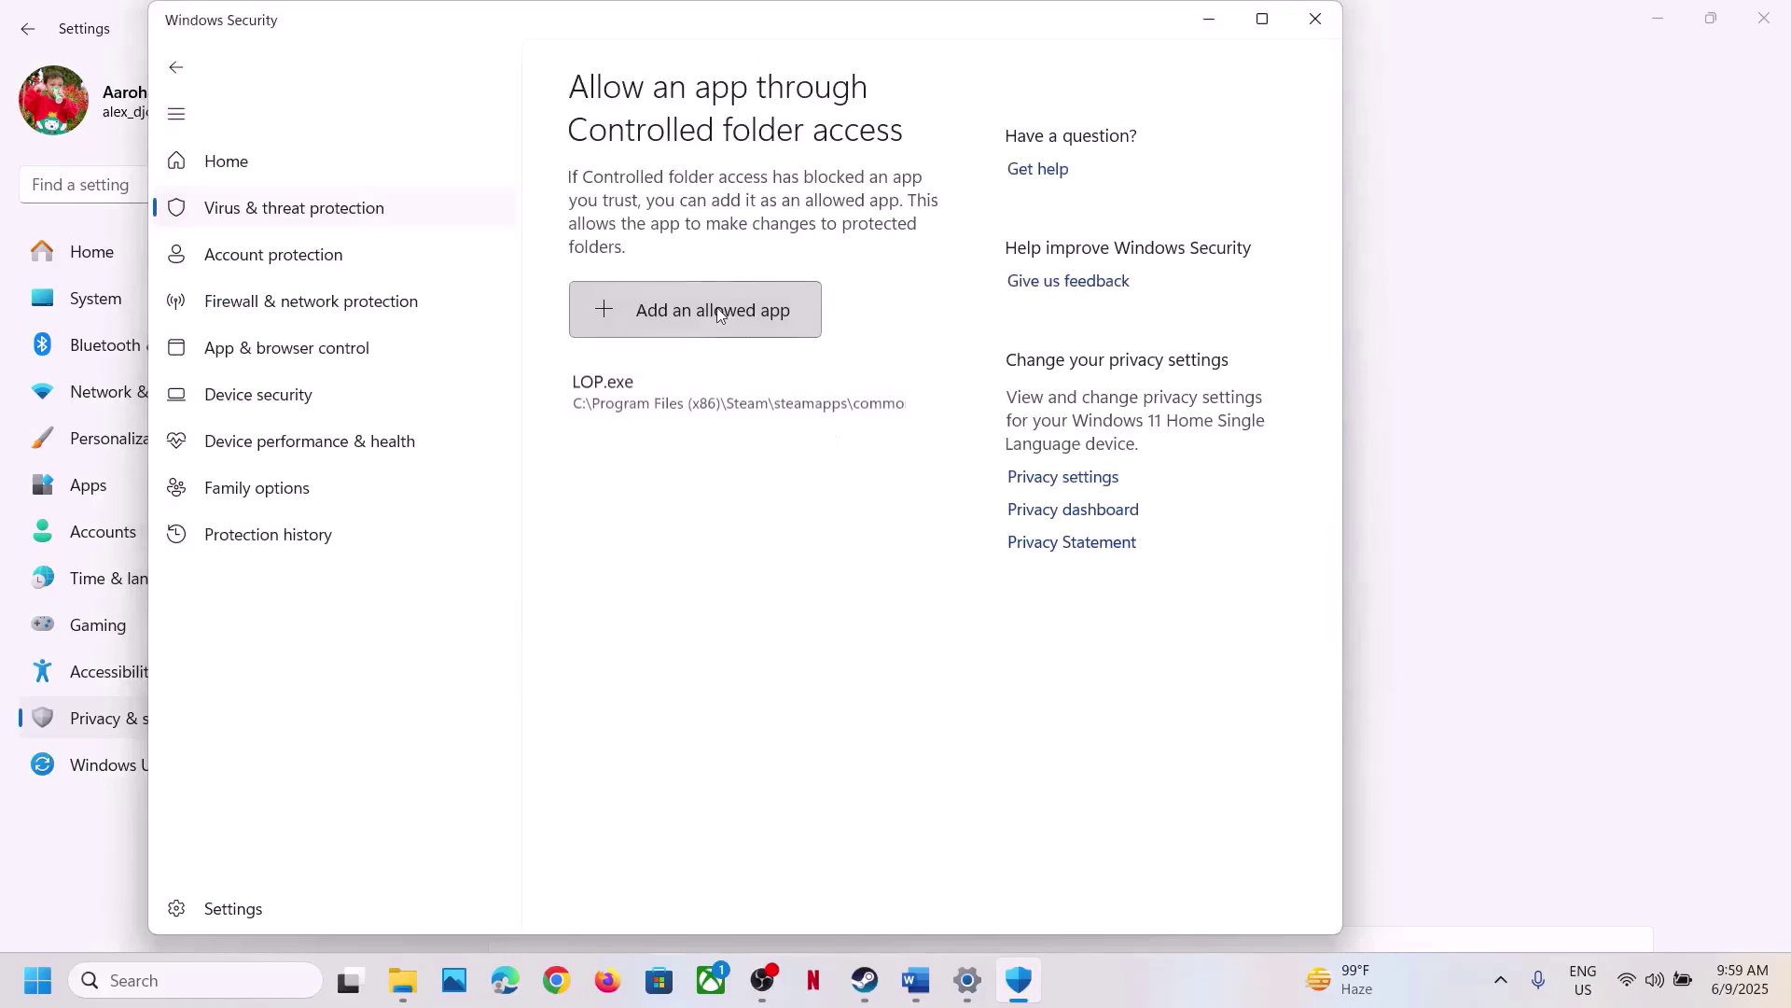
- Add LOP-Win64-Shipping from LiesofP\Binaries\Win64 as another allowed app and close Windows Security
{"action": "left_click", "coordinate": [711, 313]}
{"action": "left_click", "coordinate": [723, 408]}
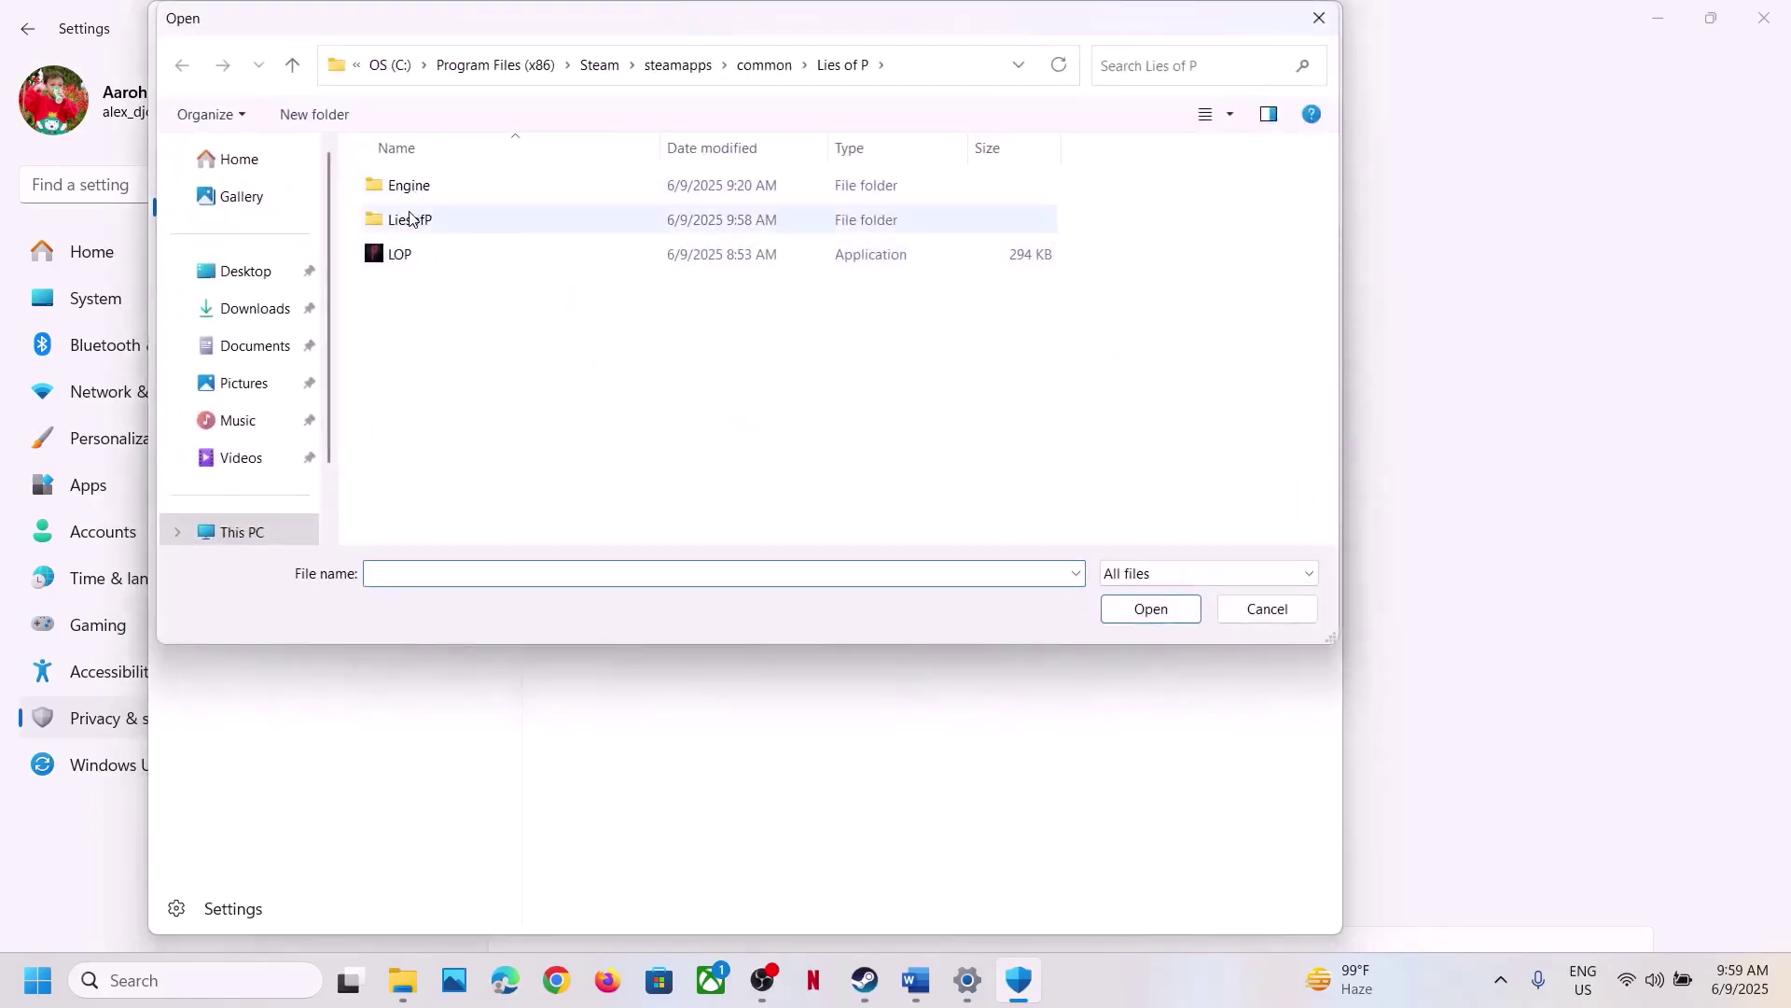
{"action": "double_click", "coordinate": [410, 219]}
{"action": "double_click", "coordinate": [411, 197]}
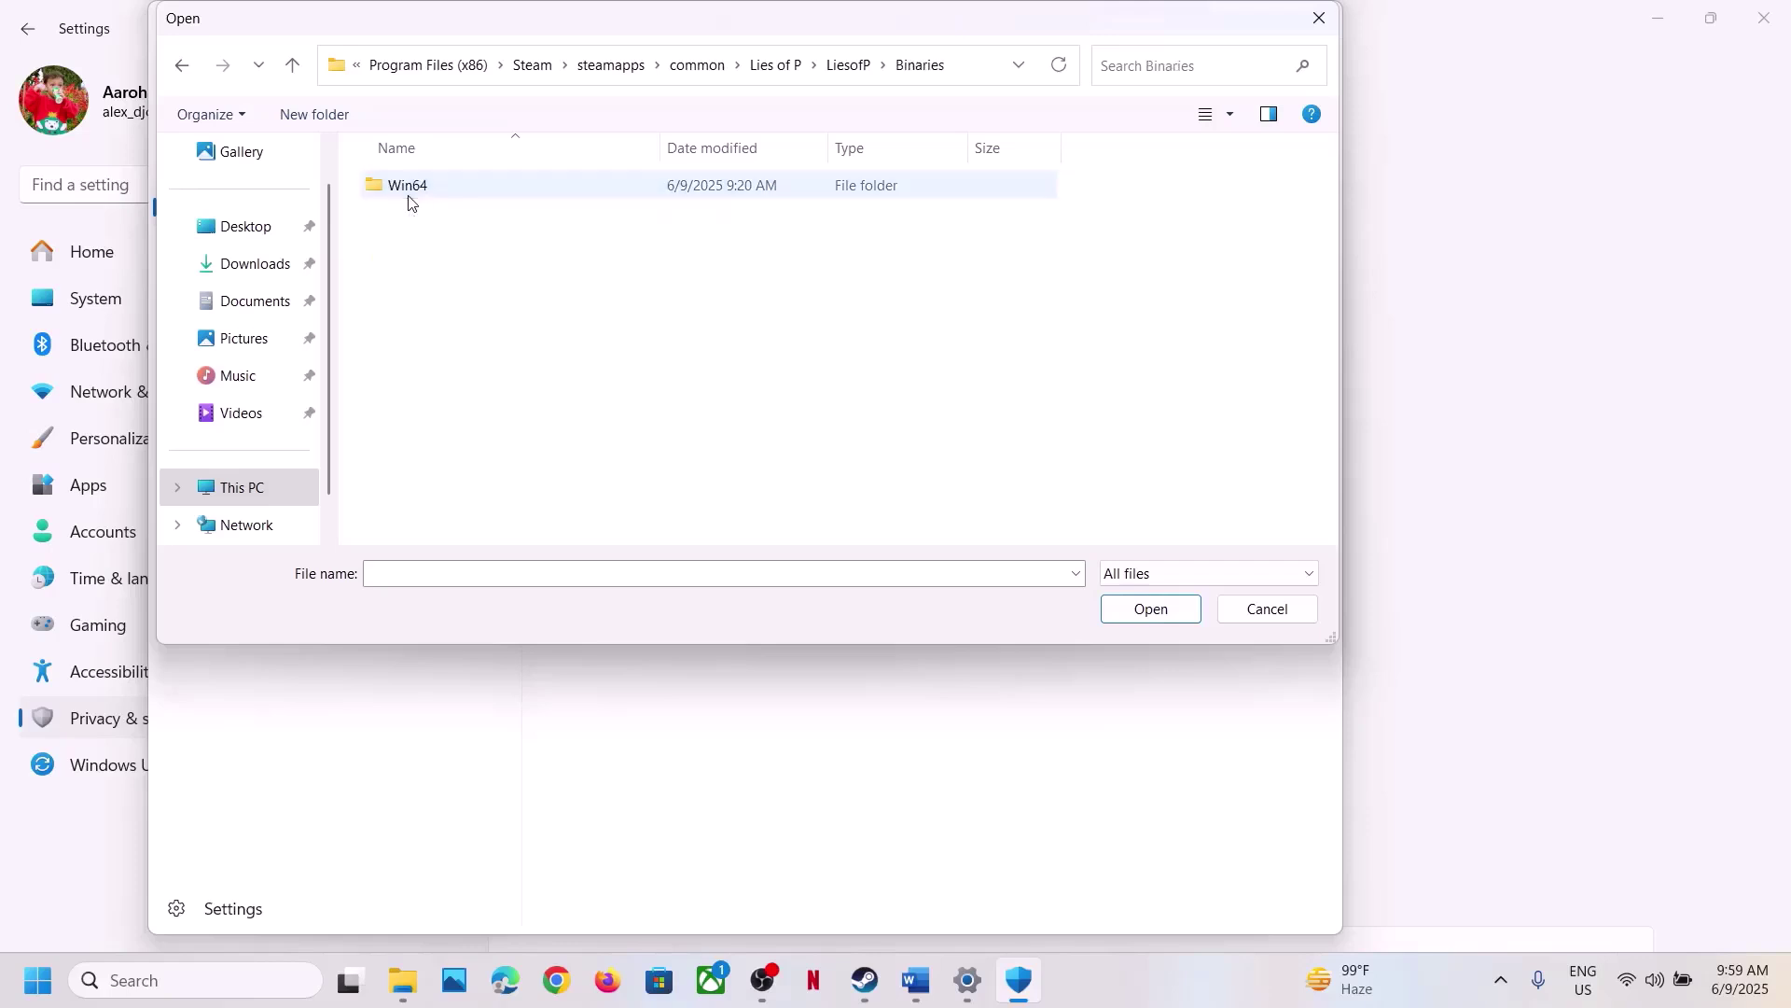
{"action": "double_click", "coordinate": [408, 191]}
{"action": "left_click", "coordinate": [516, 190]}
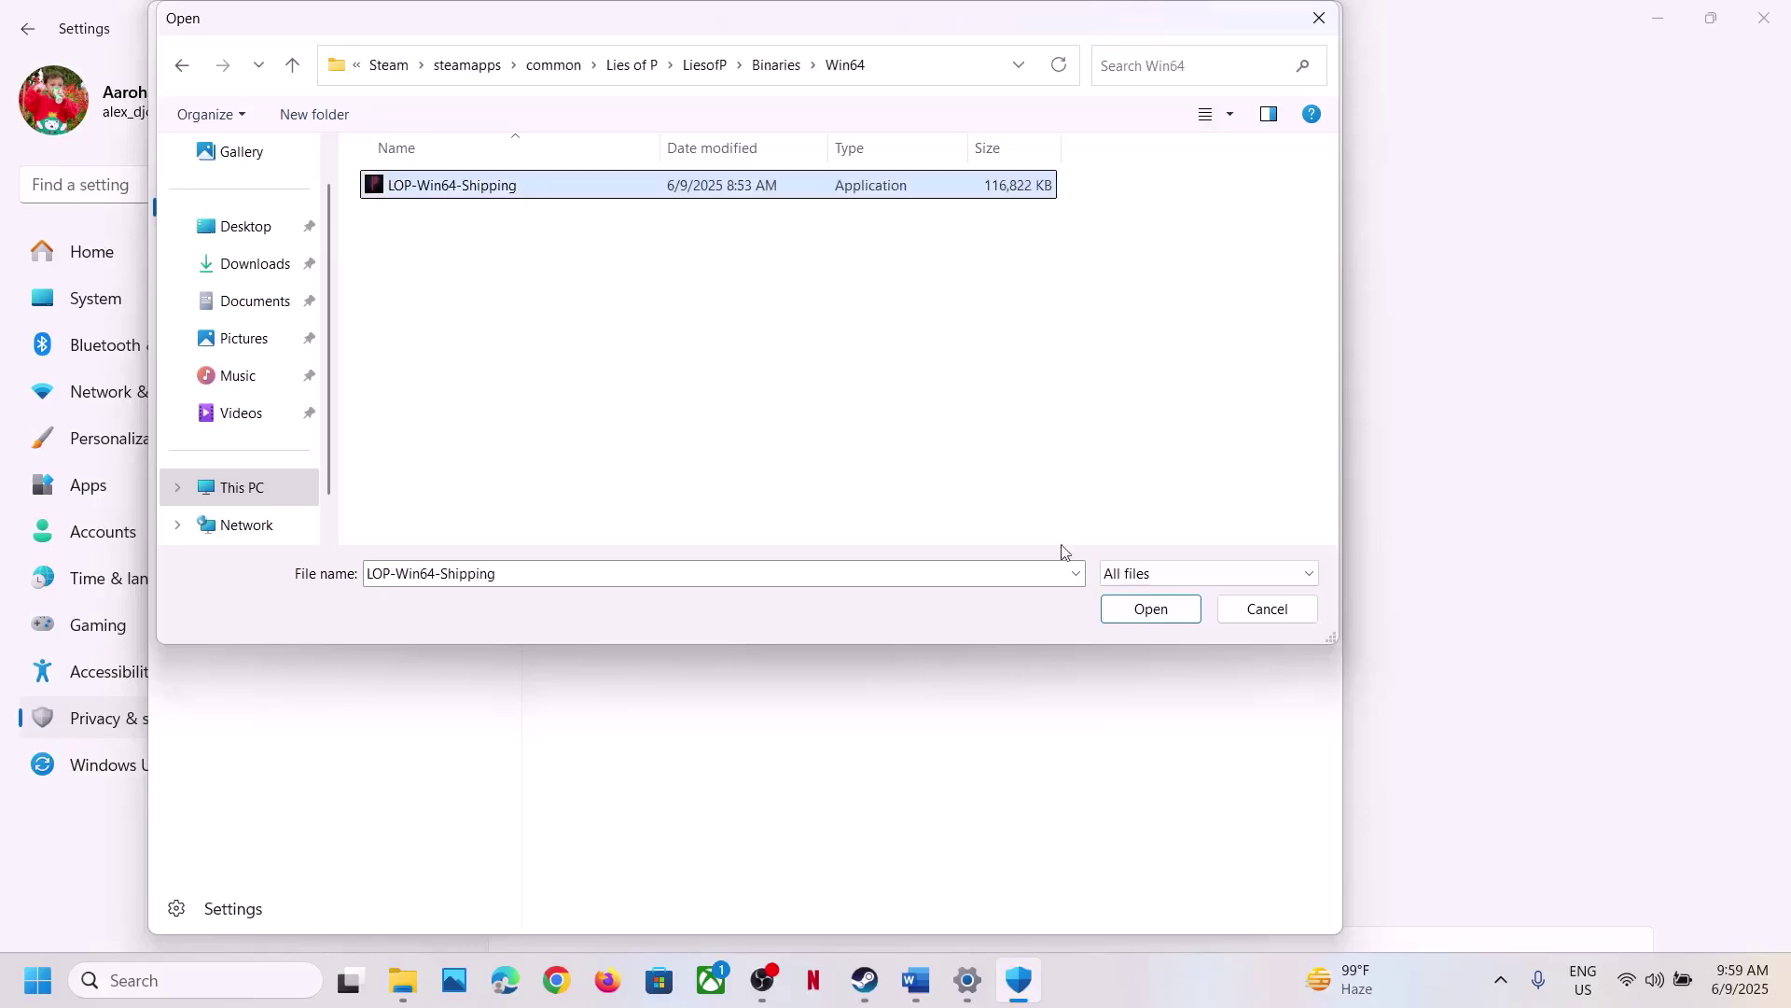
{"action": "left_click", "coordinate": [1112, 604]}
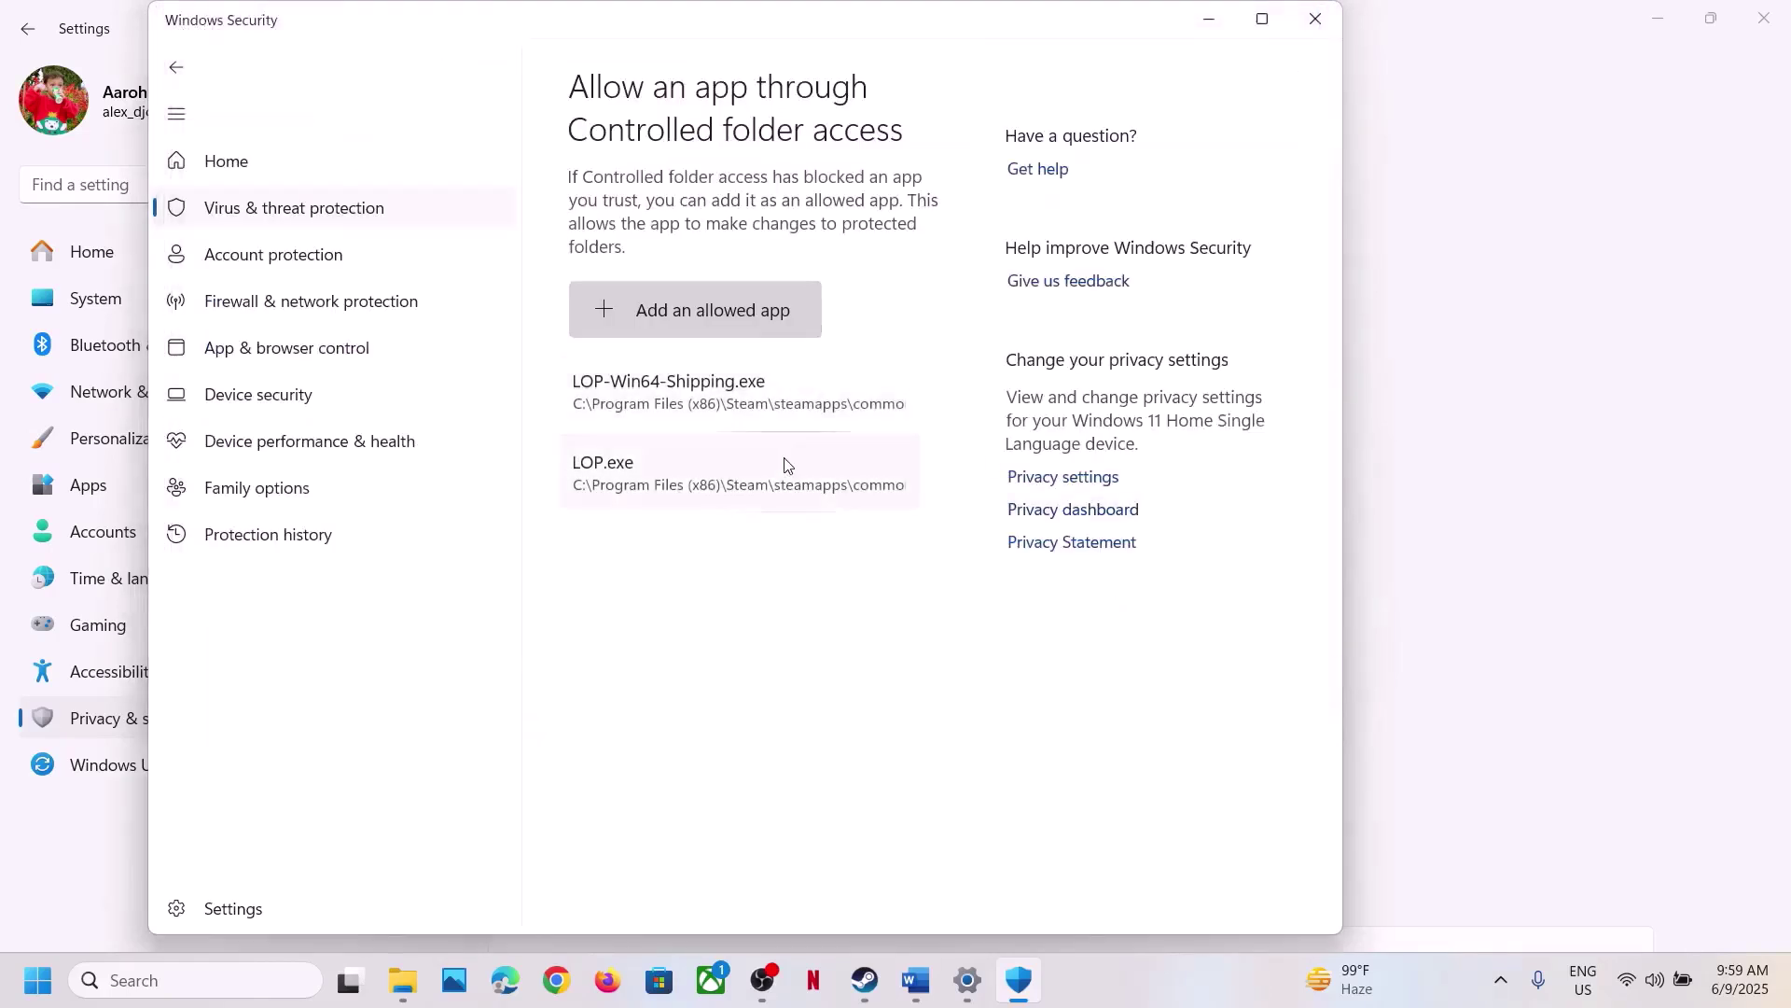
{"action": "left_click", "coordinate": [1318, 18]}
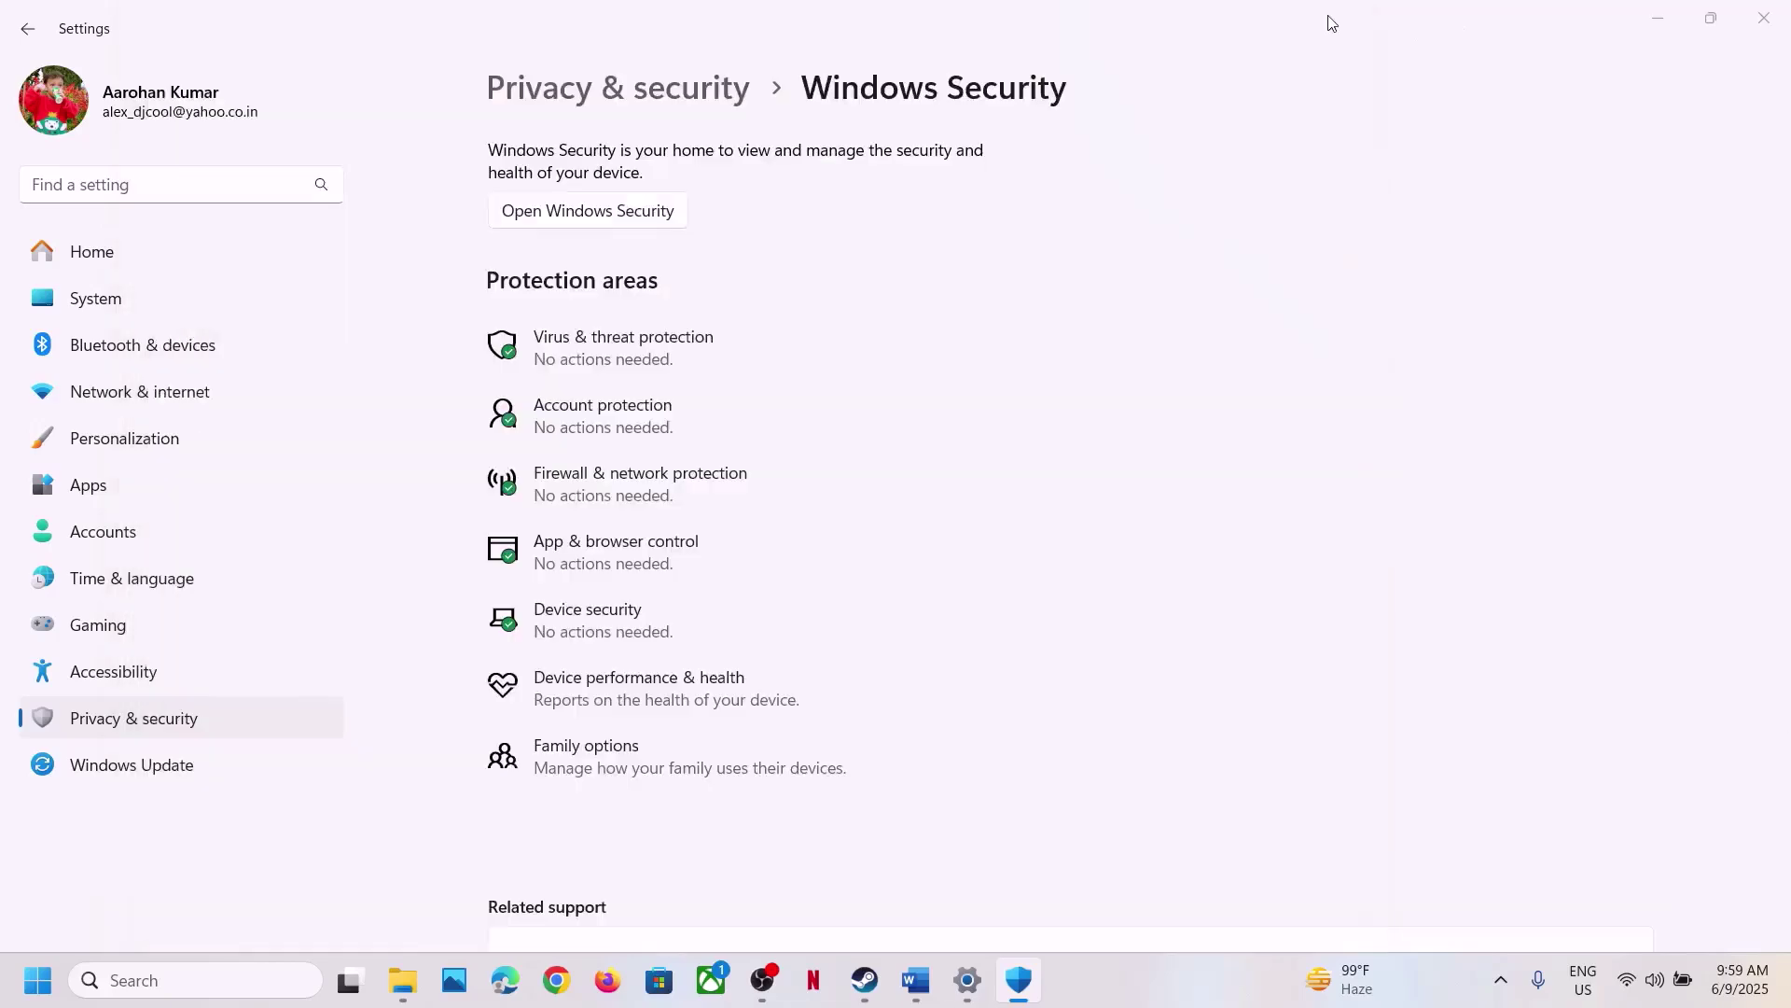
- Open Control Panel from Windows search and go to its System and Security category
{"action": "left_click", "coordinate": [210, 975]}
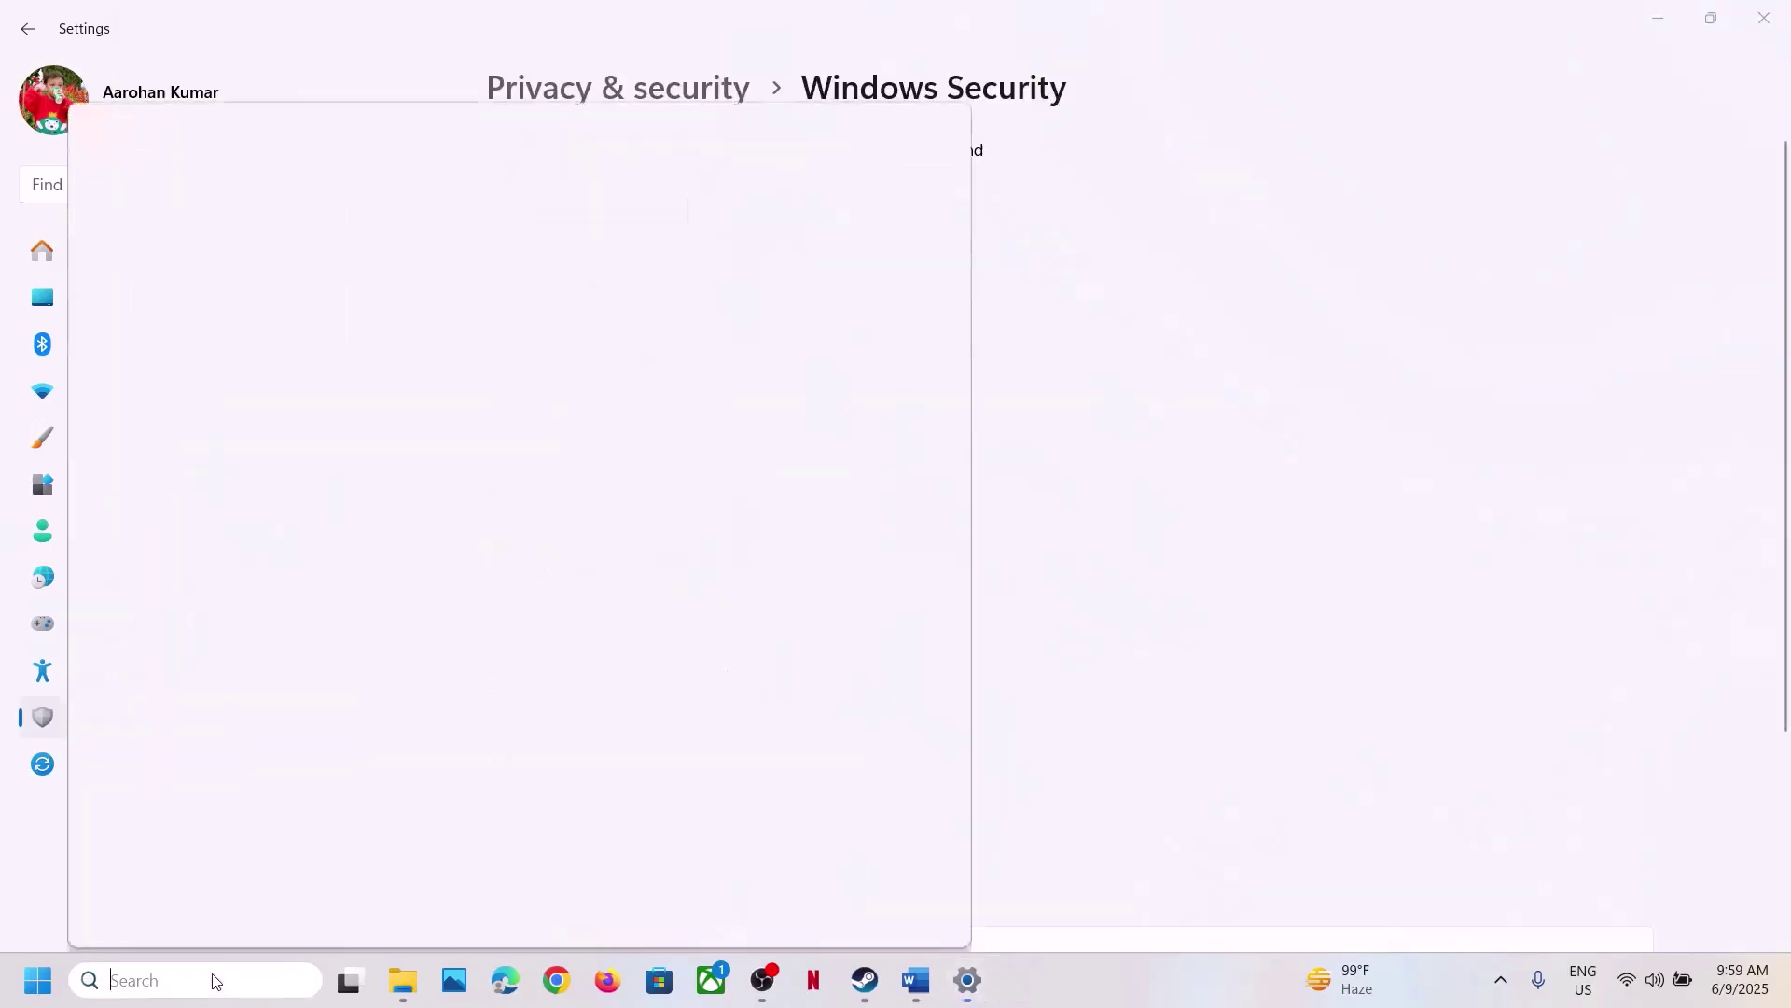
{"action": "type", "text": "ontrol"}
{"action": "key", "text": "Return"}
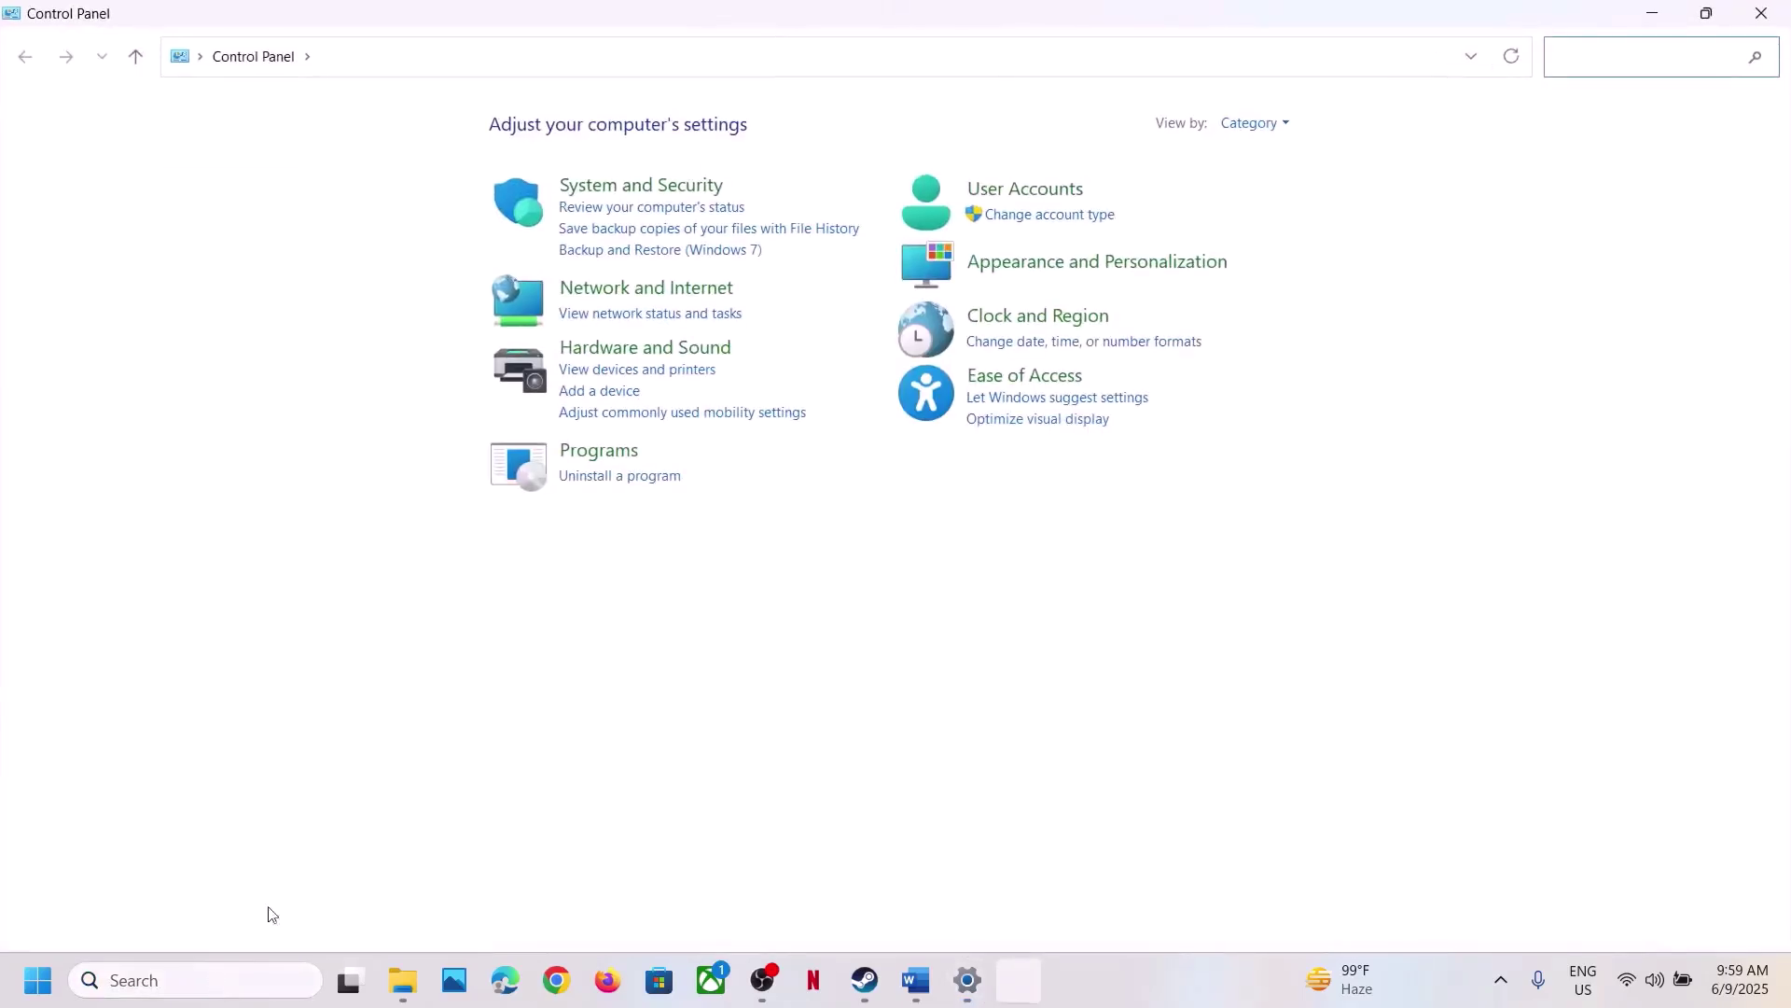
{"action": "left_click", "coordinate": [621, 187]}
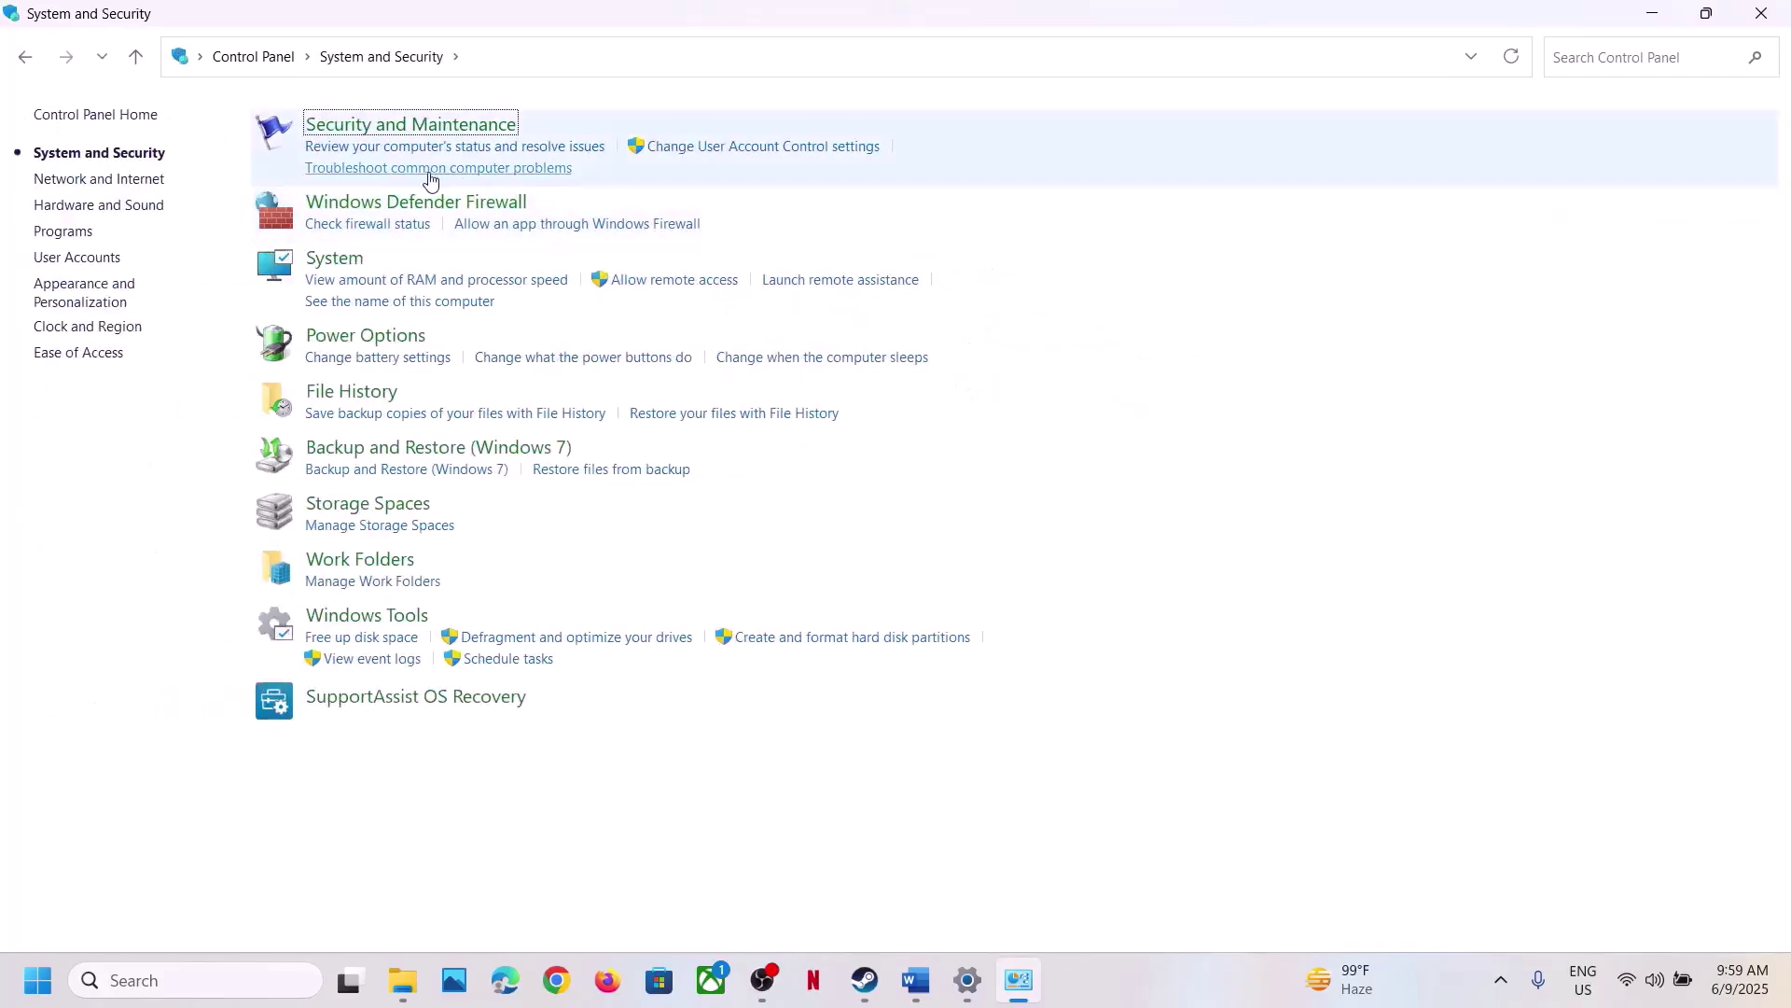
- Open Windows Defender Firewall's allowed apps, unlock the settings and start browsing for another app to allow
{"action": "left_click", "coordinate": [396, 201]}
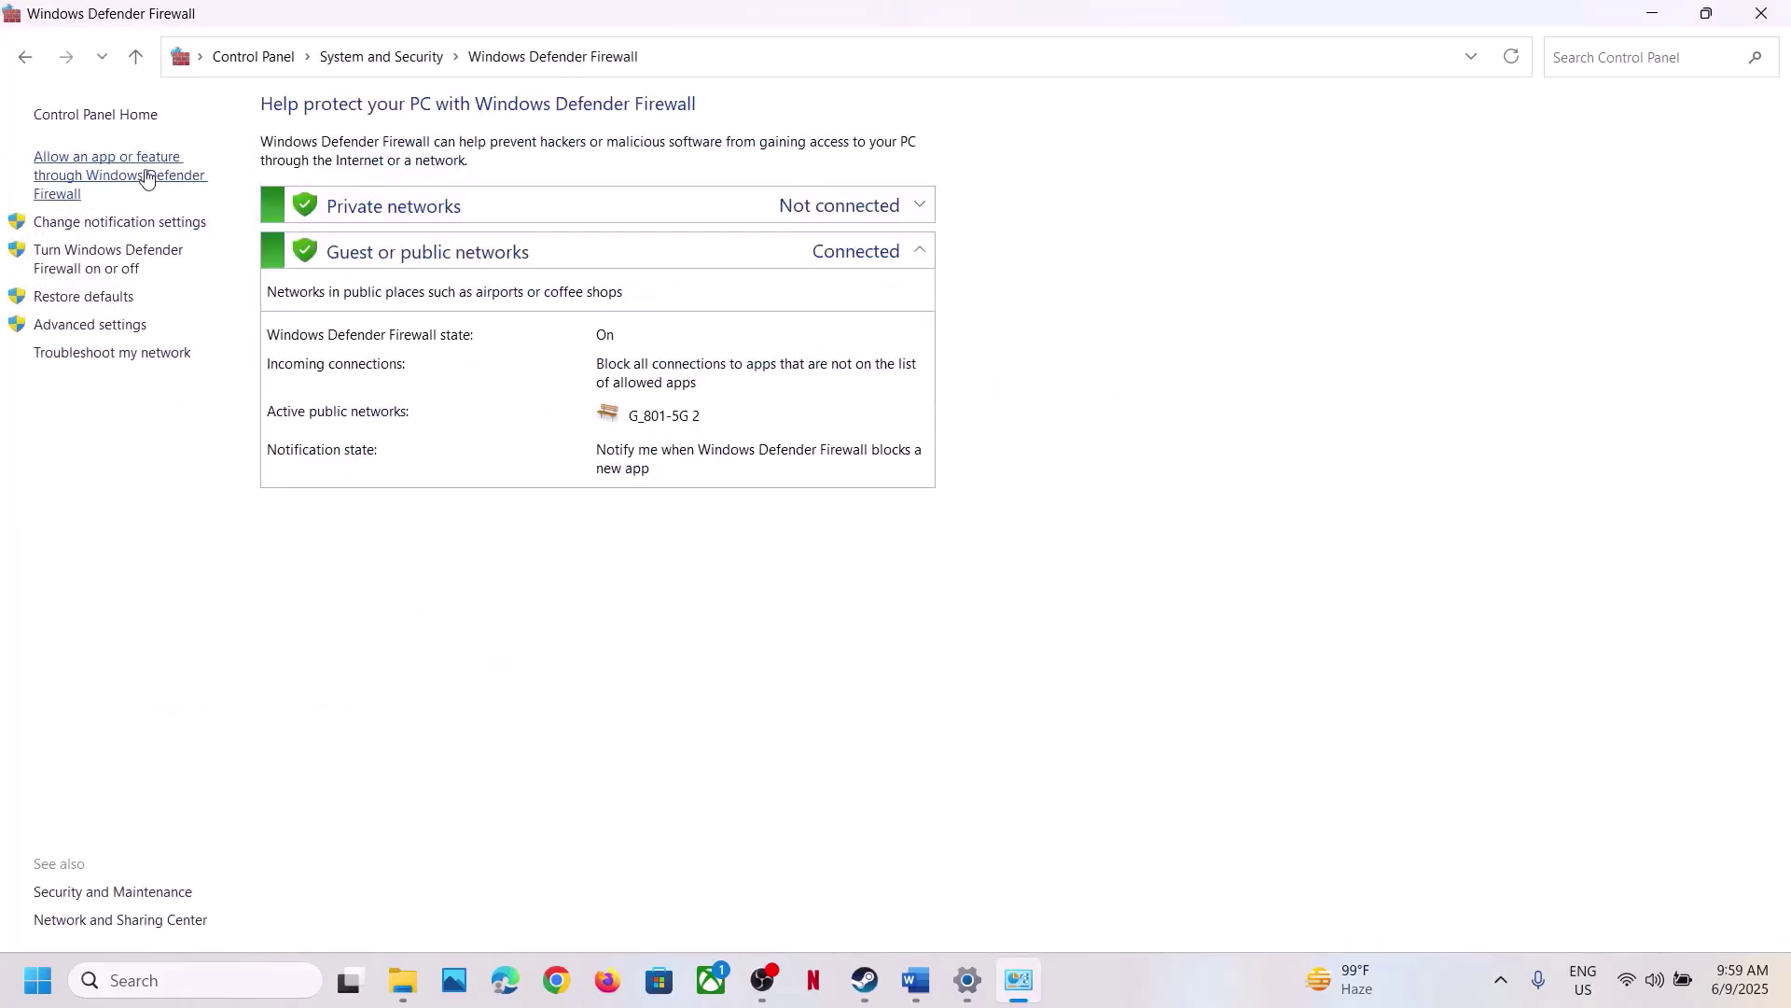
{"action": "left_click", "coordinate": [147, 177]}
{"action": "left_click", "coordinate": [1193, 181]}
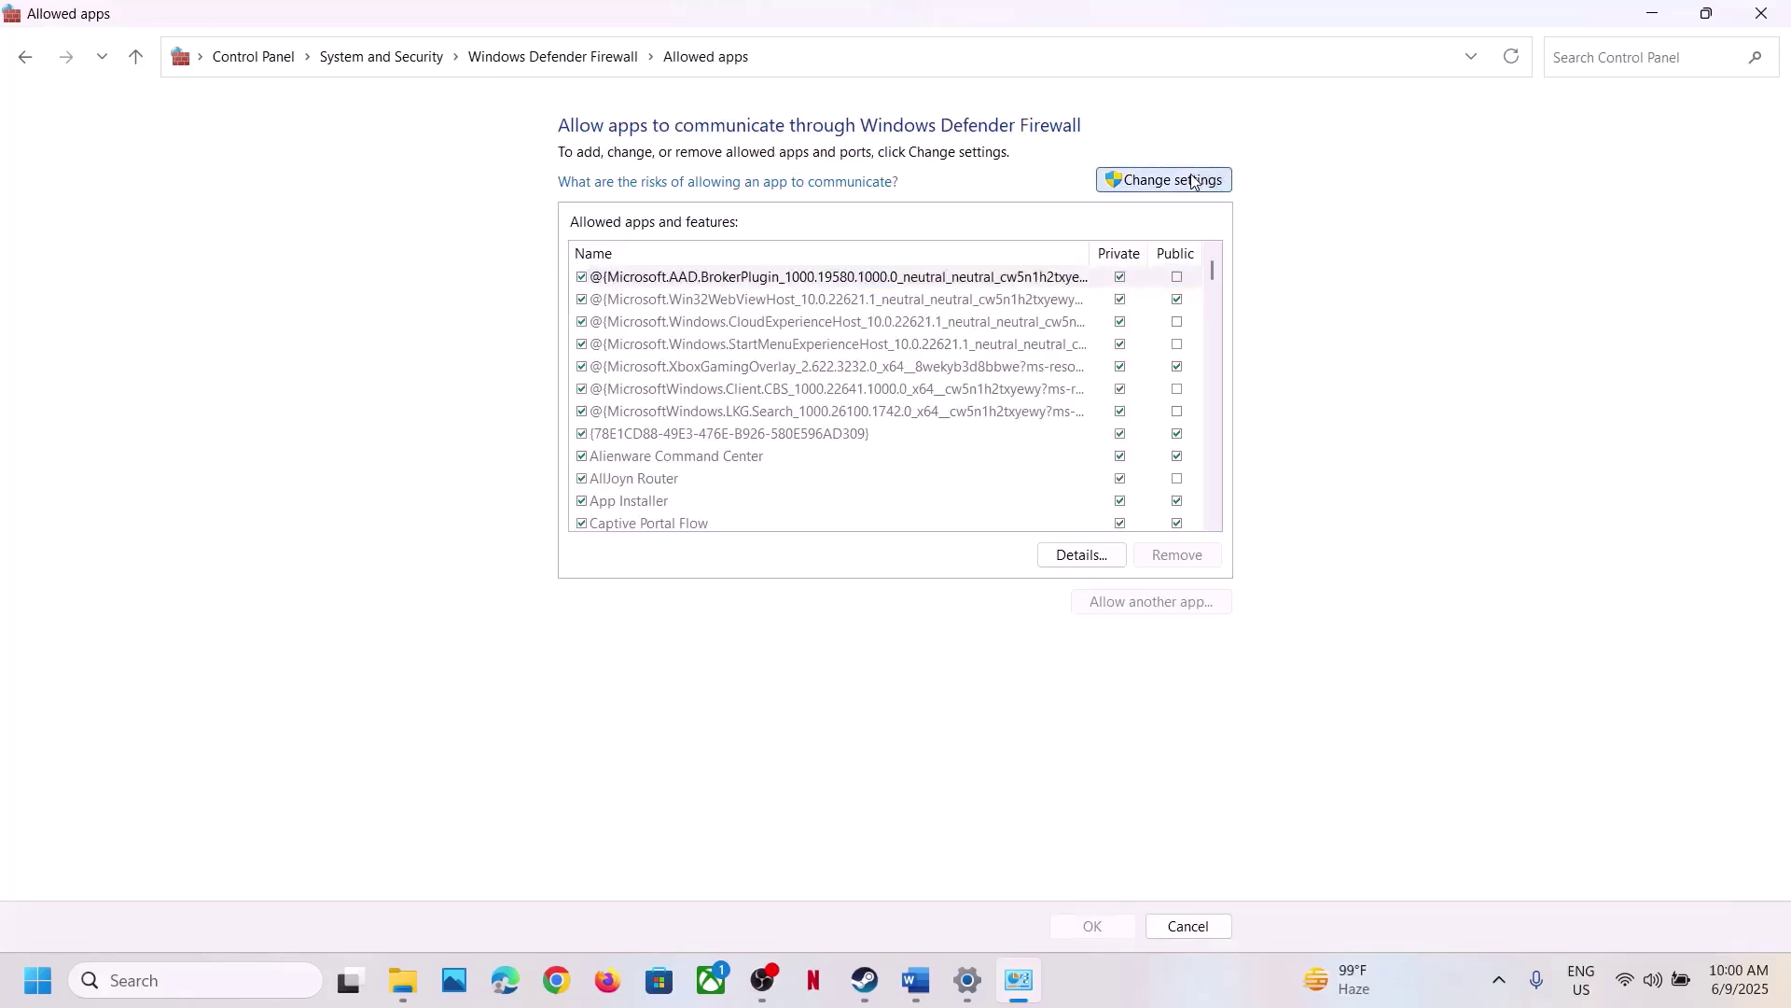
{"action": "left_click", "coordinate": [1157, 601]}
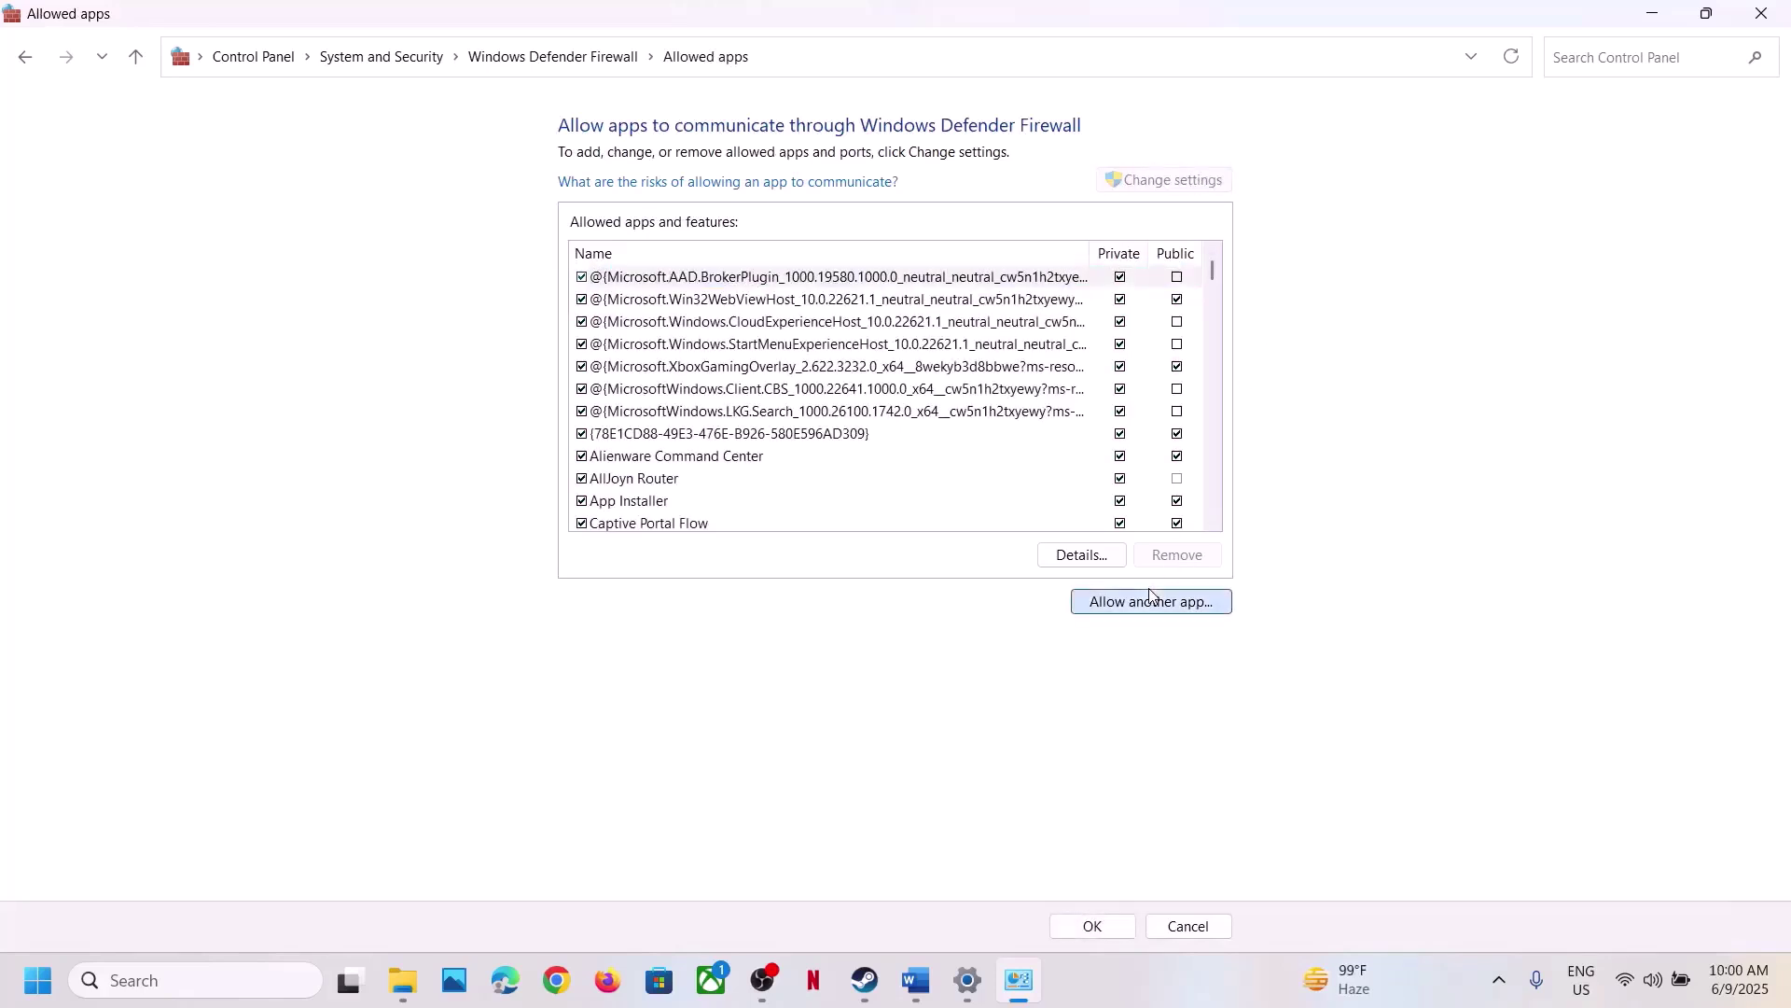
{"action": "left_click", "coordinate": [1043, 602]}
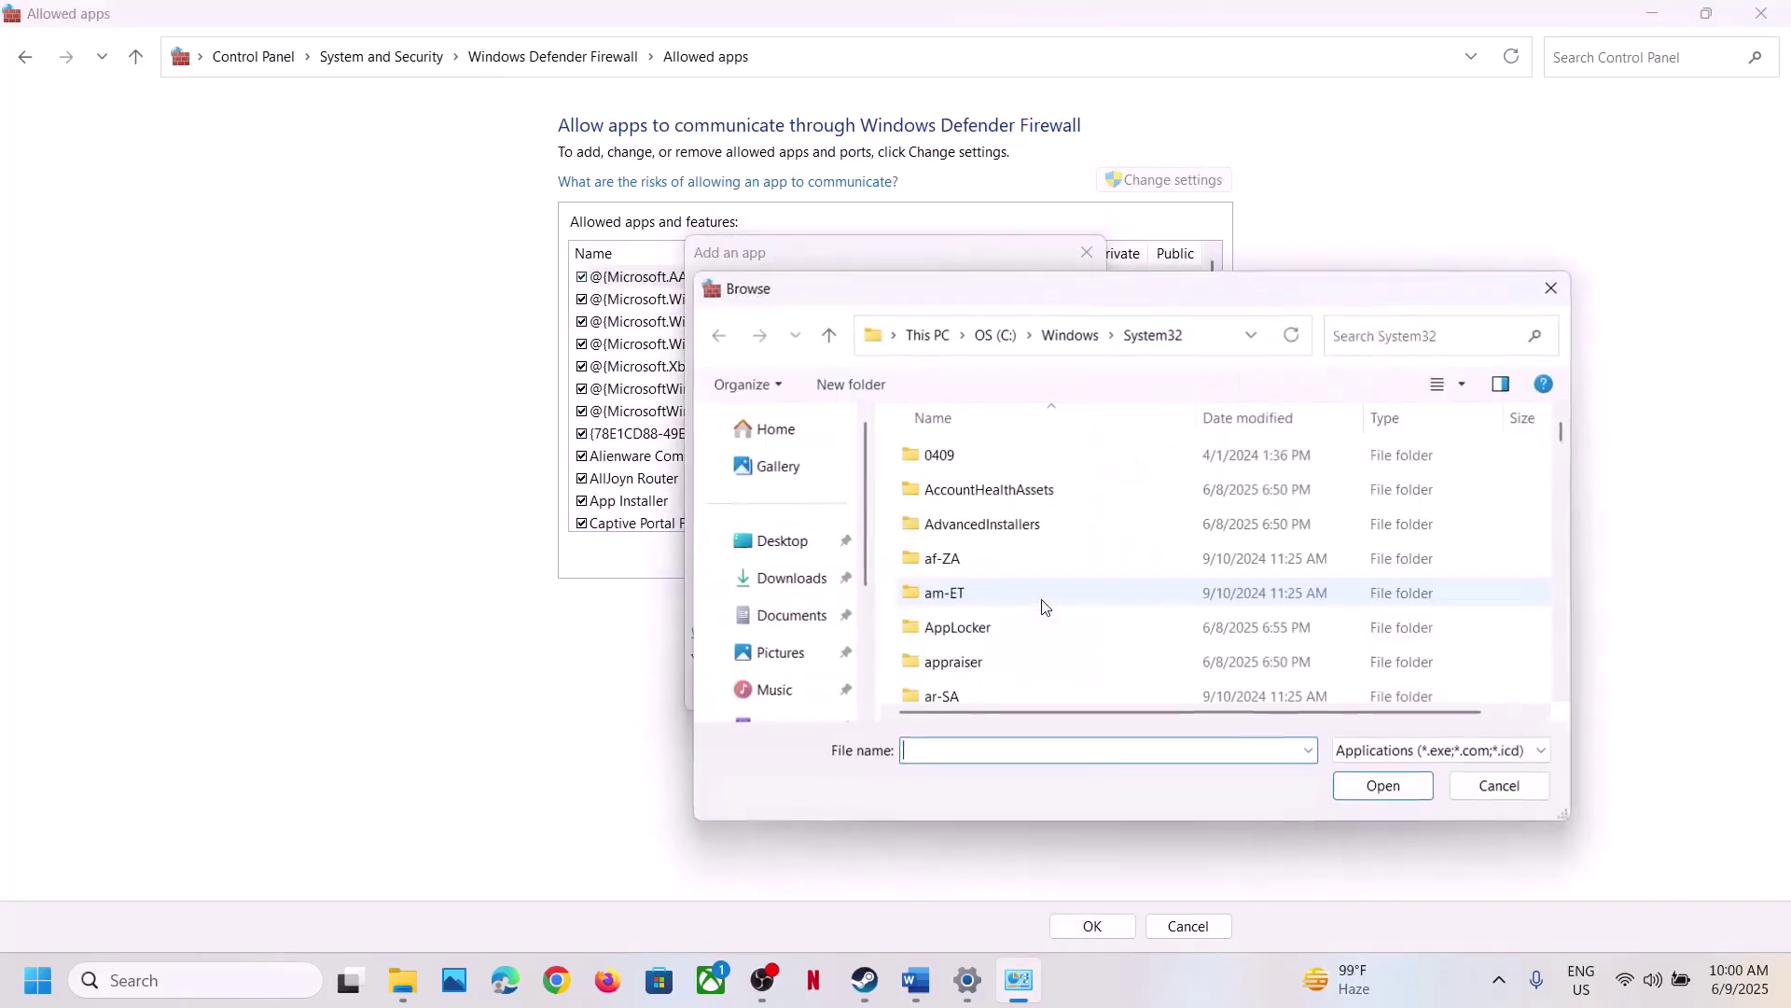
- Browse to the Steam folder inside Program Files (x86) on the C: drive, minimizing the AudioDriverInstaller window that interrupts
{"action": "scroll", "coordinate": [812, 625], "scroll_direction": "down", "scroll_amount": 3}
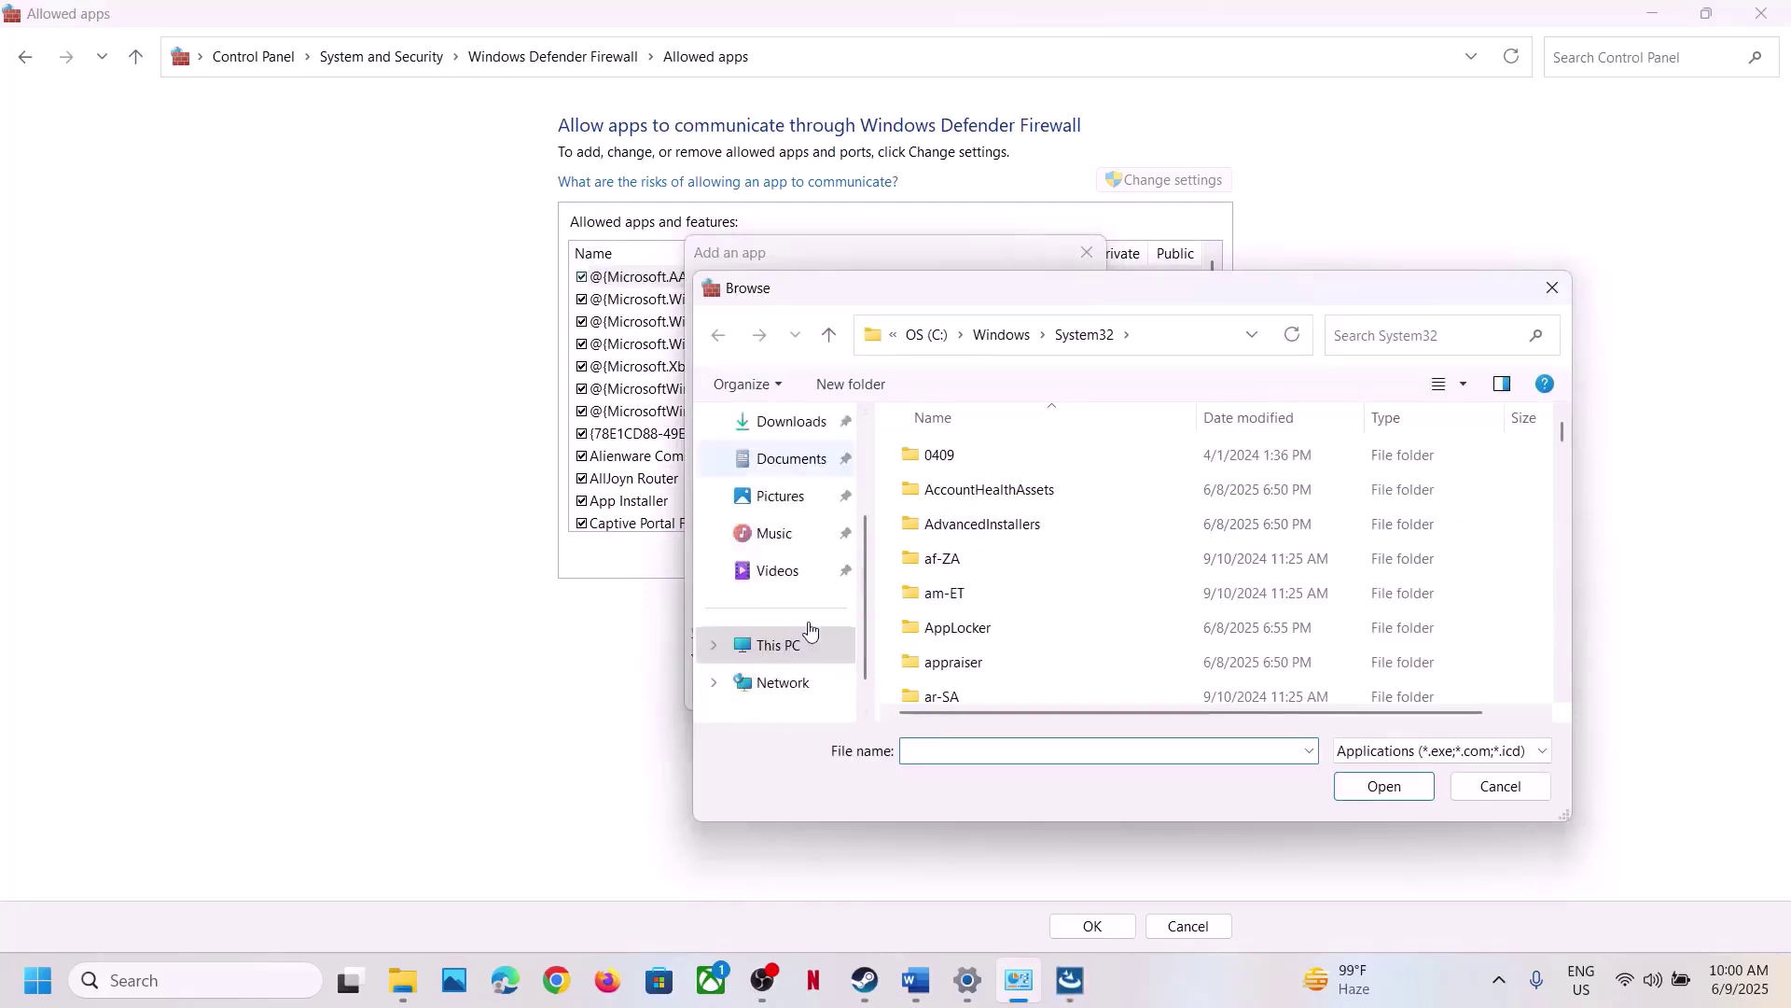
{"action": "left_click", "coordinate": [782, 644]}
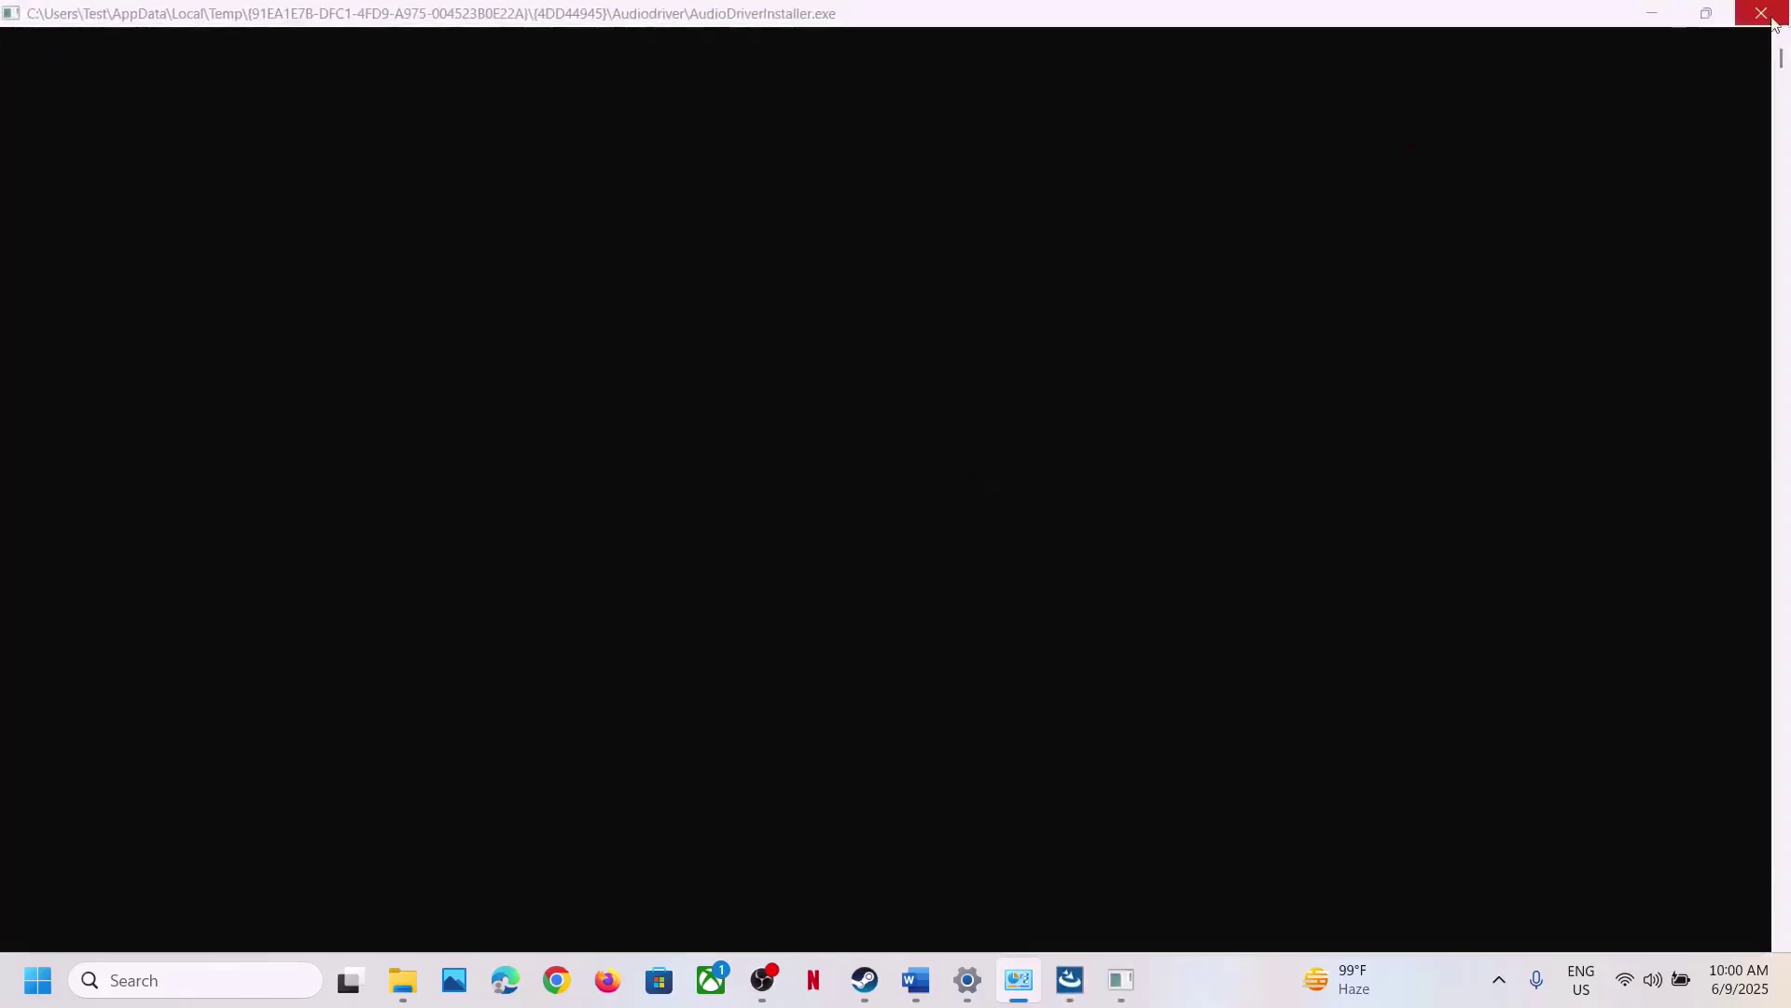
{"action": "left_click", "coordinate": [1651, 17]}
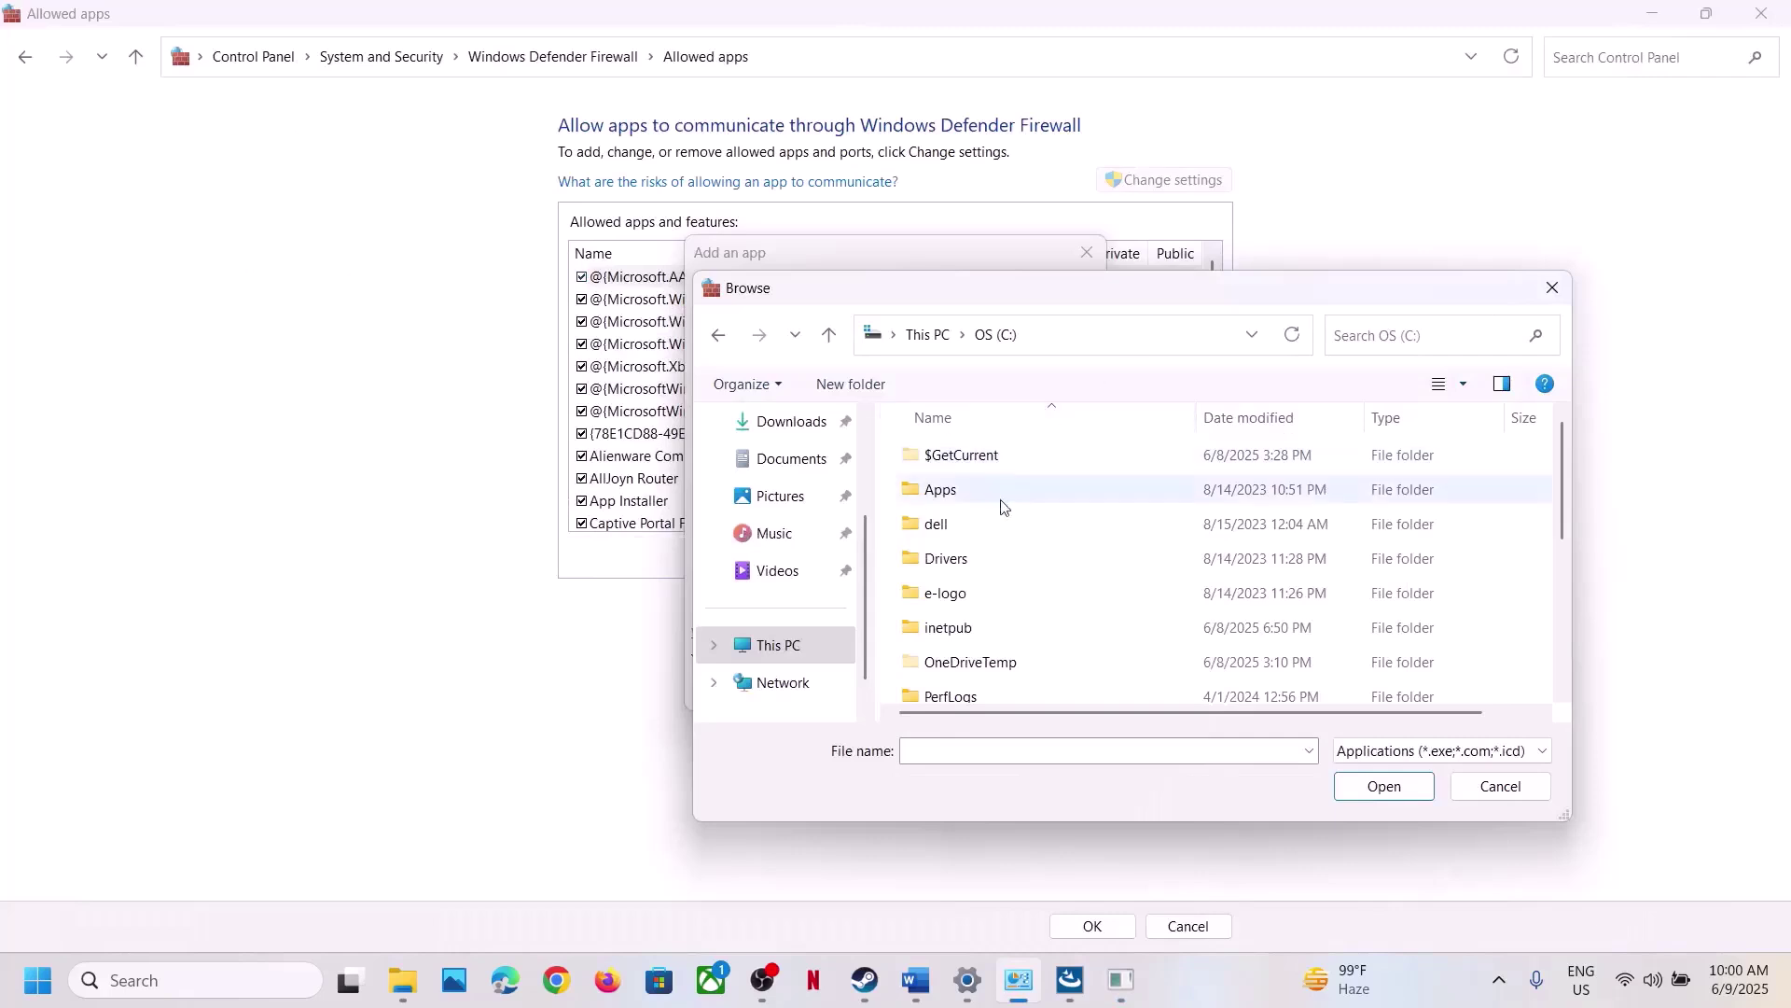
{"action": "scroll", "coordinate": [1017, 574], "scroll_direction": "down", "scroll_amount": 2}
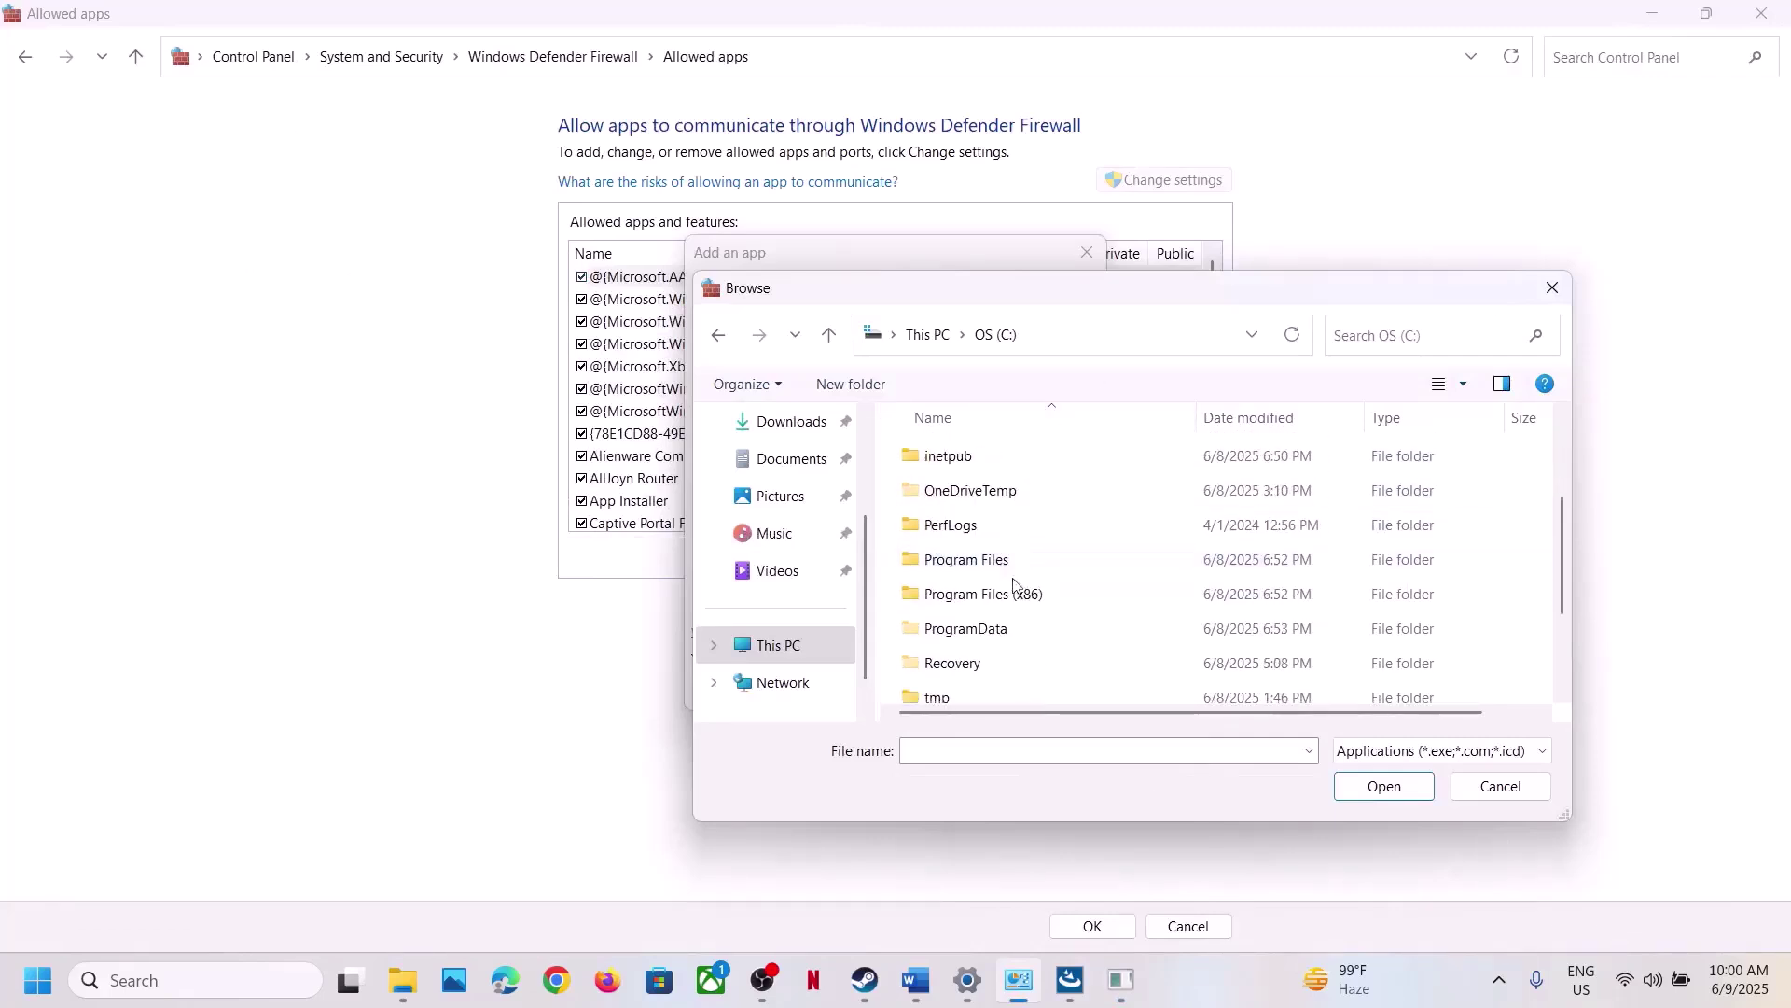
{"action": "double_click", "coordinate": [1014, 591]}
{"action": "scroll", "coordinate": [998, 597], "scroll_direction": "down", "scroll_amount": 3}
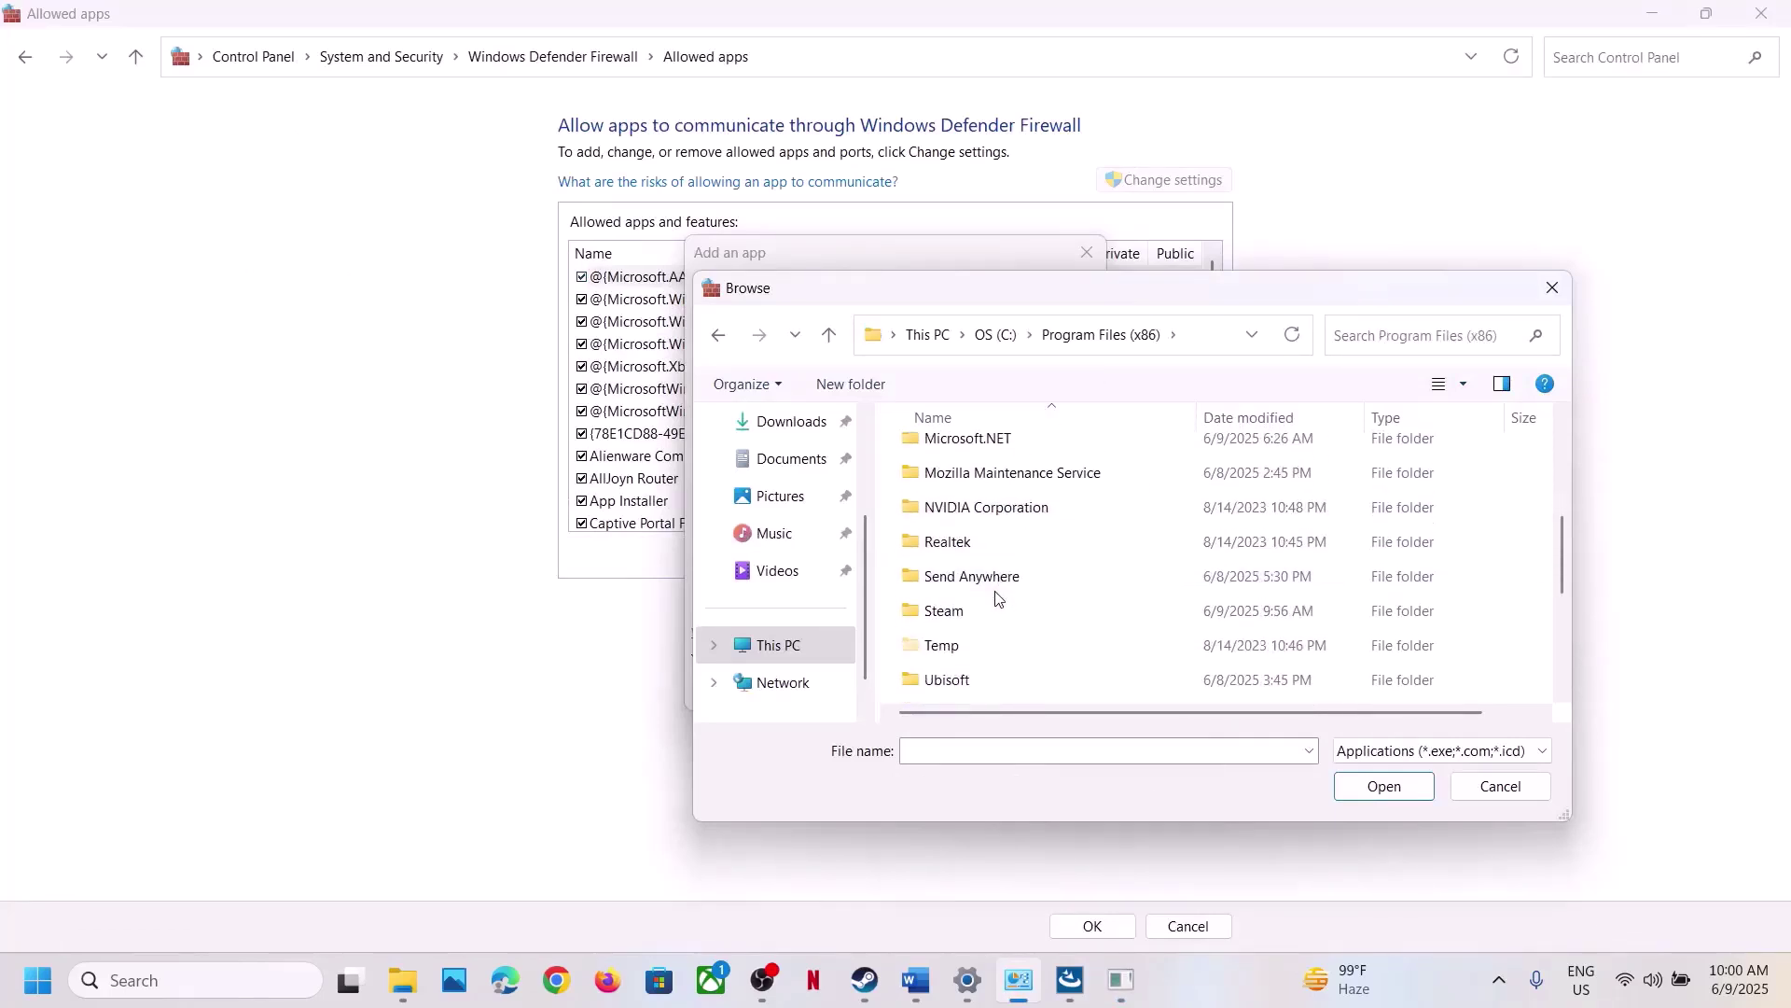
{"action": "double_click", "coordinate": [965, 609]}
- Open the steamapps folder, its common subfolder and the Lies of P game folder
{"action": "scroll", "coordinate": [968, 613], "scroll_direction": "down", "scroll_amount": 1}
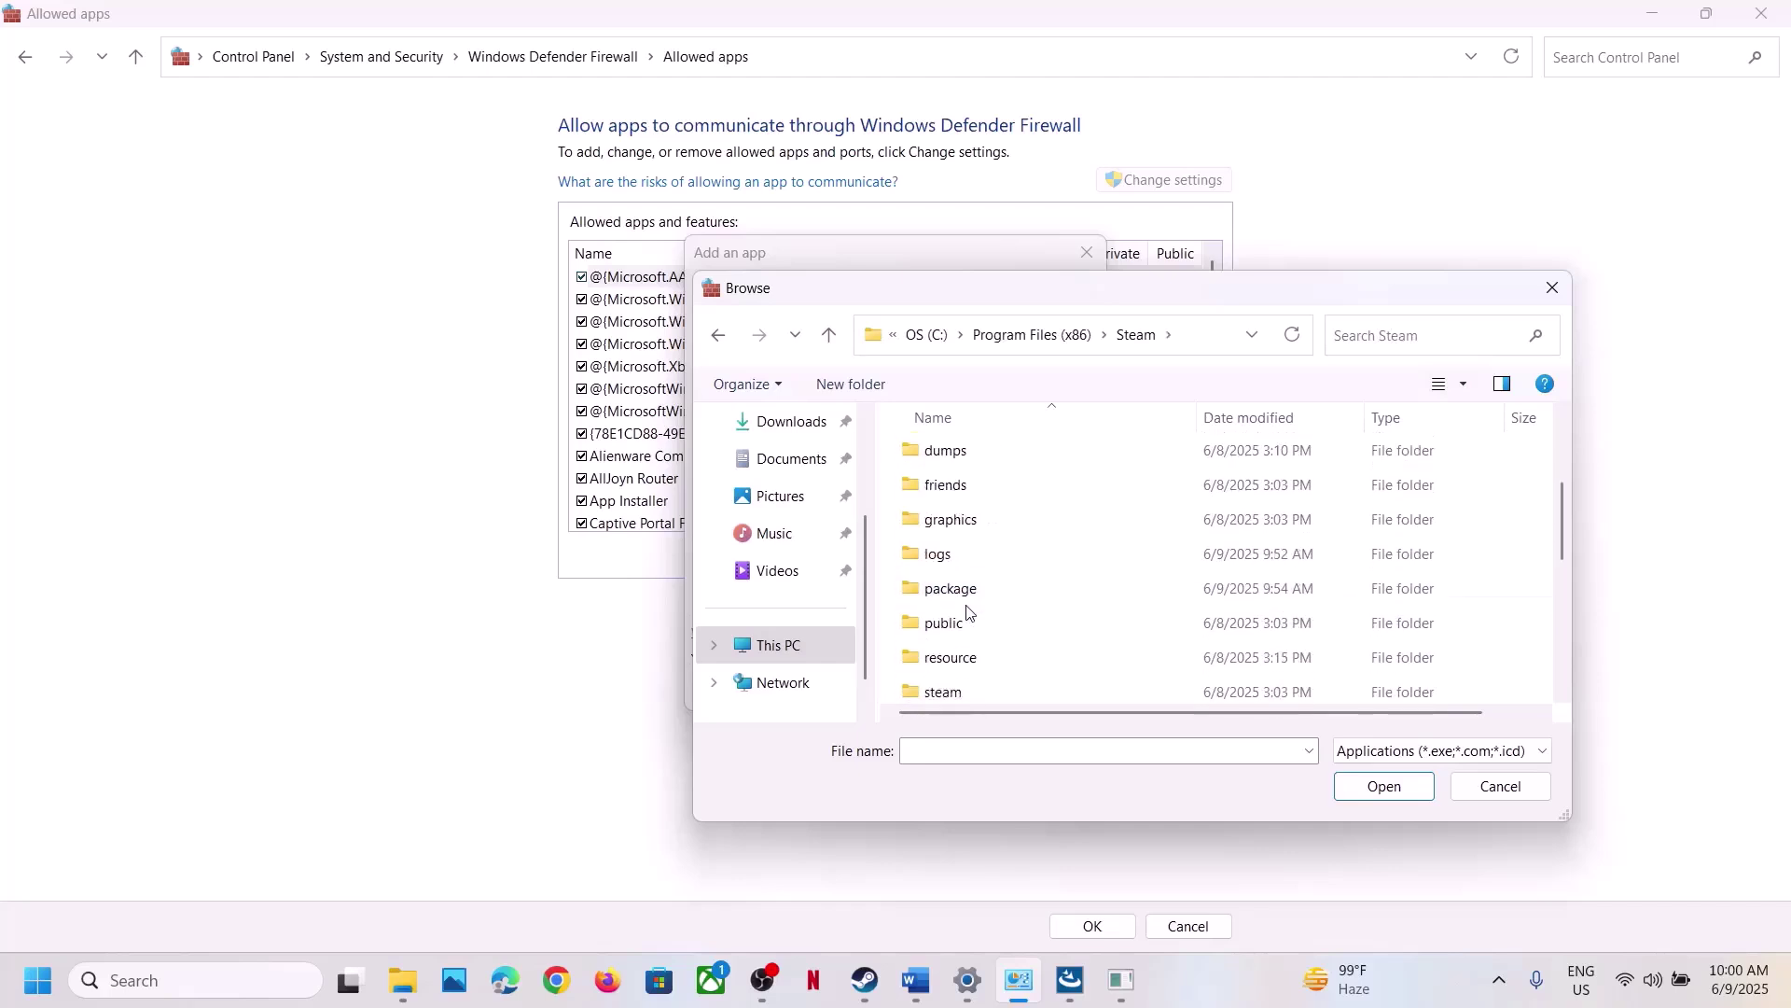
{"action": "scroll", "coordinate": [978, 588], "scroll_direction": "down", "scroll_amount": 1}
{"action": "left_click", "coordinate": [960, 629]}
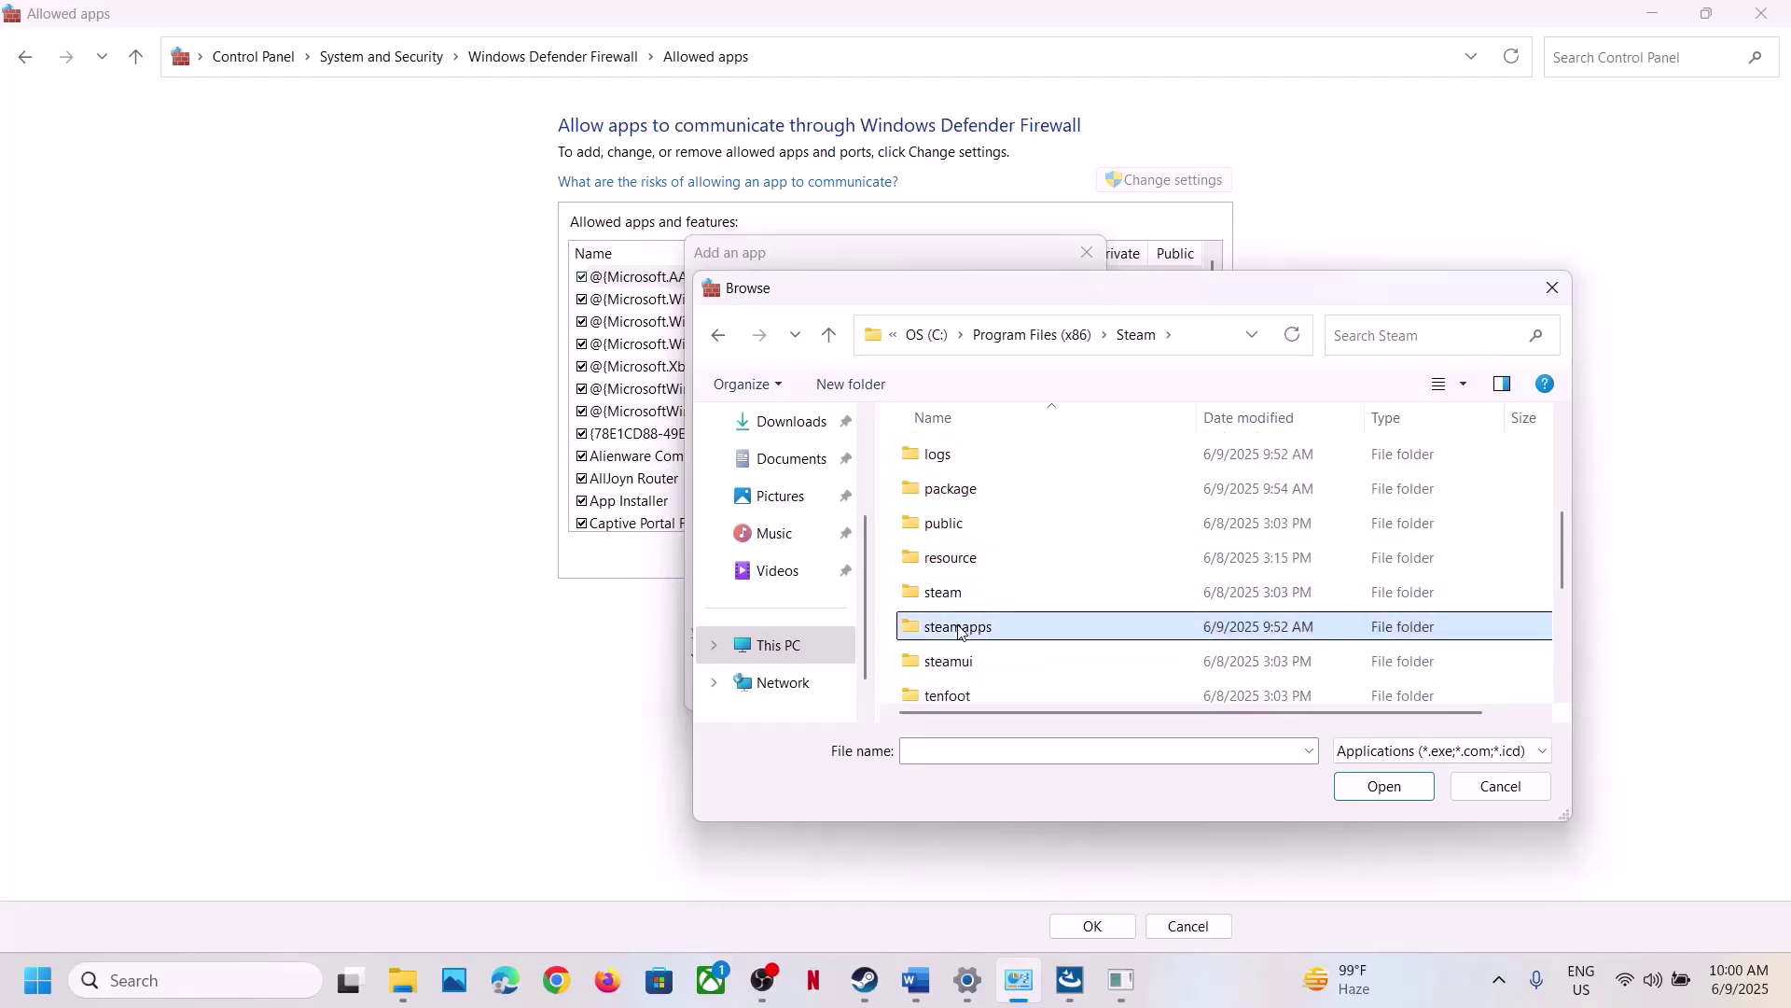
{"action": "double_click", "coordinate": [960, 629]}
{"action": "double_click", "coordinate": [969, 456]}
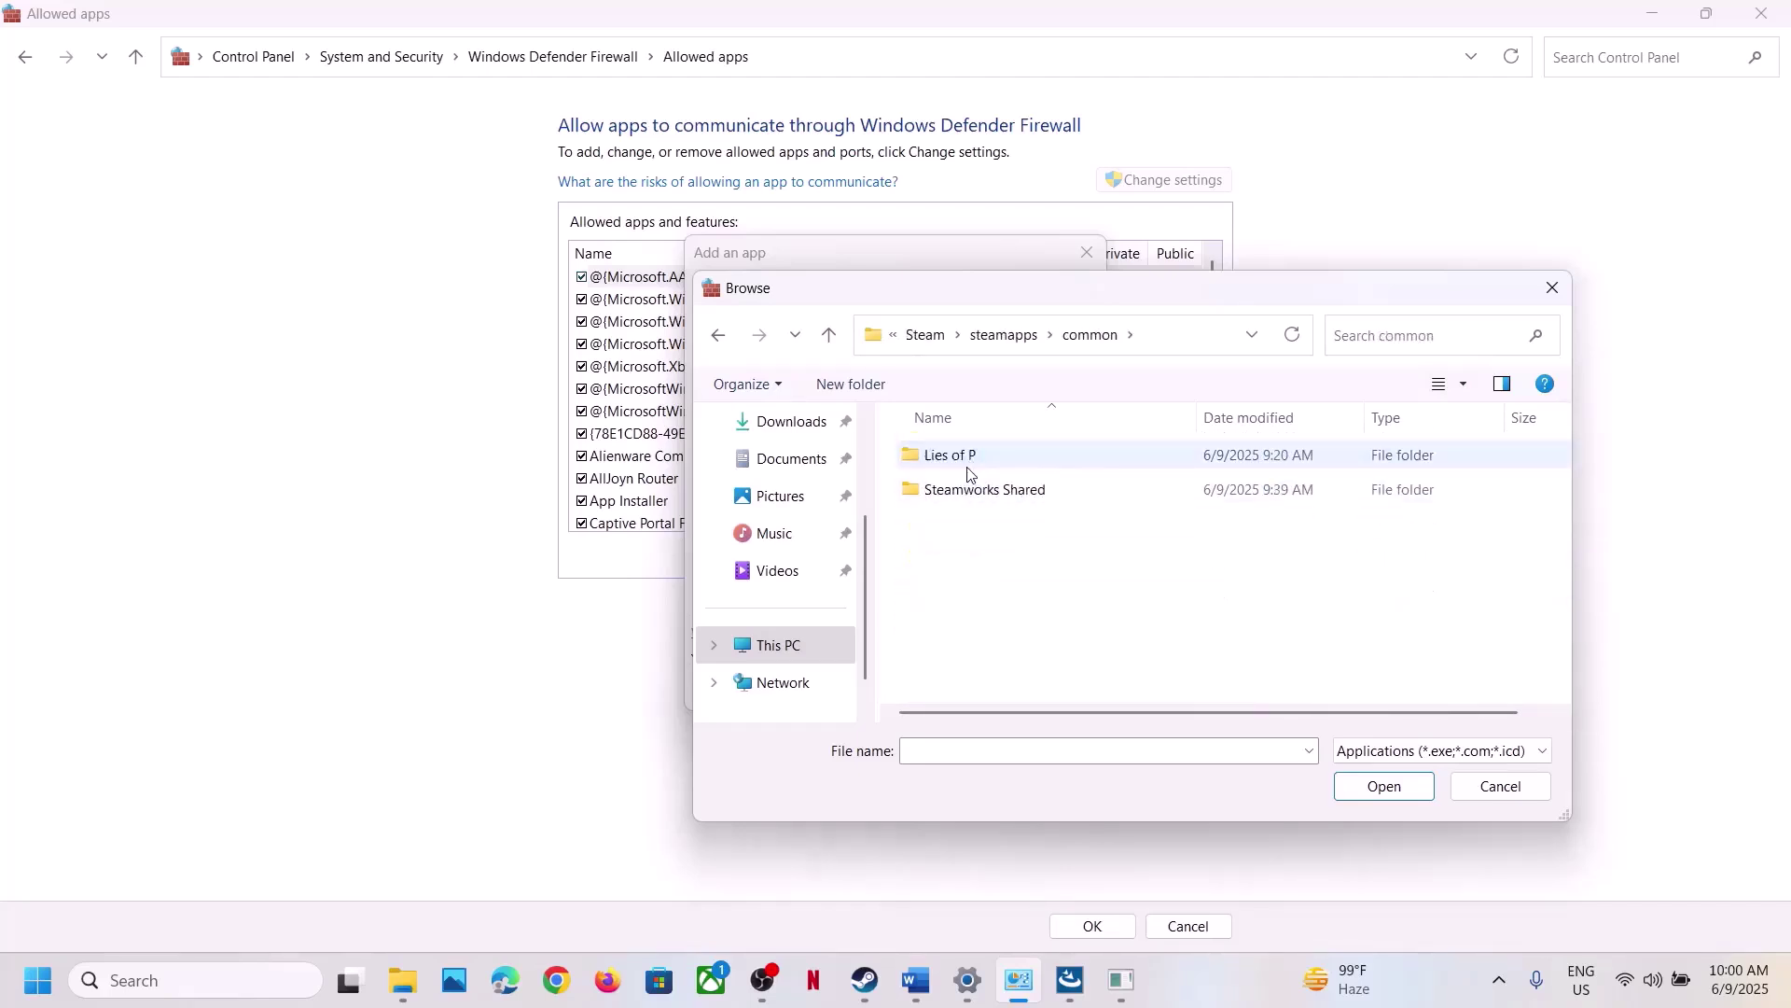
{"action": "double_click", "coordinate": [969, 457]}
- Try to add the LOP application to the firewall's allowed apps
{"action": "left_click", "coordinate": [944, 533]}
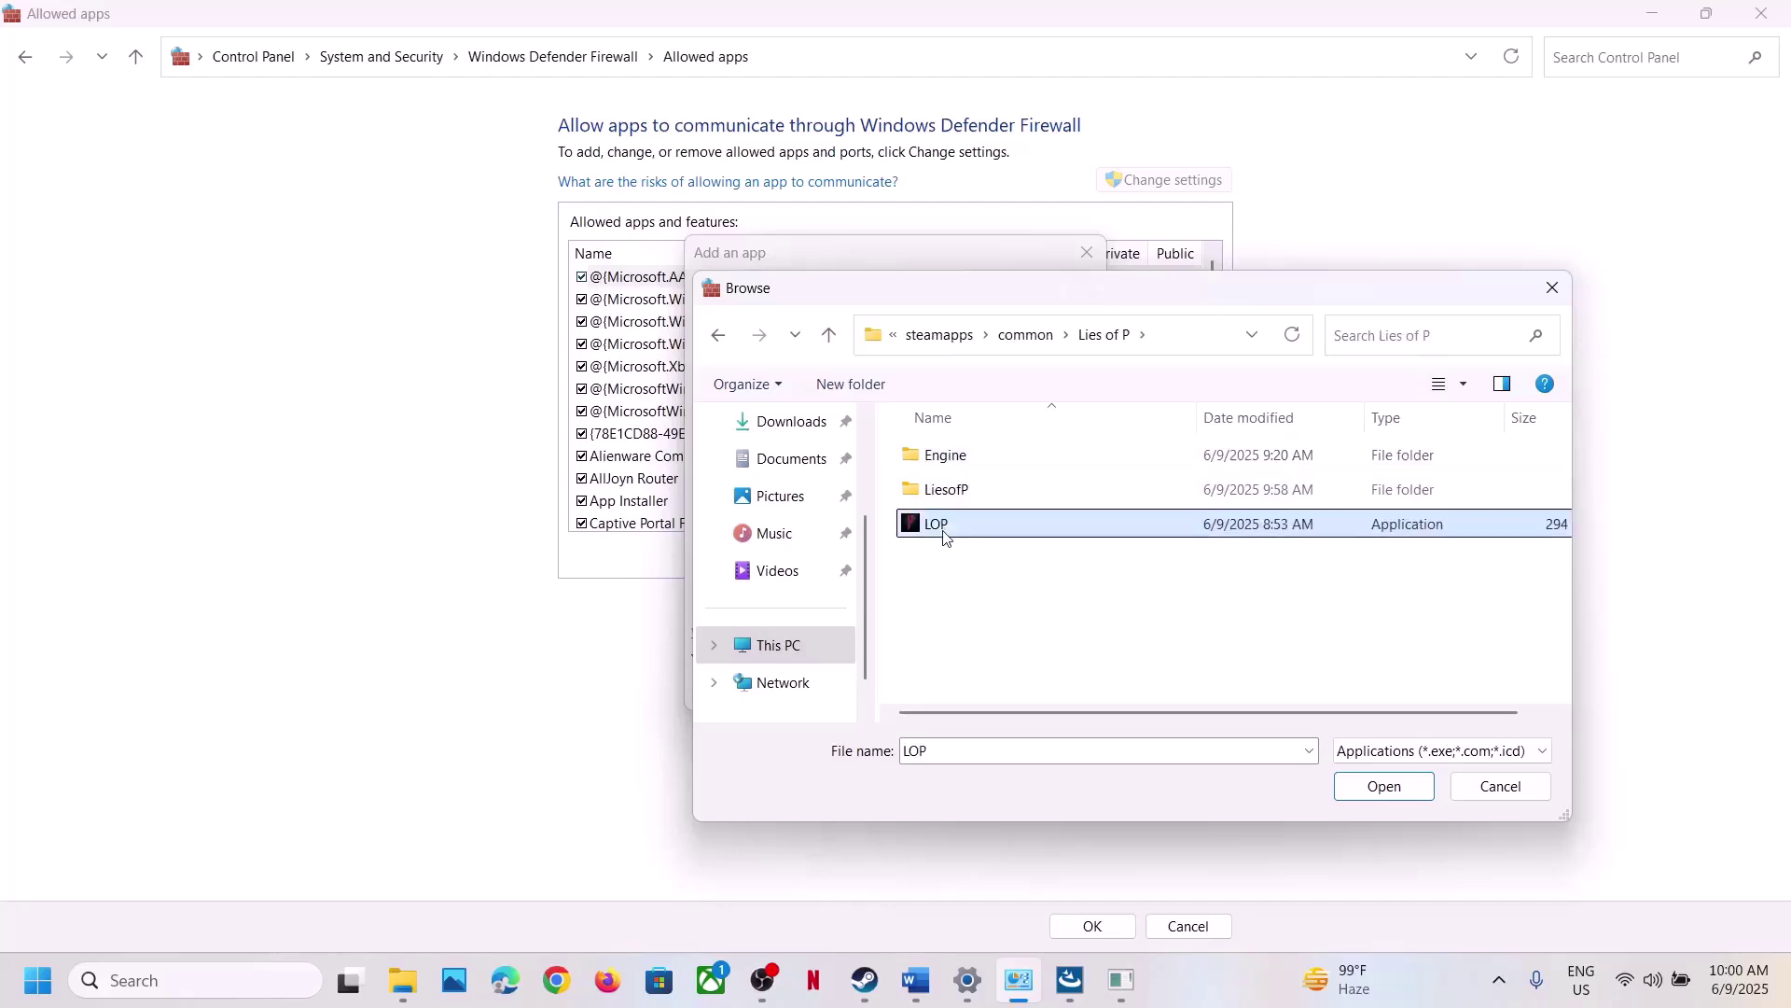
{"action": "left_click", "coordinate": [1361, 797]}
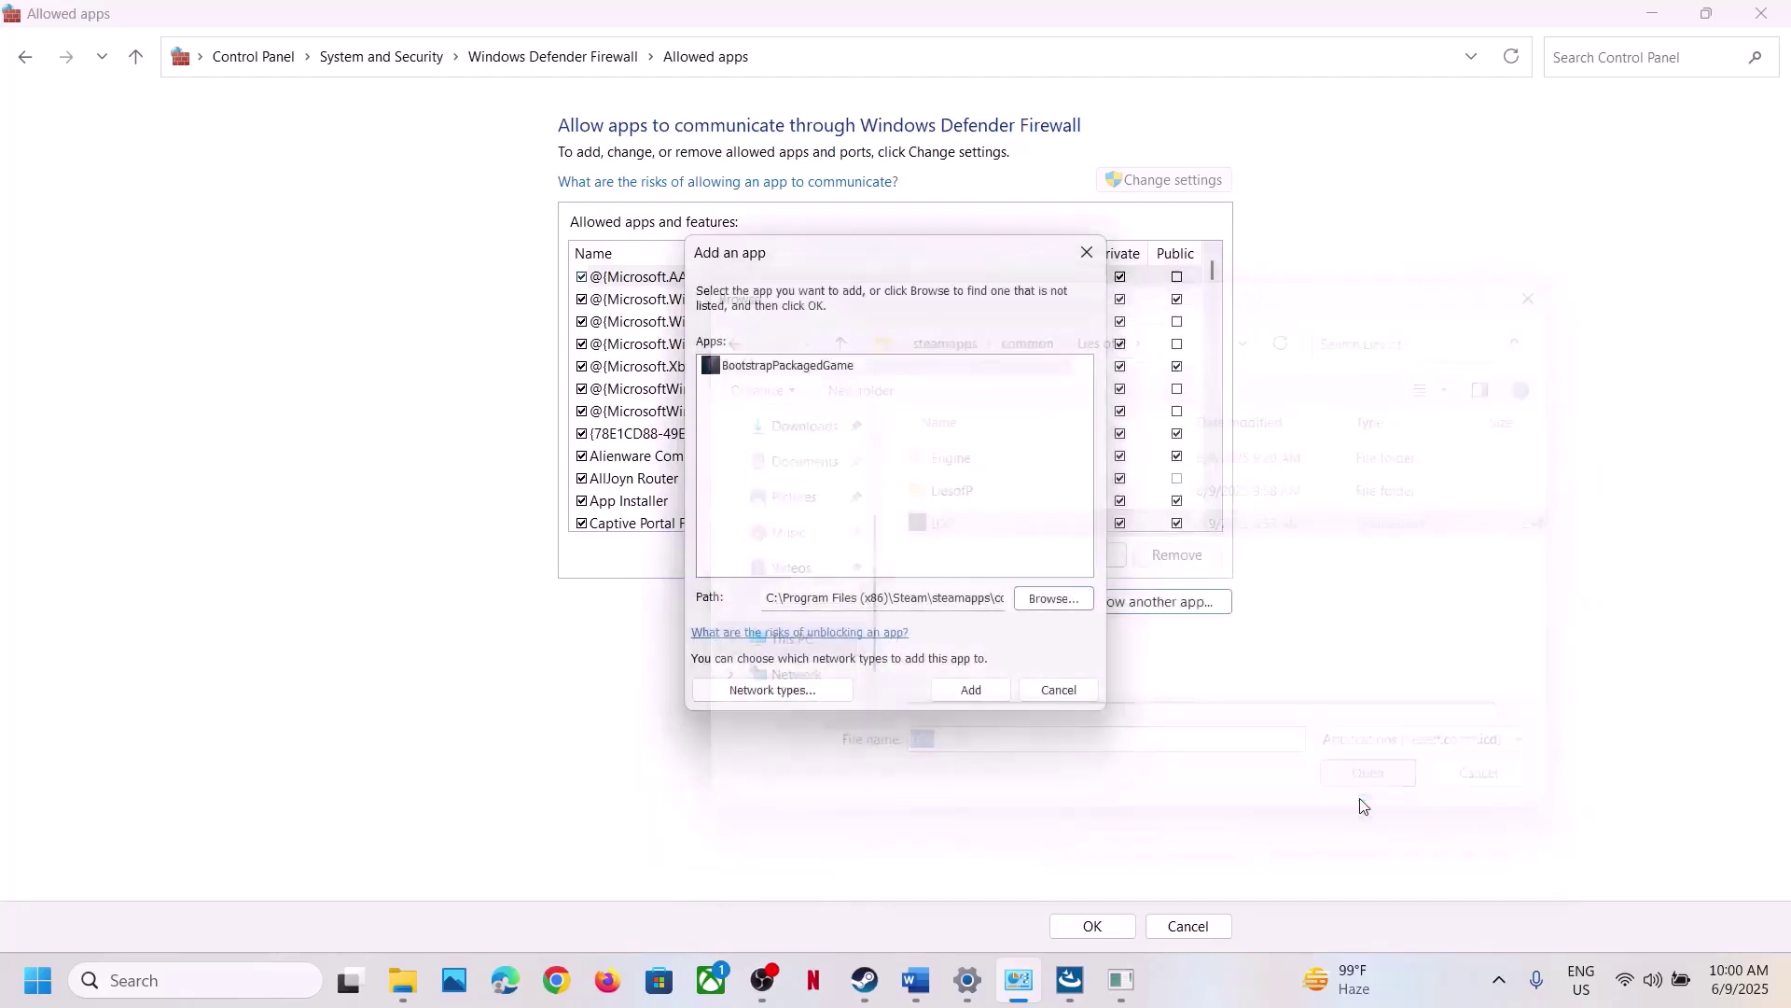
{"action": "left_click", "coordinate": [953, 688]}
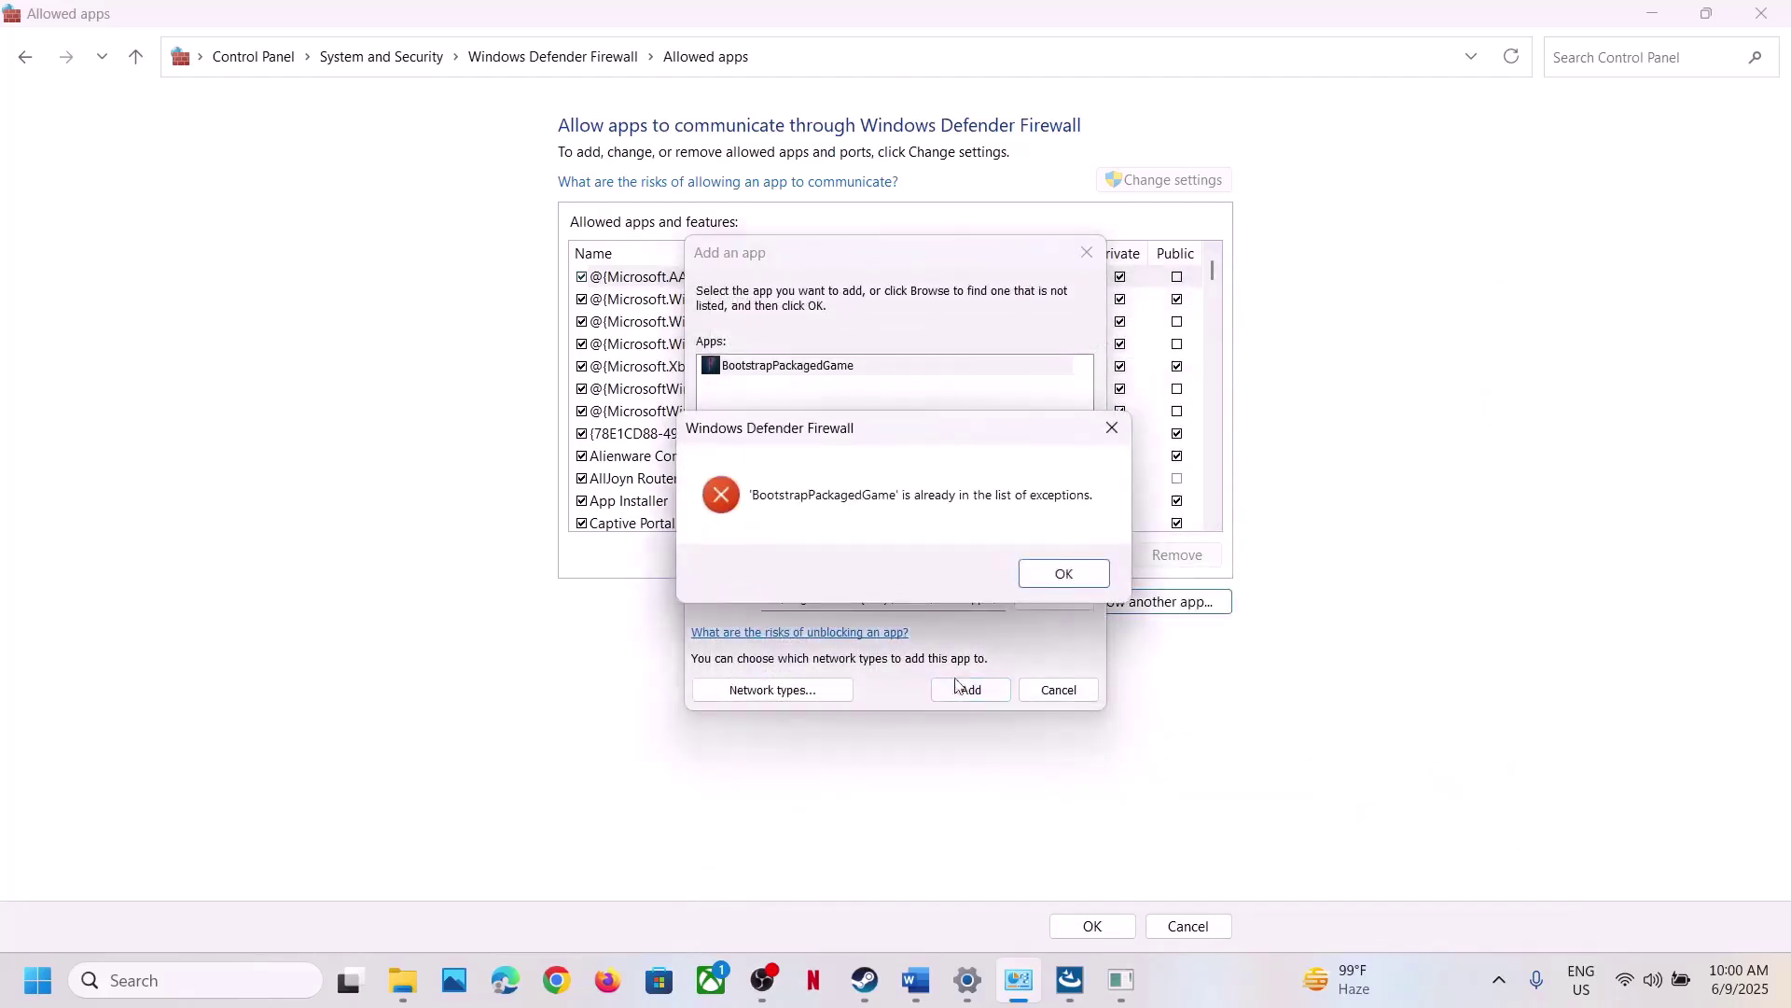
{"action": "left_click", "coordinate": [1066, 571]}
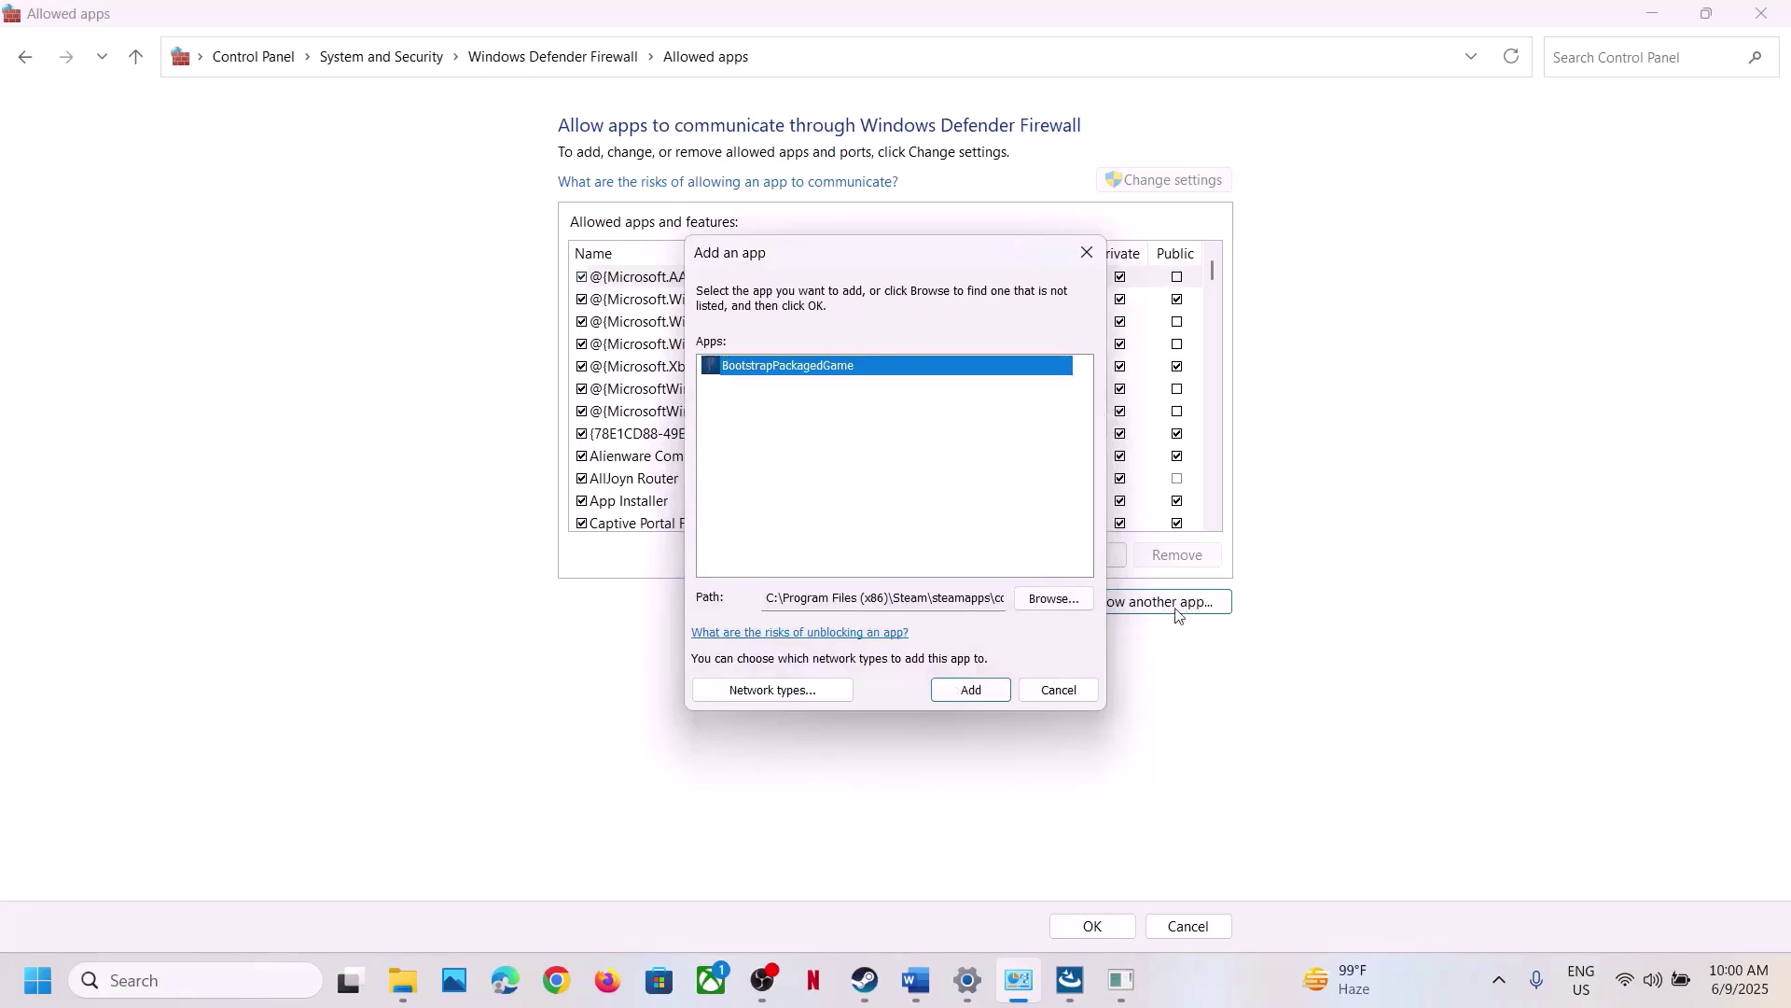
- Add LOP-Win64-Shipping from LiesofP\Binaries\Win64 to the firewall's allowed apps
{"action": "left_click", "coordinate": [1053, 599]}
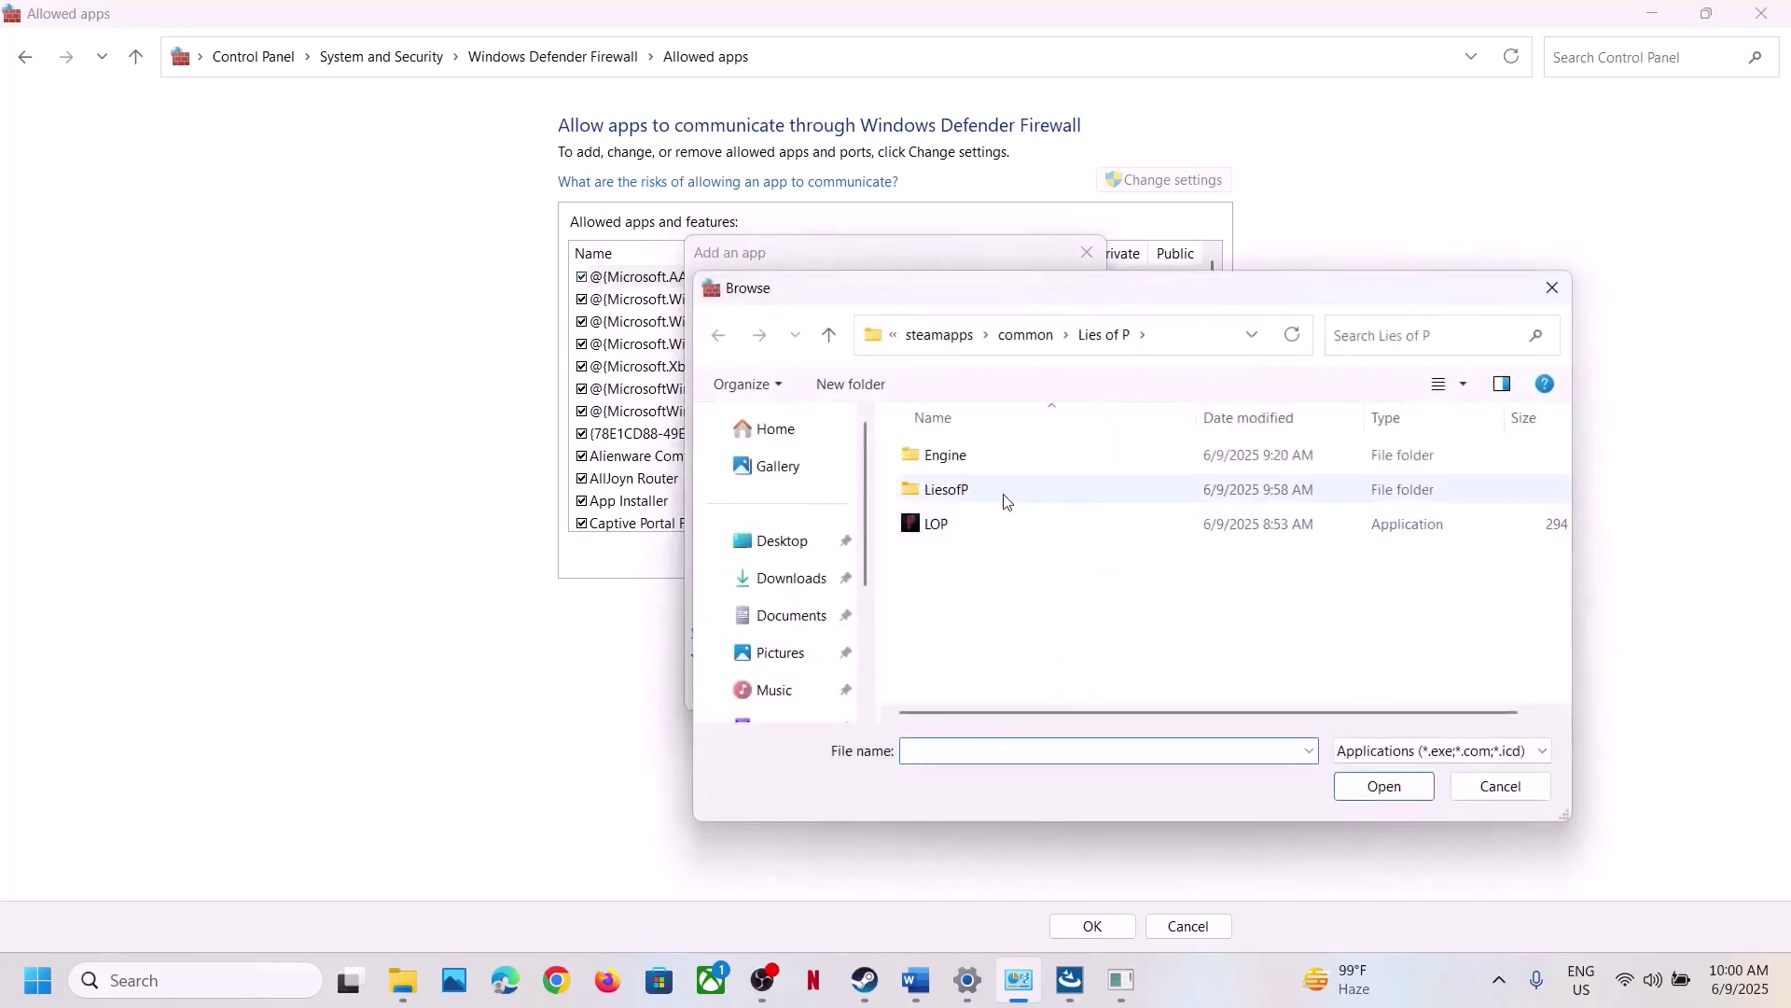
{"action": "double_click", "coordinate": [1005, 501]}
{"action": "double_click", "coordinate": [970, 453]}
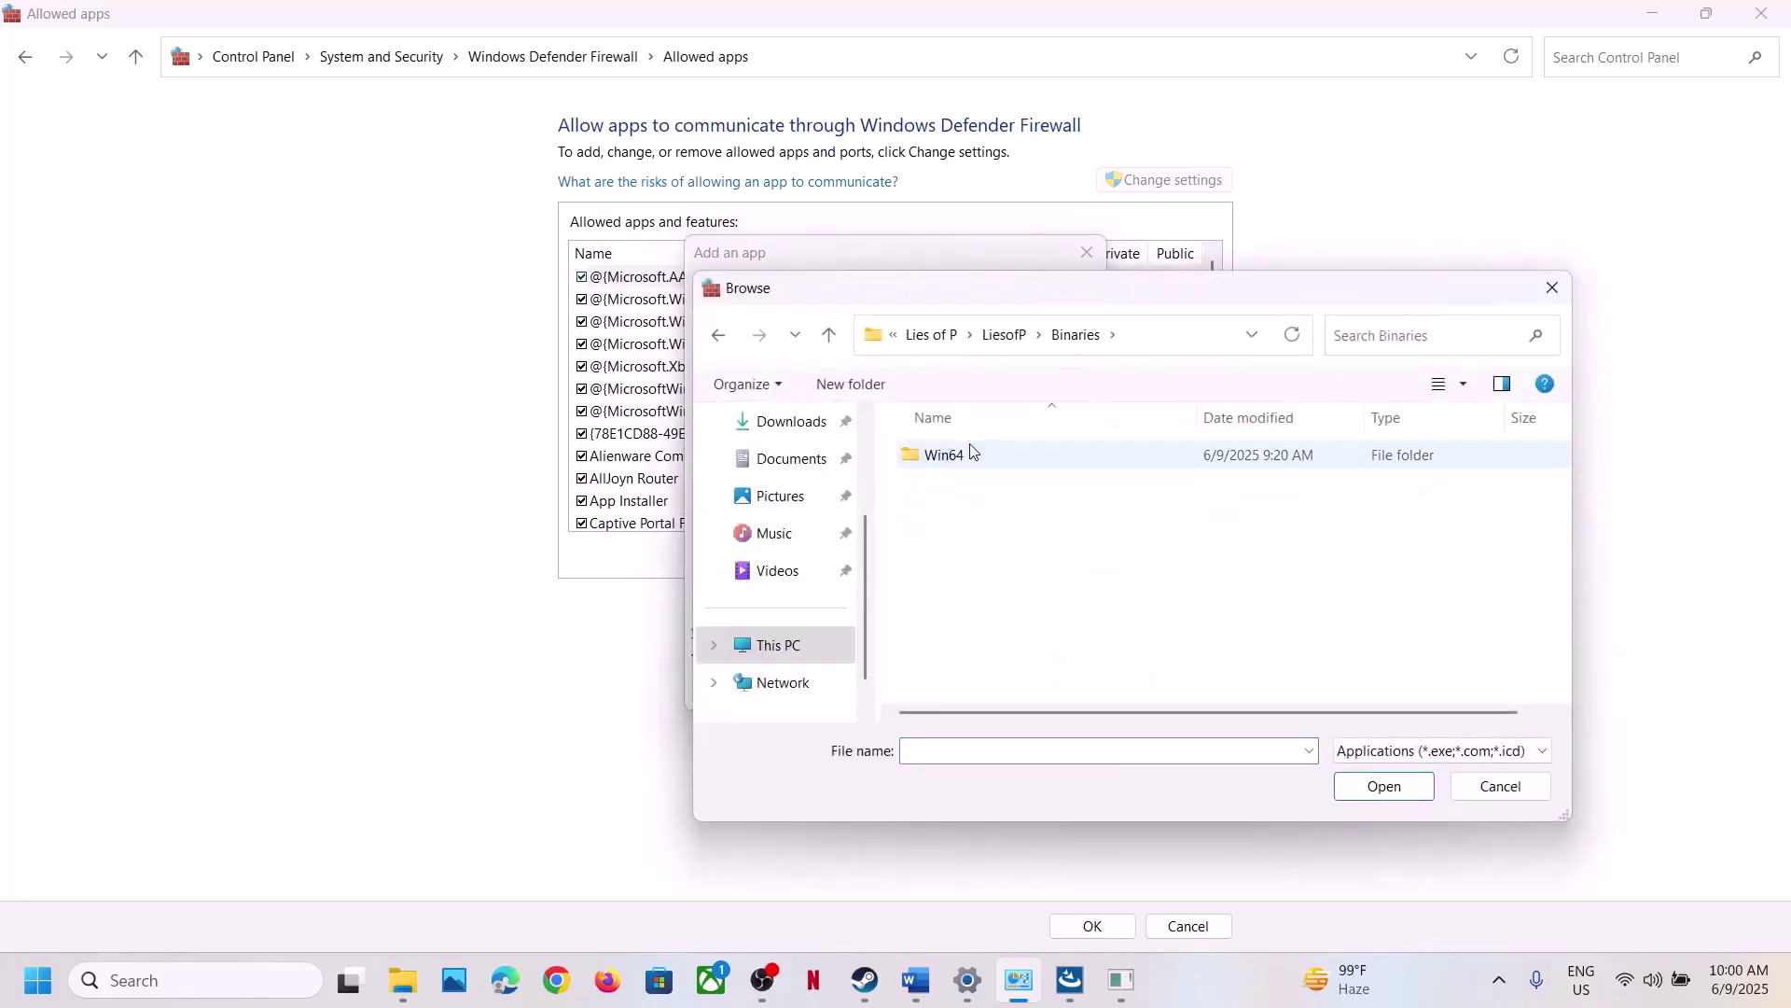
{"action": "double_click", "coordinate": [970, 454]}
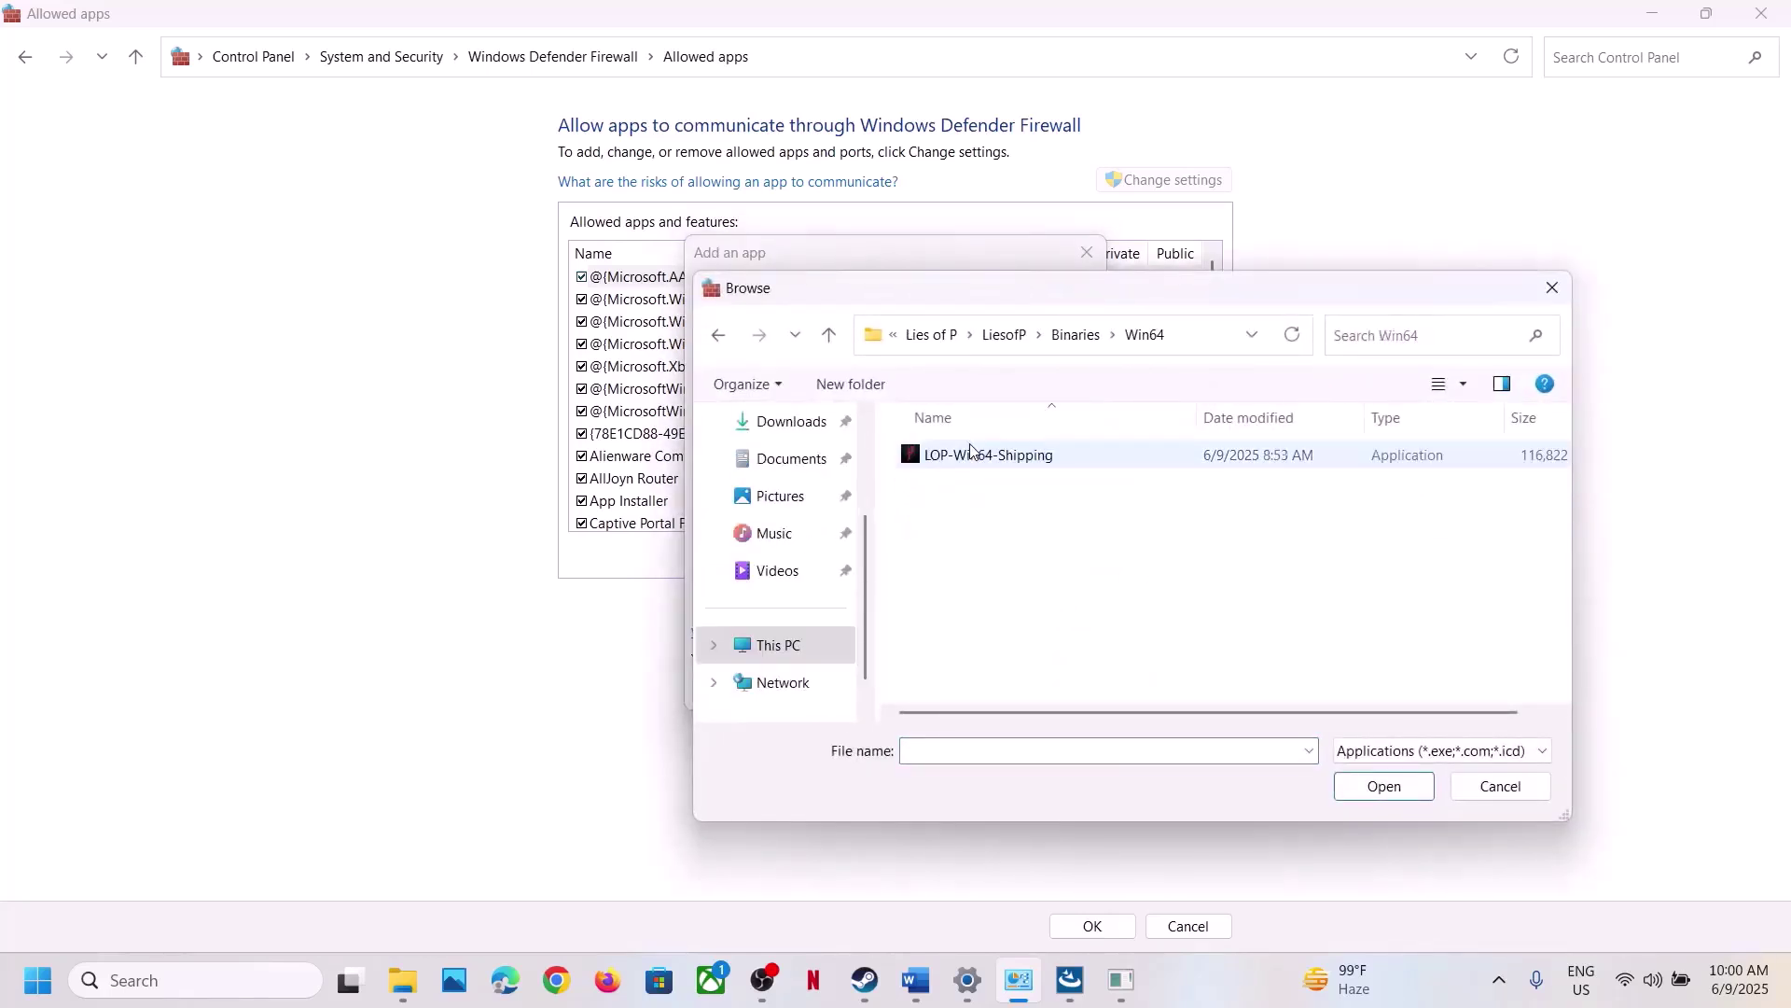
{"action": "left_click", "coordinate": [1027, 467]}
{"action": "left_click", "coordinate": [1381, 786]}
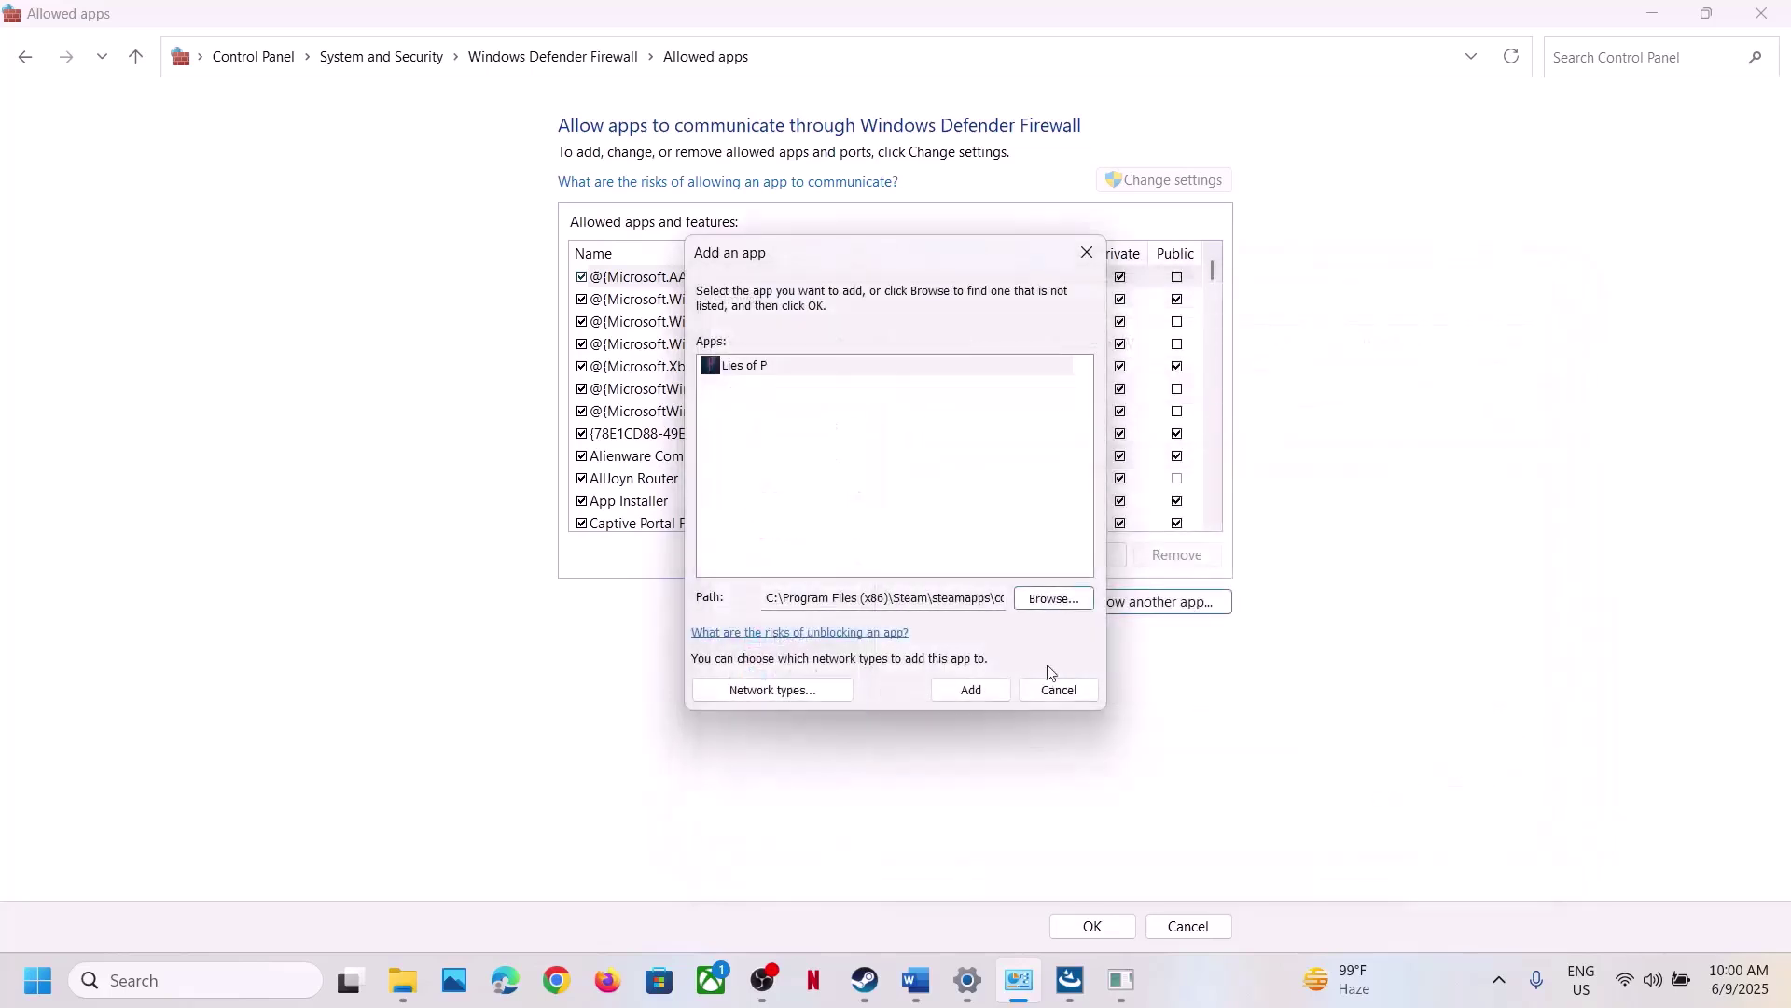
{"action": "left_click", "coordinate": [968, 683]}
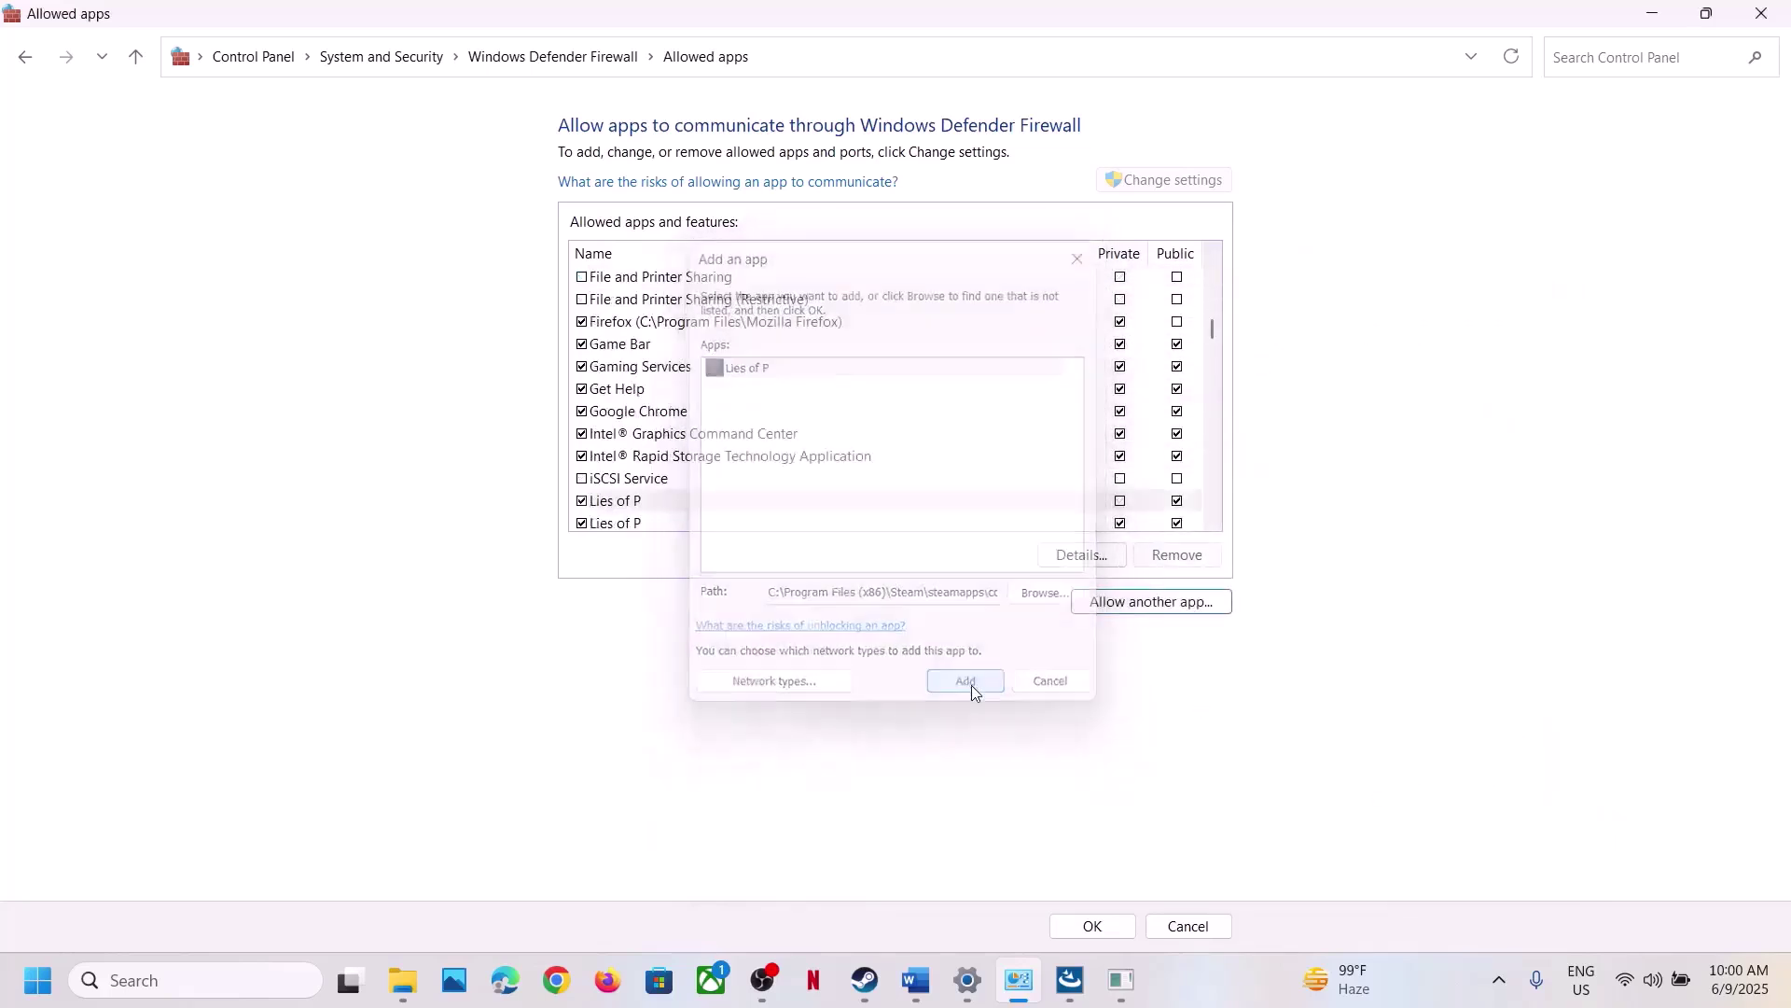
- Close the firewall and Settings windows and bring up Step 8 of the Word notes
{"action": "left_click", "coordinate": [616, 504]}
{"action": "left_click", "coordinate": [1780, 13]}
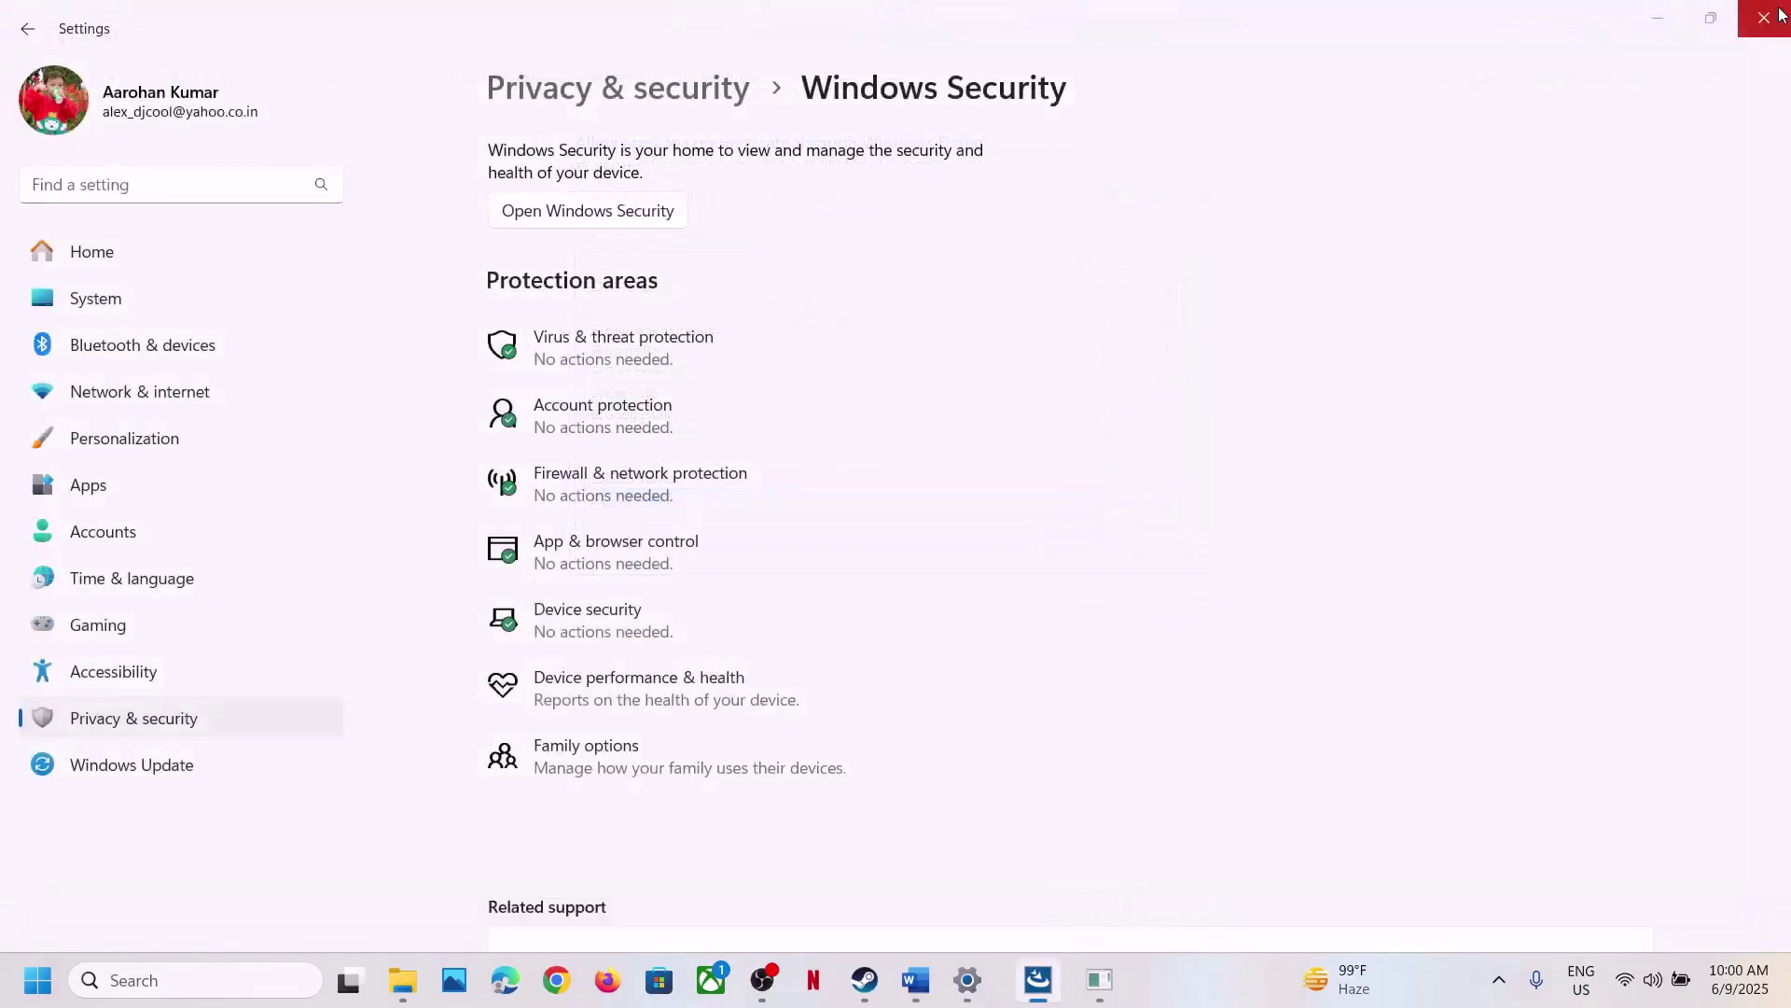
{"action": "left_click", "coordinate": [1780, 13]}
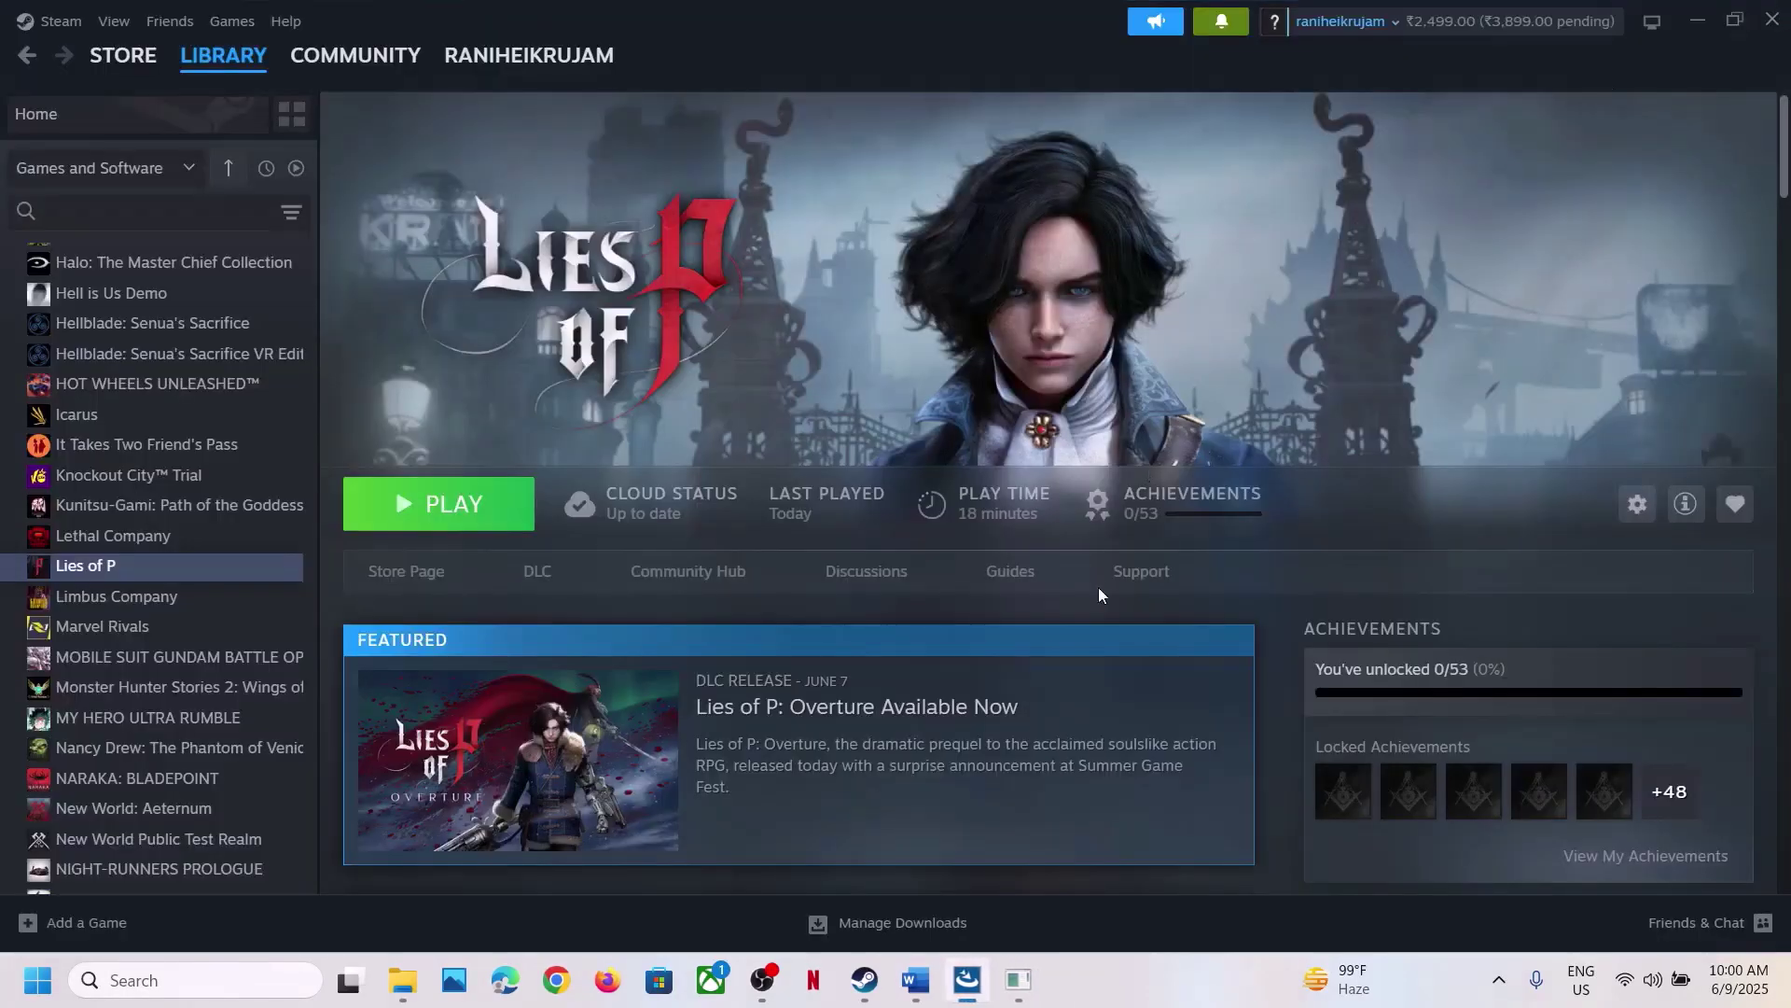
{"action": "left_click", "coordinate": [916, 980]}
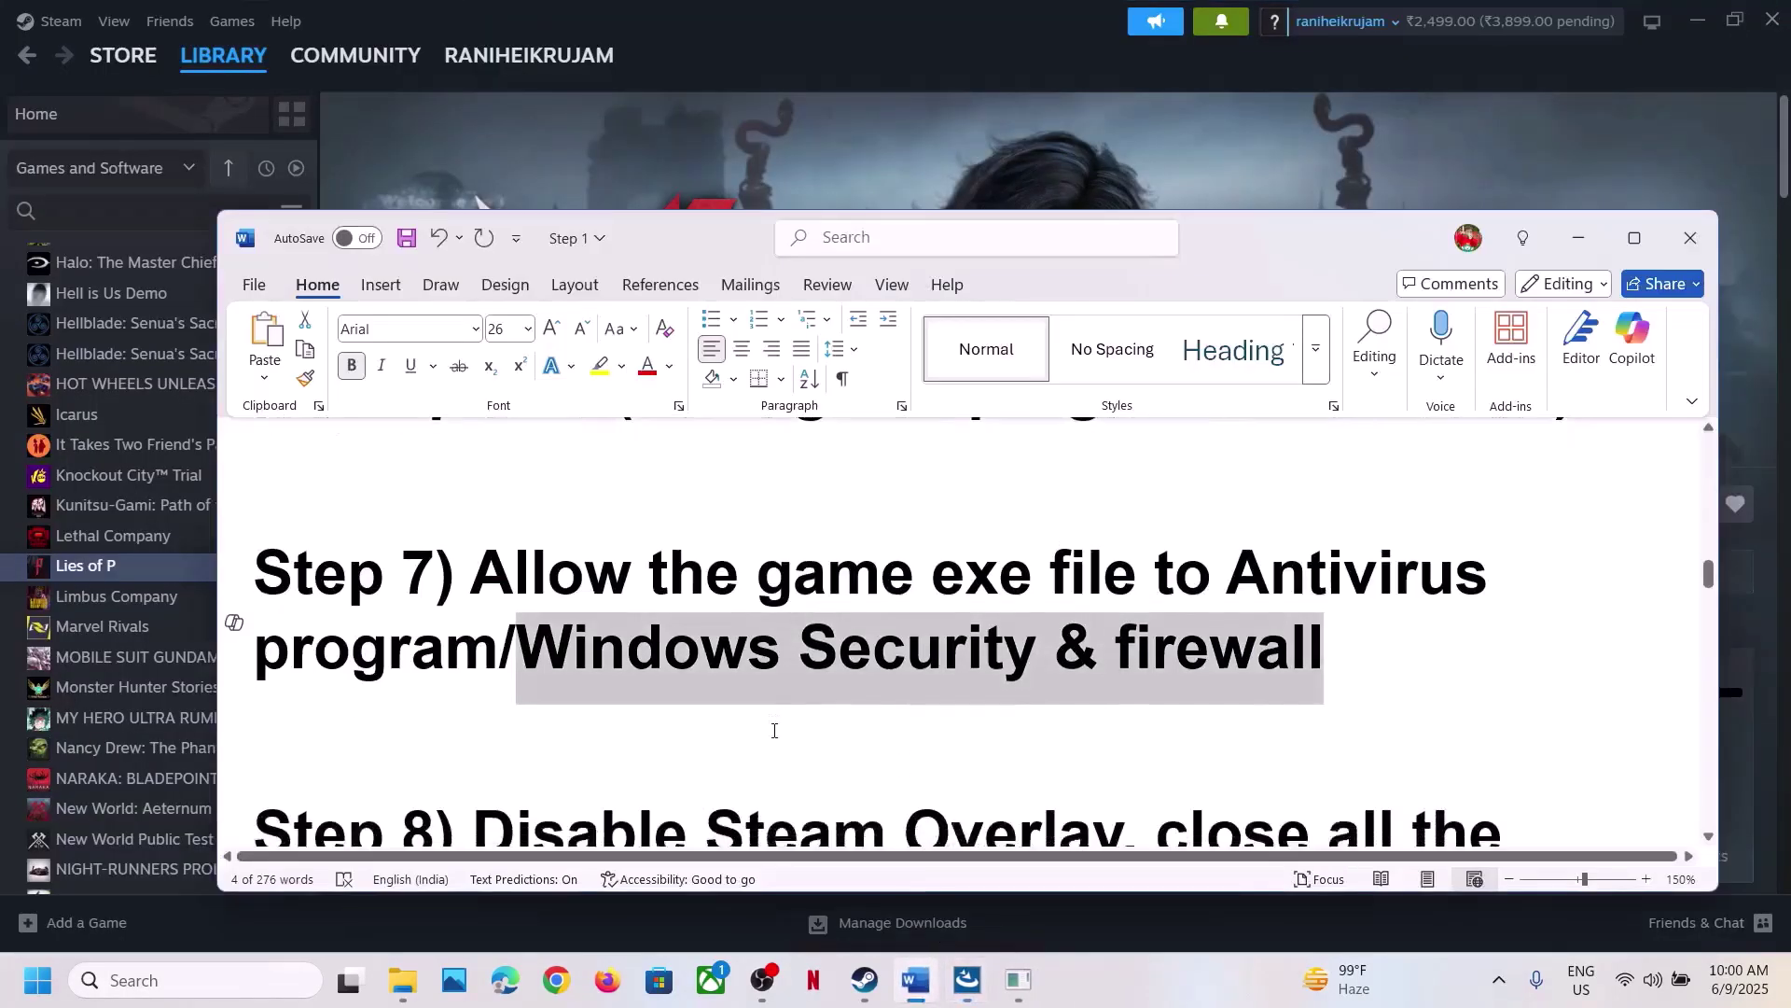
{"action": "scroll", "coordinate": [774, 731], "scroll_direction": "down", "scroll_amount": 4}
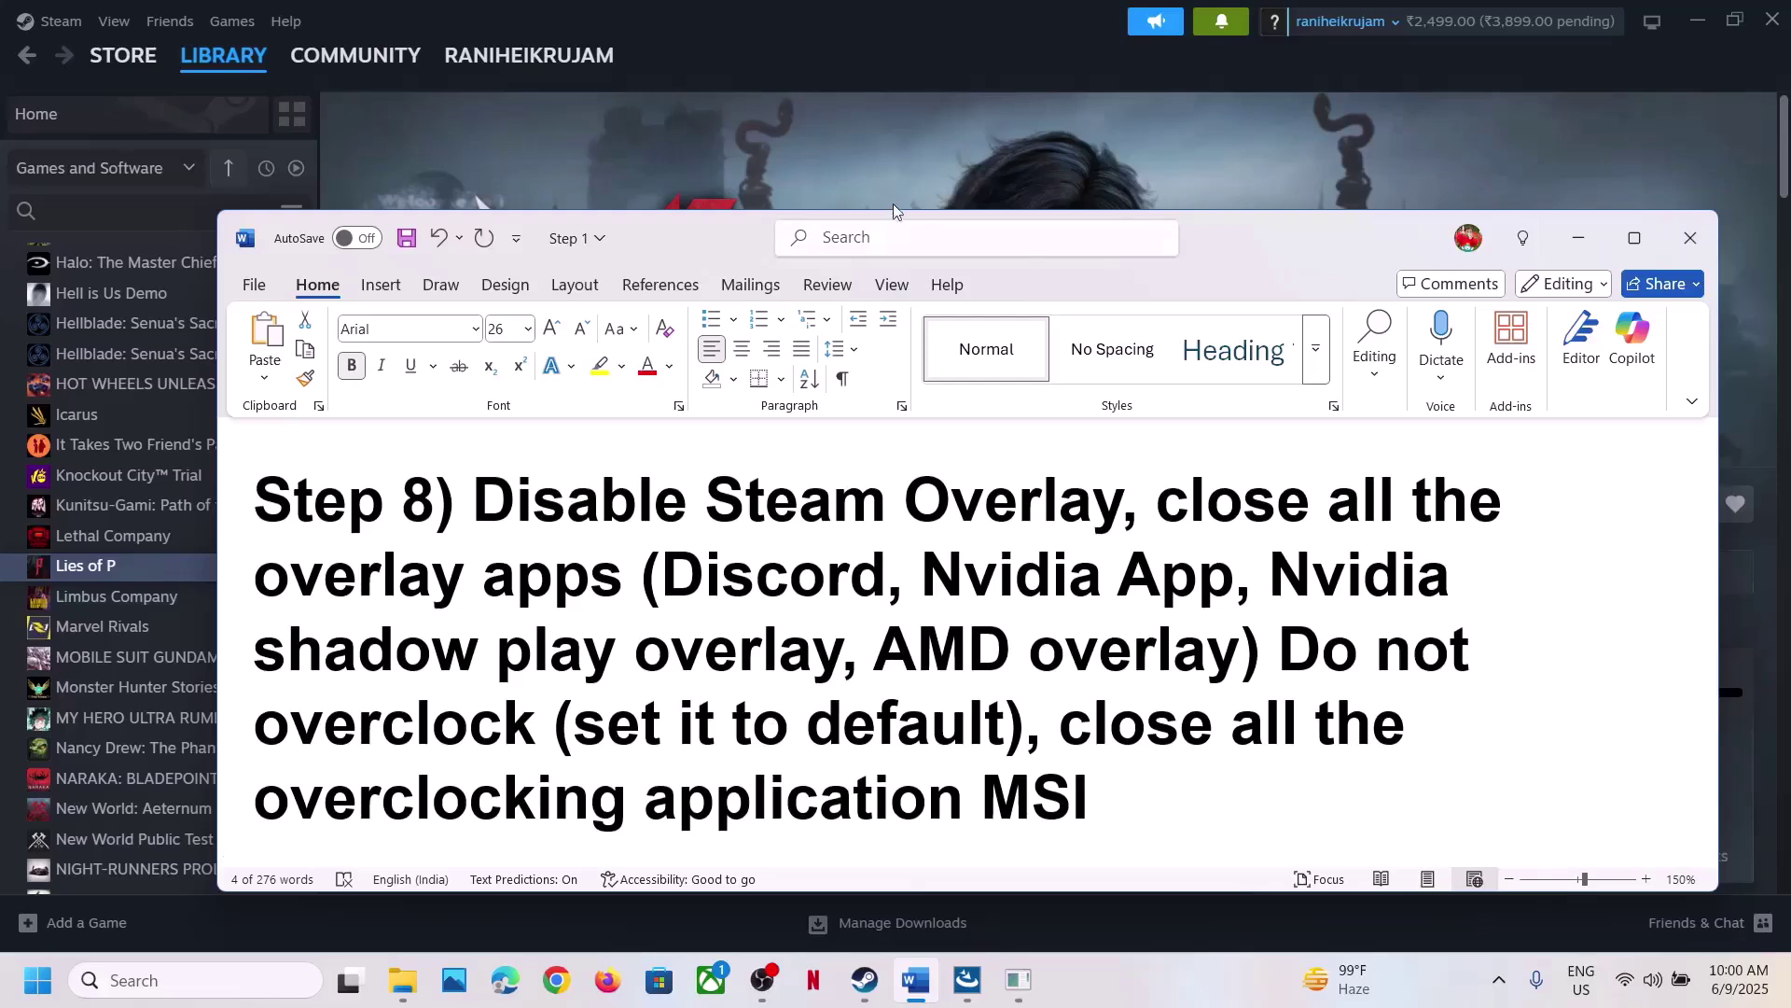
- Switch to Steam and turn off the in-game Steam Overlay in the Lies of P properties
{"action": "left_click", "coordinate": [887, 200]}
{"action": "right_click", "coordinate": [205, 568]}
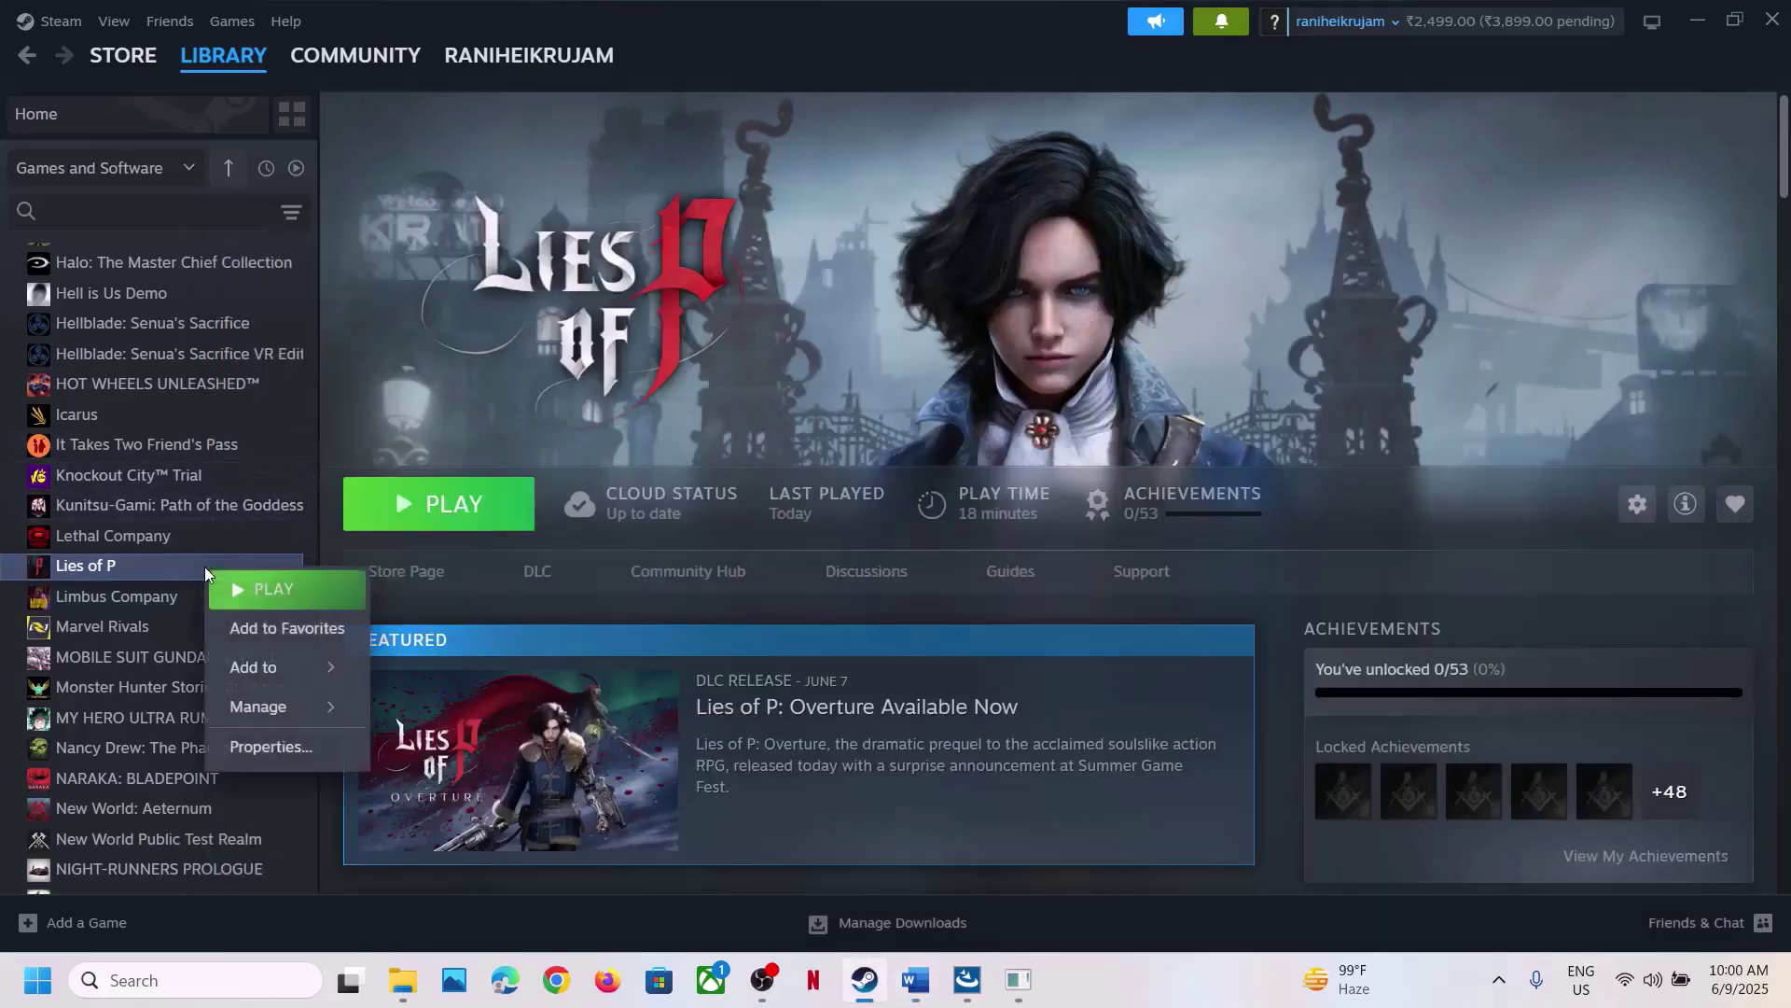
{"action": "left_click", "coordinate": [273, 748]}
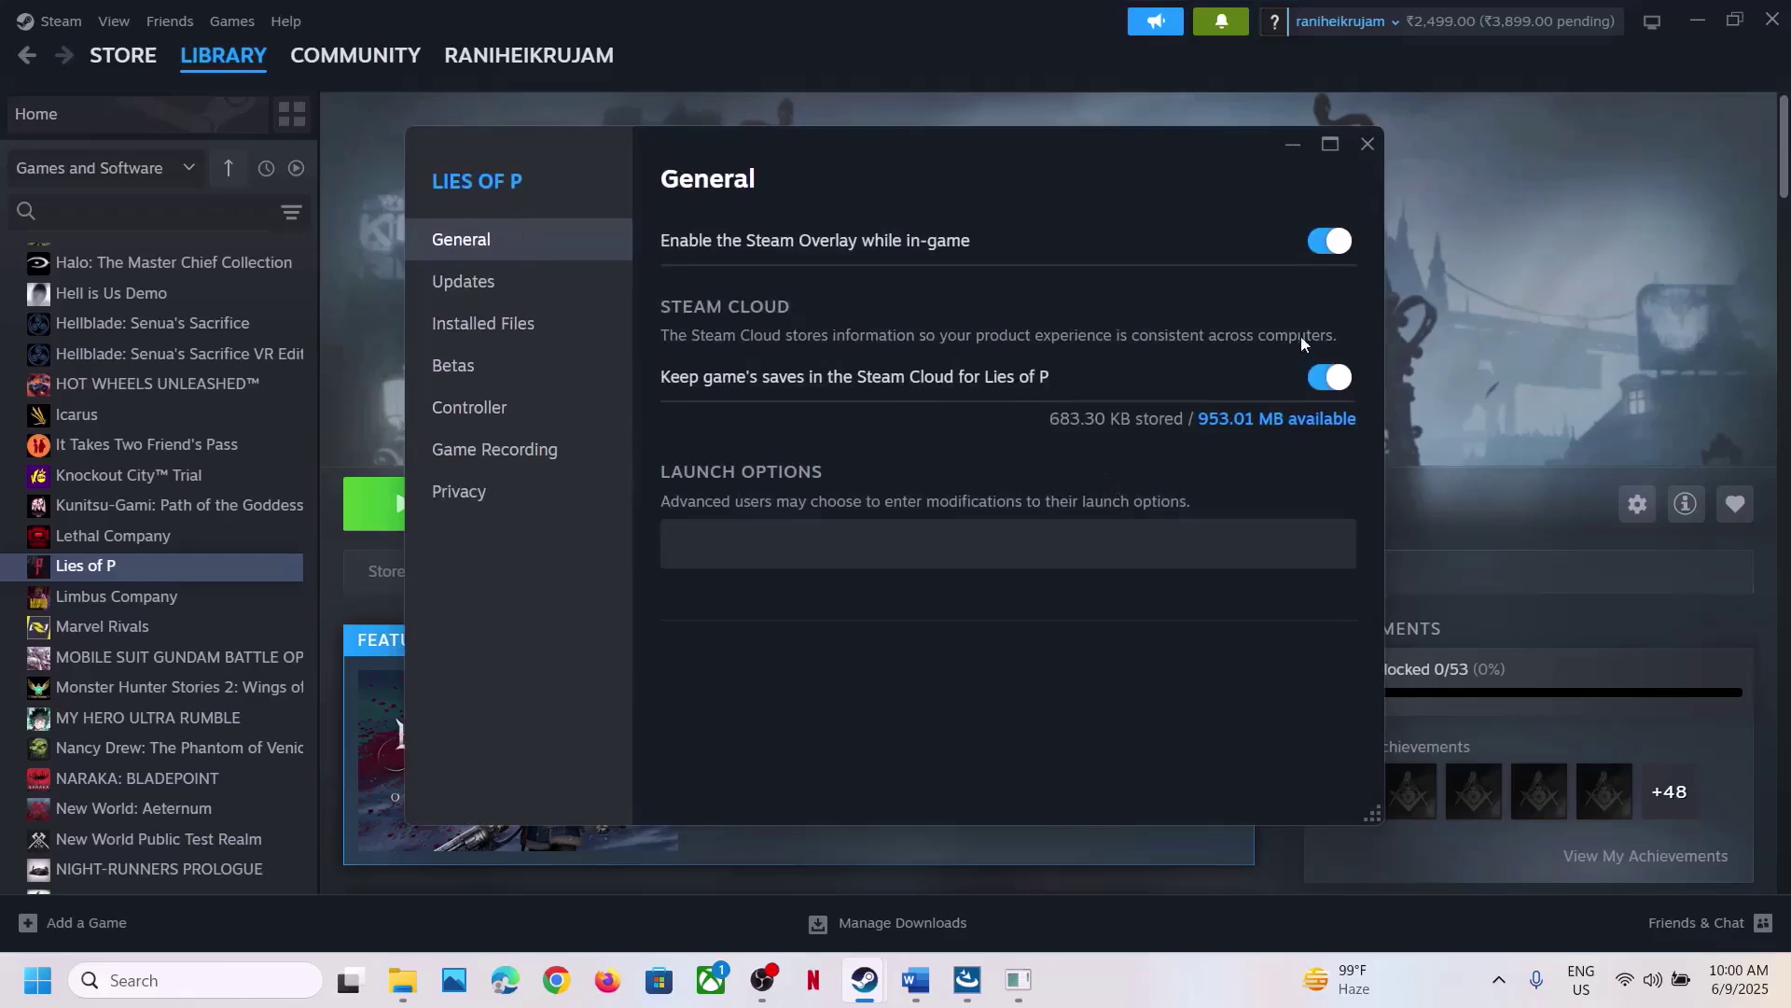
{"action": "left_click", "coordinate": [1316, 249]}
{"action": "left_click", "coordinate": [1351, 153]}
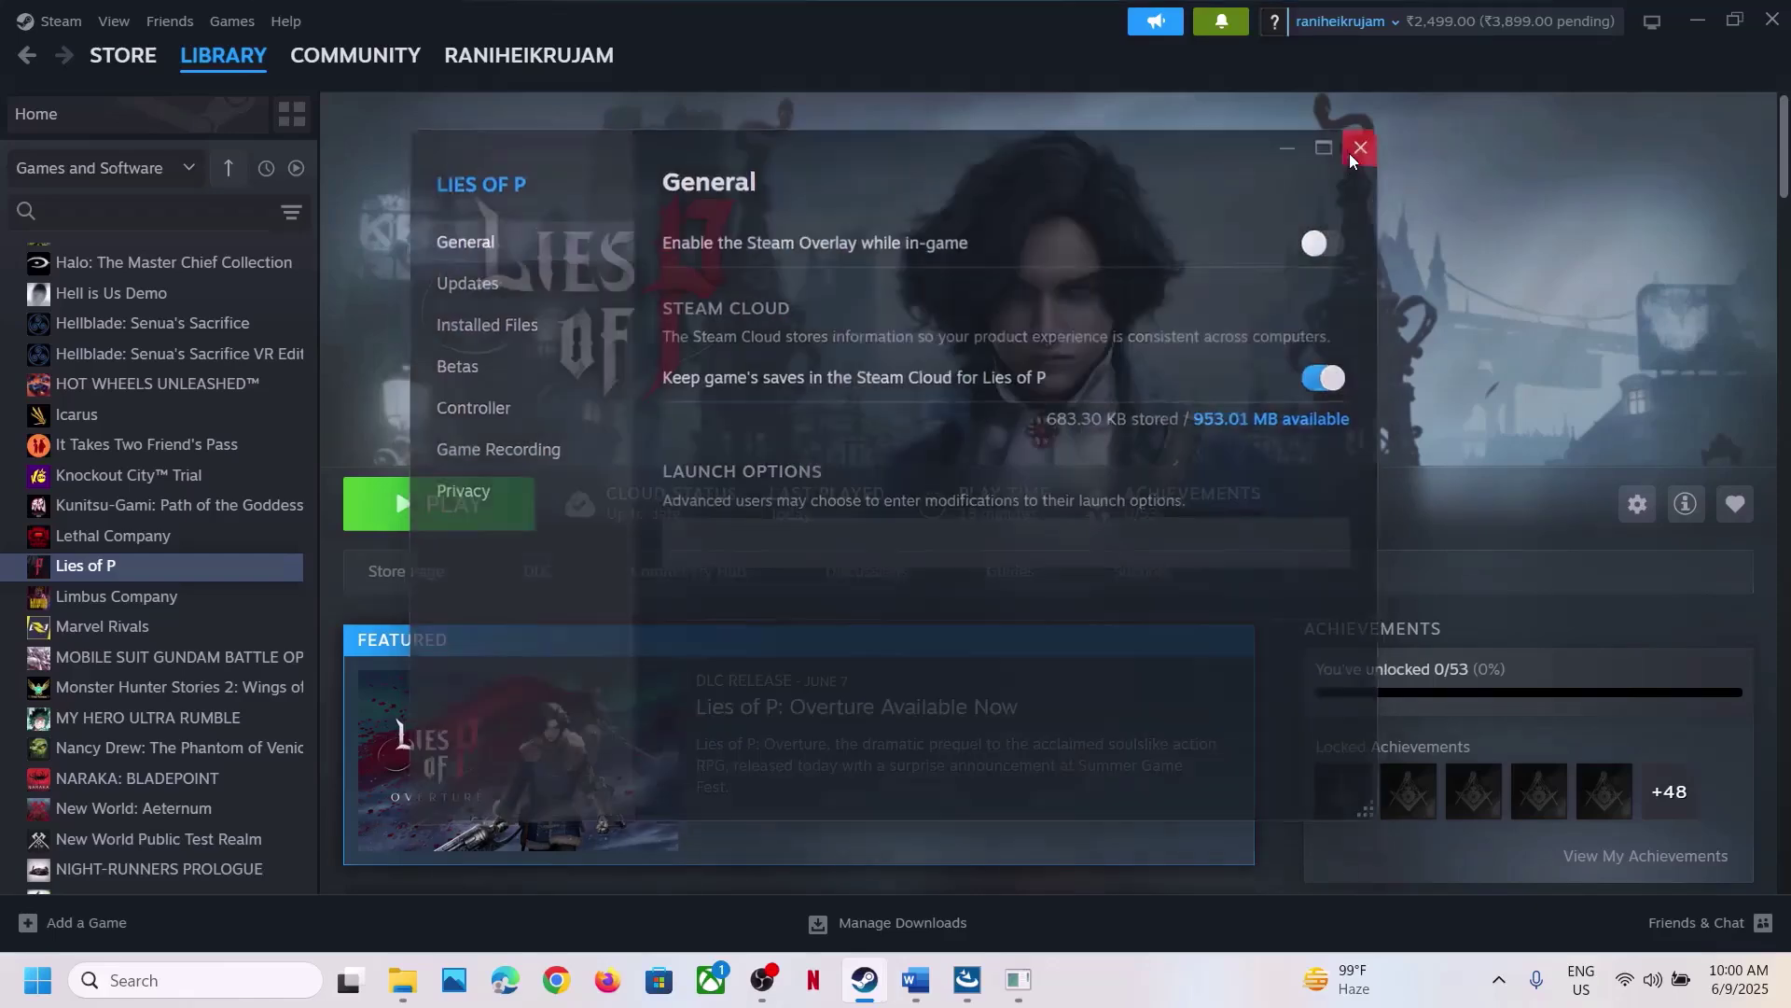
- Return to the Word notes, review Step 8's advice on overlay and overclocking apps, and move on to Step 9
{"action": "left_click", "coordinate": [910, 998]}
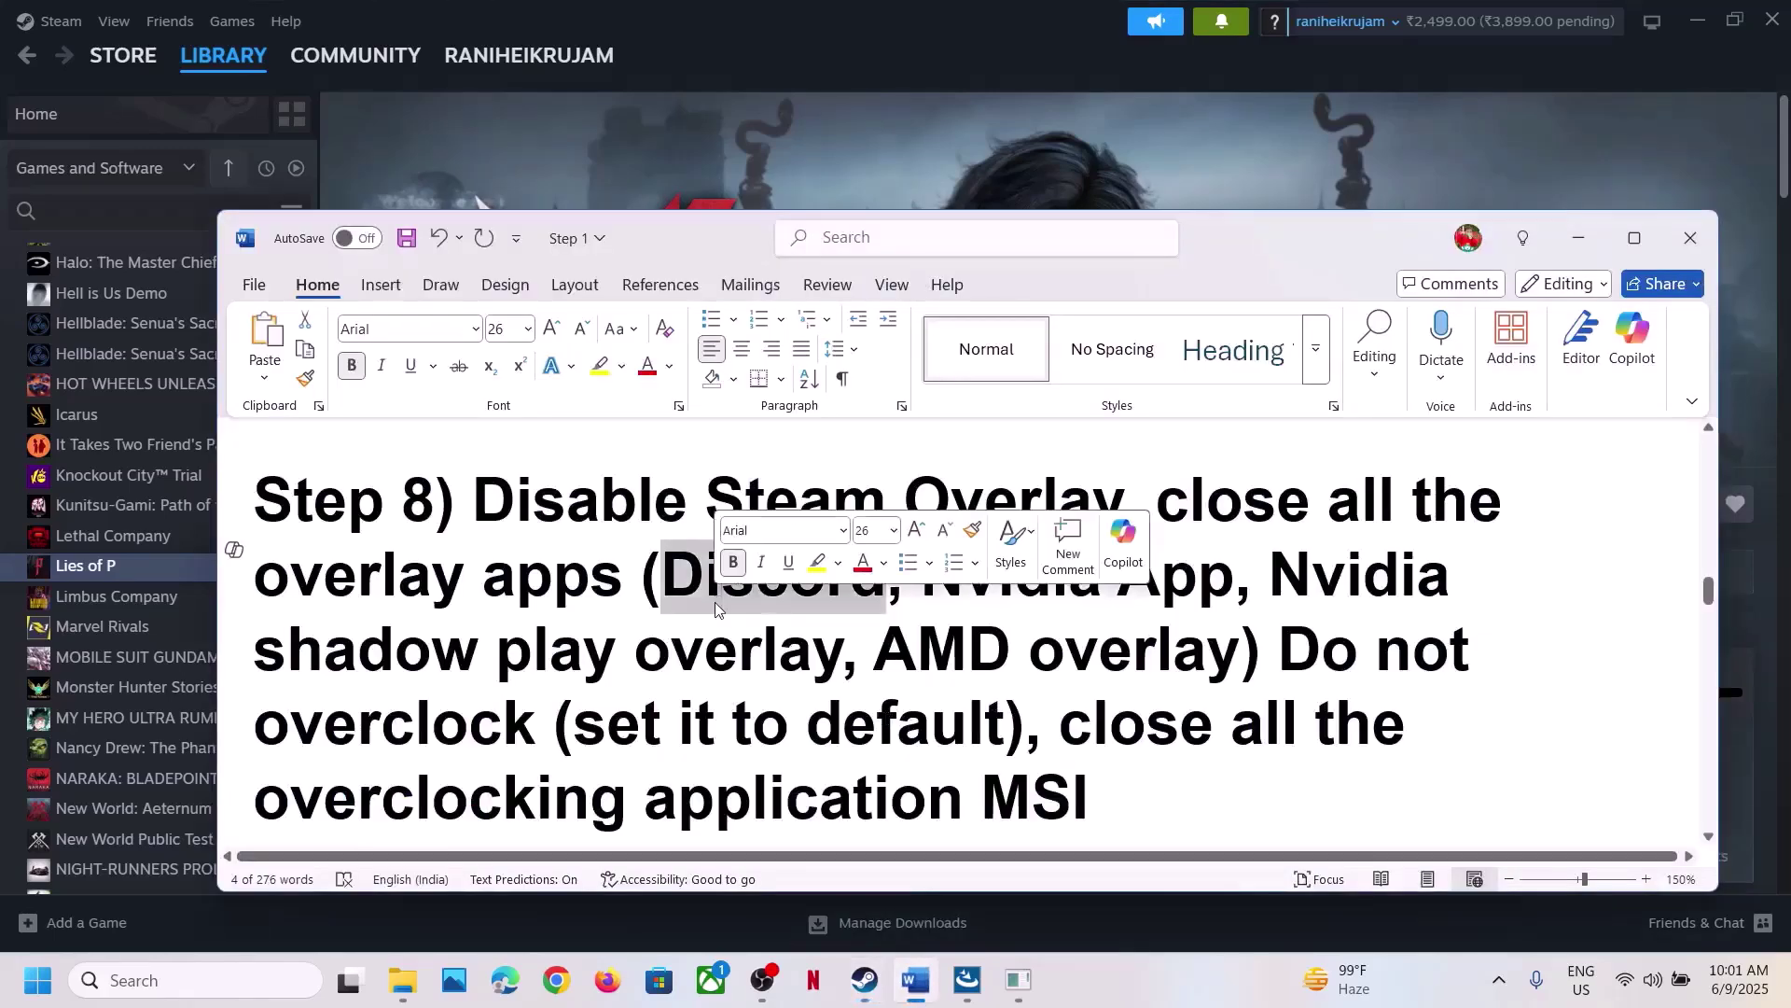
{"action": "double_click", "coordinate": [981, 586]}
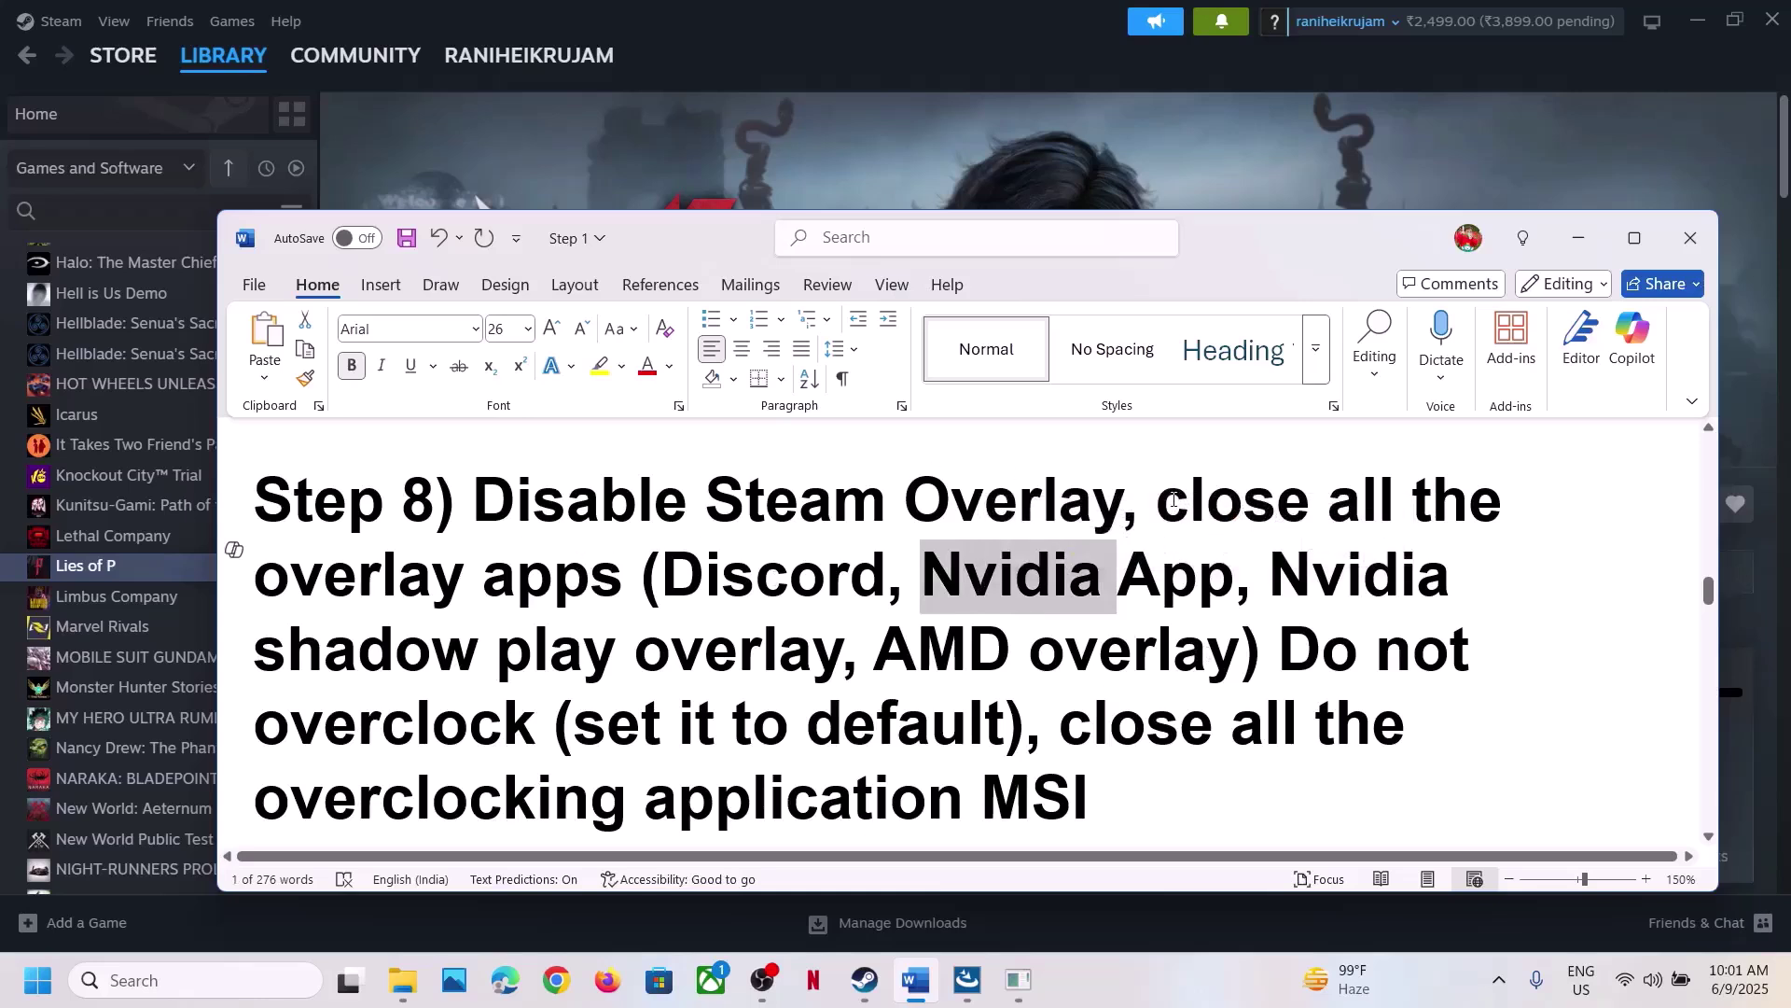
{"action": "left_click_drag", "start_coordinate": [1174, 501], "coordinate": [945, 779]}
{"action": "scroll", "coordinate": [1119, 653], "scroll_direction": "down", "scroll_amount": 1}
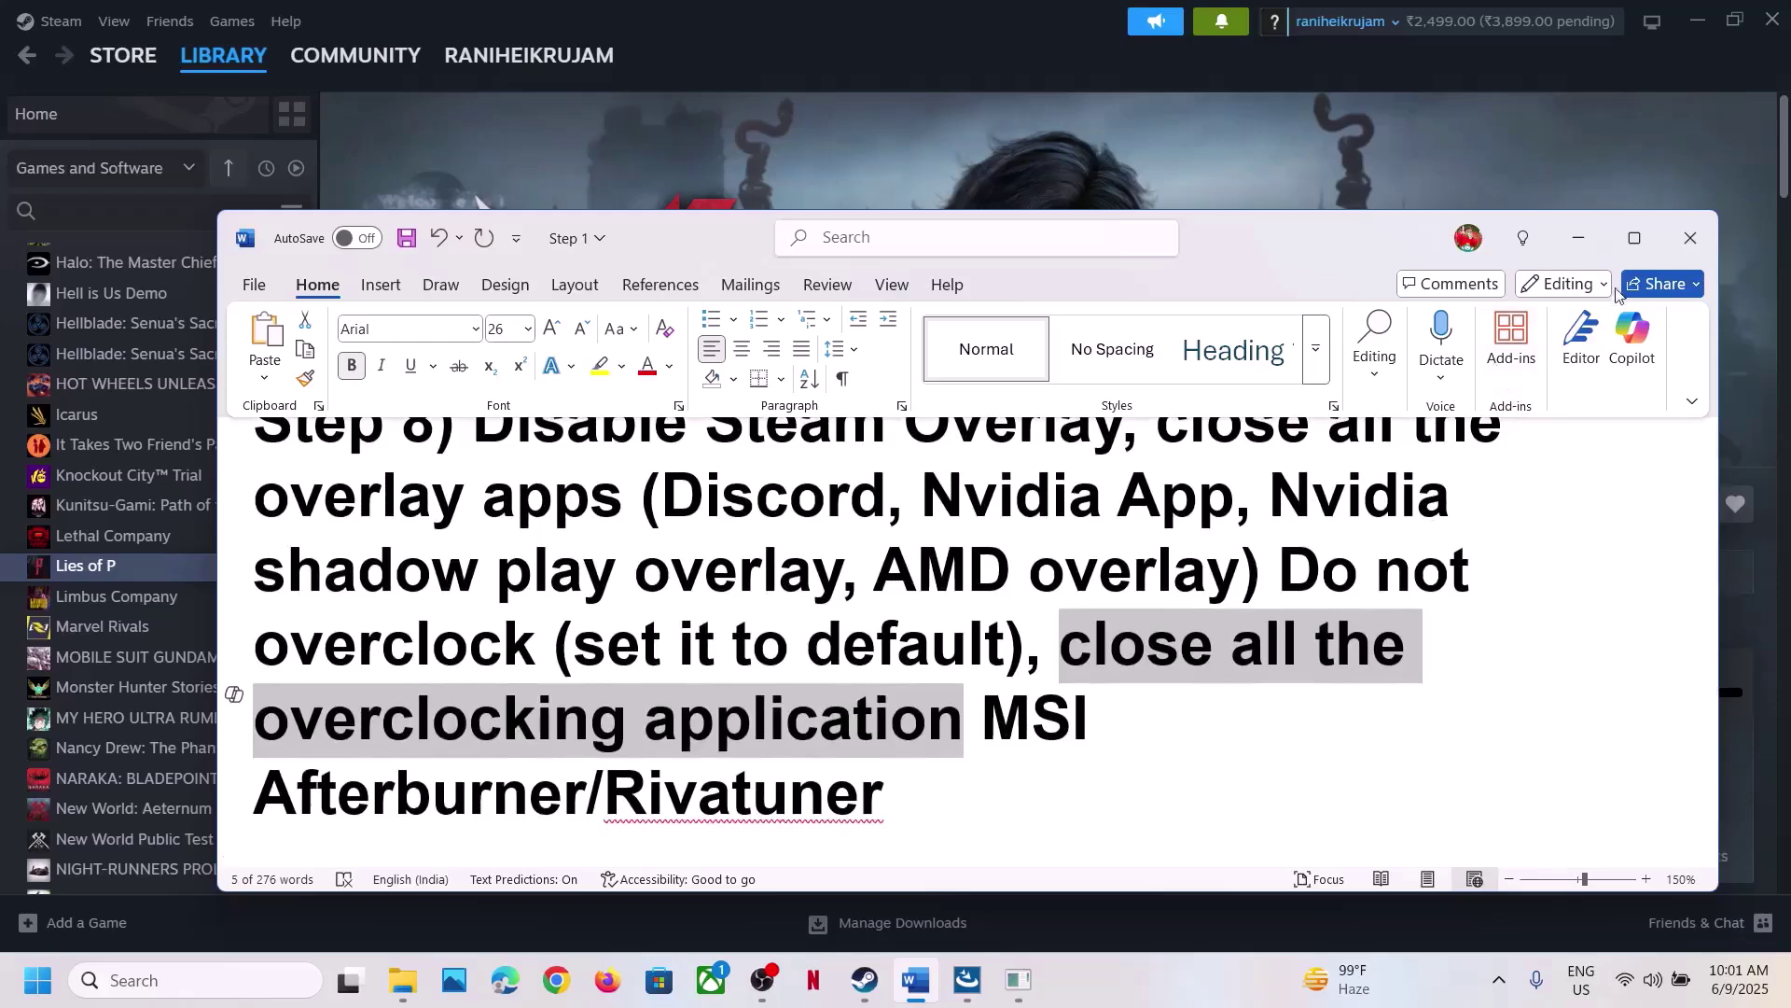
{"action": "left_click", "coordinate": [1635, 241]}
{"action": "scroll", "coordinate": [1120, 514], "scroll_direction": "up", "scroll_amount": 1}
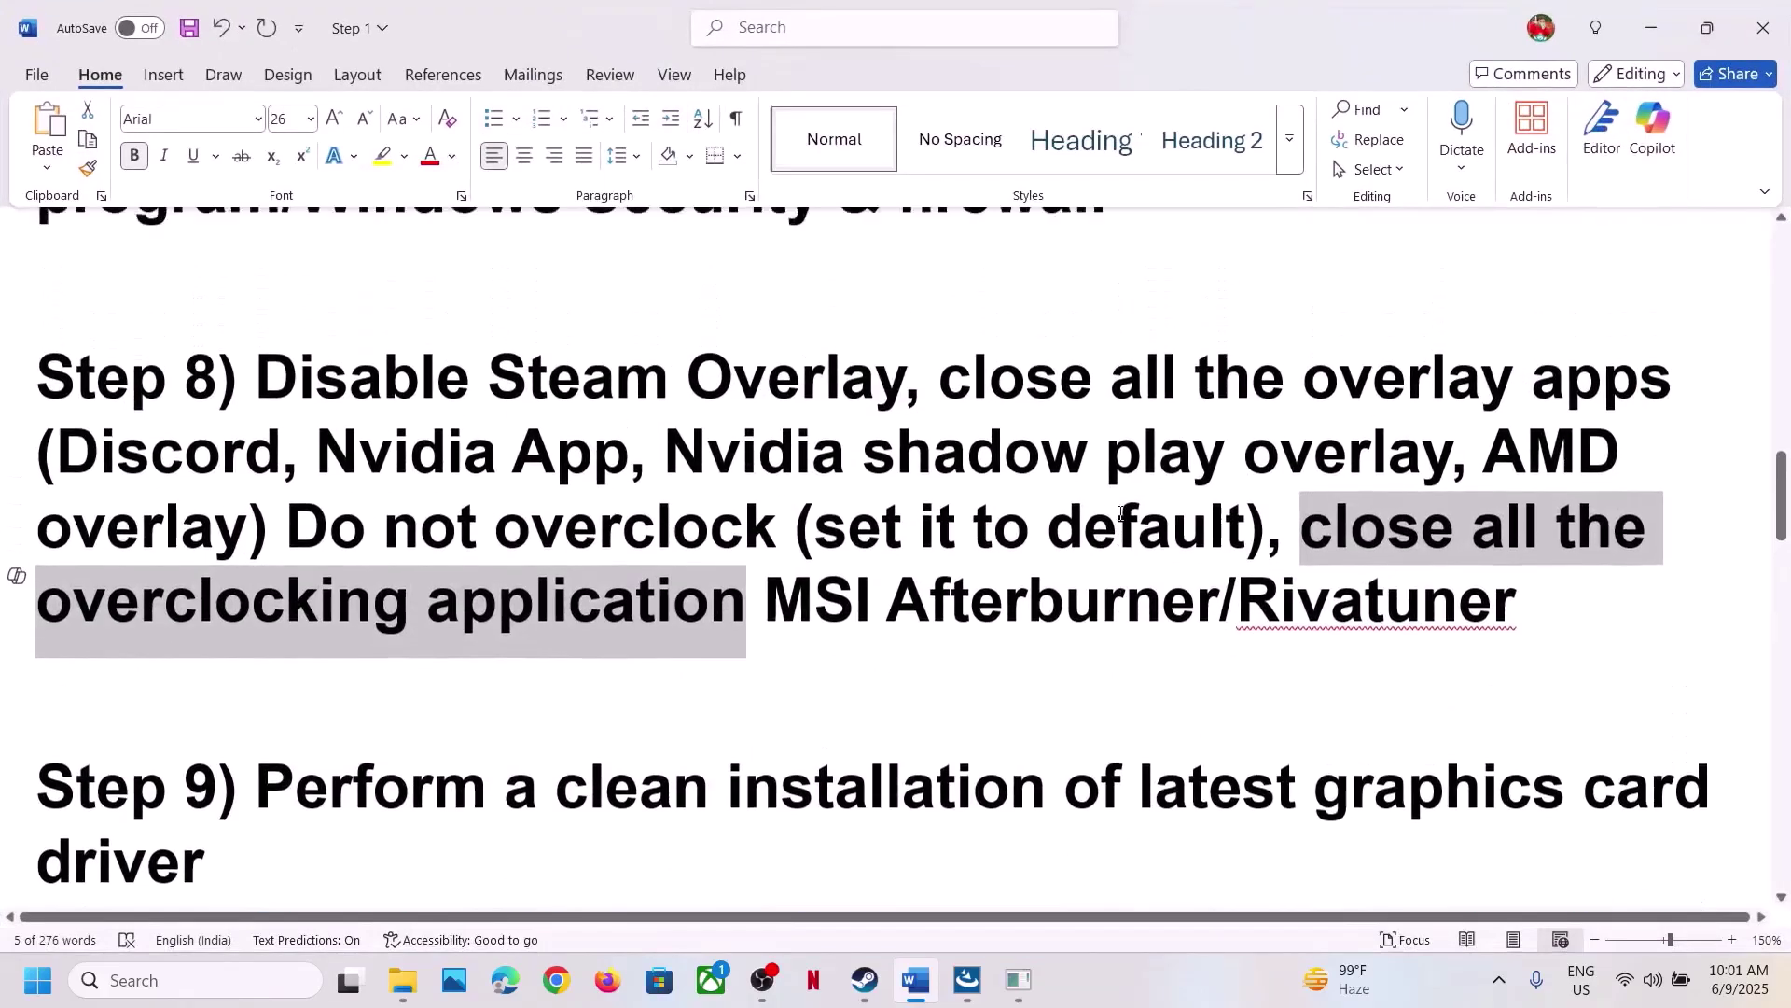
{"action": "left_click", "coordinate": [1176, 623]}
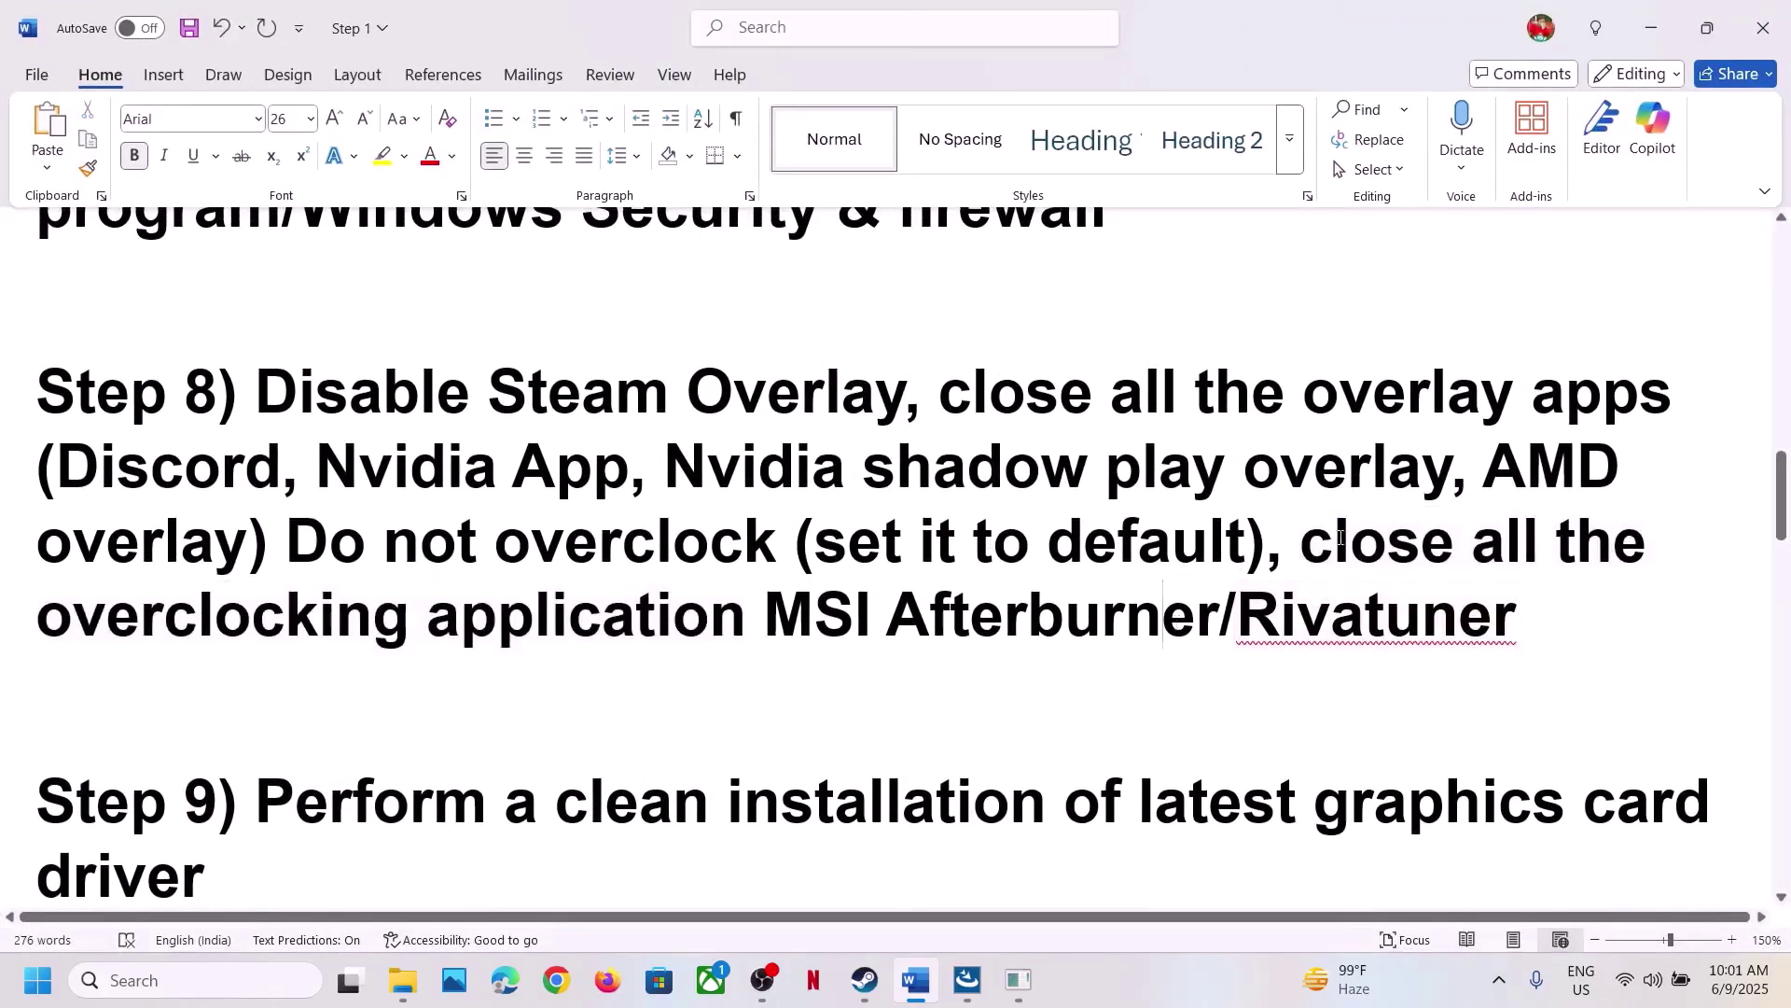
{"action": "left_click_drag", "start_coordinate": [1306, 530], "coordinate": [1521, 618]}
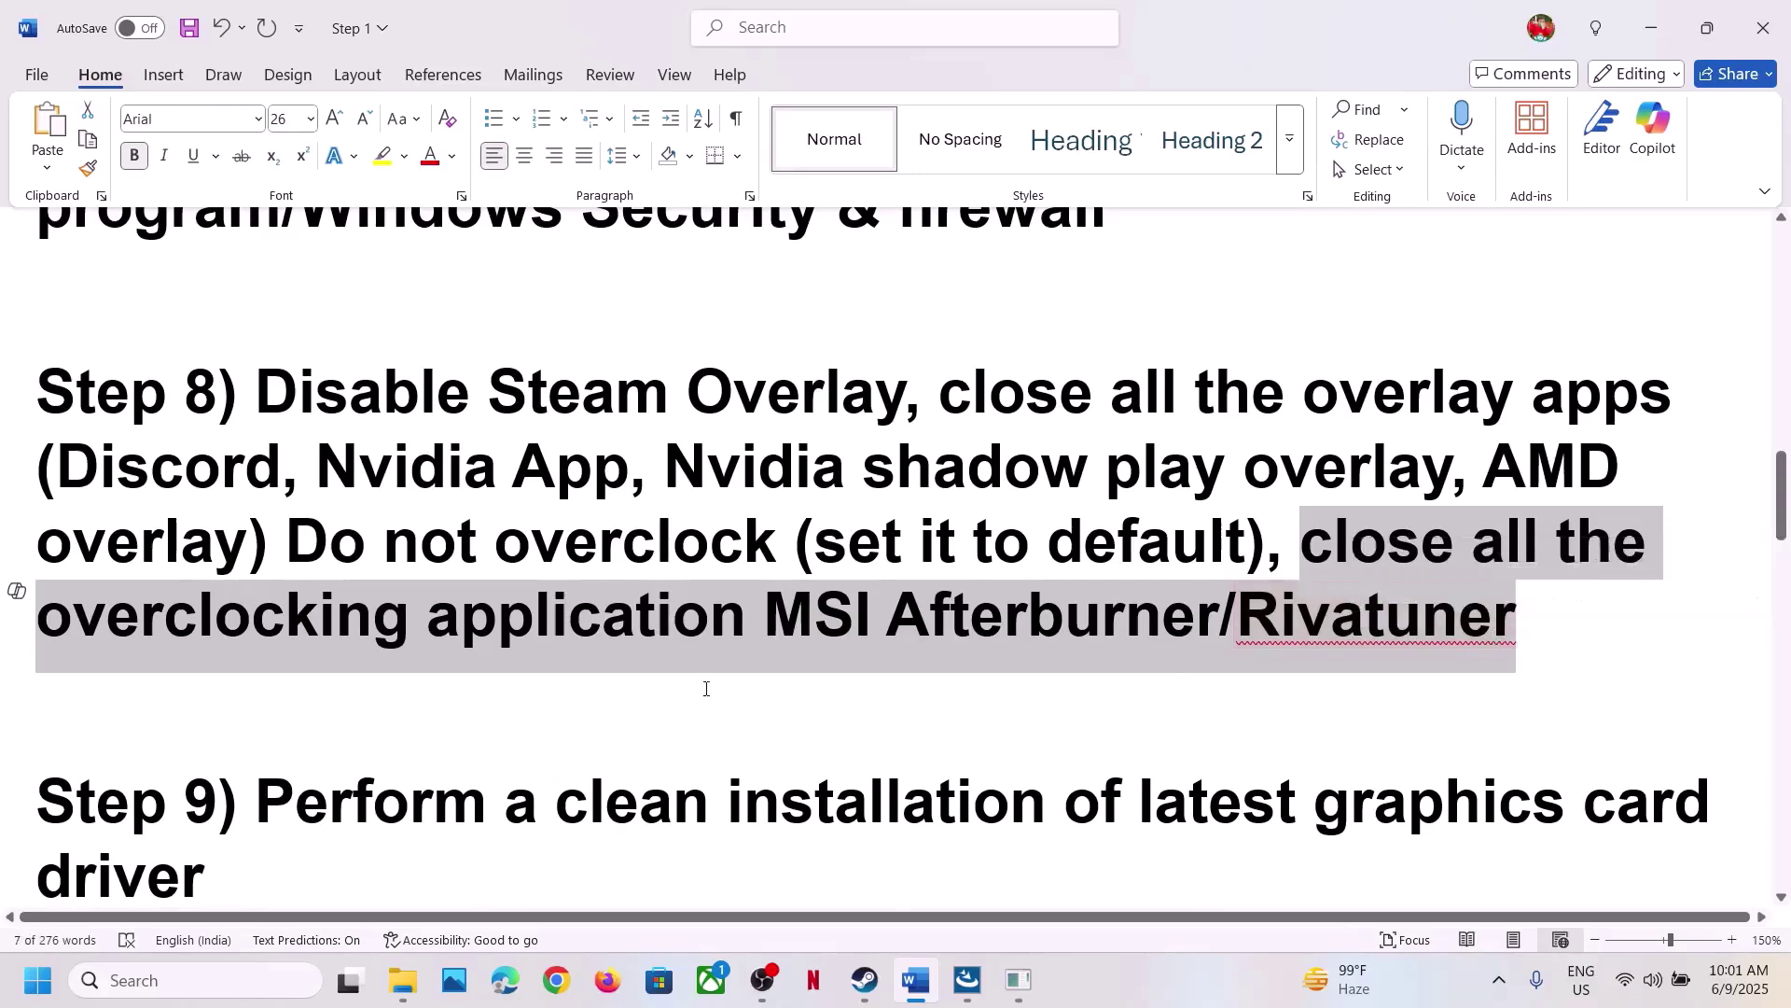
{"action": "scroll", "coordinate": [704, 688], "scroll_direction": "down", "scroll_amount": 2}
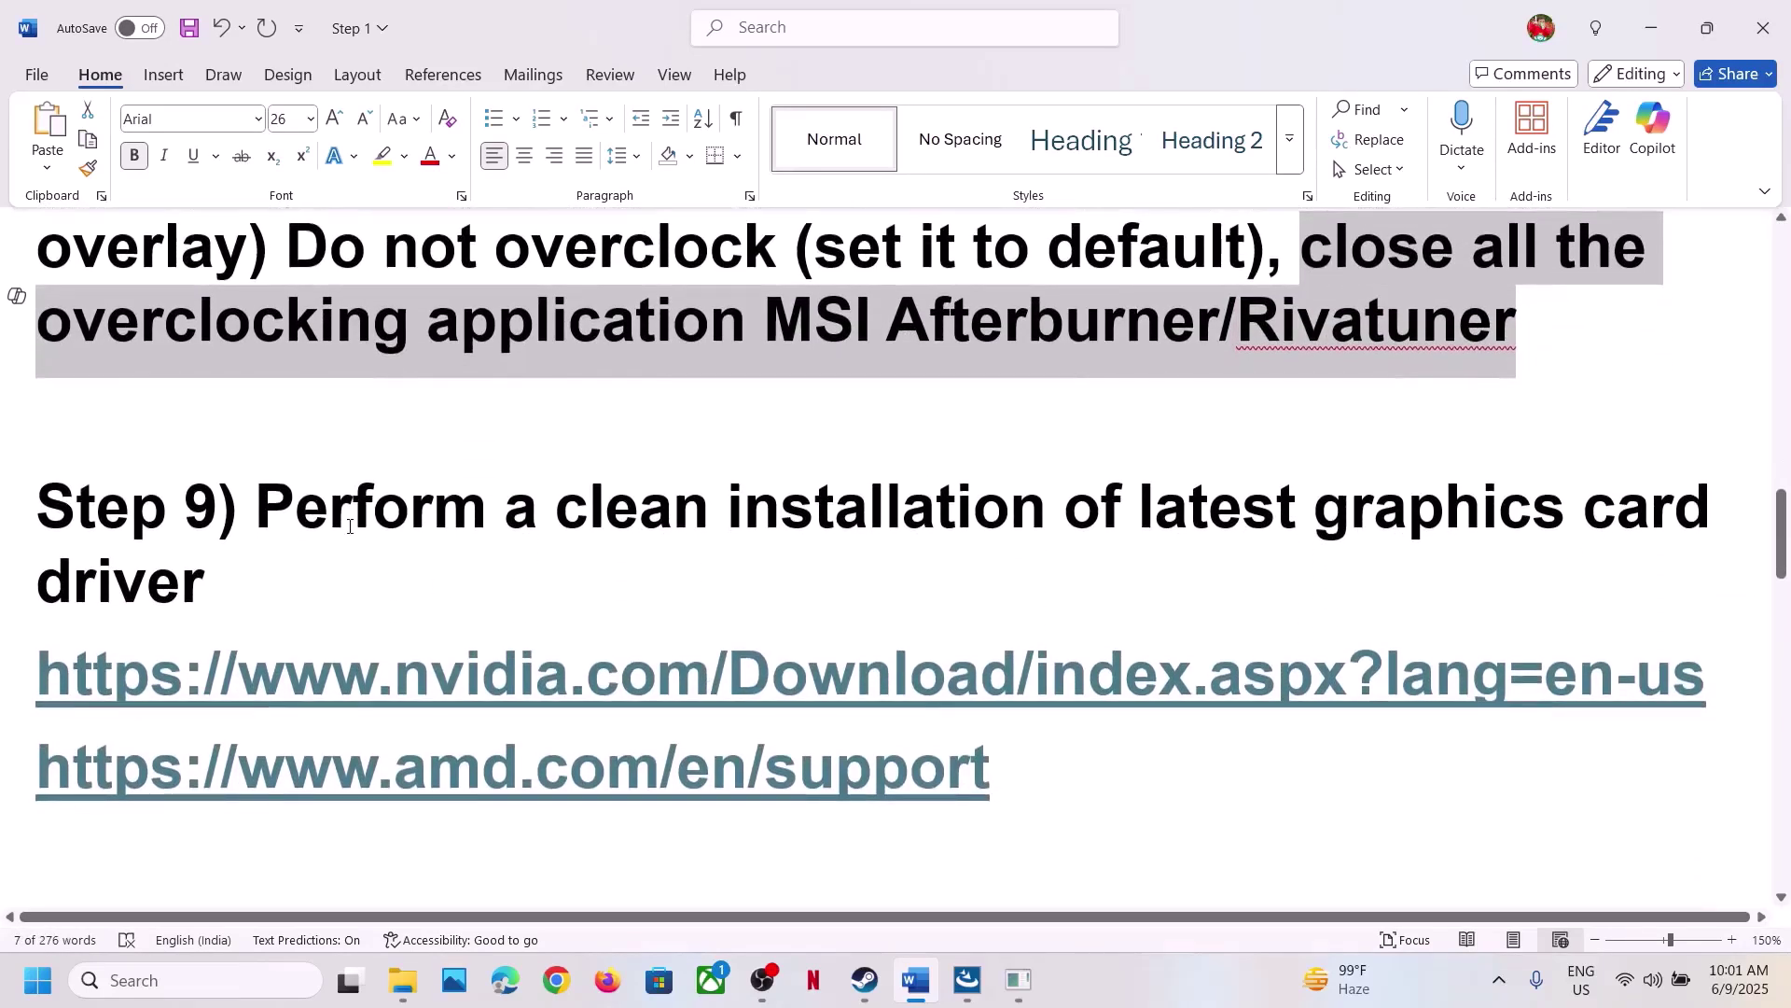
- Review Step 9 of the Word notes on a clean graphics driver installation and its NVIDIA and AMD download links
{"action": "left_click_drag", "start_coordinate": [350, 527], "coordinate": [1447, 546]}
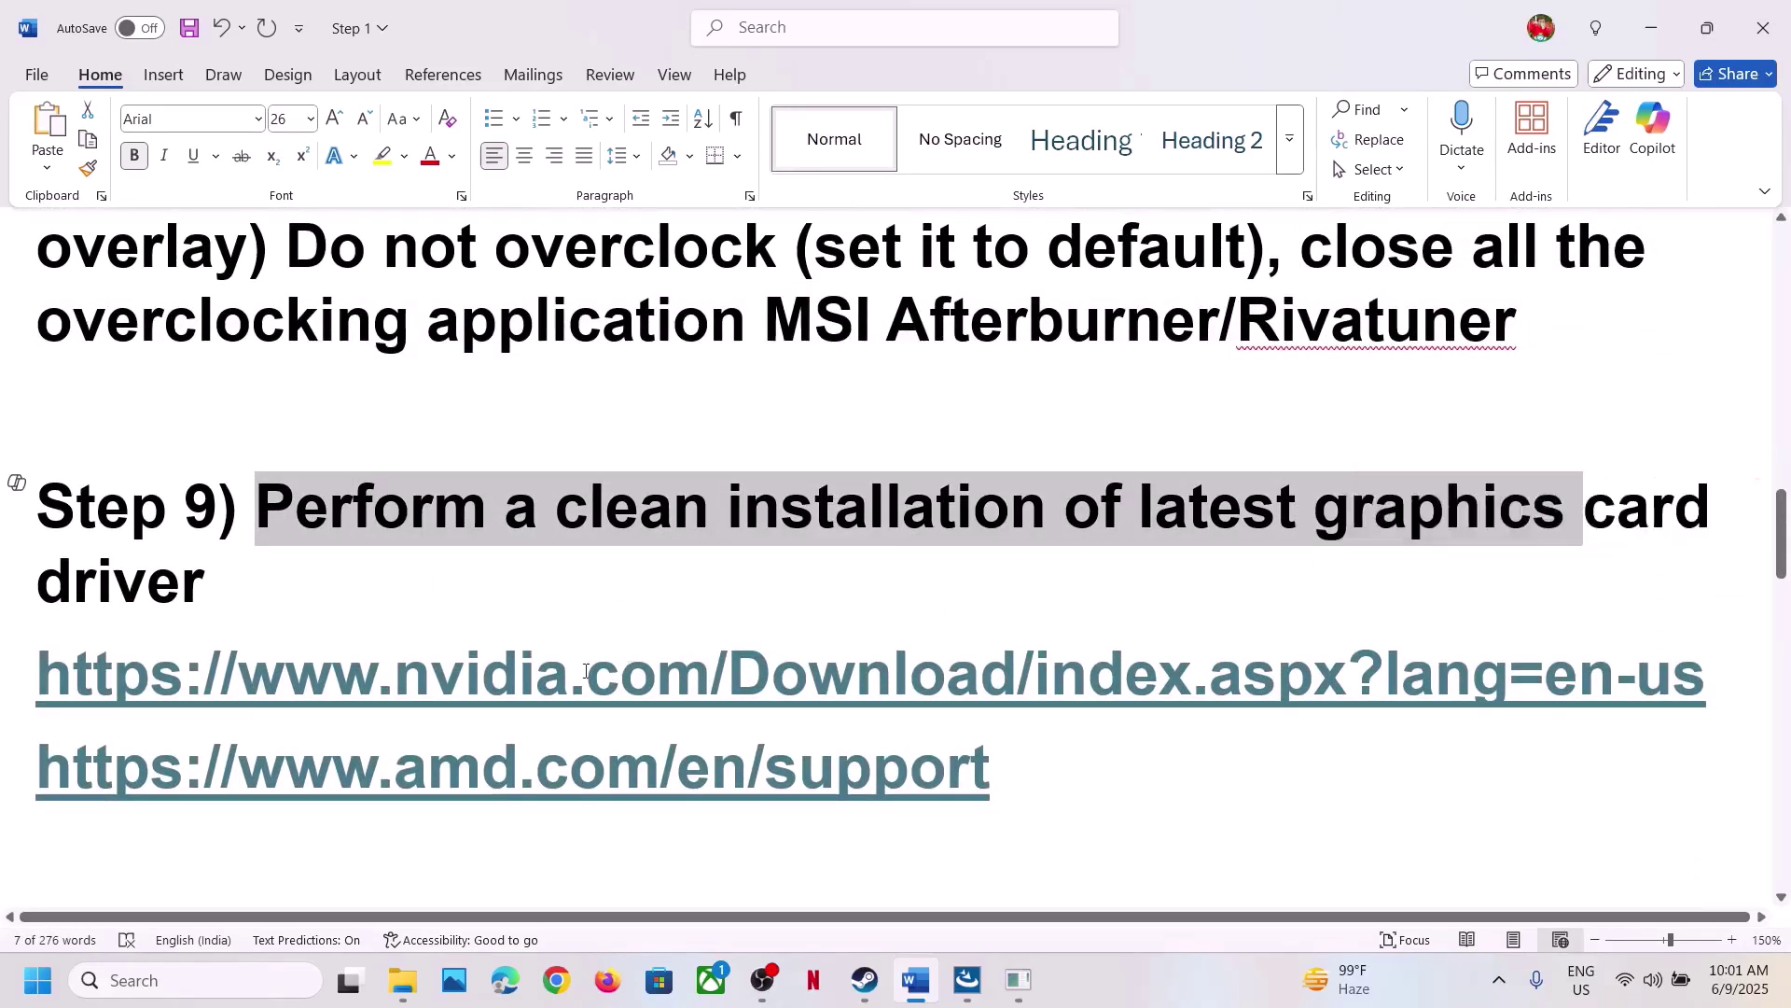
{"action": "left_click_drag", "start_coordinate": [566, 676], "coordinate": [1078, 695]}
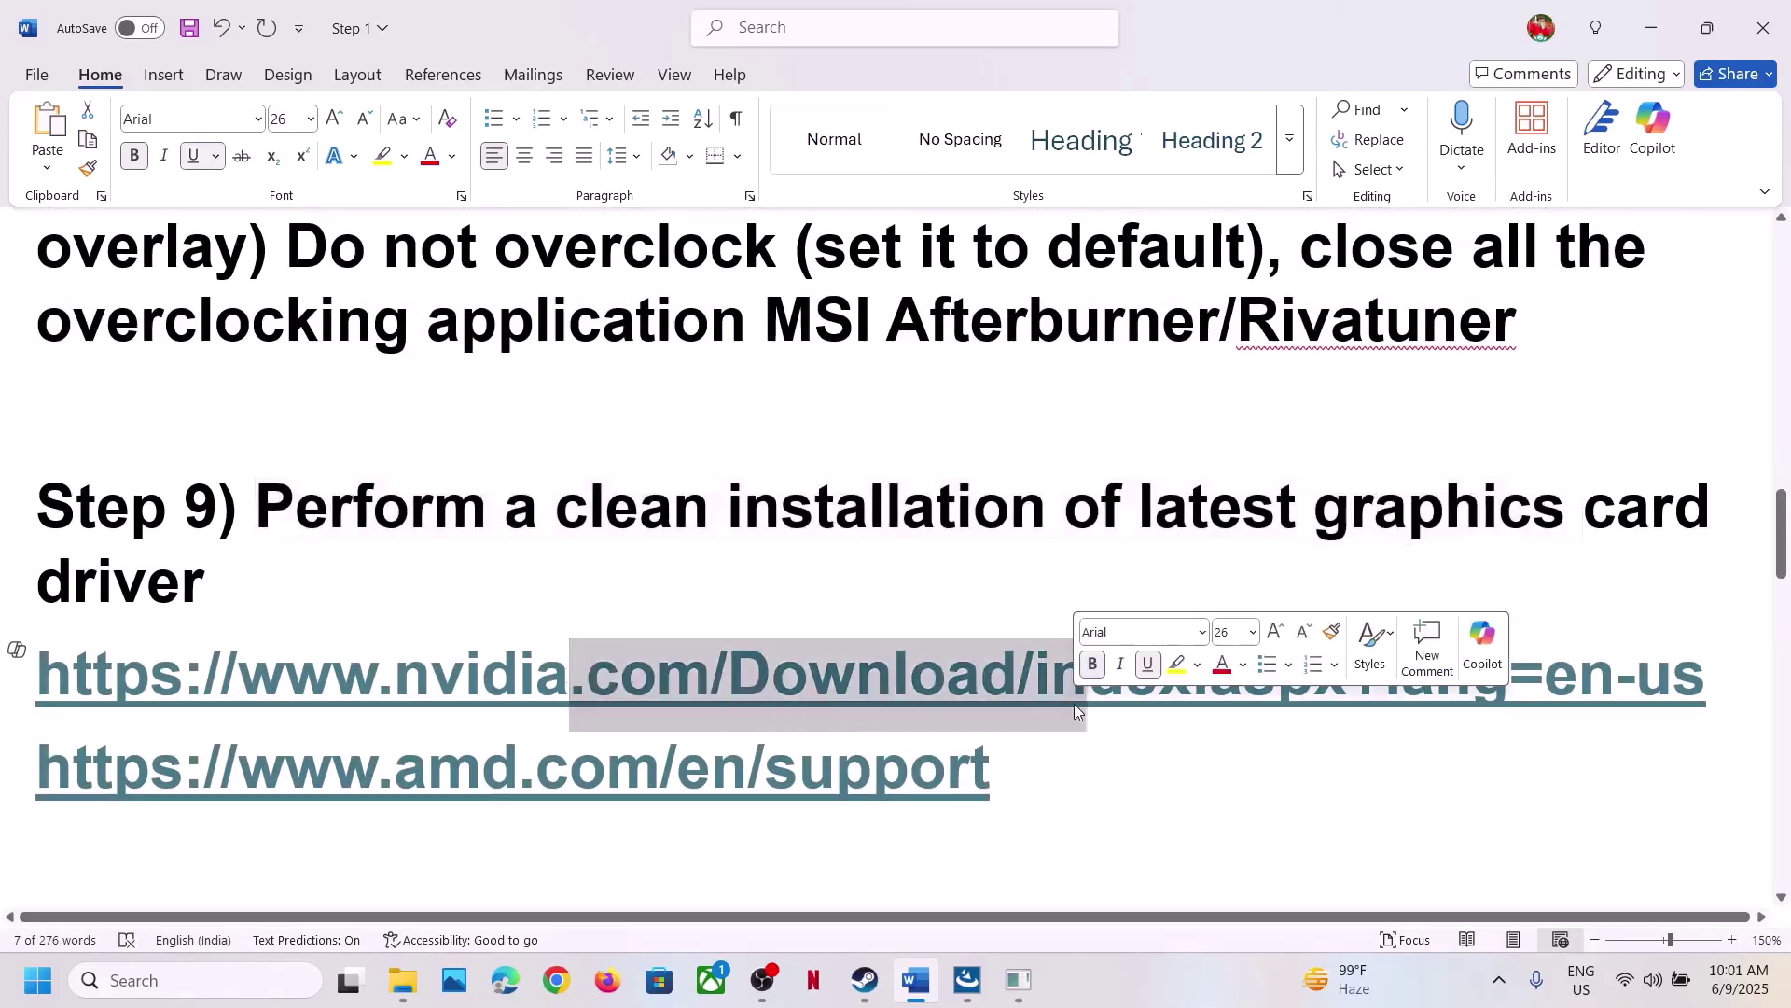
{"action": "triple_click", "coordinate": [496, 800]}
{"action": "left_click", "coordinate": [1233, 982]}
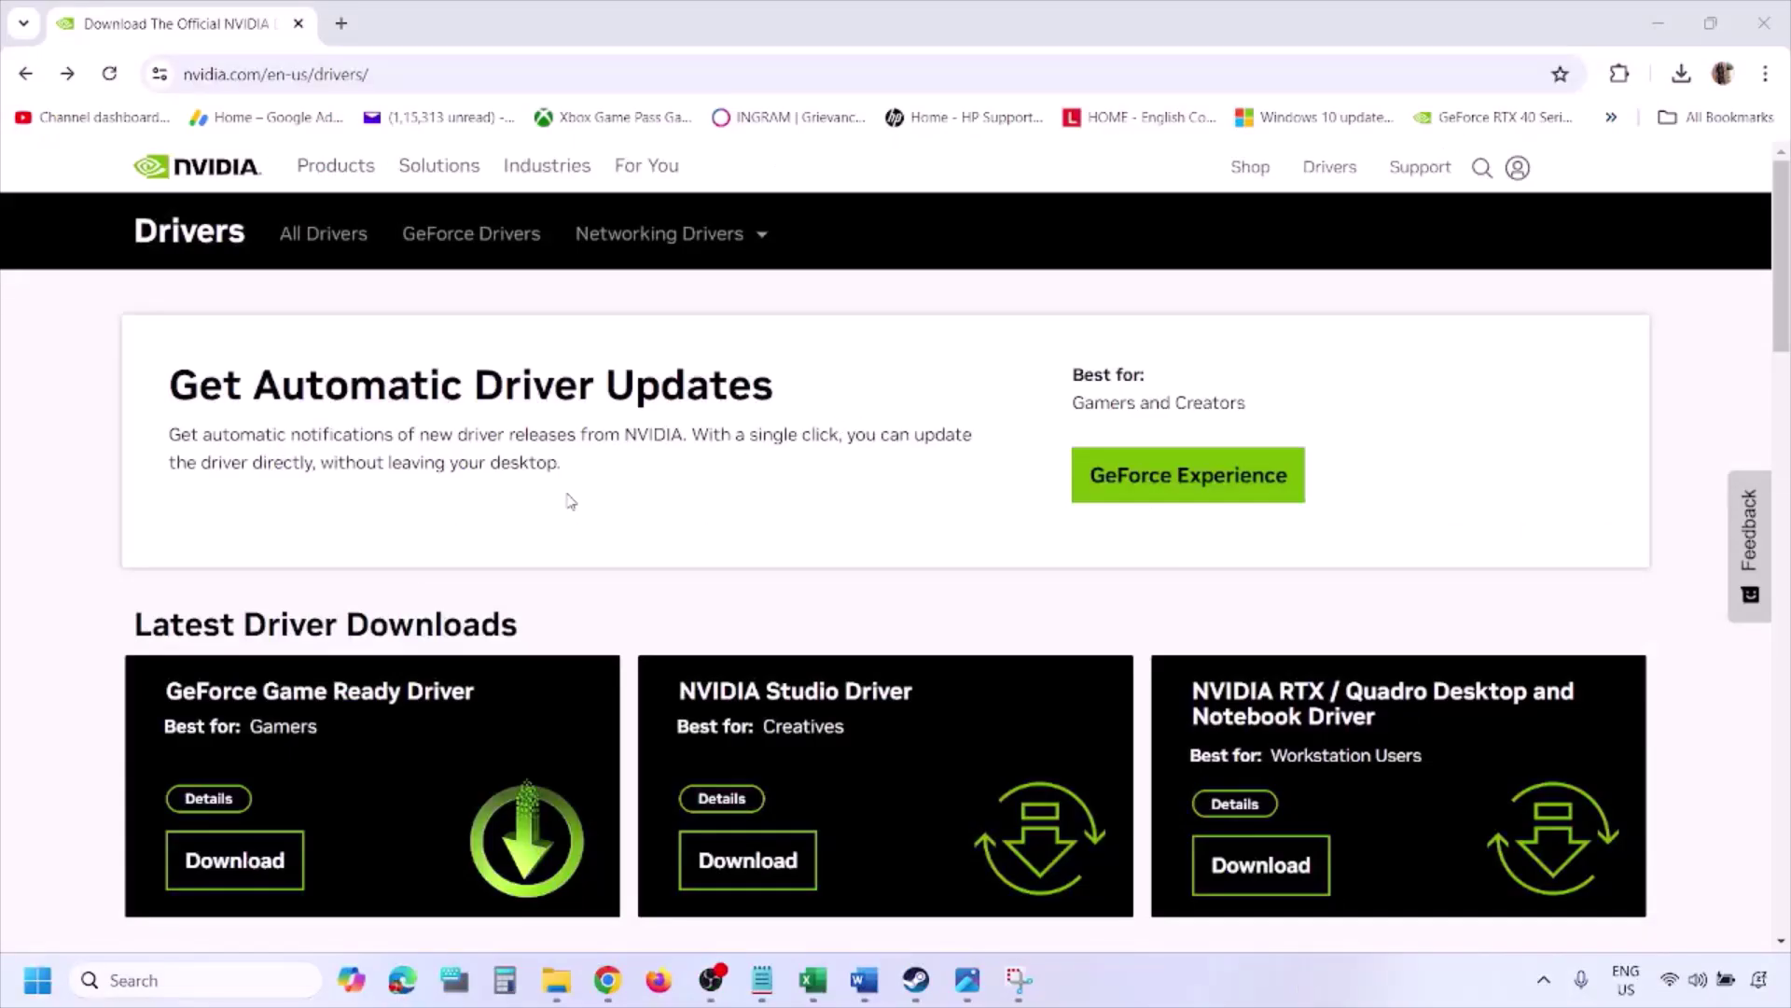
- Search NVIDIA's manual driver form for the GeForce RTX 3050 Laptop GPU driver with Windows 11 and English (US)
{"action": "scroll", "coordinate": [417, 569], "scroll_direction": "down", "scroll_amount": 8}
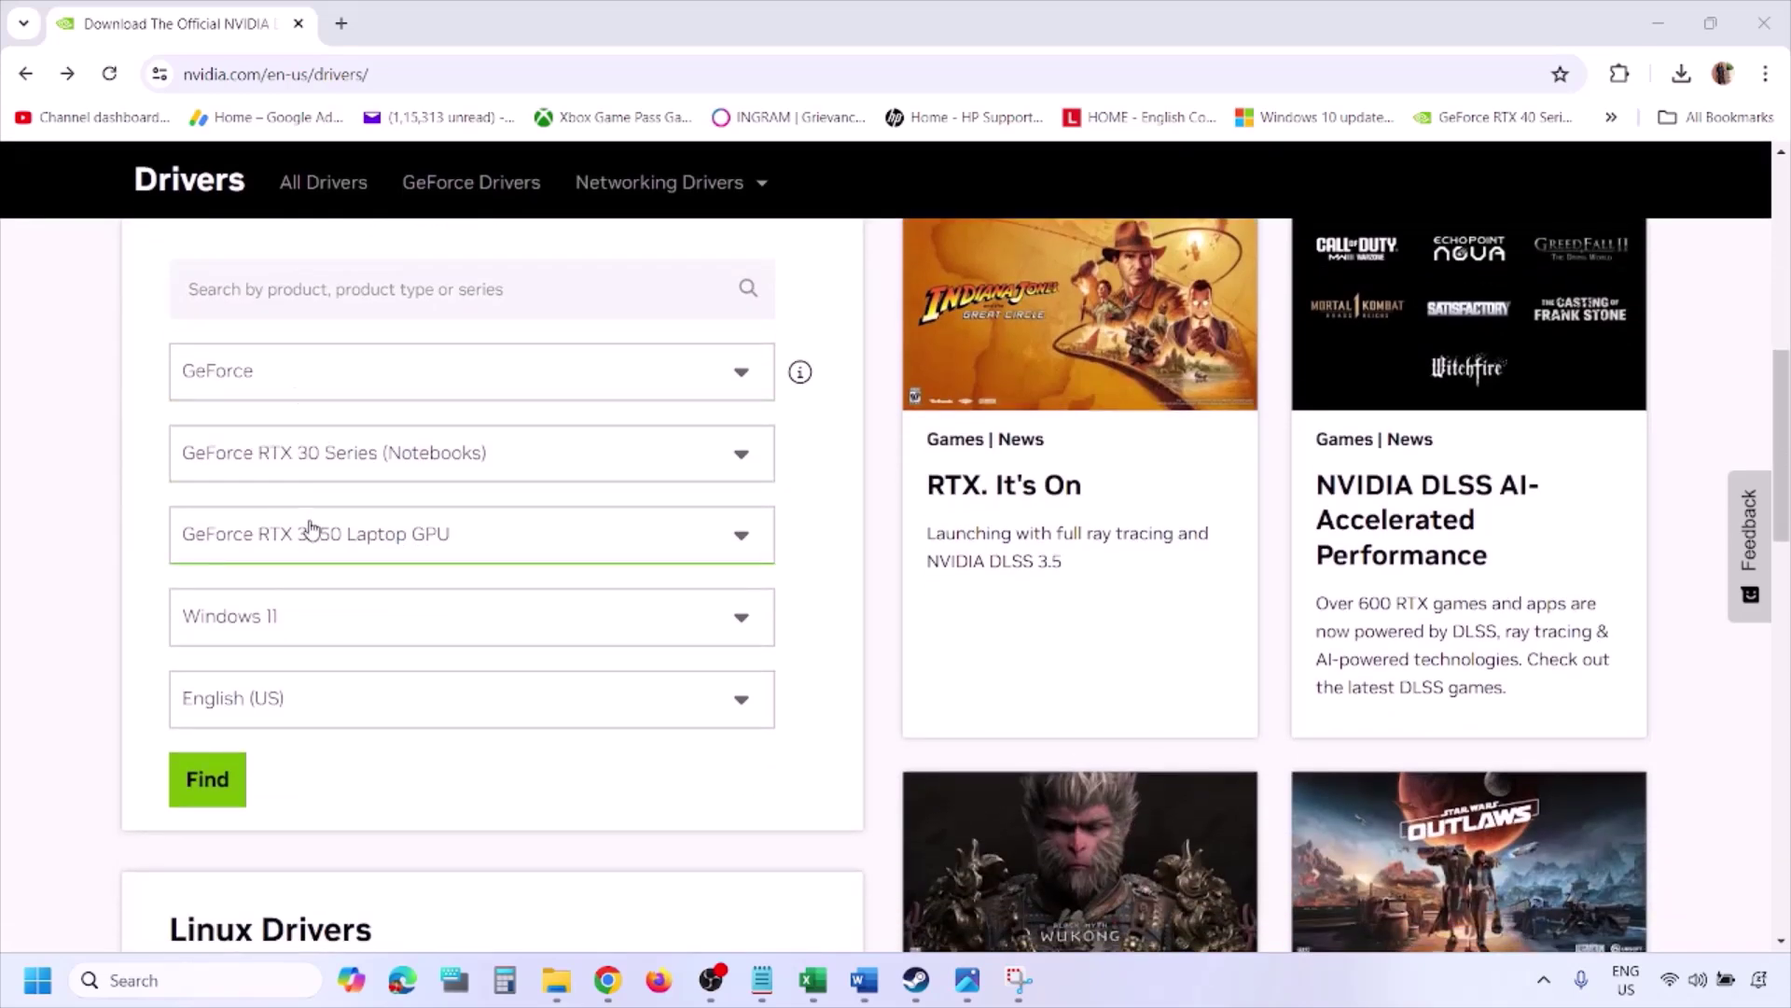
{"action": "left_click", "coordinate": [297, 624]}
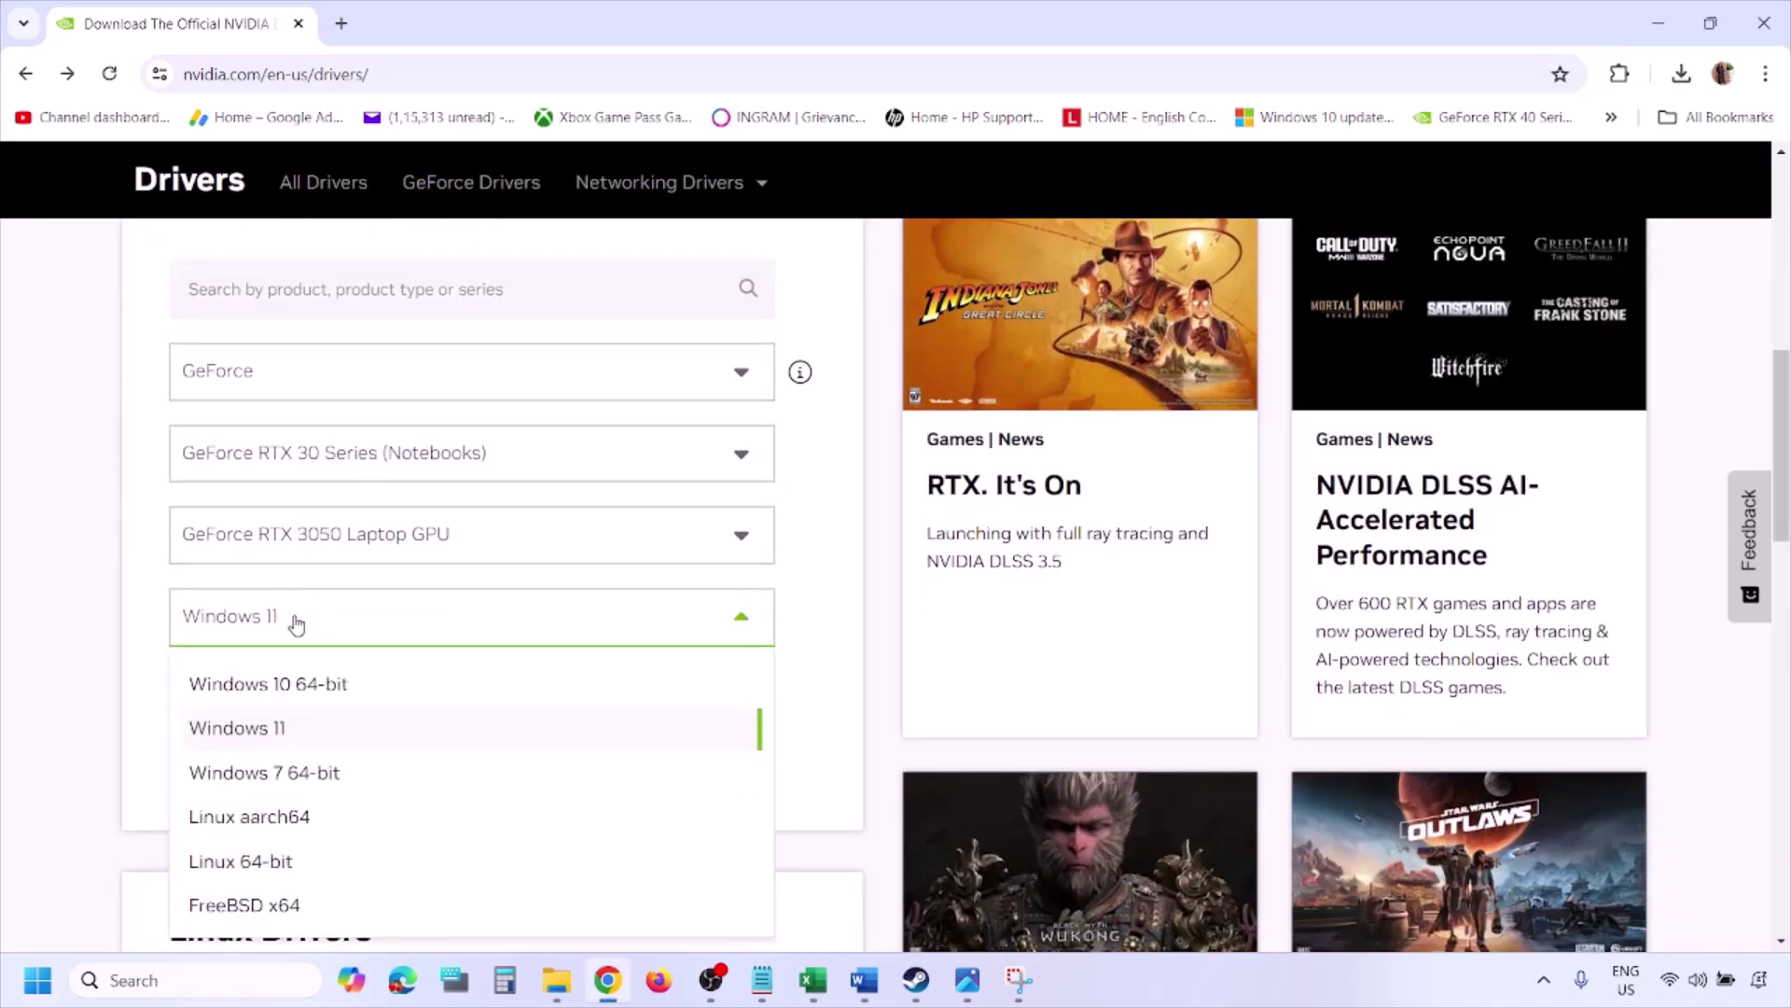
{"action": "left_click", "coordinate": [260, 732]}
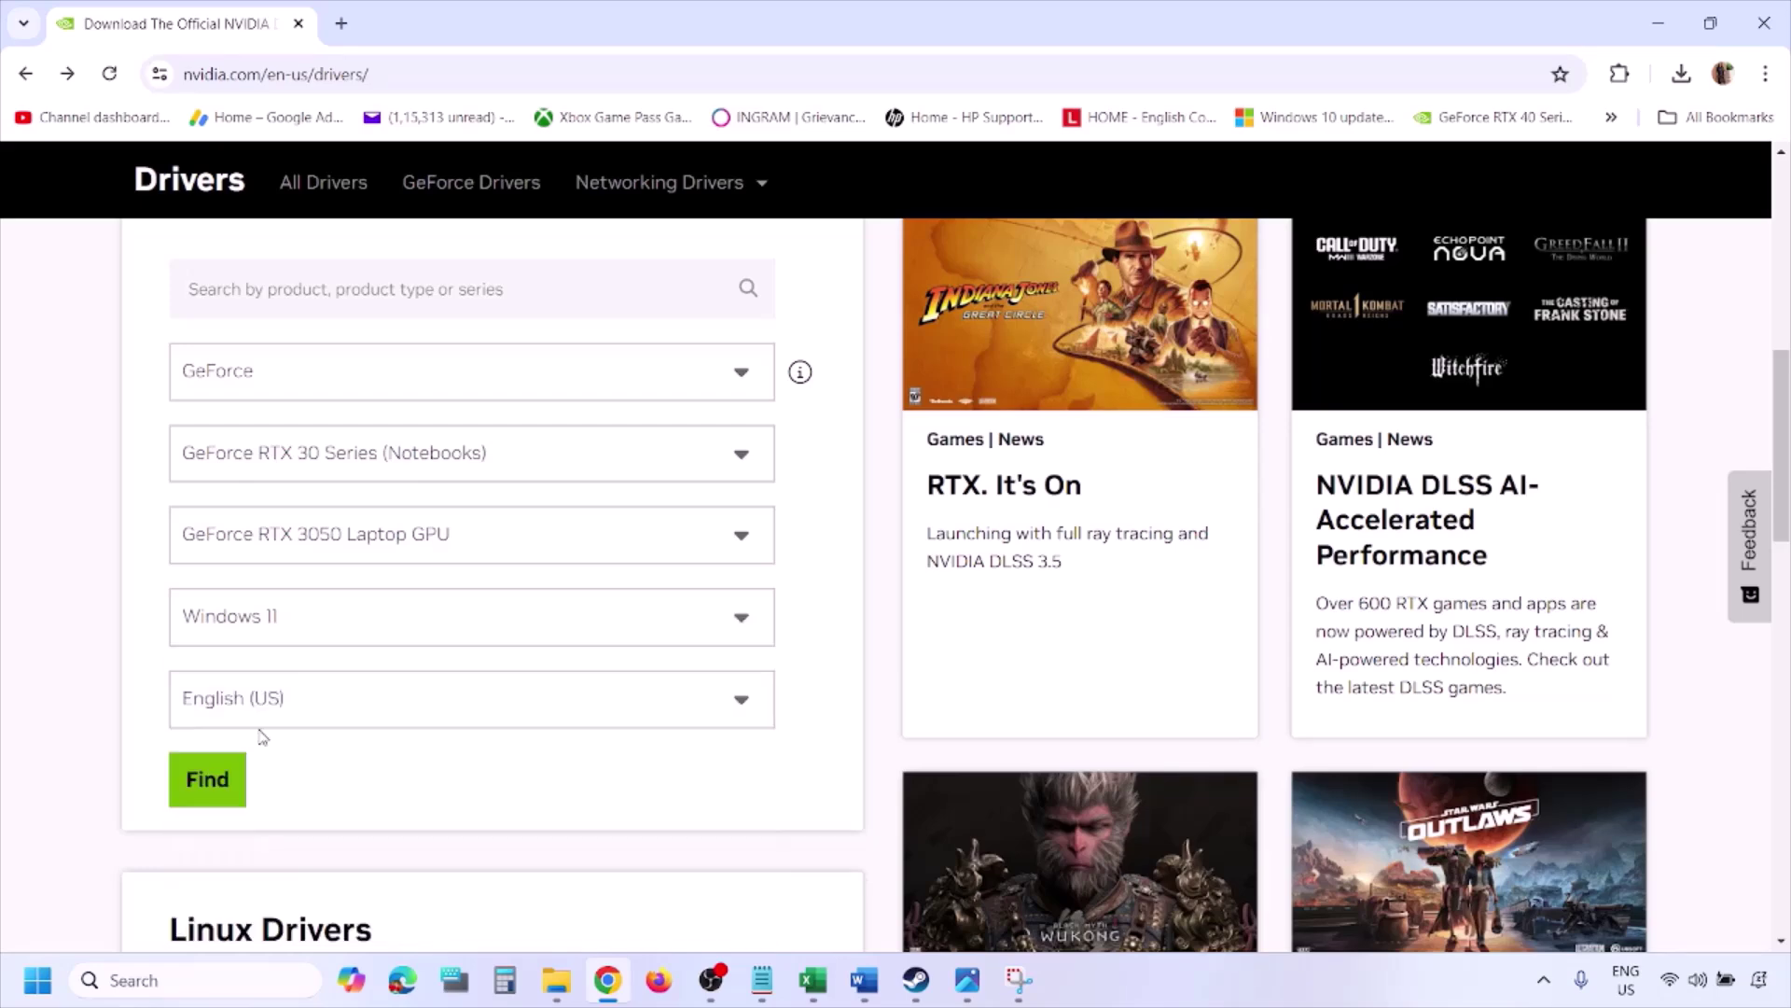
{"action": "left_click", "coordinate": [201, 780]}
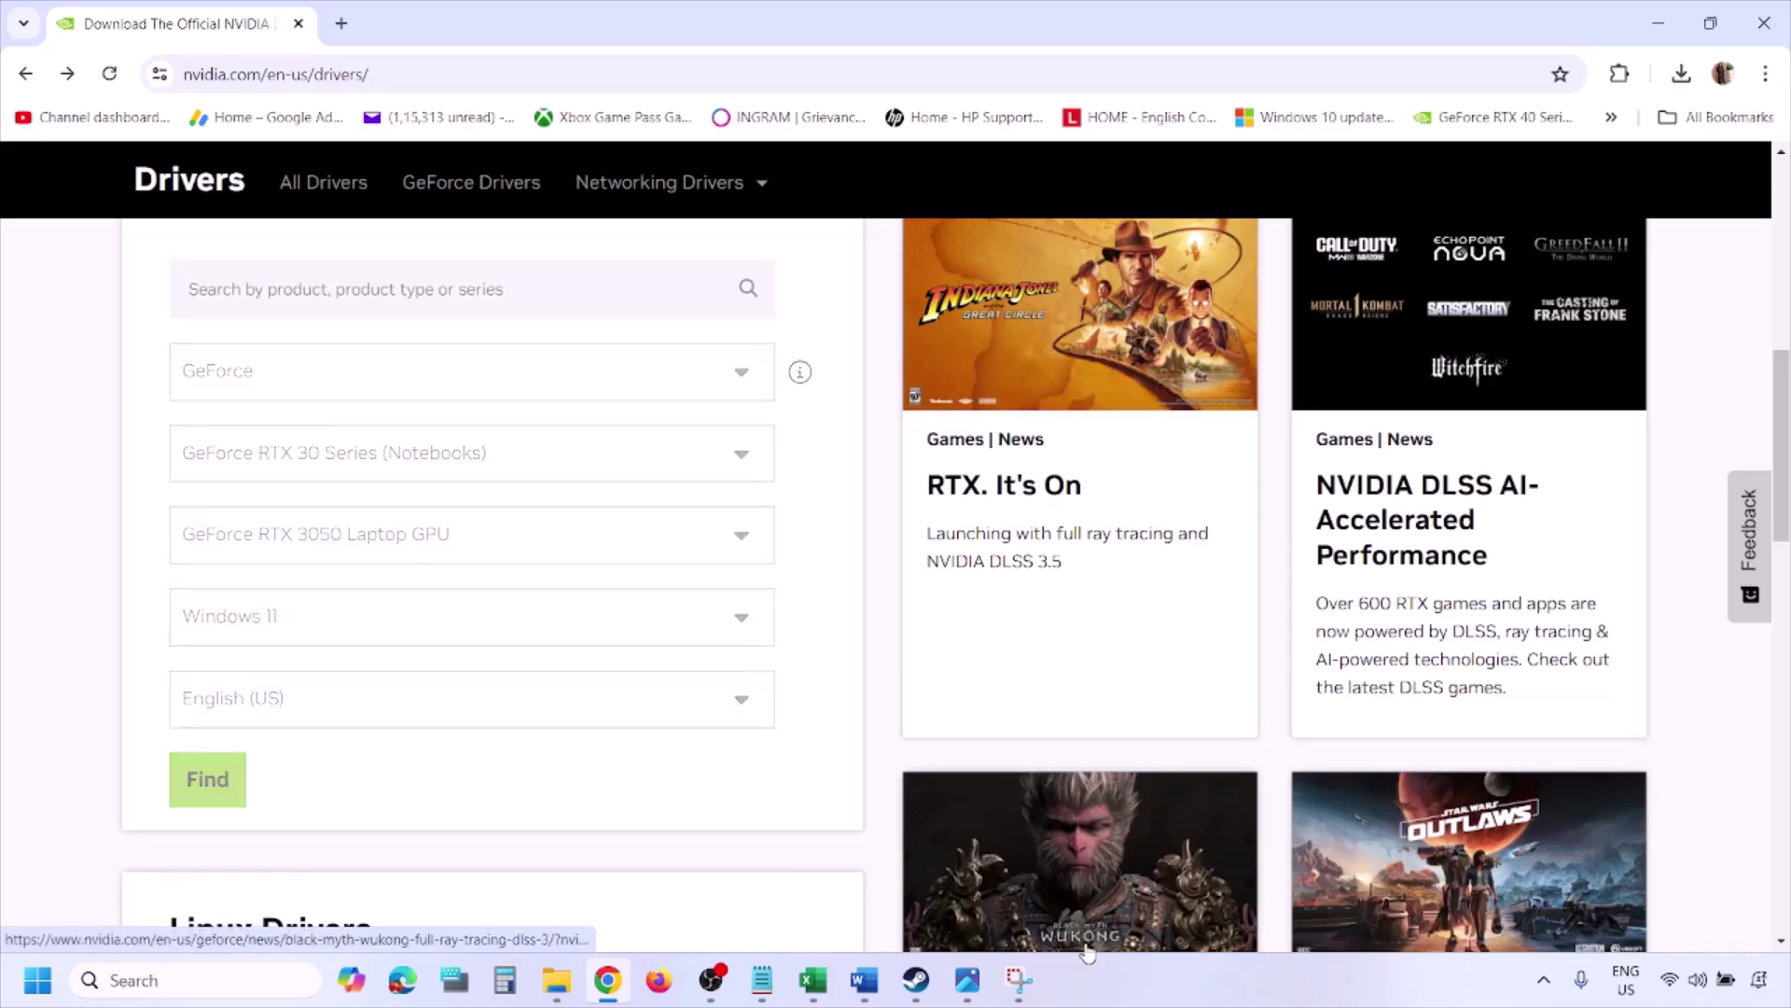
- Switch to Photos and look through 1.png to 5.png, covering the Game Ready download and the custom clean installation options
{"action": "left_click", "coordinate": [967, 979]}
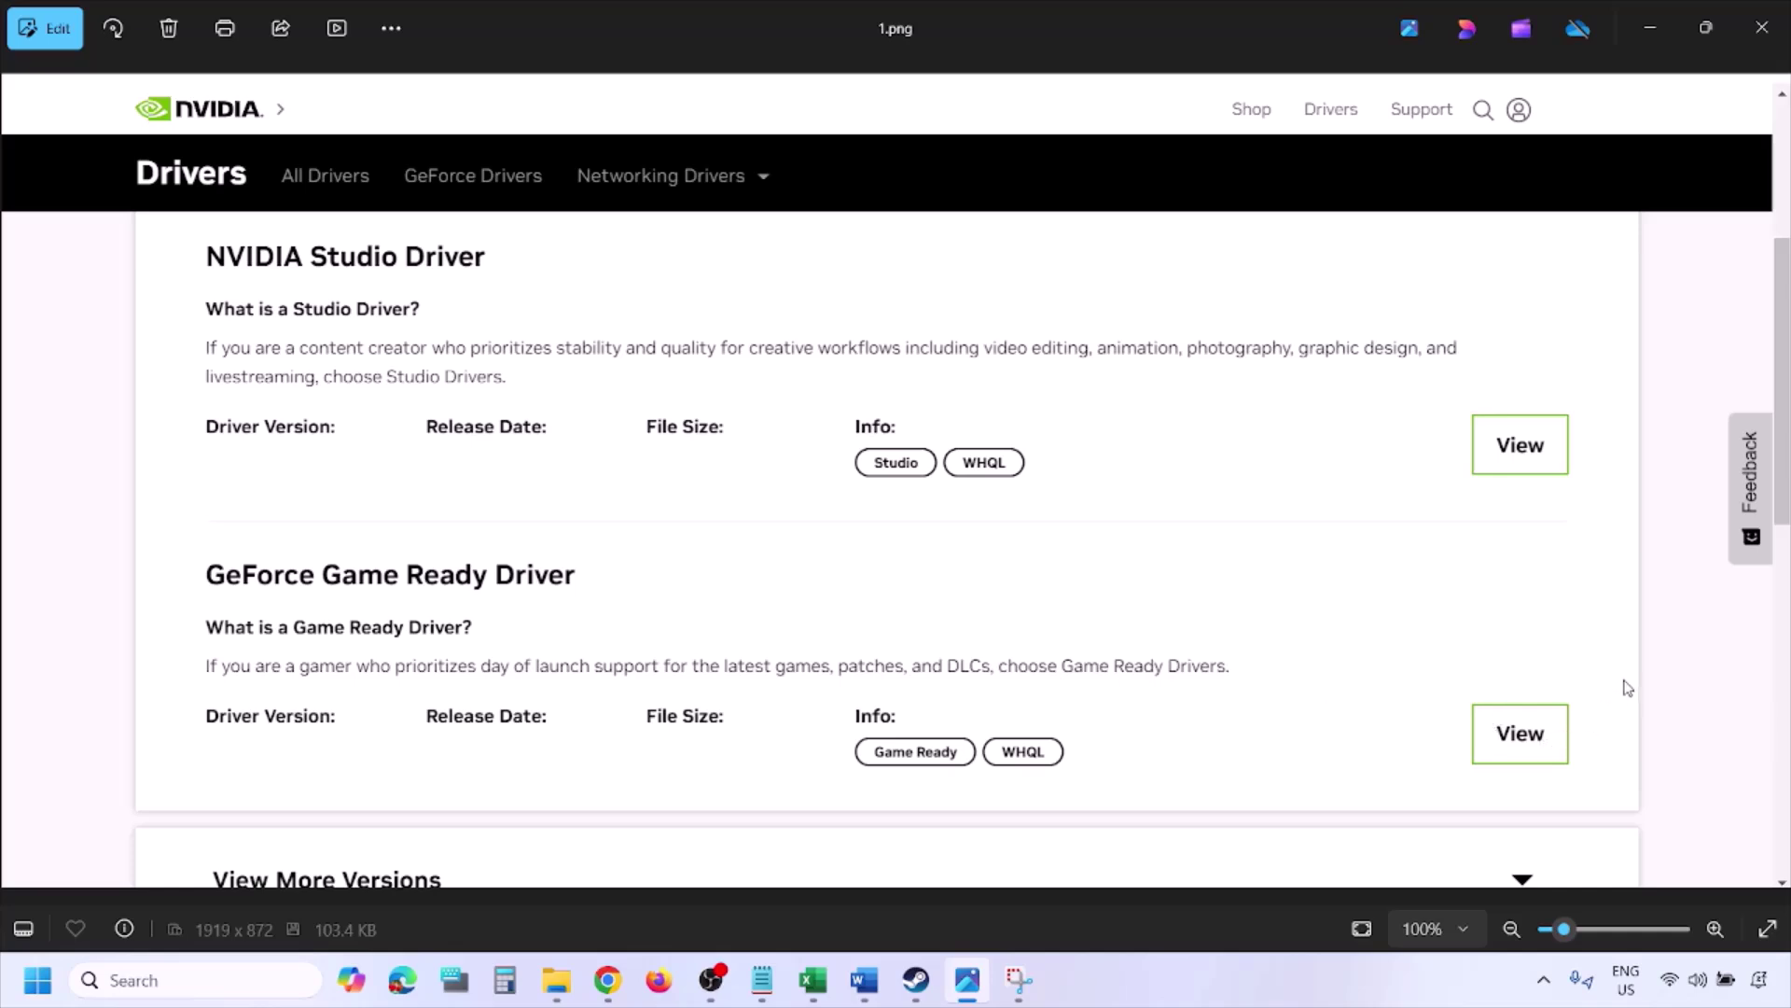
{"action": "key", "text": "Right"}
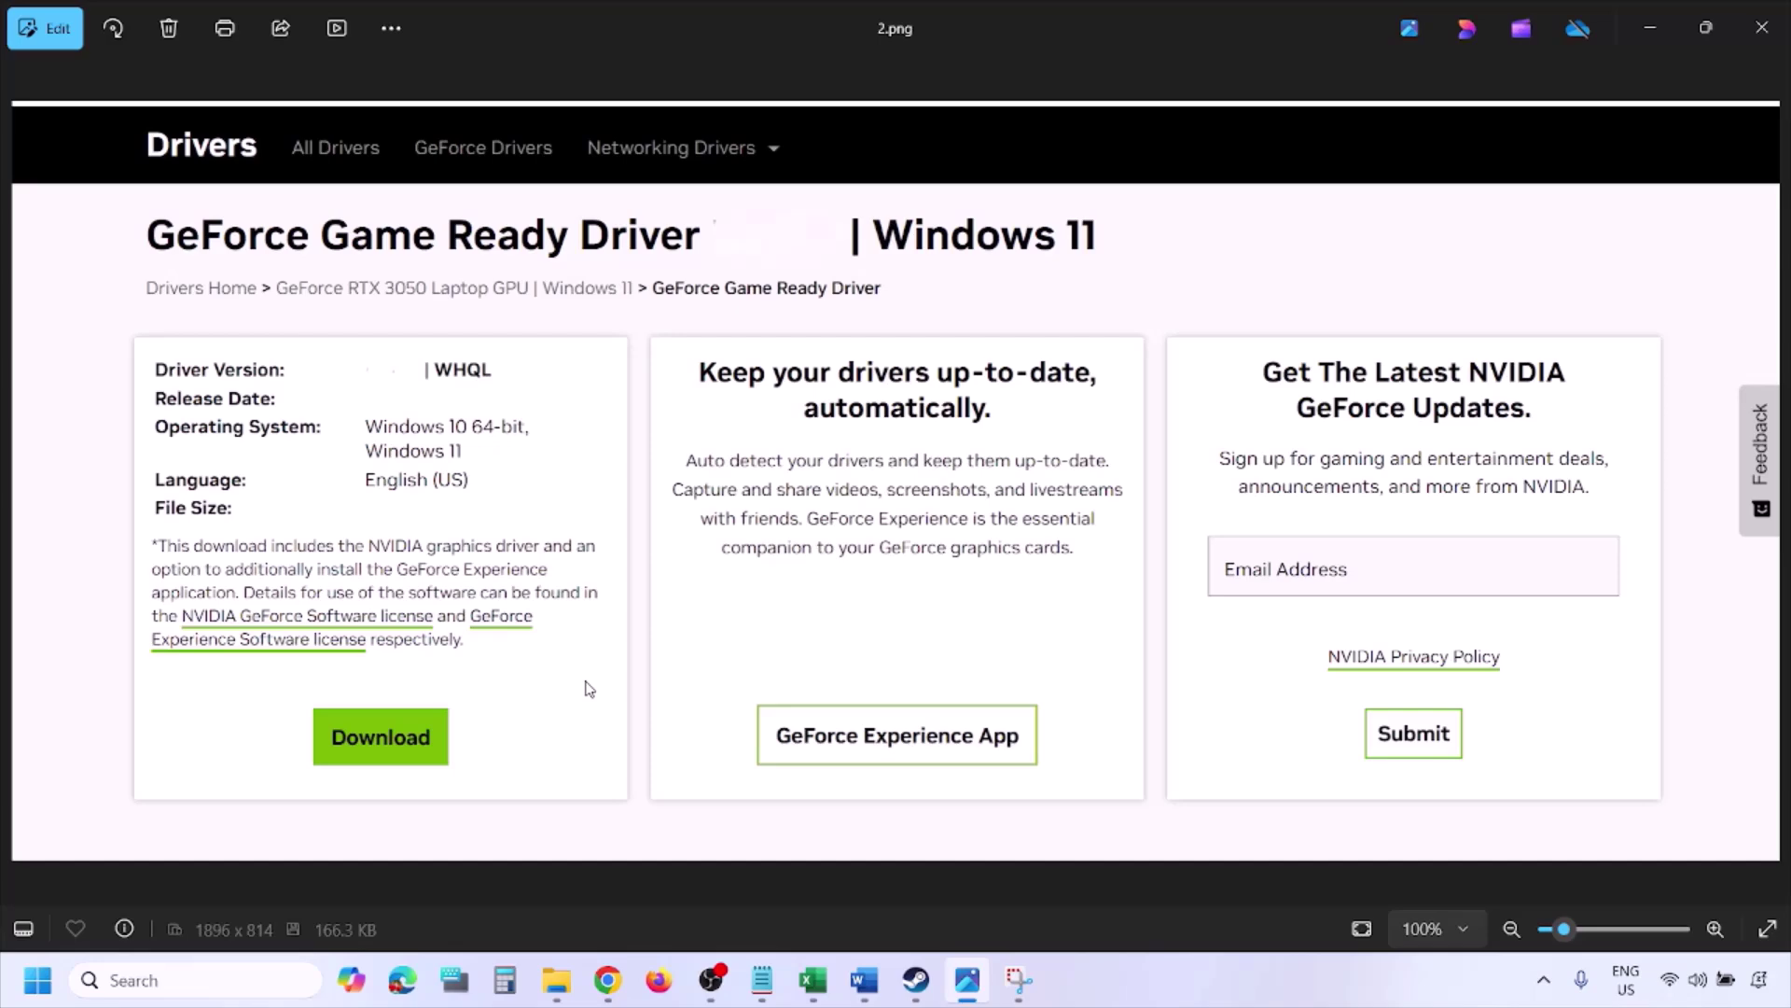
{"action": "key", "text": "Right"}
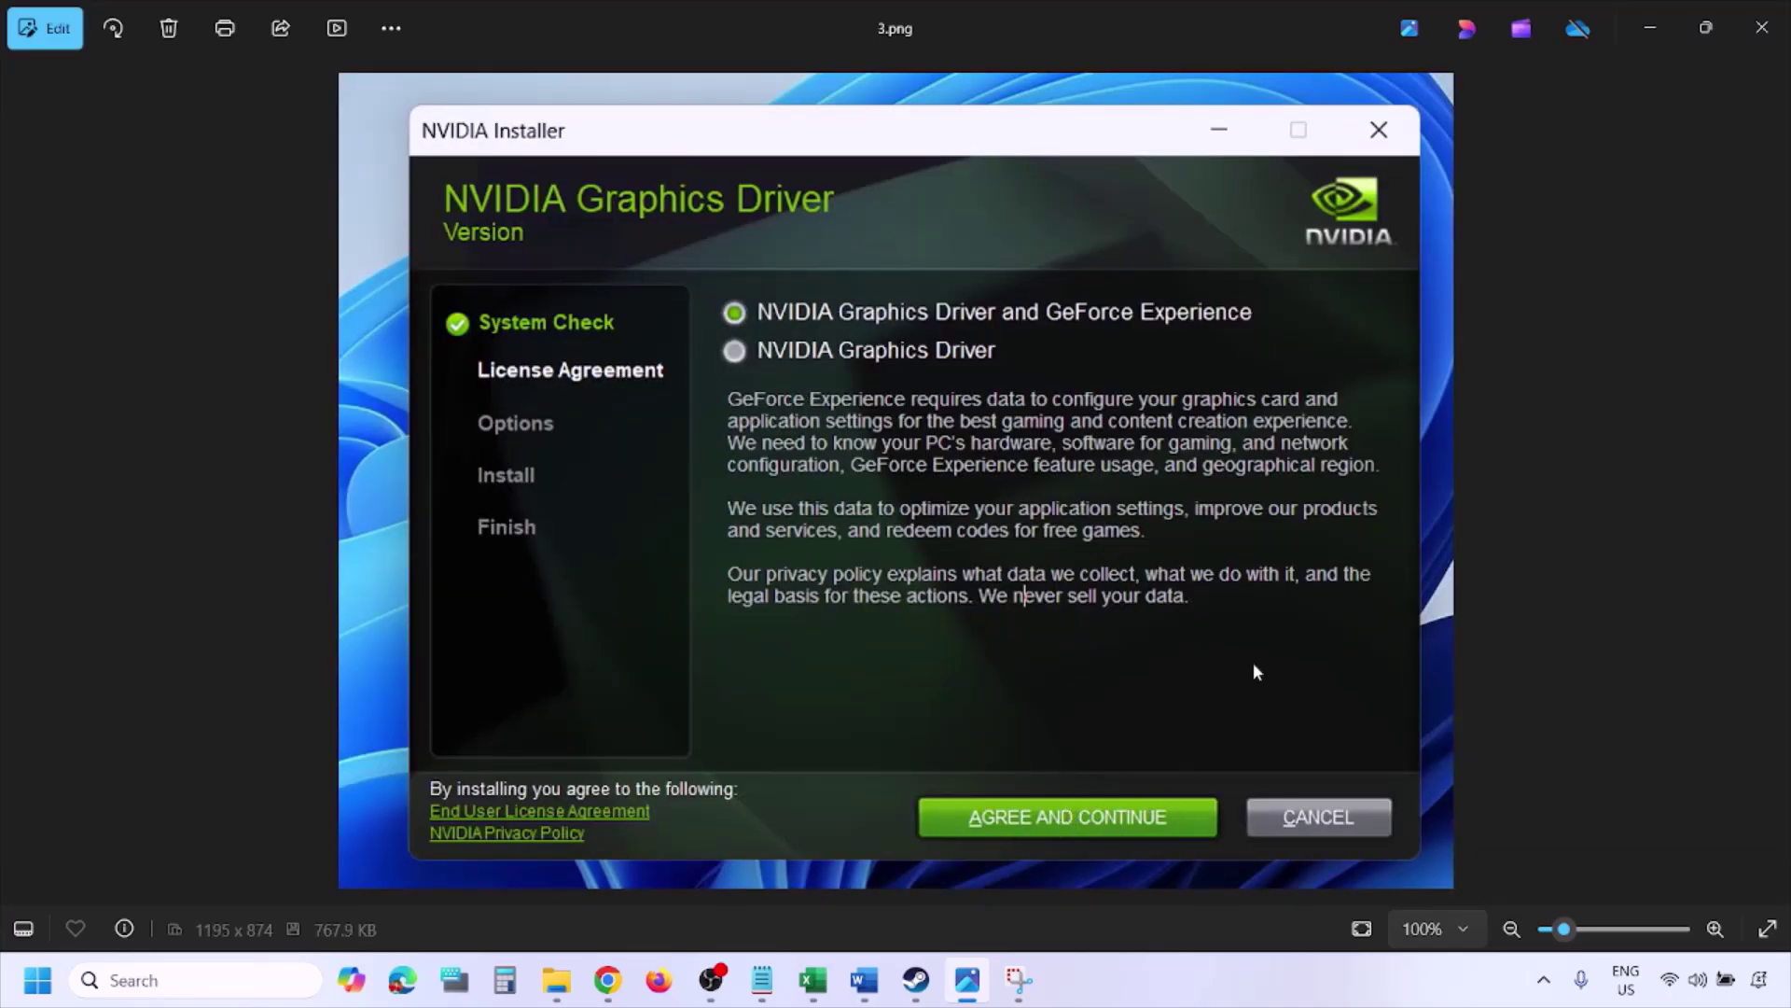
{"action": "key", "text": "Right"}
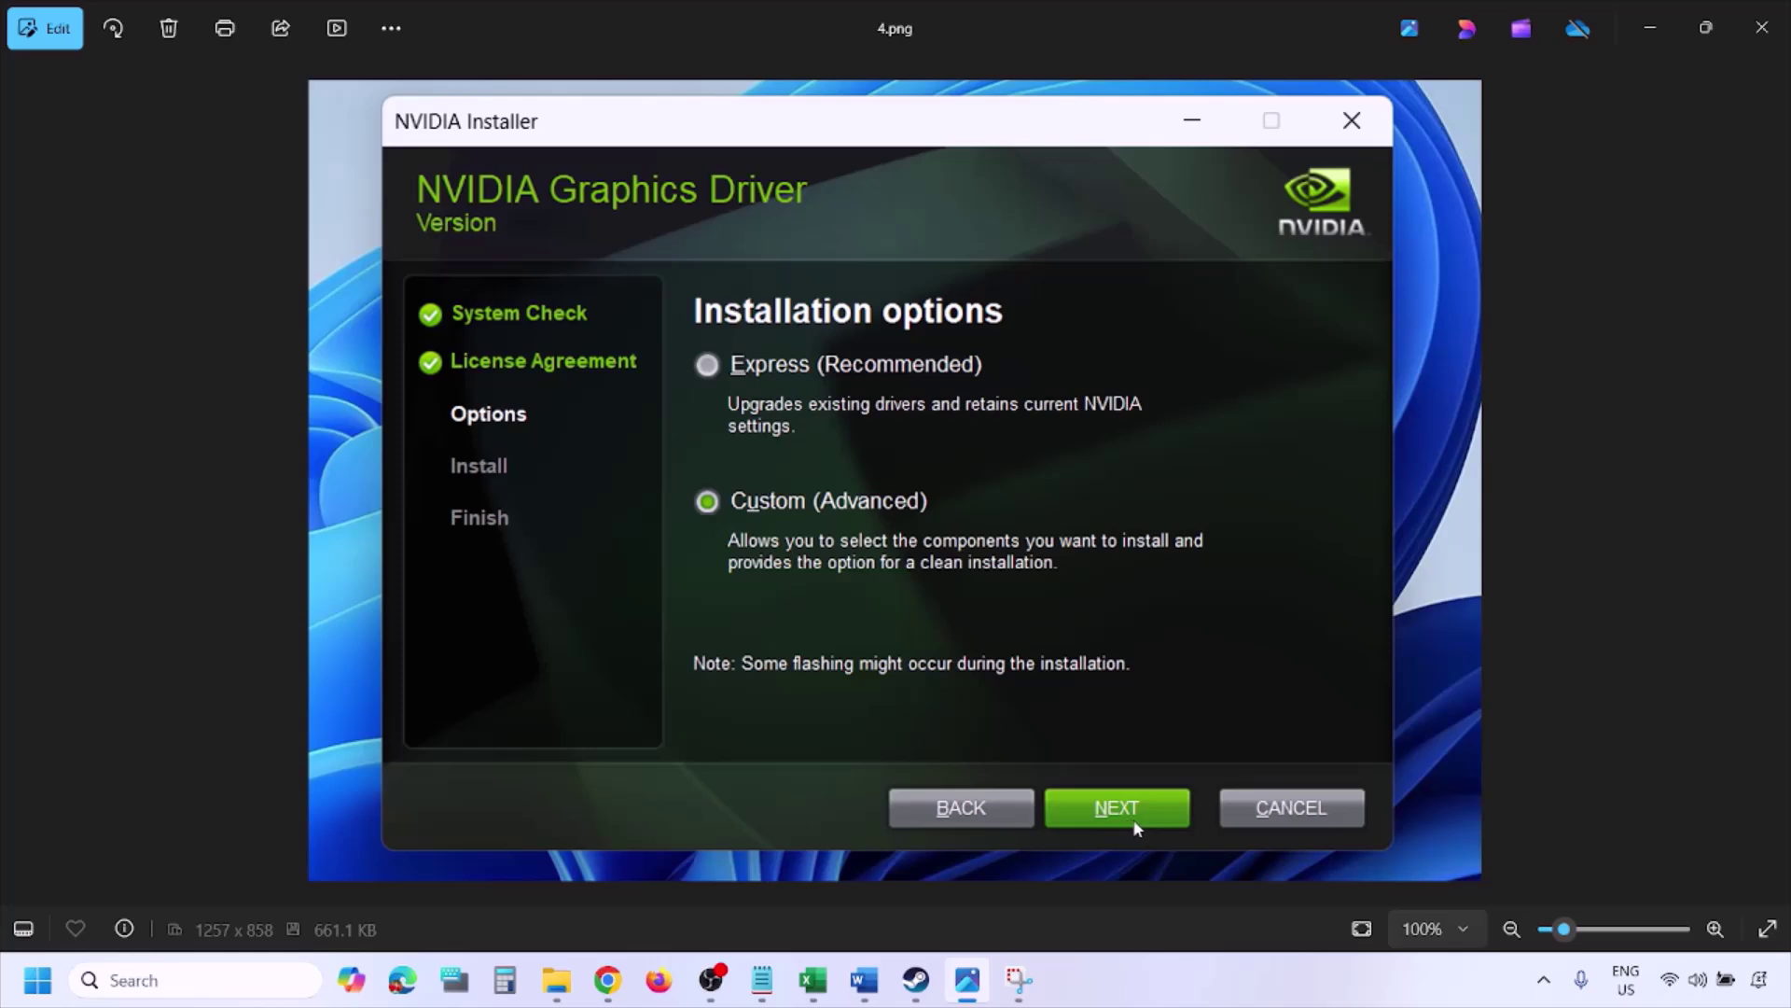
{"action": "key", "text": "Right"}
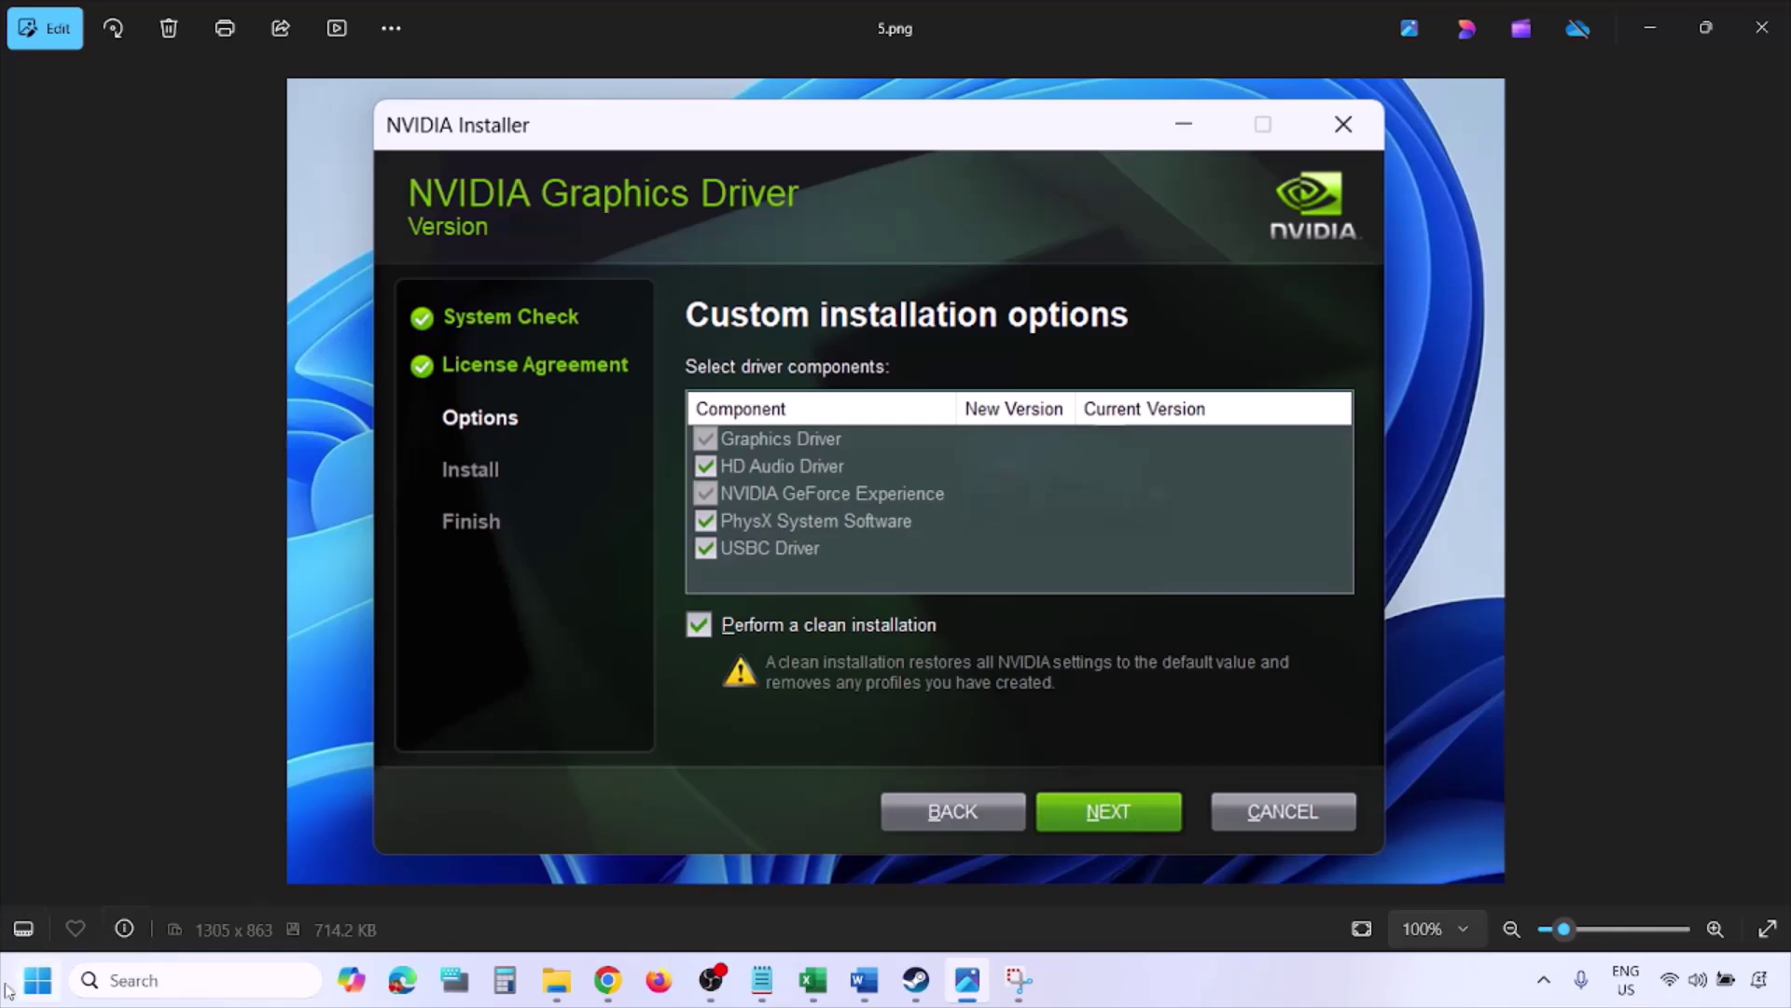
- Show the Windows power options with the Restart command, and leave them without restarting
{"action": "left_click", "coordinate": [37, 980]}
{"action": "left_click", "coordinate": [688, 910]}
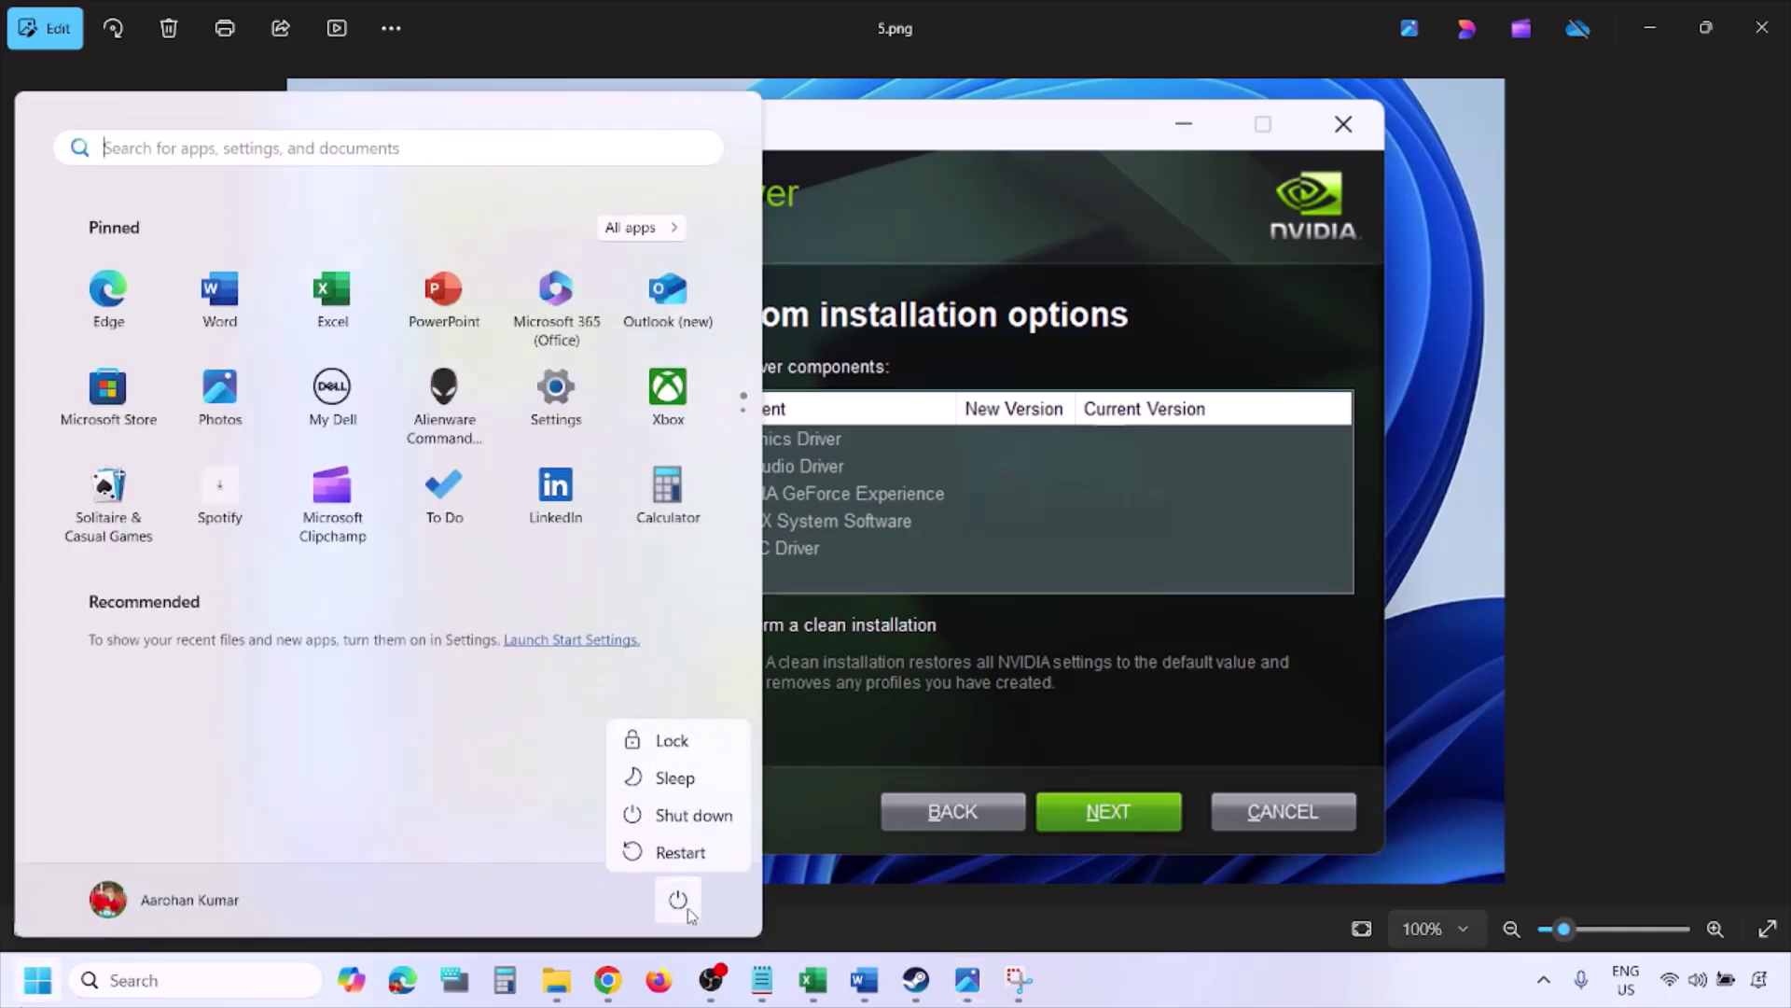
{"action": "left_click", "coordinate": [1219, 1000]}
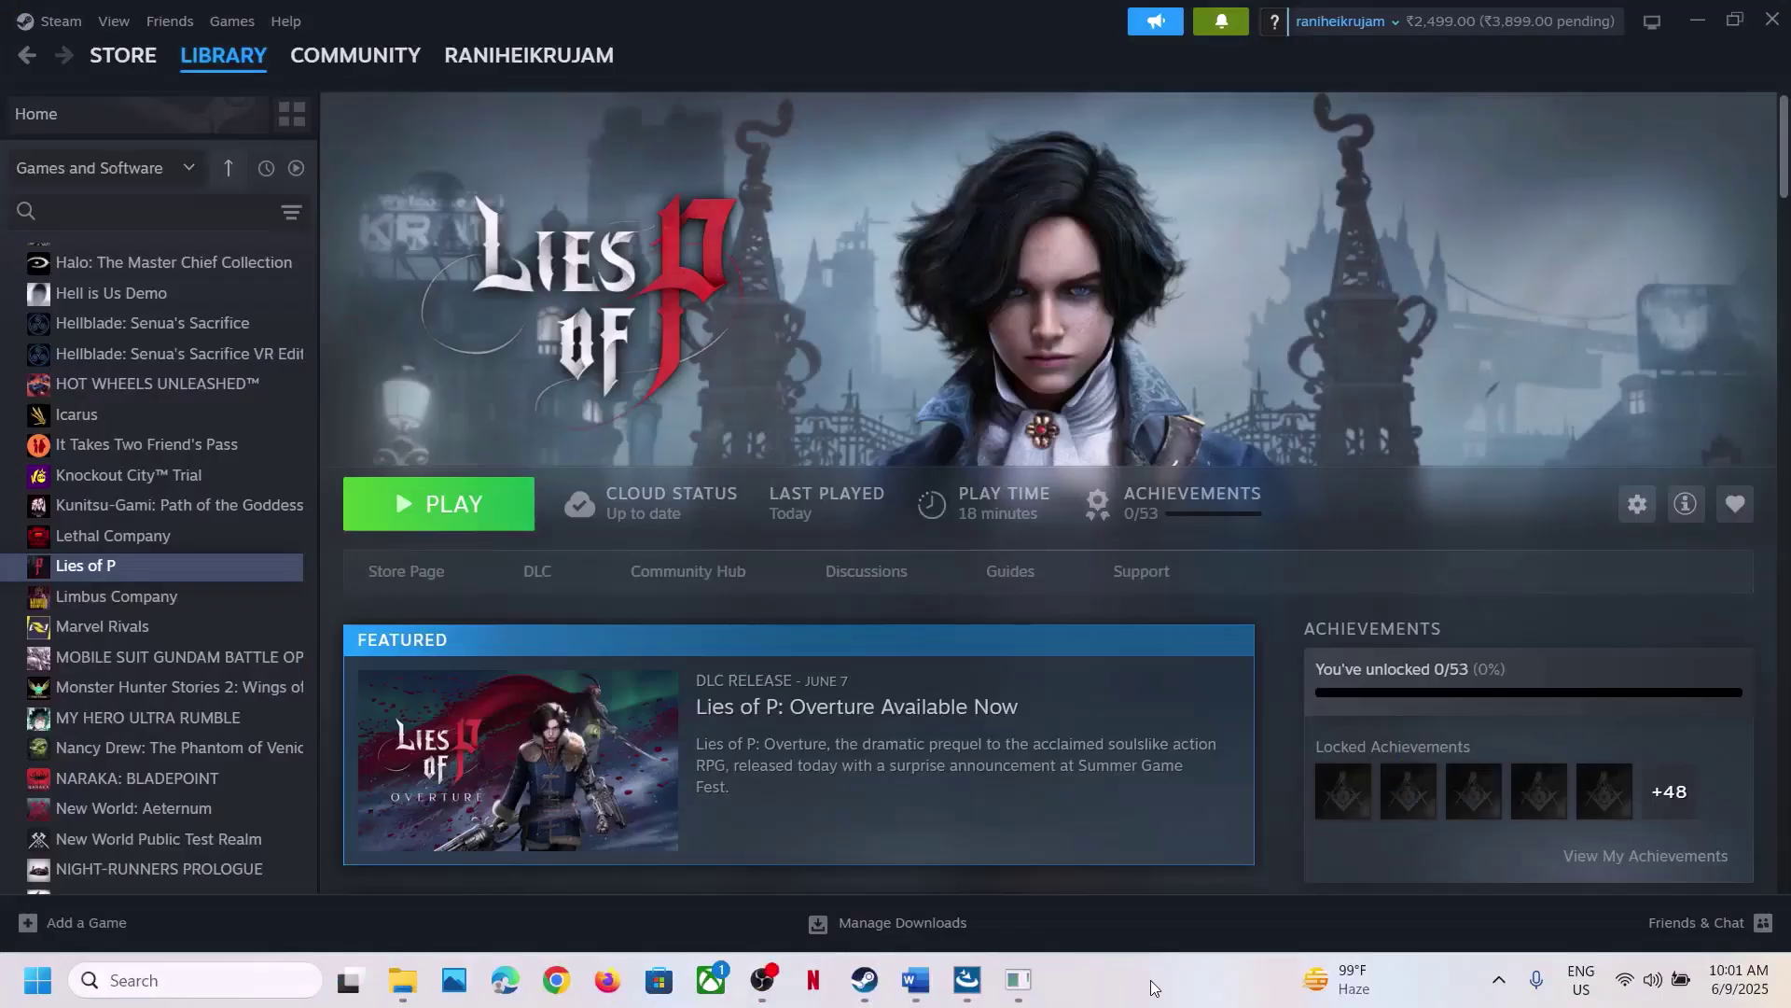
- Return to the Word notes and copy "latest Nvidia Hotfix driver" from Step 10
{"action": "left_click", "coordinate": [916, 979]}
{"action": "scroll", "coordinate": [734, 665], "scroll_direction": "down", "scroll_amount": 2}
{"action": "scroll", "coordinate": [734, 664], "scroll_direction": "down", "scroll_amount": 2}
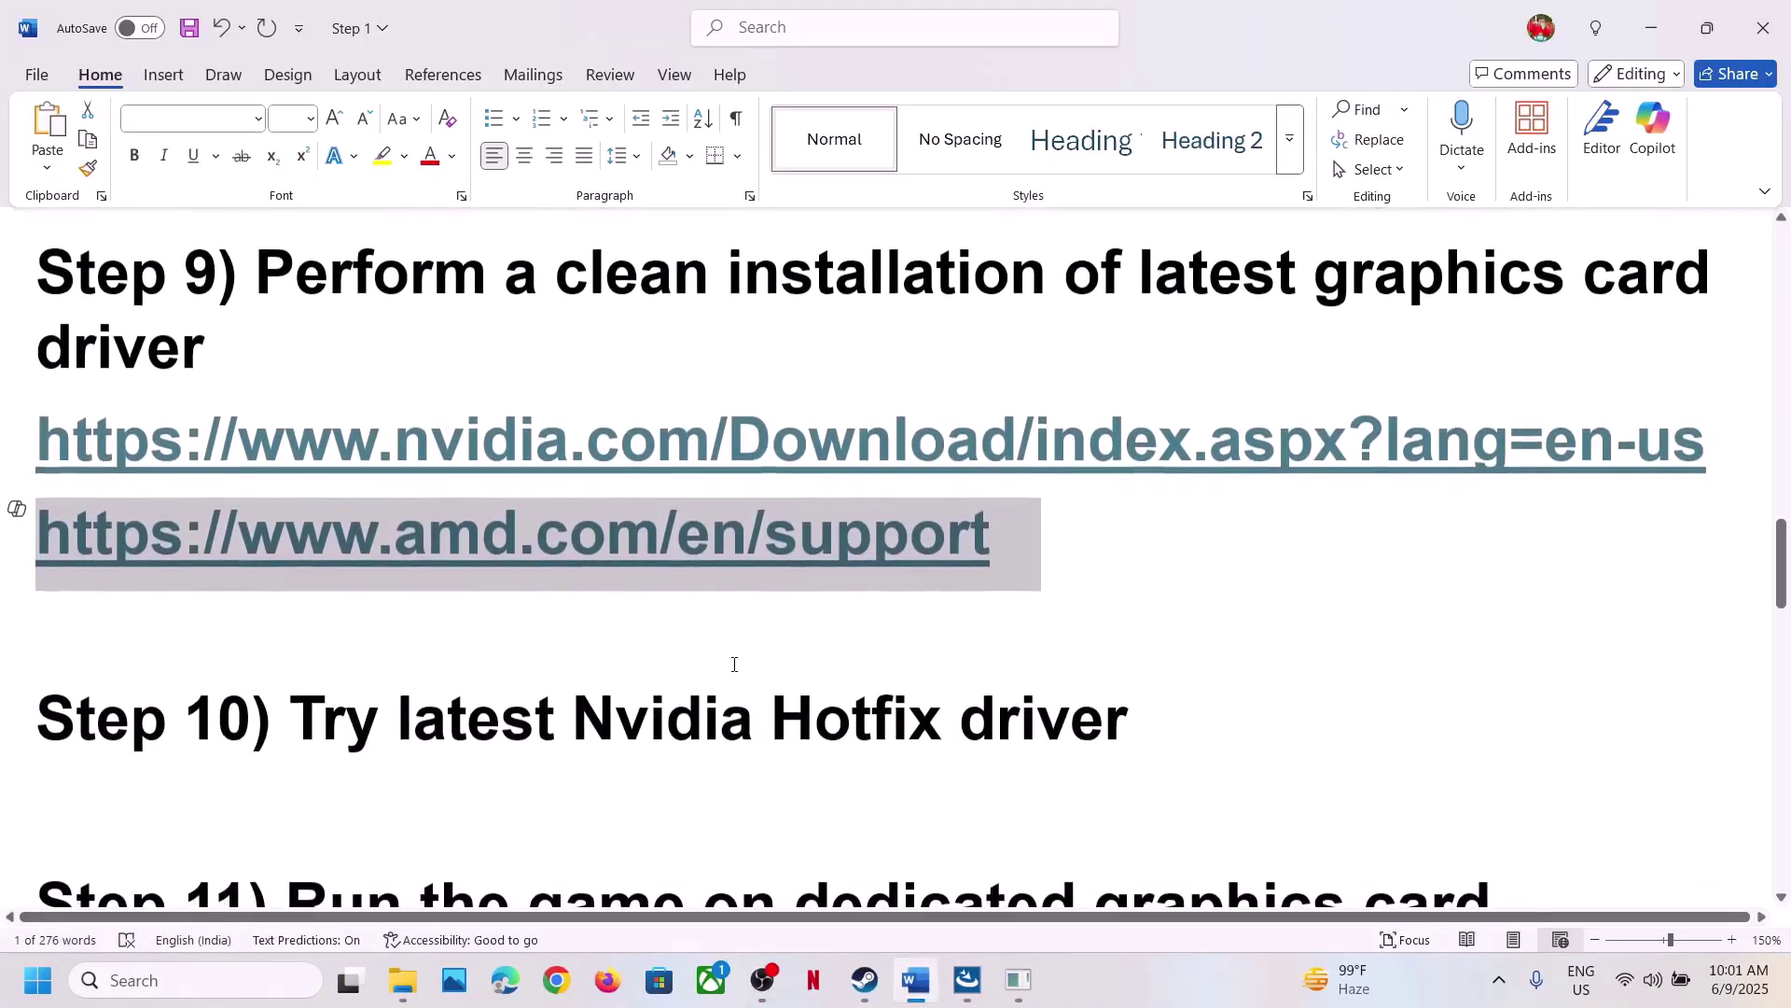
{"action": "left_click_drag", "start_coordinate": [1134, 721], "coordinate": [438, 718]}
{"action": "key", "text": "ctrl+c"}
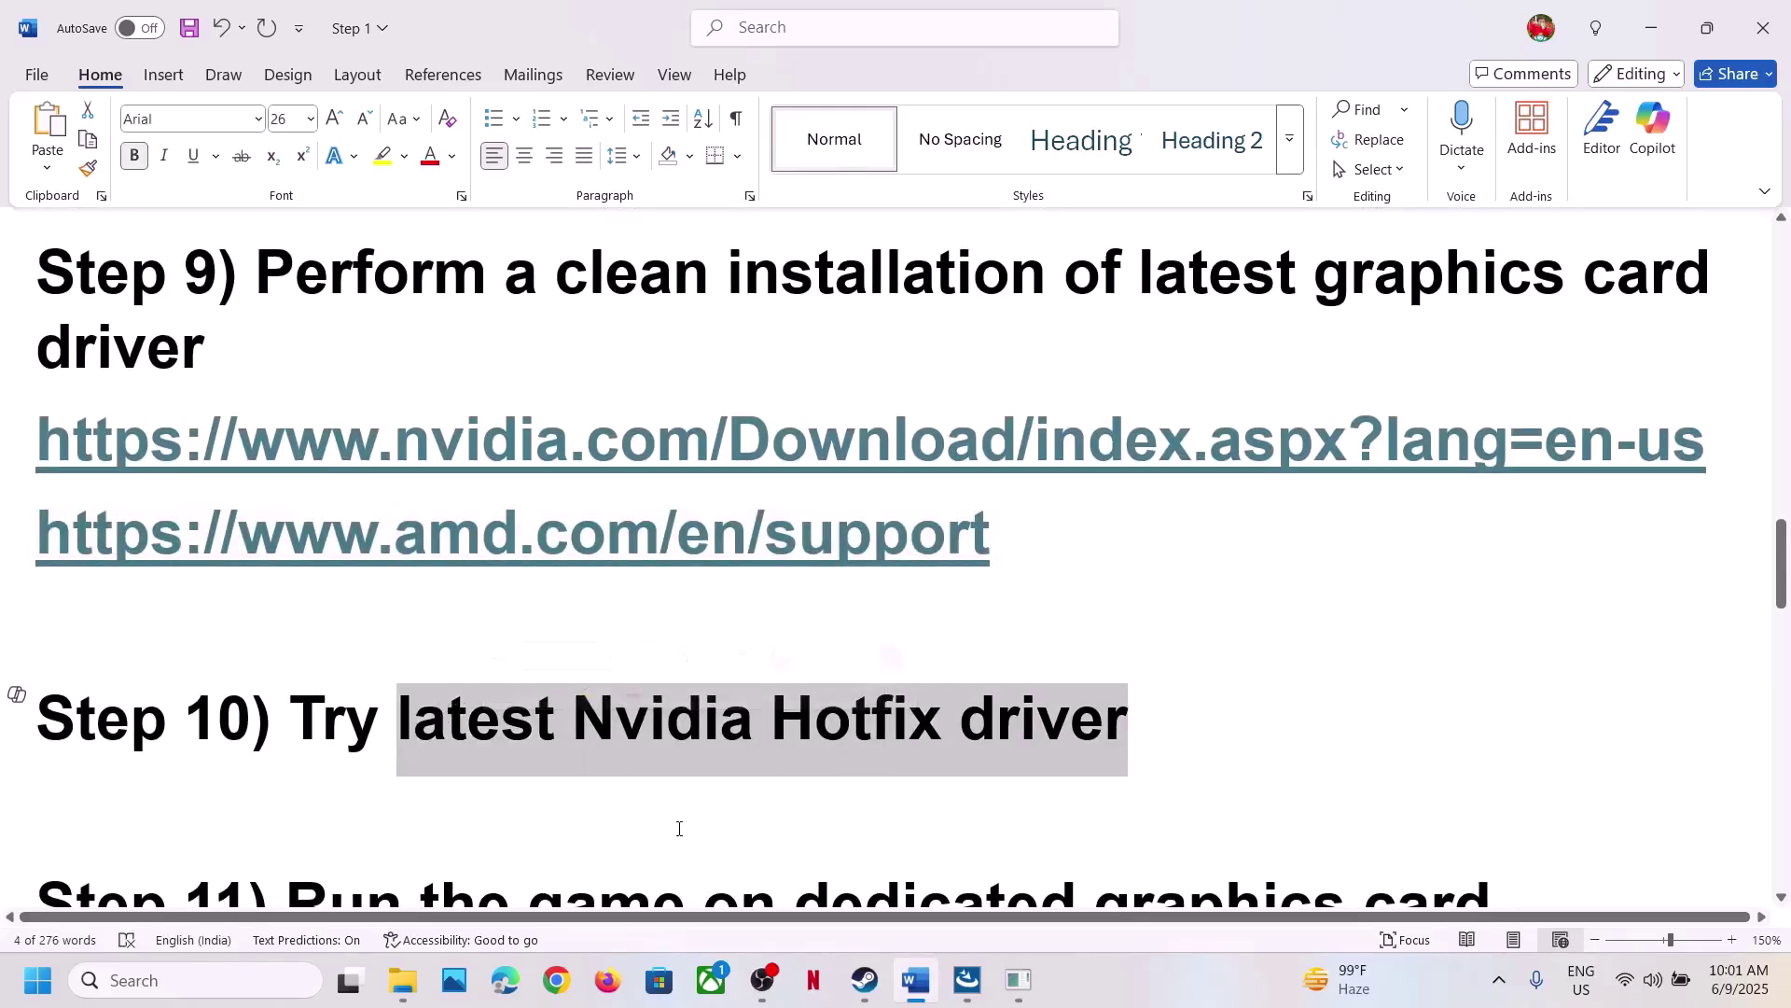
{"action": "left_click", "coordinate": [555, 988]}
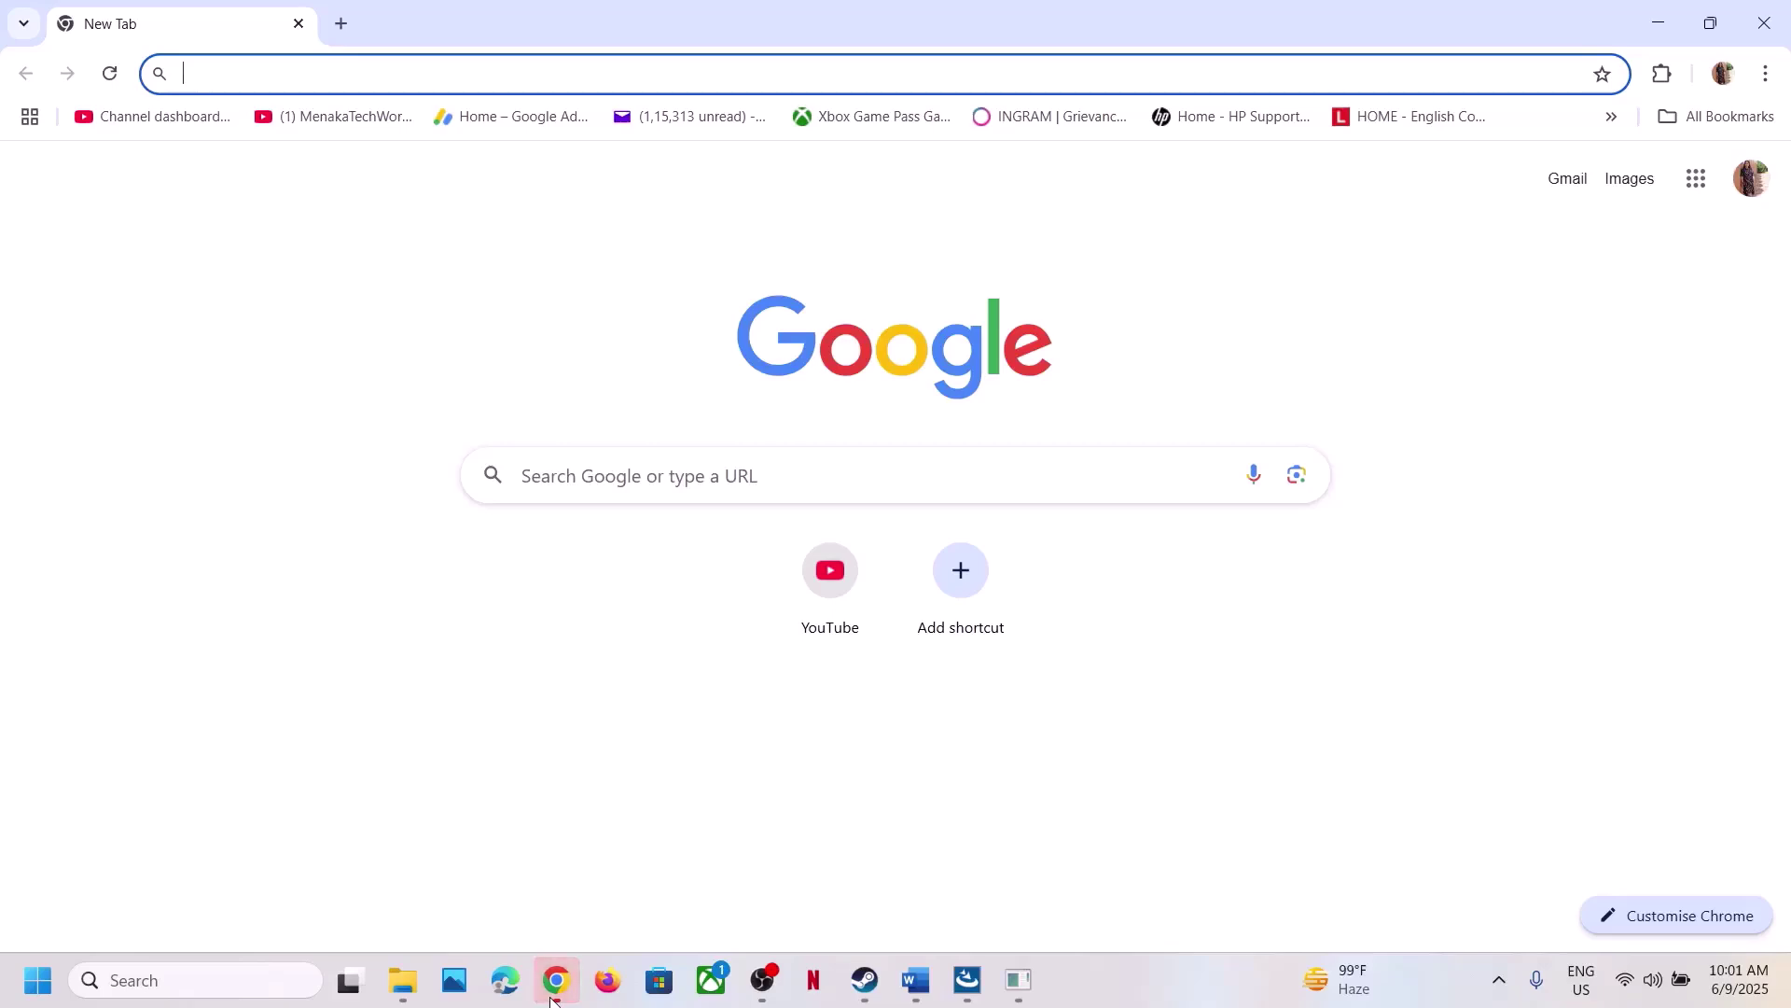
{"action": "left_click", "coordinate": [555, 987]}
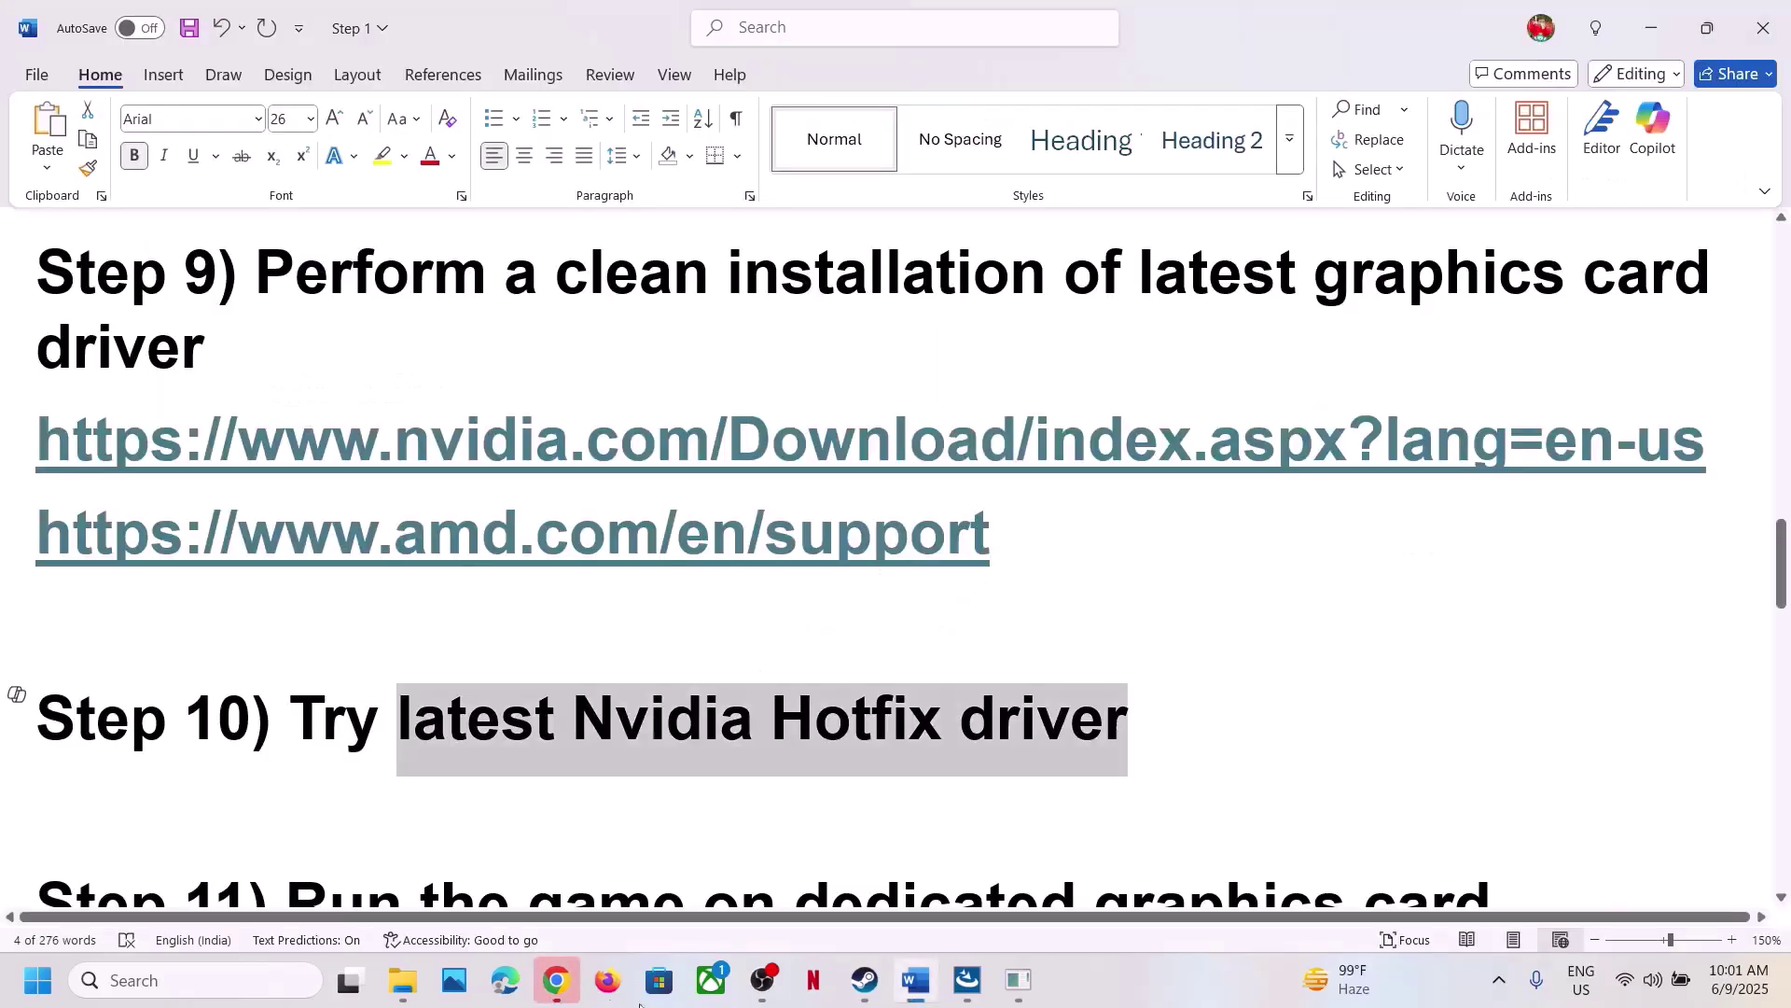
{"action": "right_click", "coordinate": [708, 742]}
{"action": "left_click", "coordinate": [792, 371]}
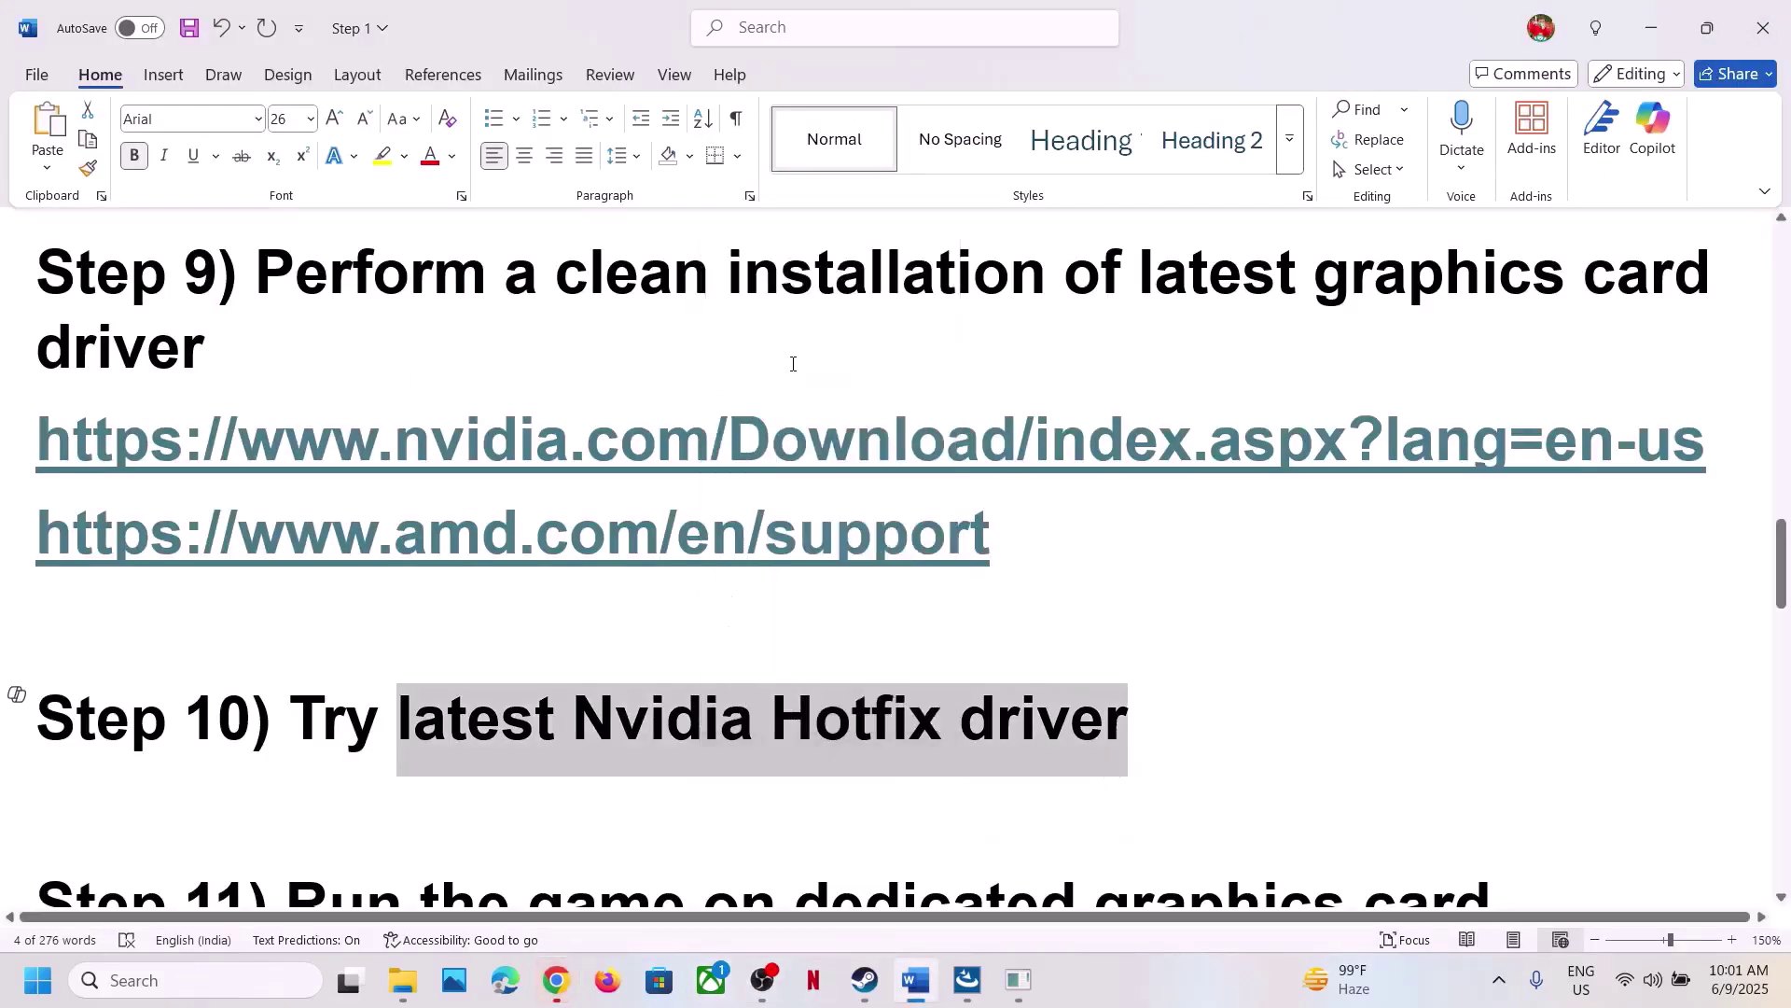
- Switch to Chrome and search Google for "latest Nvidia Hotfix driver"
{"action": "left_click", "coordinate": [557, 982]}
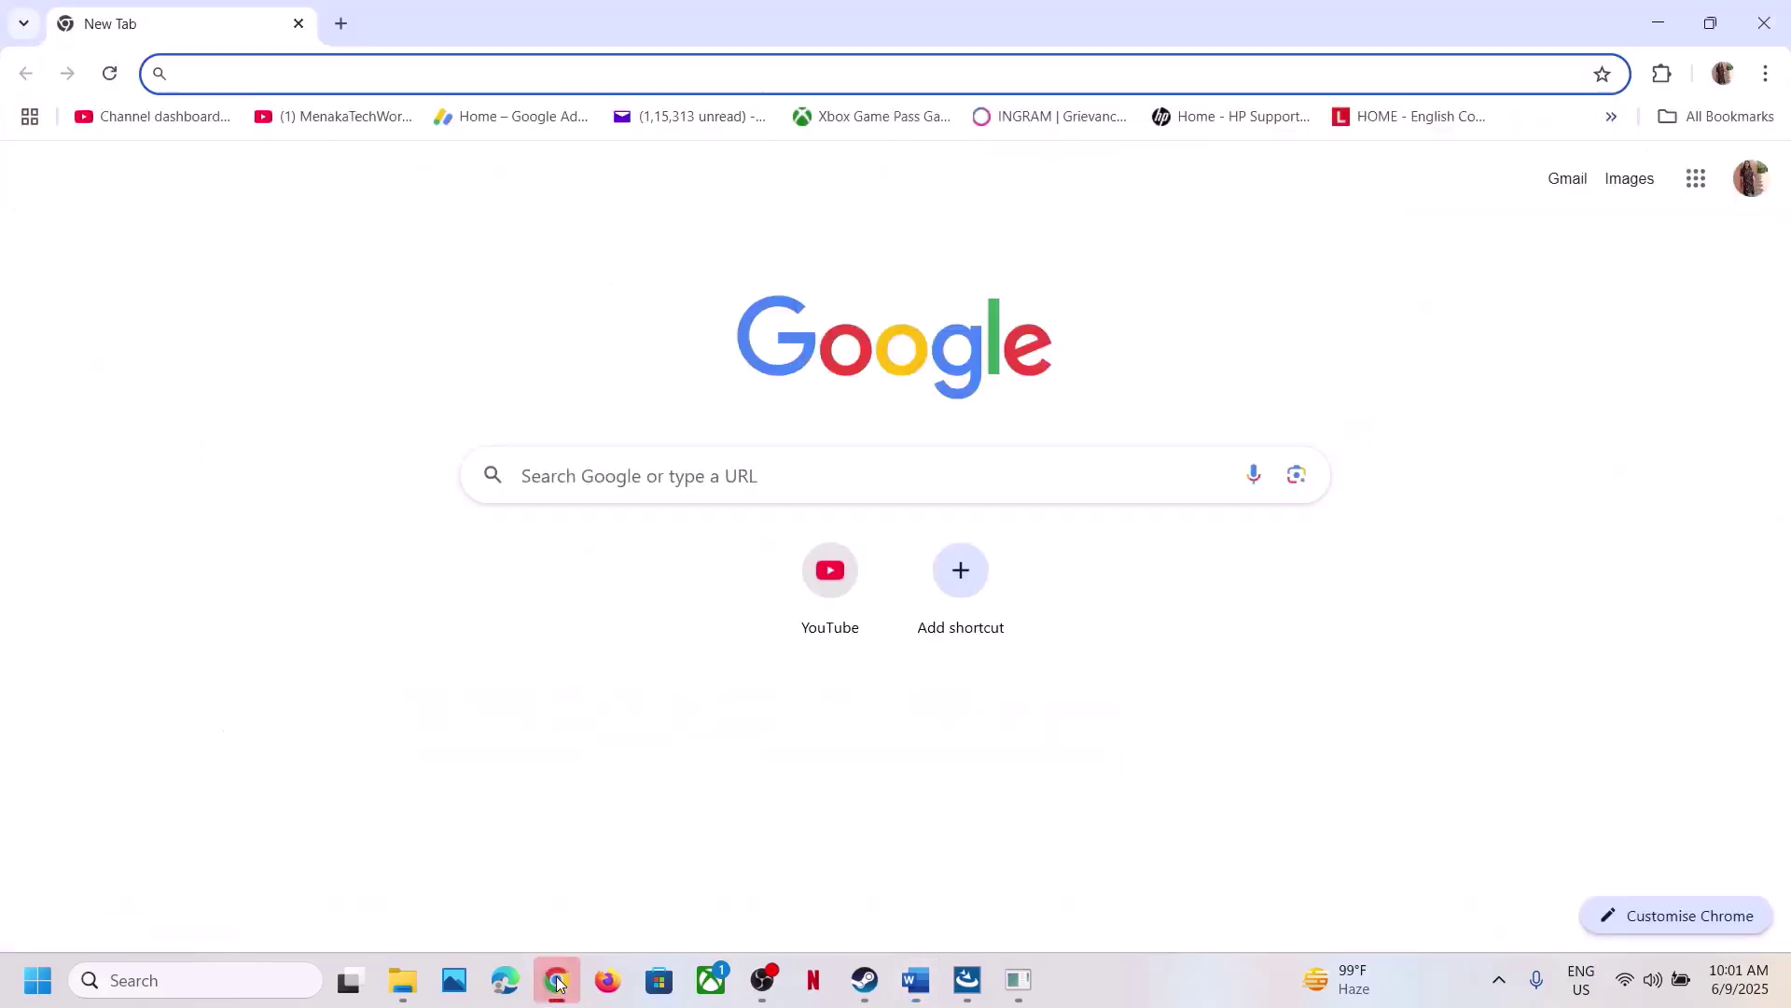
{"action": "key", "text": "ctrl+v"}
{"action": "key", "text": "Return"}
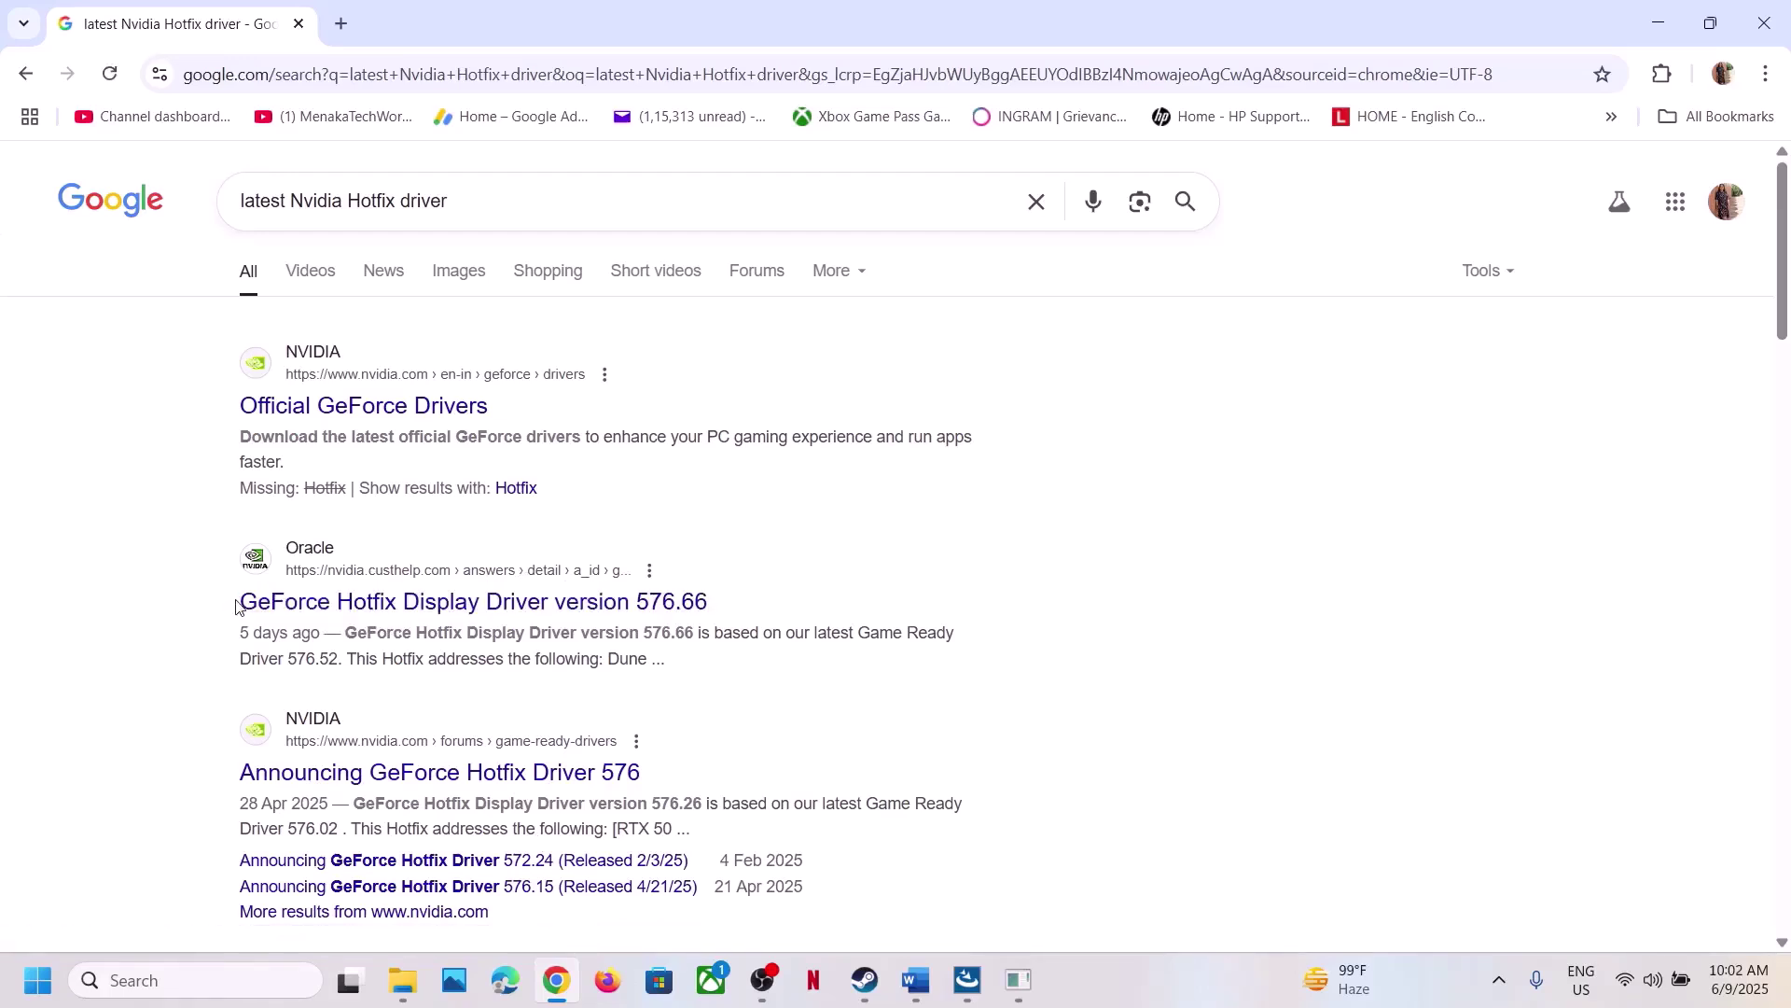
- Search Google for "GeForce Hotfix Display Driver version 576.66" and open the NVIDIA support article
{"action": "left_click_drag", "start_coordinate": [236, 607], "coordinate": [242, 600]}
{"action": "key", "text": "ctrl+c"}
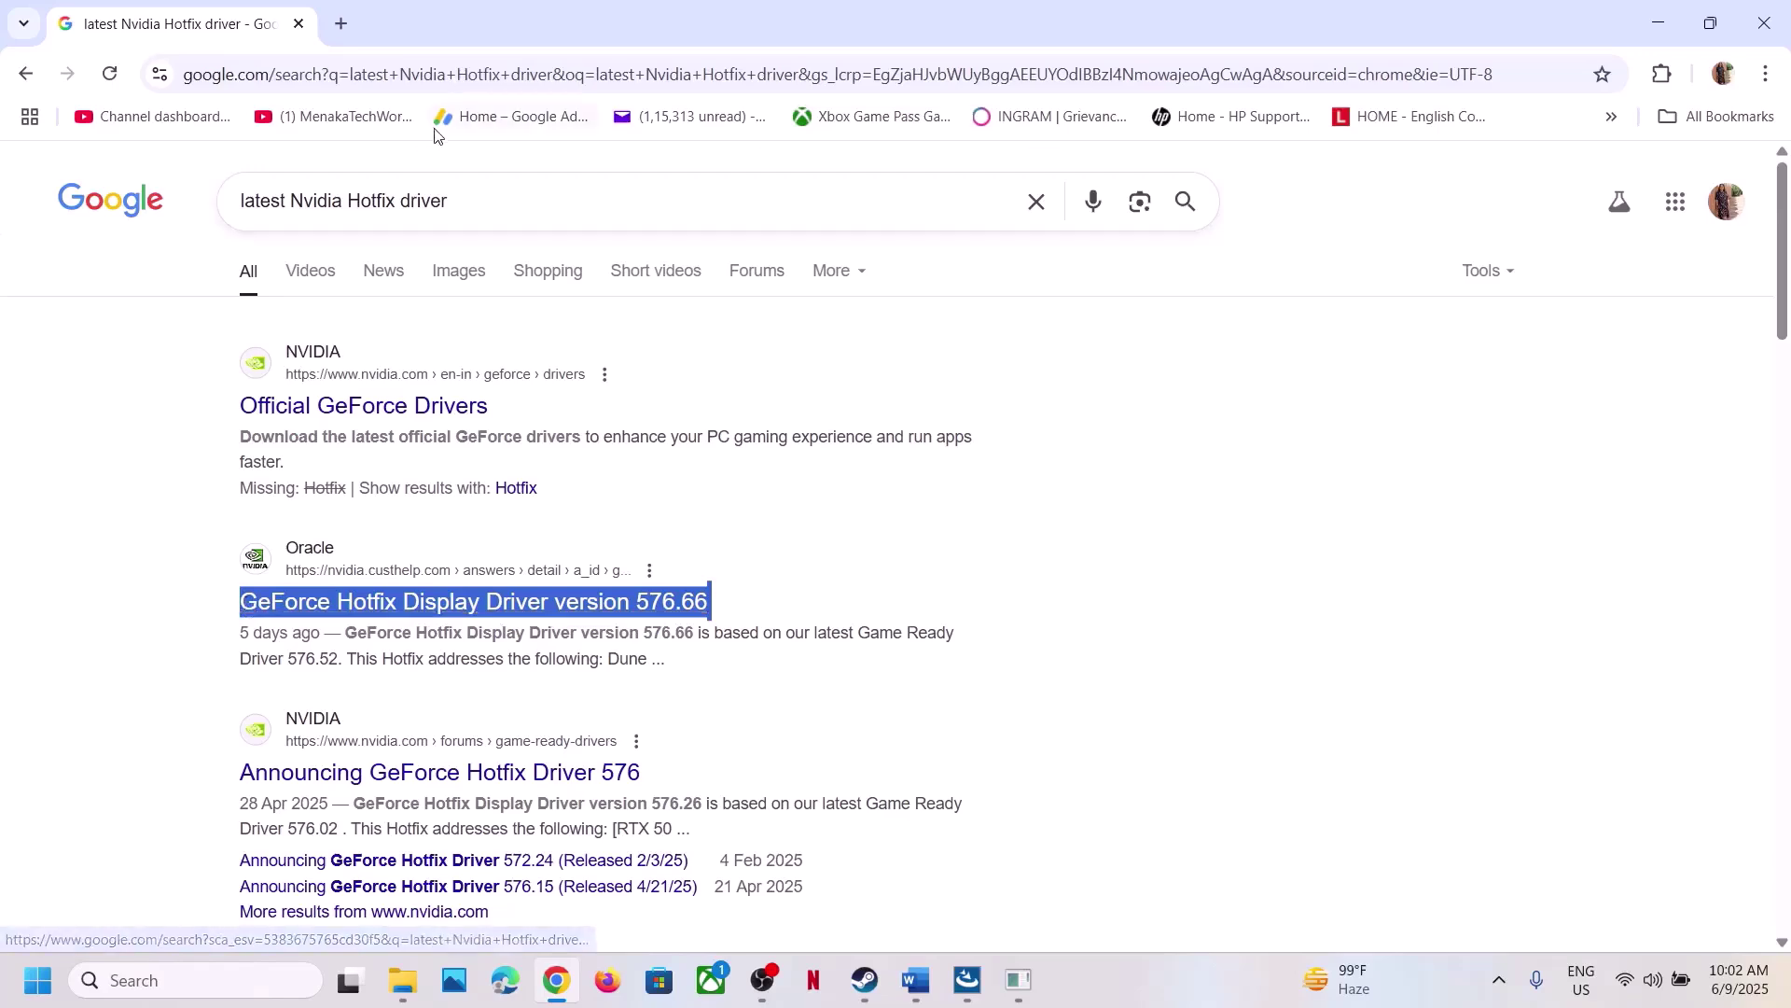
{"action": "left_click_drag", "start_coordinate": [485, 201], "coordinate": [241, 203]}
{"action": "key", "text": "ctrl+v"}
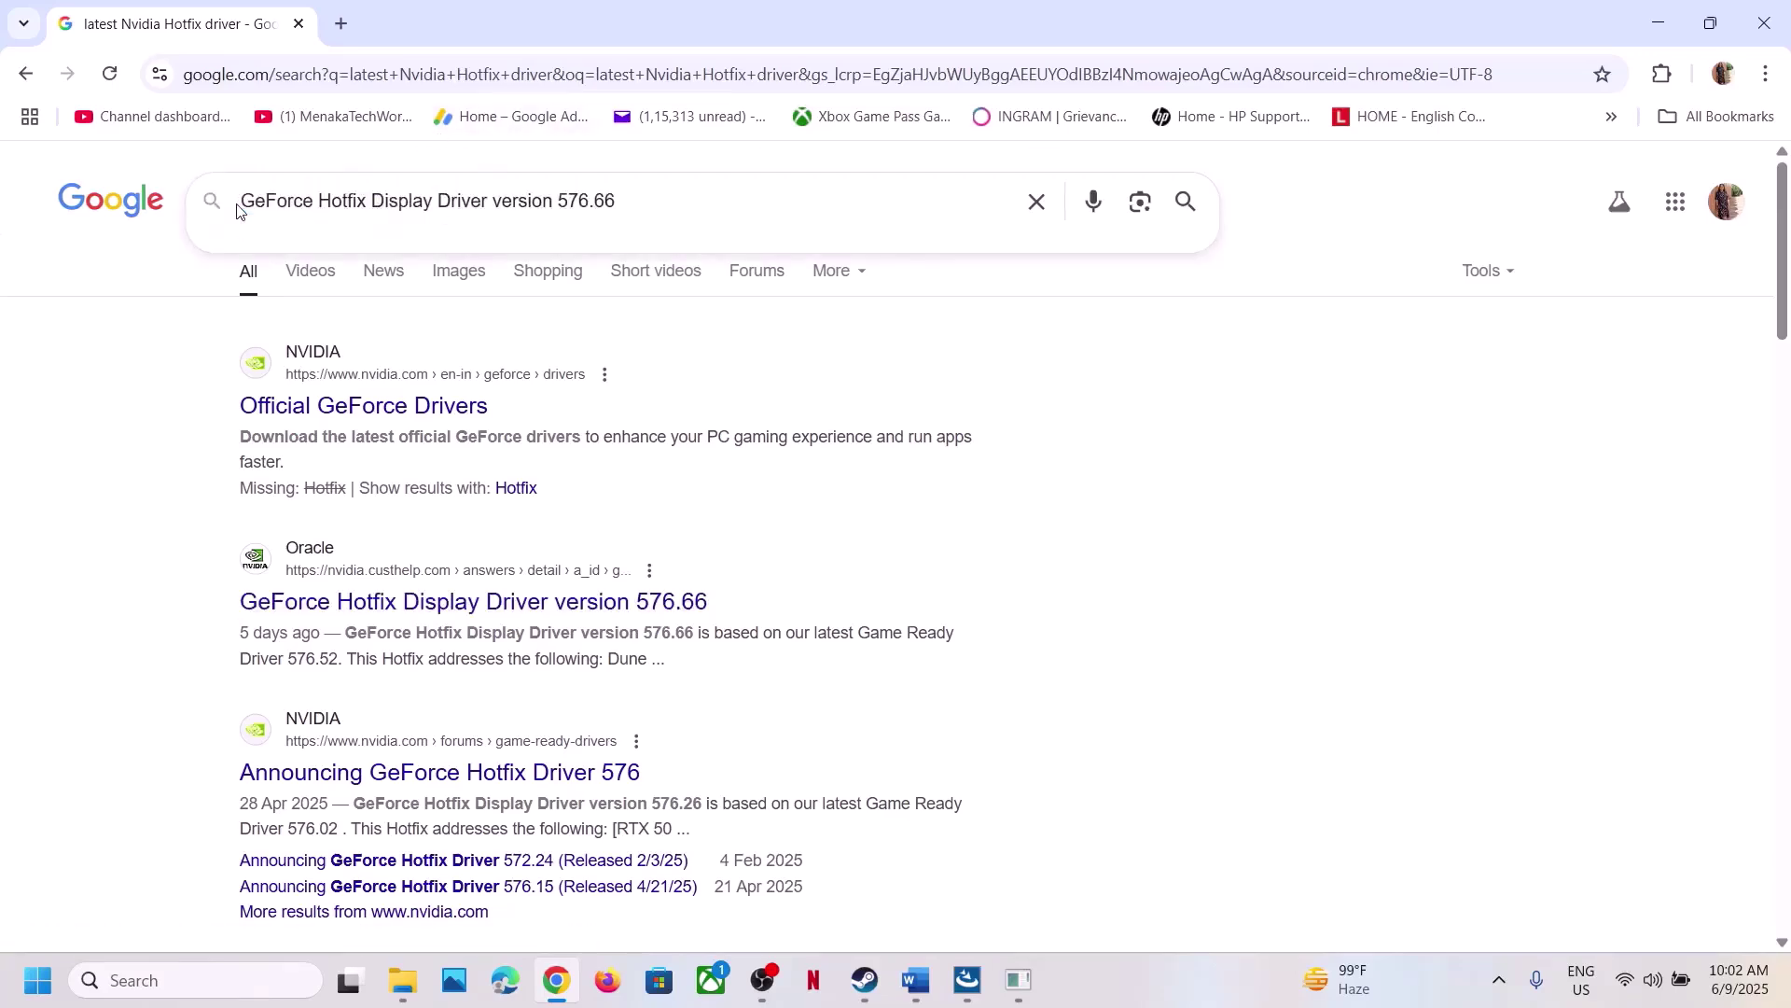
{"action": "key", "text": "Return"}
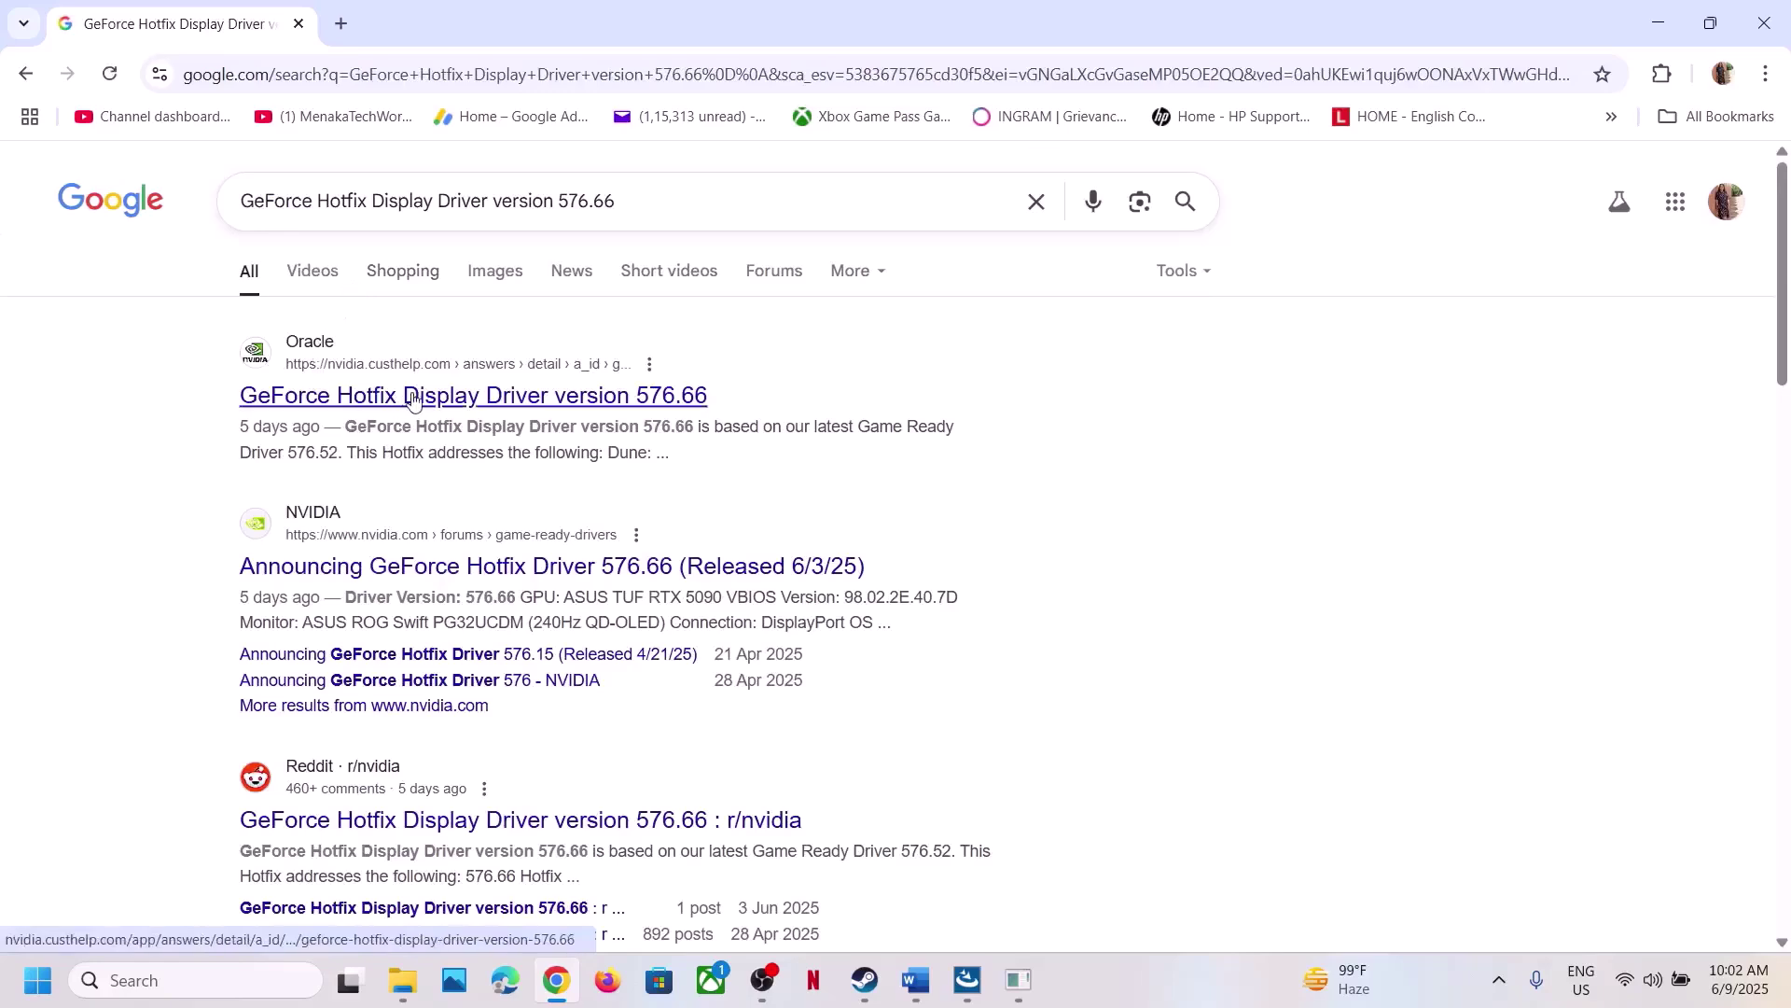
{"action": "left_click", "coordinate": [425, 395]}
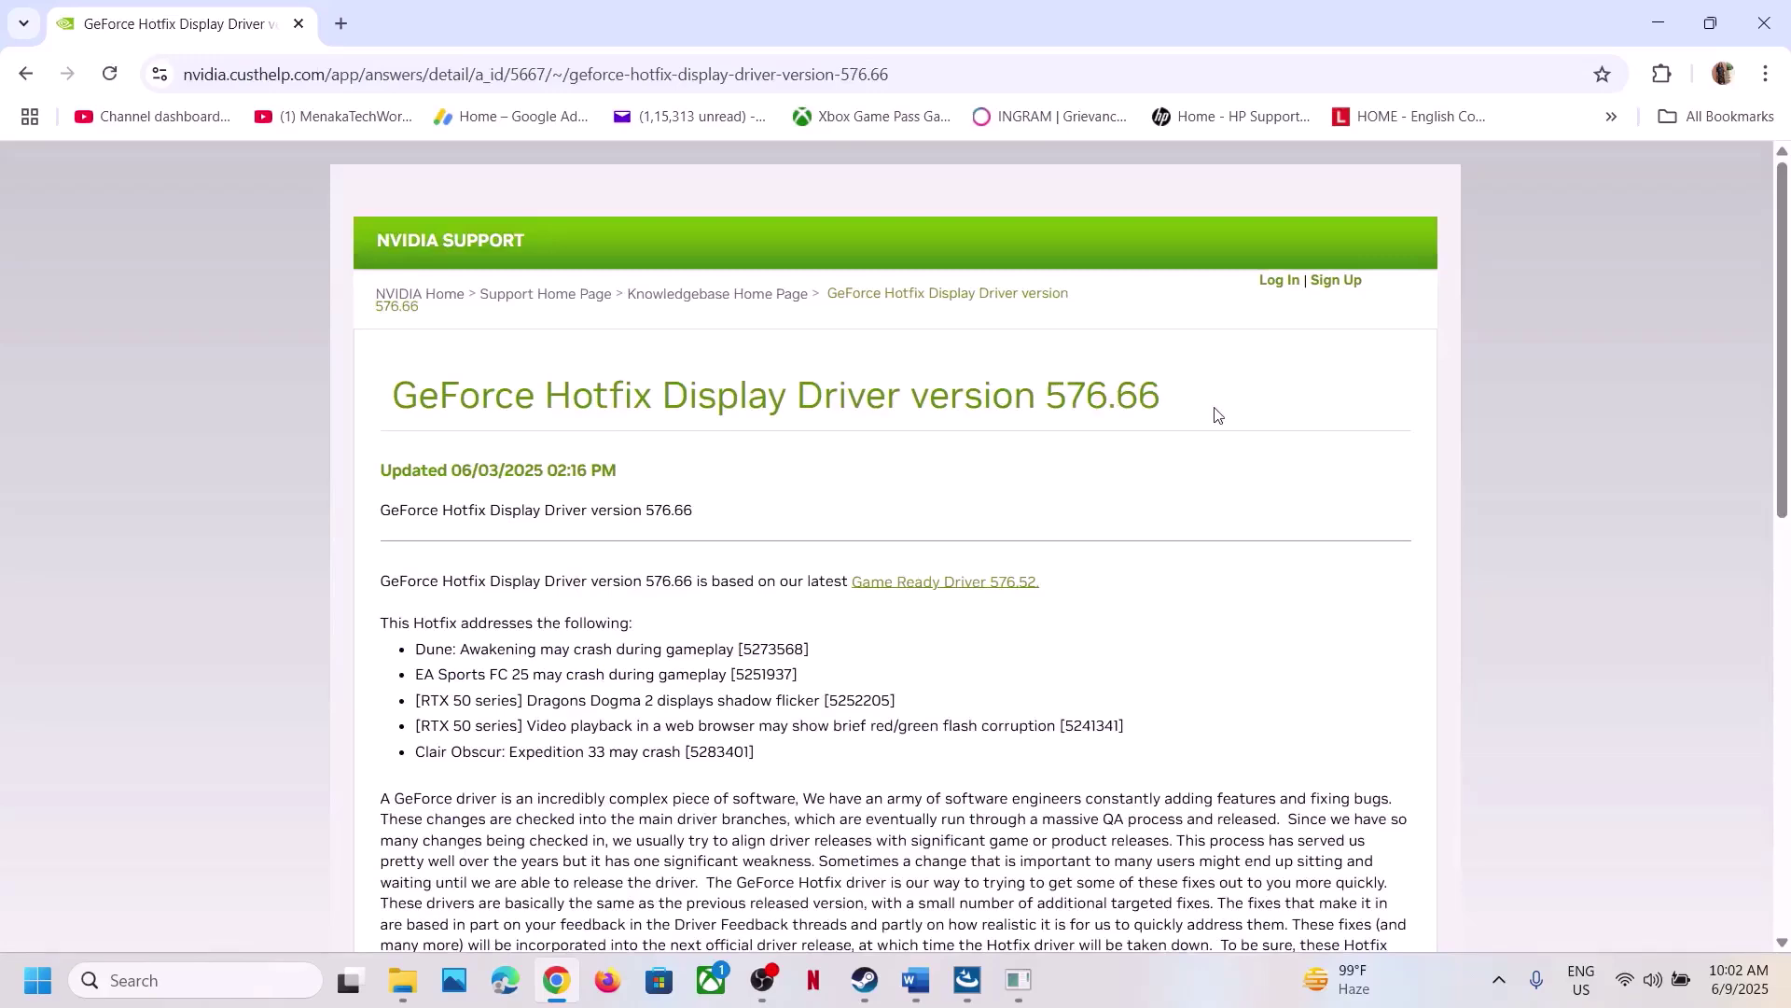
- Download the GeForce Hotfix display driver 576.66 for Windows 10 x64 / Windows 11 x64 and check its download progress
{"action": "double_click", "coordinate": [1104, 402]}
{"action": "scroll", "coordinate": [754, 518], "scroll_direction": "down", "scroll_amount": 8}
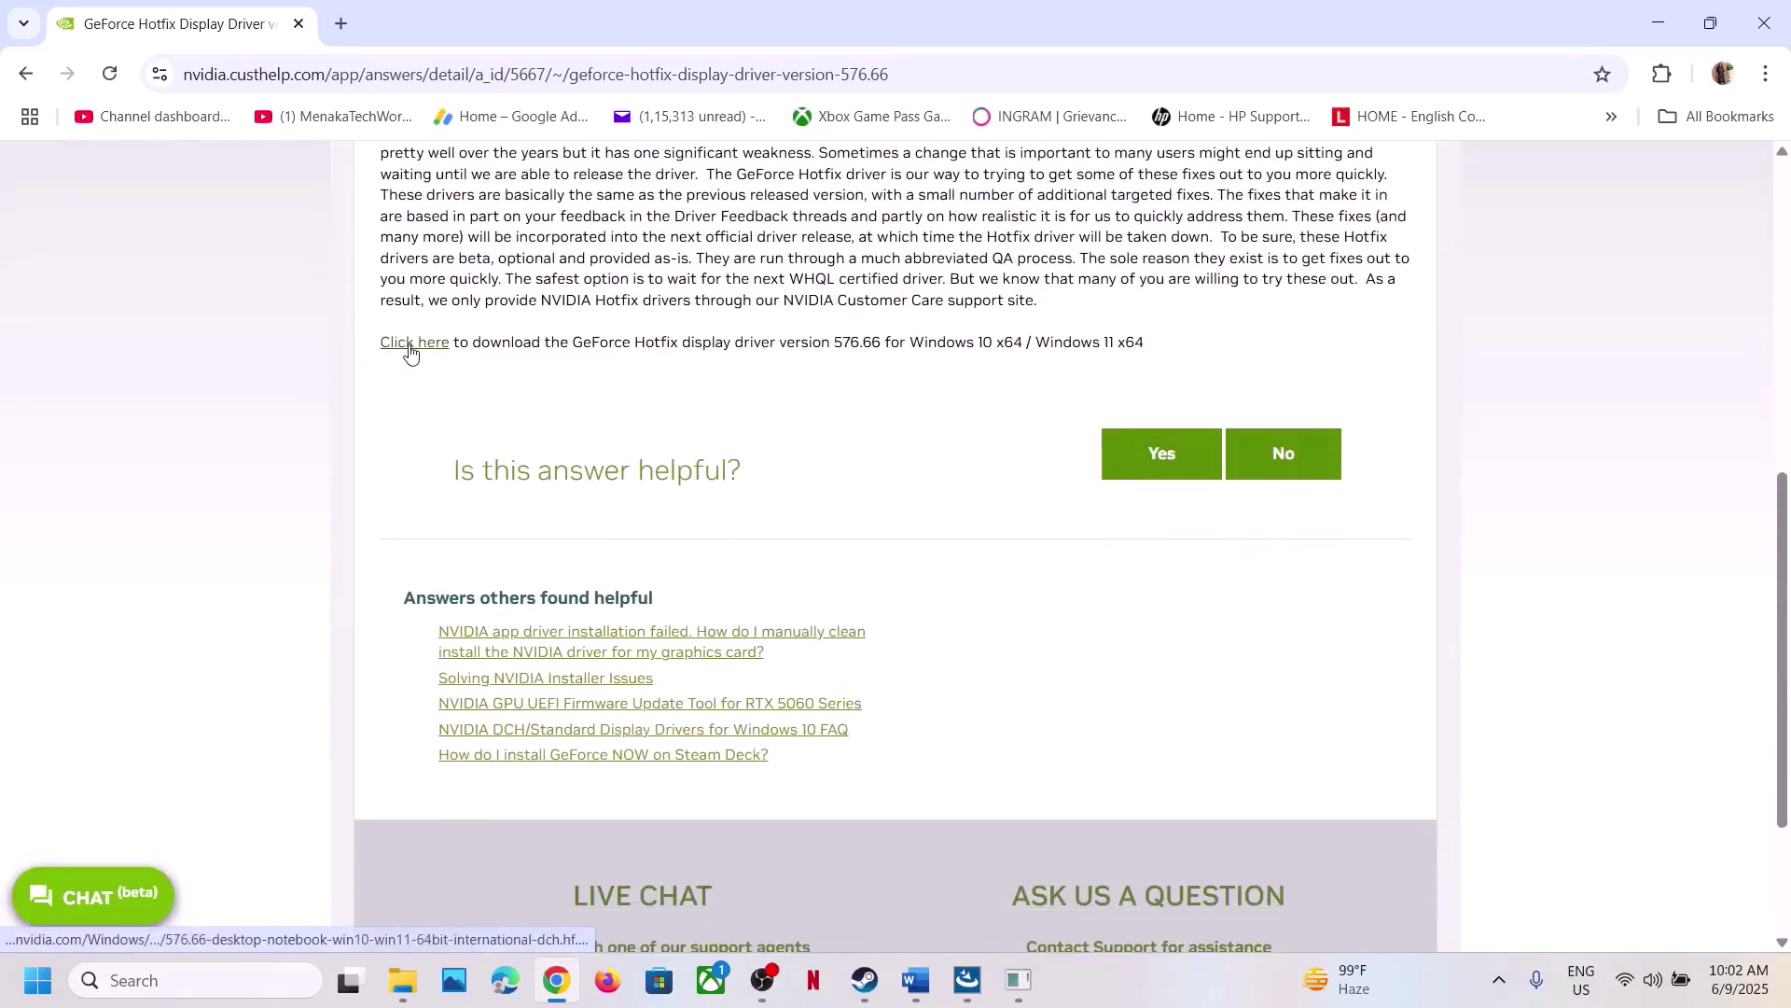
{"action": "left_click", "coordinate": [408, 344]}
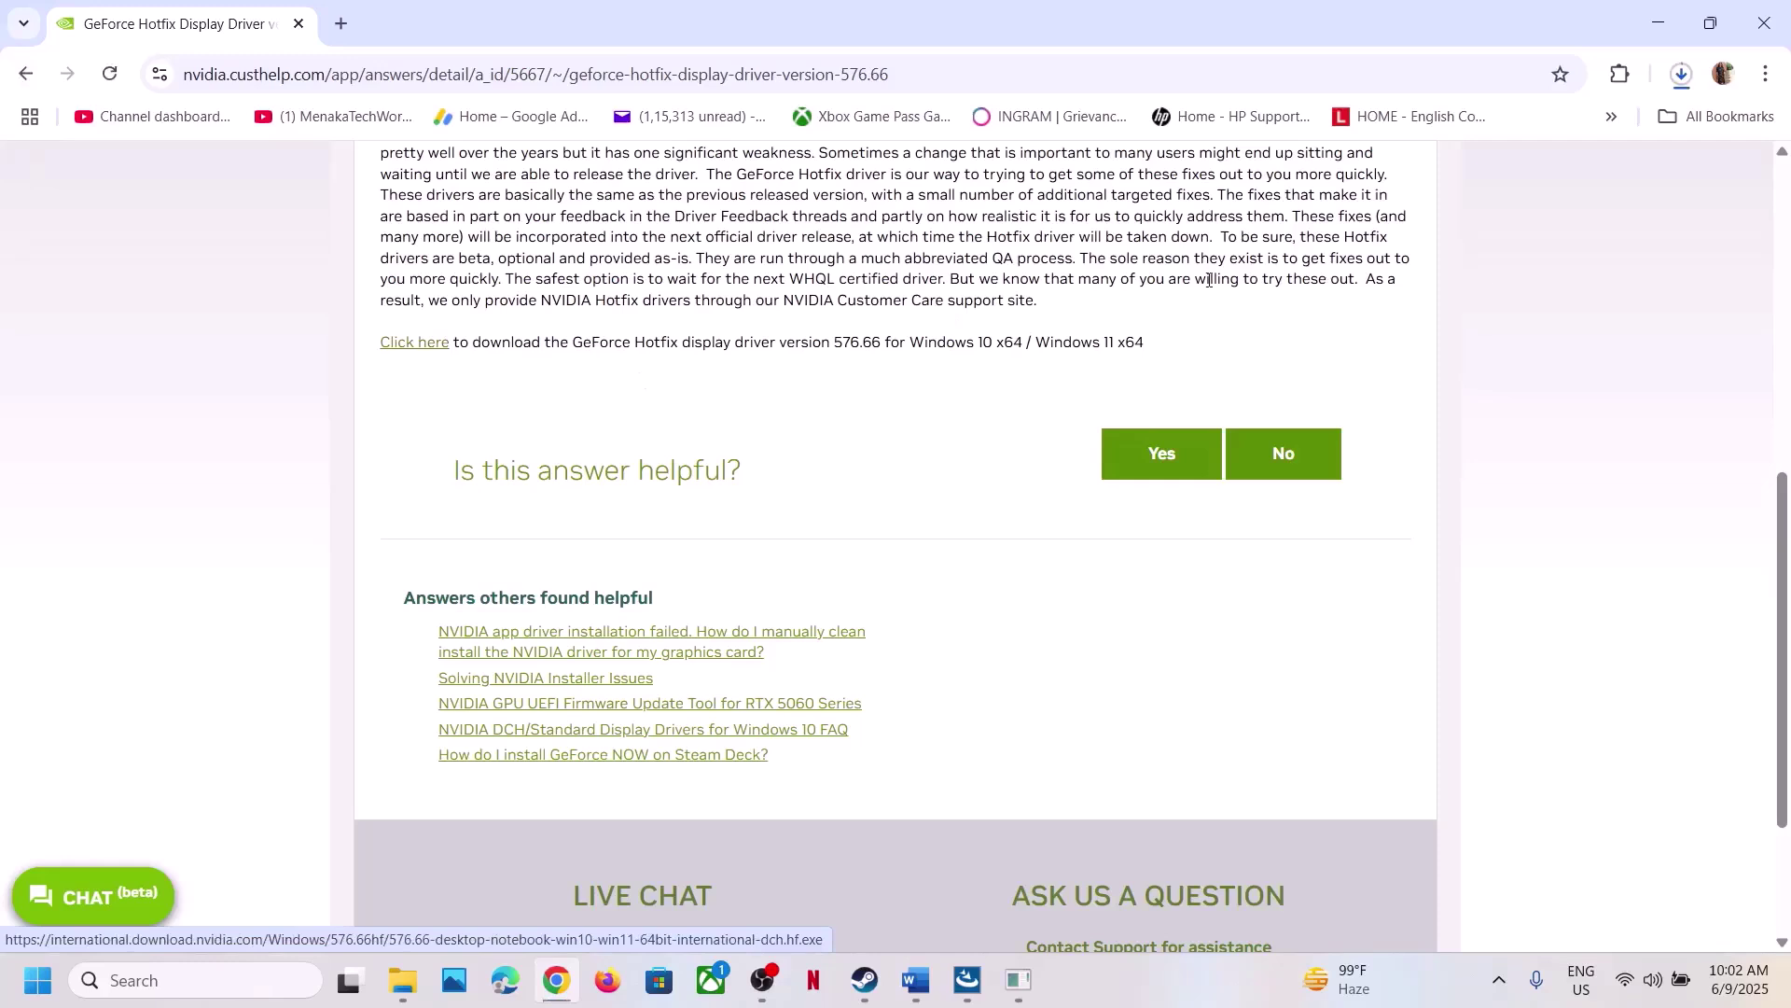
{"action": "left_click", "coordinate": [1681, 75]}
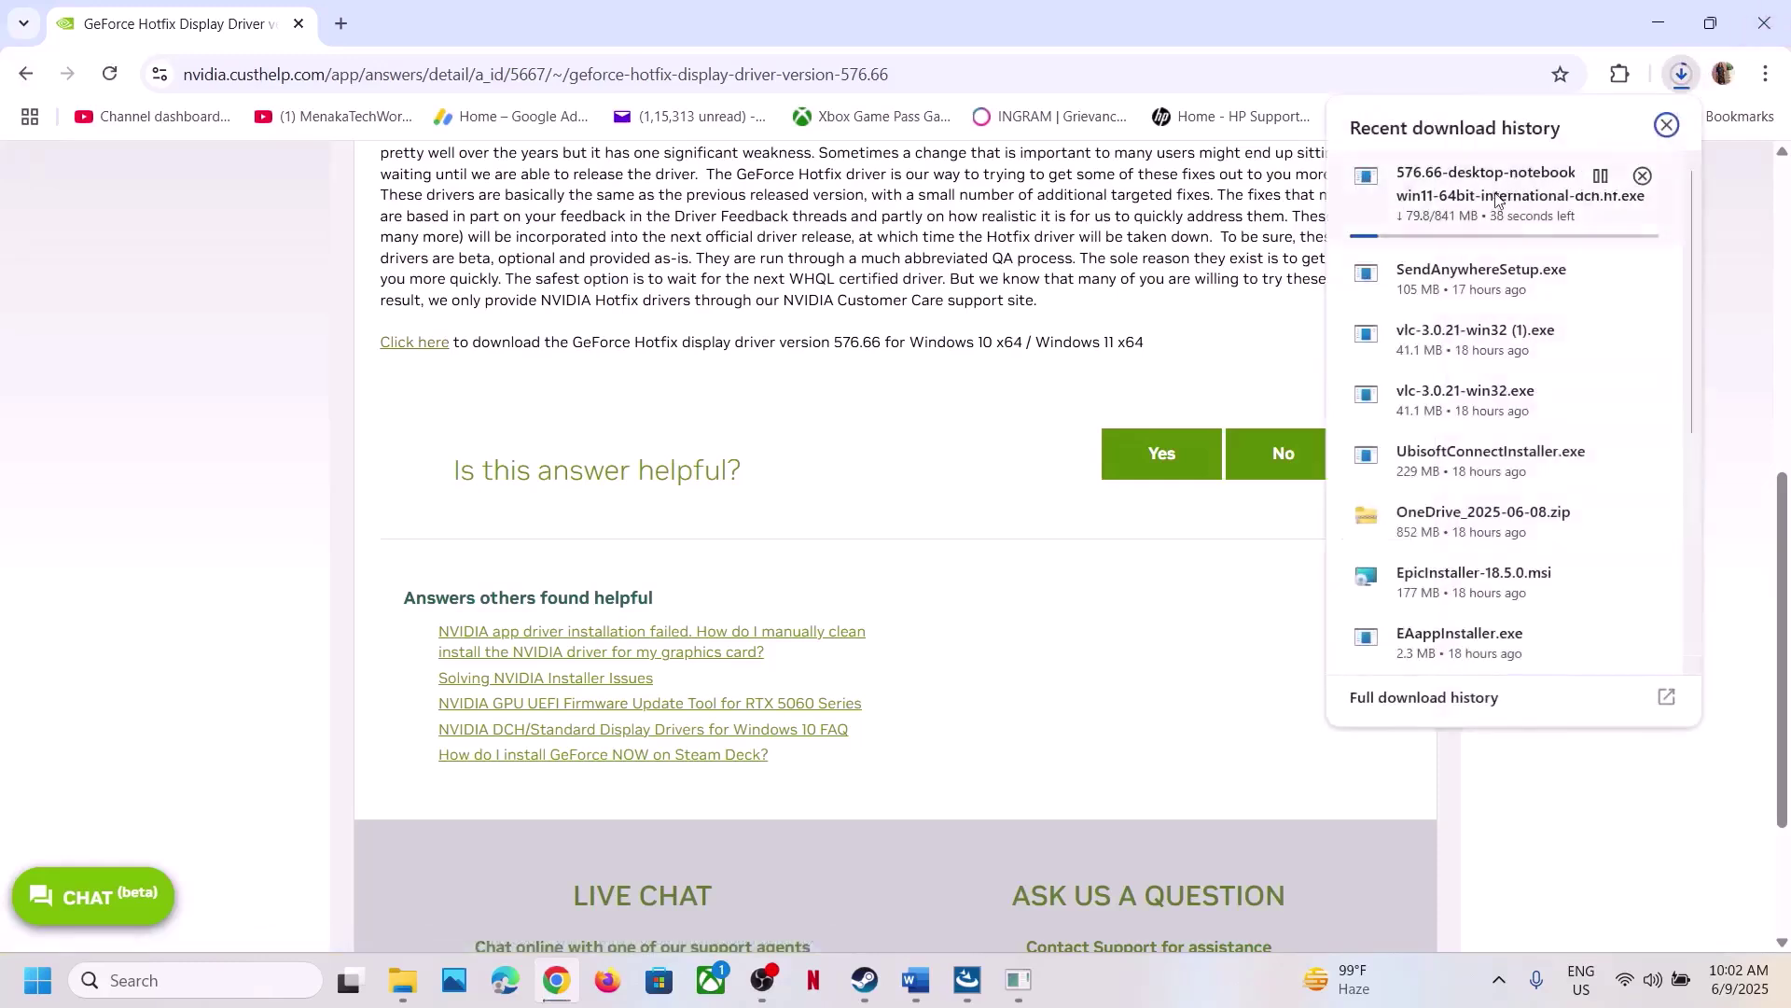
{"action": "left_click", "coordinate": [936, 348]}
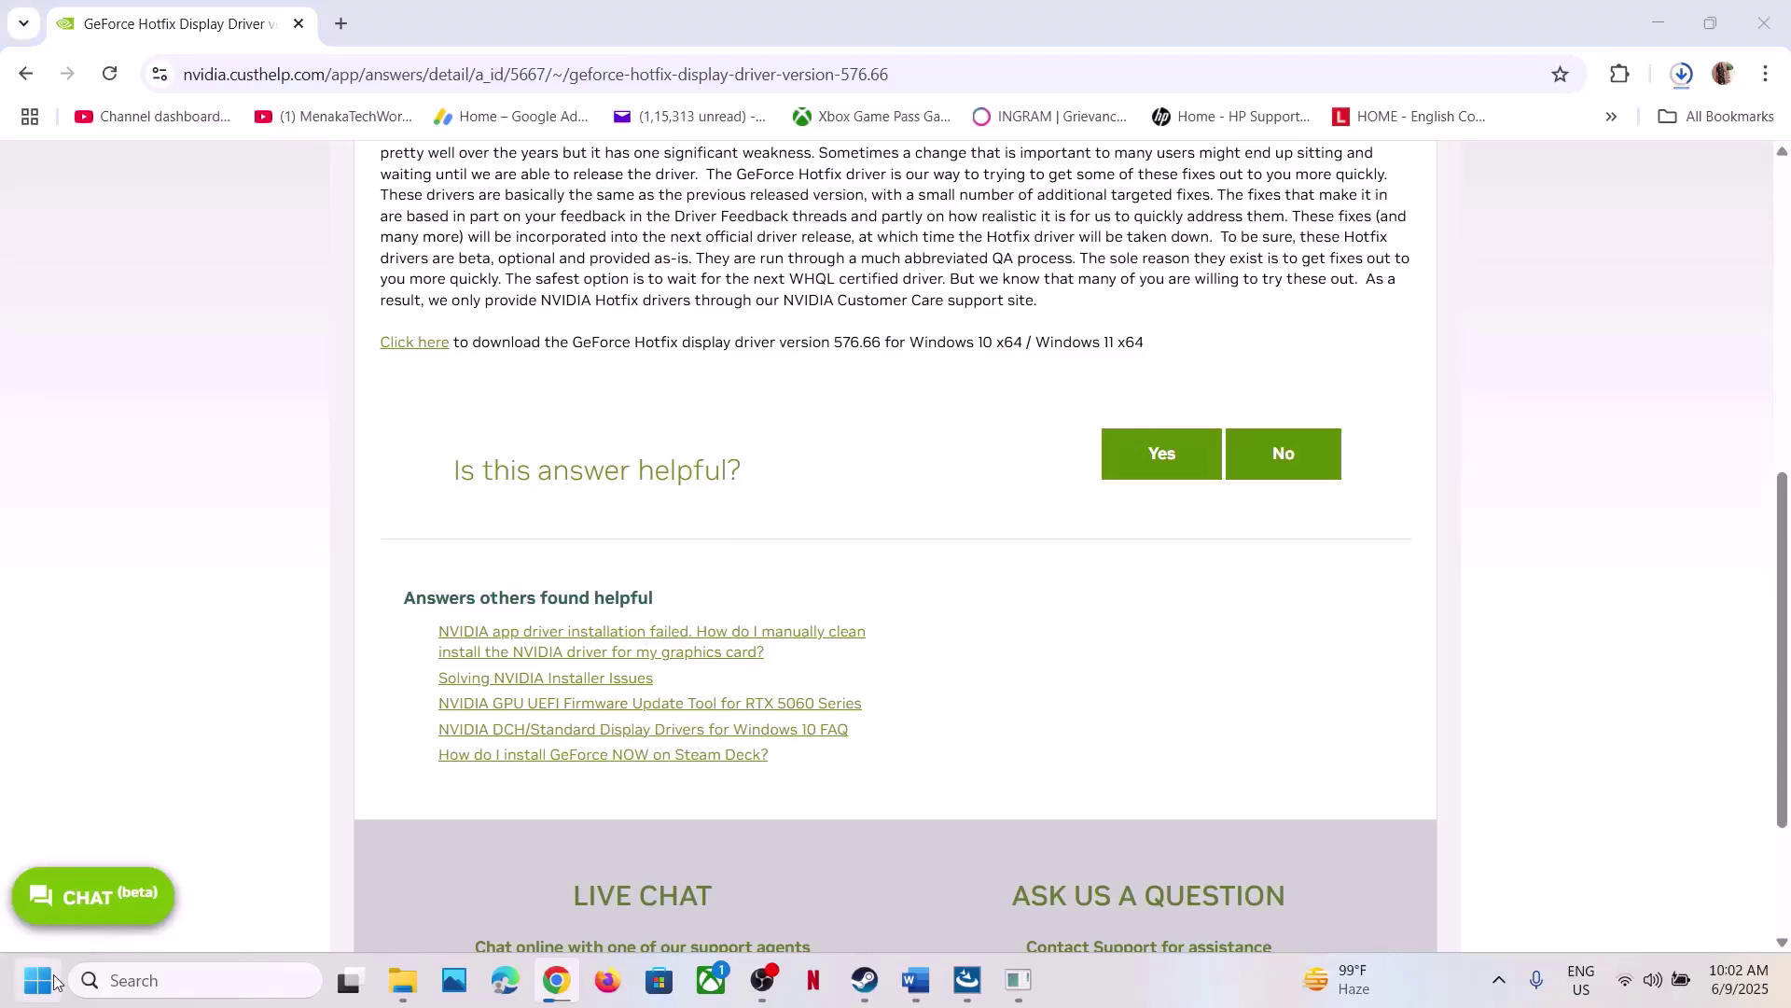
- Look at the Restart command in the Start power options and dismiss the menu
{"action": "left_click", "coordinate": [38, 979]}
{"action": "left_click", "coordinate": [675, 909]}
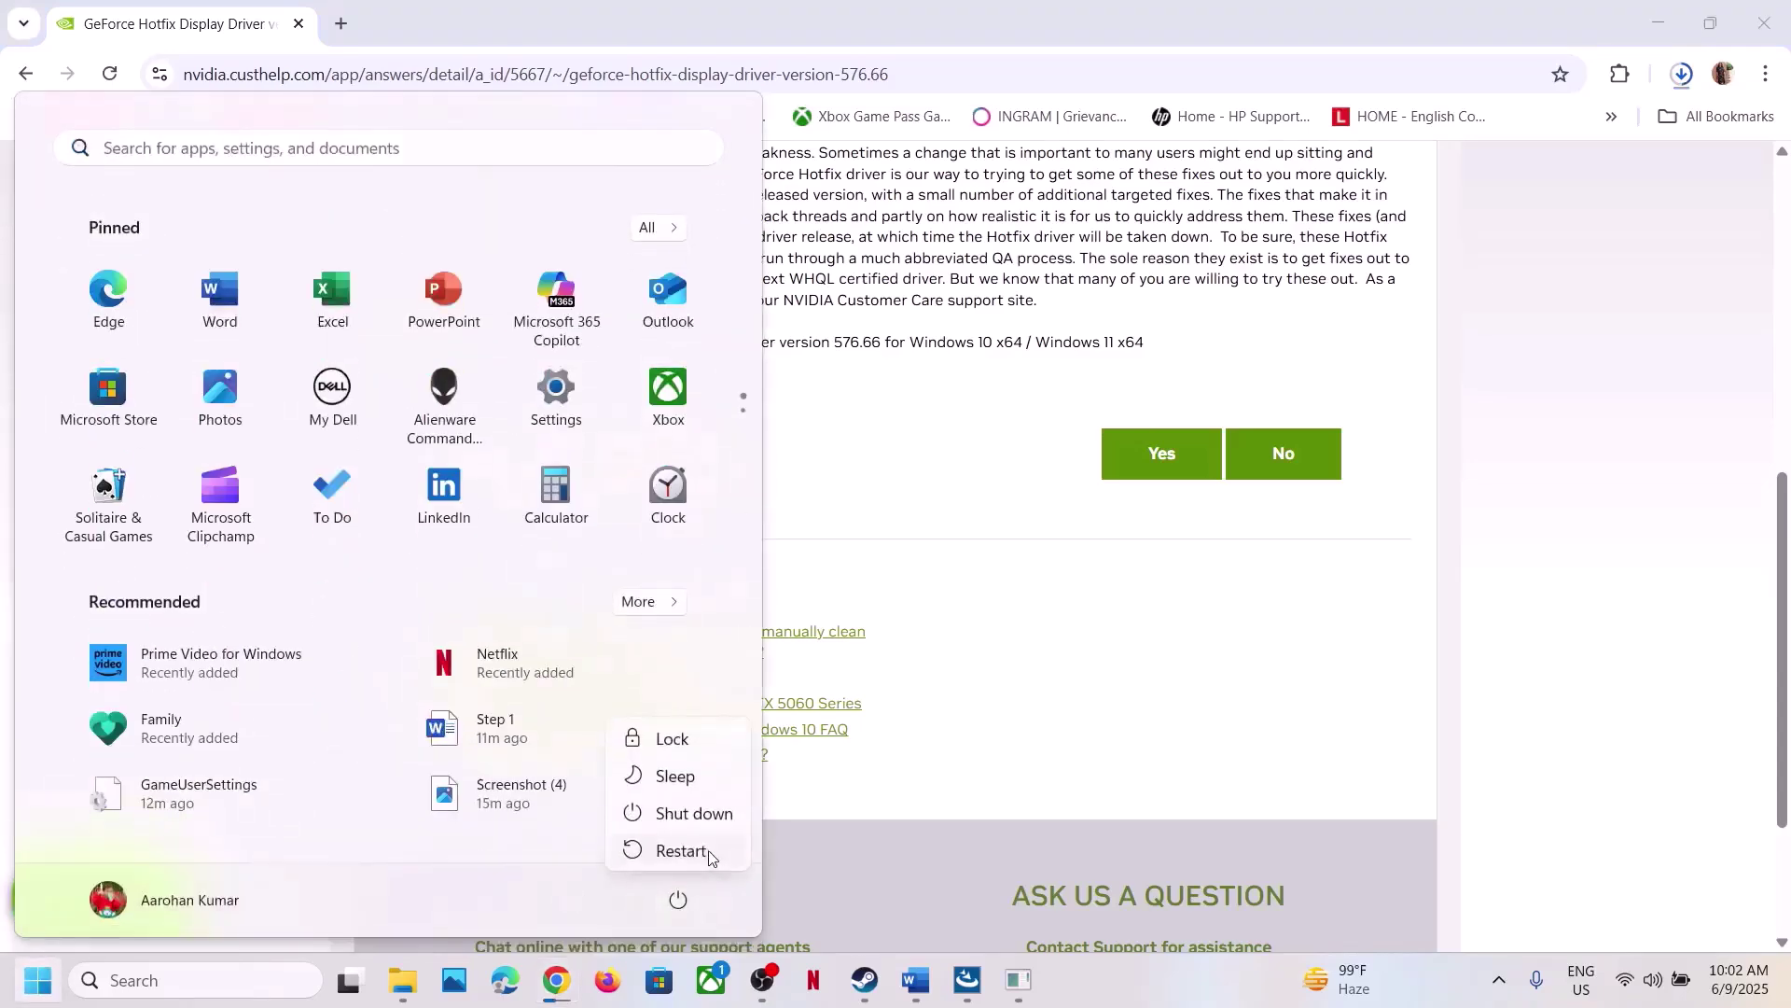
{"action": "key", "text": "Escape"}
{"action": "key", "text": "Escape"}
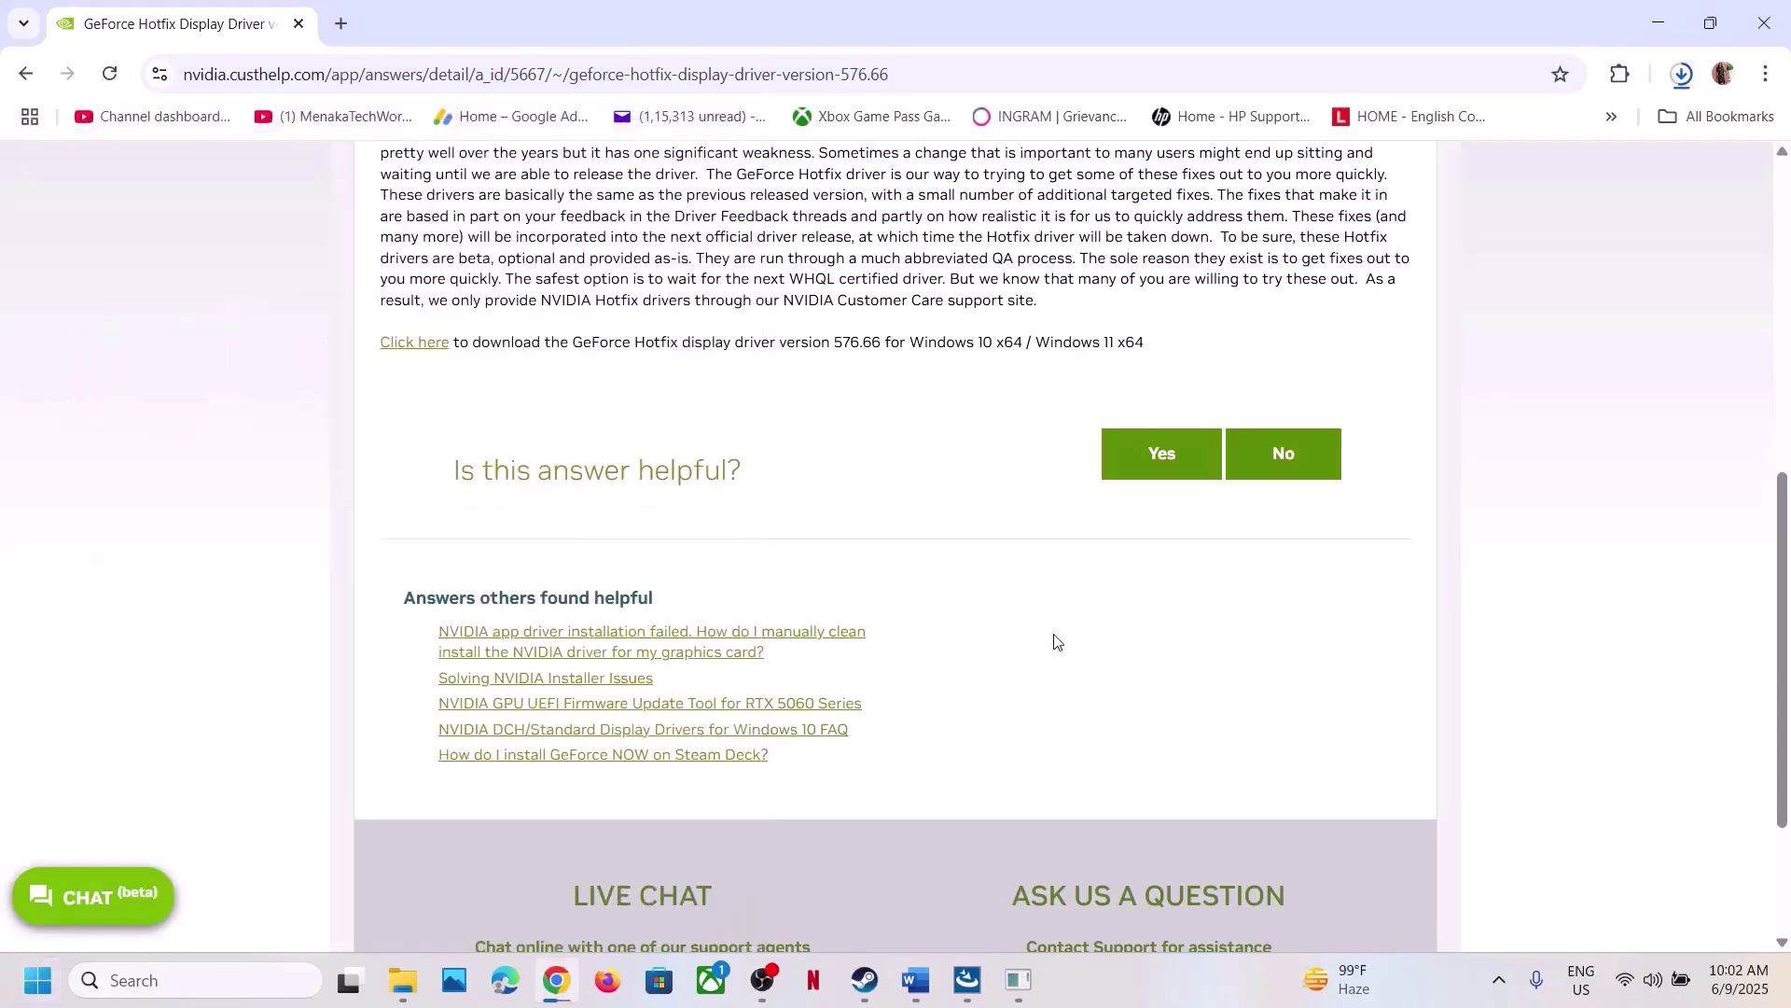
- Go back to the Word notes and review Step 11 on running the game on the dedicated graphics card
{"action": "left_click", "coordinate": [865, 980]}
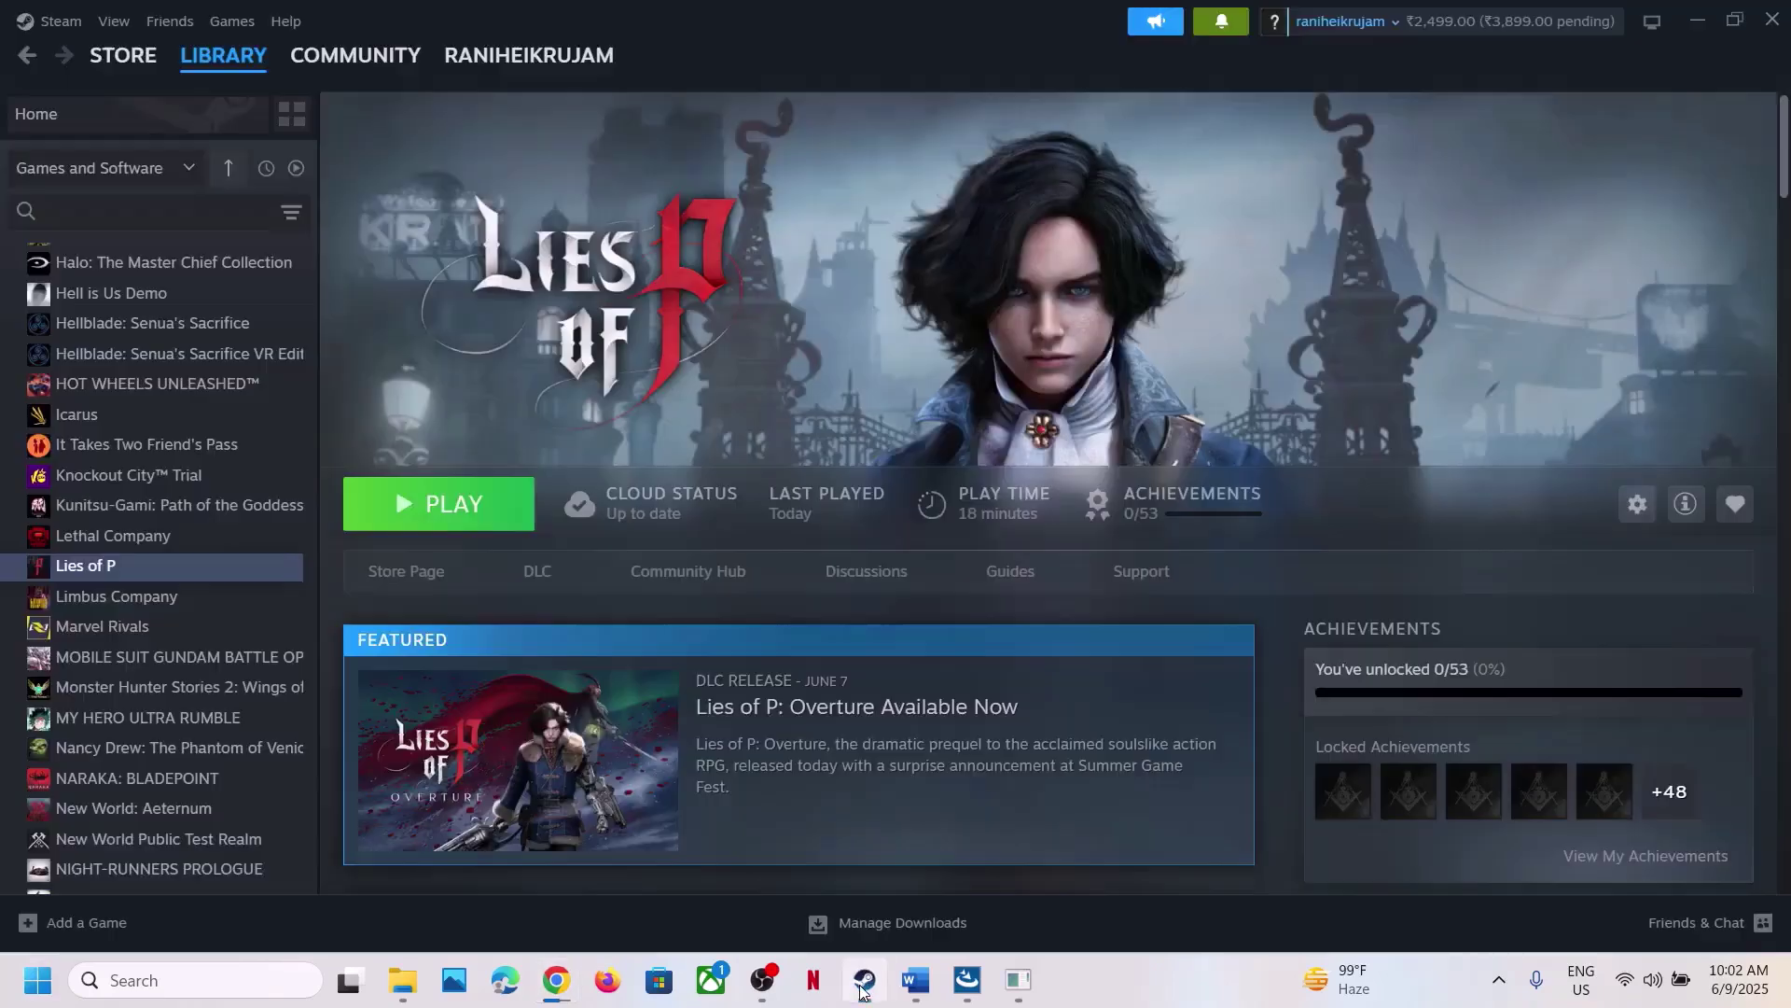
{"action": "left_click", "coordinate": [915, 979]}
{"action": "scroll", "coordinate": [794, 711], "scroll_direction": "down", "scroll_amount": 1}
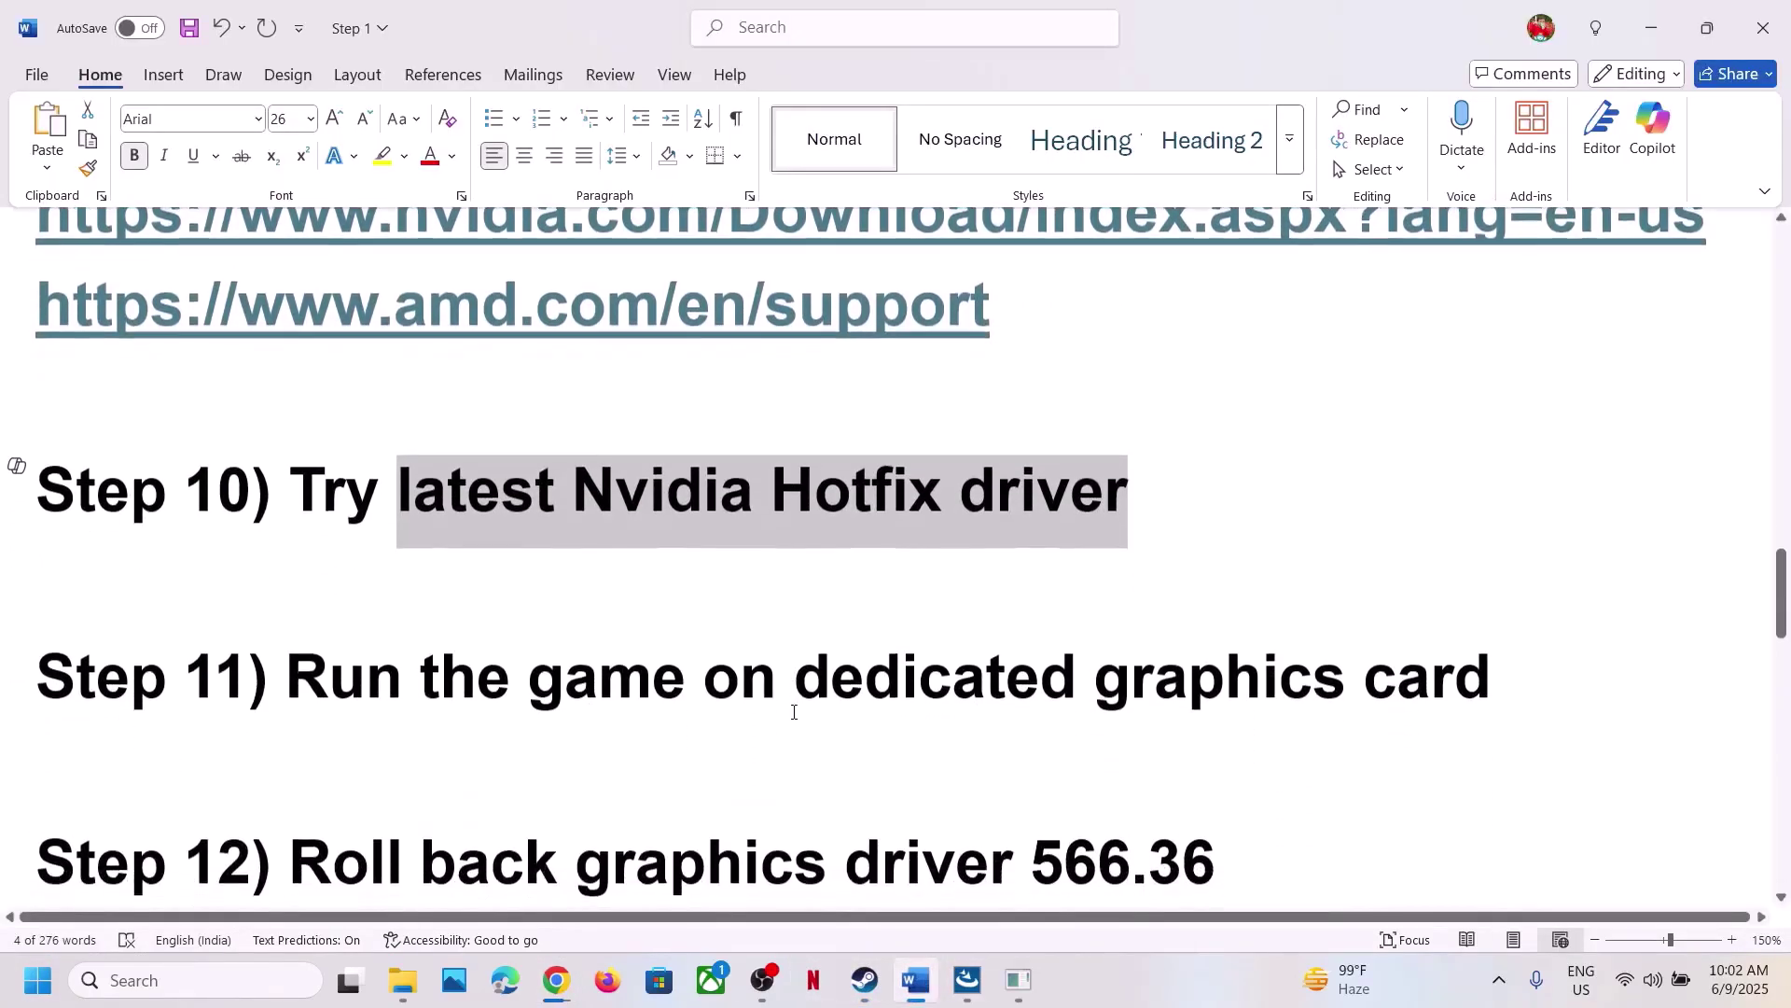
{"action": "double_click", "coordinate": [1128, 724], "text": "ctrl"}
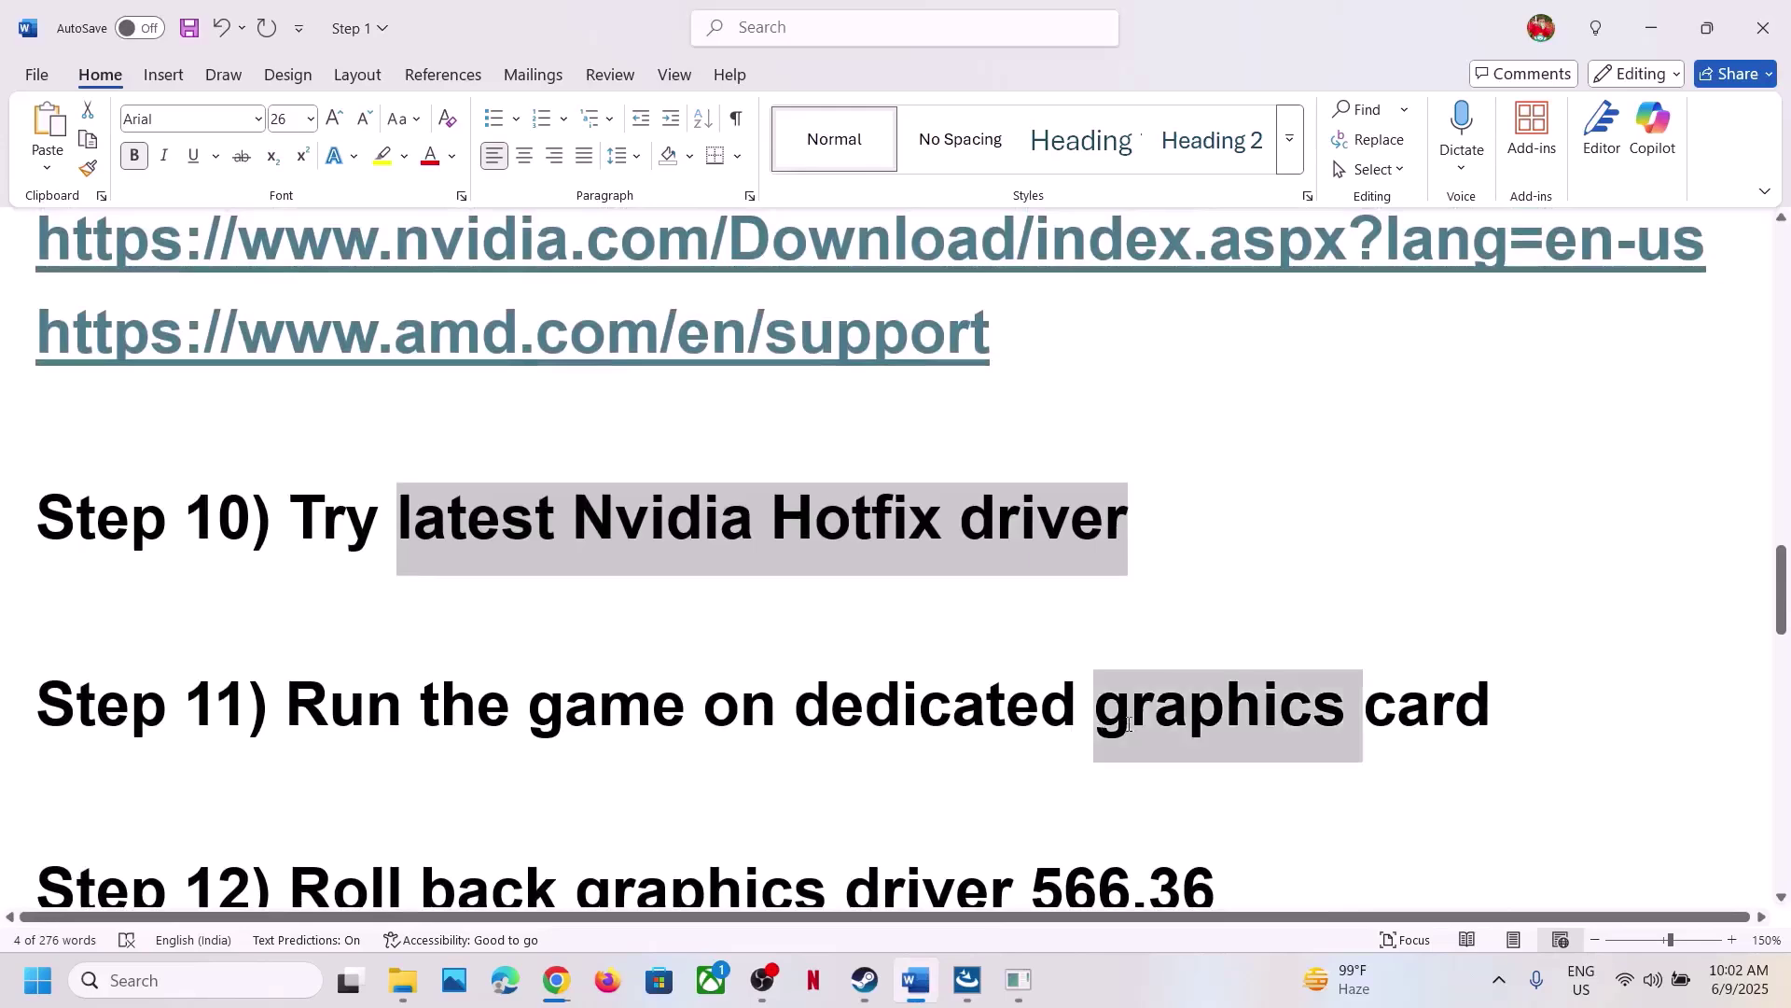
- Search Windows for "graphics" and open the Graphics settings page
{"action": "left_click", "coordinate": [164, 981]}
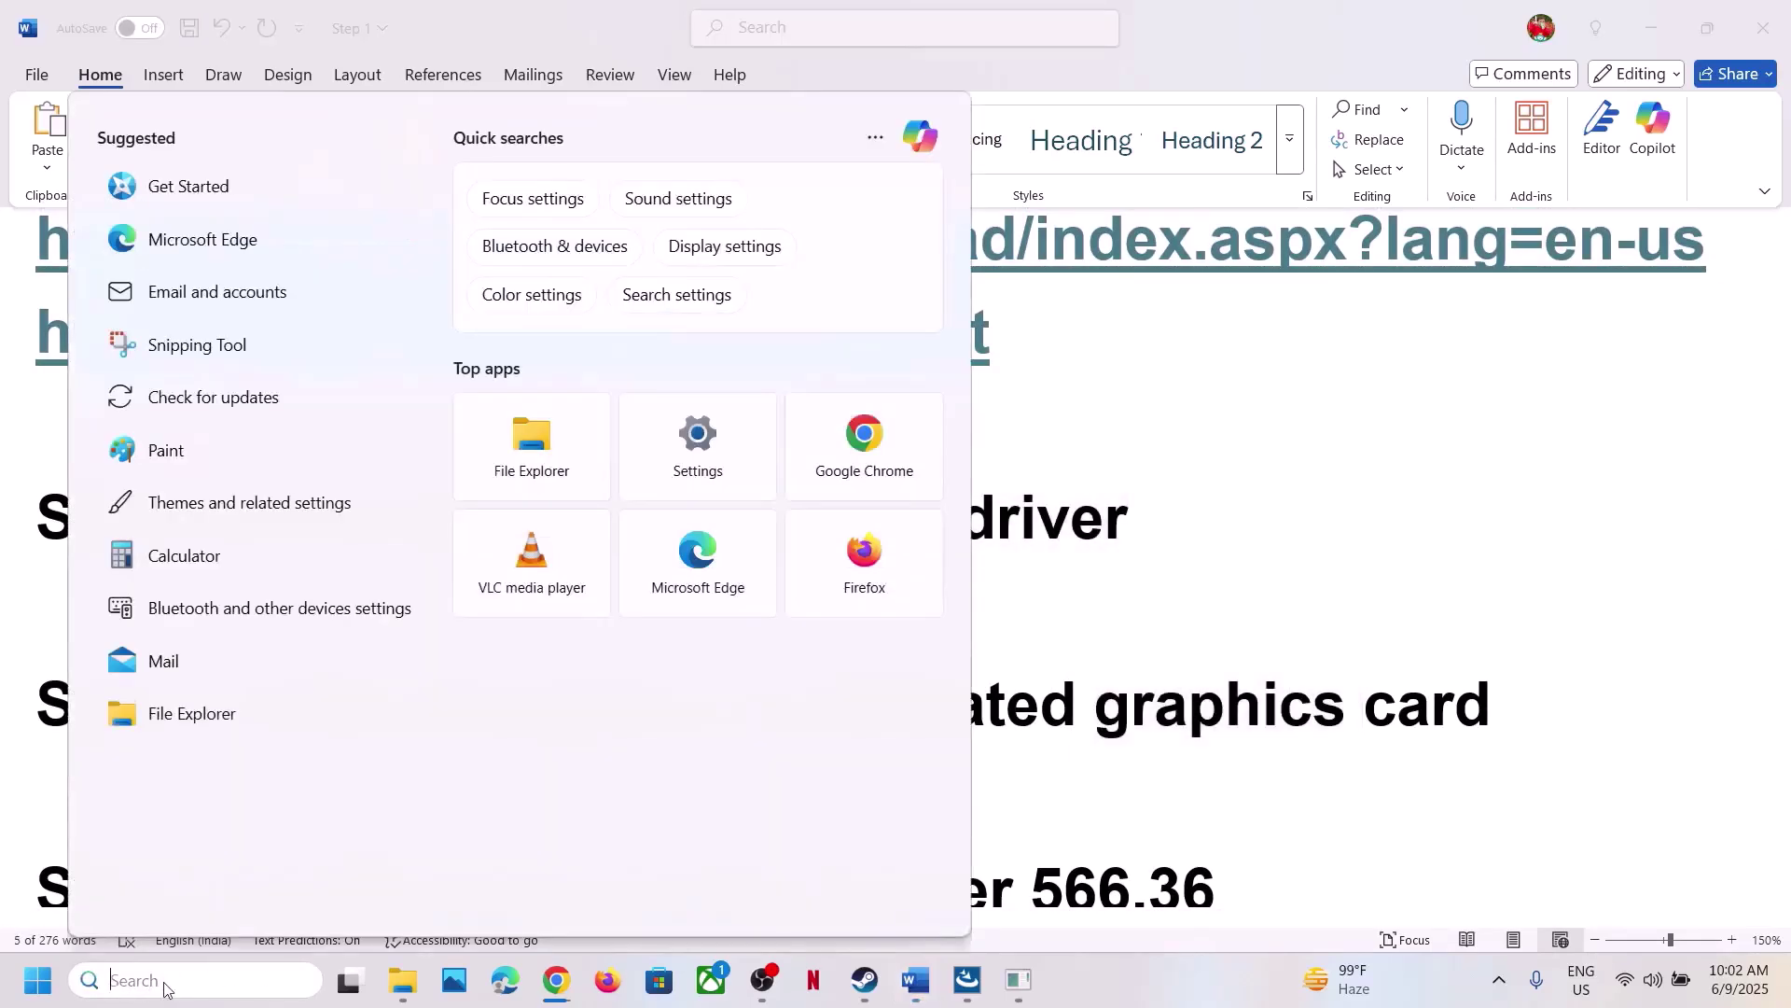
{"action": "type", "text": "latest Nvidia Hotfix driver"}
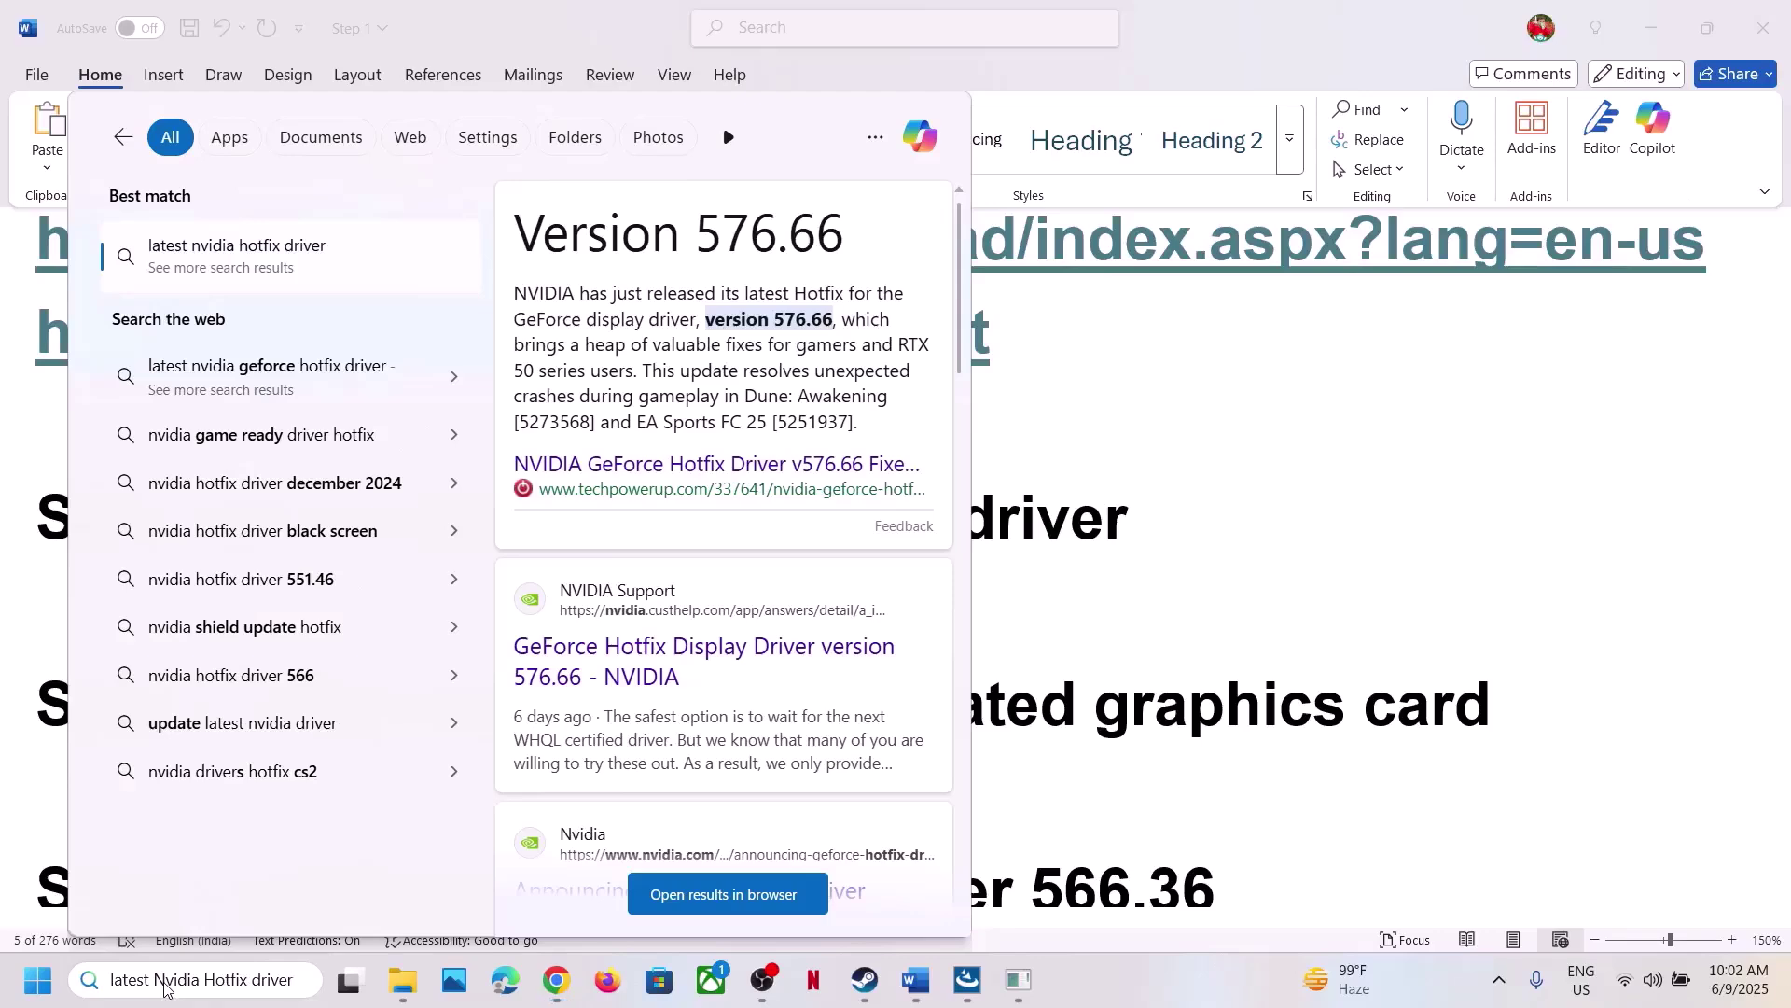
{"action": "left_click", "coordinate": [163, 980]}
{"action": "type", "text": "graphics"}
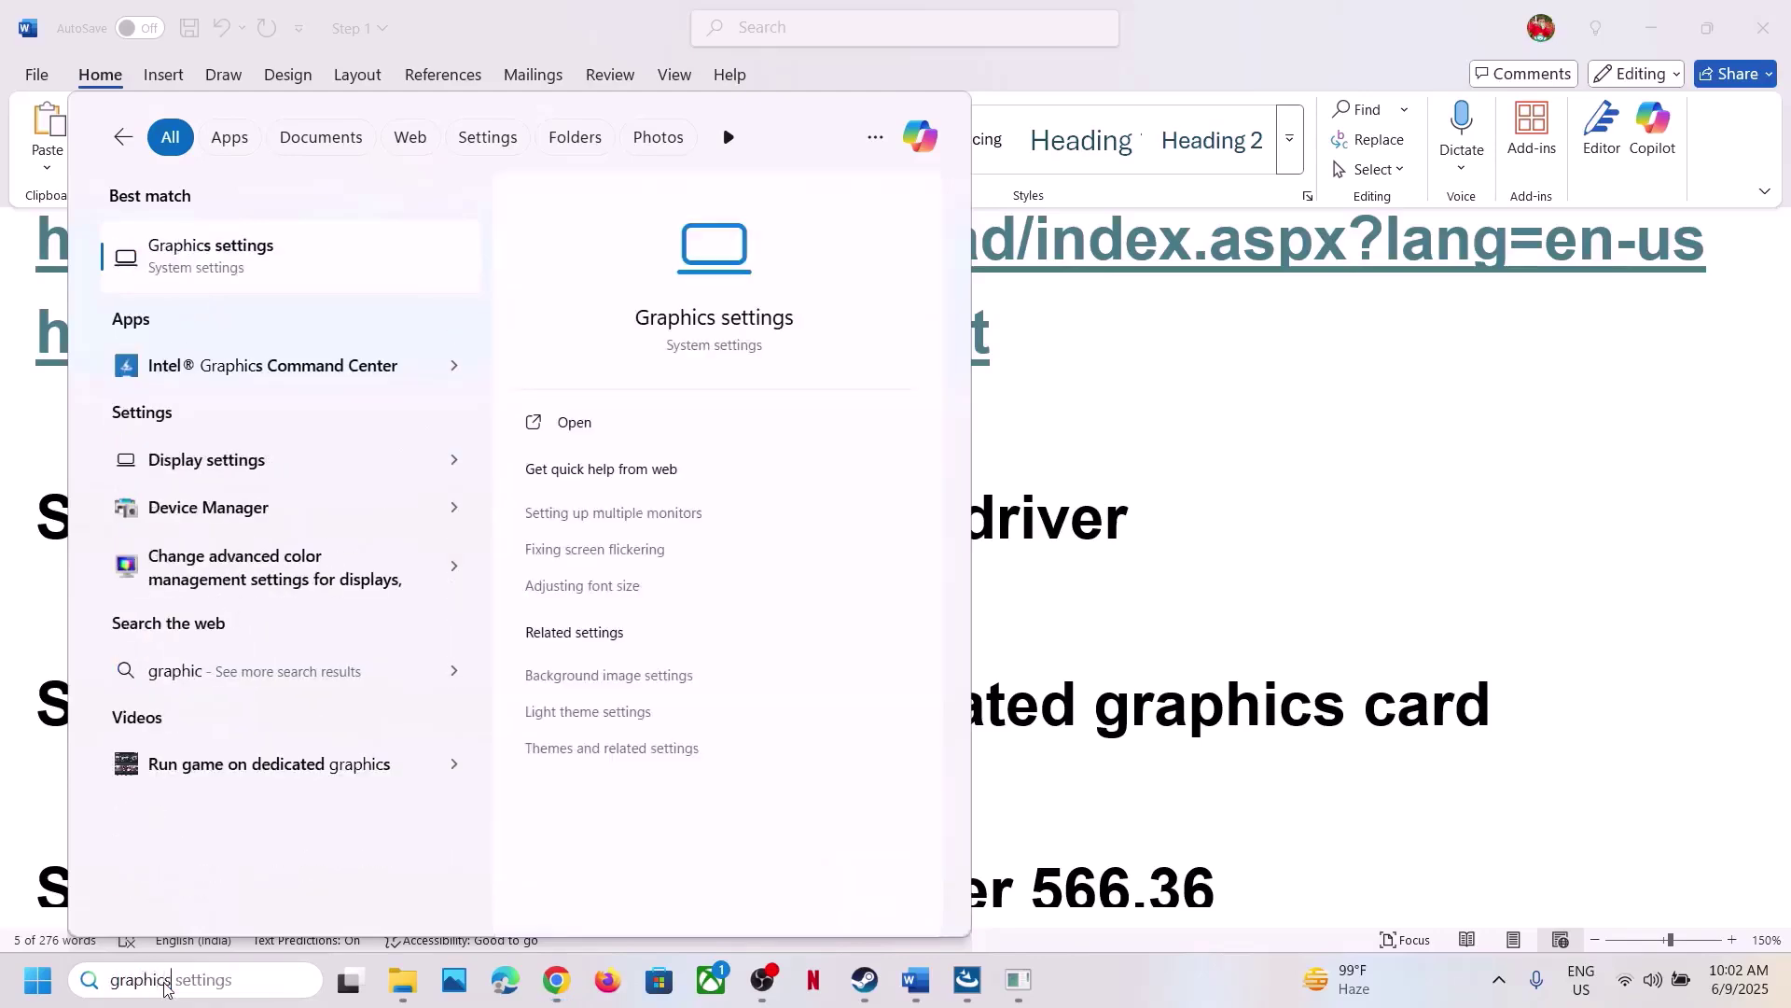
{"action": "key", "text": "Return"}
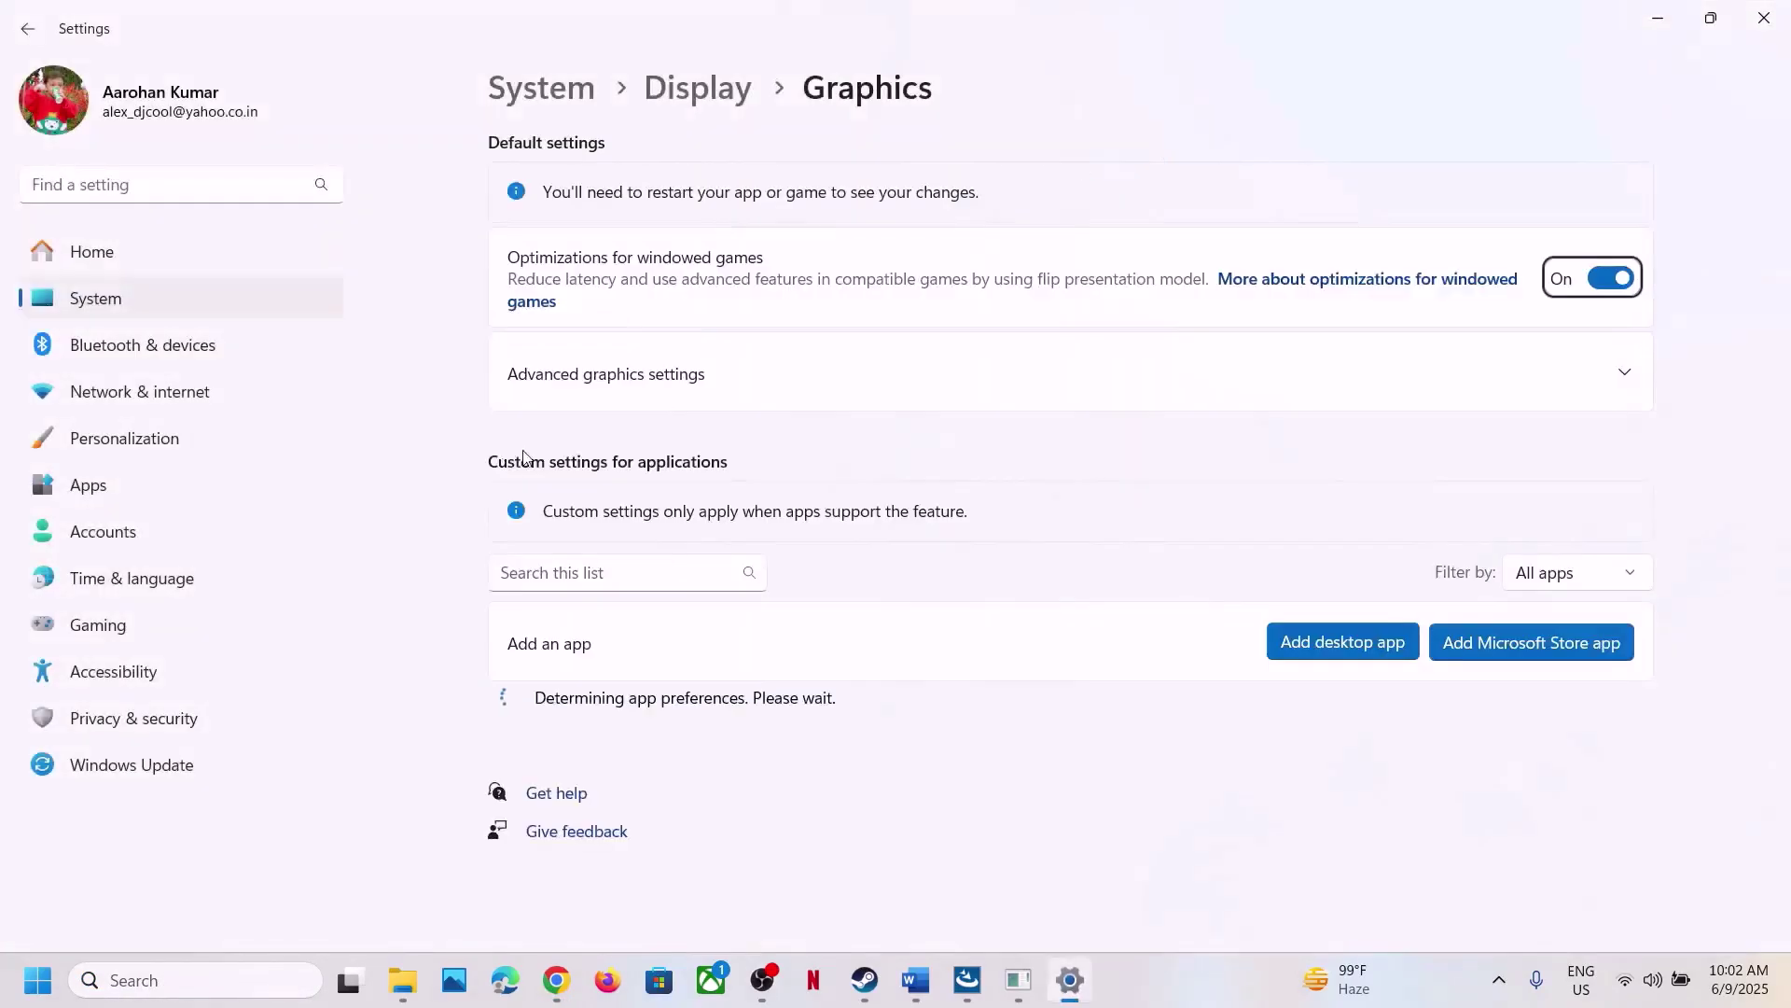
- Start adding a desktop app to the custom graphics settings and browse to C:\Program Files (x86)\Steam
{"action": "left_click", "coordinate": [1331, 646]}
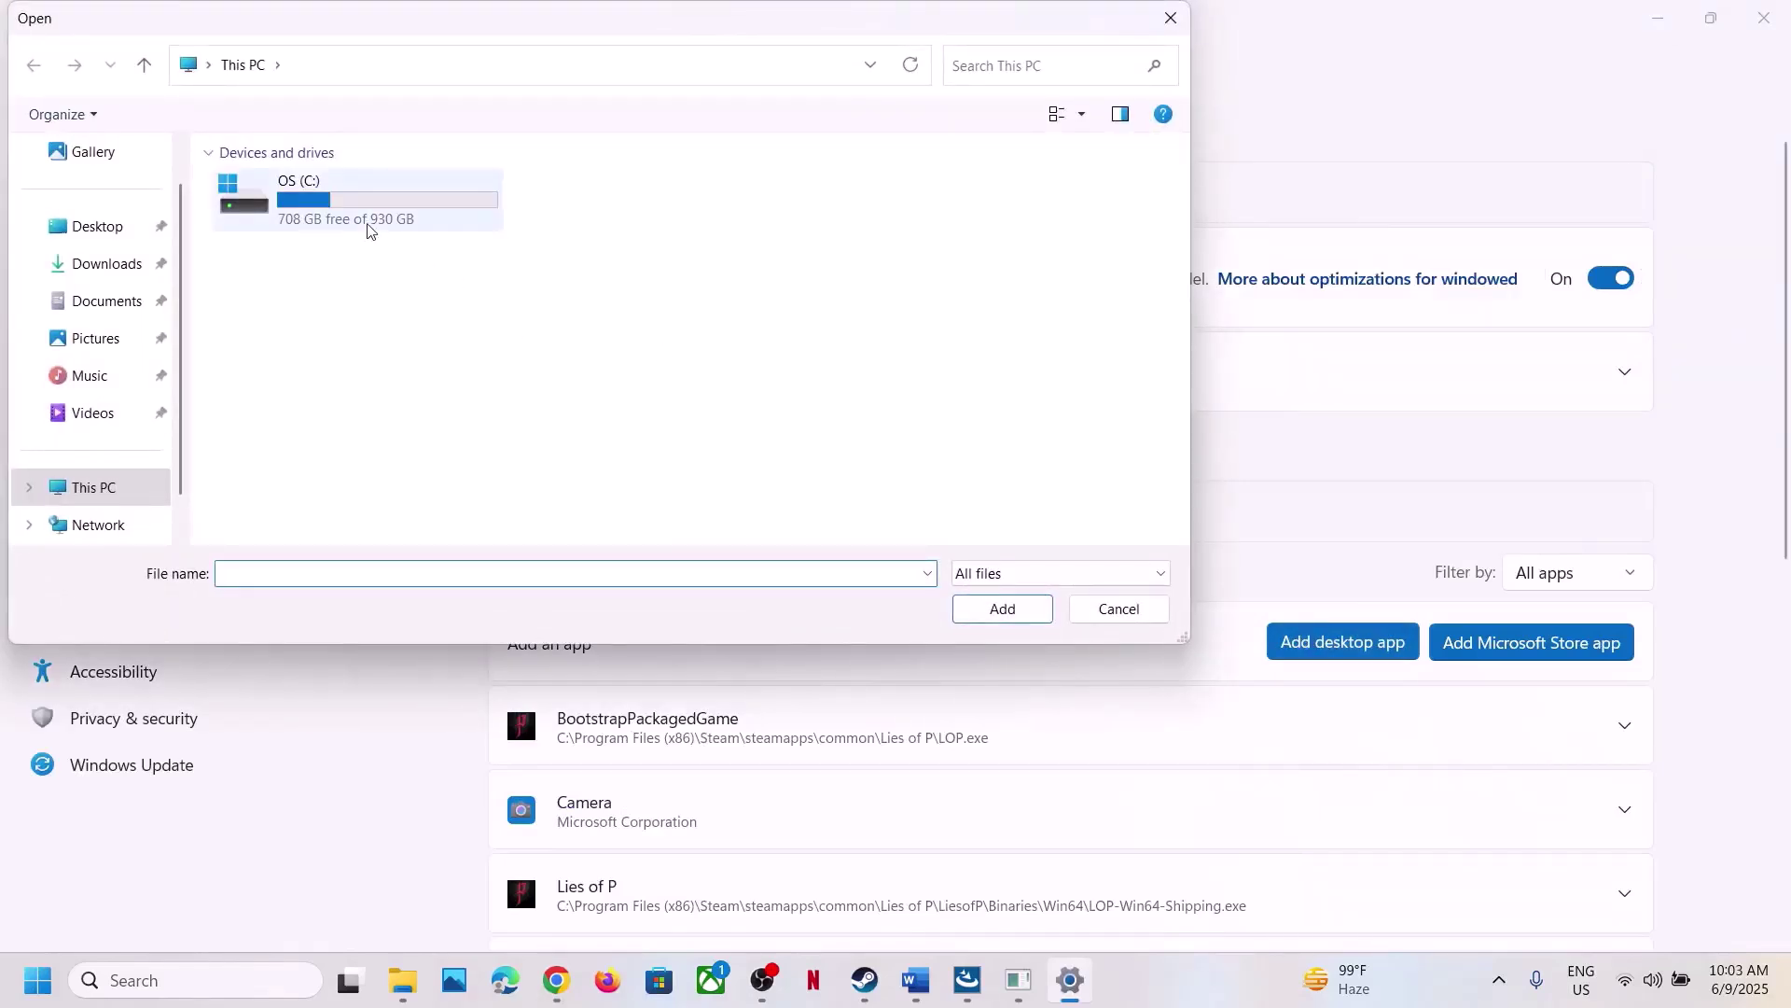
{"action": "double_click", "coordinate": [369, 227]}
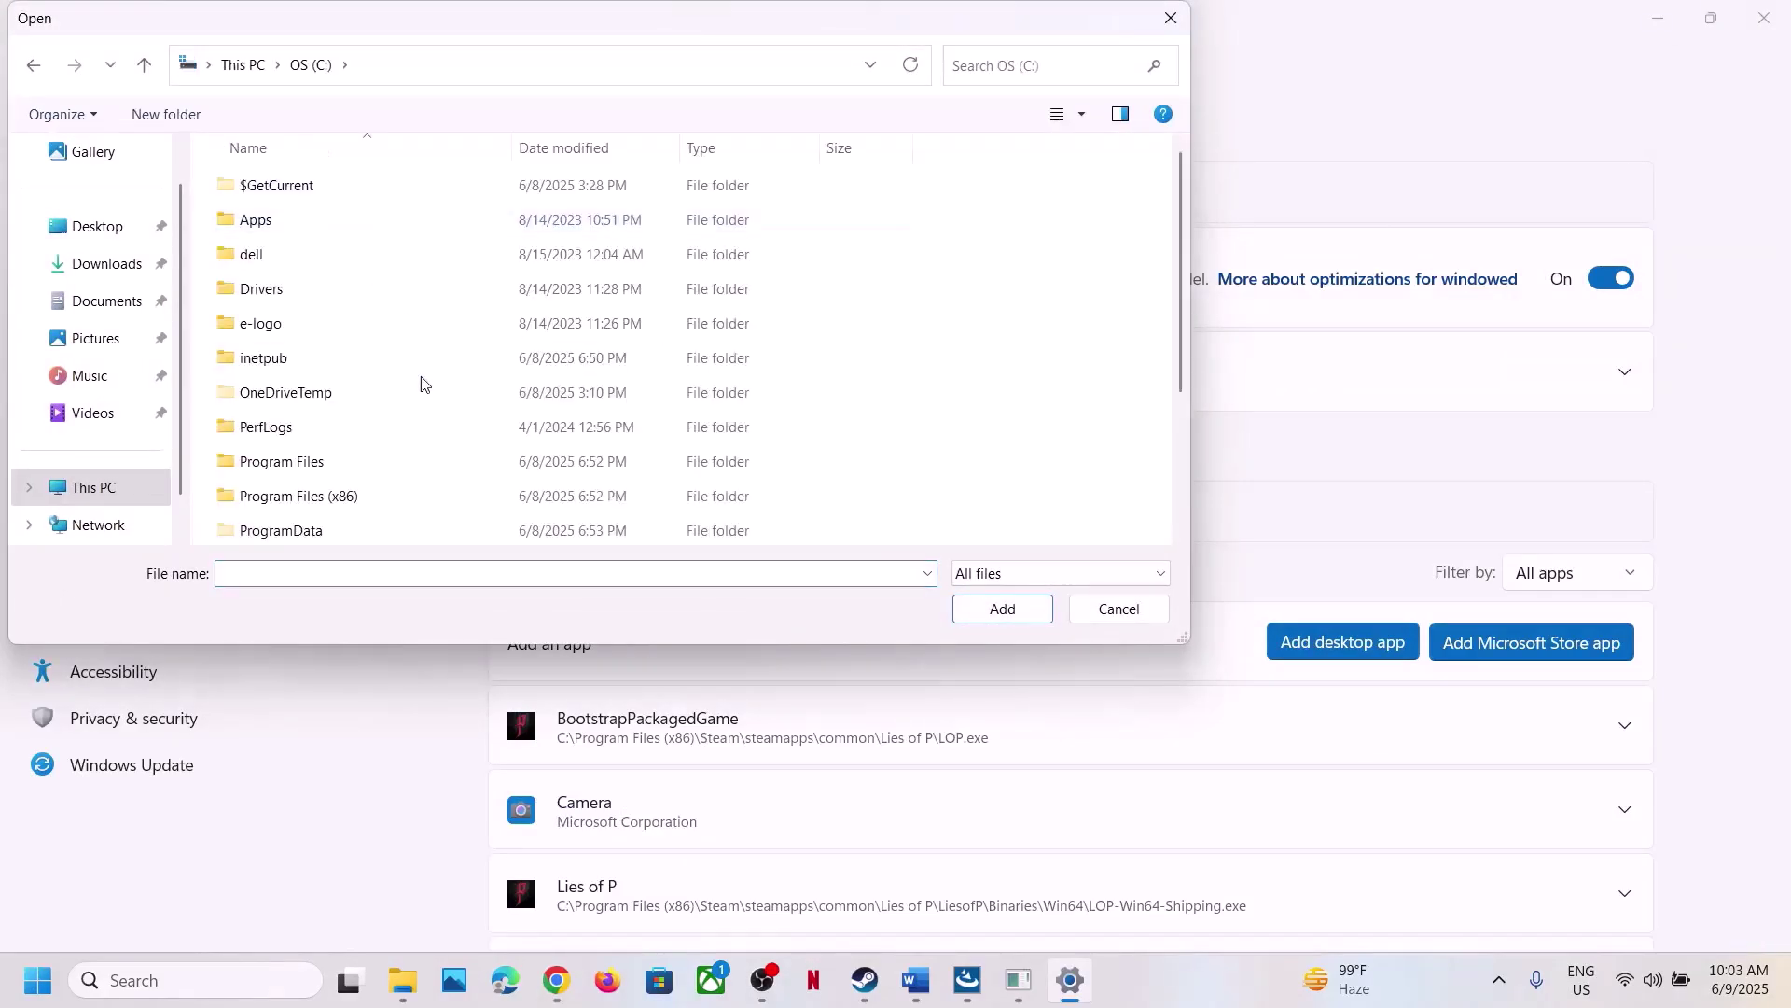
{"action": "scroll", "coordinate": [422, 382], "scroll_direction": "down", "scroll_amount": 2}
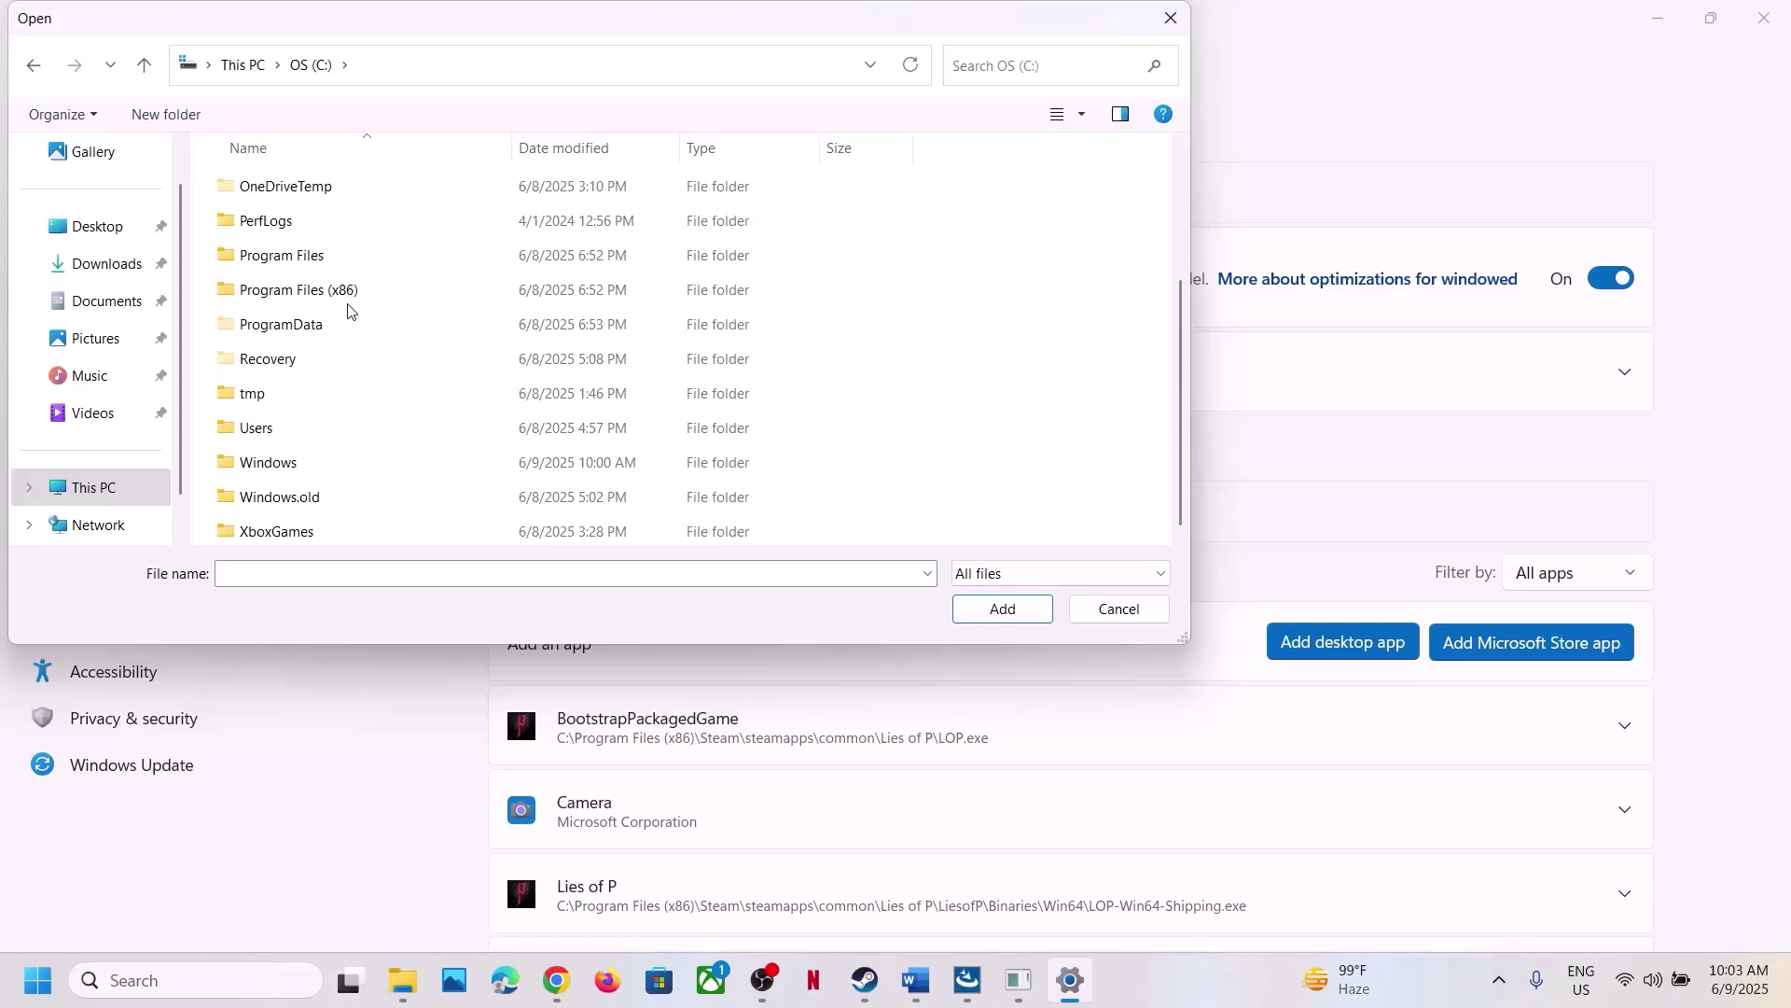
{"action": "double_click", "coordinate": [323, 290]}
{"action": "scroll", "coordinate": [323, 292], "scroll_direction": "down", "scroll_amount": 5}
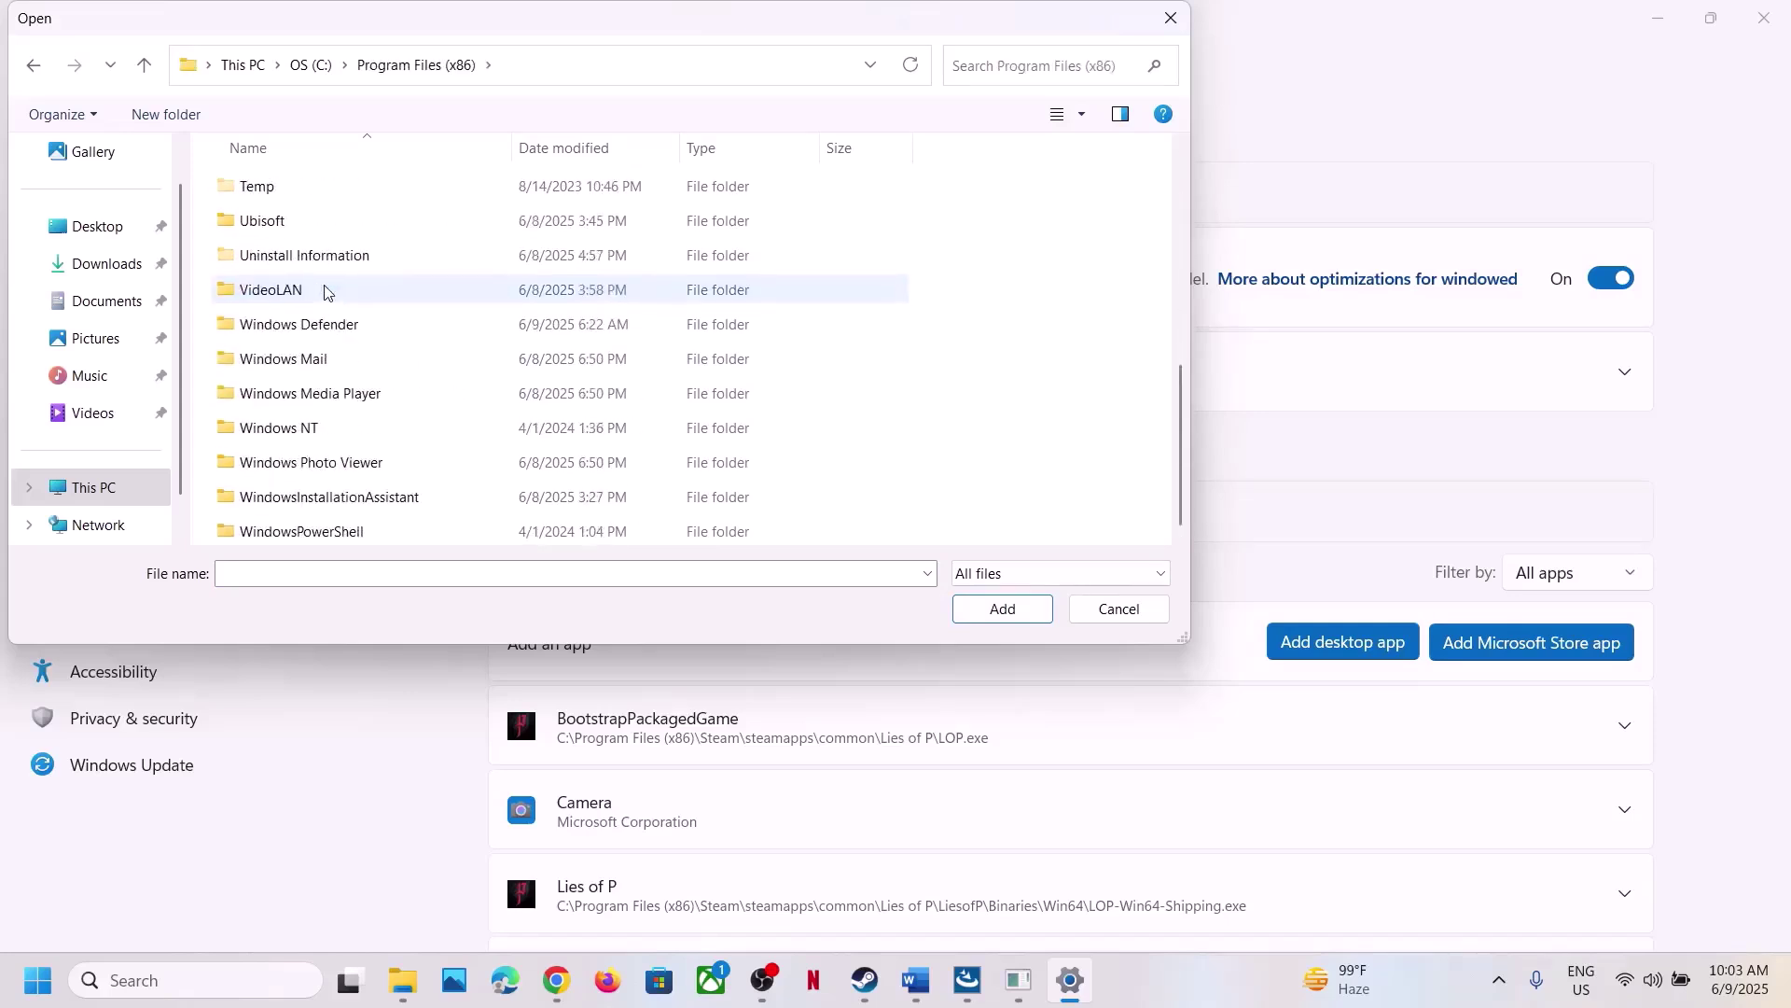
{"action": "scroll", "coordinate": [322, 288], "scroll_direction": "up", "scroll_amount": 3}
{"action": "scroll", "coordinate": [284, 354], "scroll_direction": "down", "scroll_amount": 3}
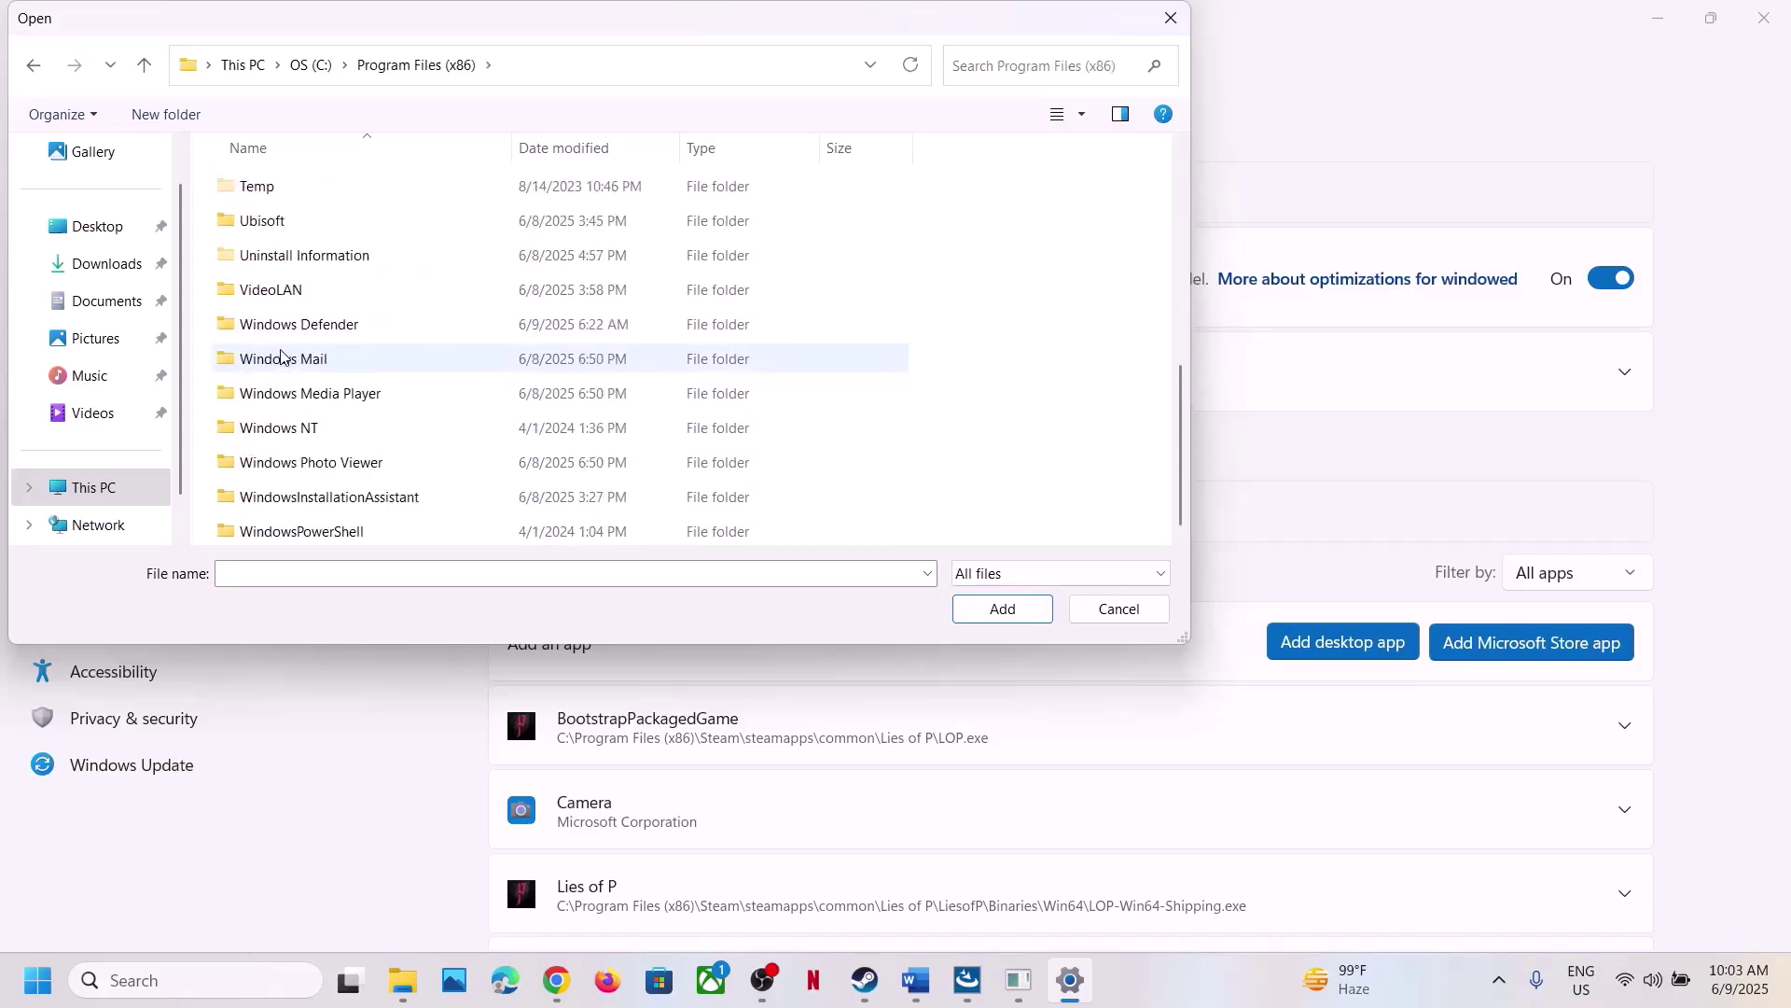
{"action": "scroll", "coordinate": [281, 356], "scroll_direction": "up", "scroll_amount": 2}
{"action": "double_click", "coordinate": [288, 356]}
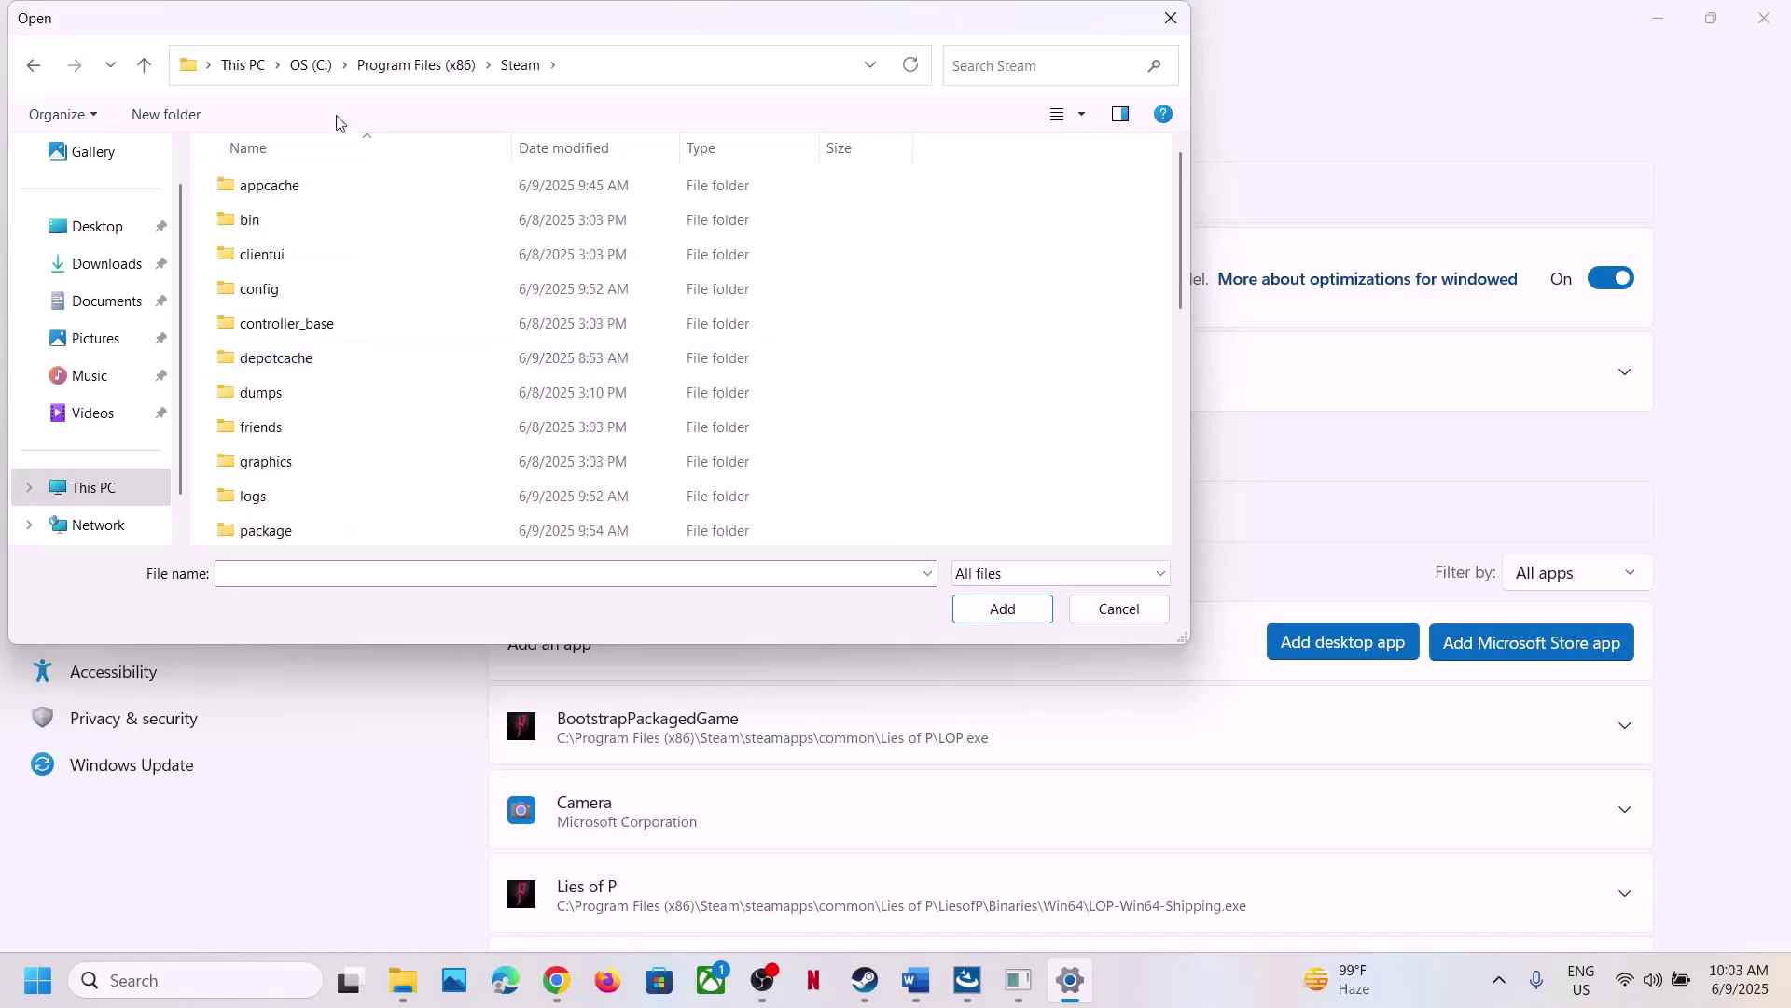
- Open the Lies of P game folder inside steamapps\common
{"action": "scroll", "coordinate": [312, 340], "scroll_direction": "down", "scroll_amount": 2}
{"action": "scroll", "coordinate": [292, 432], "scroll_direction": "down", "scroll_amount": 1}
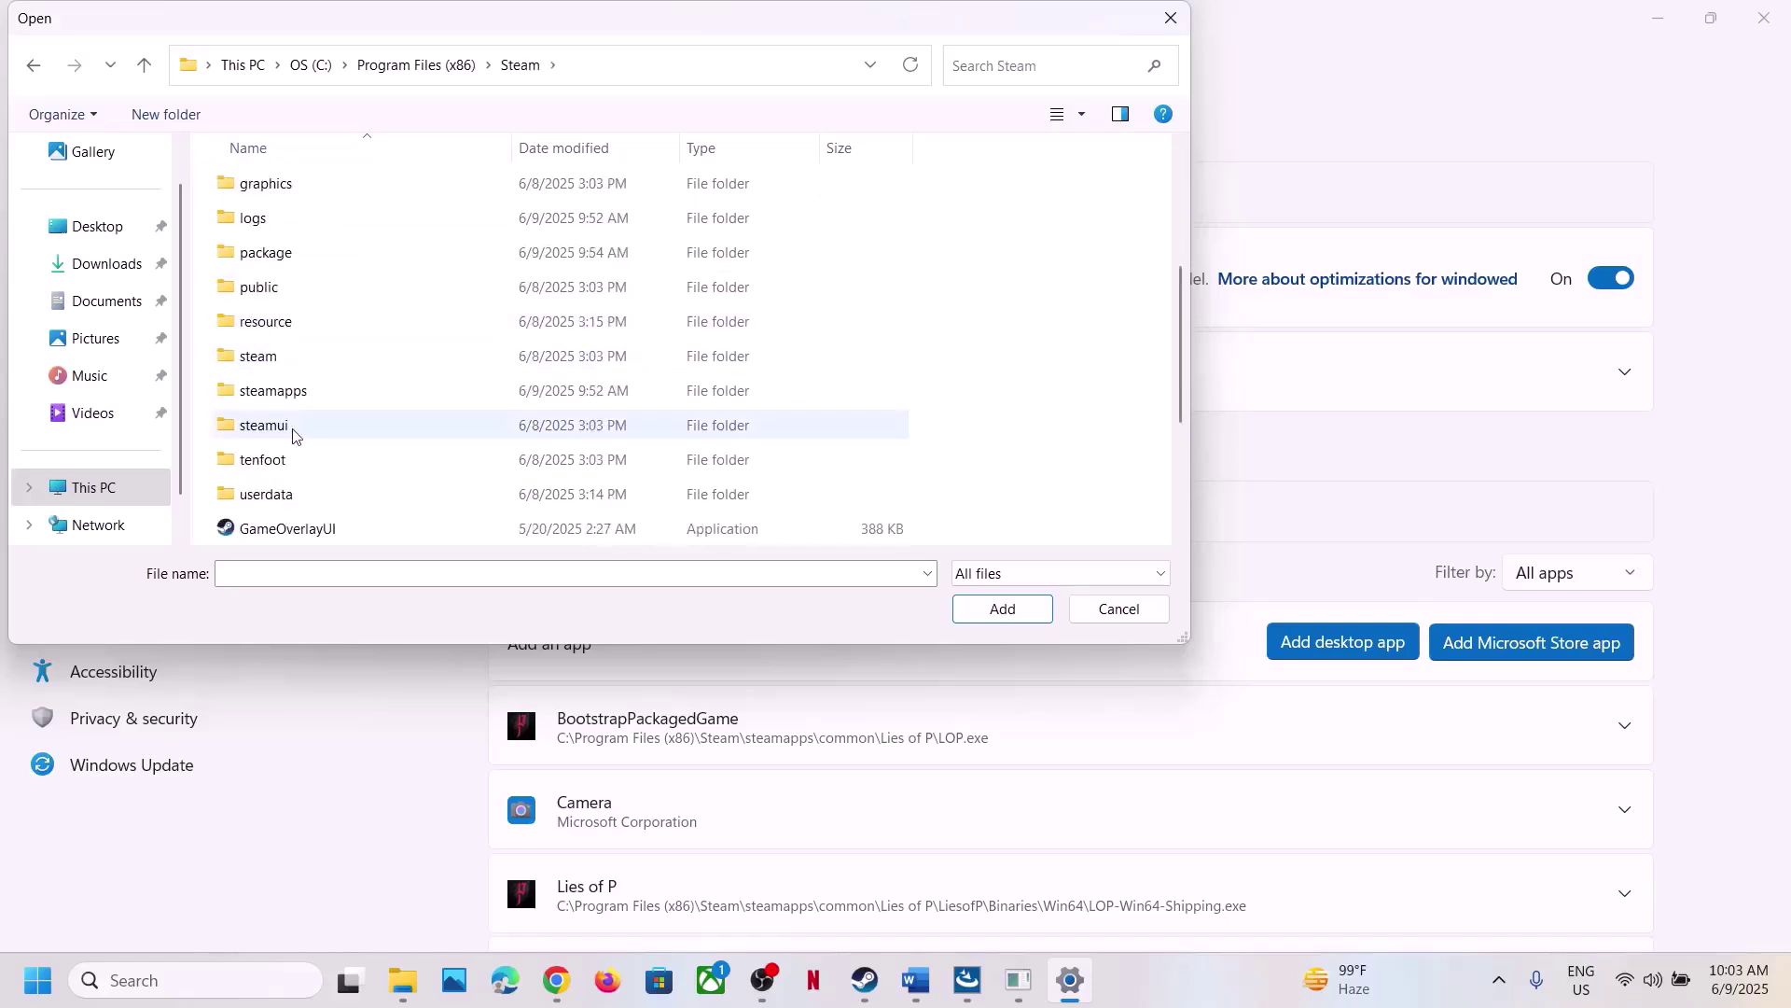
{"action": "double_click", "coordinate": [285, 401]}
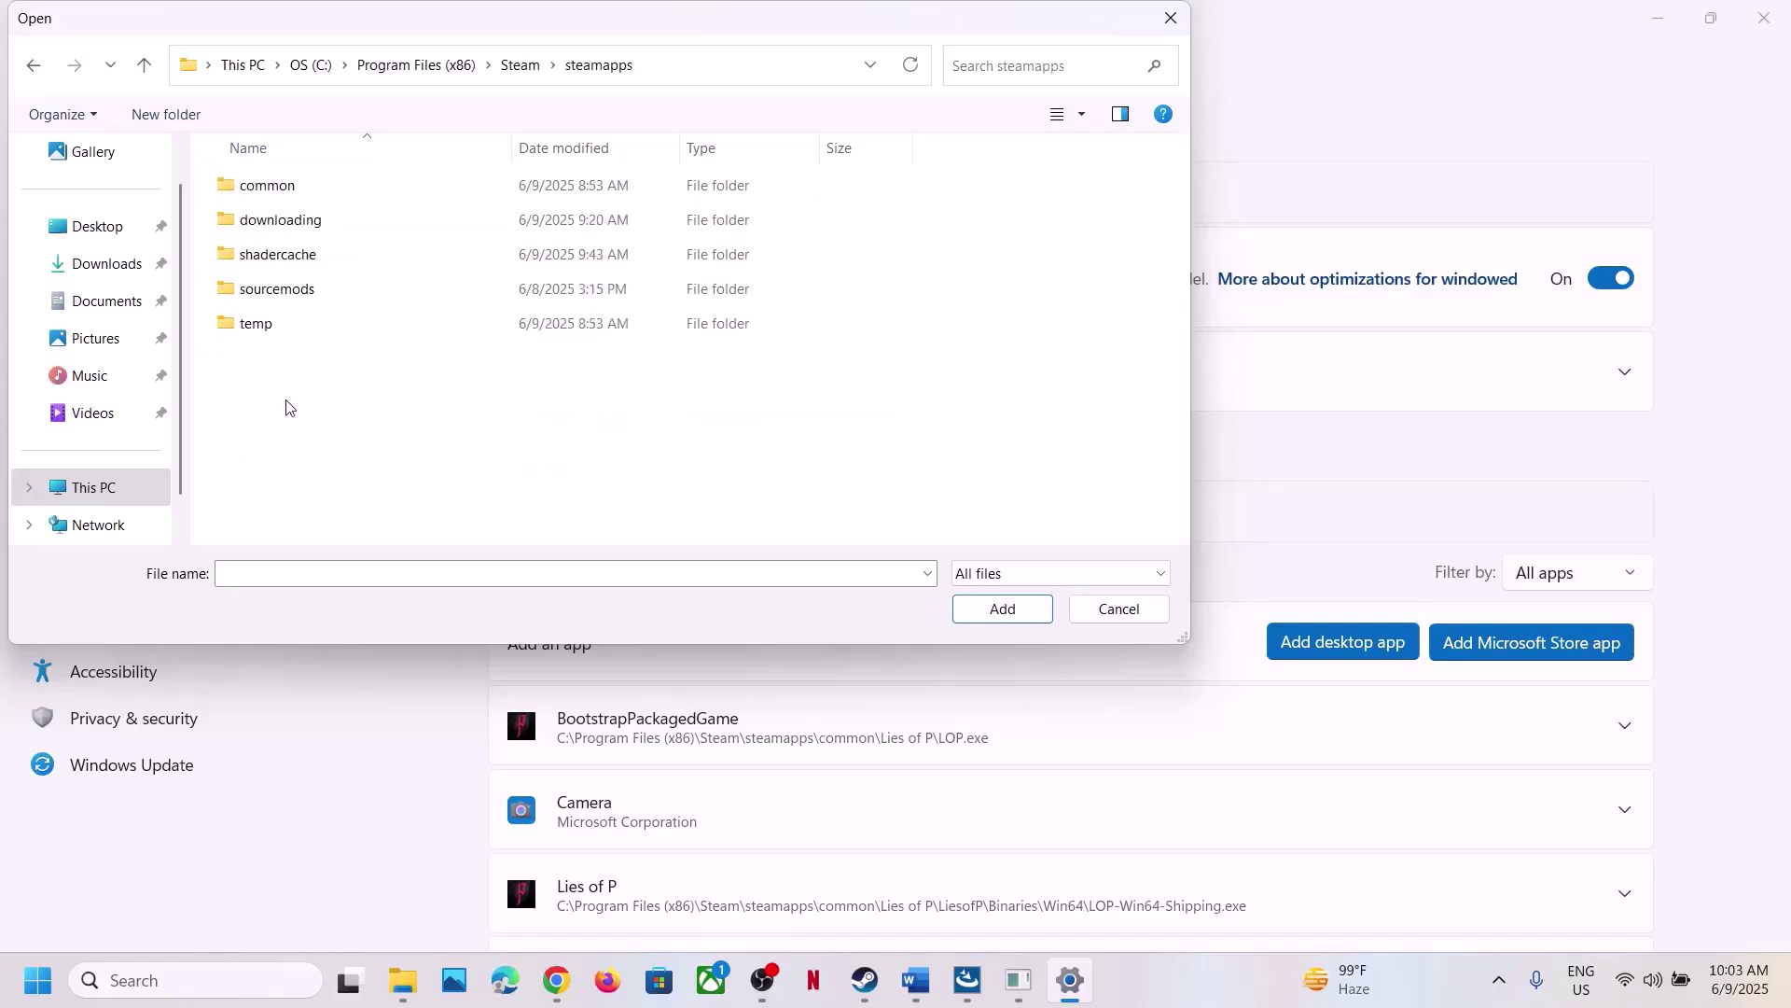
{"action": "double_click", "coordinate": [257, 182]}
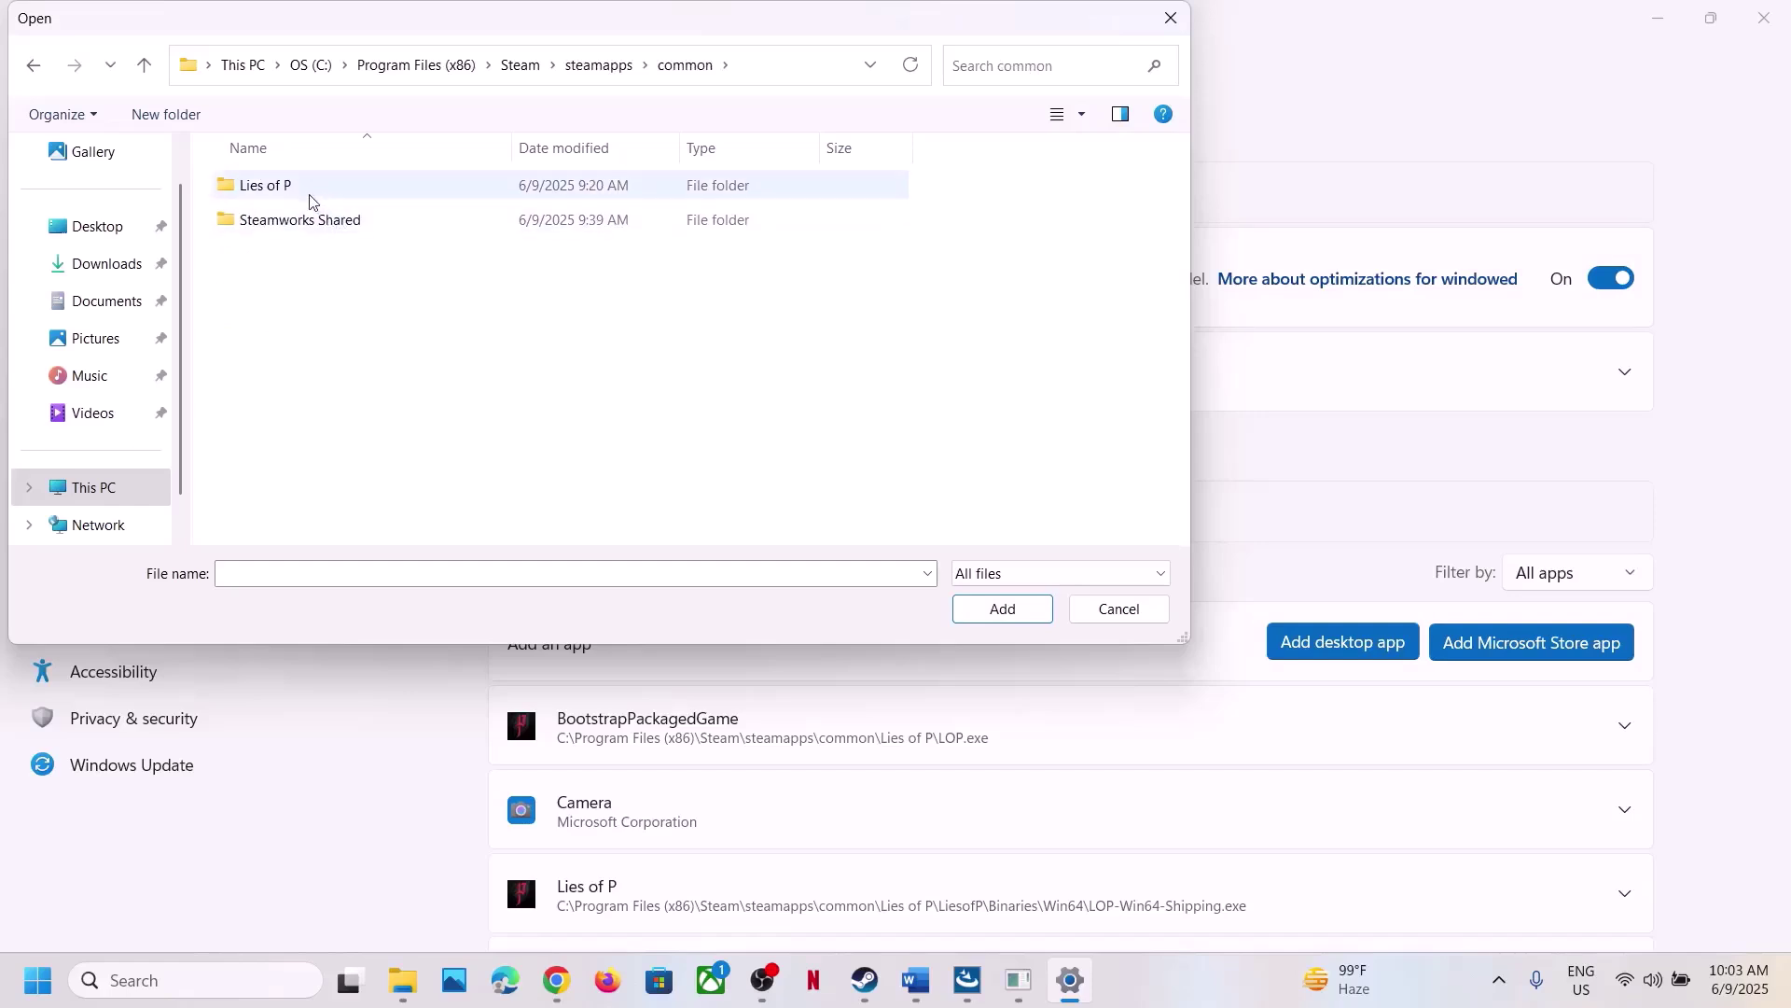
{"action": "left_click", "coordinate": [307, 196]}
{"action": "double_click", "coordinate": [307, 196]}
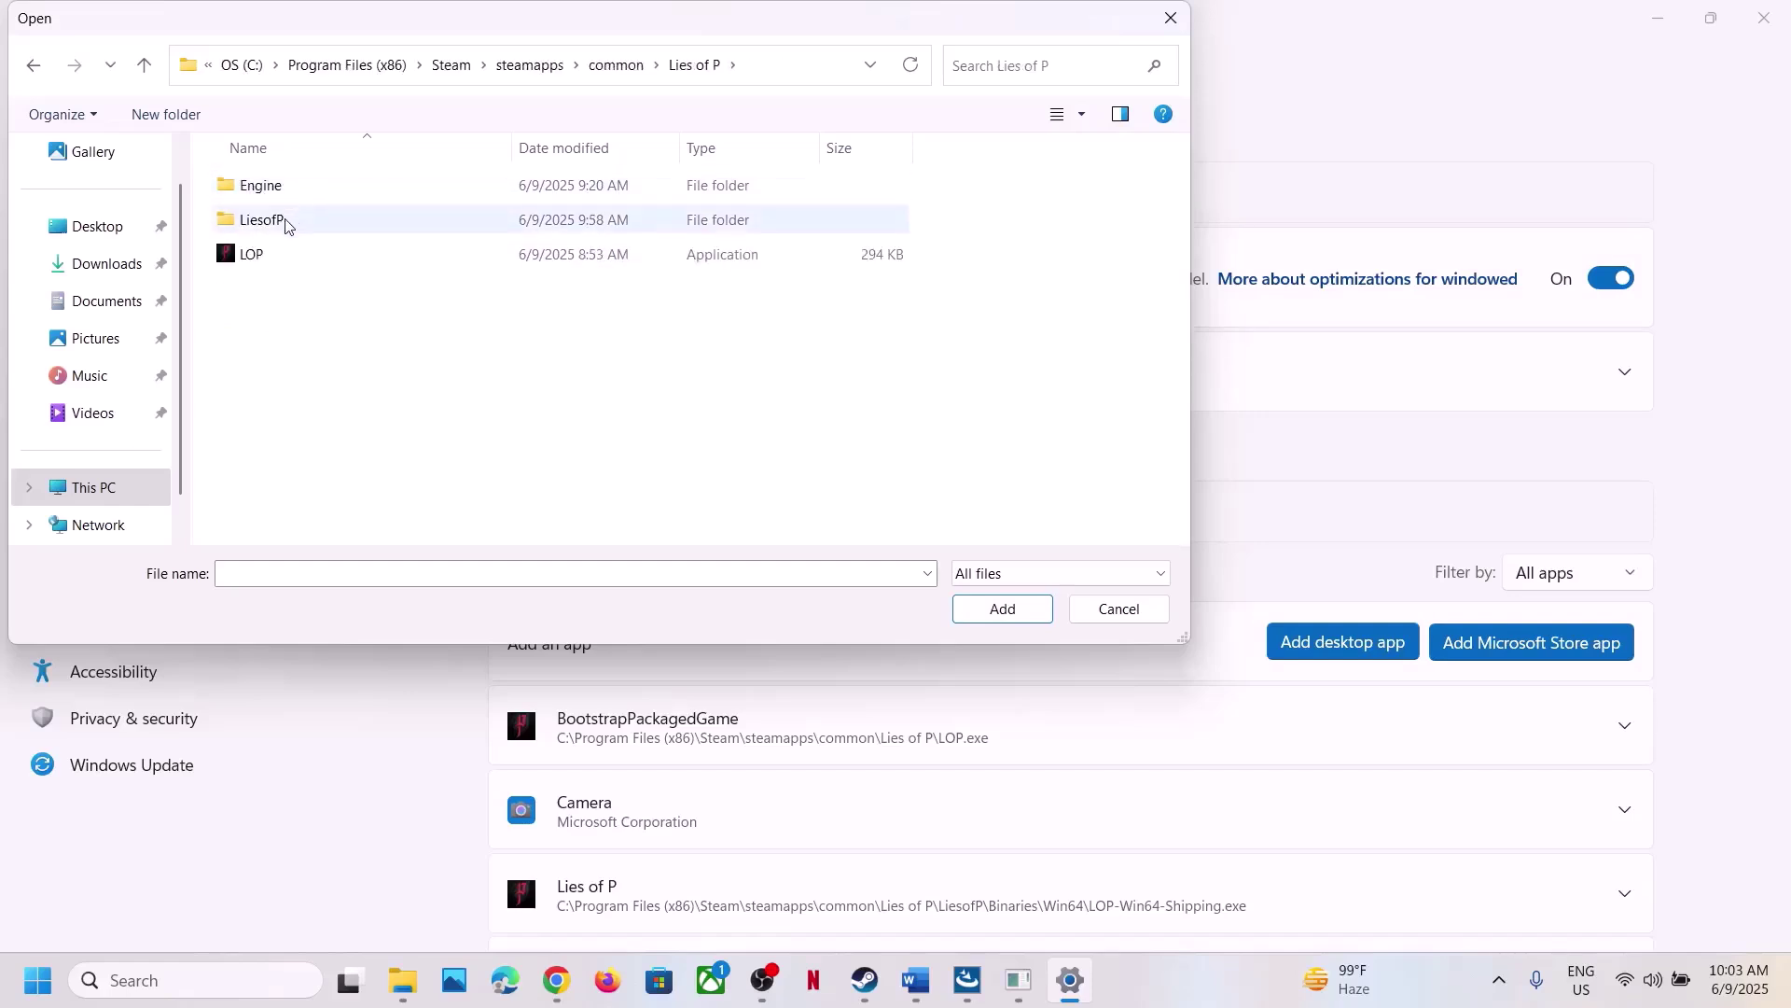
- Choose LOP-Win64-Shipping from LiesofP\Binaries\Win64 and add it to the custom graphics app list
{"action": "double_click", "coordinate": [285, 224]}
{"action": "left_click", "coordinate": [280, 202]}
{"action": "double_click", "coordinate": [280, 203]}
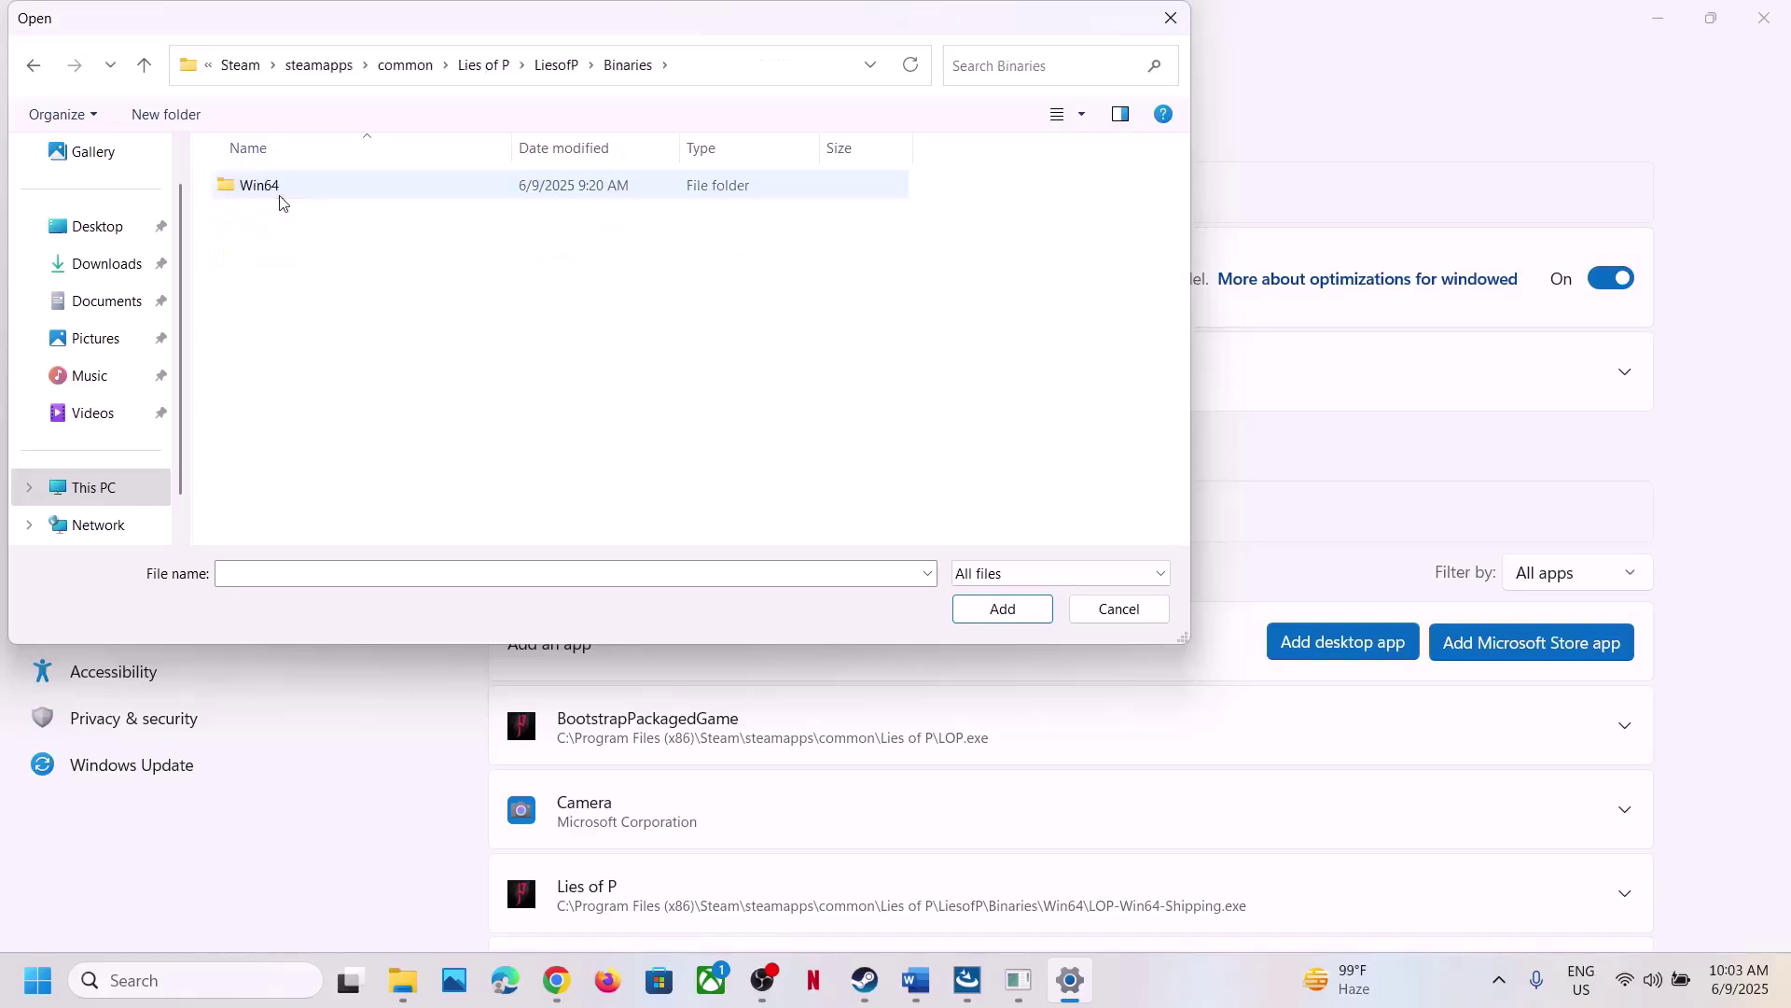
{"action": "left_click", "coordinate": [304, 185]}
{"action": "double_click", "coordinate": [308, 186]}
{"action": "left_click", "coordinate": [374, 196]}
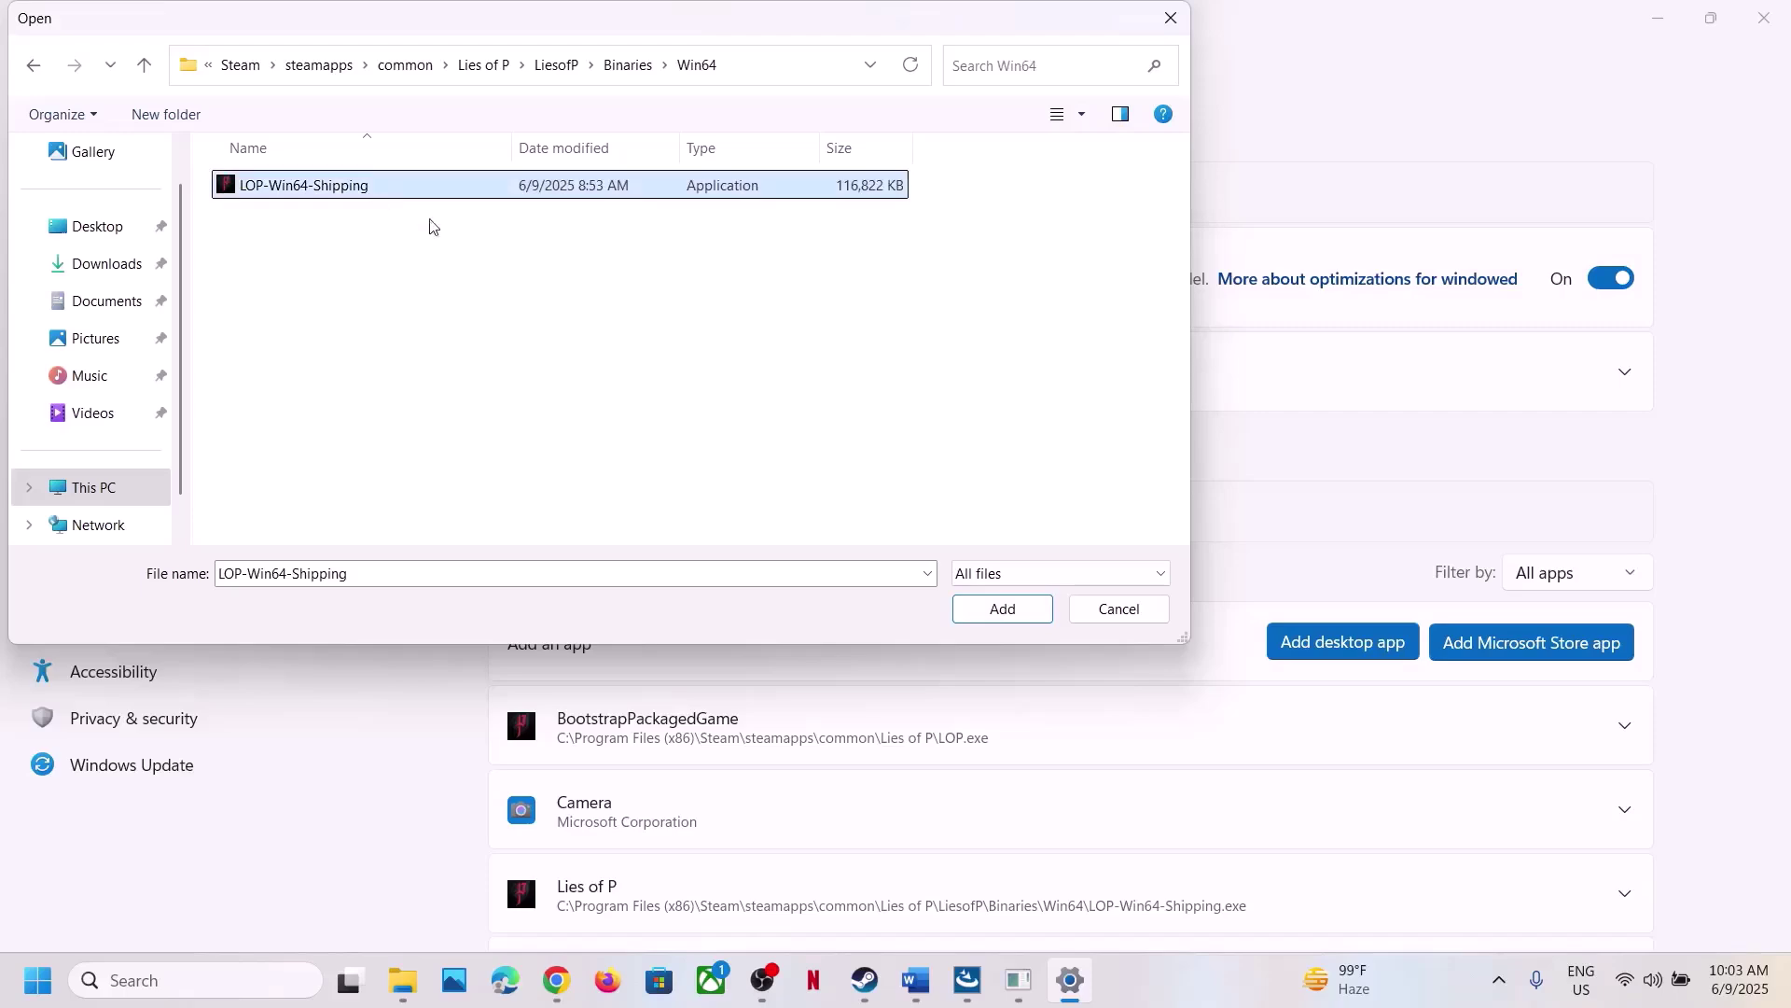
{"action": "left_click", "coordinate": [999, 607]}
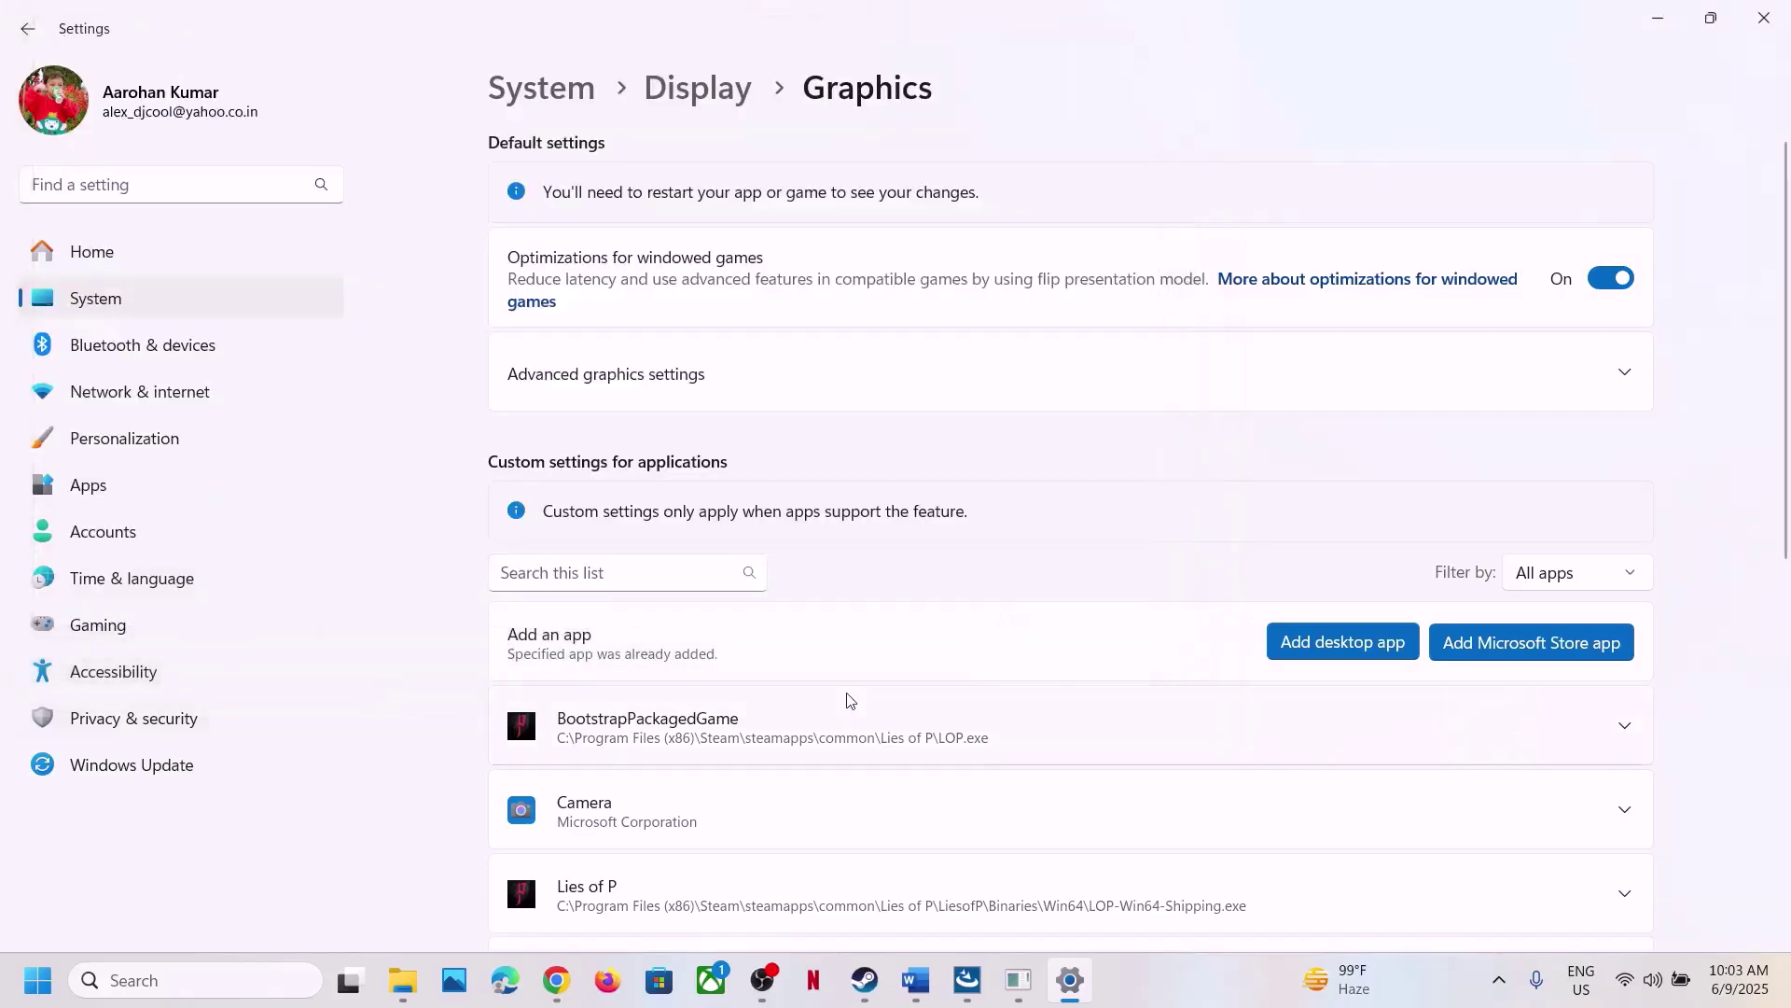
- Set the Lies of P GPU preference to High Performance (NVIDIA GeForce RTX 3050 Laptop GPU) and close Settings
{"action": "scroll", "coordinate": [849, 699], "scroll_direction": "down", "scroll_amount": 4}
{"action": "scroll", "coordinate": [845, 699], "scroll_direction": "down", "scroll_amount": 2}
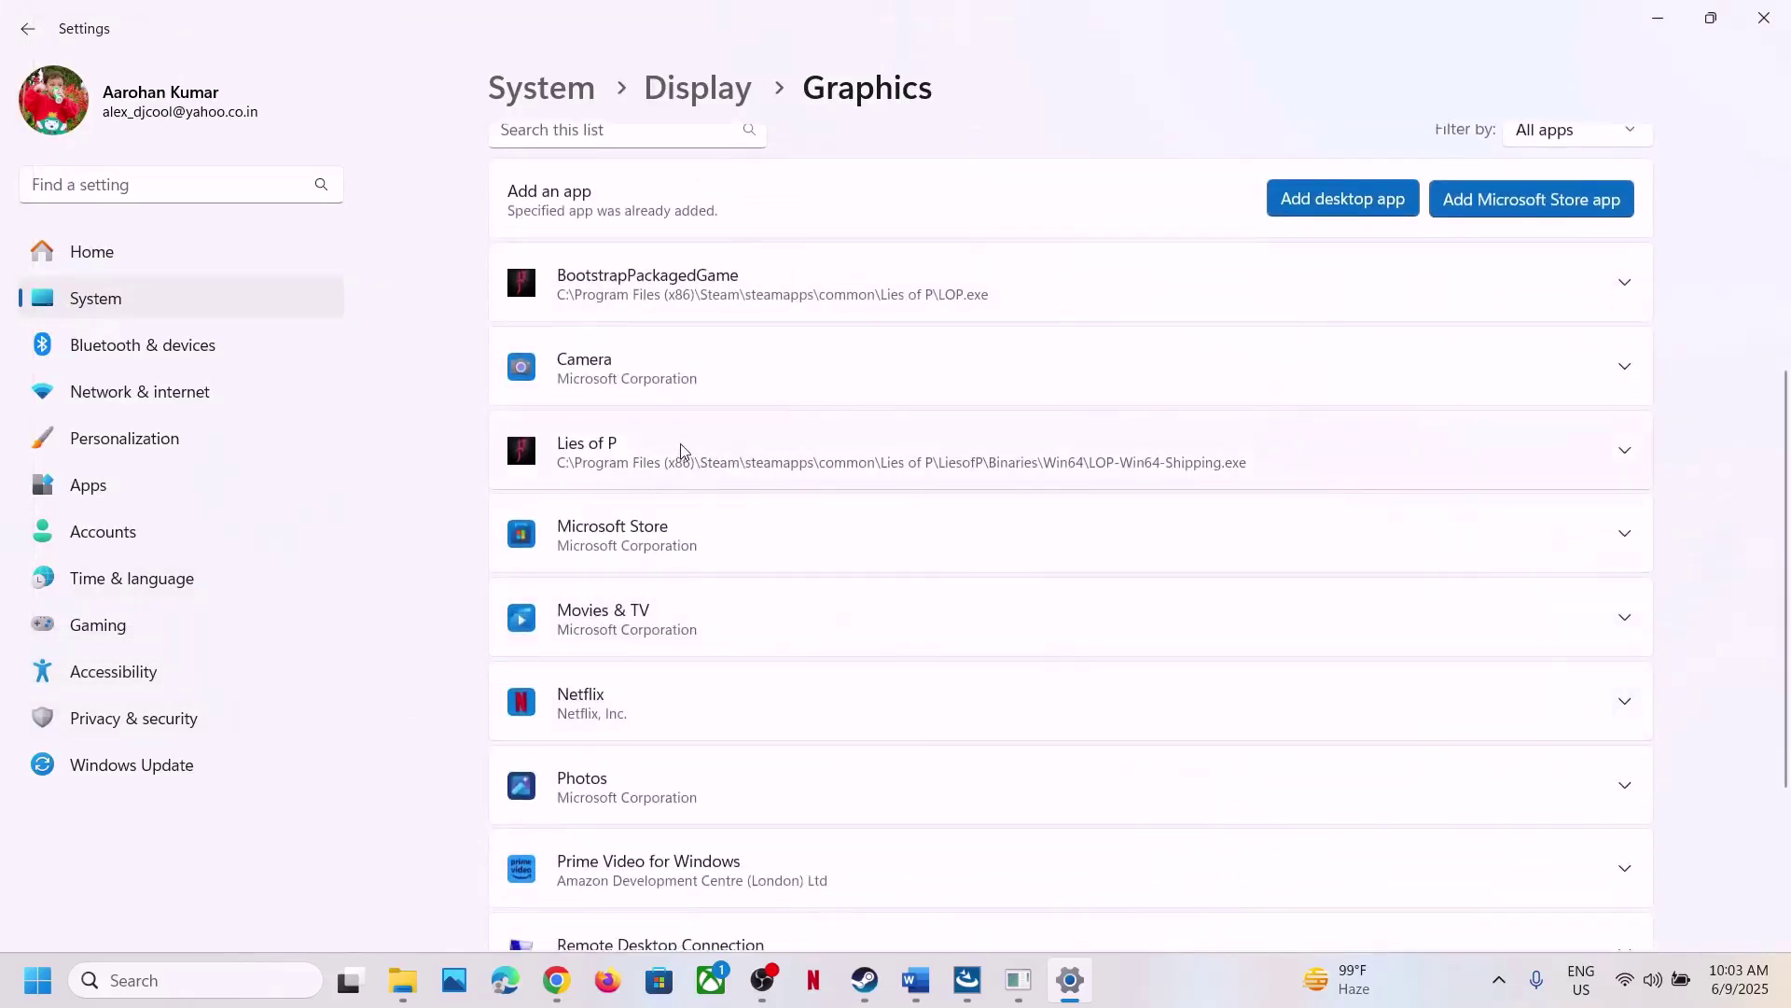
{"action": "left_click", "coordinate": [681, 451]}
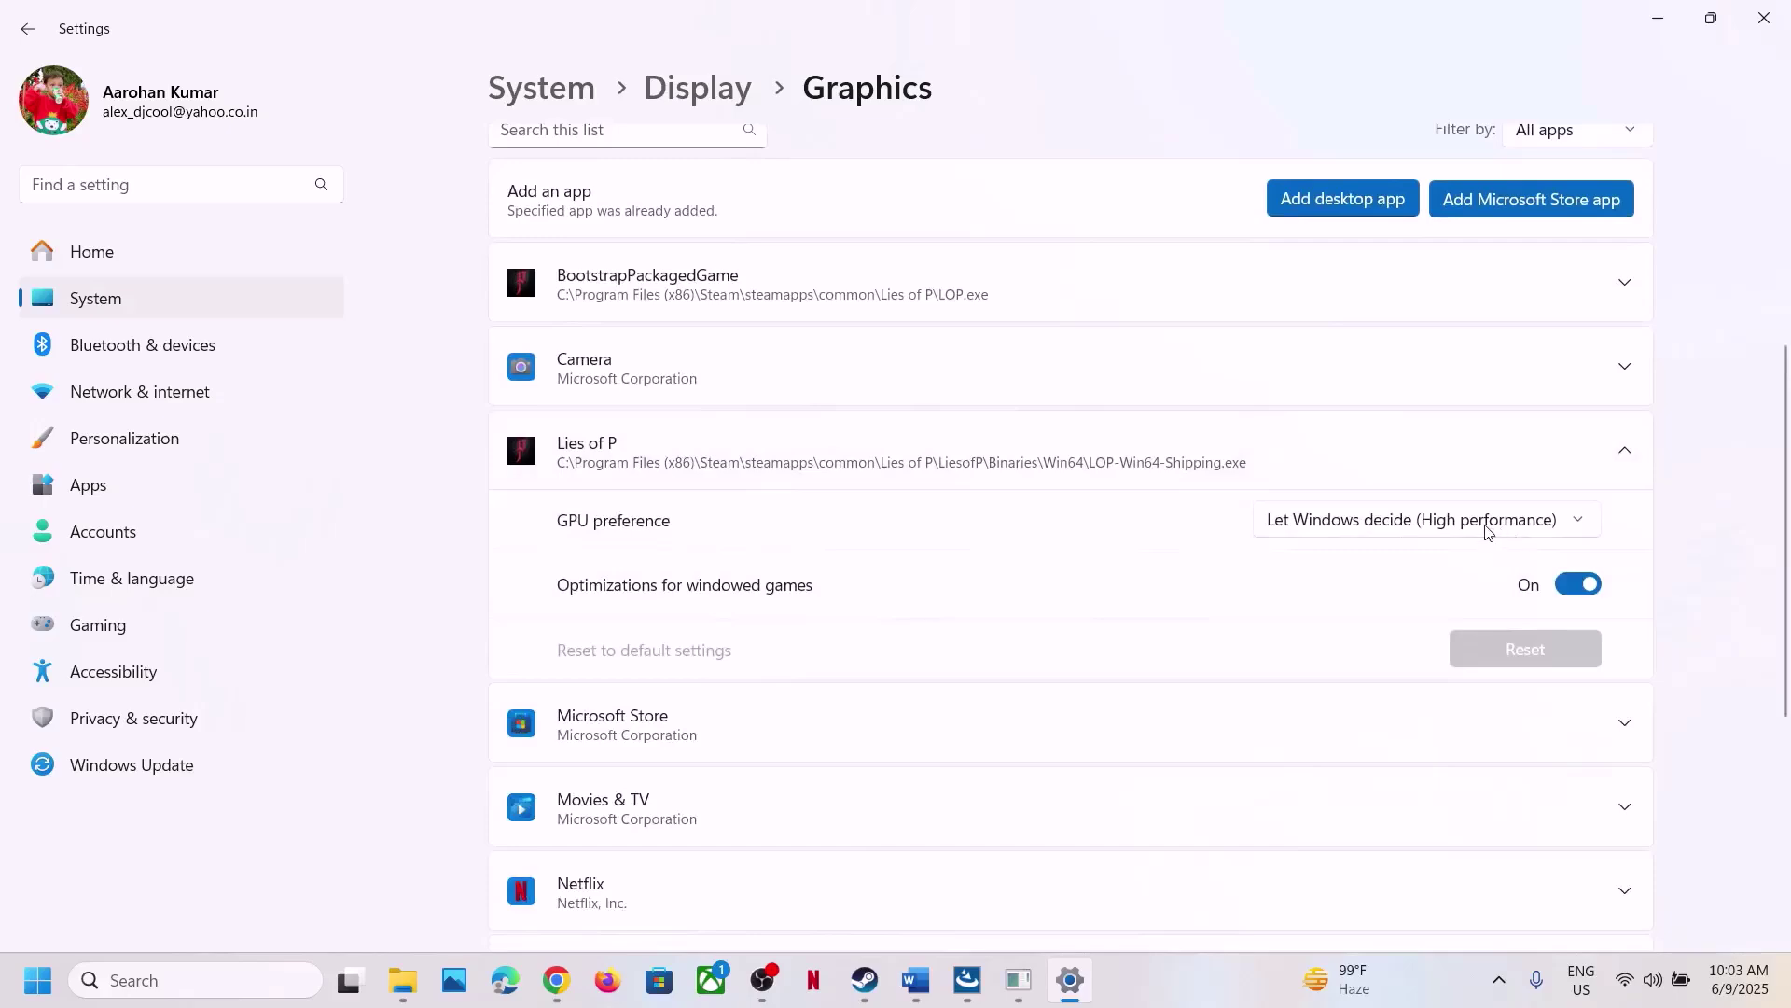
{"action": "left_click", "coordinate": [1488, 525]}
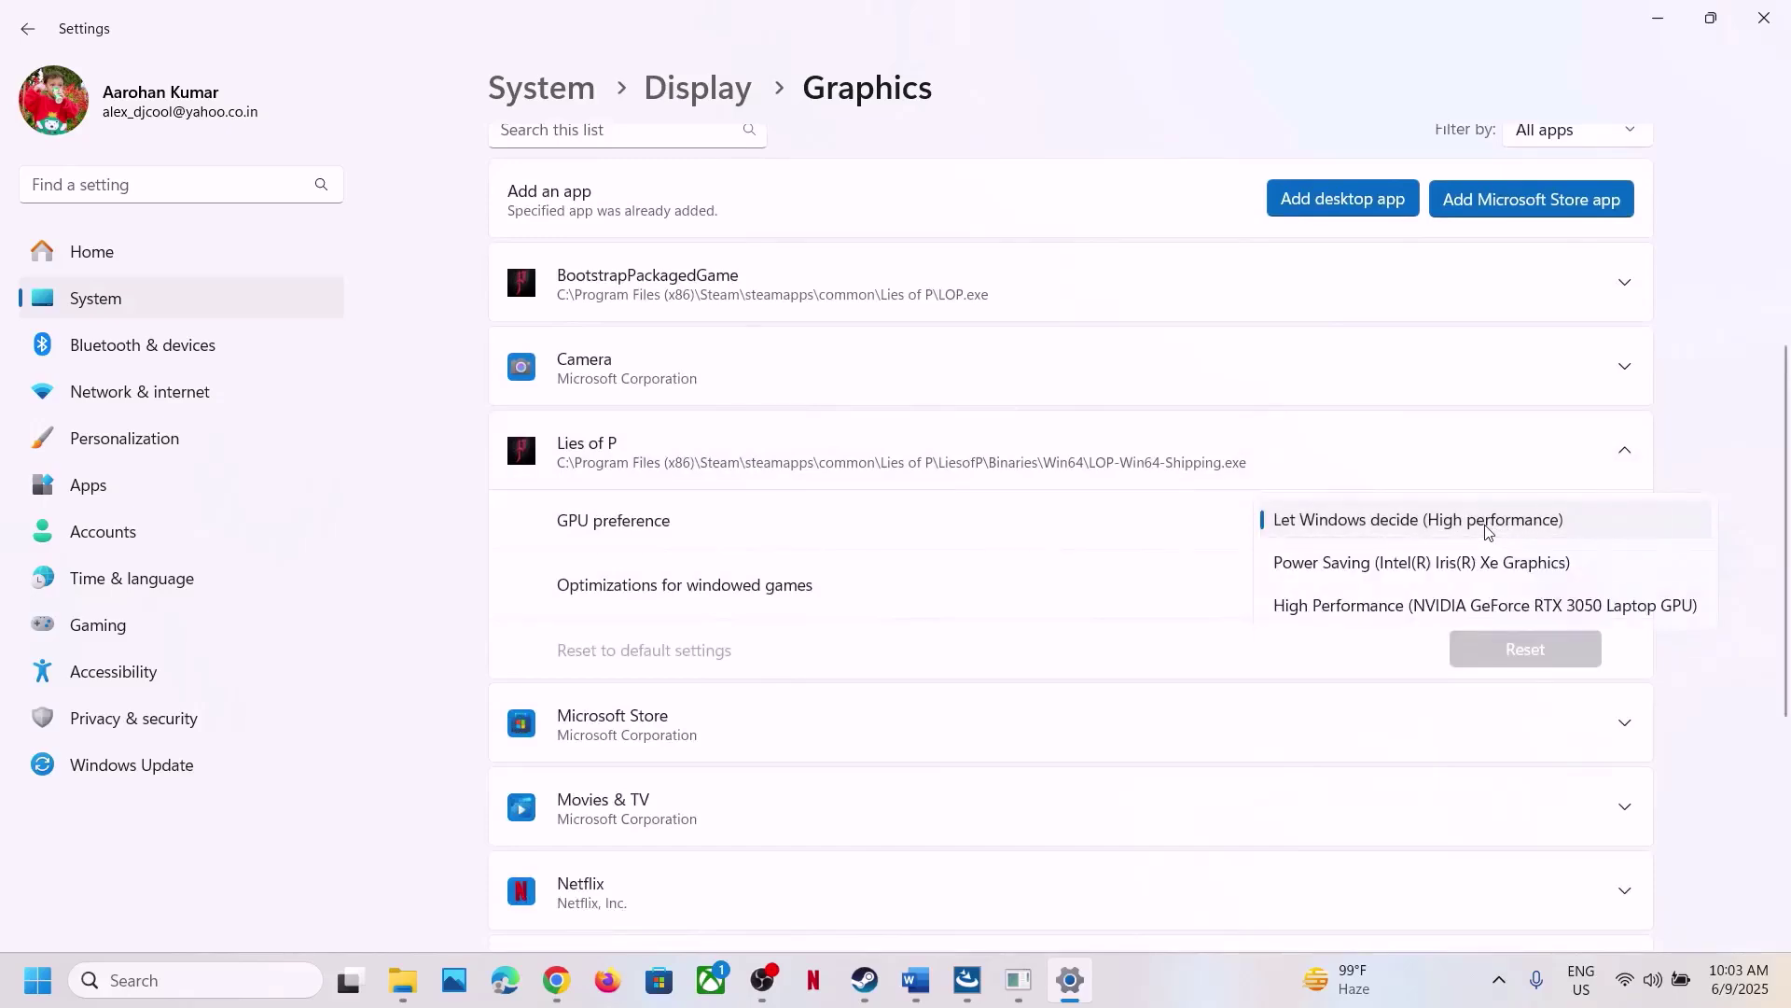
{"action": "left_click", "coordinate": [1461, 611]}
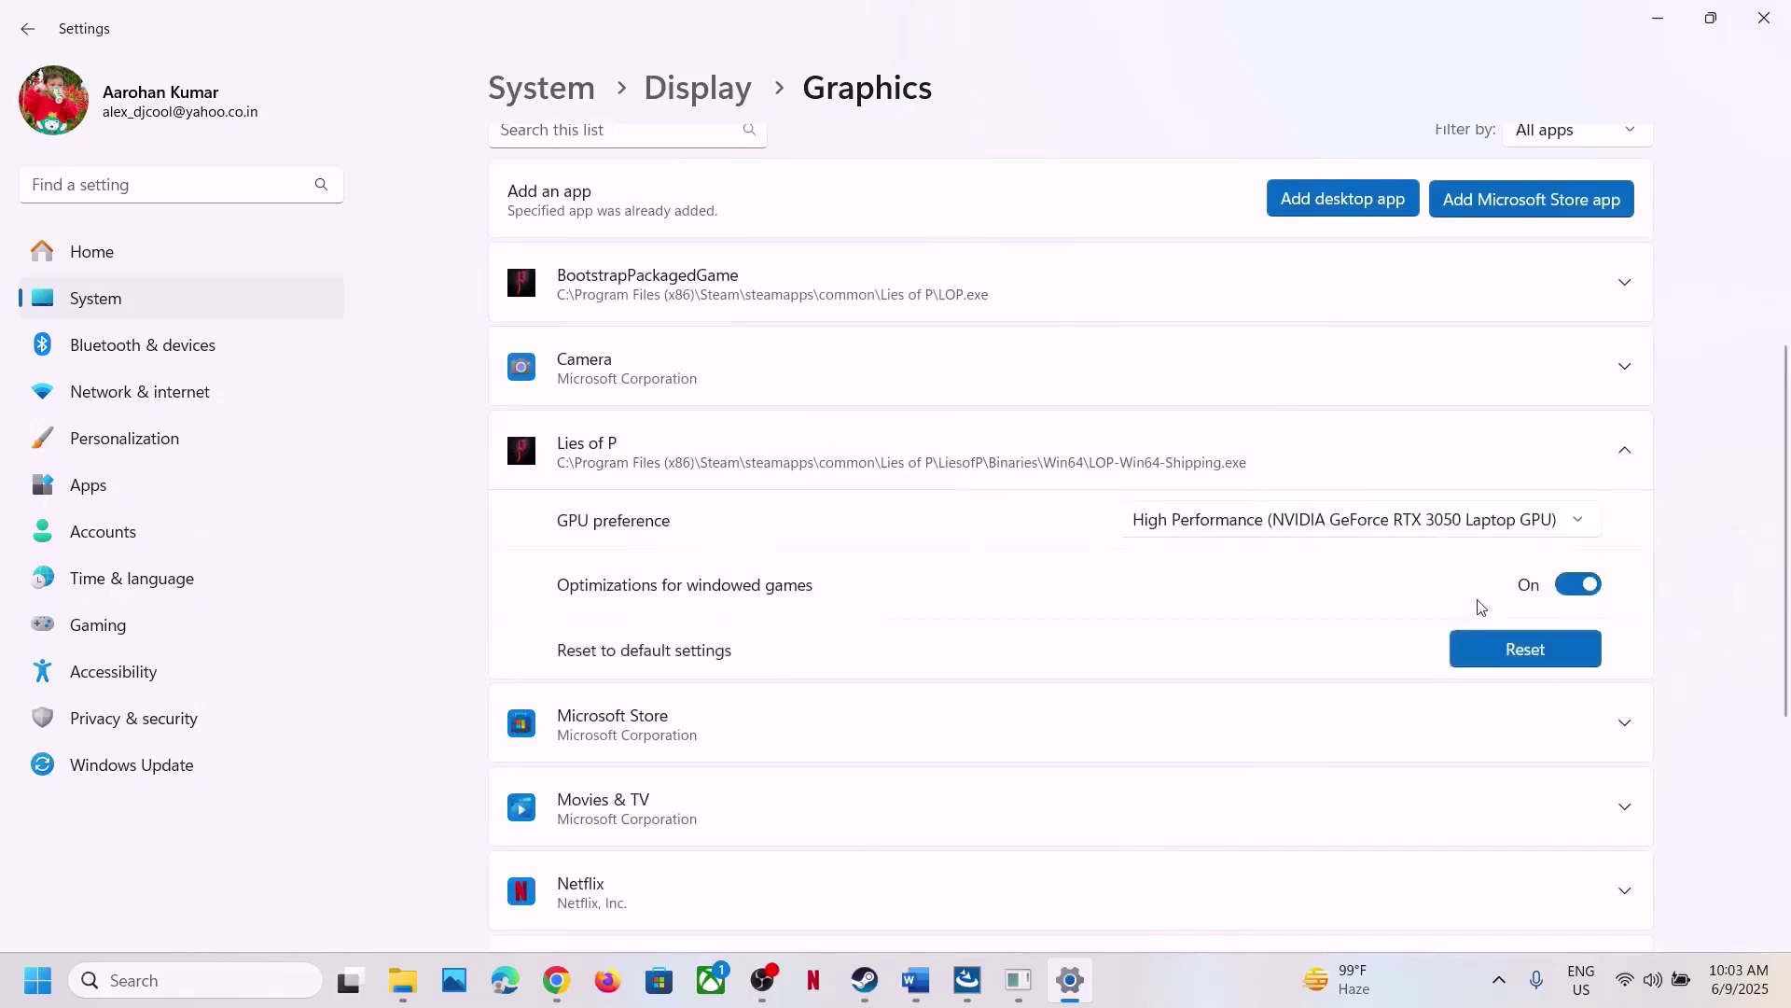
{"action": "left_click", "coordinate": [1763, 17]}
- Review Step 12 of the Word notes and highlight the rollback driver version 566.36
{"action": "scroll", "coordinate": [828, 597], "scroll_direction": "down", "scroll_amount": 2}
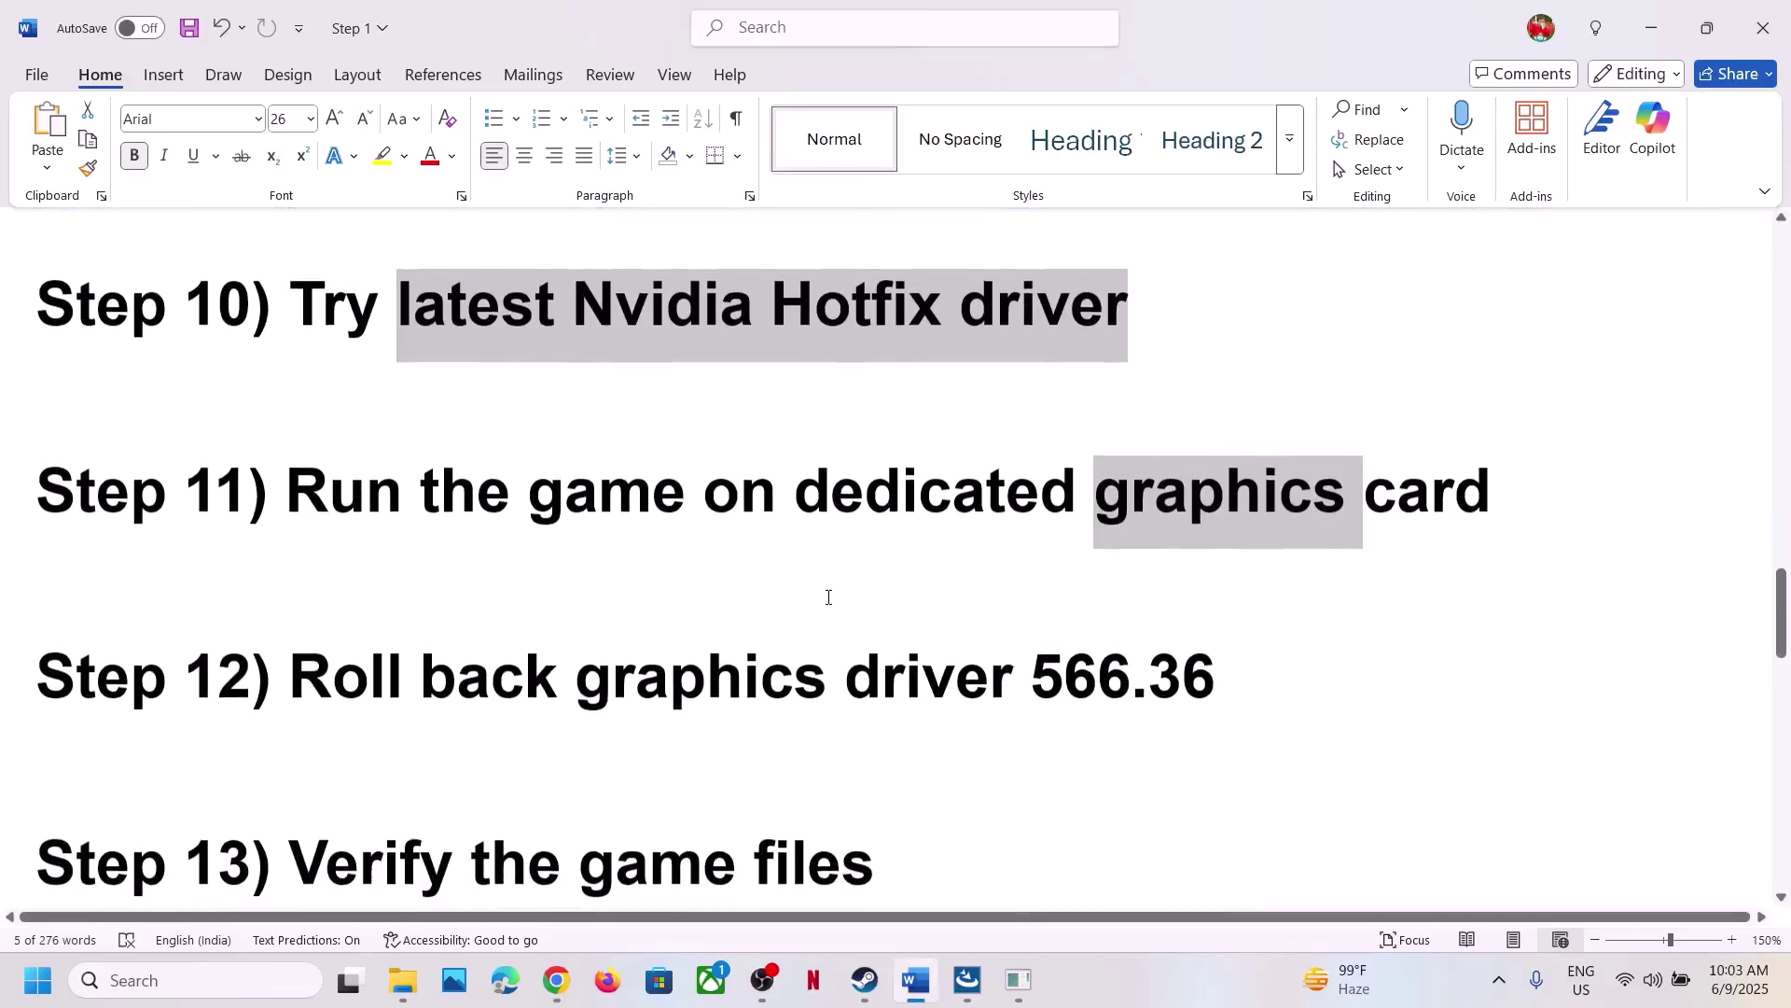
{"action": "scroll", "coordinate": [868, 608], "scroll_direction": "up", "scroll_amount": 1}
{"action": "left_click_drag", "start_coordinate": [1213, 770], "coordinate": [1032, 770]}
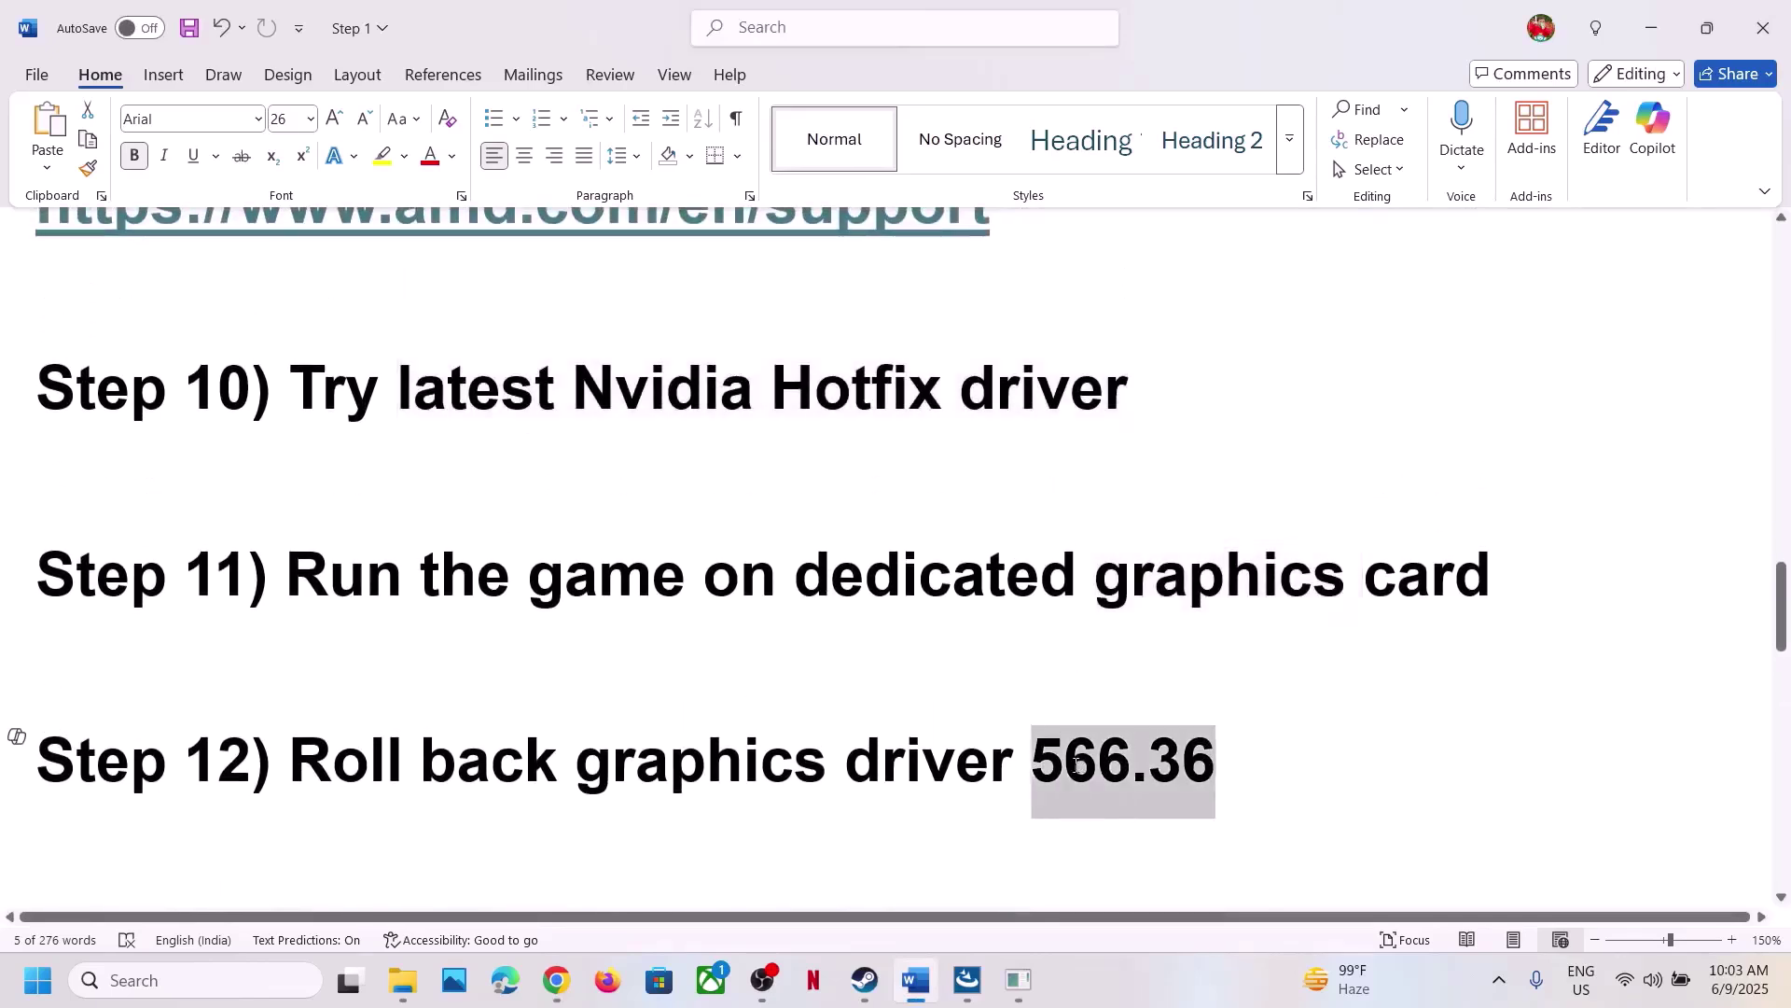
- Copy the NVIDIA driver download link from Step 9, open it in a new Chrome tab and reject optional cookies
{"action": "scroll", "coordinate": [840, 583], "scroll_direction": "up", "scroll_amount": 3}
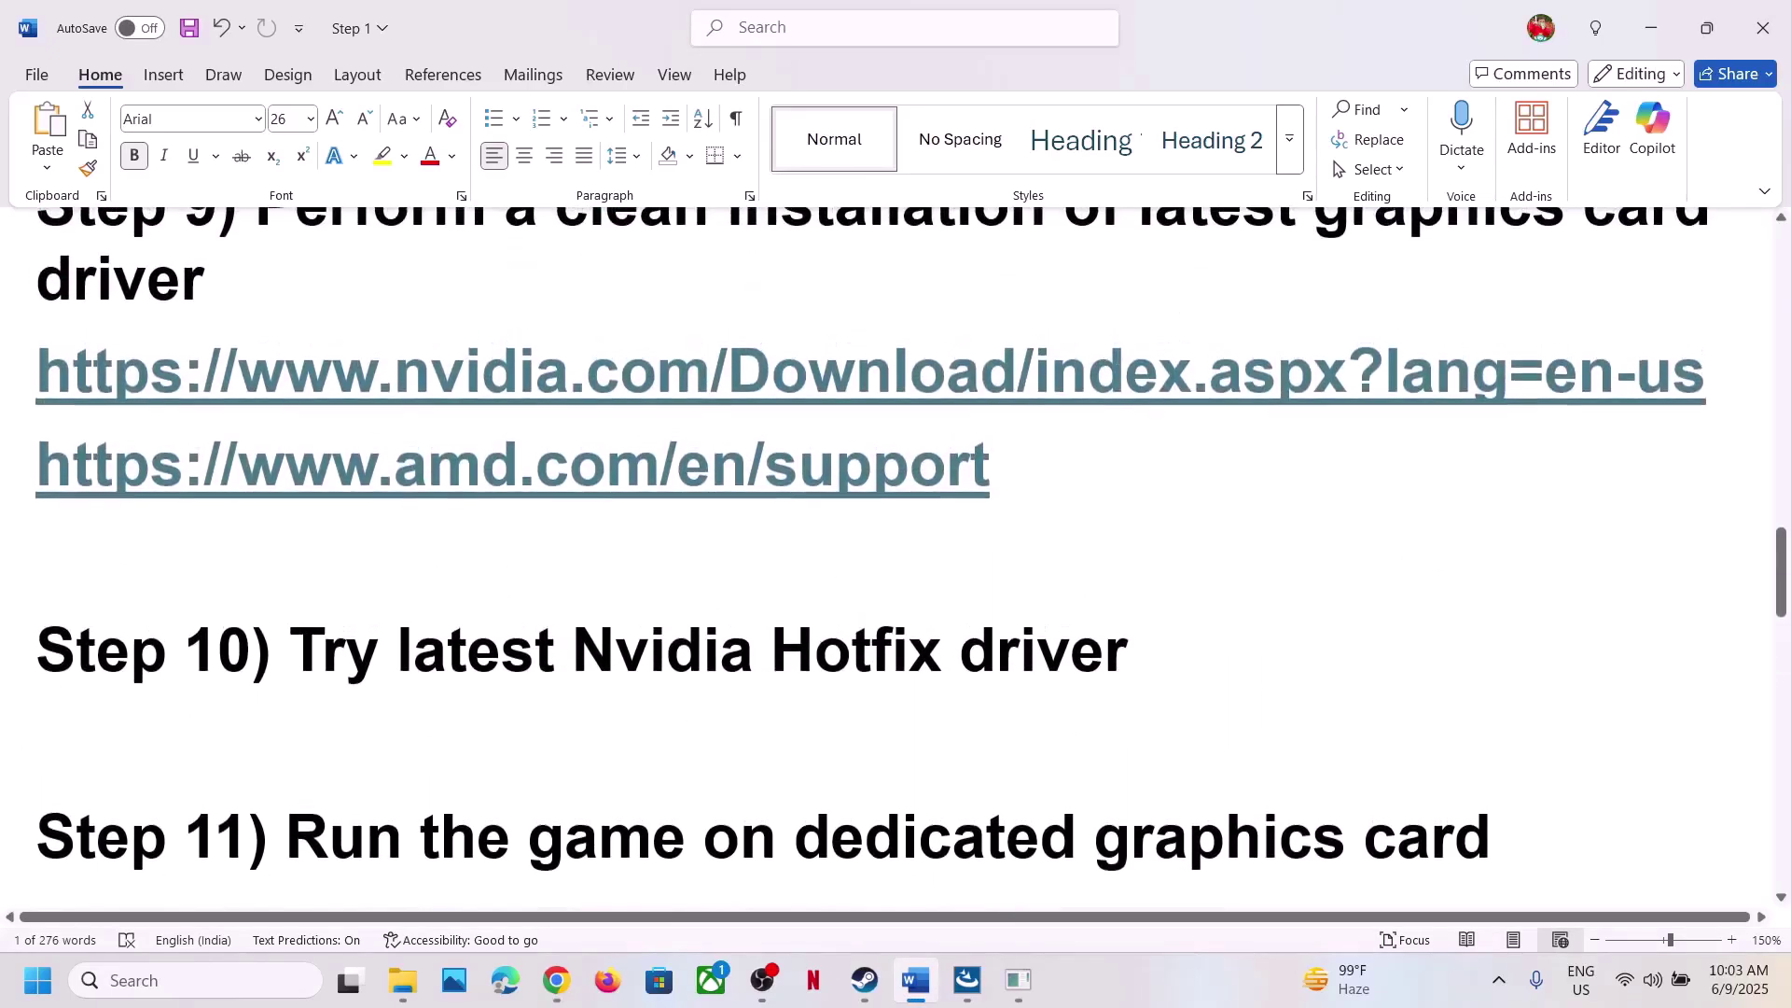
{"action": "triple_click", "coordinate": [1095, 362]}
{"action": "key", "text": "ctrl+c"}
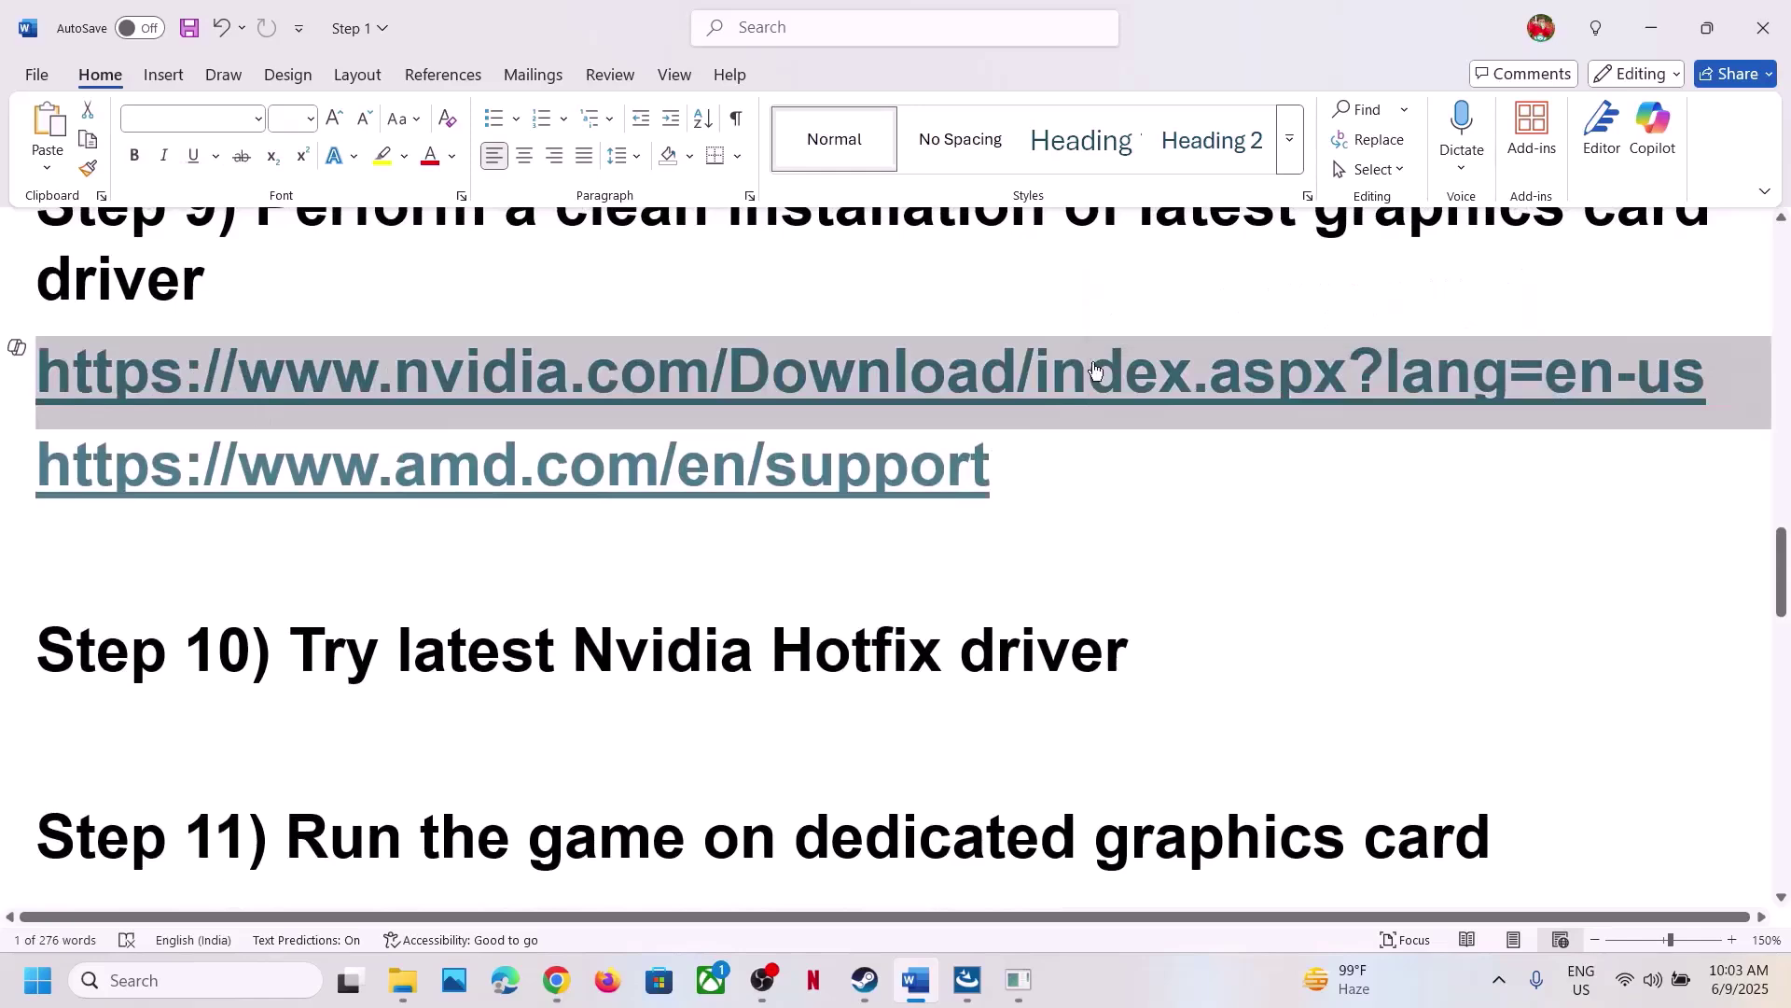
{"action": "left_click", "coordinate": [567, 967]}
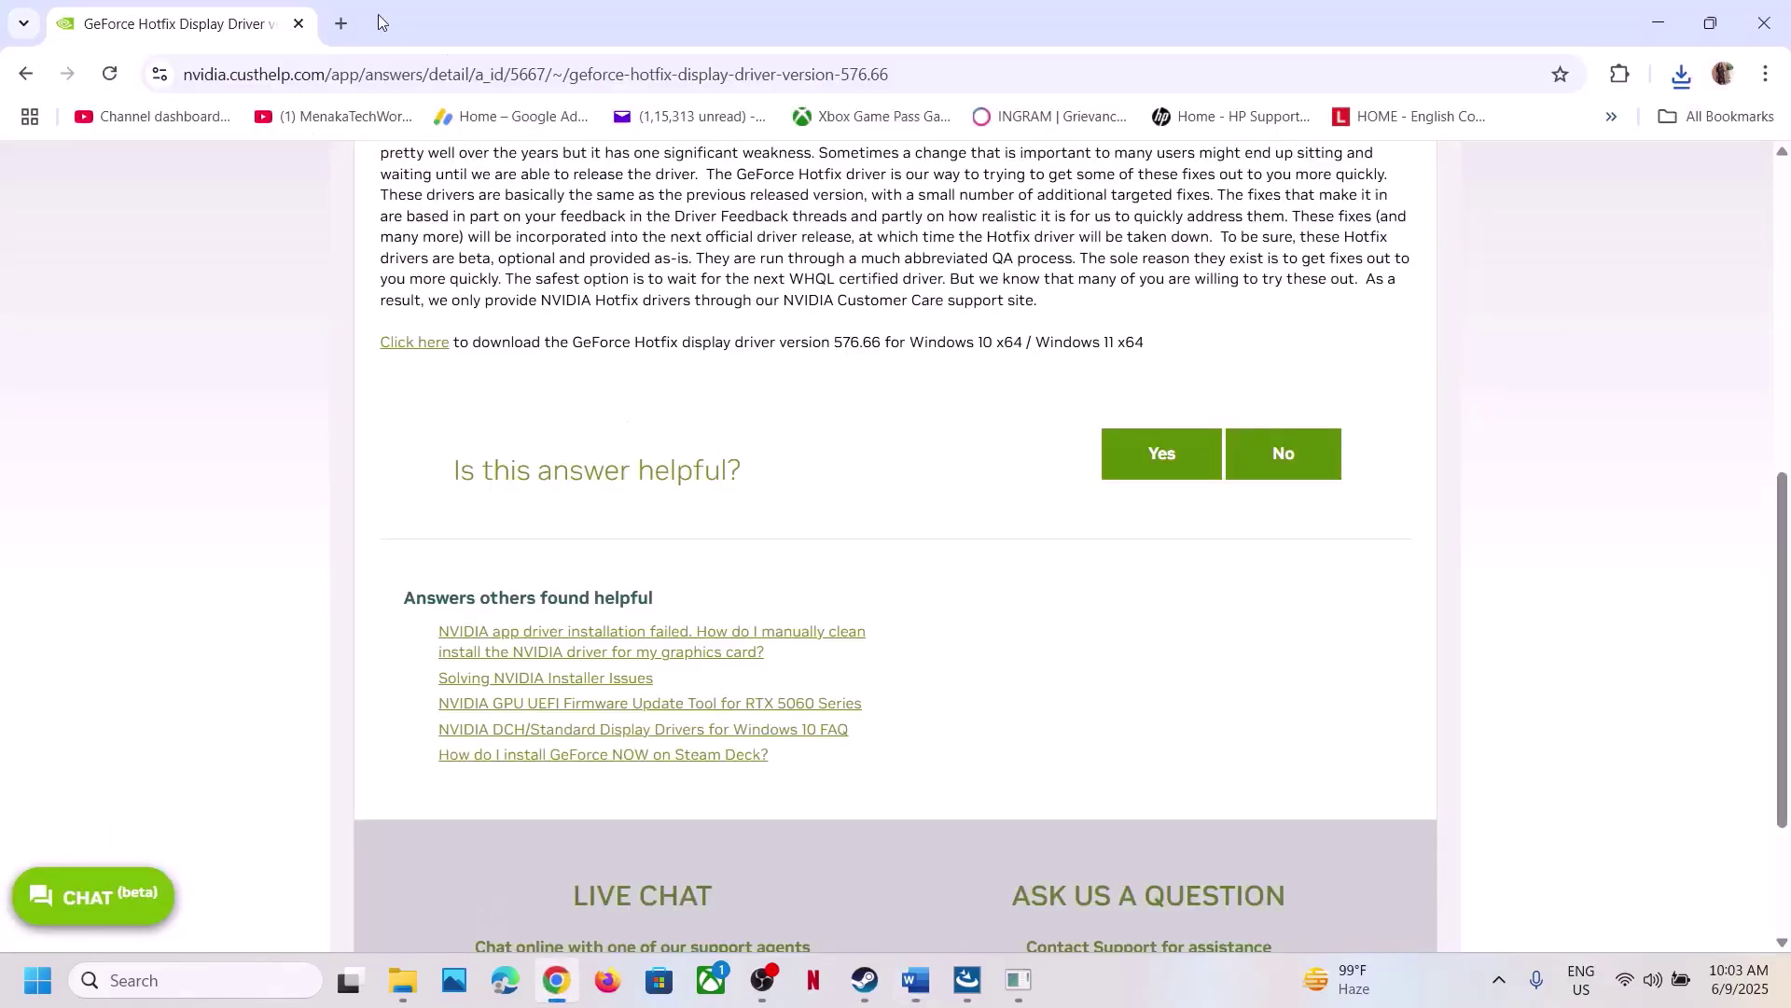
{"action": "left_click", "coordinate": [338, 27]}
{"action": "key", "text": "ctrl+v"}
{"action": "key", "text": "Return"}
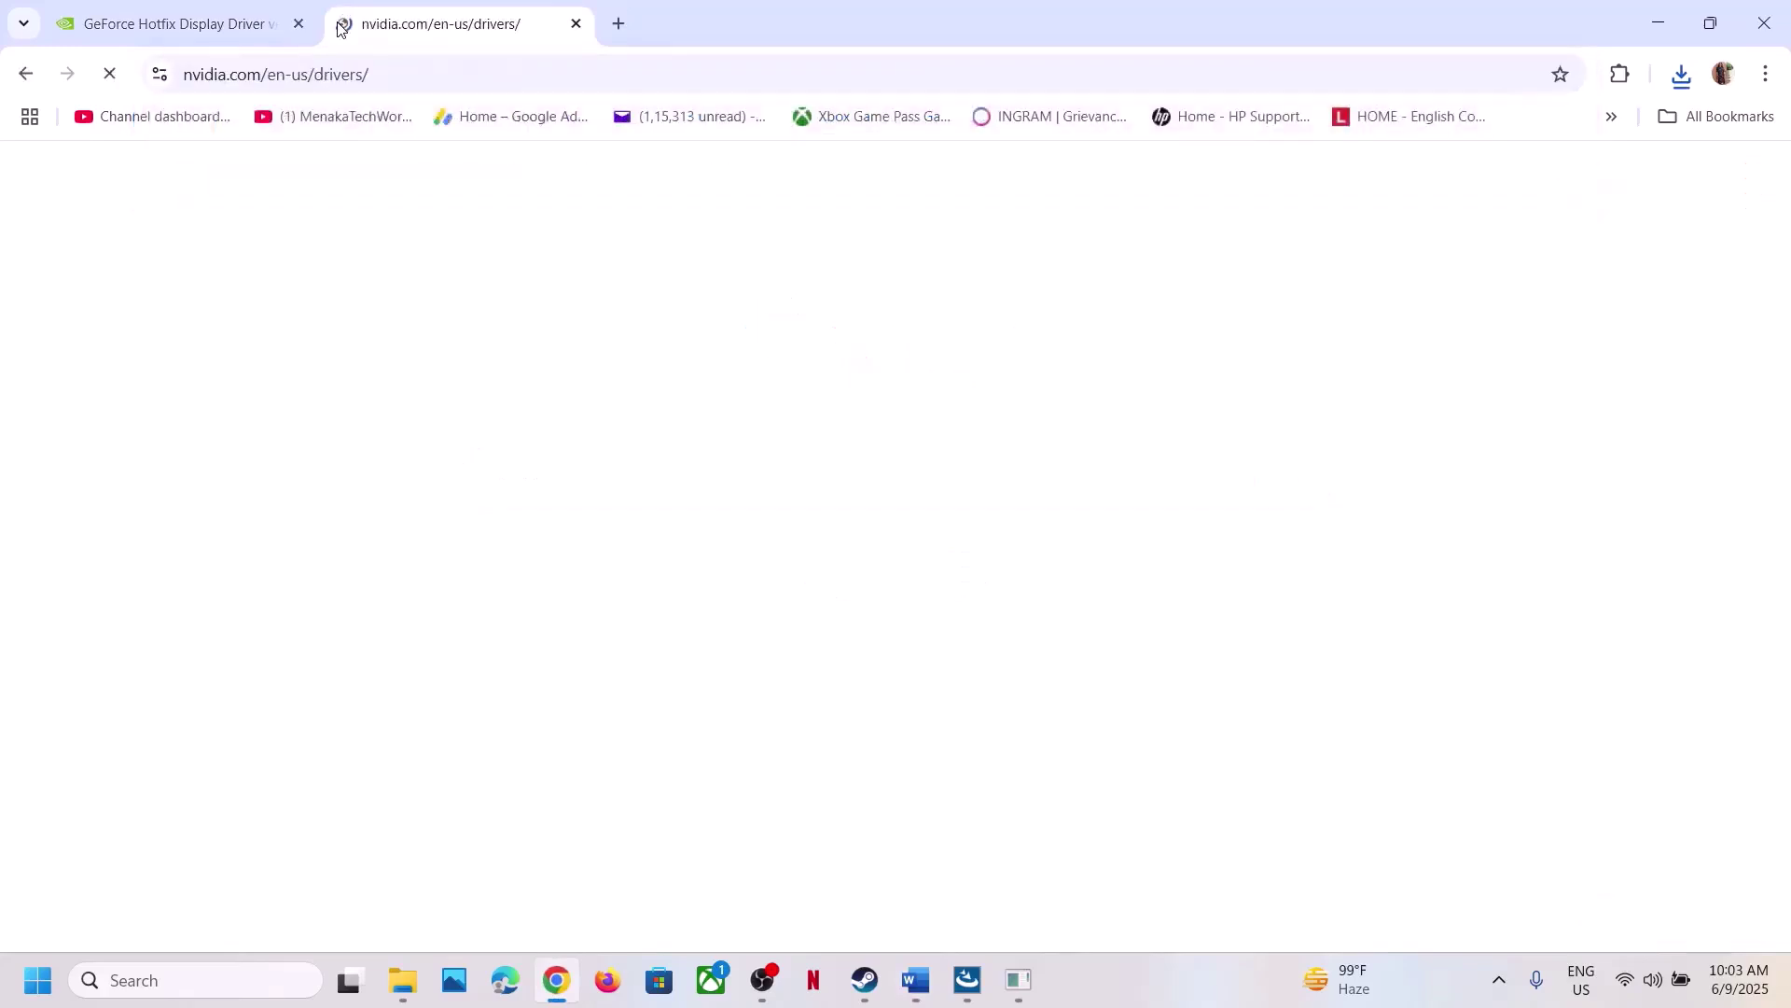
{"action": "scroll", "coordinate": [1156, 280], "scroll_direction": "down", "scroll_amount": 3}
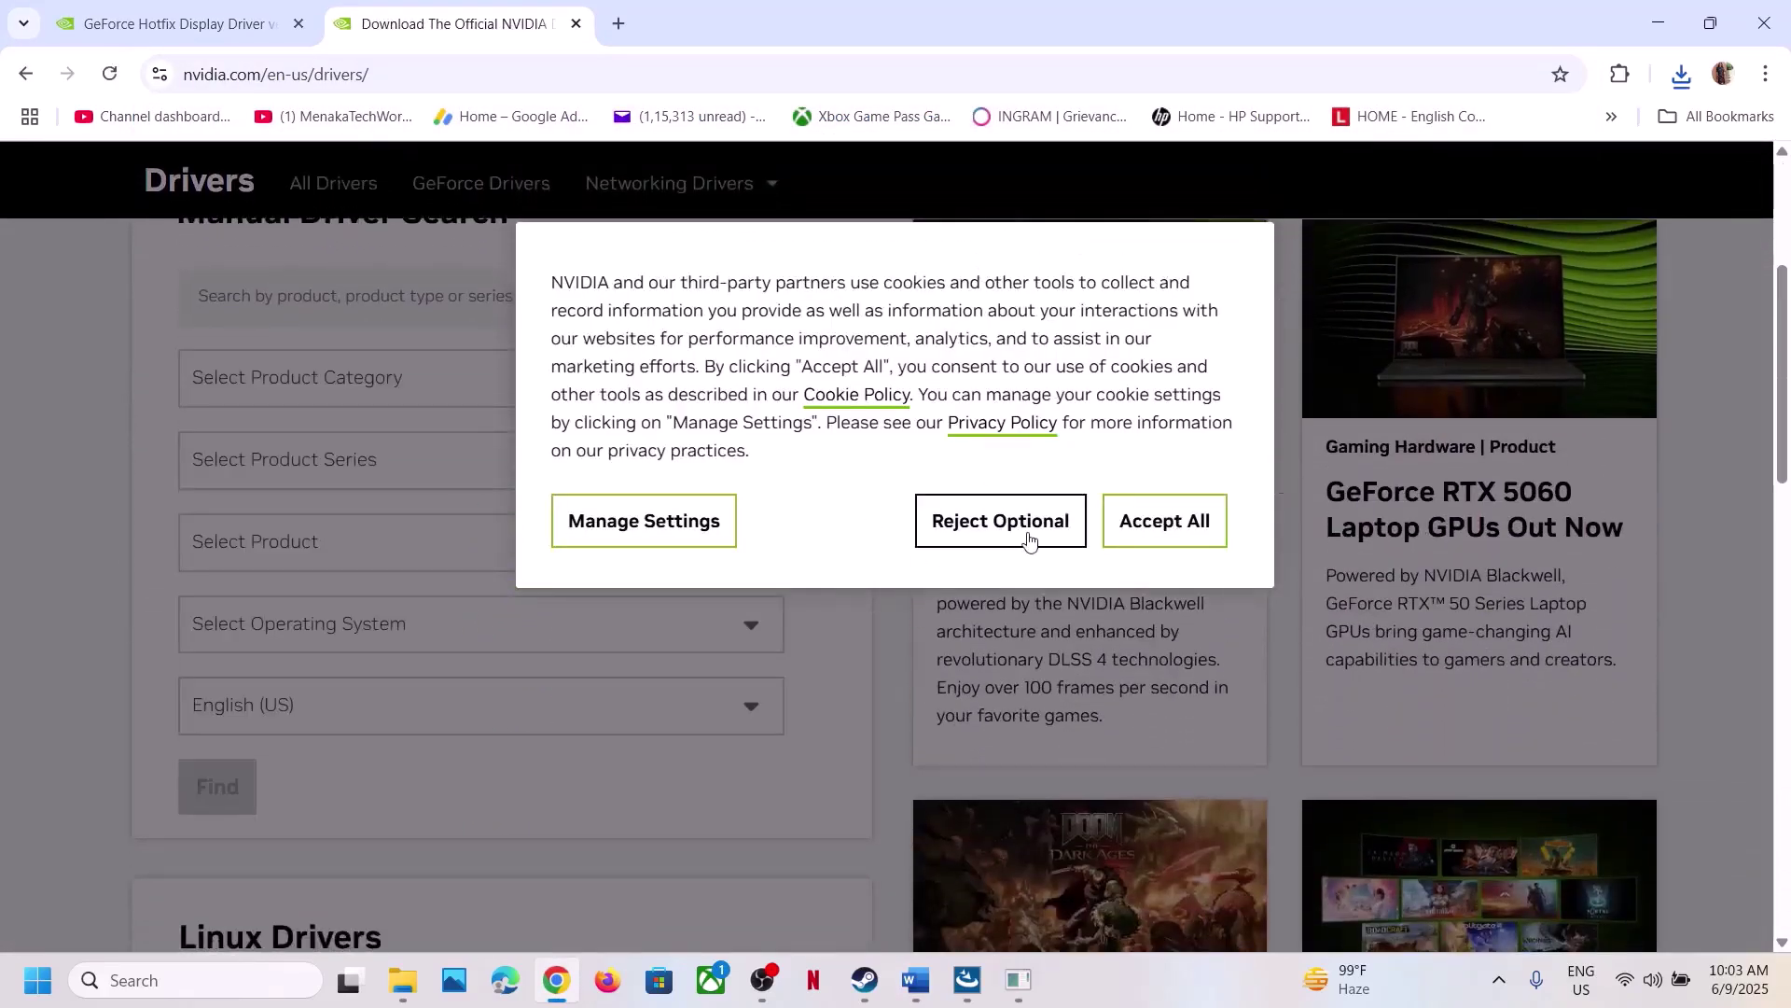
{"action": "left_click", "coordinate": [1001, 521]}
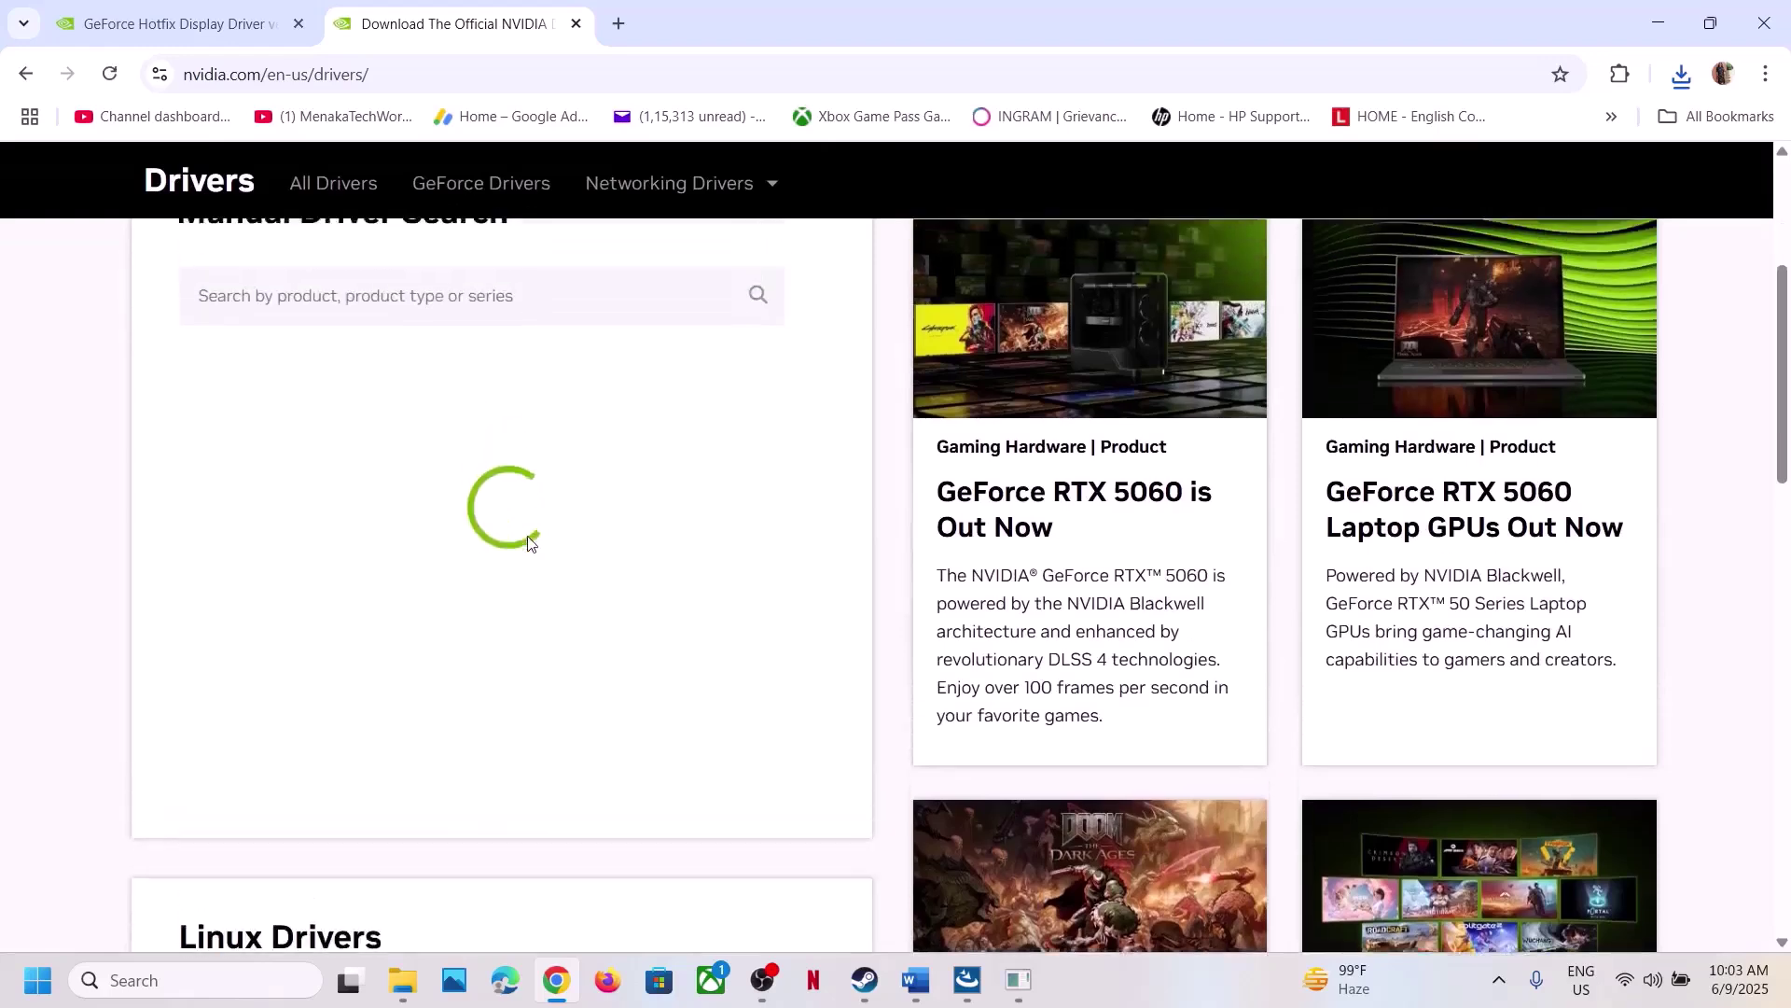
- In the manual driver search, set the product category to GeForce and the series to GeForce RTX 30 Series (Notebooks)
{"action": "scroll", "coordinate": [424, 546], "scroll_direction": "down", "scroll_amount": 3}
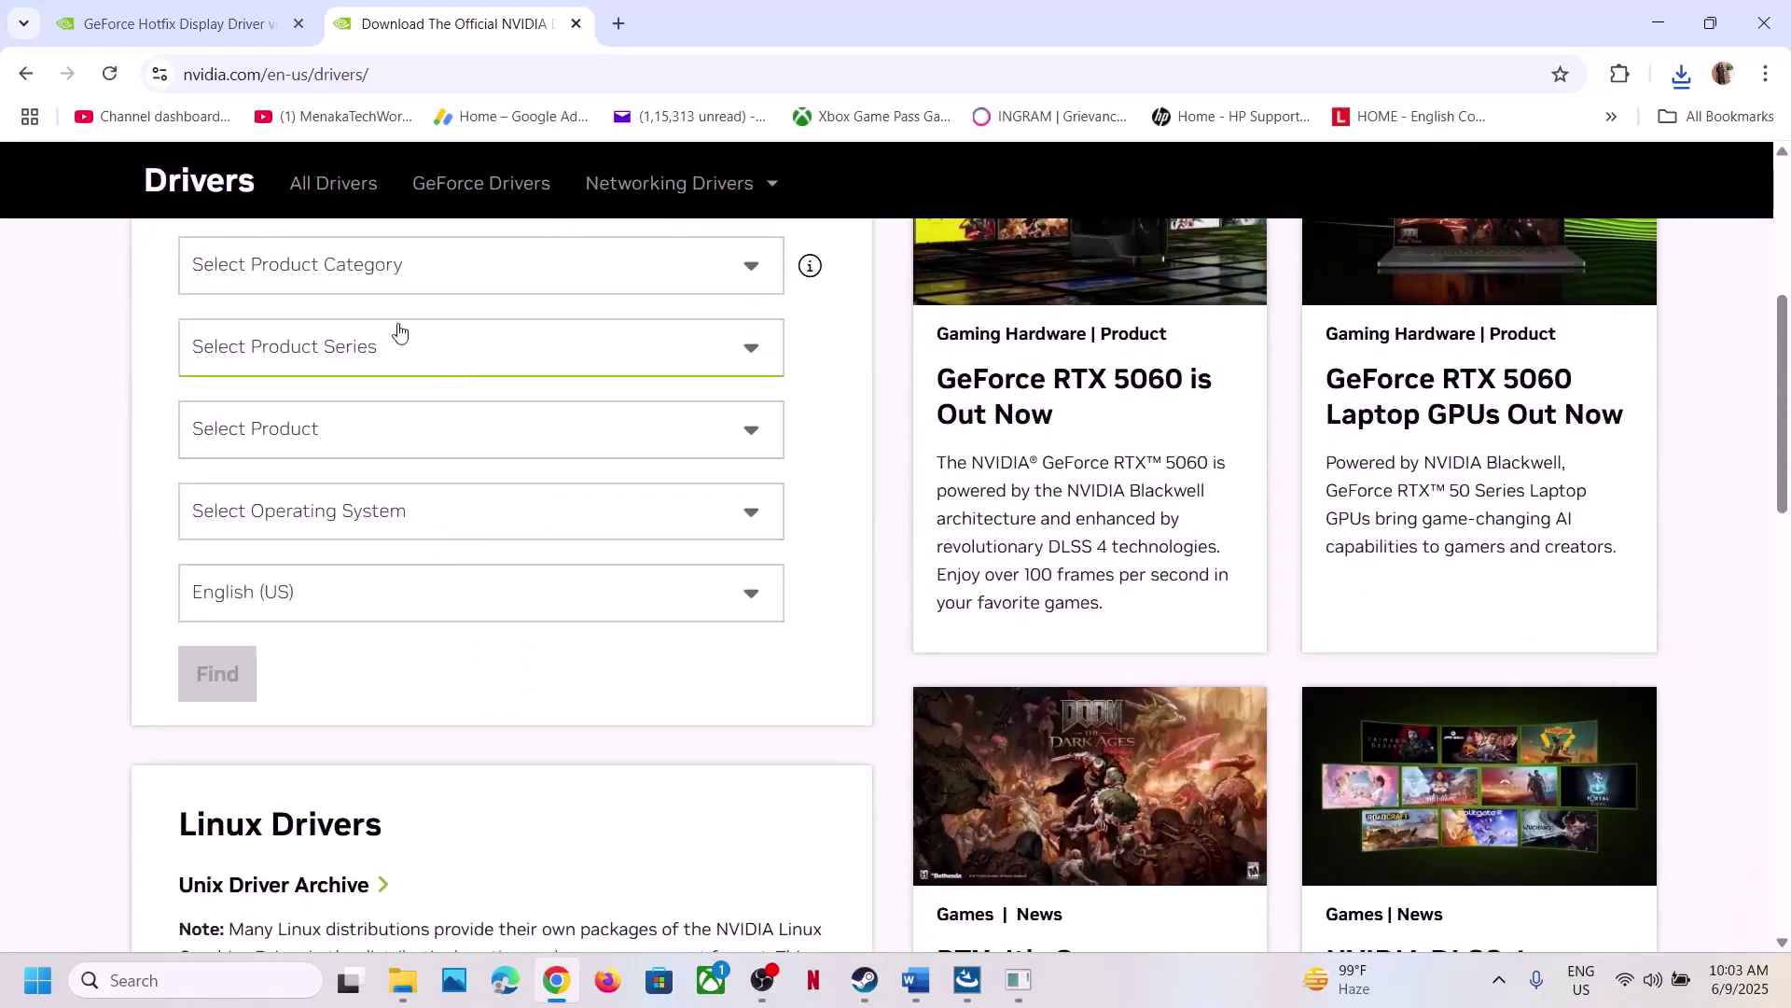
{"action": "left_click", "coordinate": [356, 280]}
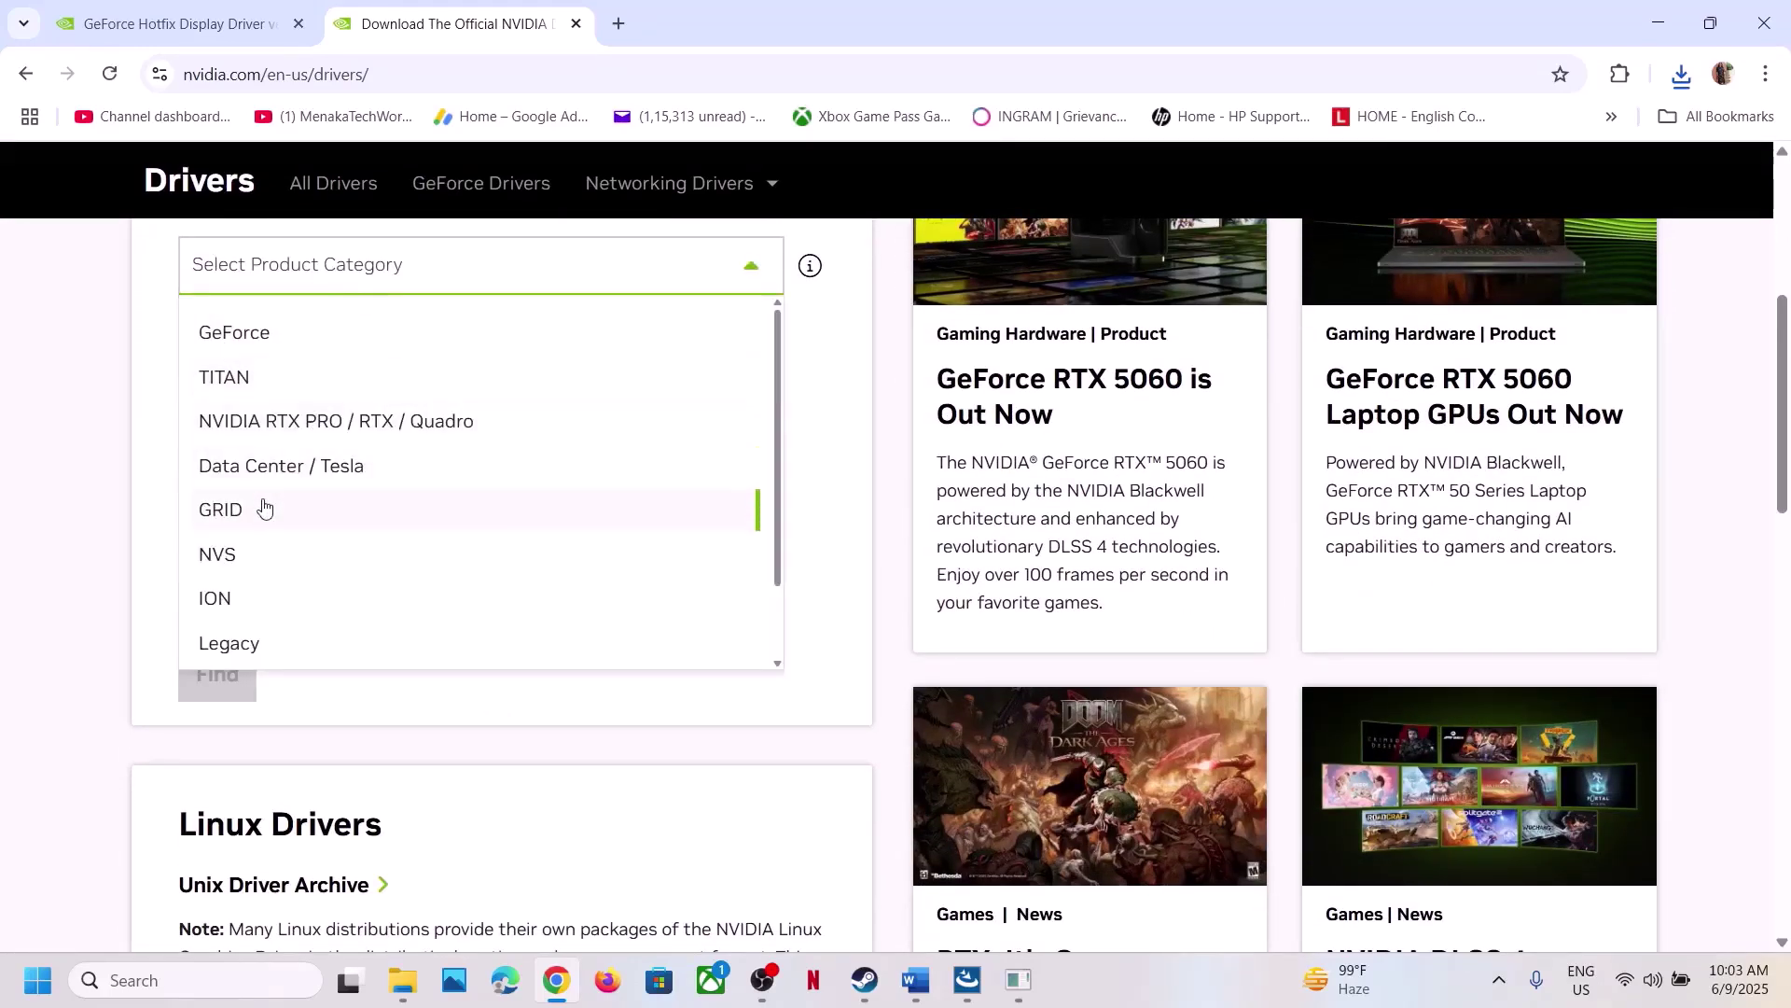
{"action": "left_click", "coordinate": [273, 326]}
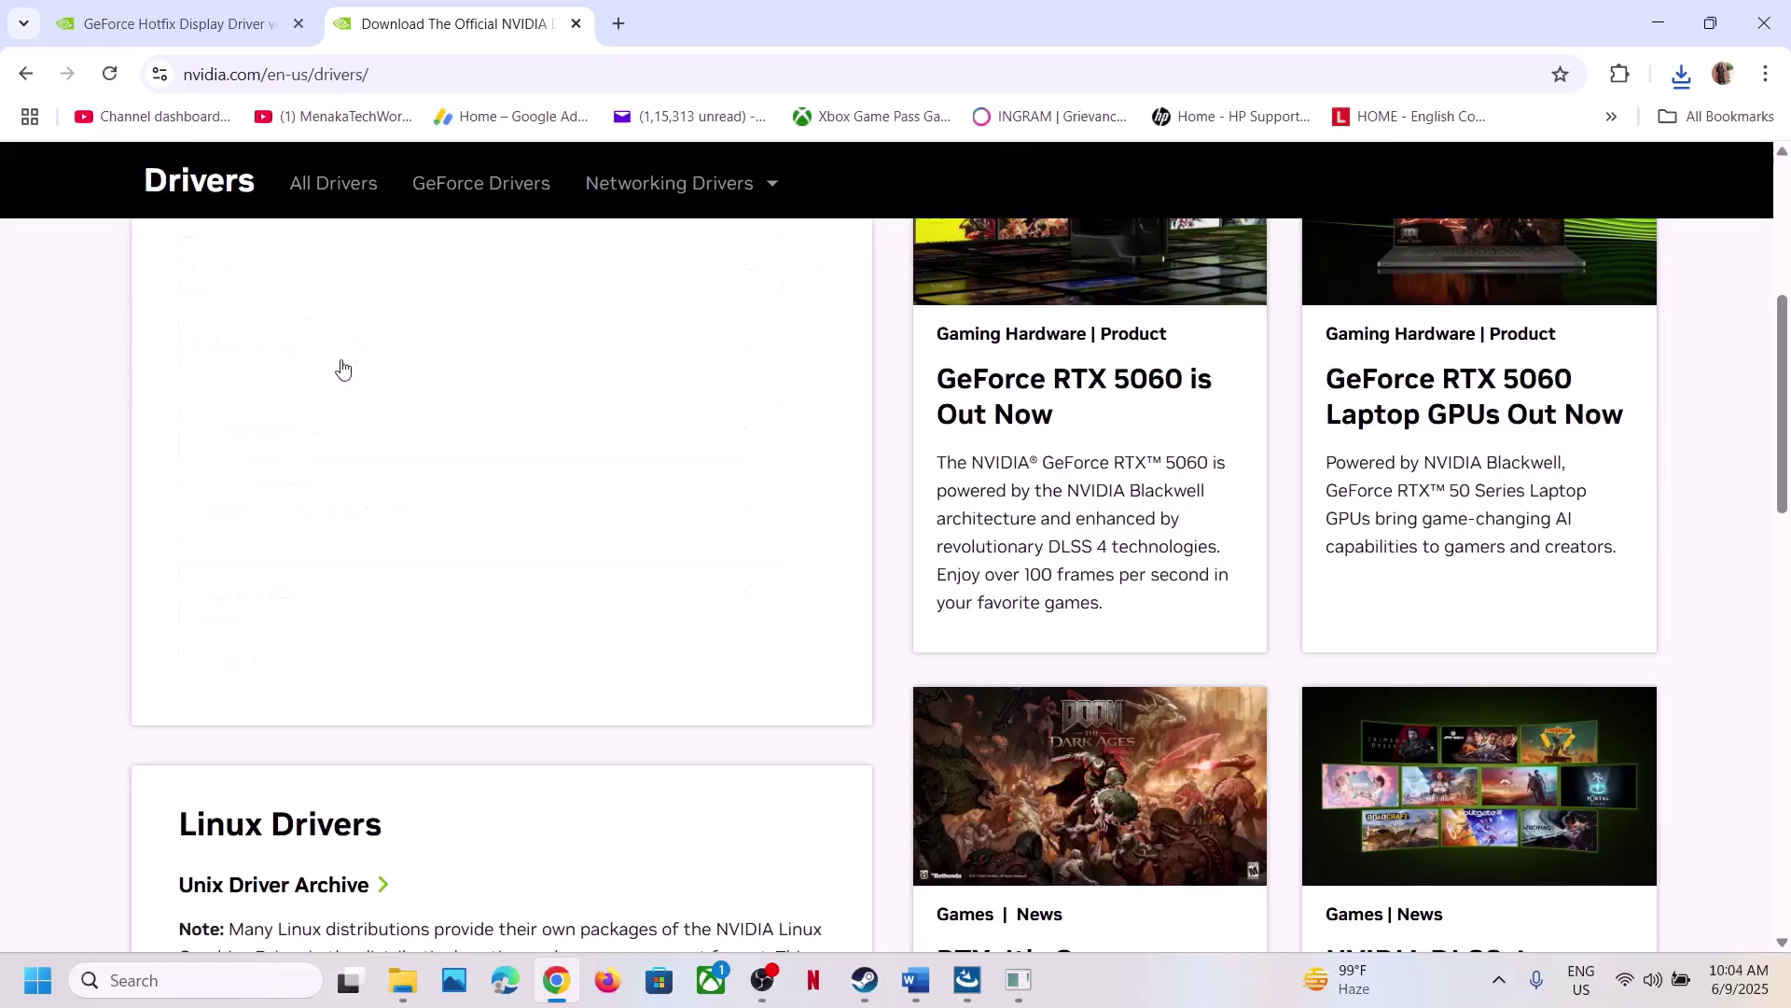
{"action": "scroll", "coordinate": [396, 640], "scroll_direction": "down", "scroll_amount": 3}
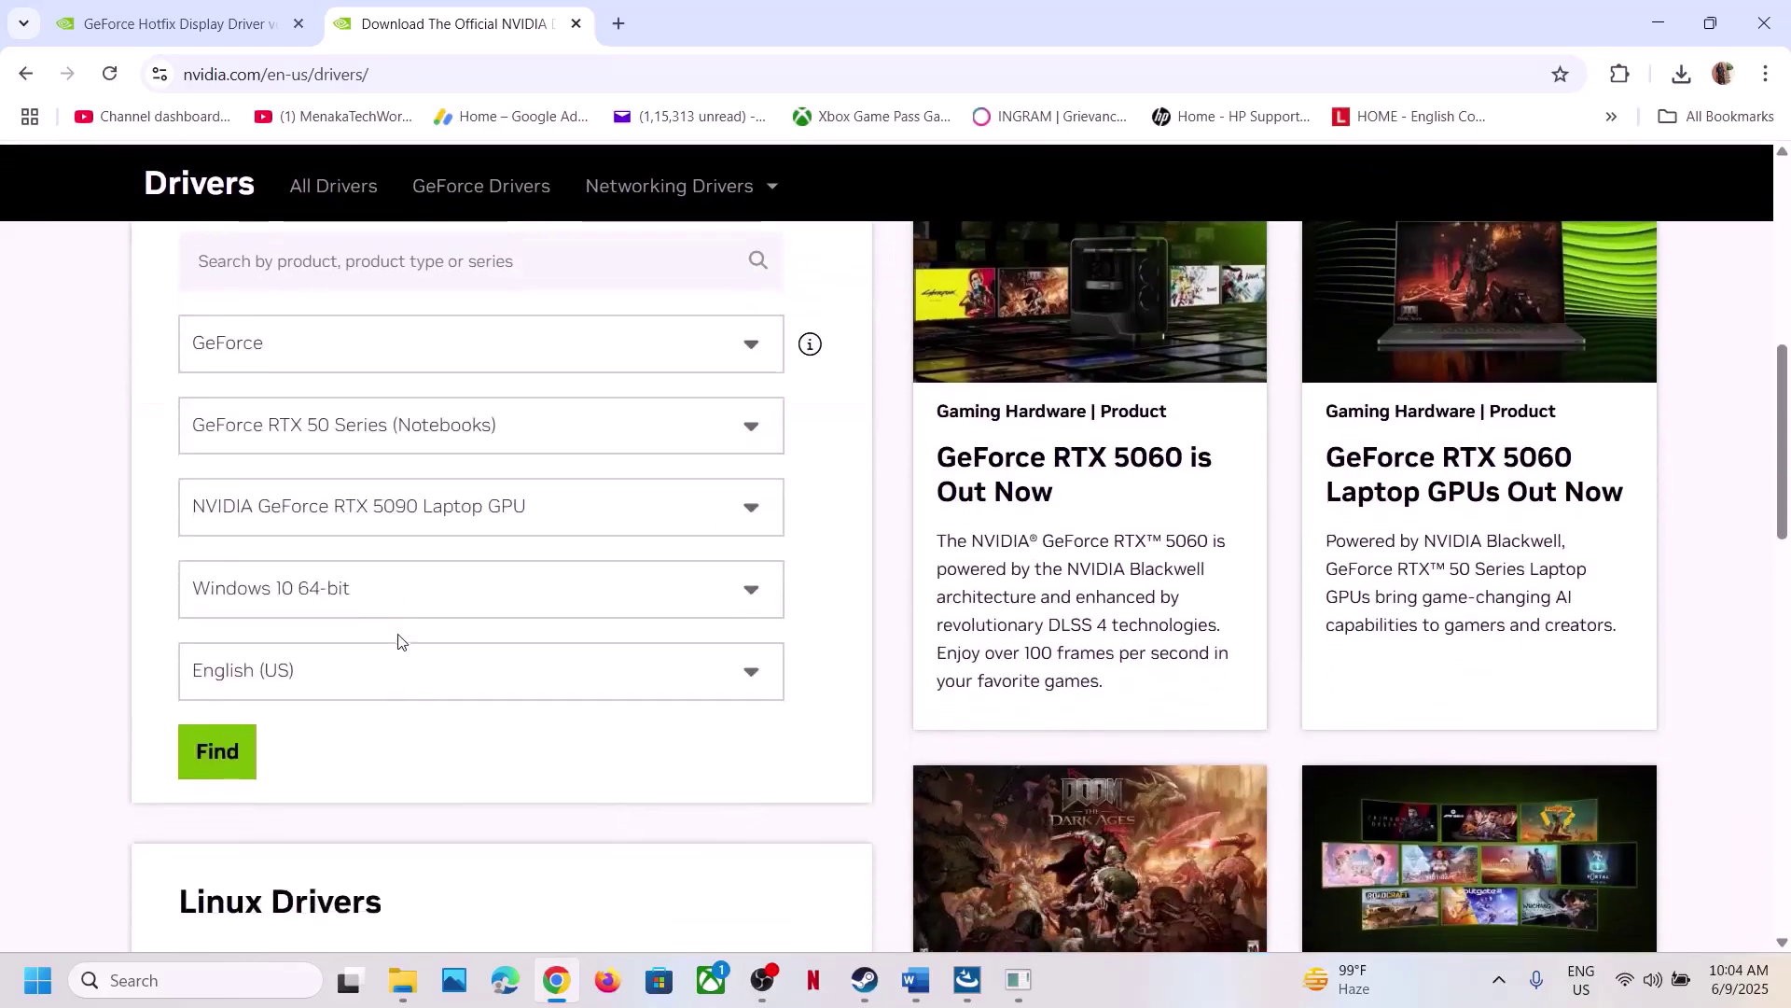
{"action": "left_click", "coordinate": [365, 443]}
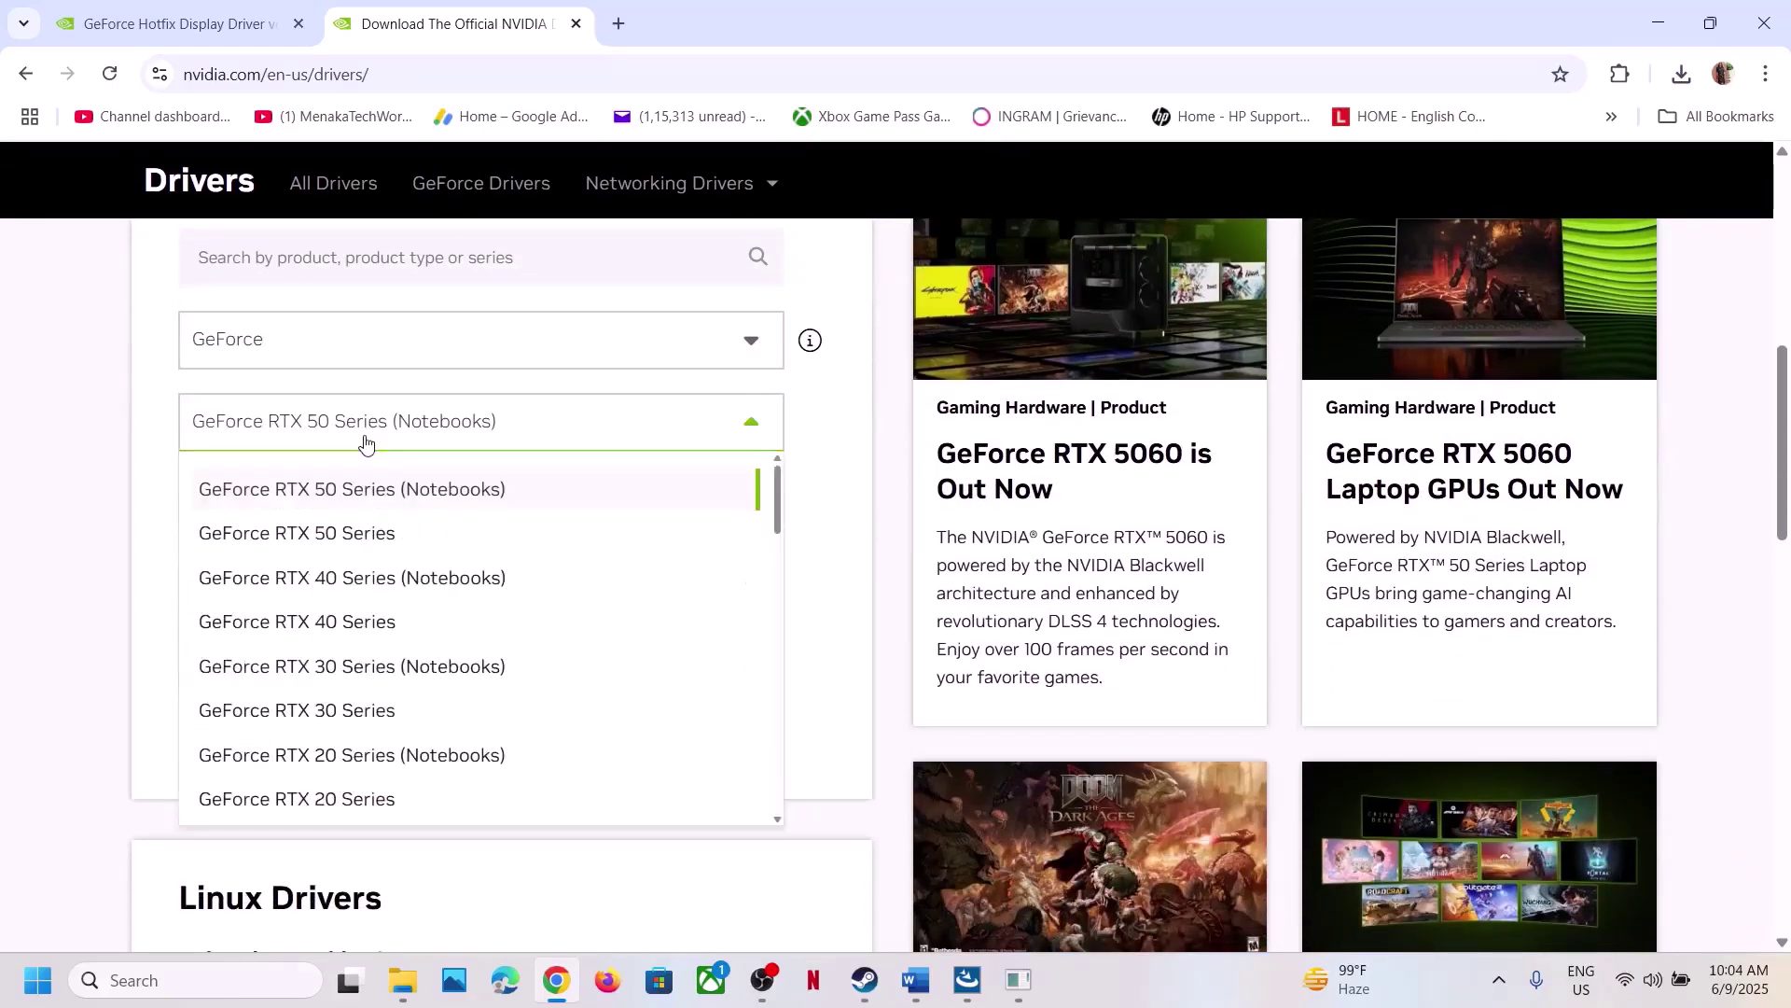
{"action": "left_click", "coordinate": [374, 682]}
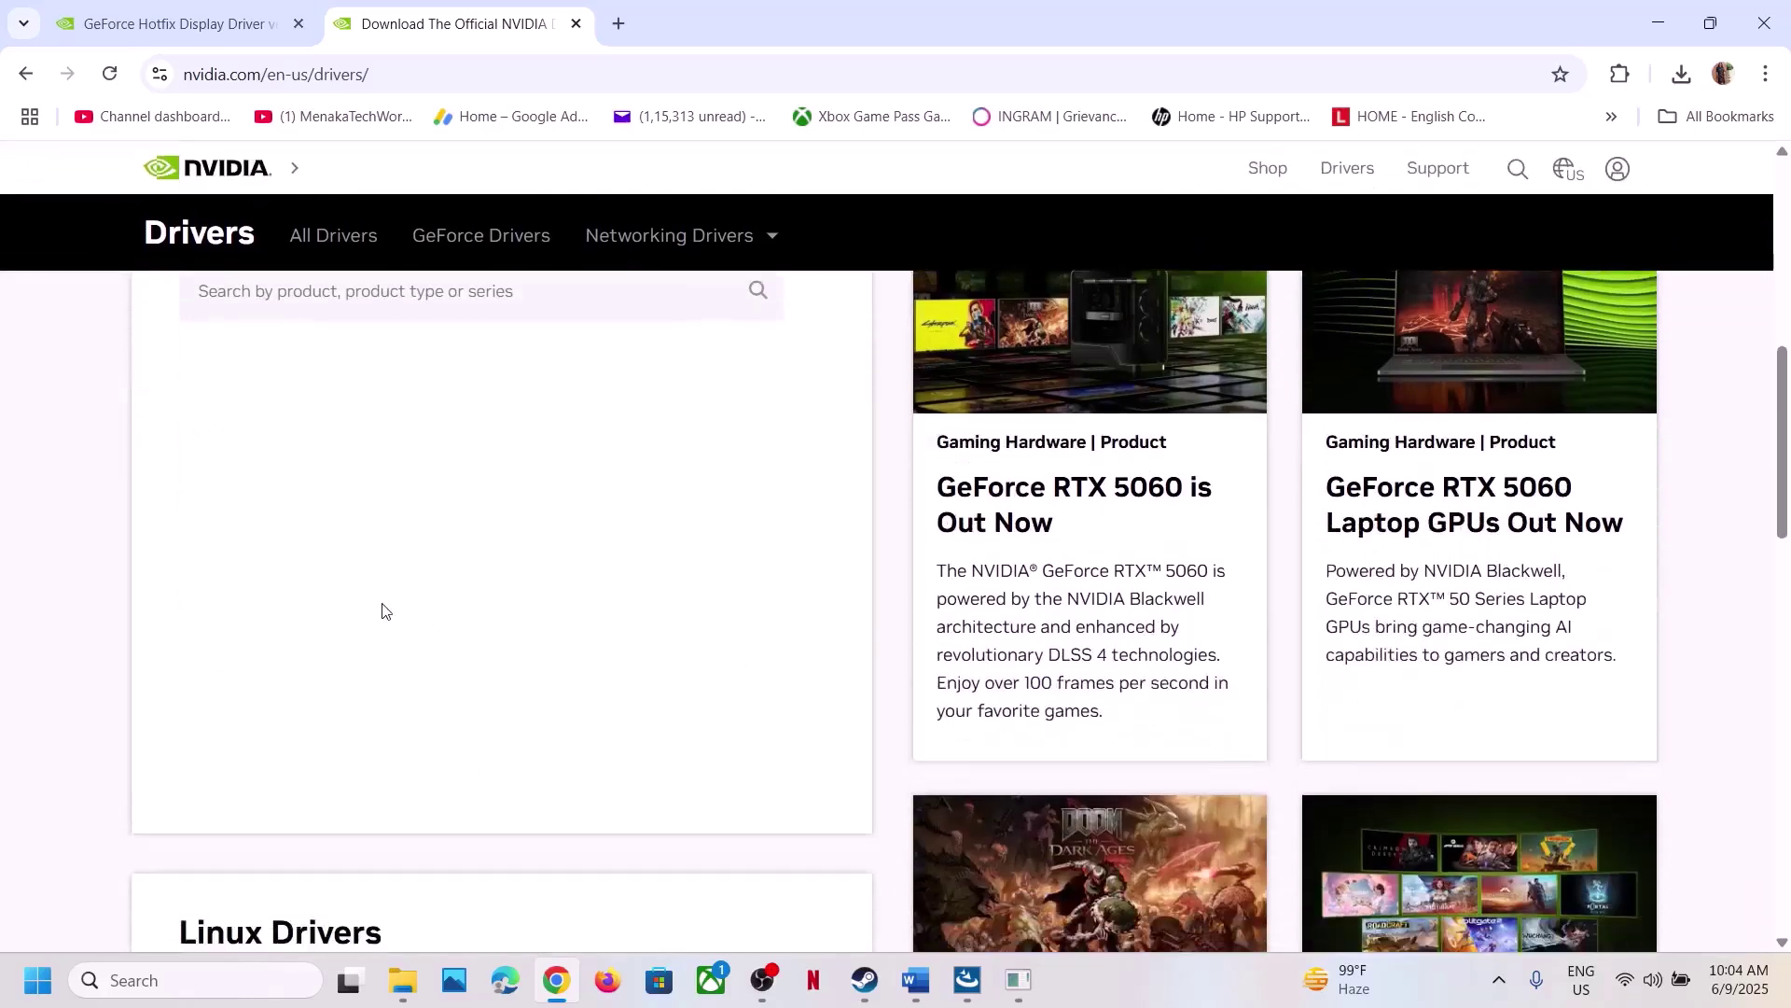
- Set the product to GeForce RTX 3050 Laptop GPU and the operating system to Windows 11, and find matching drivers
{"action": "scroll", "coordinate": [382, 560], "scroll_direction": "down", "scroll_amount": 1}
{"action": "left_click", "coordinate": [380, 492]}
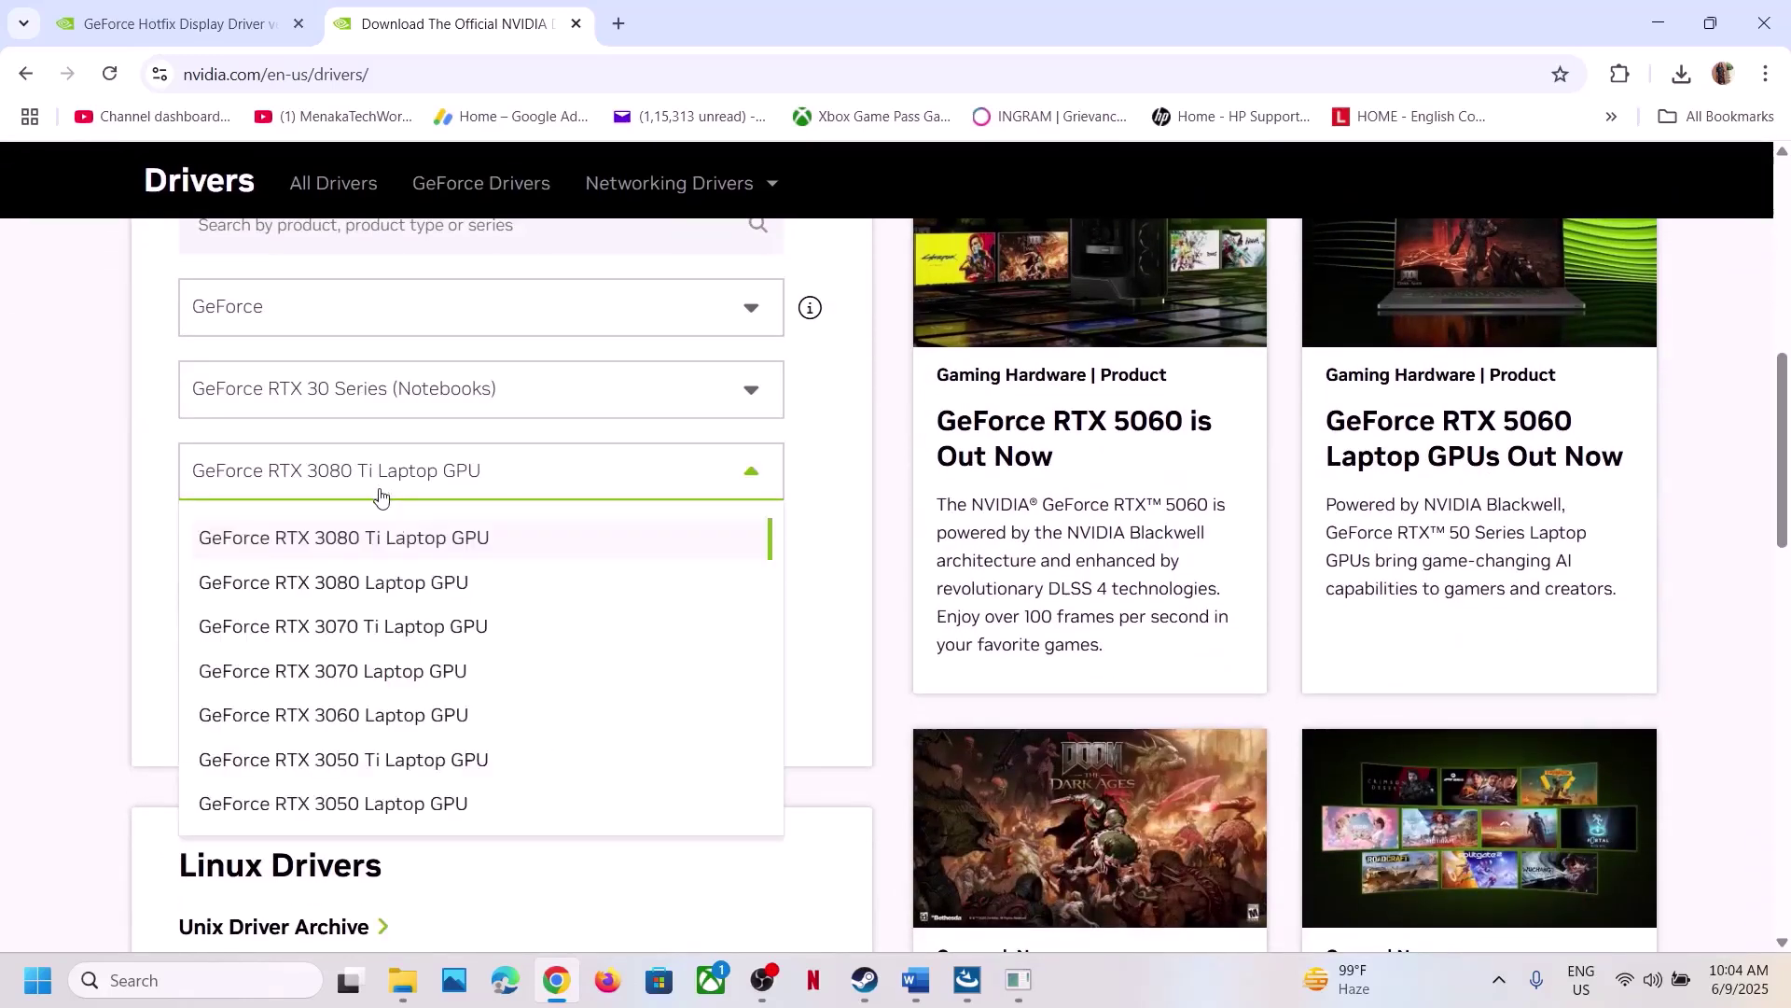
{"action": "left_click", "coordinate": [395, 807]}
{"action": "left_click", "coordinate": [392, 557]}
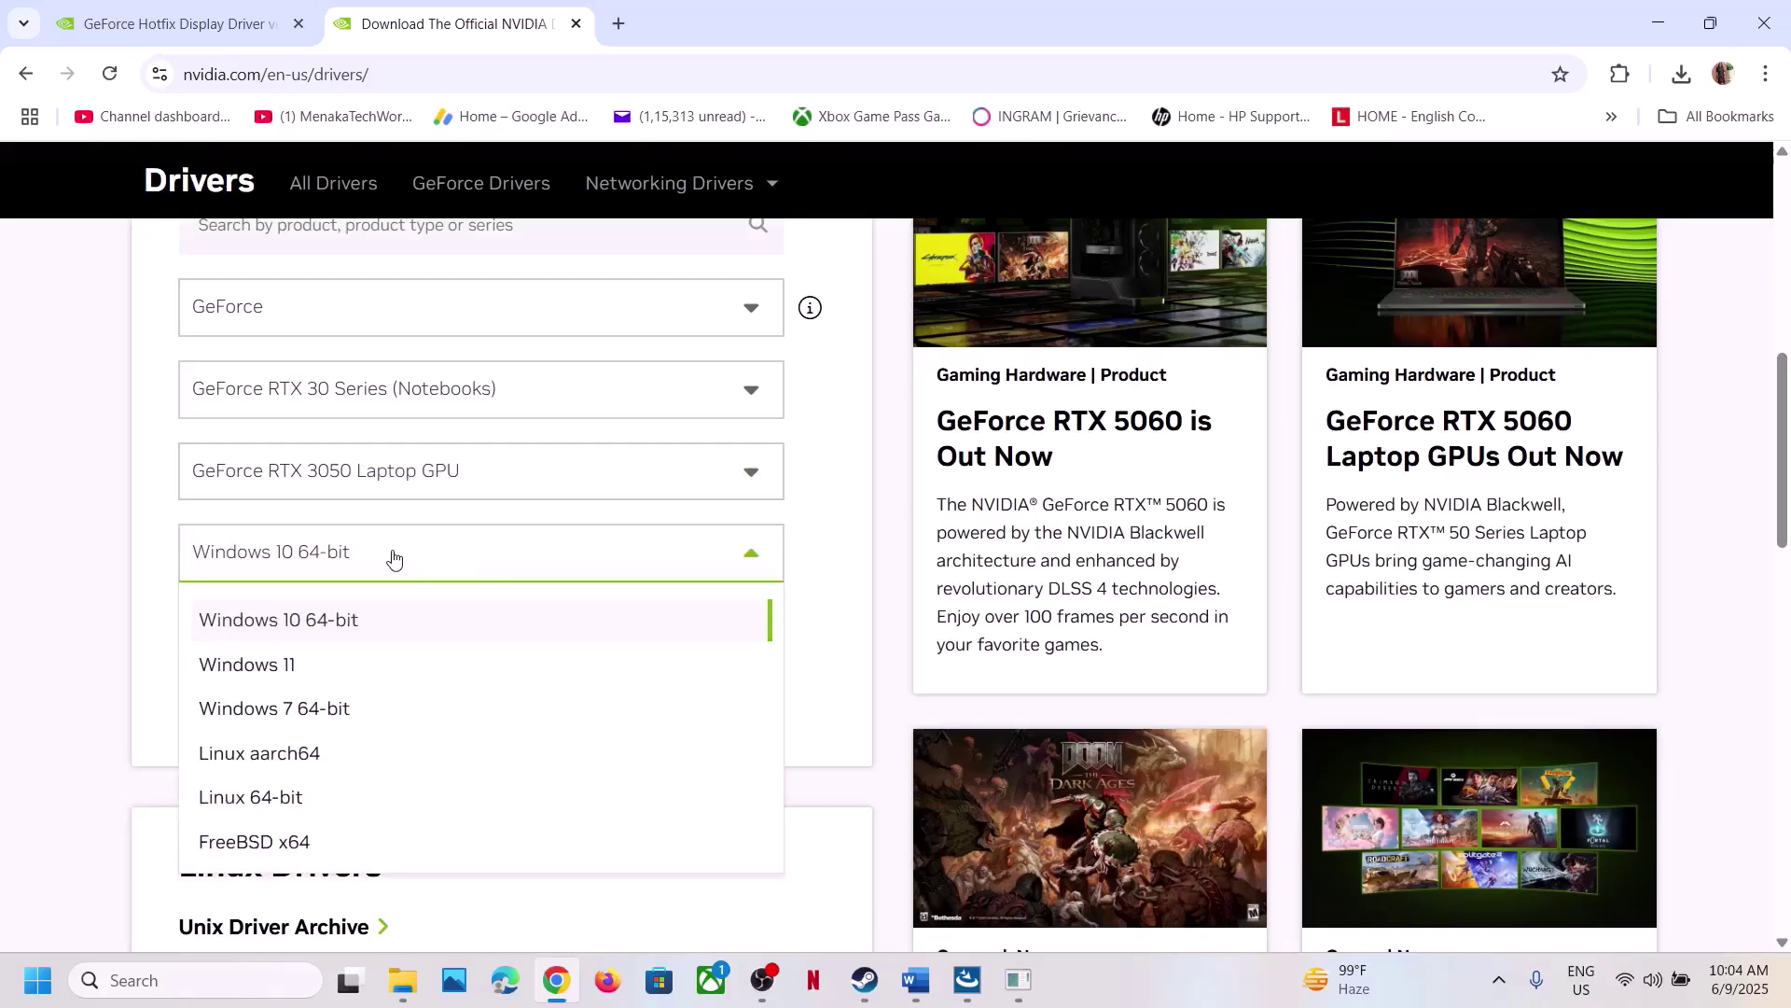
{"action": "left_click", "coordinate": [324, 671]}
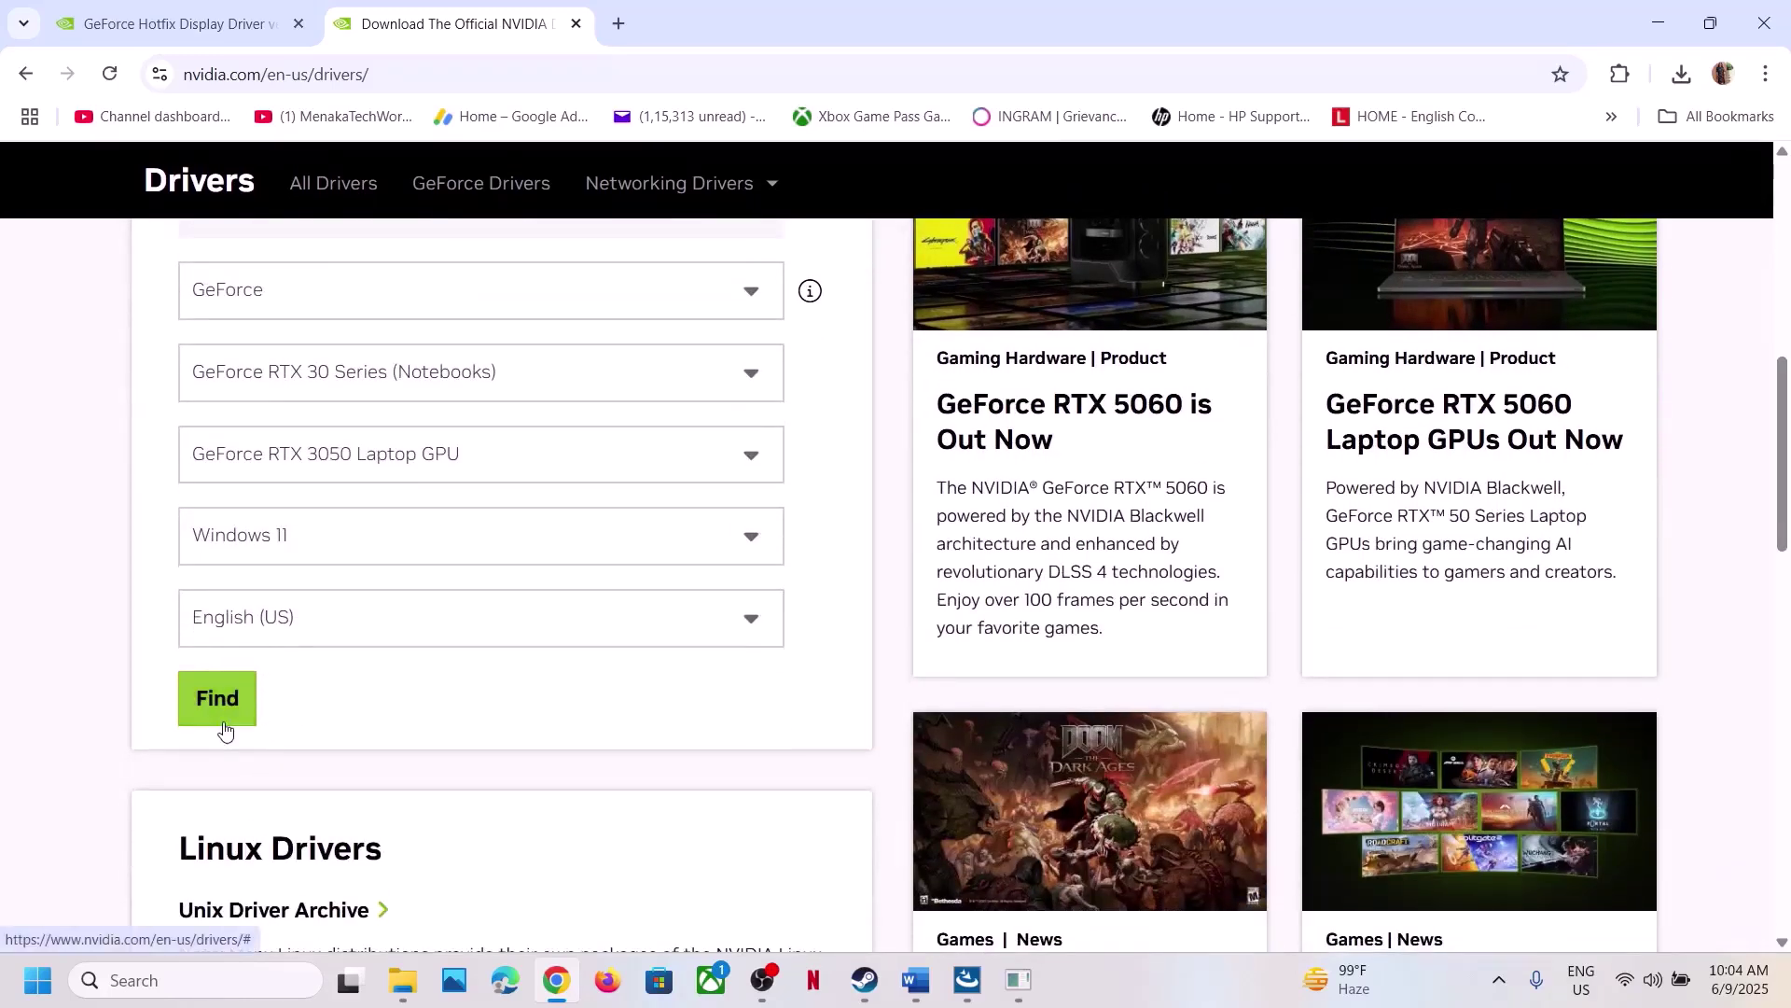
{"action": "left_click", "coordinate": [223, 724]}
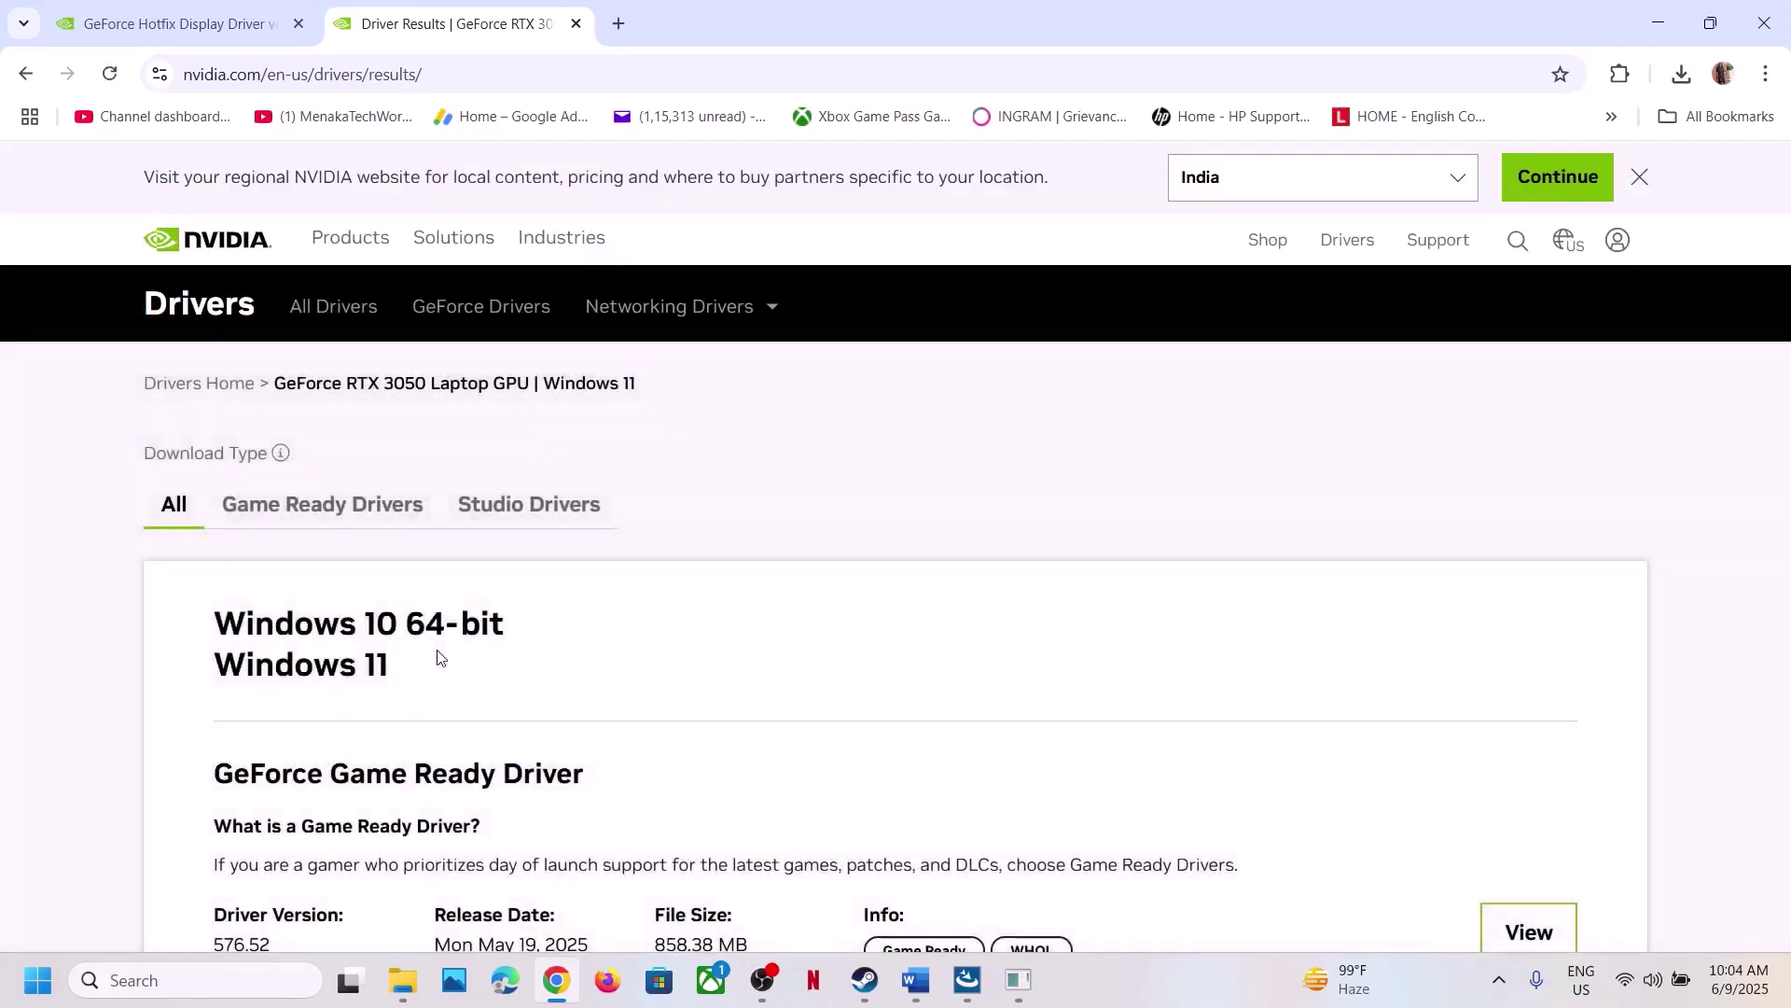
- Expand the list of older driver versions and open the details page of GeForce Game Ready Driver 566.36
{"action": "scroll", "coordinate": [437, 656], "scroll_direction": "down", "scroll_amount": 8}
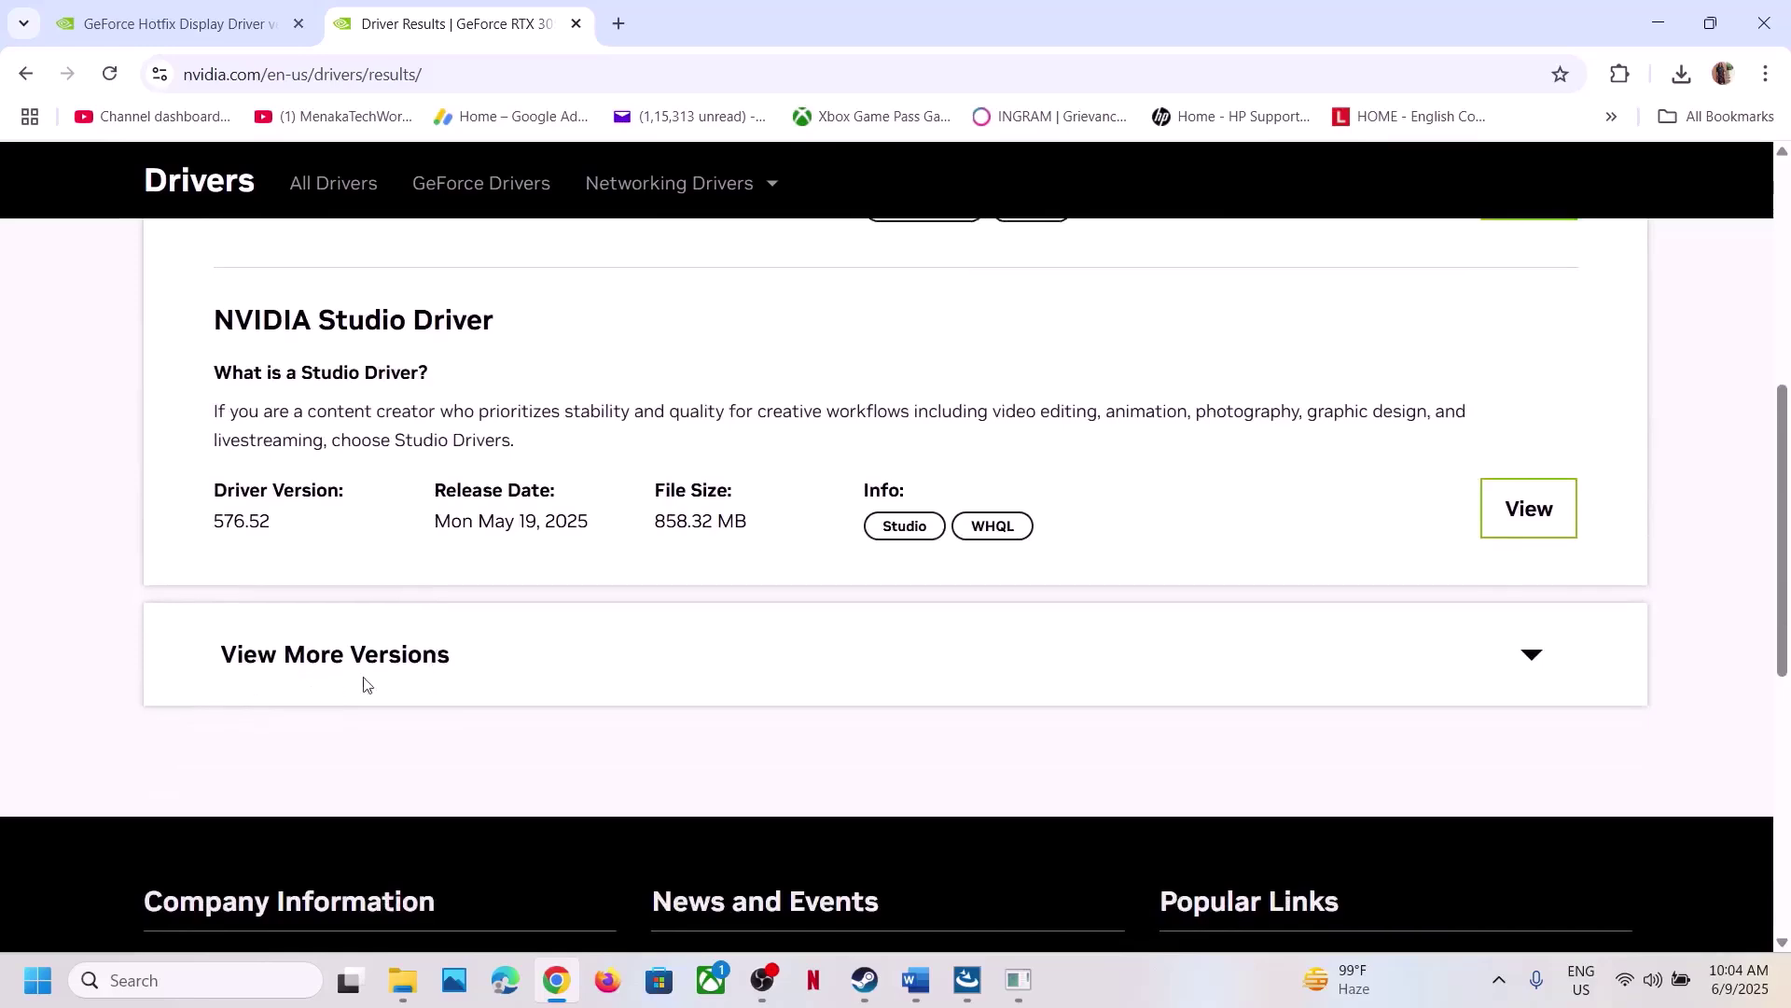
{"action": "left_click", "coordinate": [369, 664]}
{"action": "scroll", "coordinate": [503, 588], "scroll_direction": "down", "scroll_amount": 4}
{"action": "scroll", "coordinate": [466, 606], "scroll_direction": "up", "scroll_amount": 8}
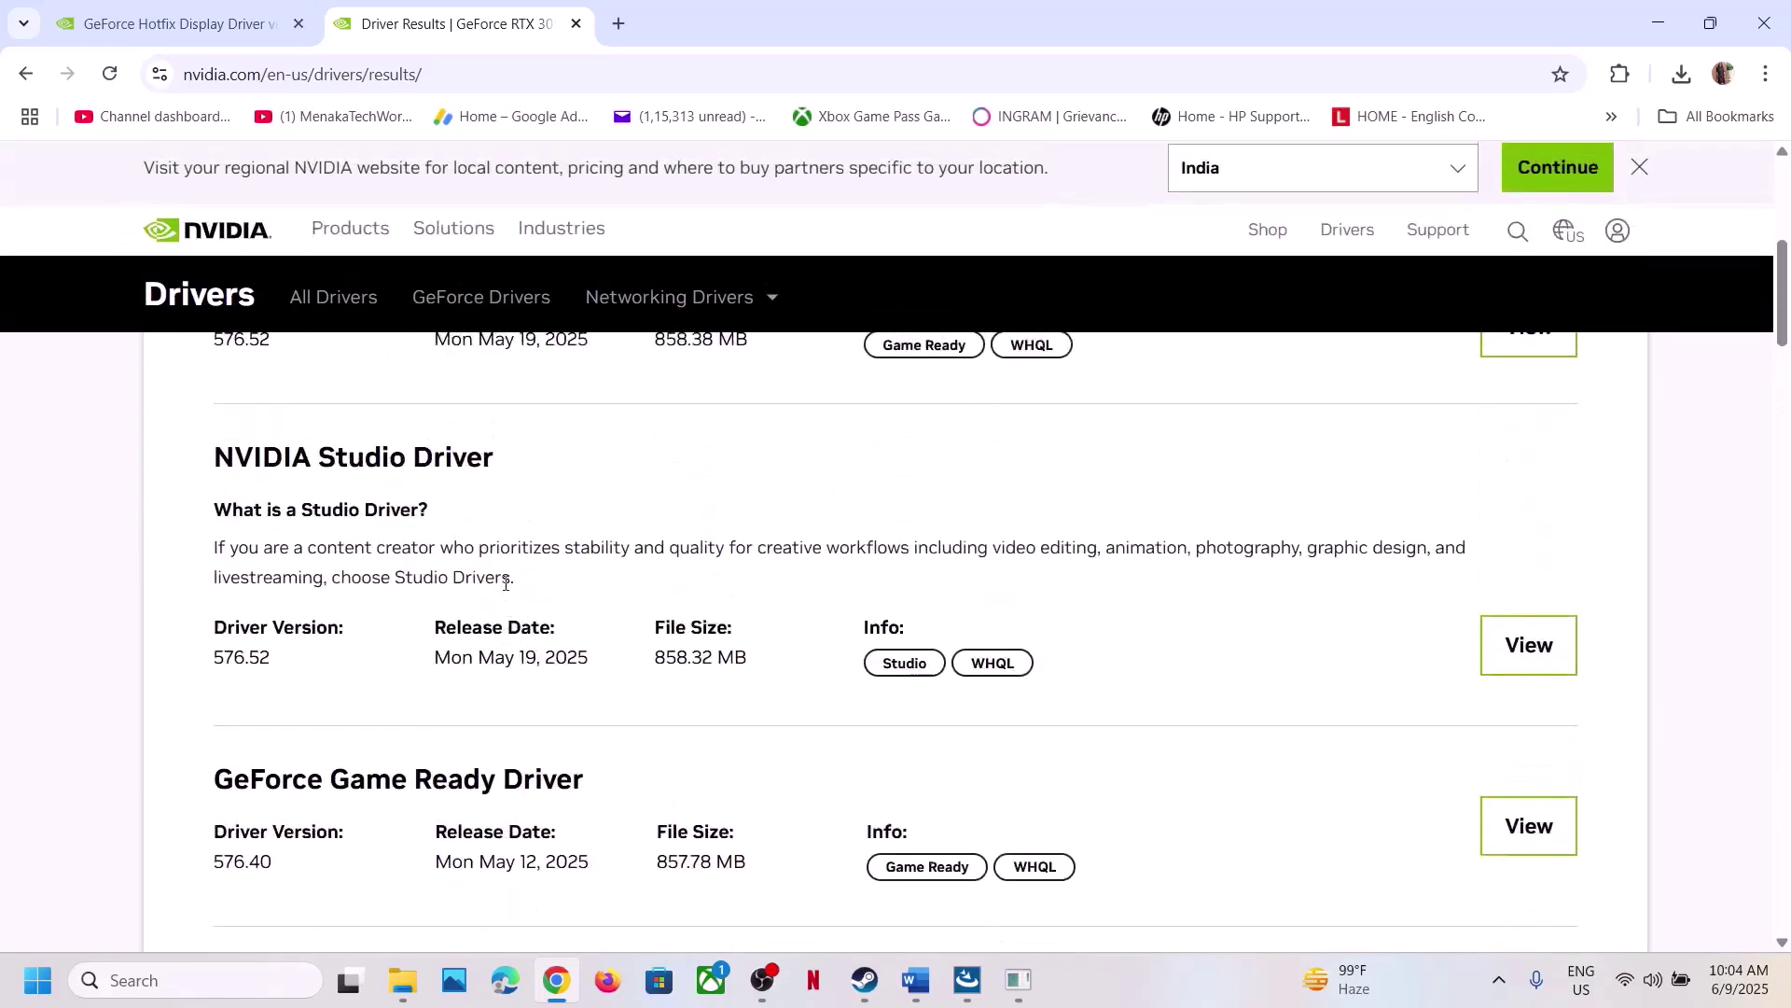
{"action": "scroll", "coordinate": [397, 630], "scroll_direction": "up", "scroll_amount": 1}
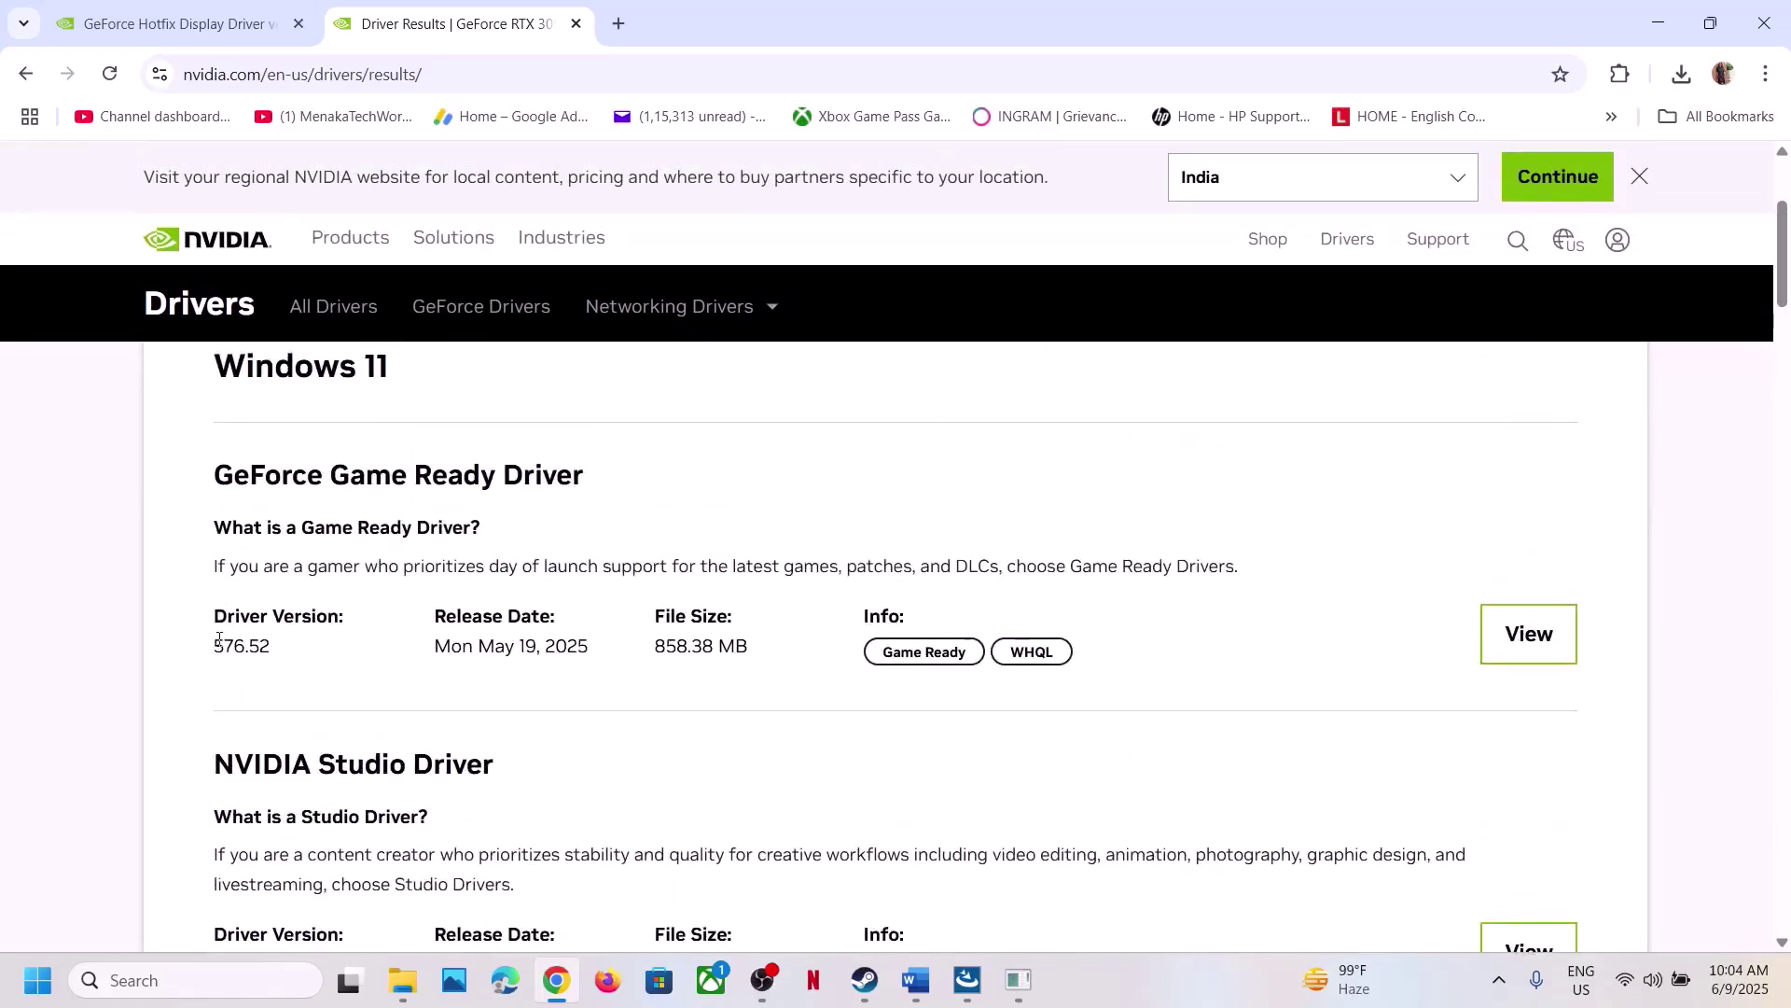
{"action": "scroll", "coordinate": [317, 650], "scroll_direction": "up", "scroll_amount": 1}
{"action": "scroll", "coordinate": [317, 650], "scroll_direction": "down", "scroll_amount": 4}
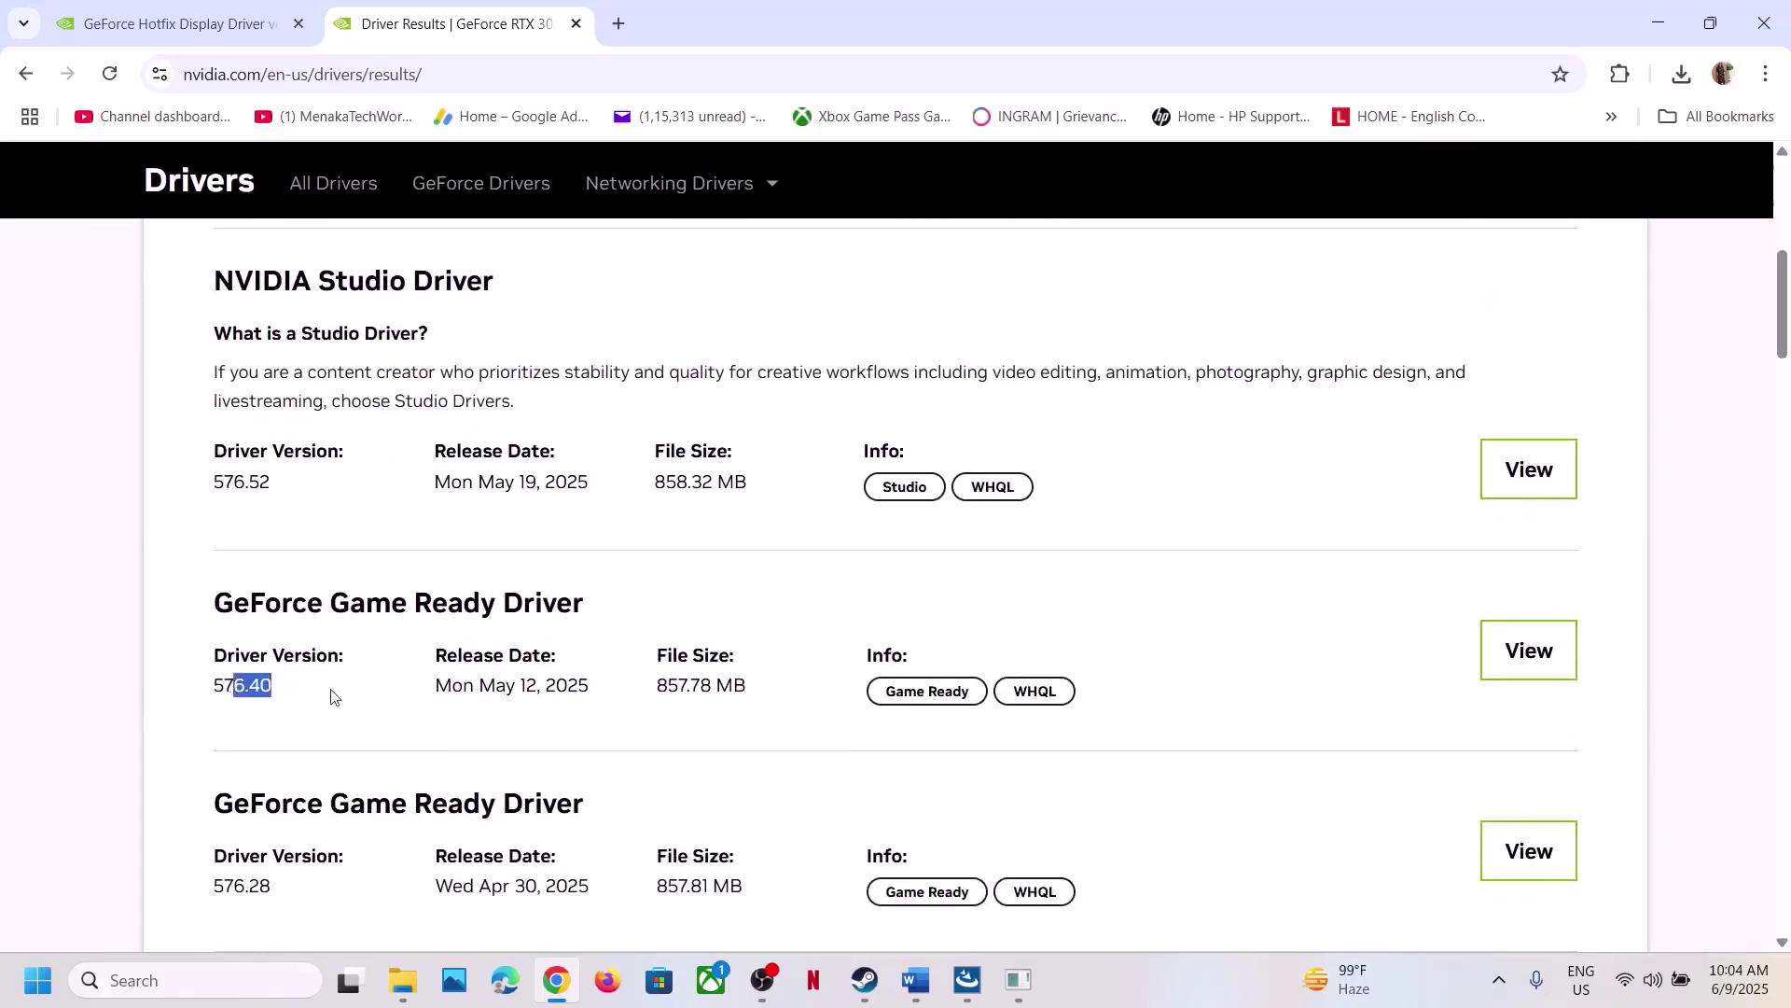
{"action": "scroll", "coordinate": [331, 694], "scroll_direction": "down", "scroll_amount": 2}
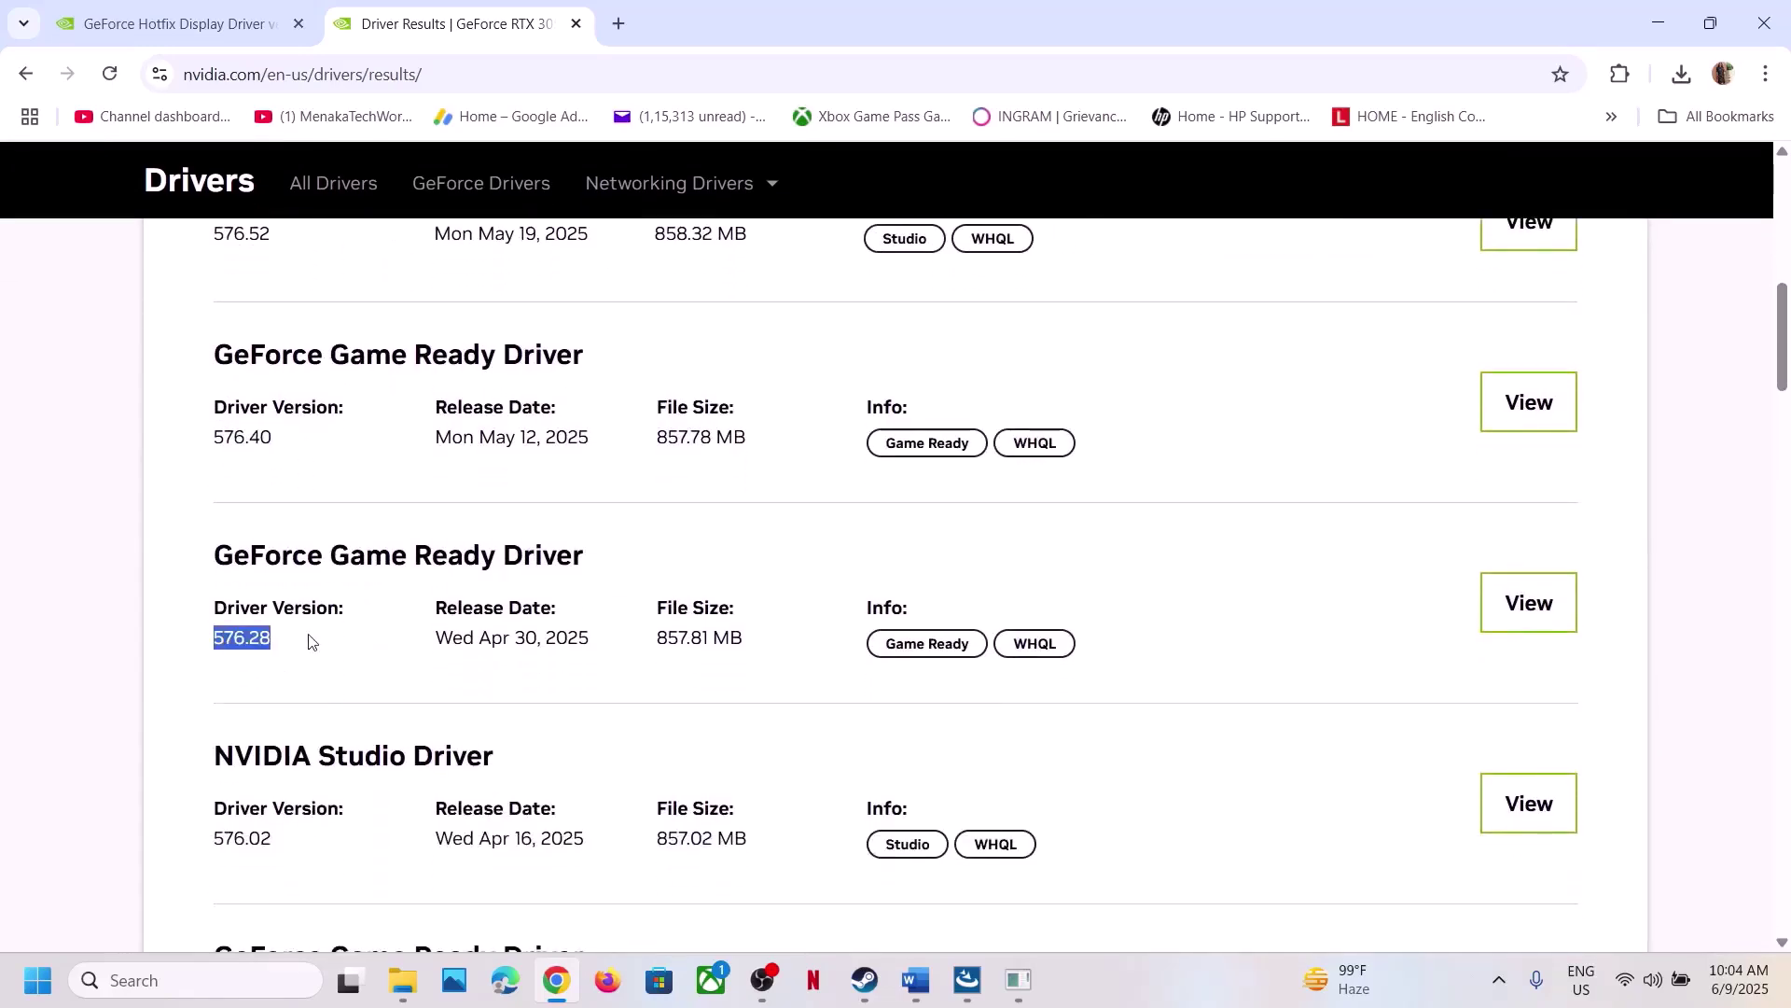
{"action": "scroll", "coordinate": [317, 642], "scroll_direction": "down", "scroll_amount": 10}
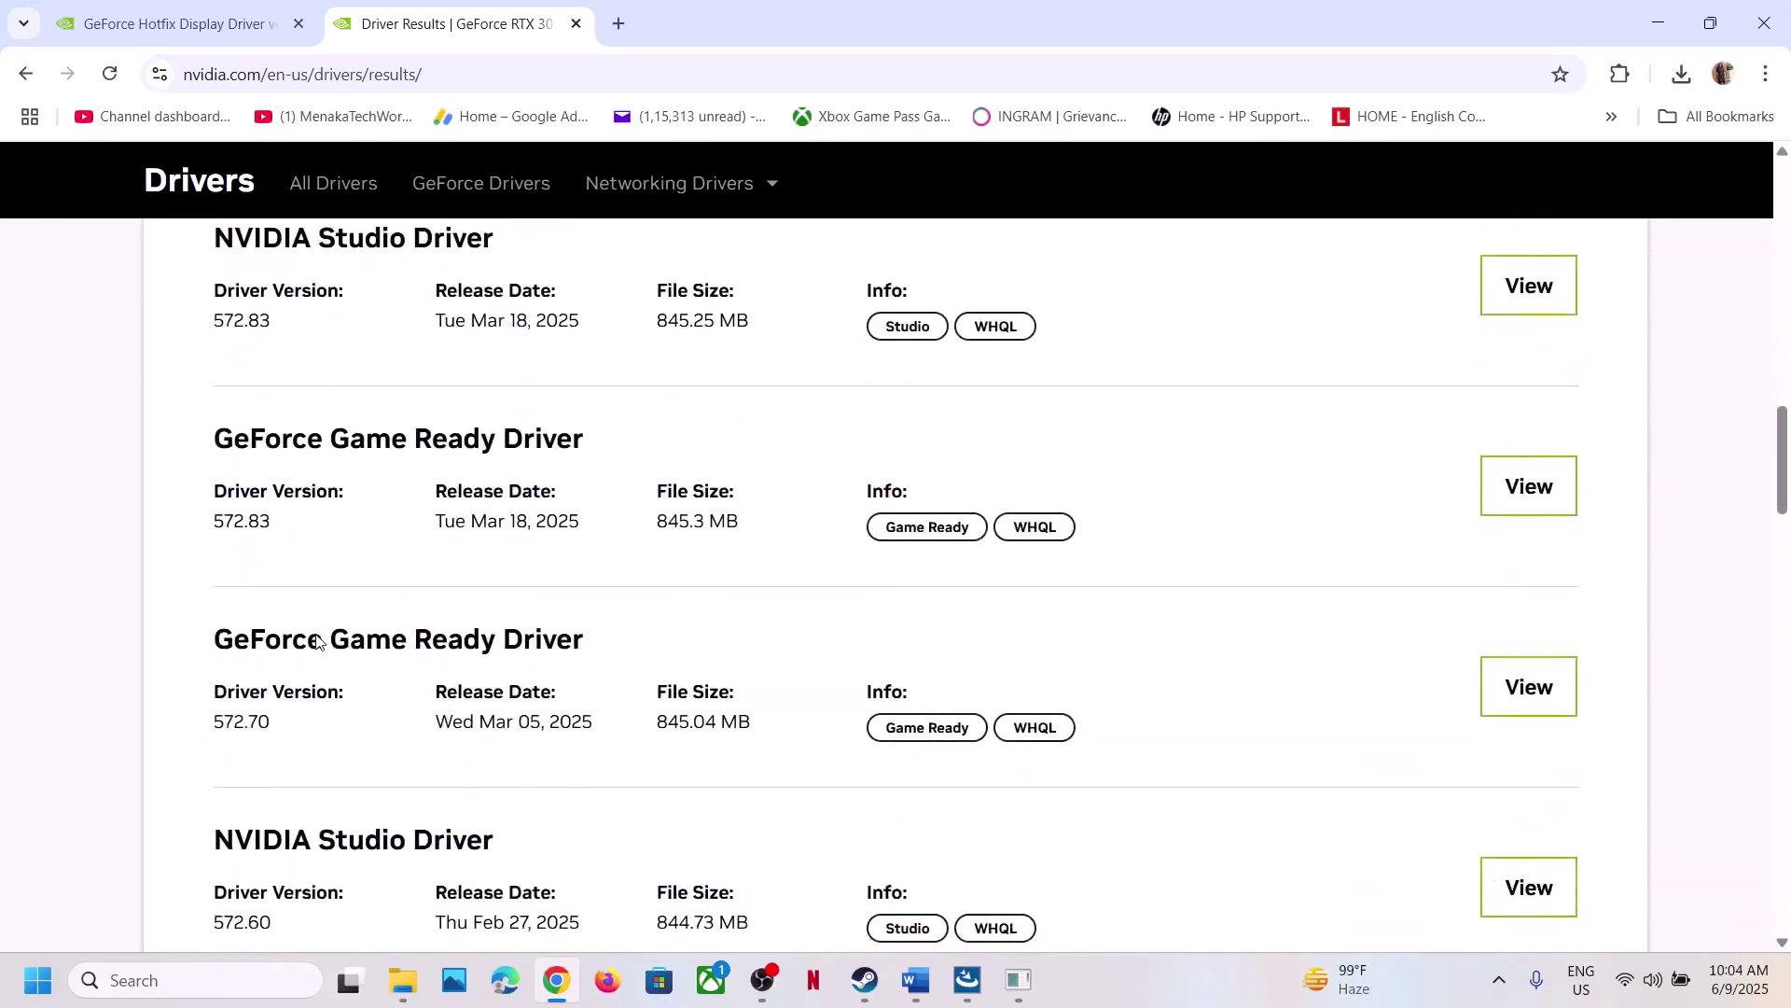
{"action": "scroll", "coordinate": [317, 637], "scroll_direction": "down", "scroll_amount": 8}
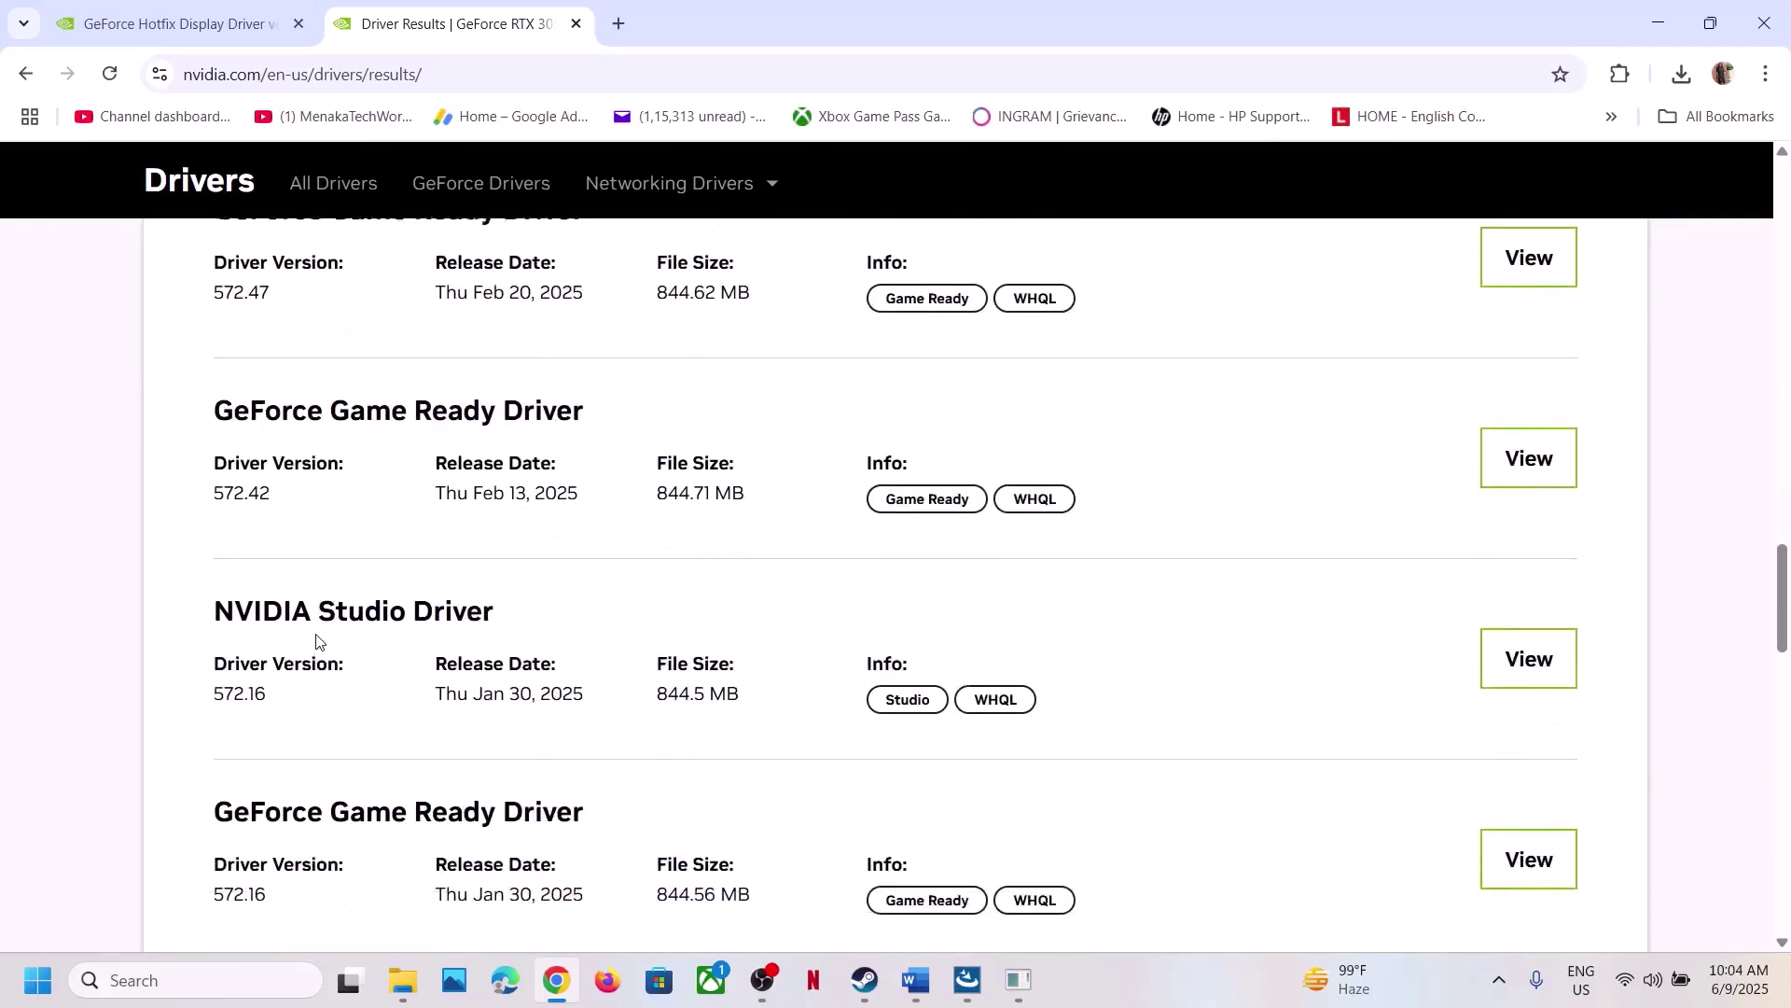
{"action": "scroll", "coordinate": [317, 640], "scroll_direction": "down", "scroll_amount": 3}
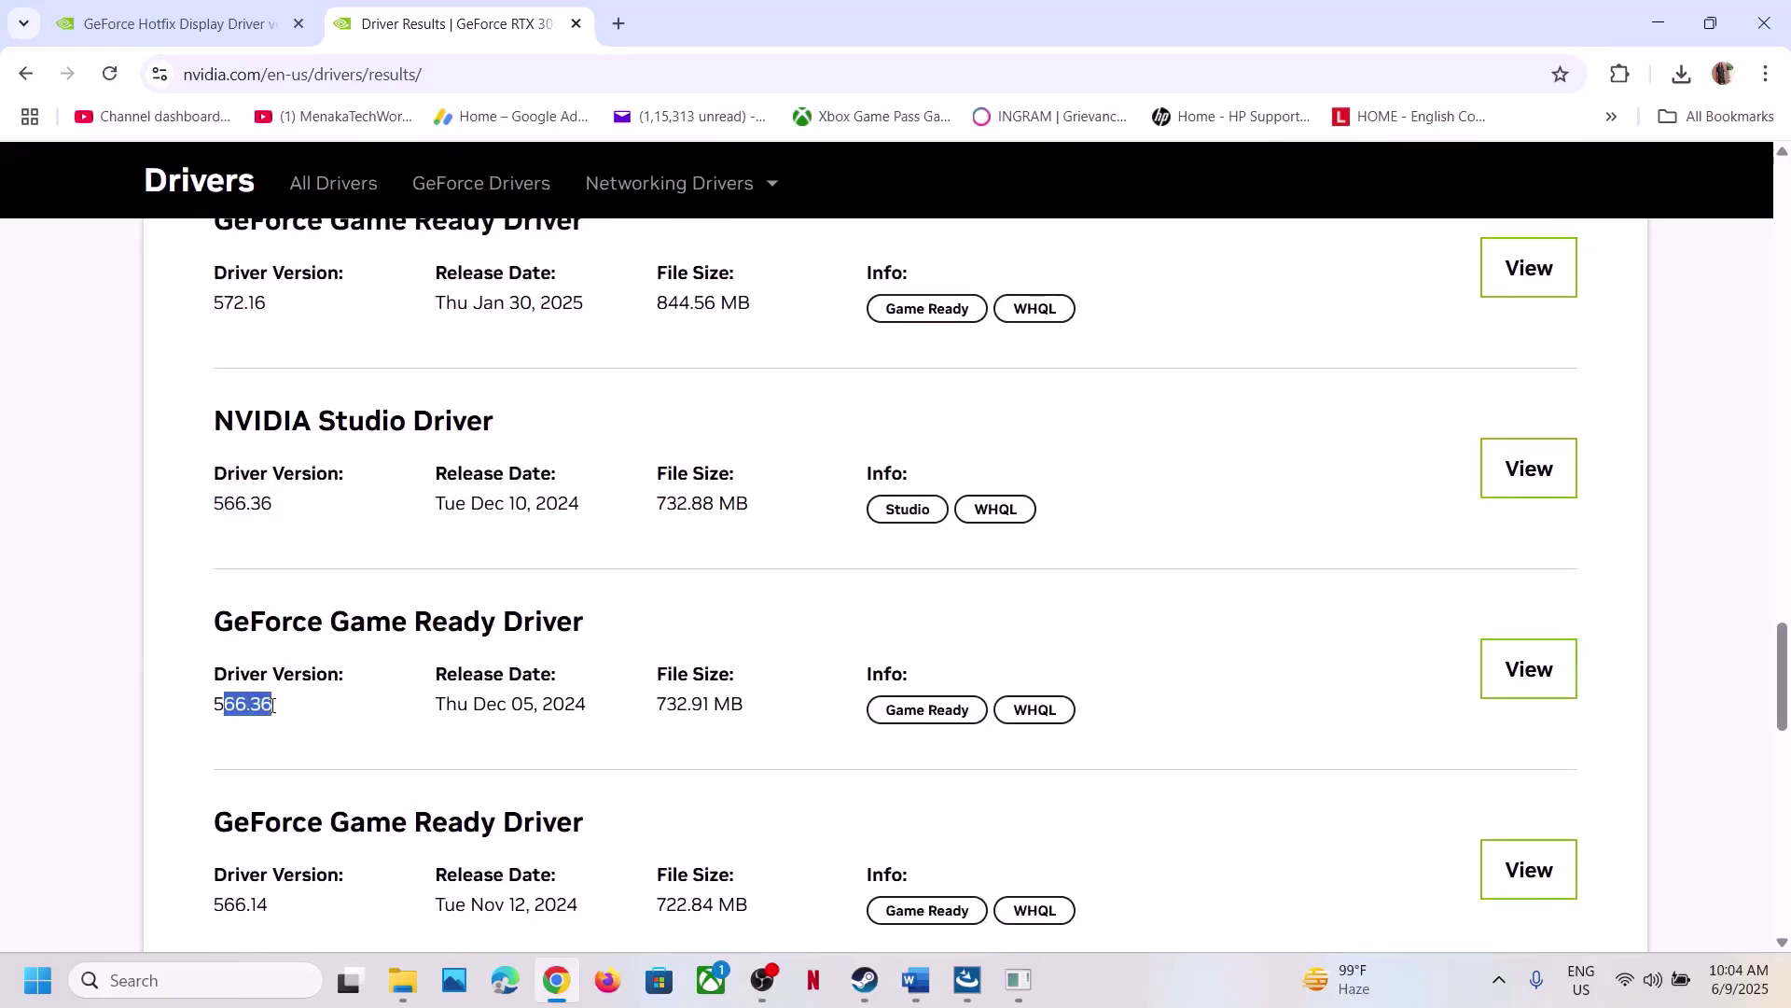
{"action": "left_click", "coordinate": [1525, 670]}
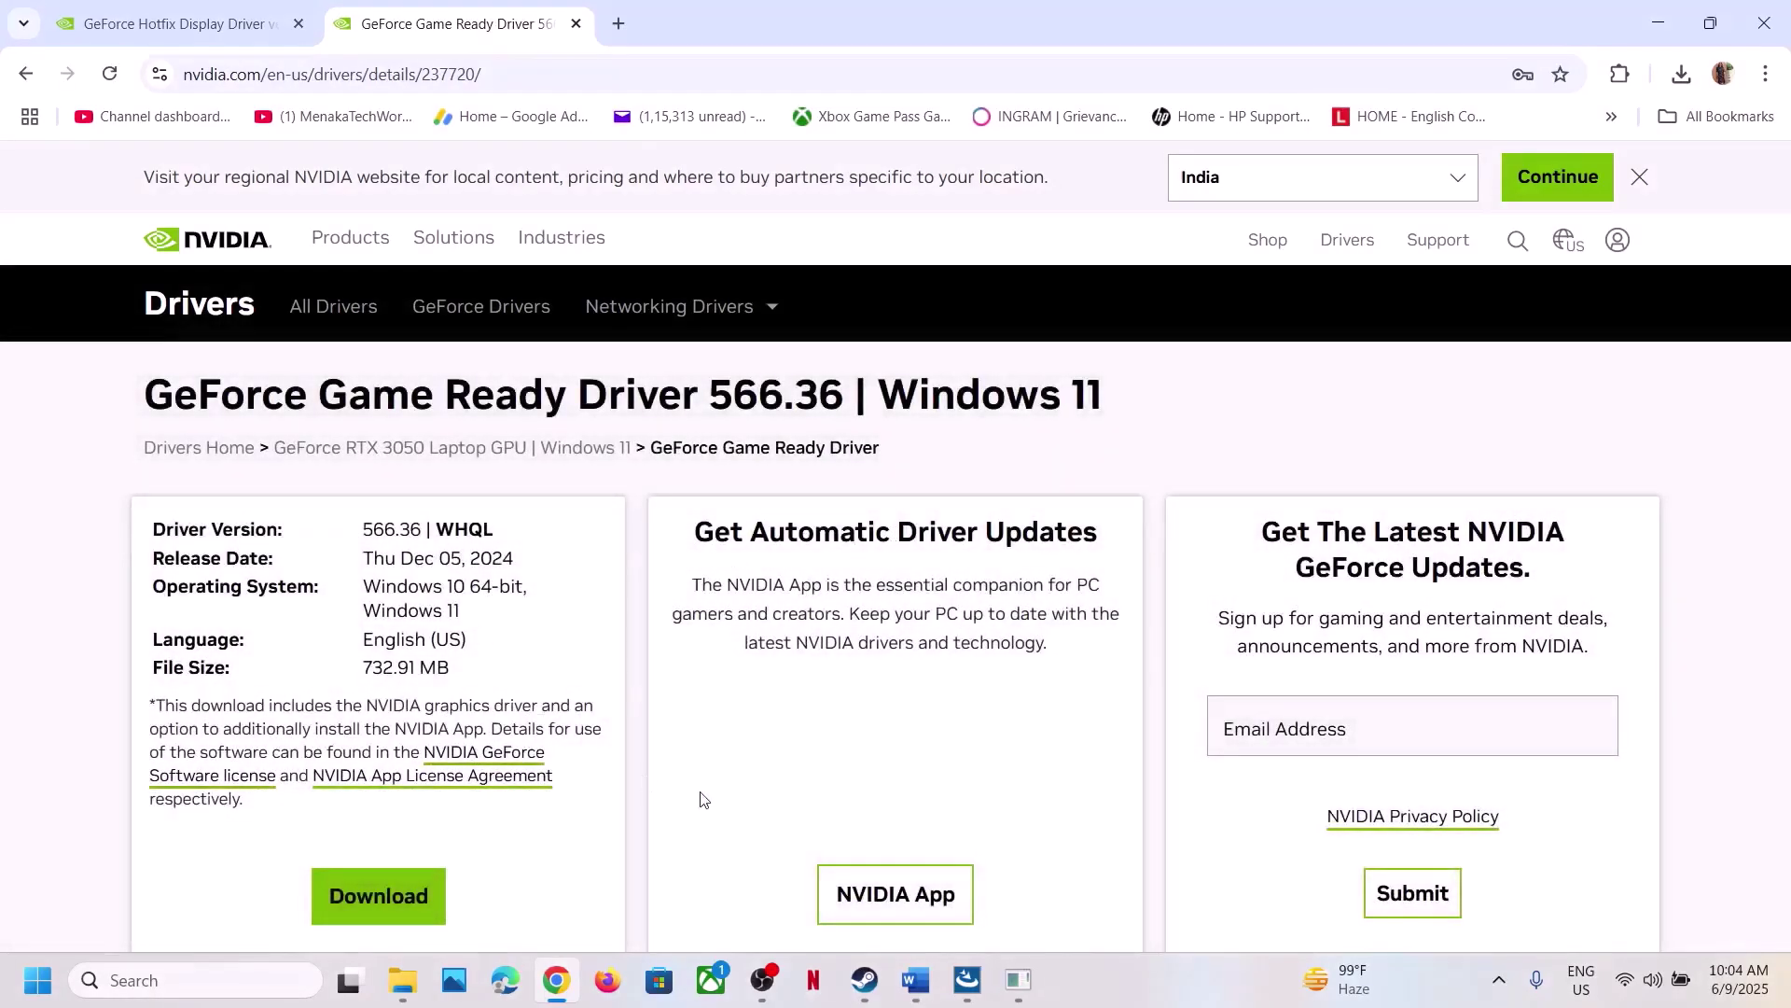
- Switch to the Word notes and highlight the Step 13 text "Verify the game files"
{"action": "left_click", "coordinate": [875, 999]}
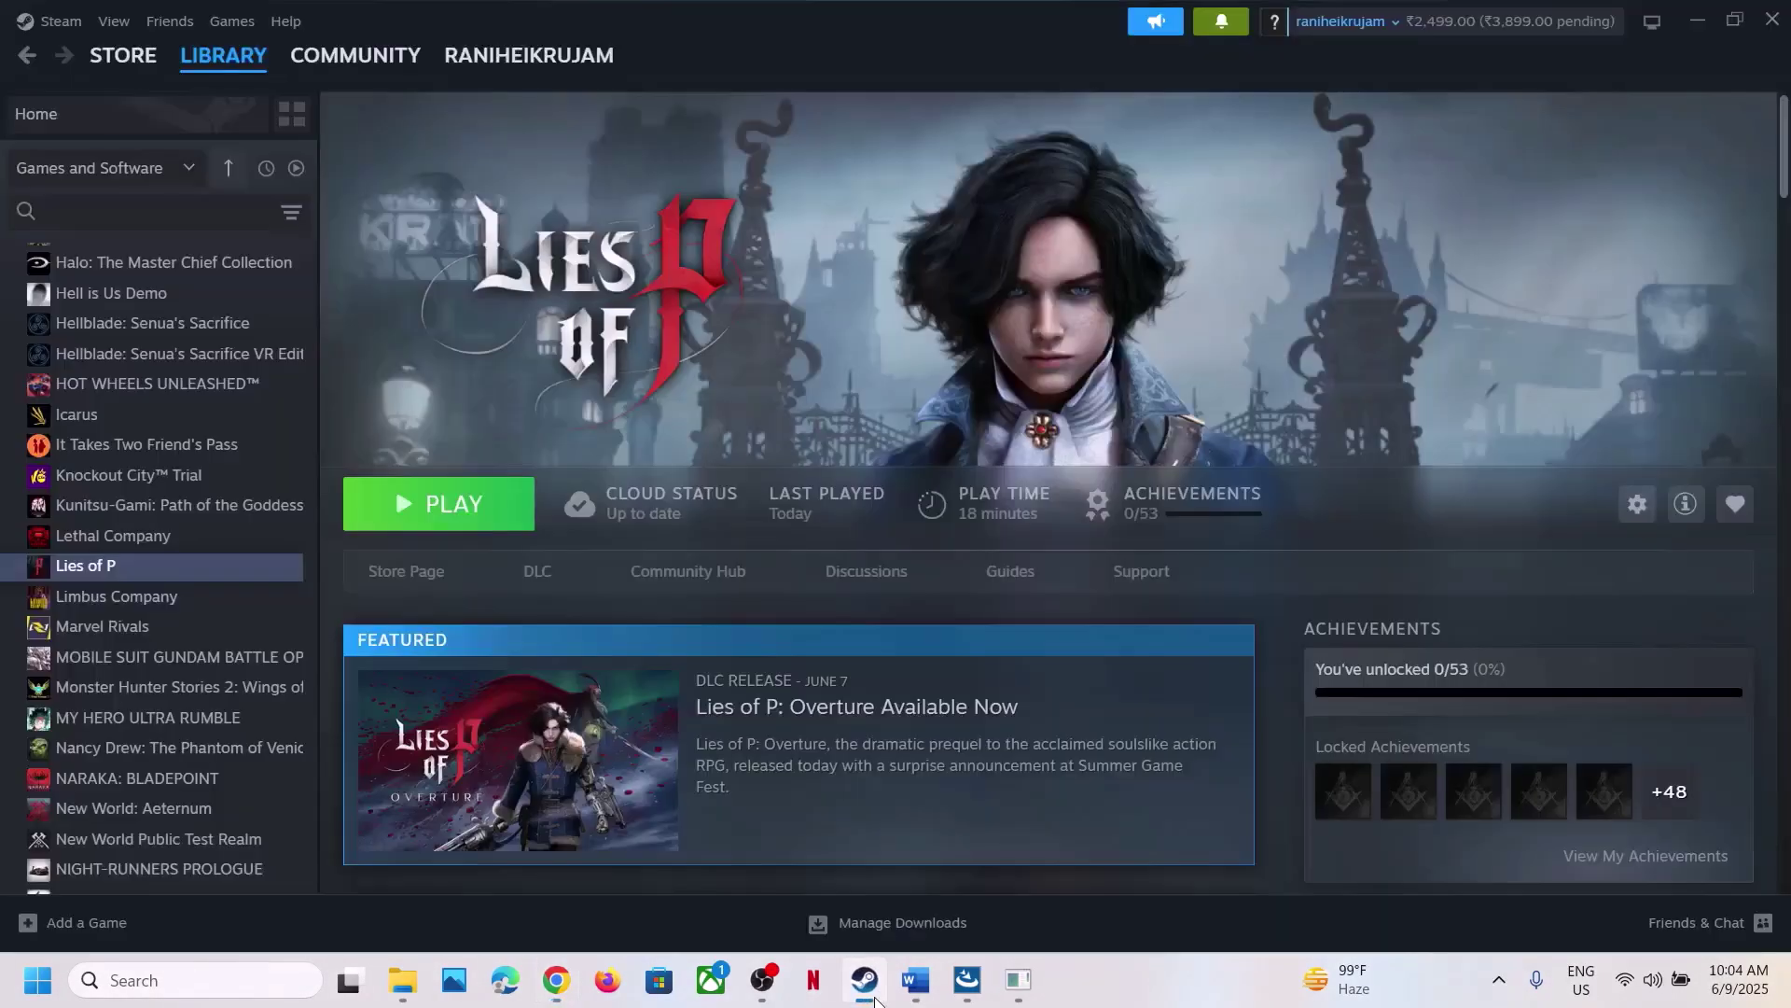
{"action": "left_click", "coordinate": [916, 979]}
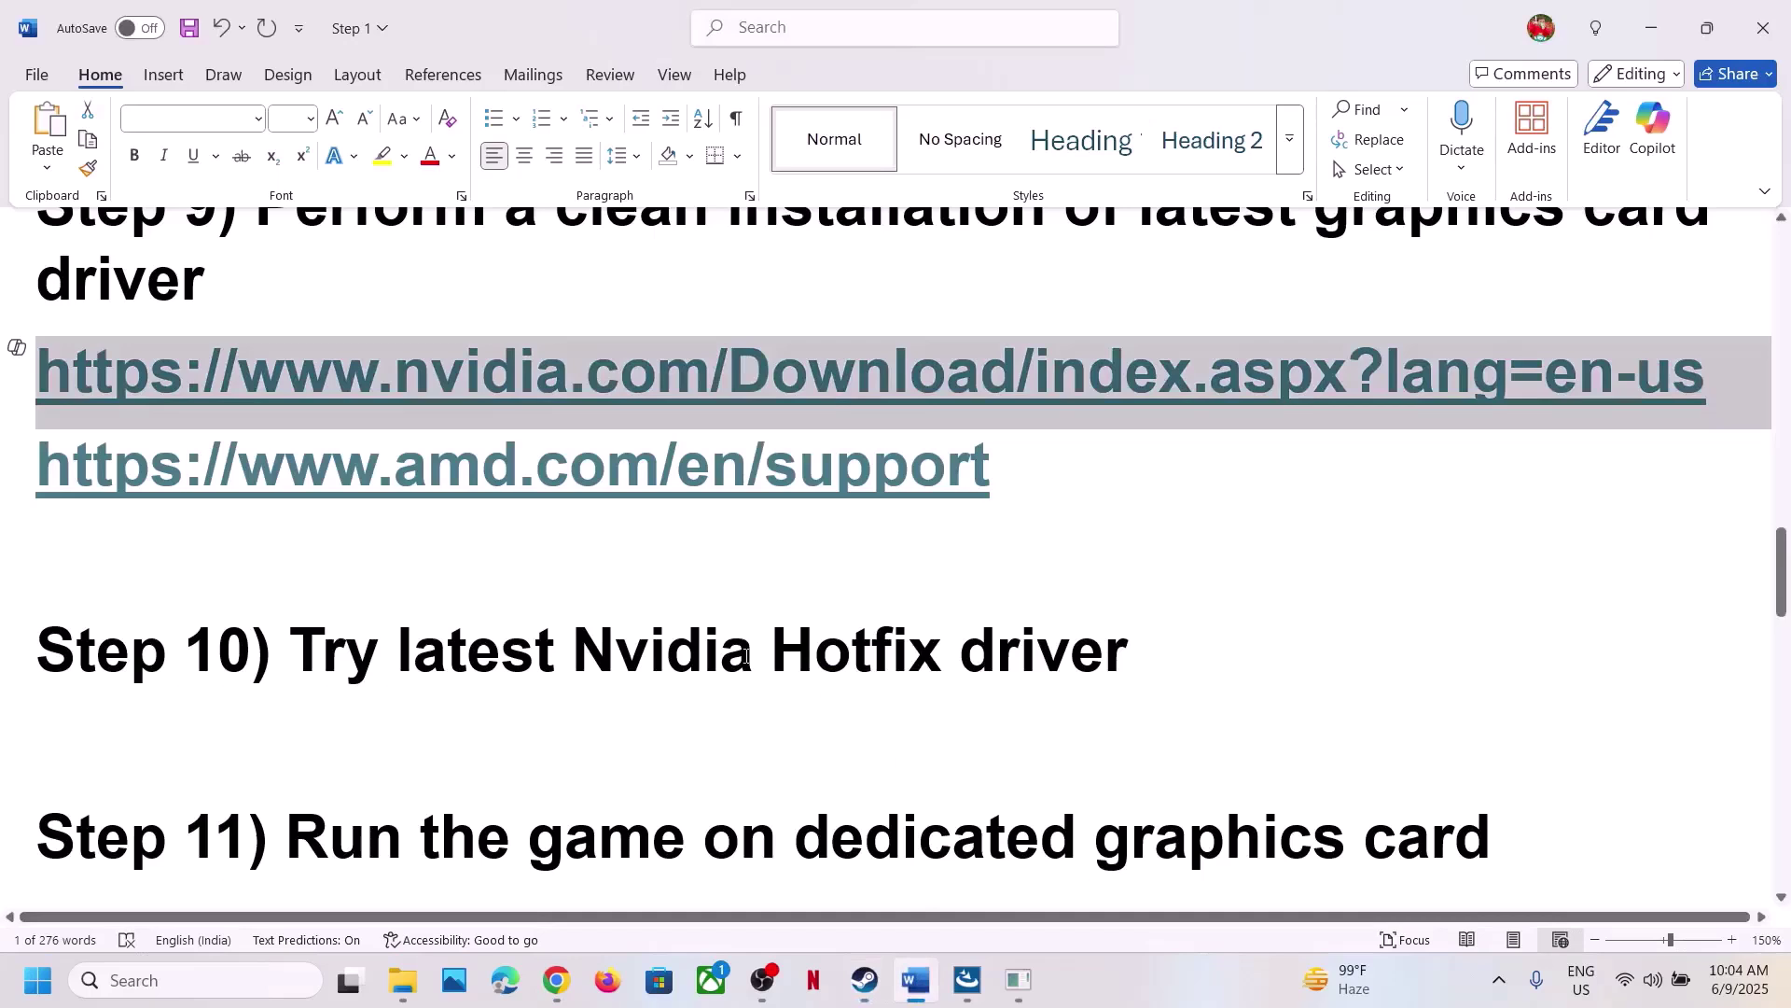
{"action": "scroll", "coordinate": [746, 656], "scroll_direction": "down", "scroll_amount": 2}
{"action": "scroll", "coordinate": [745, 656], "scroll_direction": "up", "scroll_amount": 1}
{"action": "scroll", "coordinate": [746, 656], "scroll_direction": "down", "scroll_amount": 2}
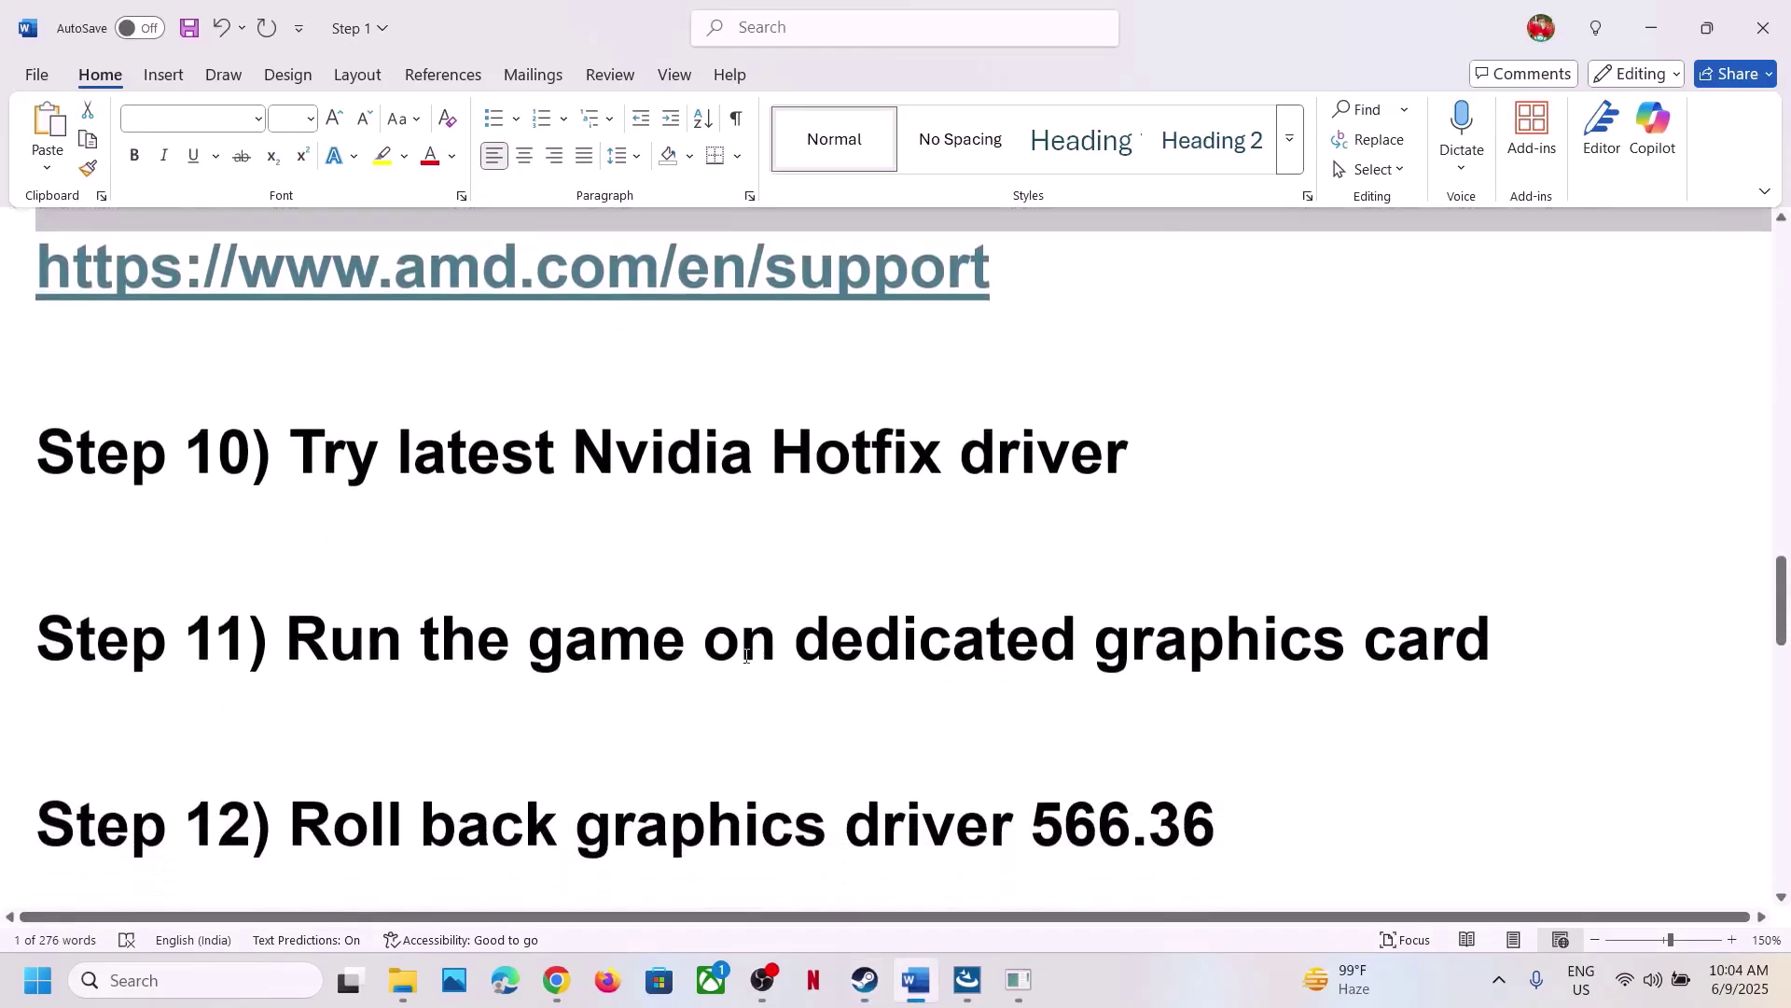
{"action": "scroll", "coordinate": [747, 656], "scroll_direction": "down", "scroll_amount": 3}
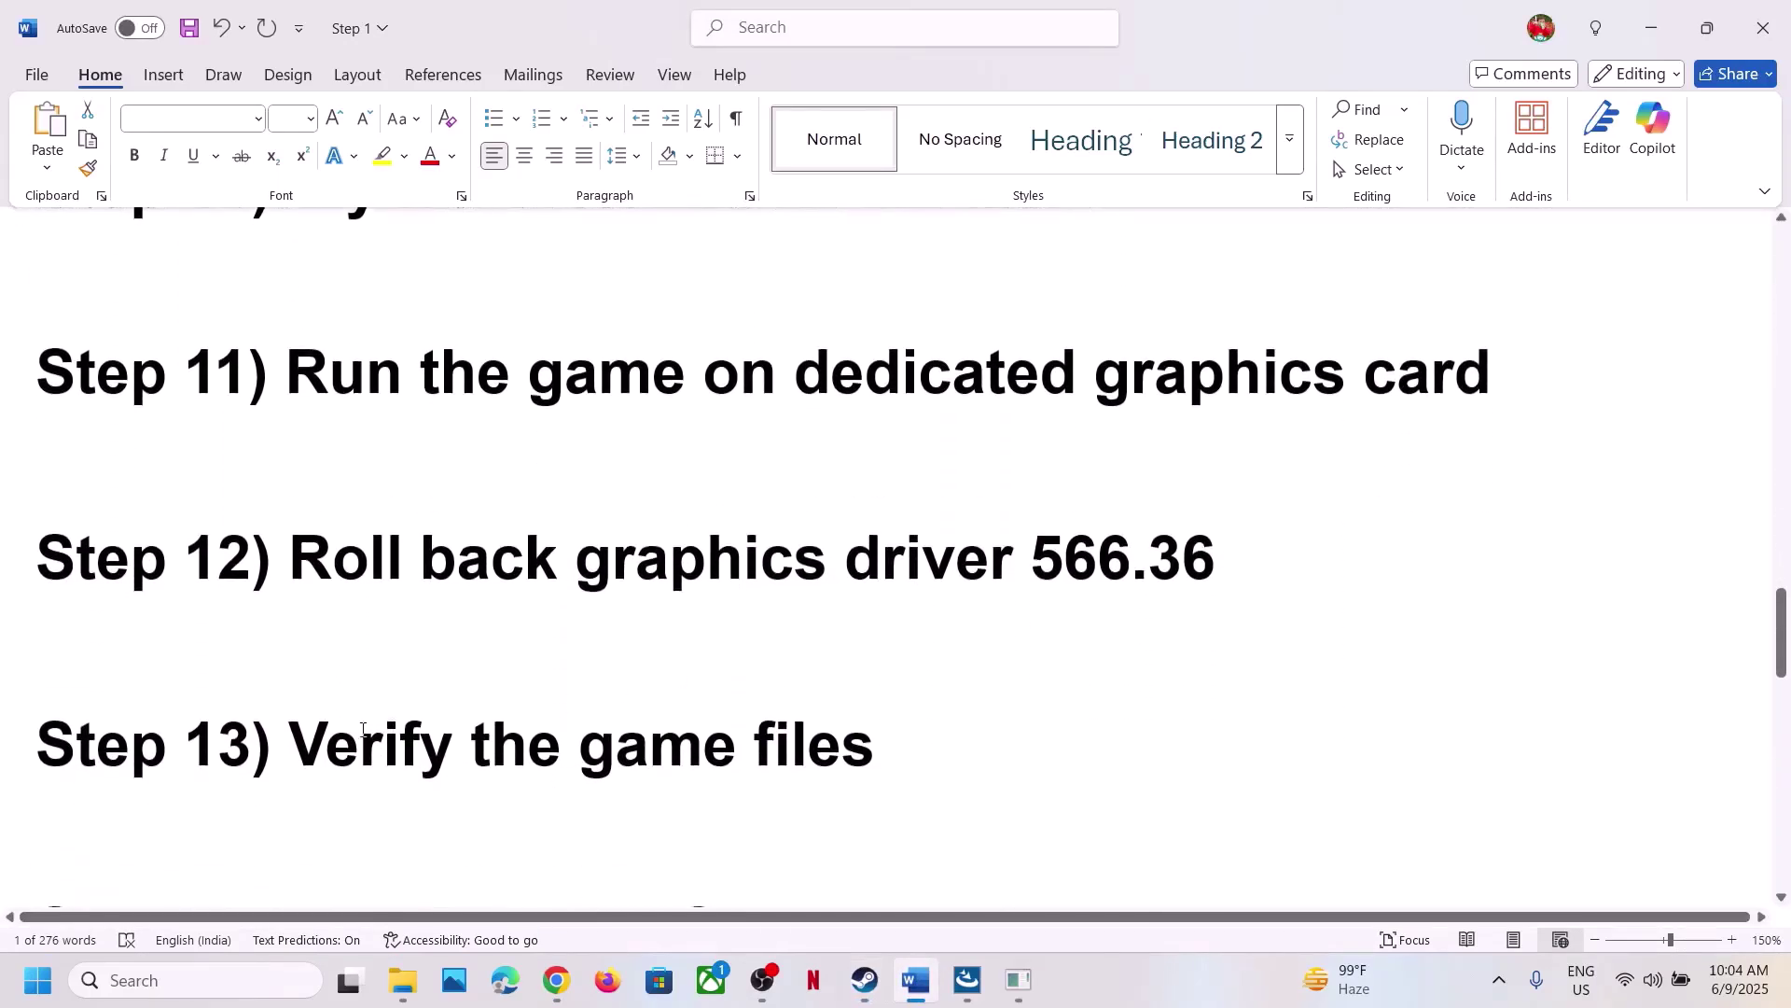
{"action": "left_click_drag", "start_coordinate": [363, 730], "coordinate": [872, 751]}
- In Steam, view the Installed Files properties of Lies of P for the file integrity option, and close the window
{"action": "left_click", "coordinate": [851, 987]}
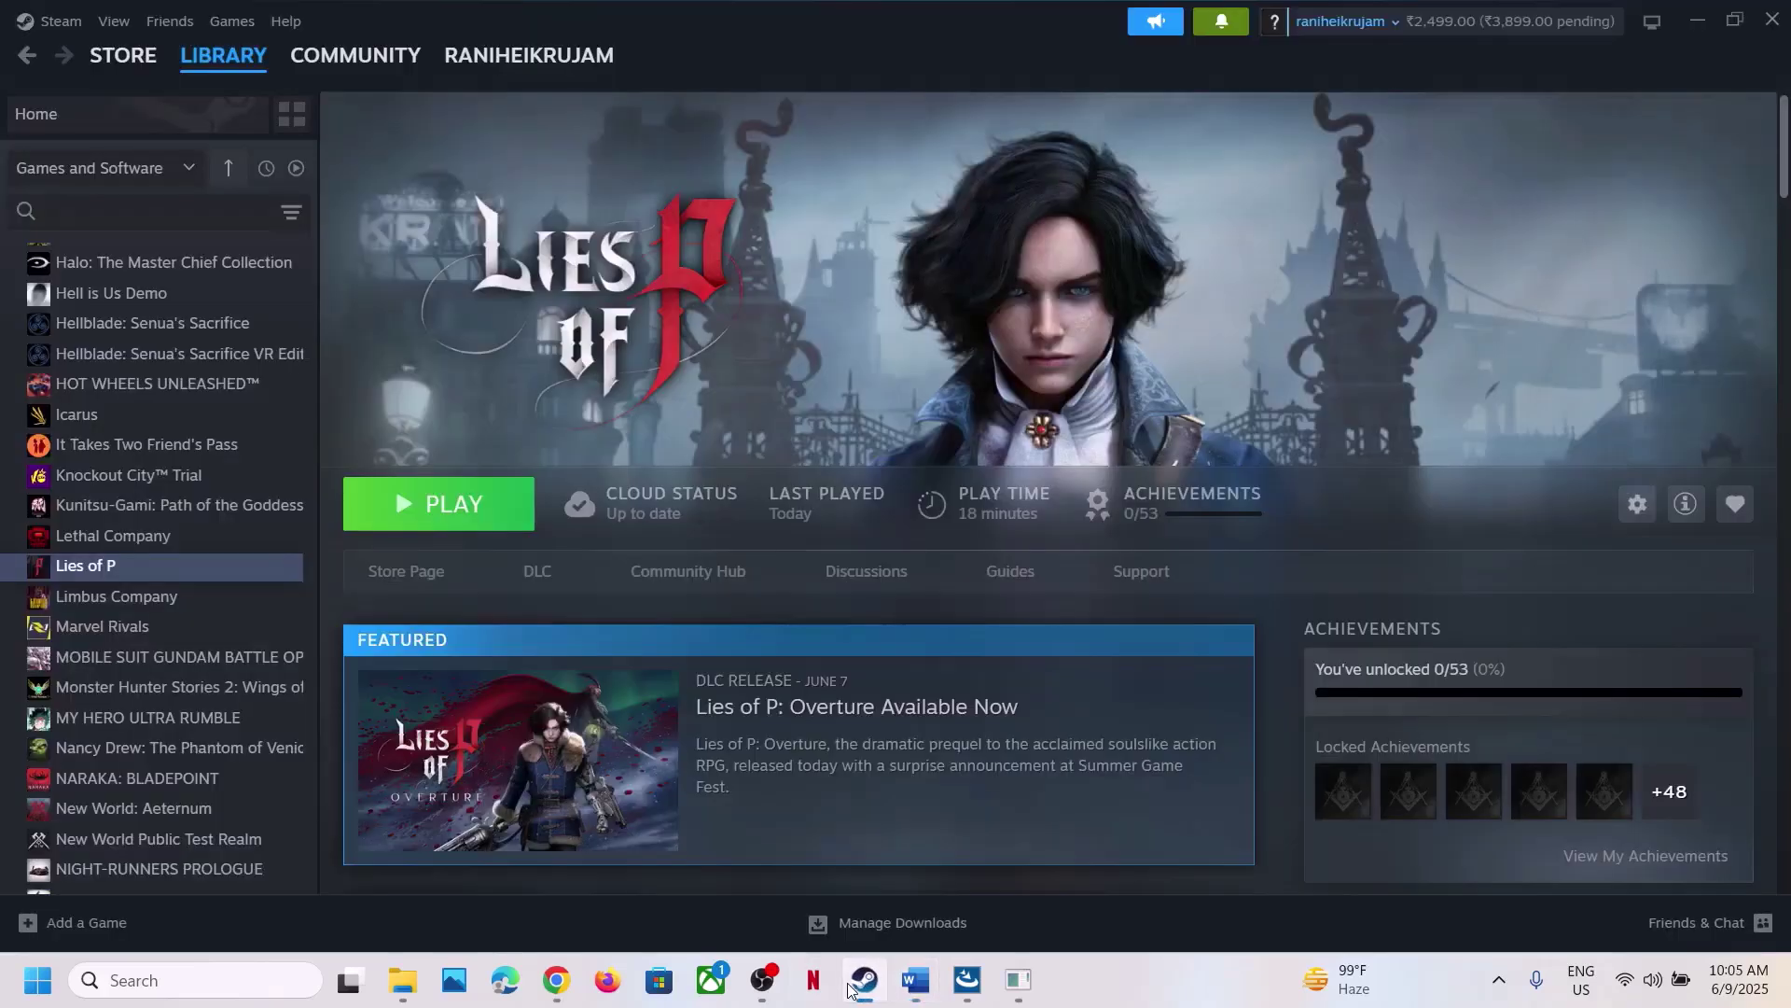
{"action": "right_click", "coordinate": [194, 566]}
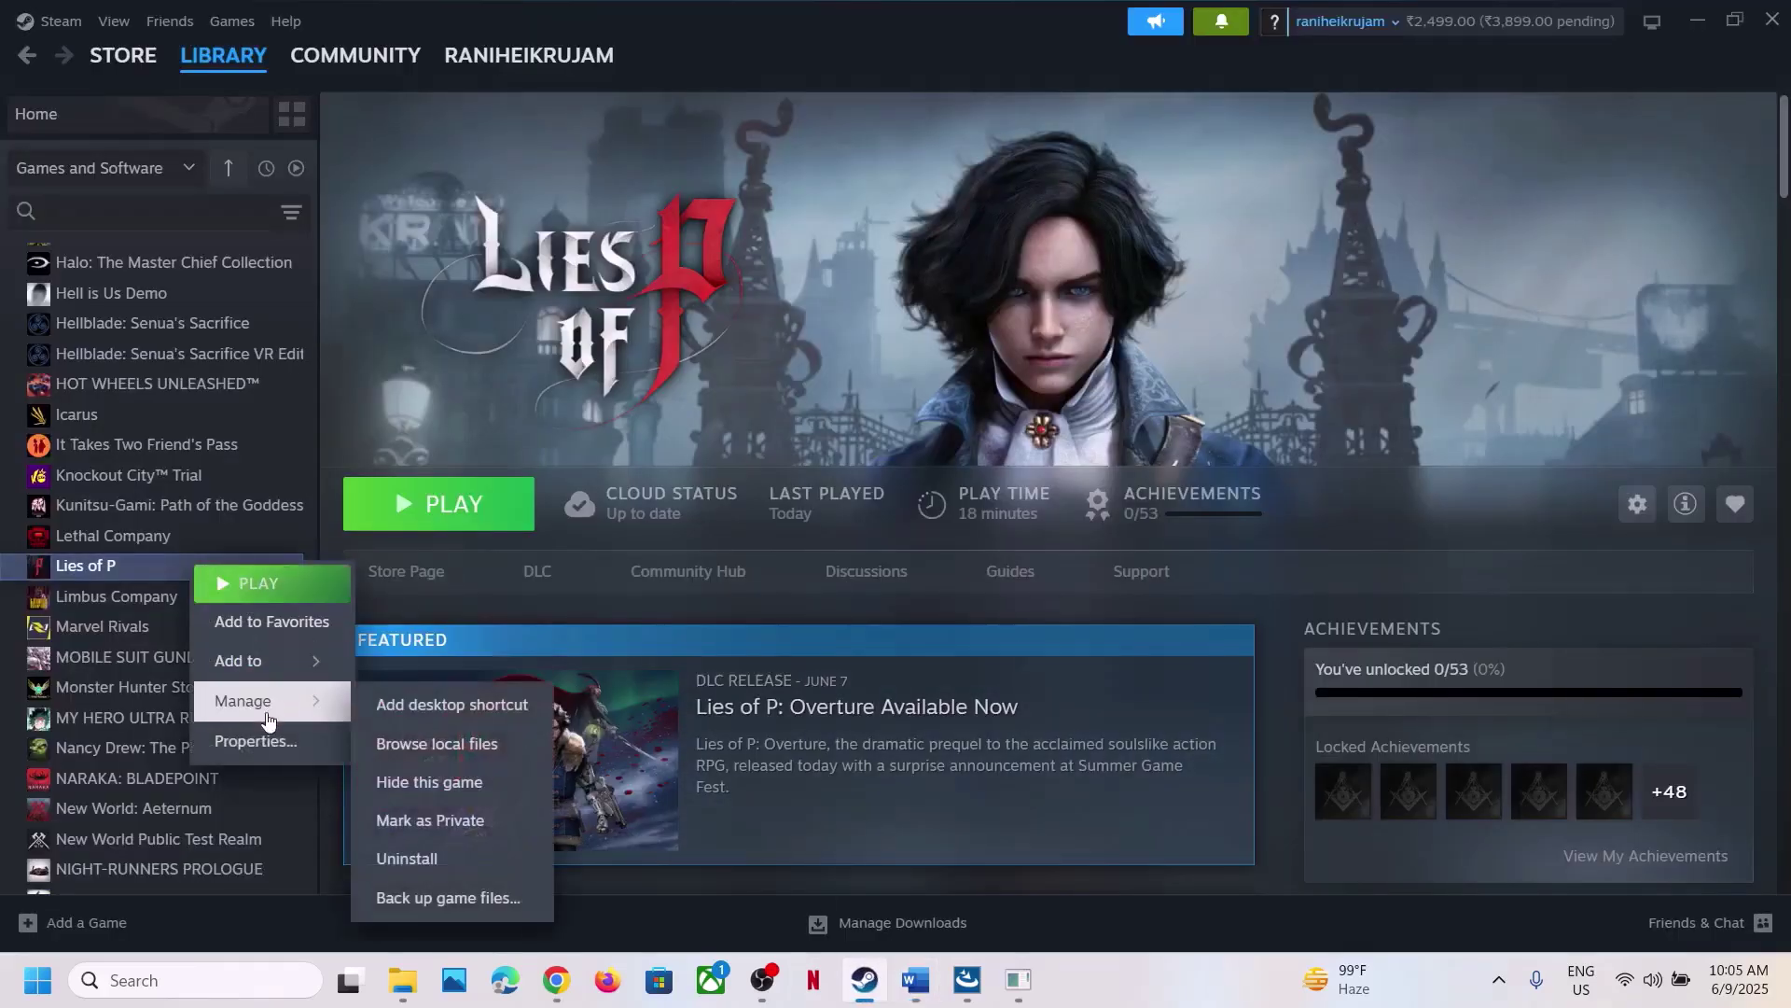
{"action": "left_click", "coordinate": [260, 740]}
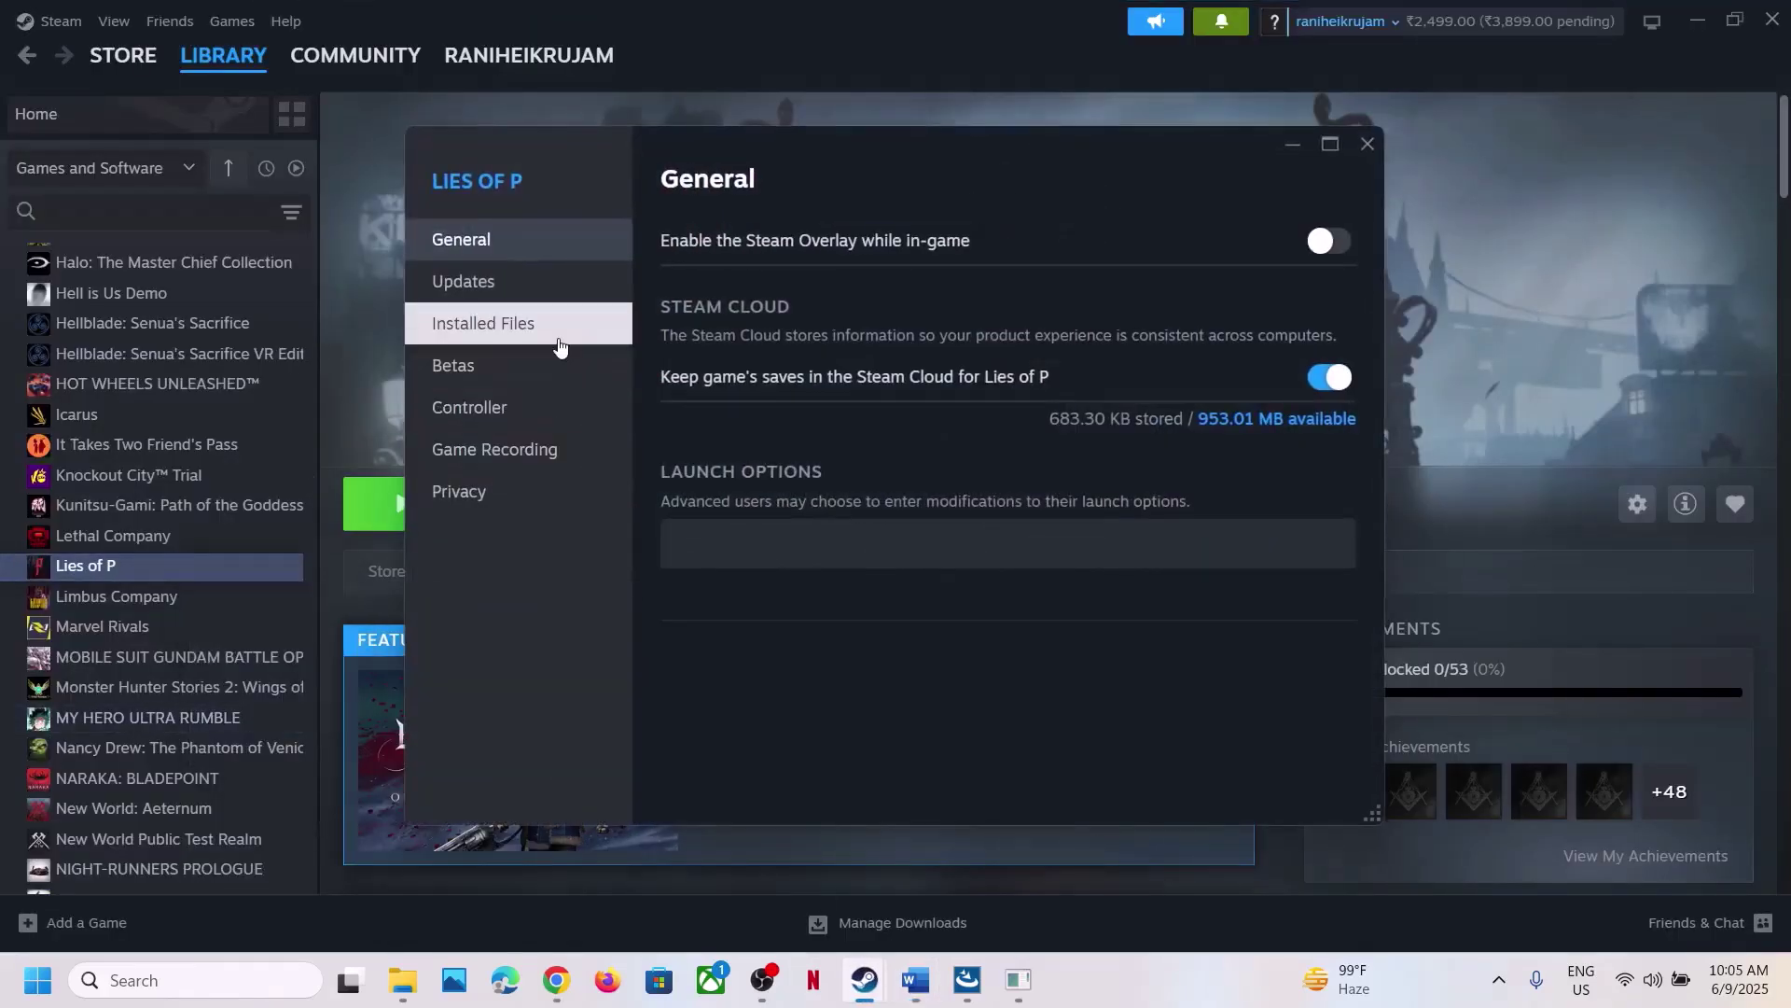
{"action": "left_click", "coordinate": [560, 347]}
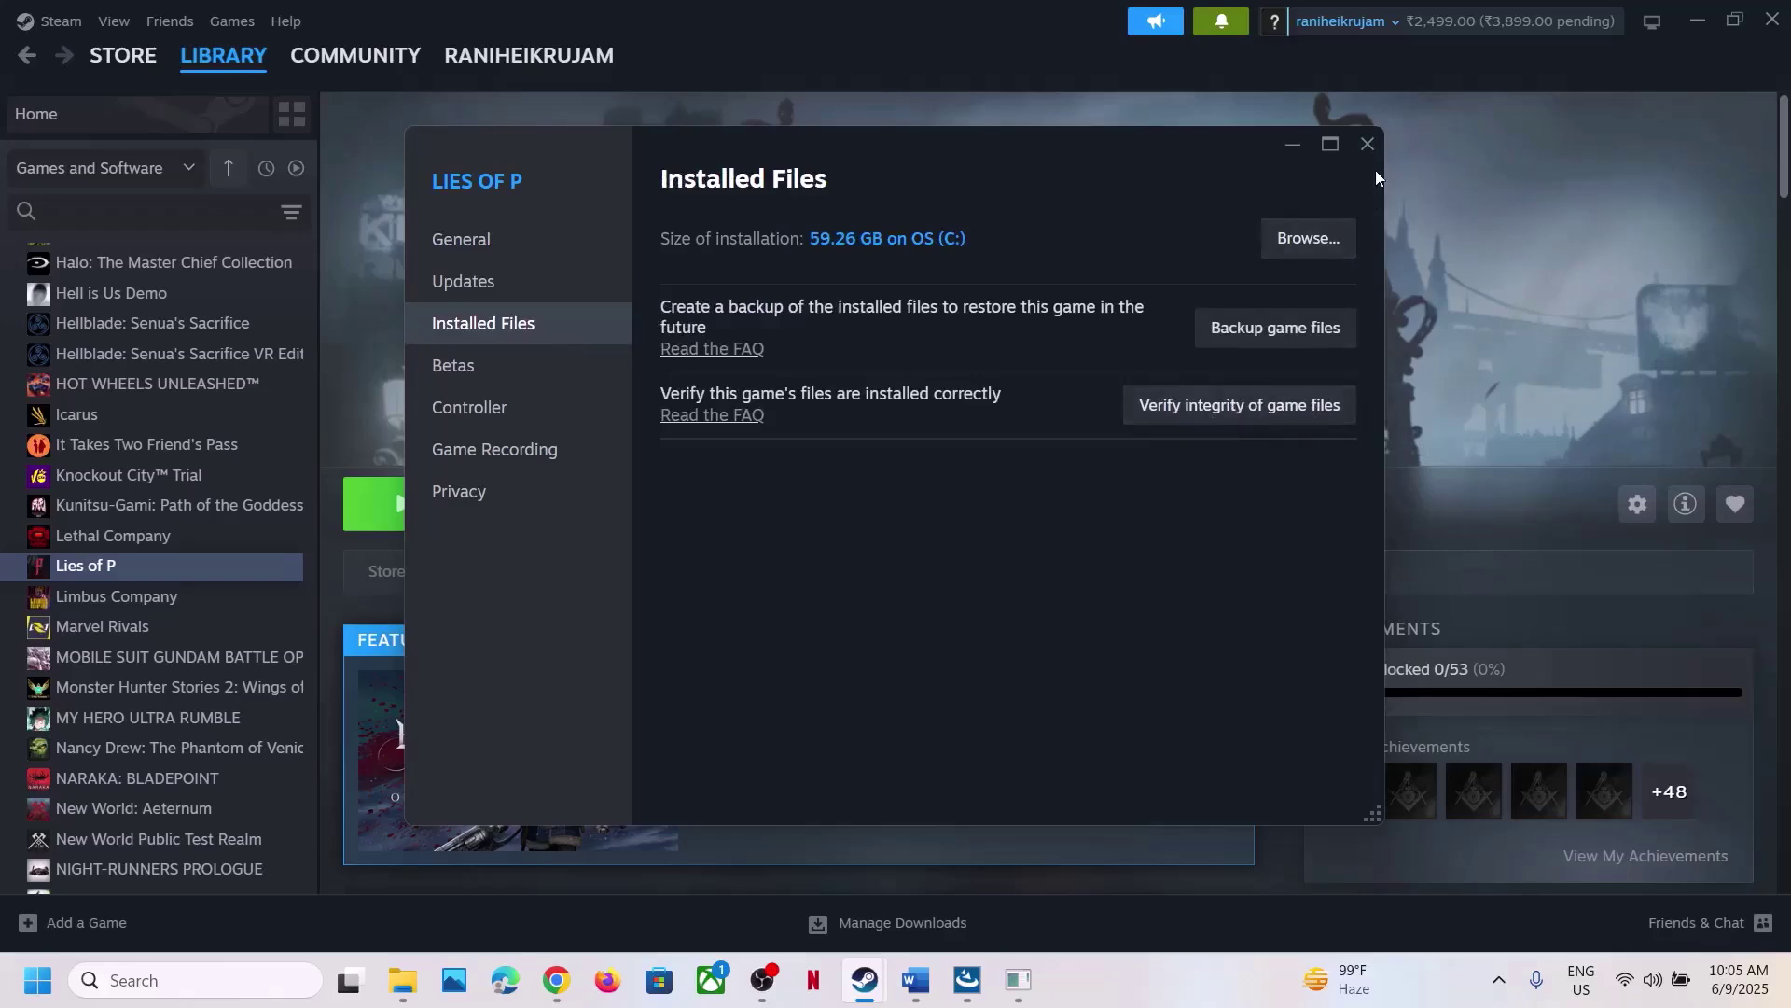
{"action": "left_click", "coordinate": [1368, 145]}
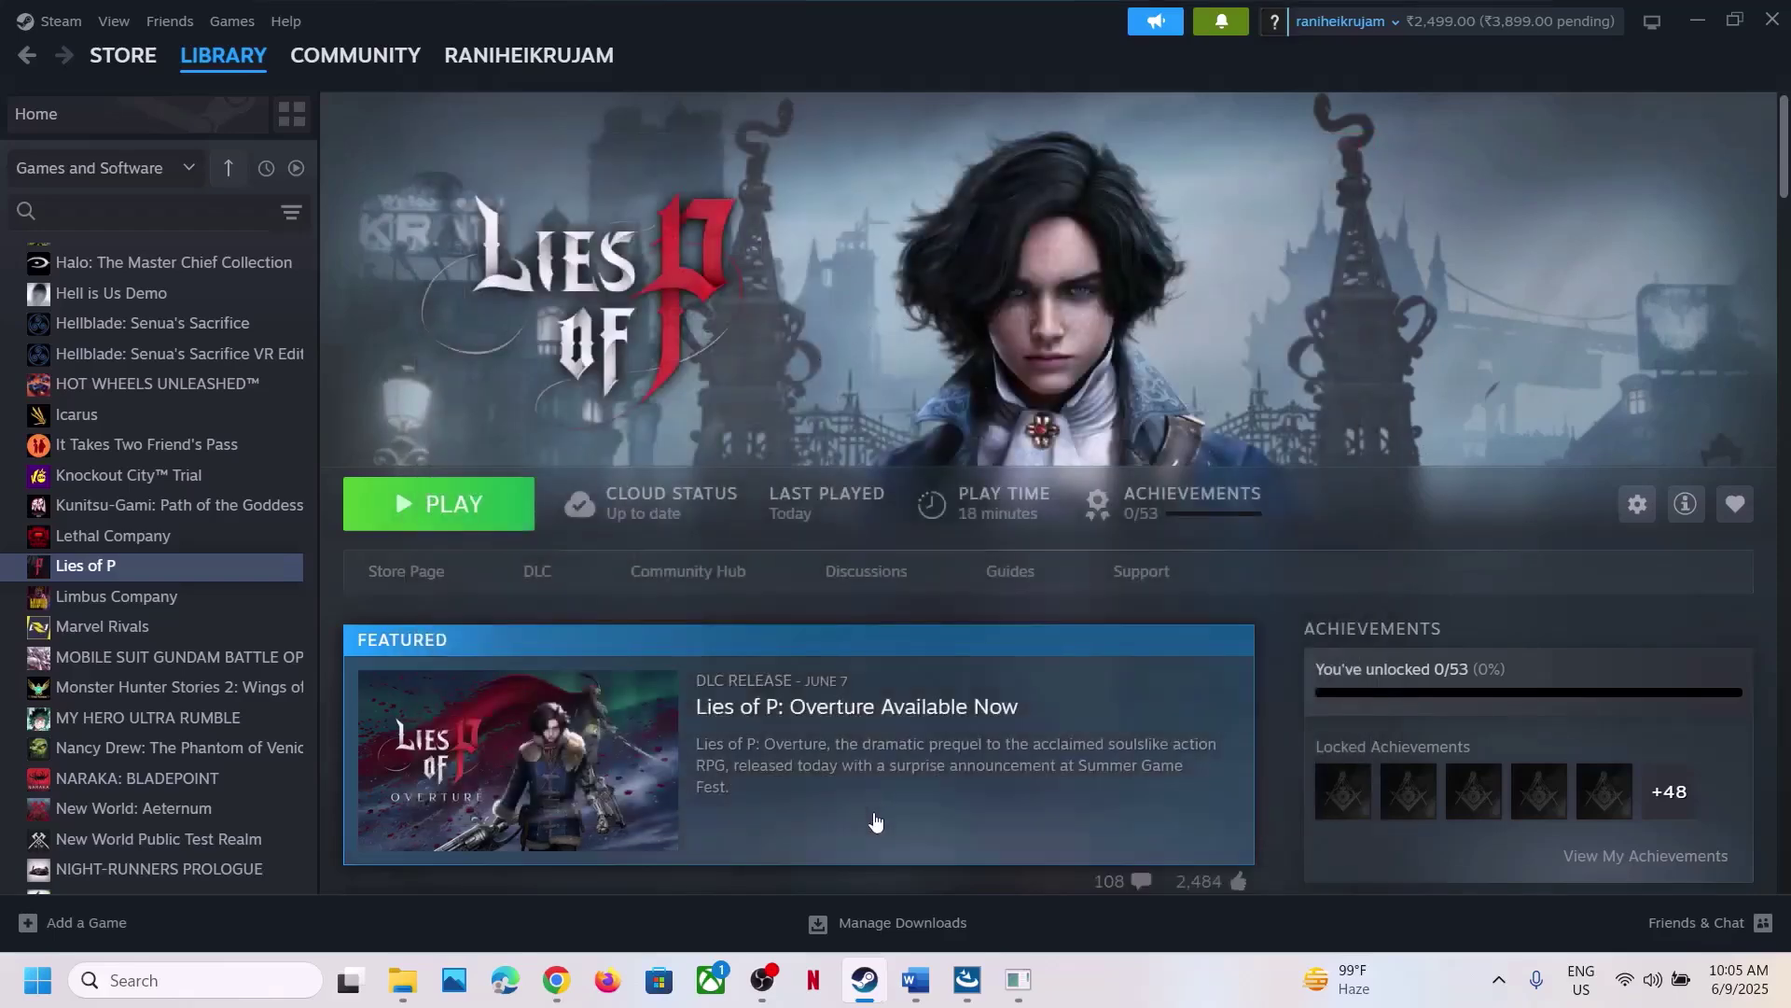
- Copy the Visual C++ download link from Step 14 of the Word notes and open it in a new Chrome tab
{"action": "left_click", "coordinate": [916, 991]}
{"action": "scroll", "coordinate": [754, 742], "scroll_direction": "down", "scroll_amount": 3}
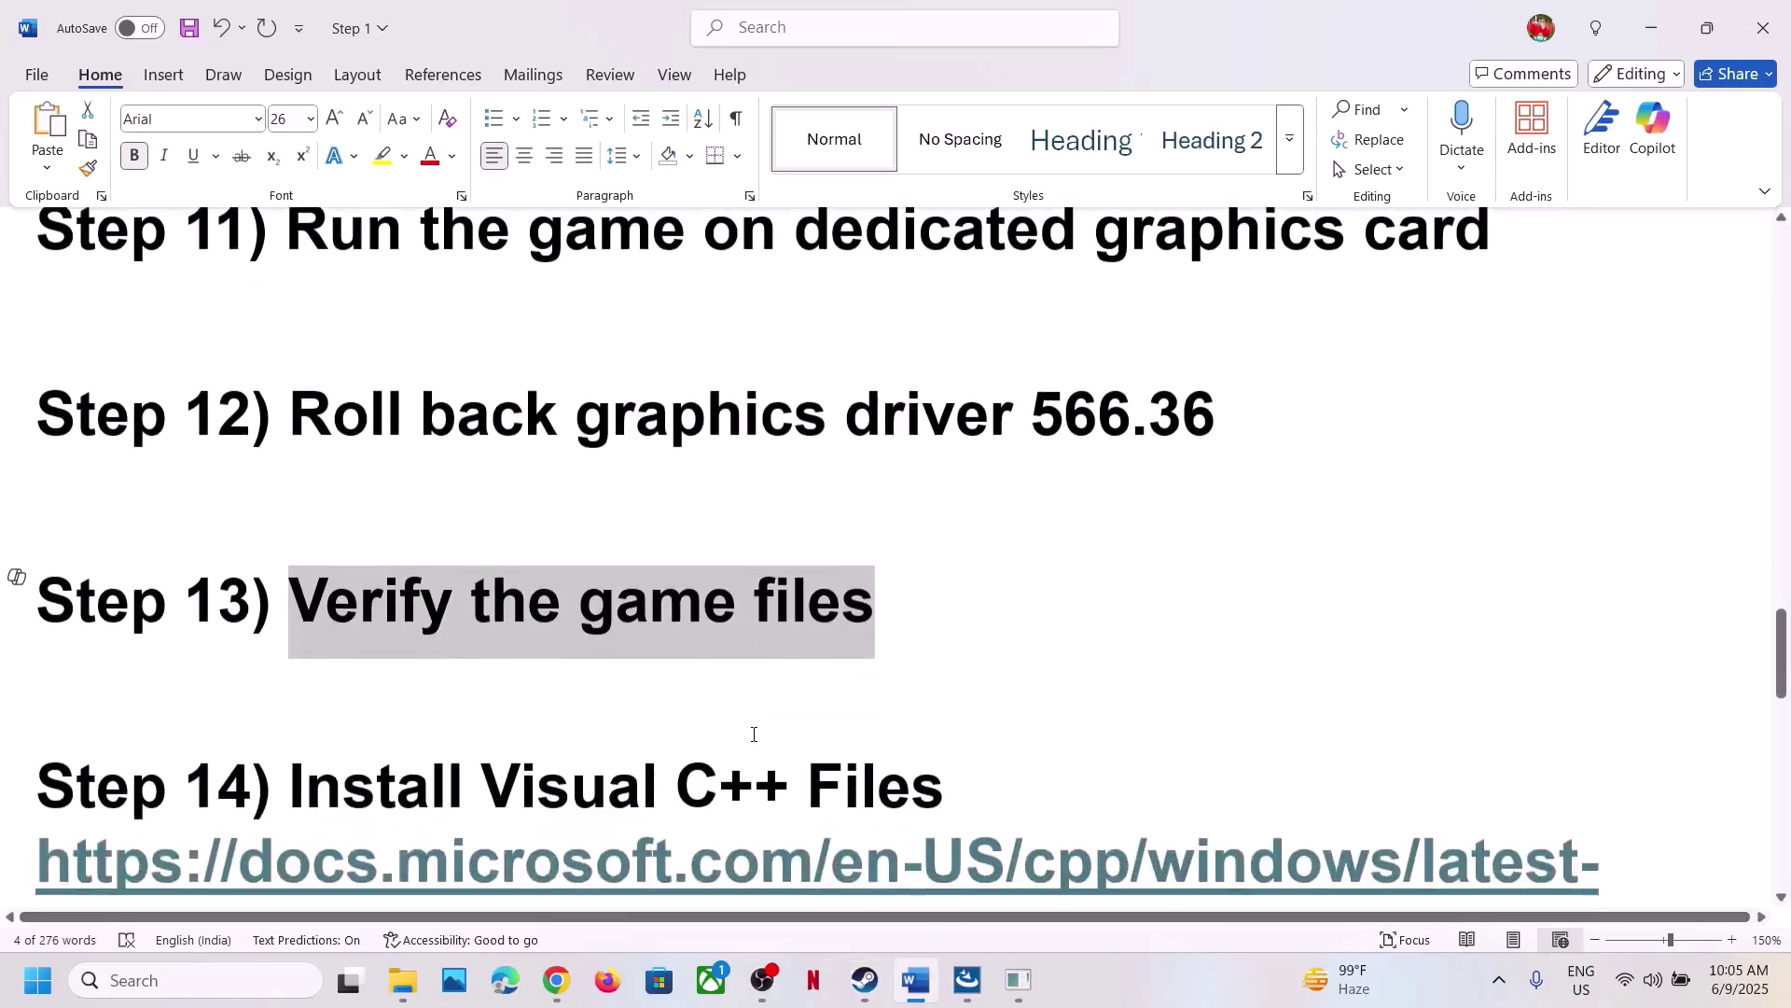
{"action": "triple_click", "coordinate": [1154, 789]}
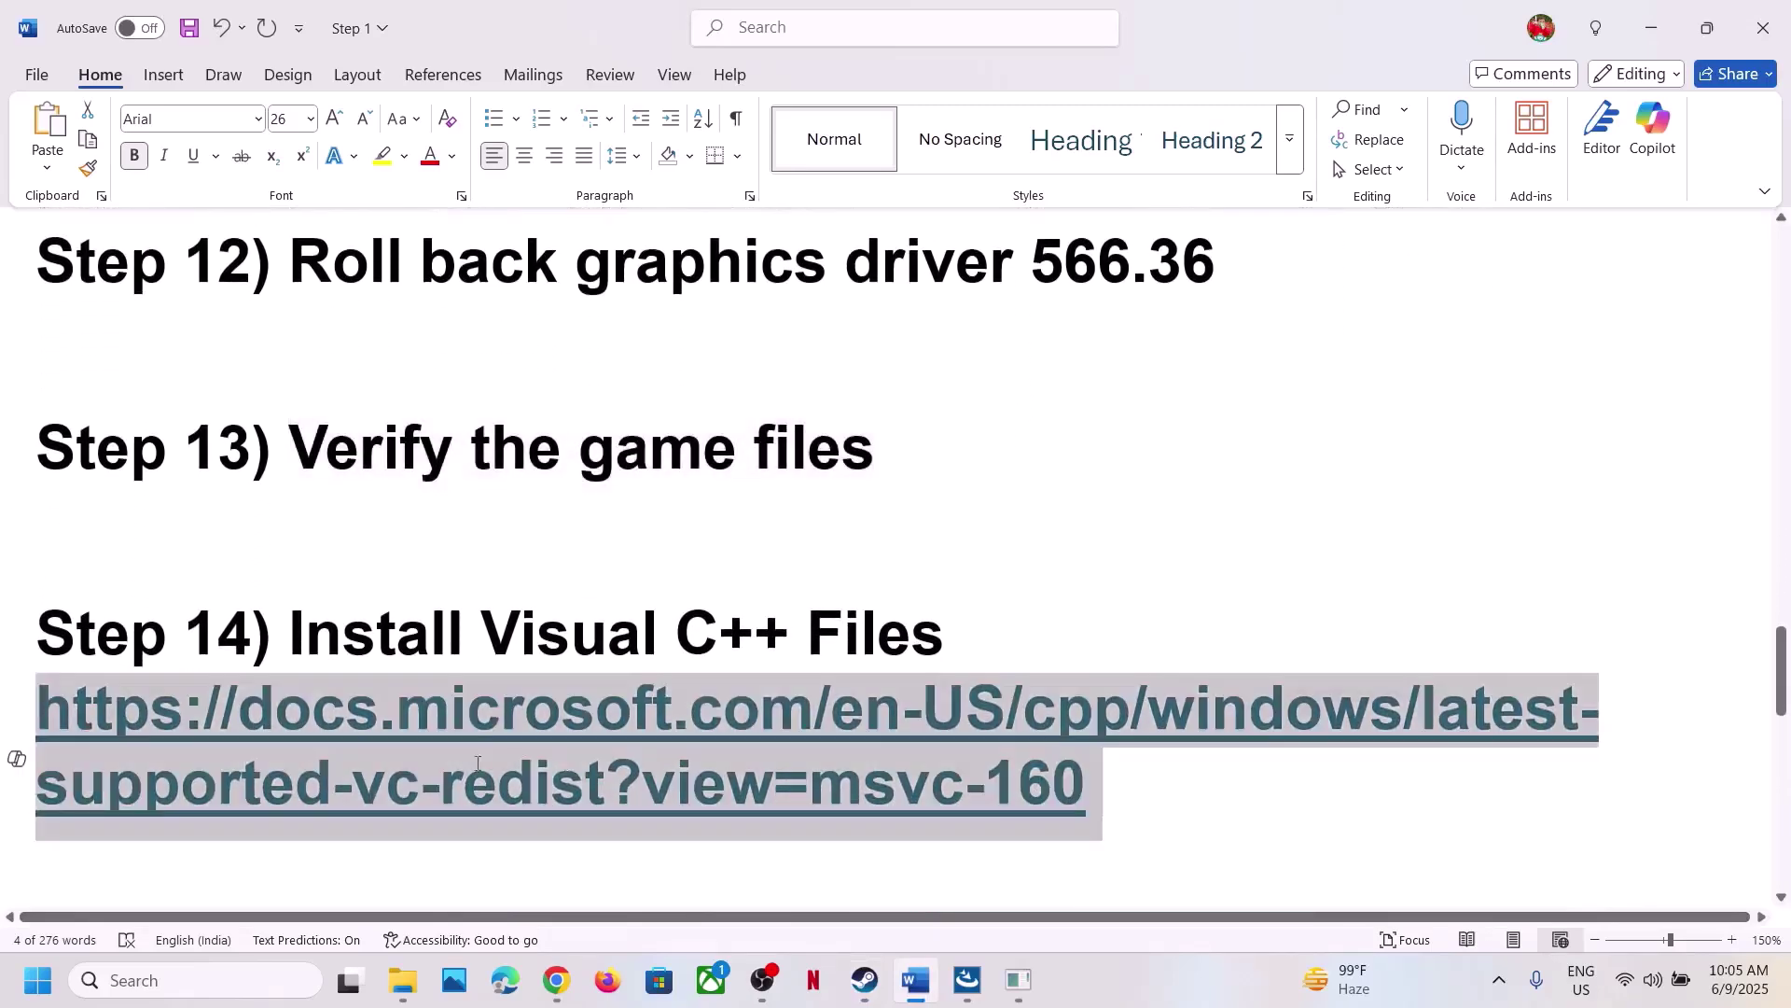
{"action": "left_click", "coordinate": [557, 980]}
{"action": "left_click", "coordinate": [619, 24]}
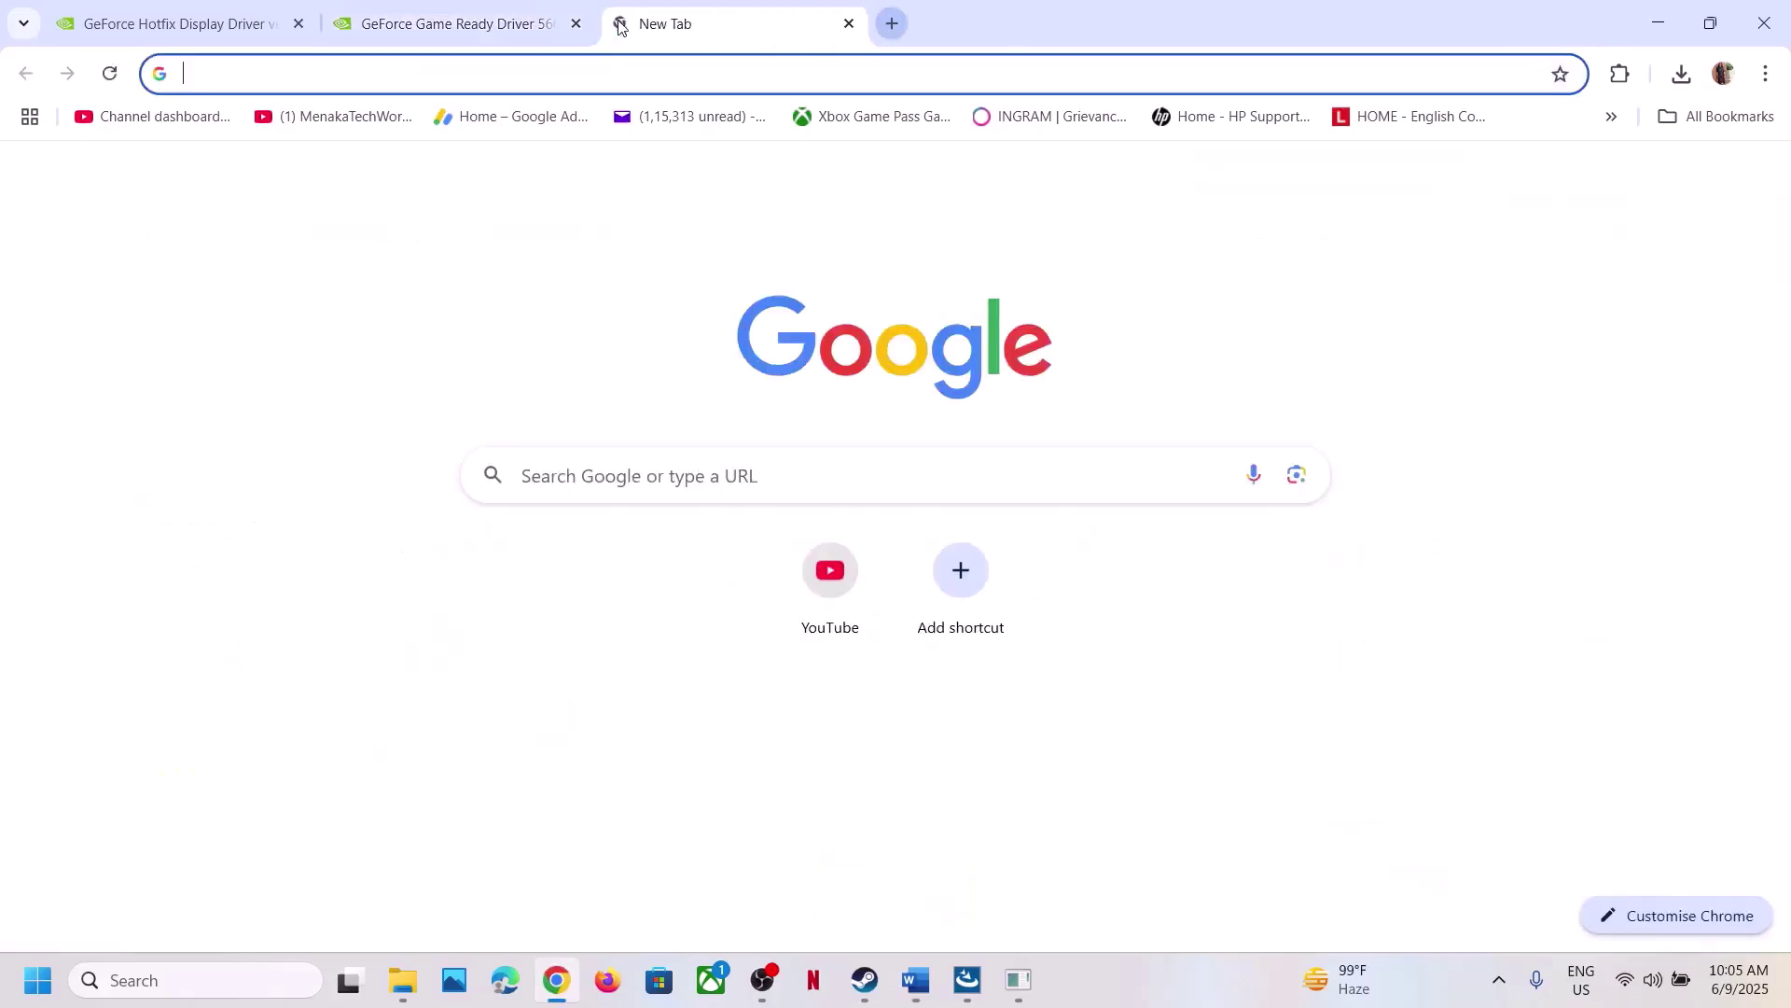
{"action": "type", "text": "https://learn.microsoft.com/en-us/cpp/windows/latest-supported-vc-redist?view=msvc-170"}
{"action": "key", "text": "Return"}
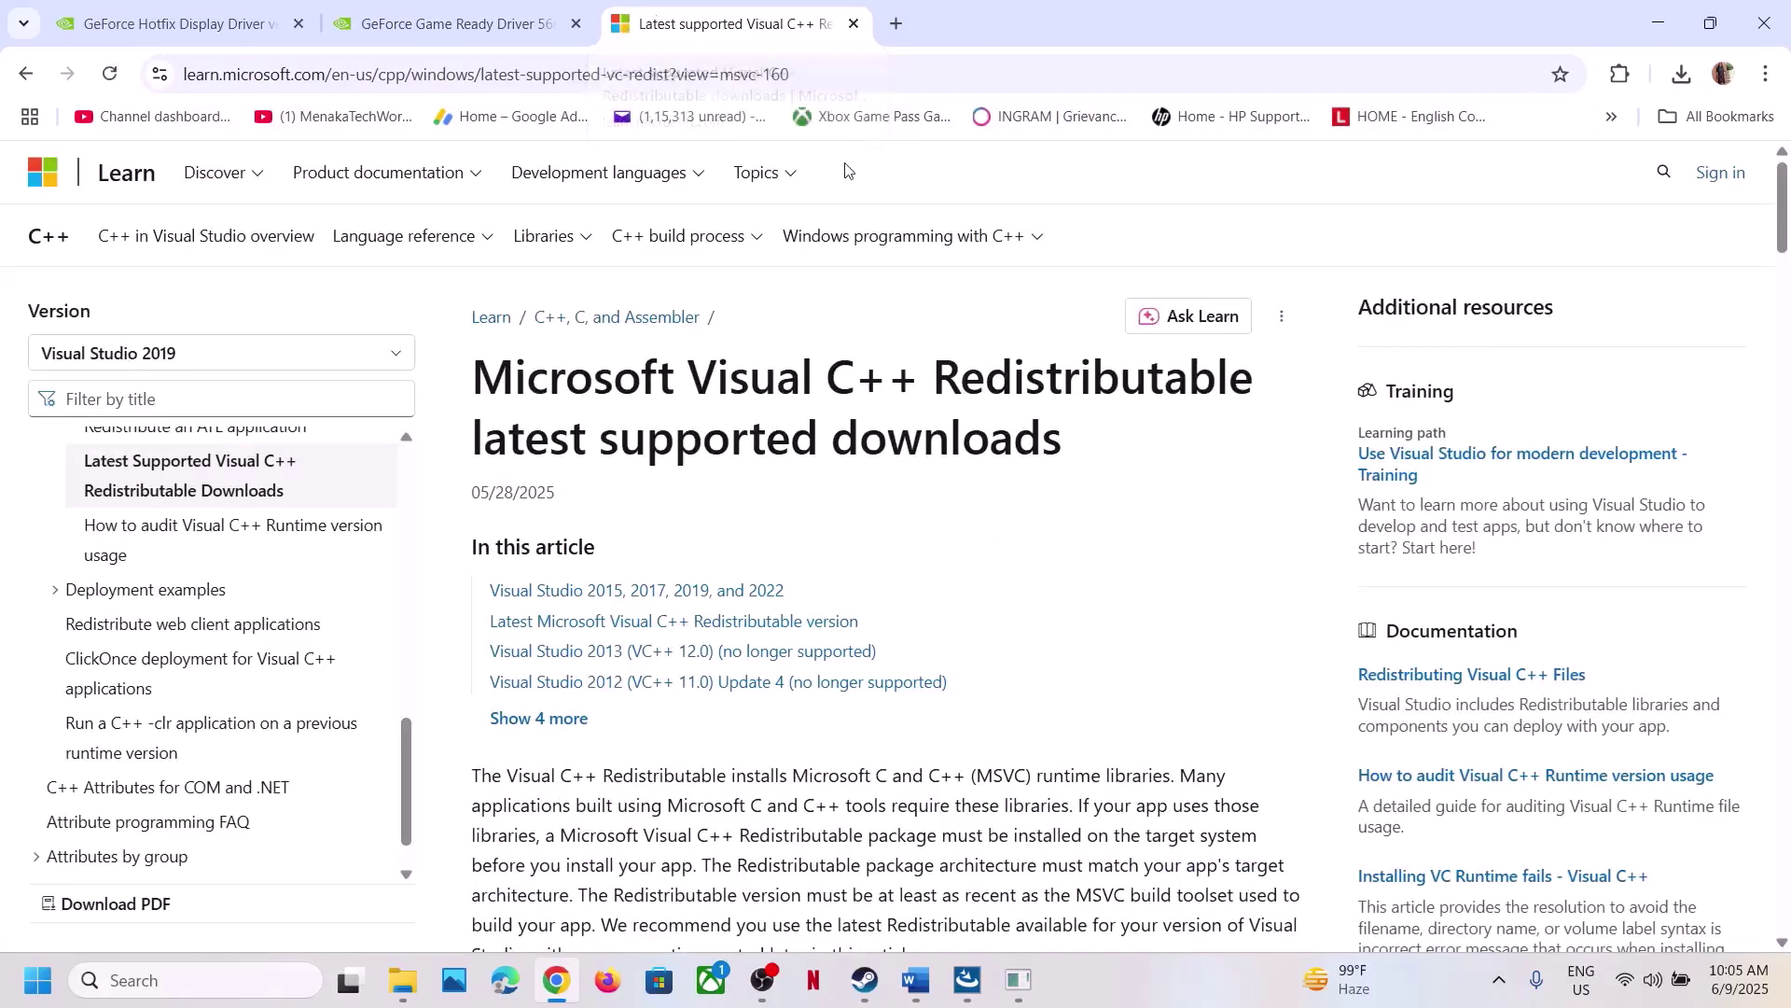
- Download the X86 Visual C++ Redistributable, accept its license terms, and start the installation with administrator permission
{"action": "scroll", "coordinate": [720, 383], "scroll_direction": "down", "scroll_amount": 15}
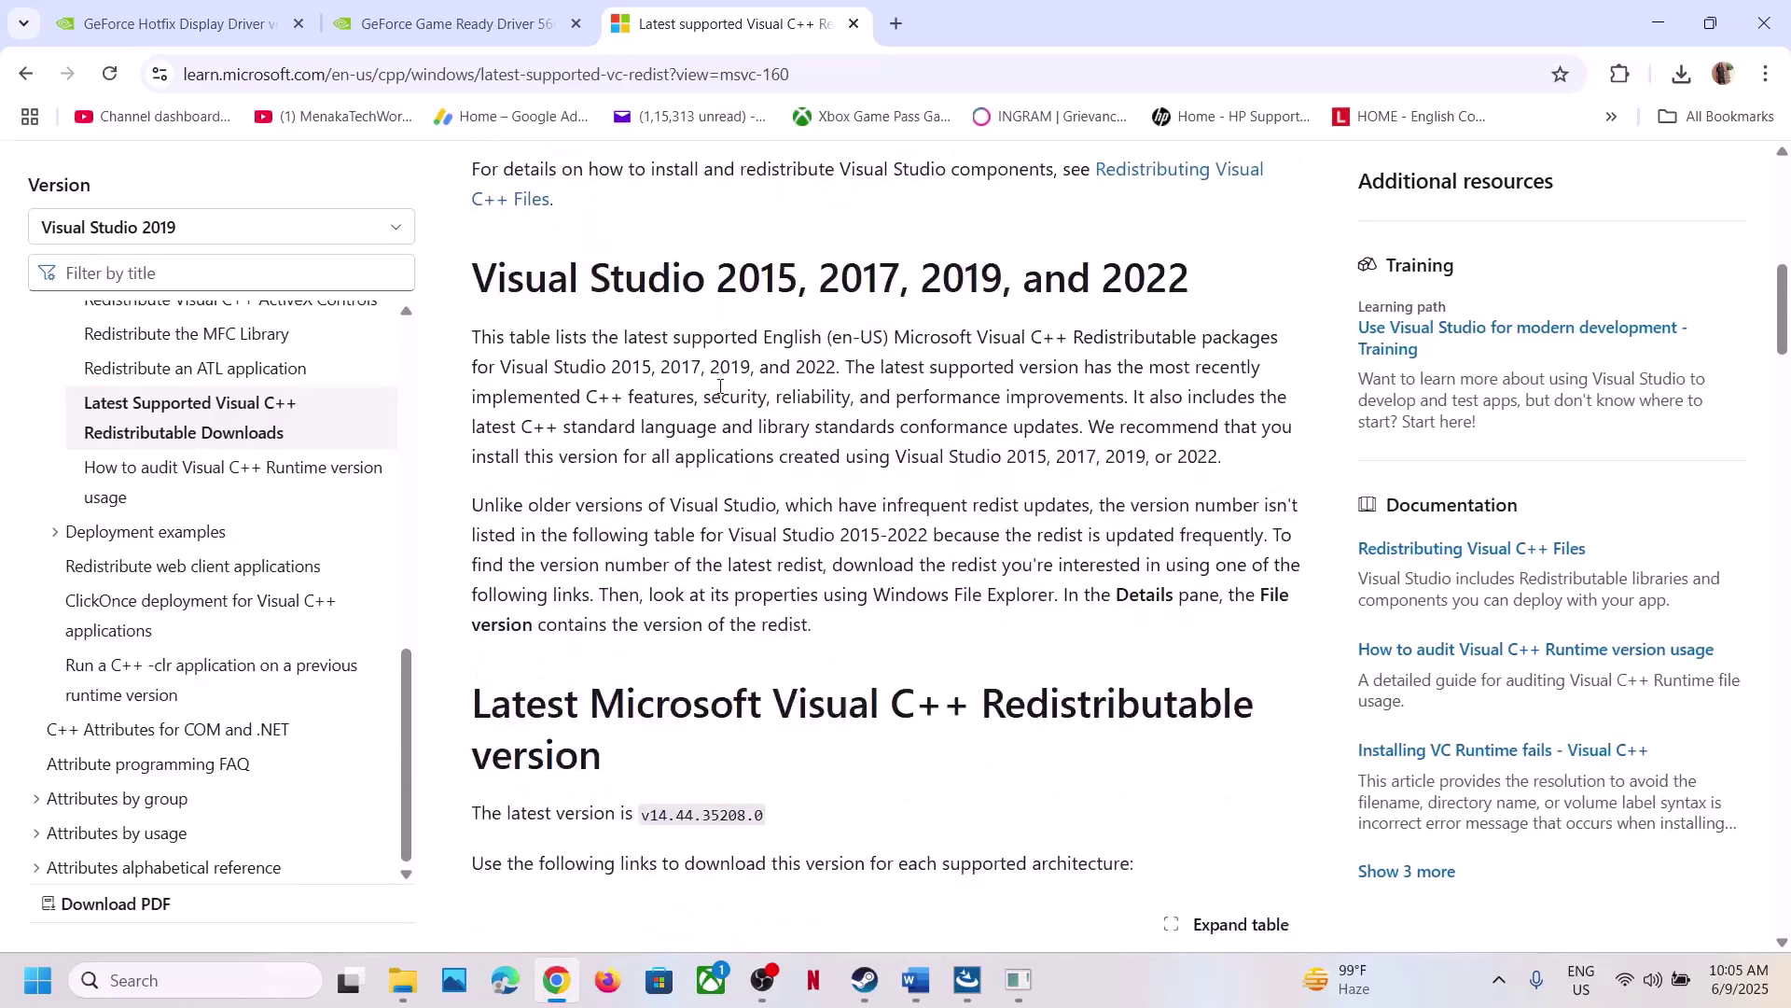
{"action": "scroll", "coordinate": [720, 386], "scroll_direction": "down", "scroll_amount": 1}
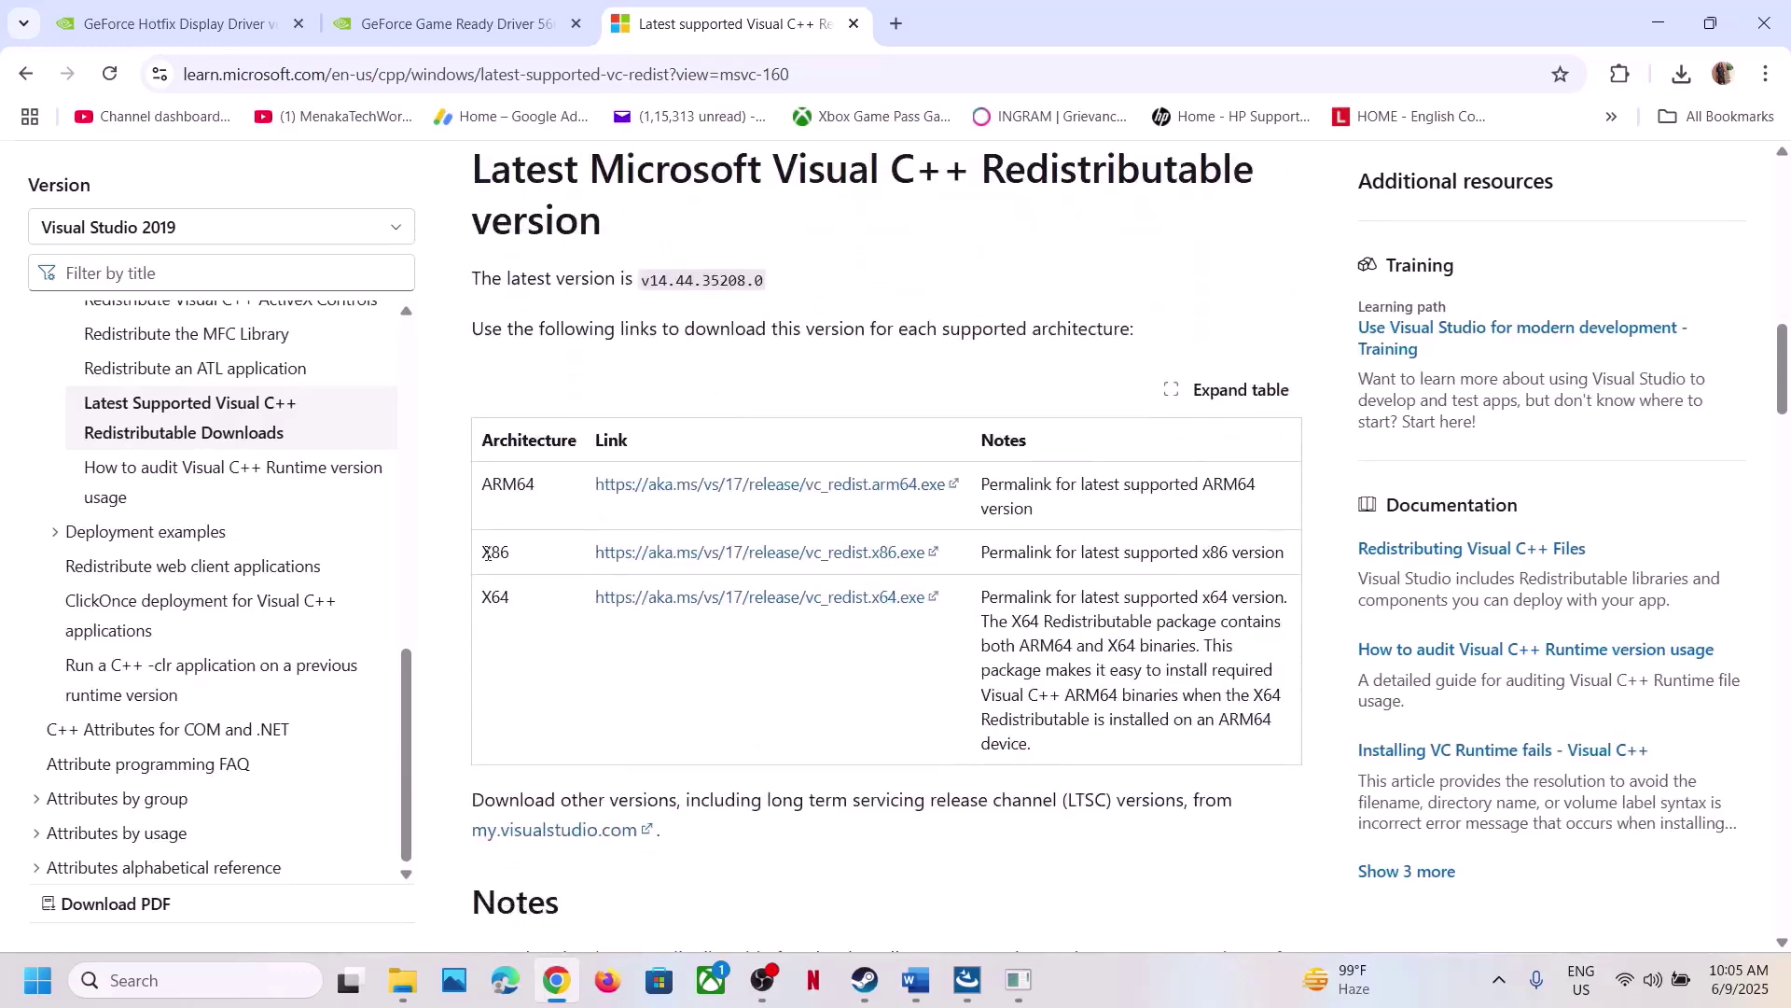
{"action": "left_click", "coordinate": [691, 558]}
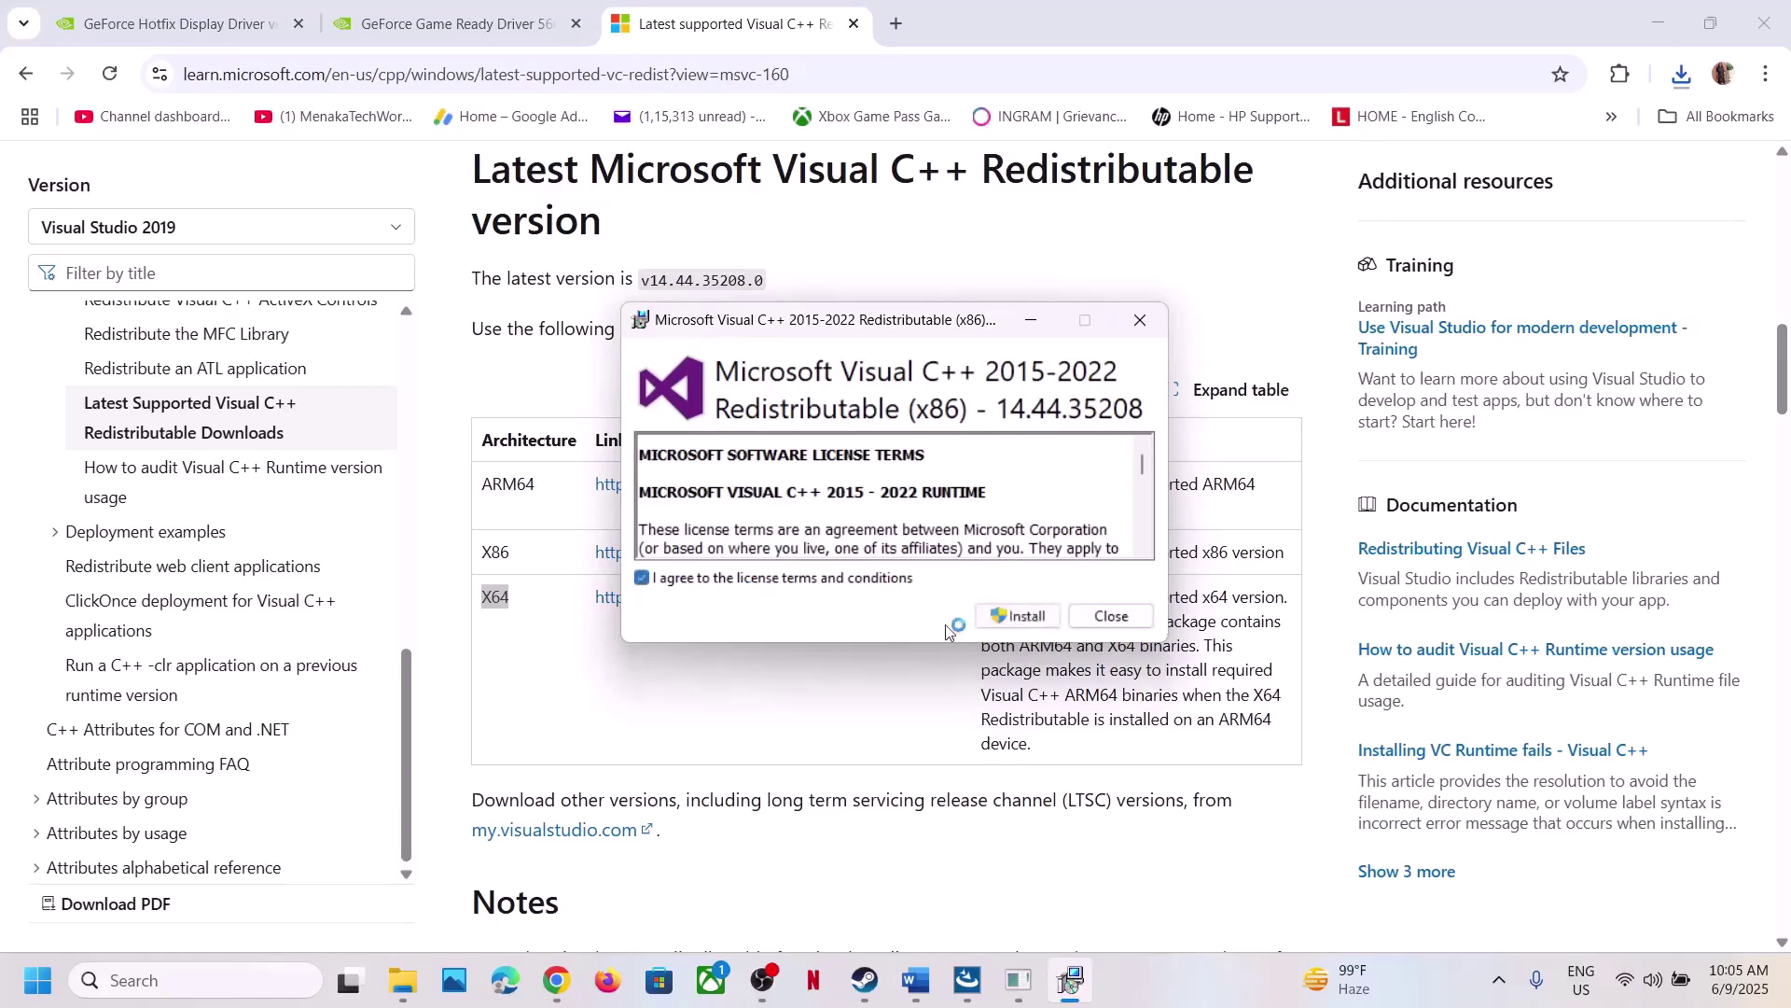
{"action": "left_click", "coordinate": [1012, 618]}
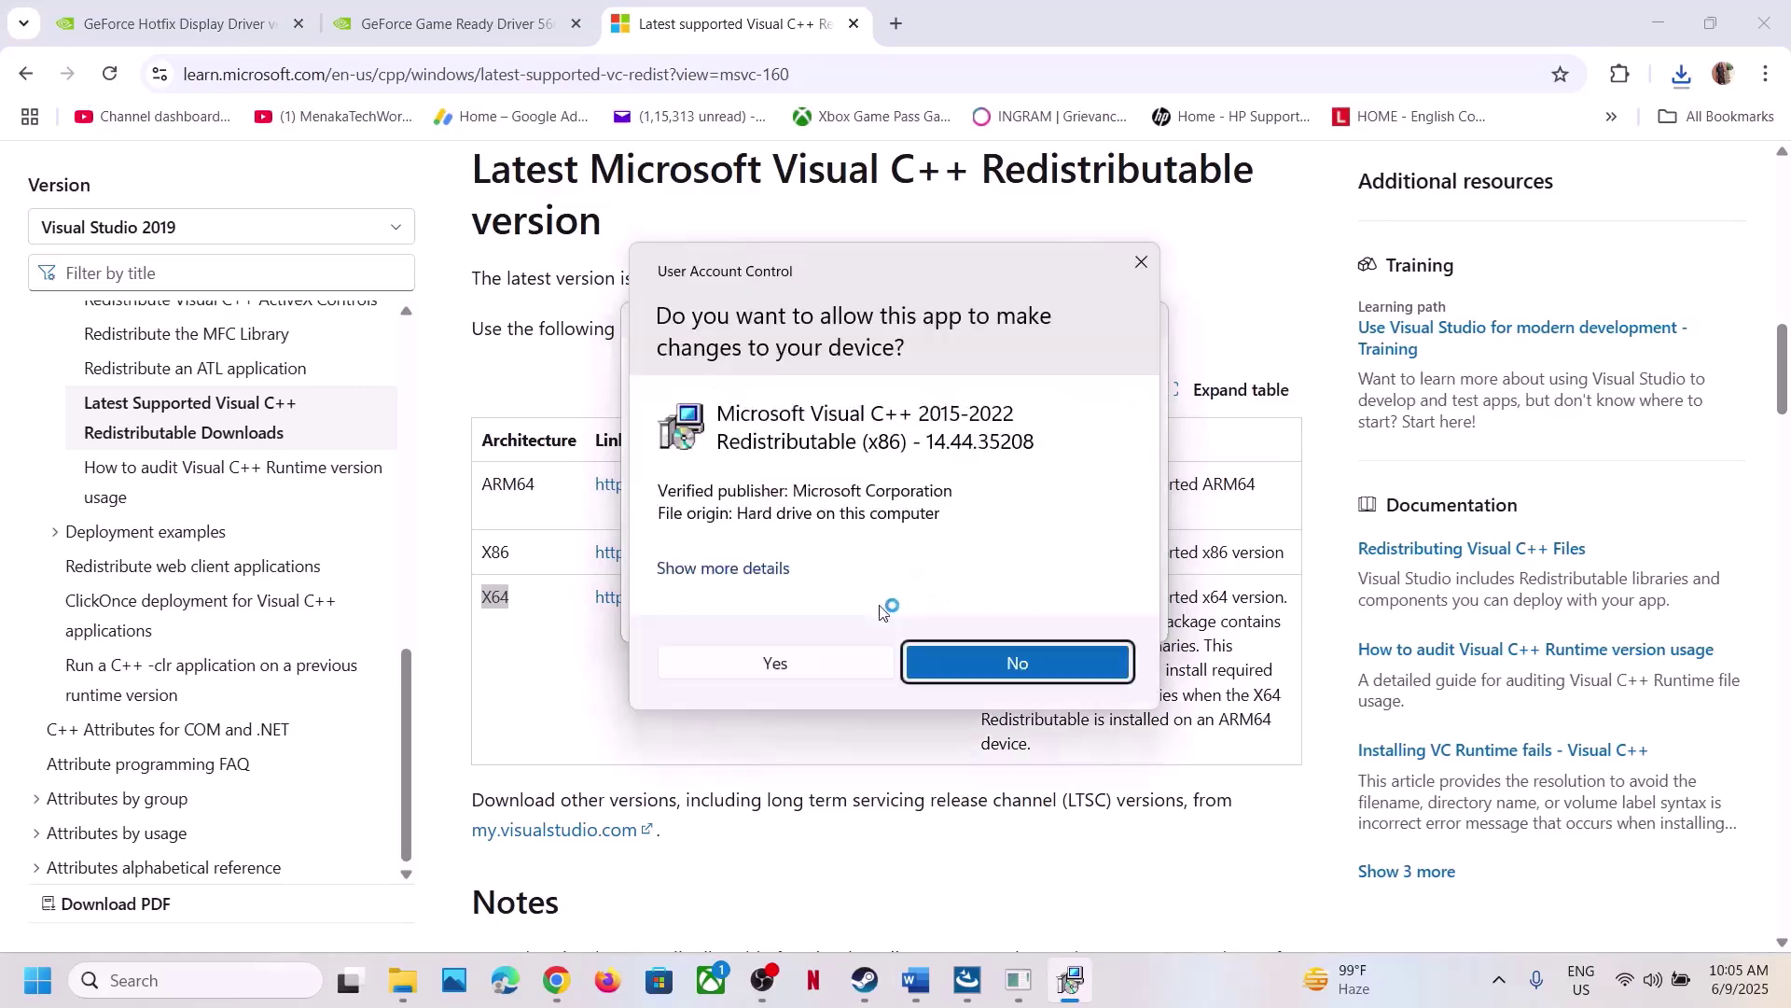
{"action": "left_click", "coordinate": [814, 659]}
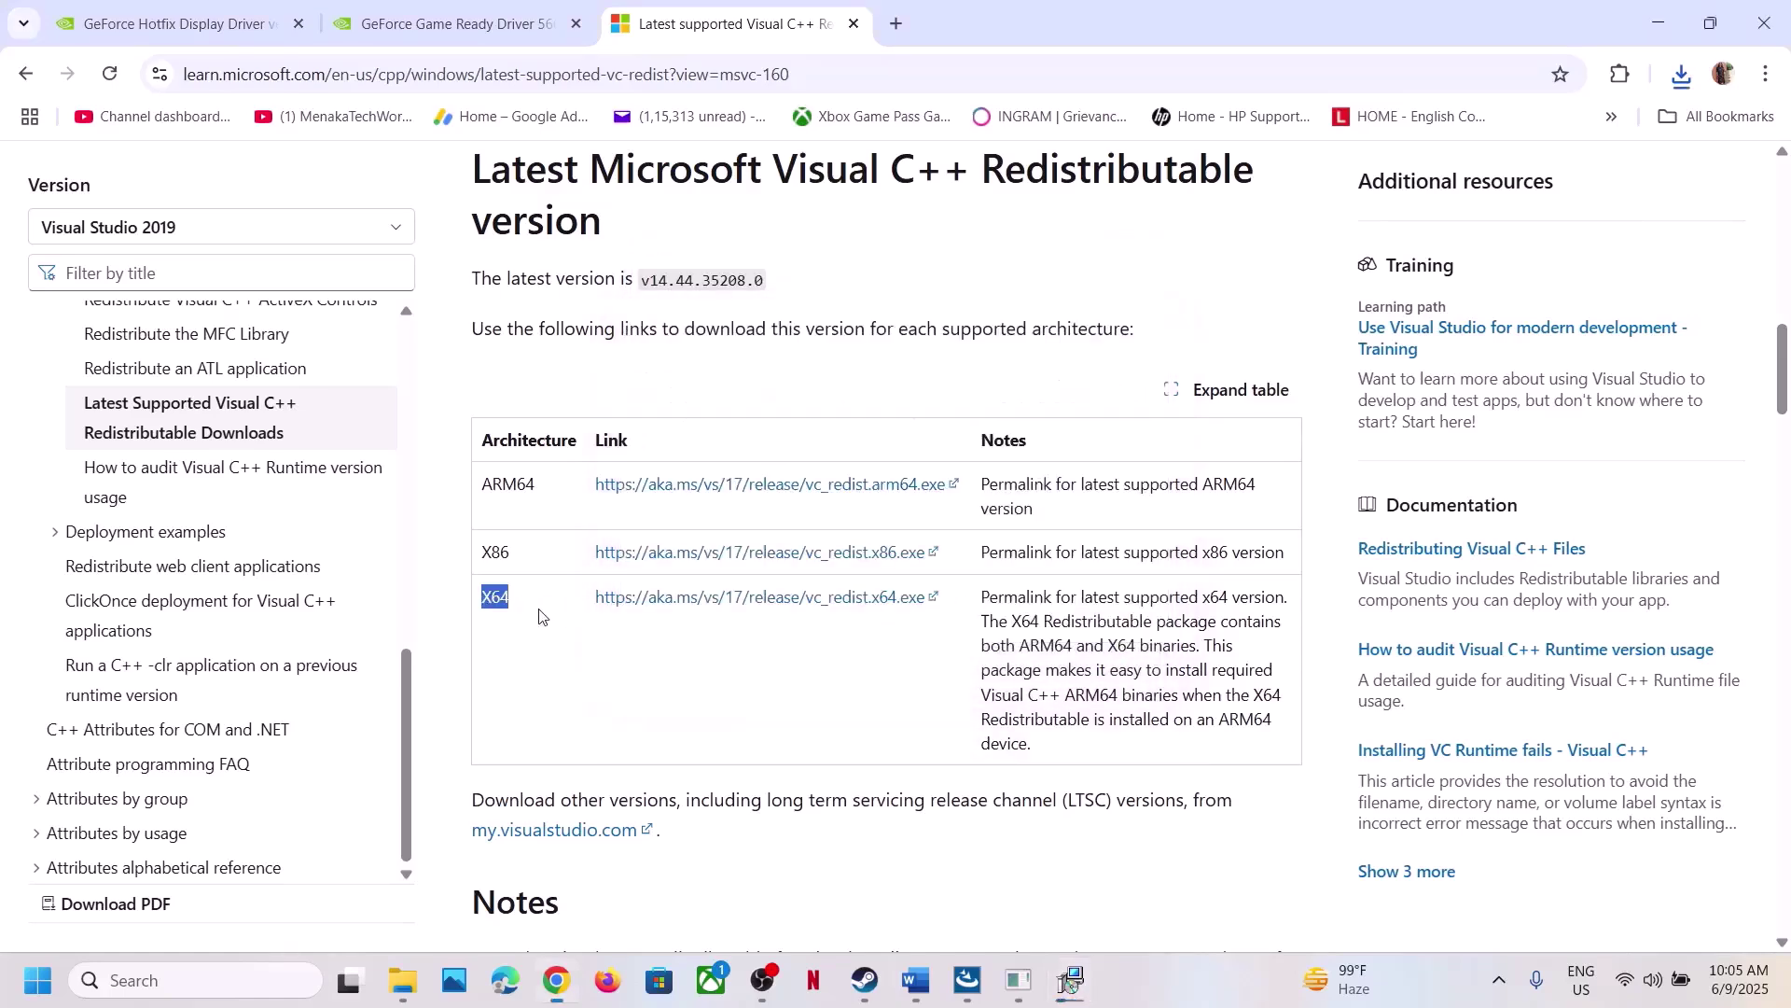
- Download VC_redist.x64.exe, run it, accept the license terms, and start the X64 installation with administrator permission
{"action": "left_click", "coordinate": [705, 599]}
{"action": "left_click", "coordinate": [1682, 77]}
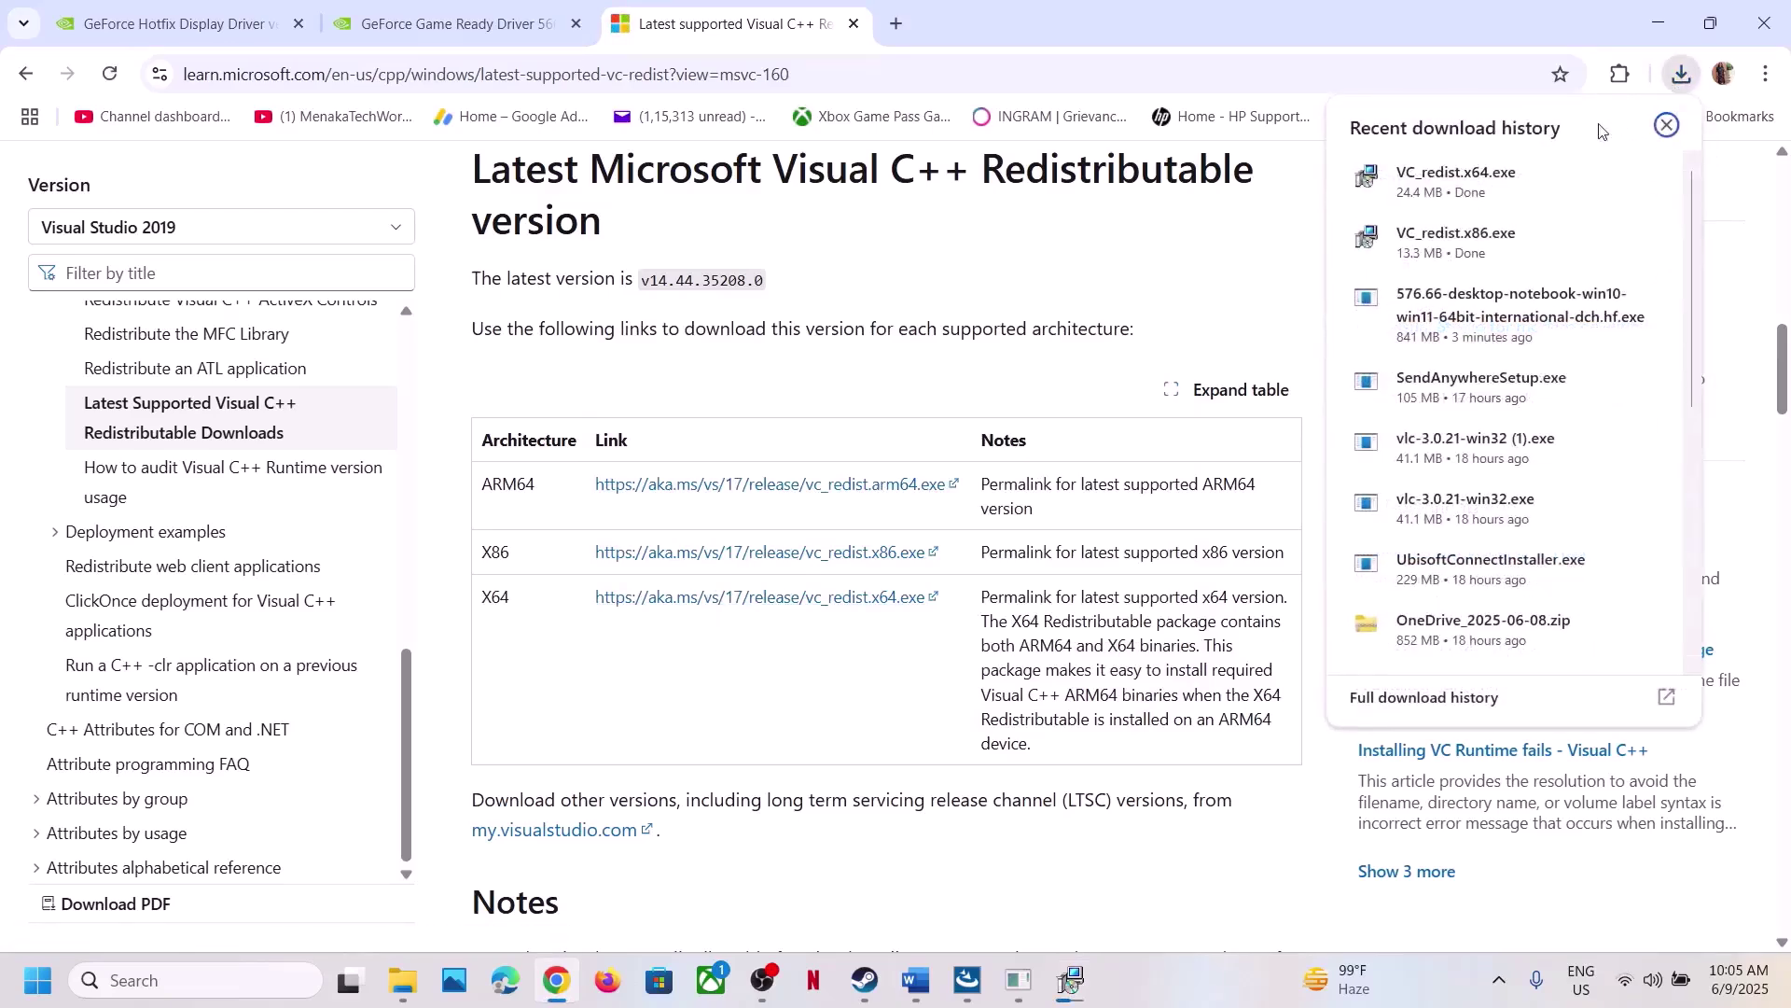
{"action": "left_click", "coordinate": [1513, 186]}
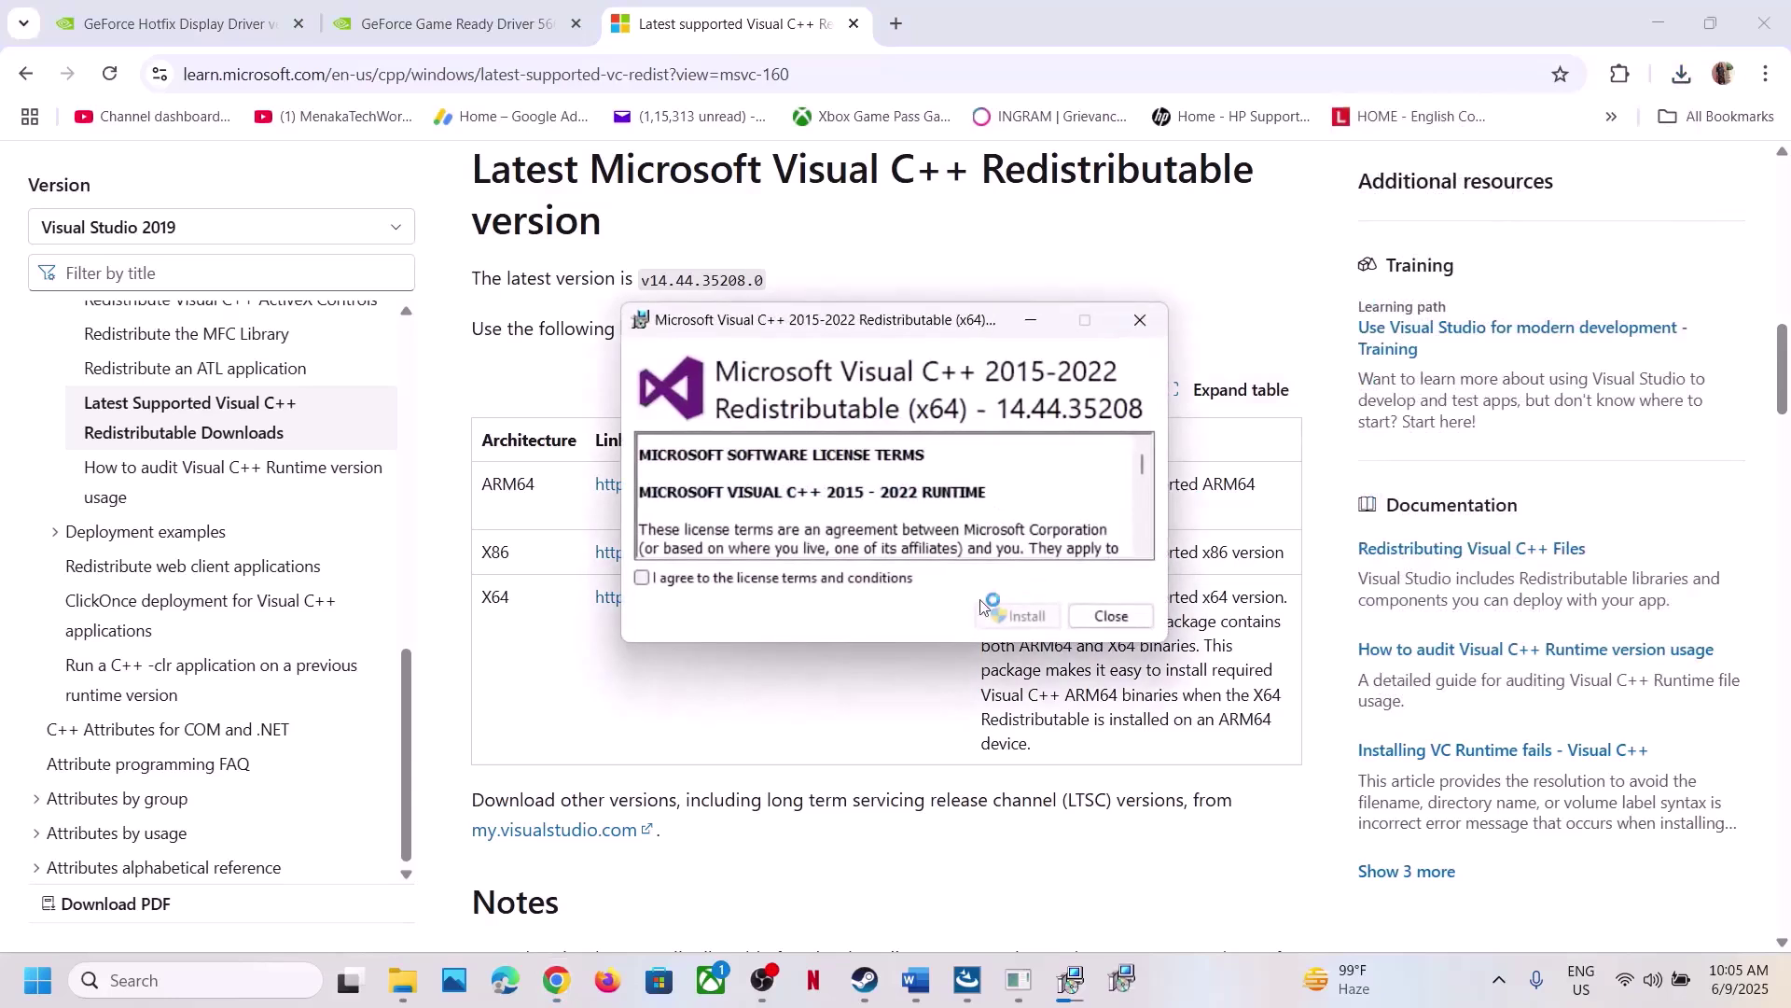
{"action": "left_click", "coordinate": [1015, 608]}
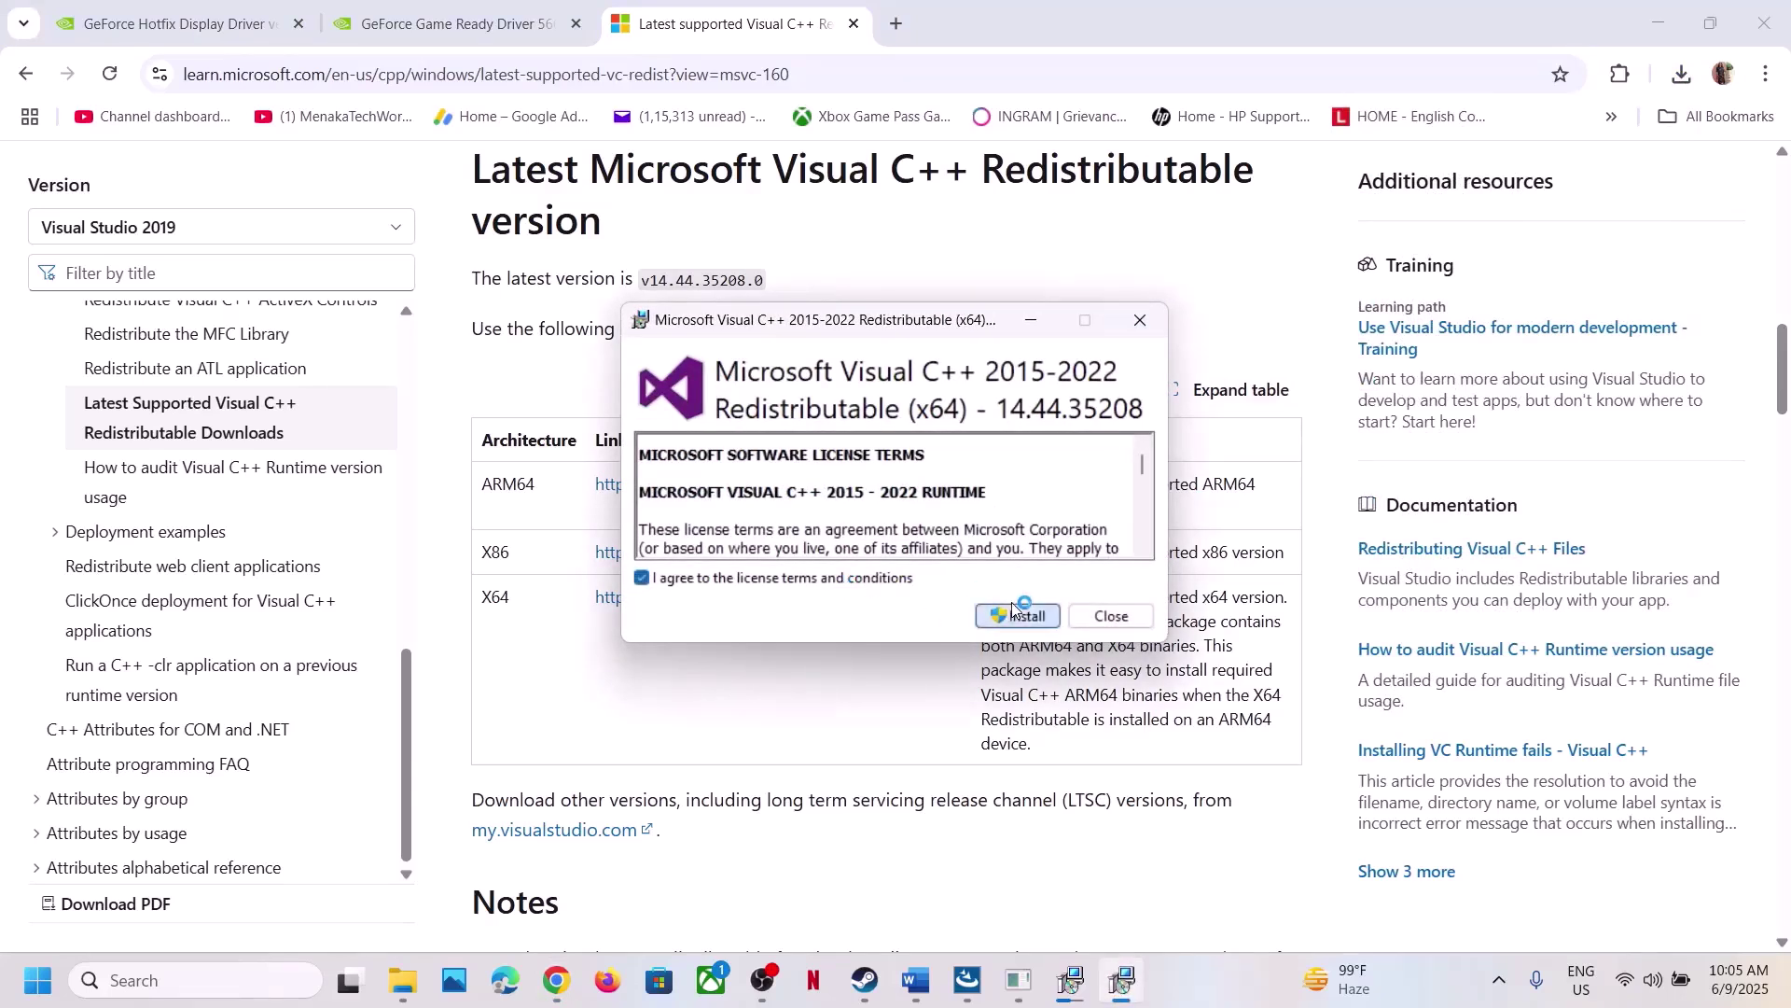
{"action": "left_click", "coordinate": [843, 658]}
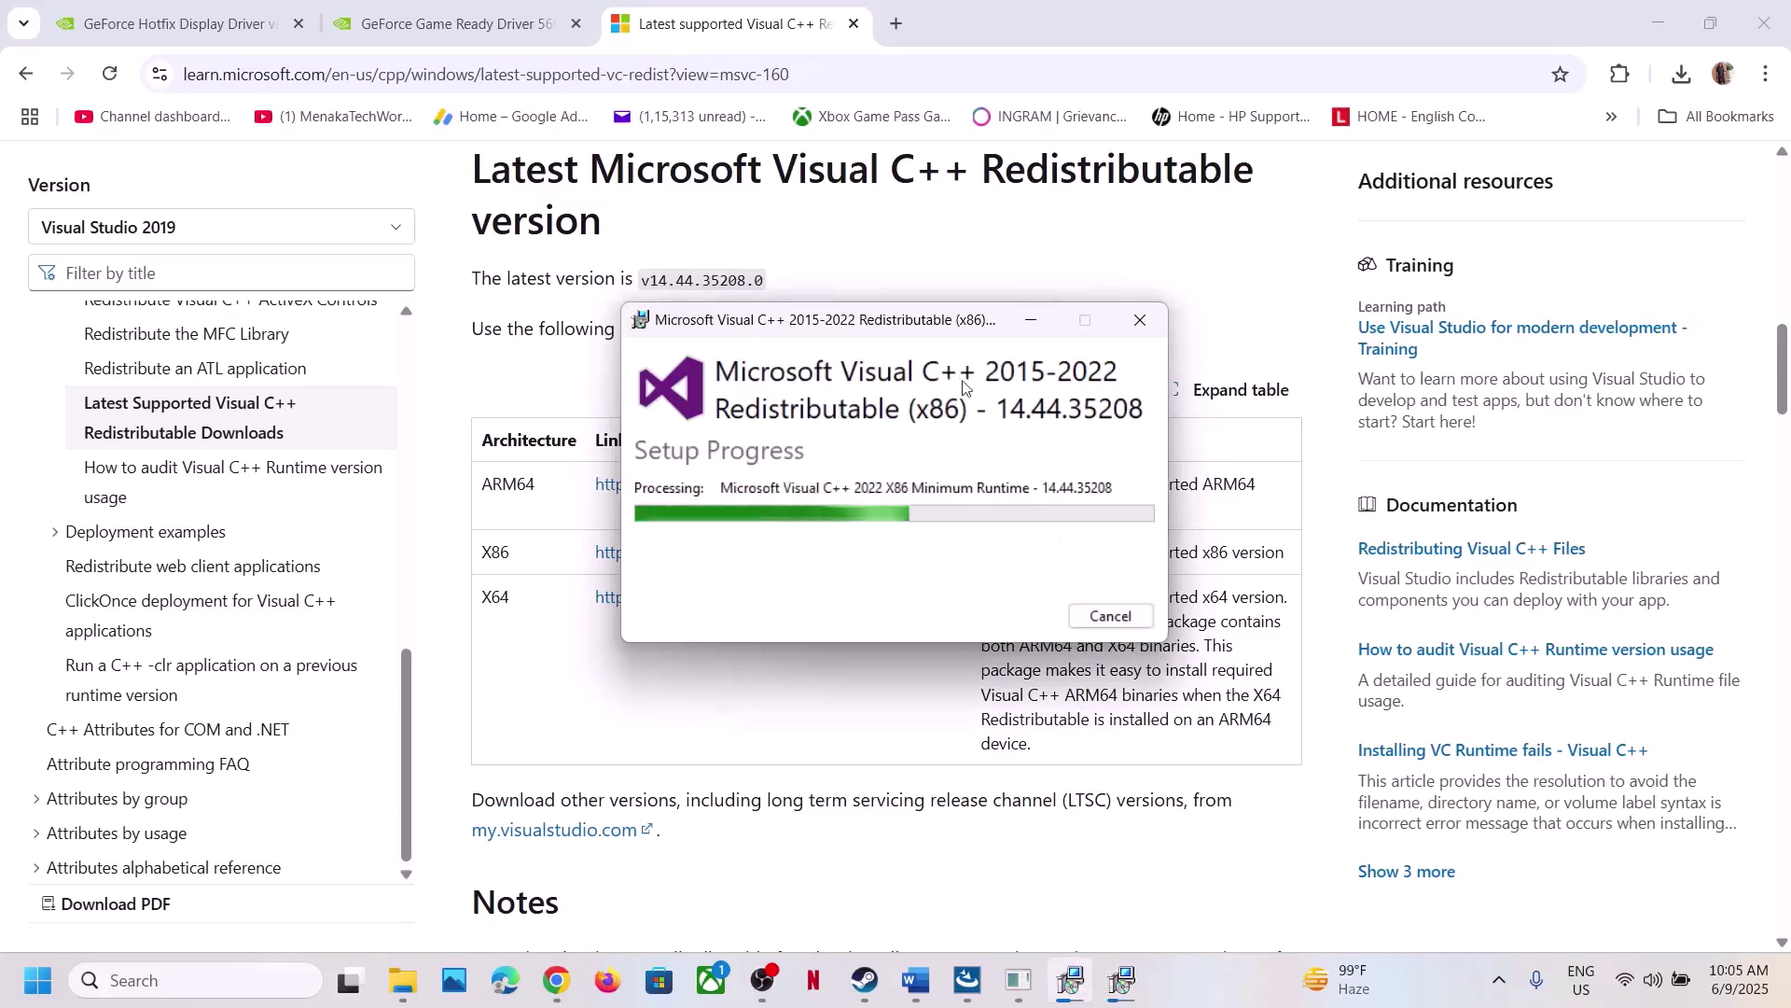
- Arrange the X86 and X64 Visual C++ installer windows side by side, and return to the download page in Chrome
{"action": "left_click_drag", "start_coordinate": [942, 334], "coordinate": [600, 395]}
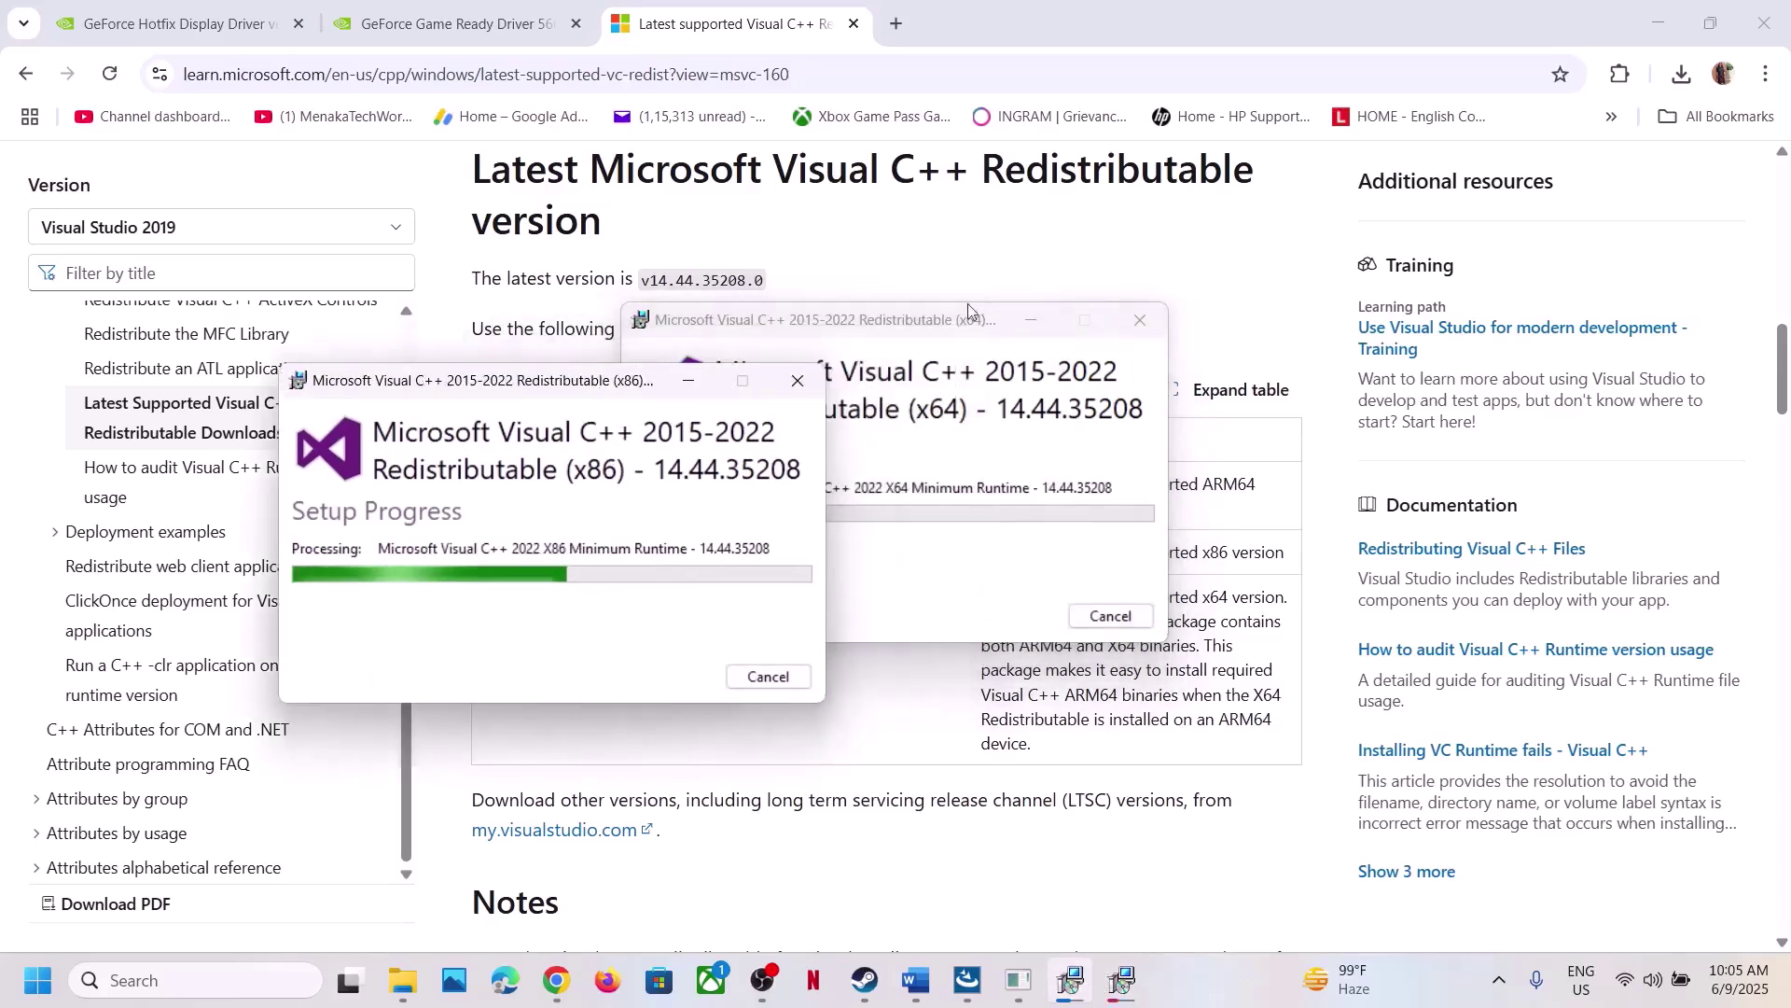
{"action": "left_click_drag", "start_coordinate": [992, 301], "coordinate": [1239, 394]}
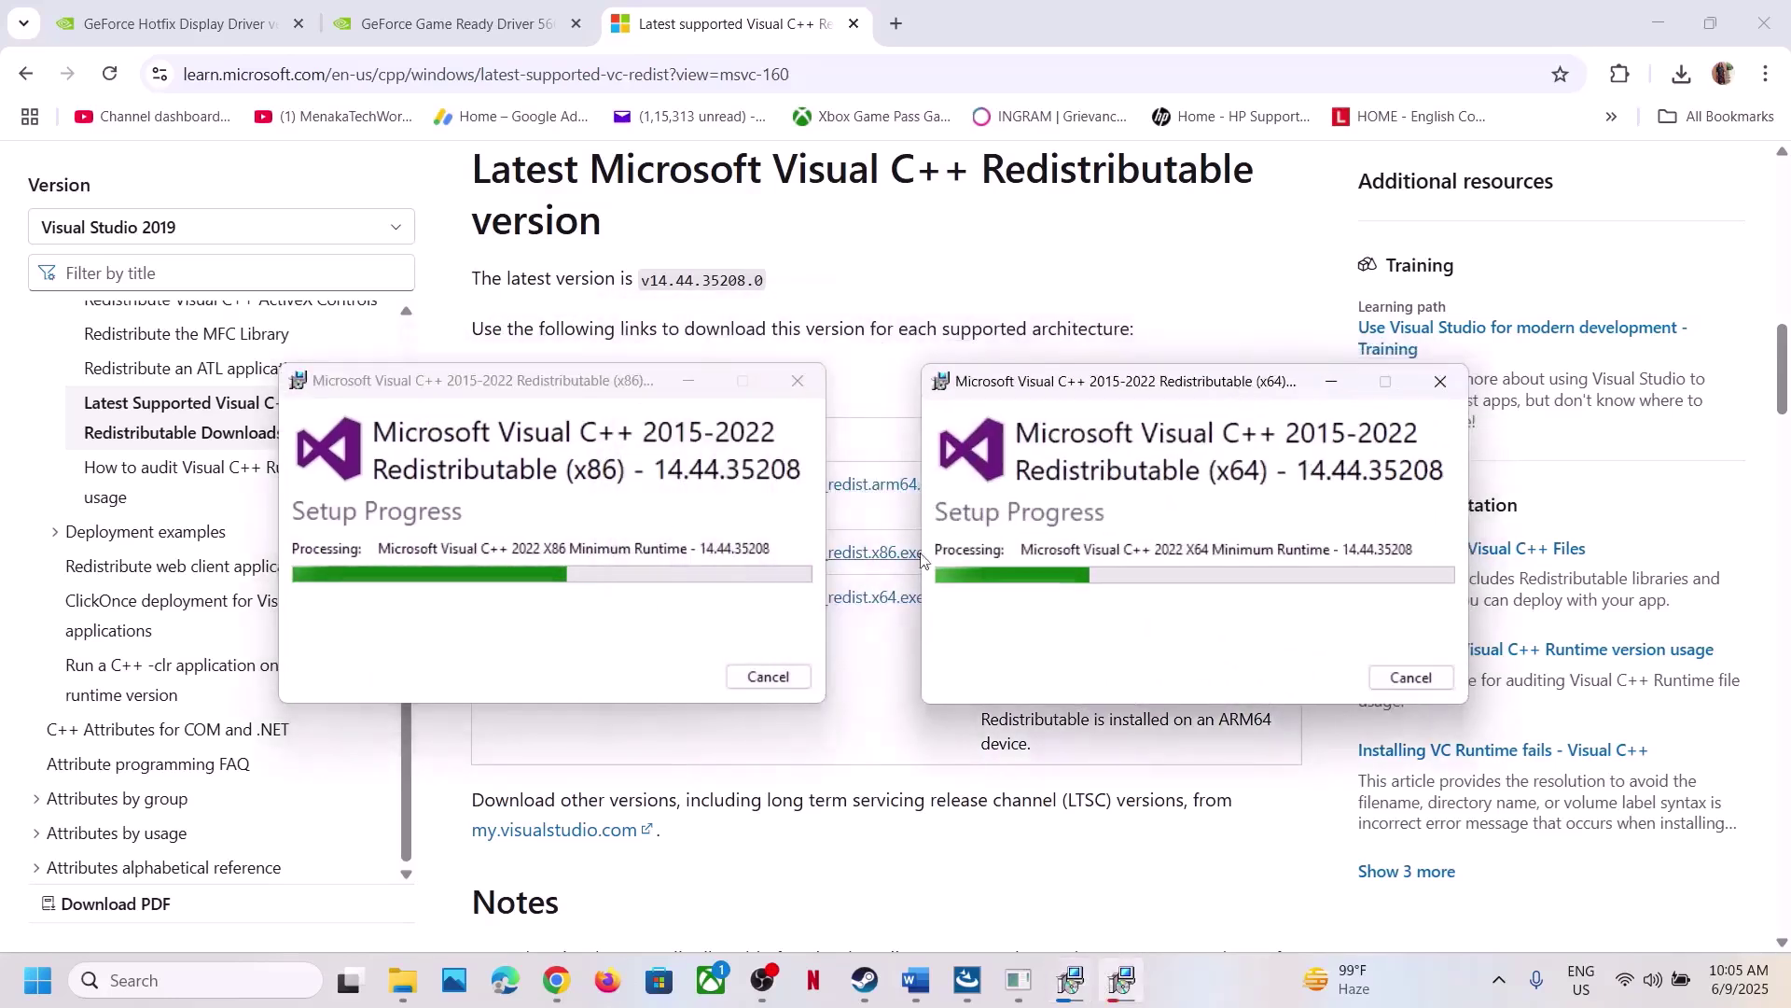
{"action": "left_click", "coordinate": [726, 779]}
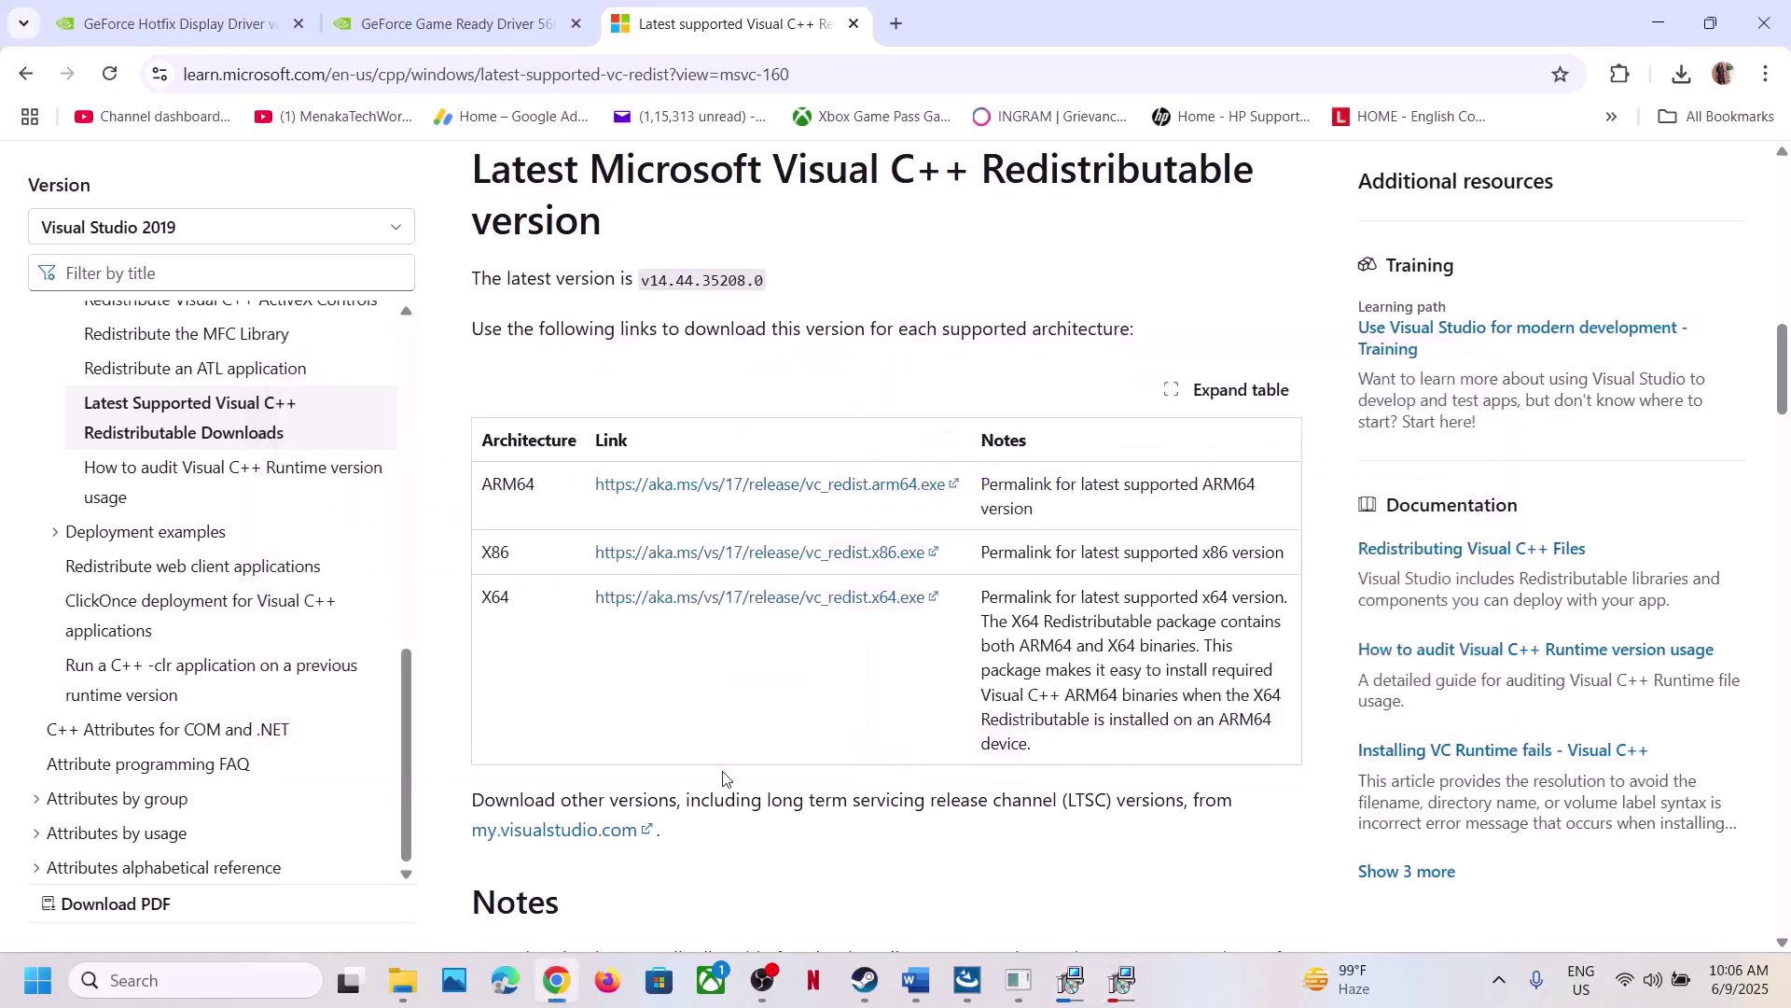
- Show the Restart option among the Start menu's power choices, and dismiss the menu without restarting
{"action": "left_click", "coordinate": [38, 980]}
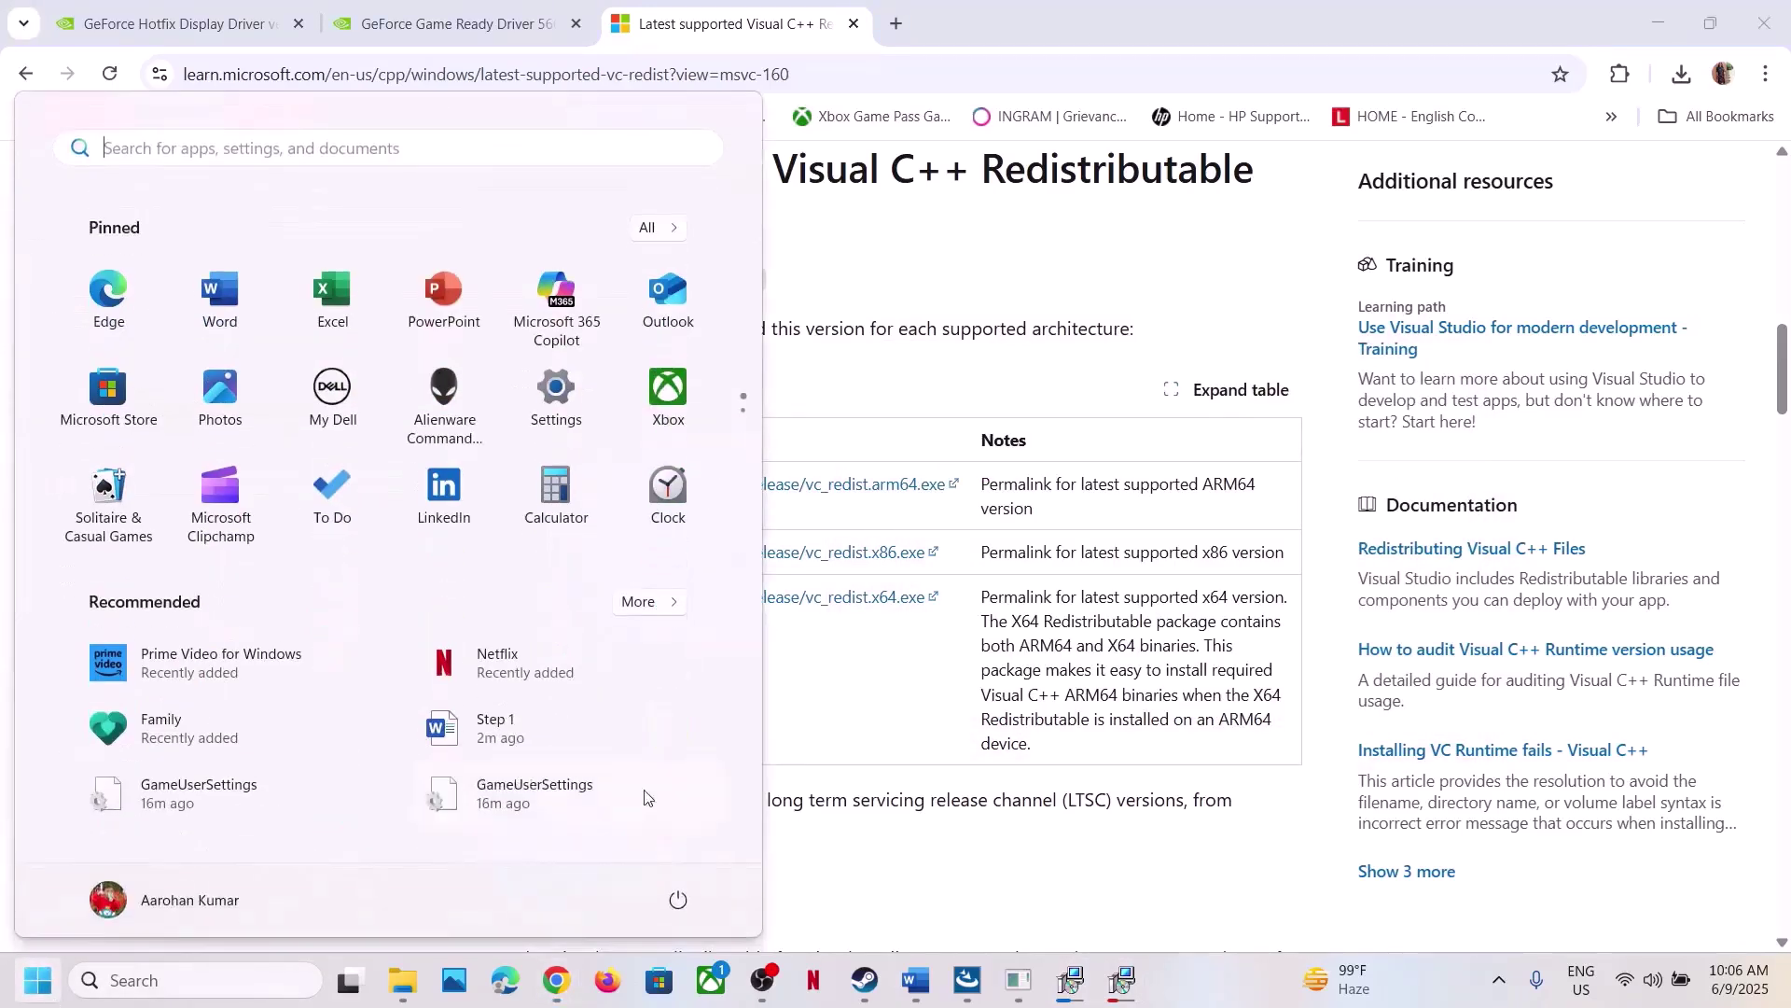
{"action": "left_click", "coordinate": [680, 899]}
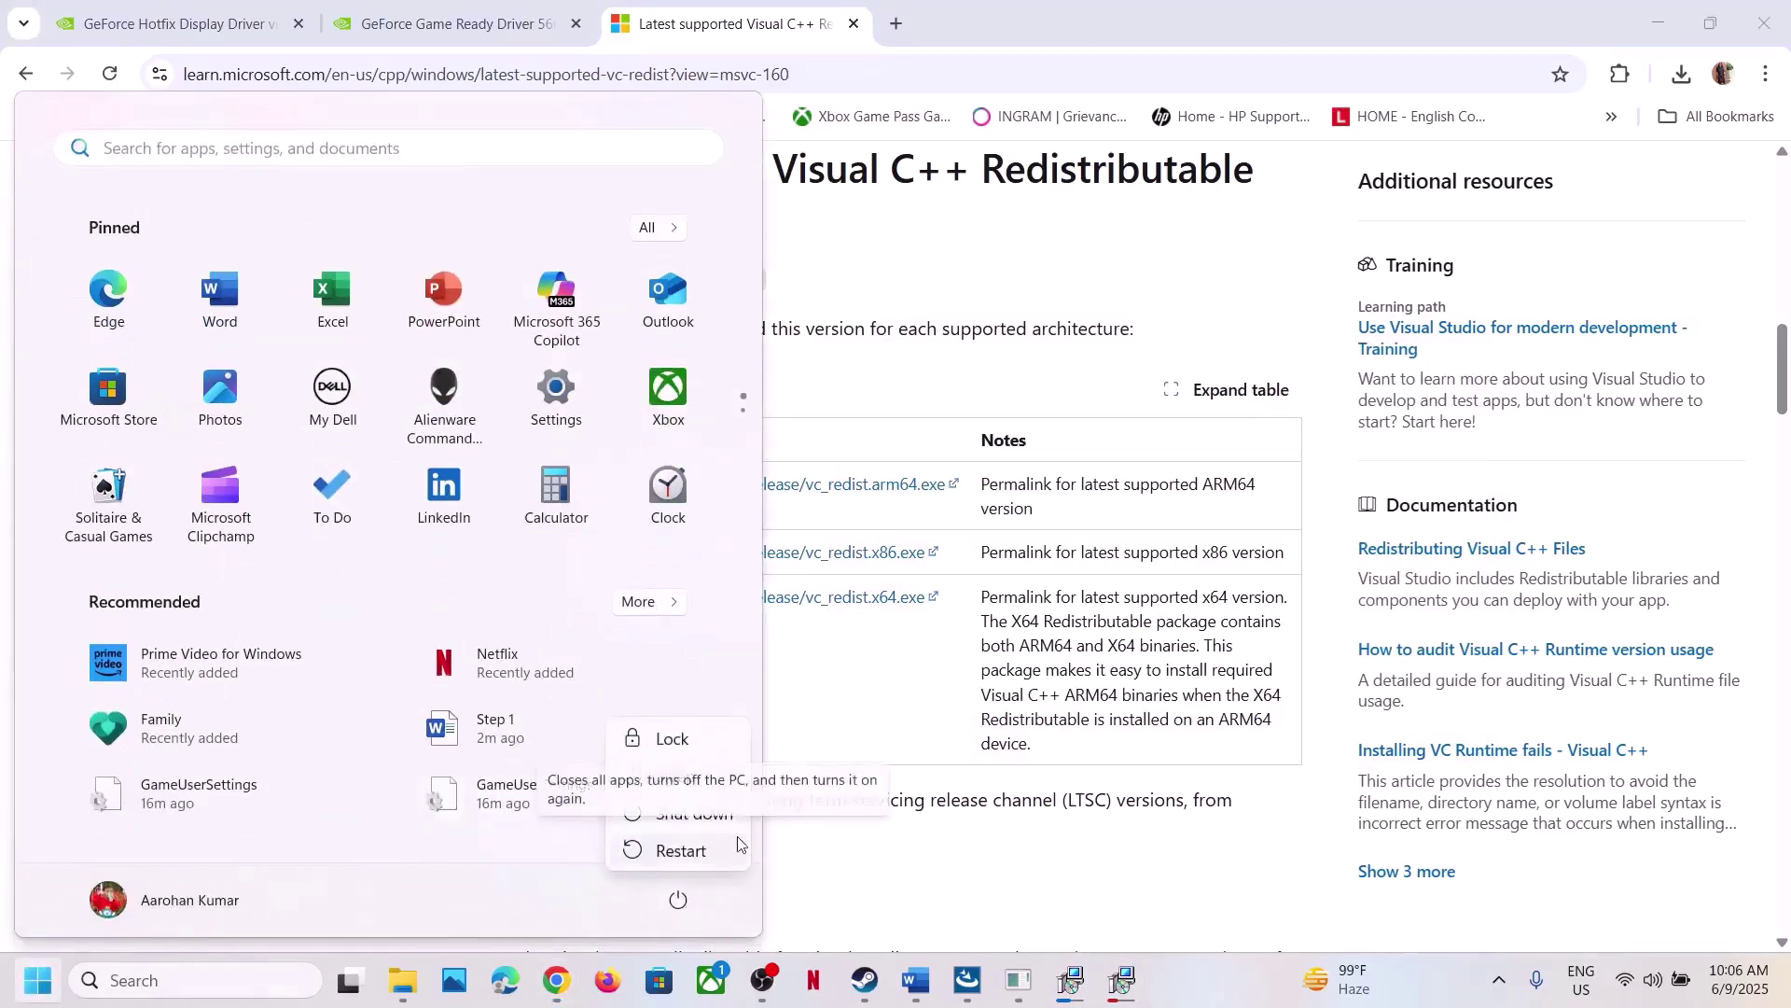
{"action": "left_click", "coordinate": [915, 717]}
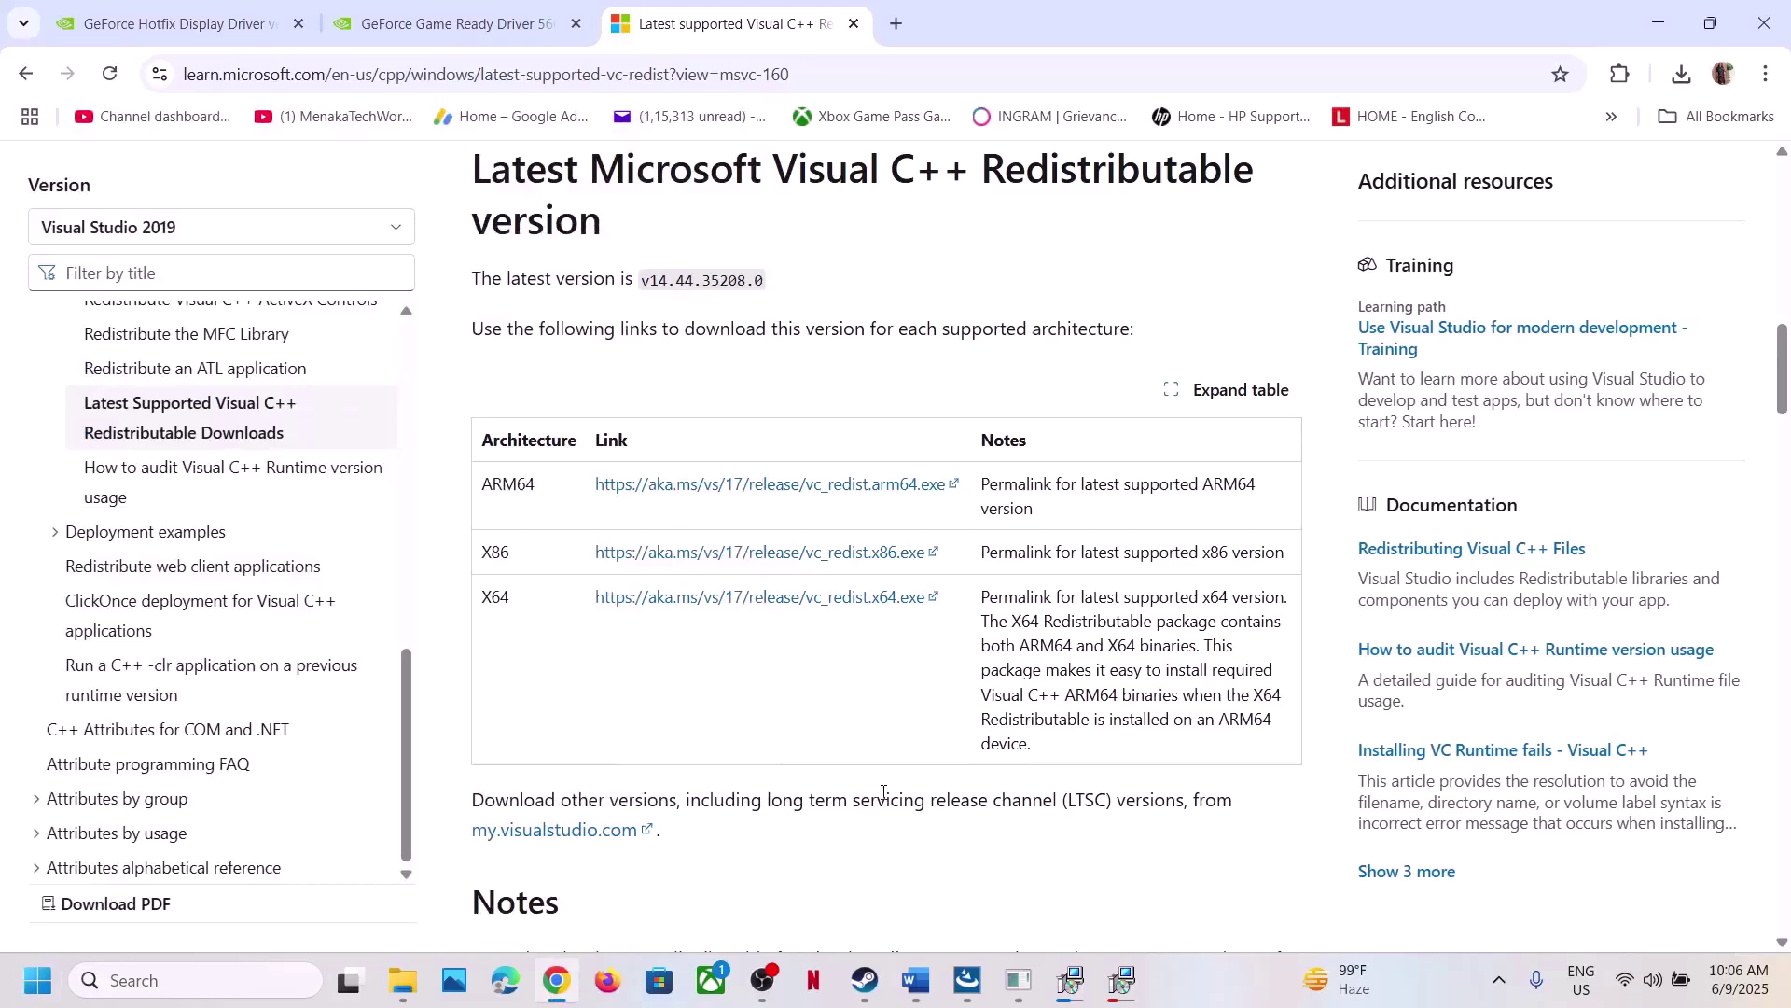
- Switch to the Word notes and look at the section around Step 14 on installing Visual C++ files
{"action": "left_click", "coordinate": [915, 980]}
{"action": "scroll", "coordinate": [825, 730], "scroll_direction": "down", "scroll_amount": 3}
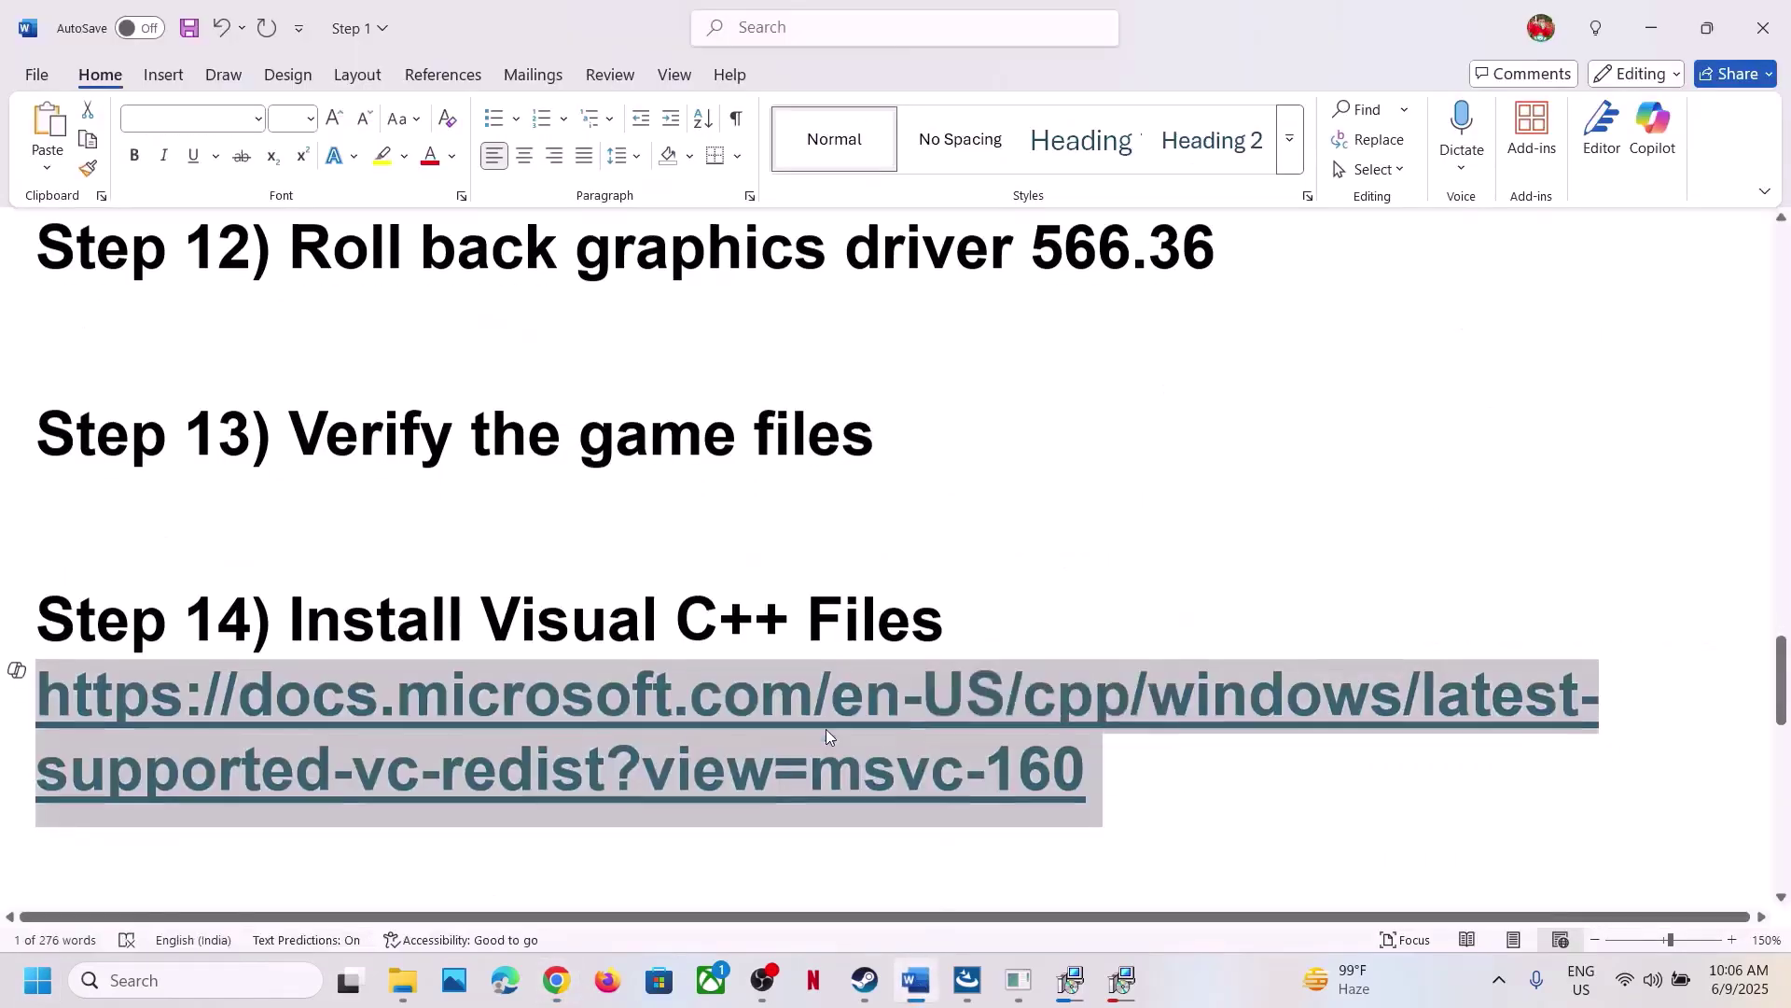
{"action": "scroll", "coordinate": [826, 730], "scroll_direction": "up", "scroll_amount": 1}
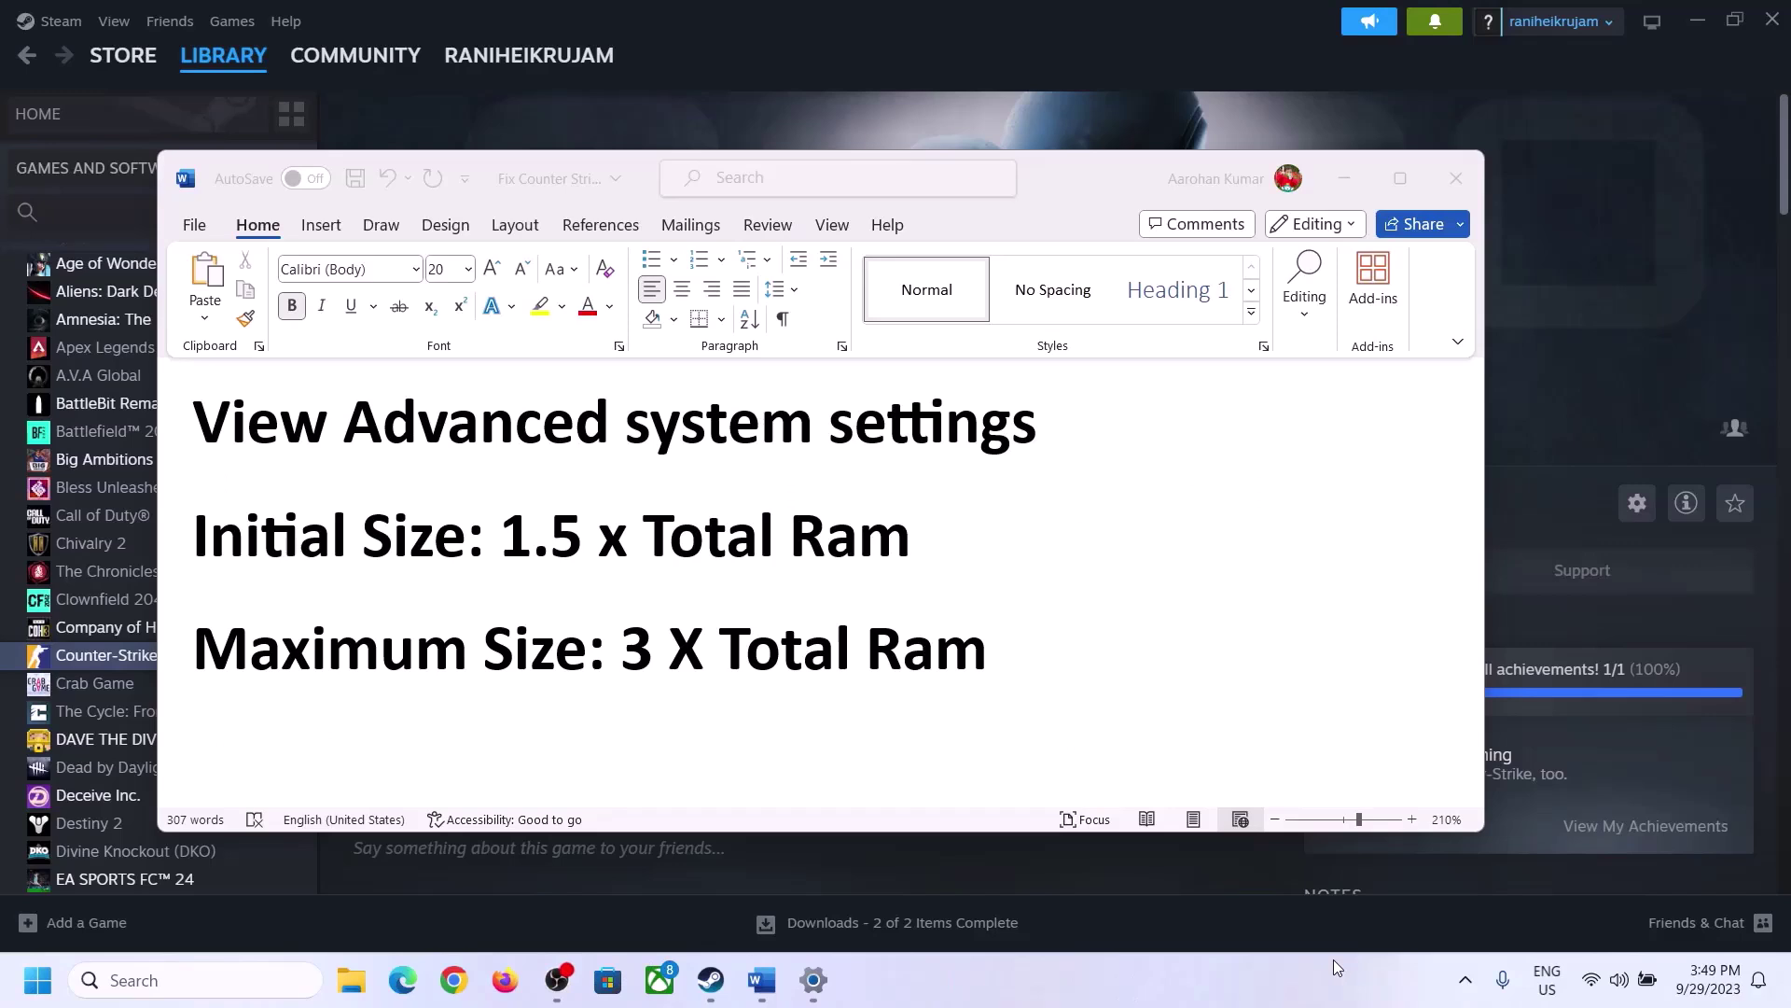
- Copy "View Advanced system settings" from the Word notes, search Windows for it, and open System Properties over the notes
{"action": "left_click", "coordinate": [254, 433]}
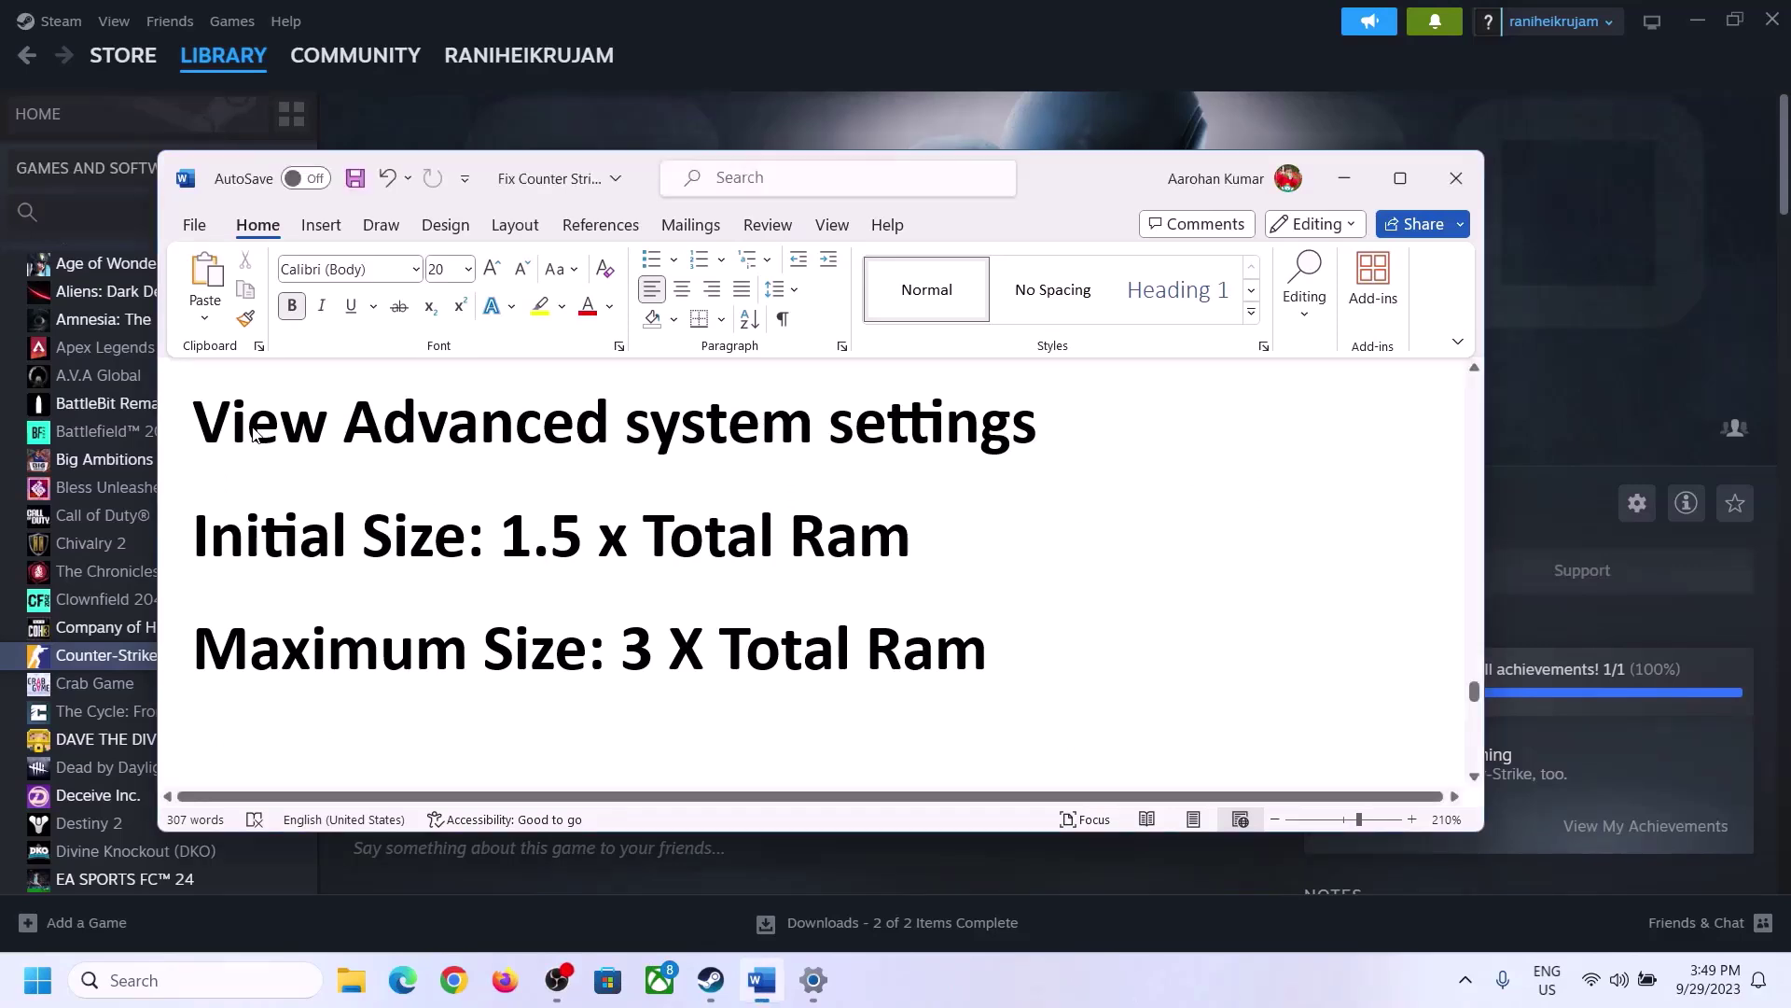
{"action": "left_click_drag", "start_coordinate": [213, 430], "coordinate": [981, 452]}
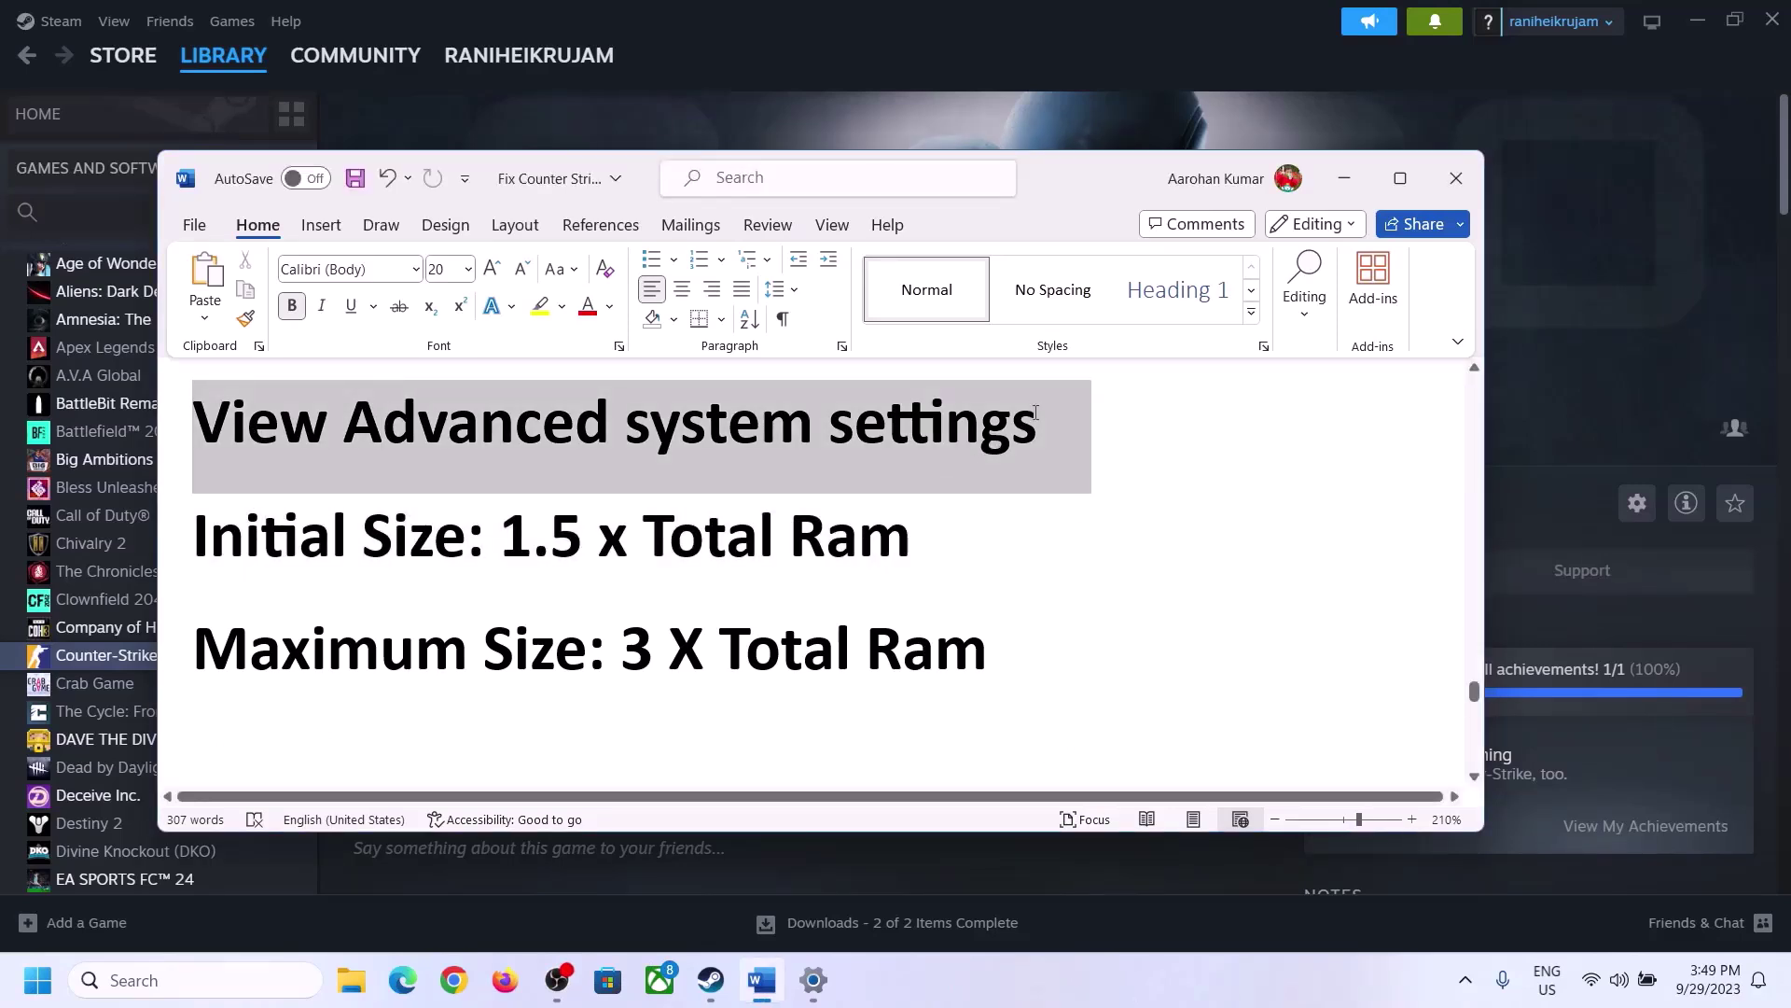
{"action": "key", "text": "ctrl+c"}
{"action": "left_click", "coordinate": [196, 980]}
{"action": "key", "text": "ctrl+v"}
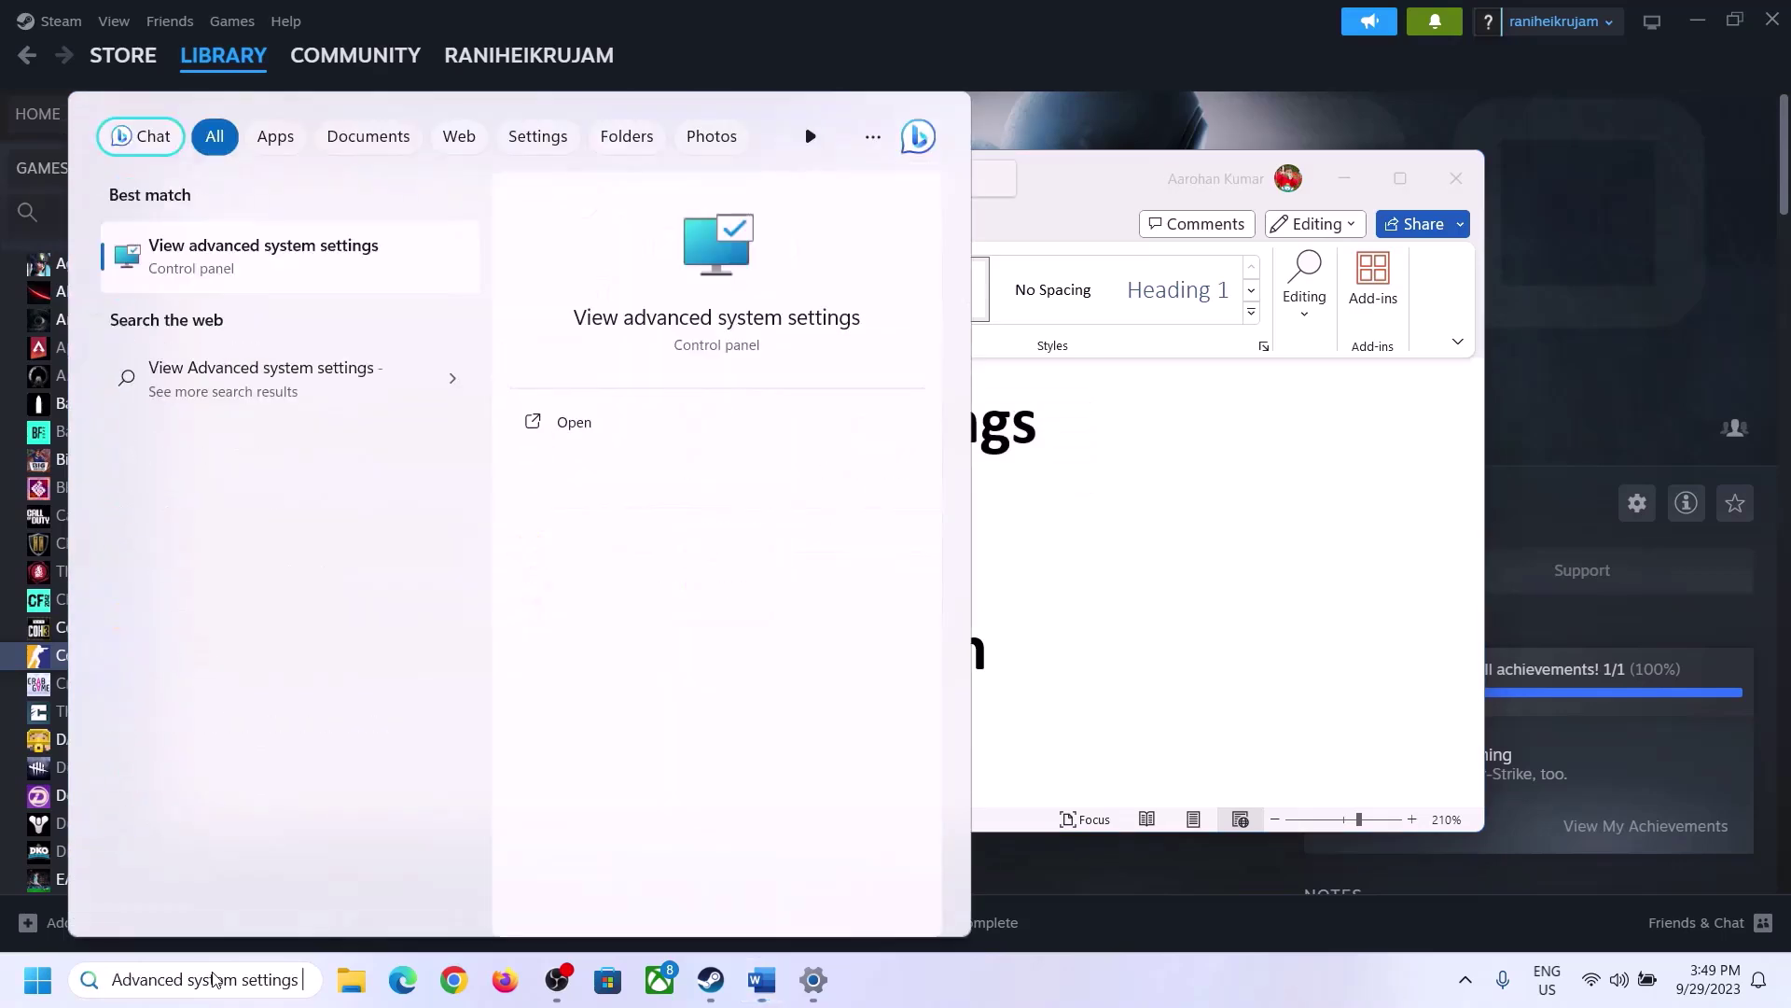
{"action": "left_click", "coordinate": [251, 270]}
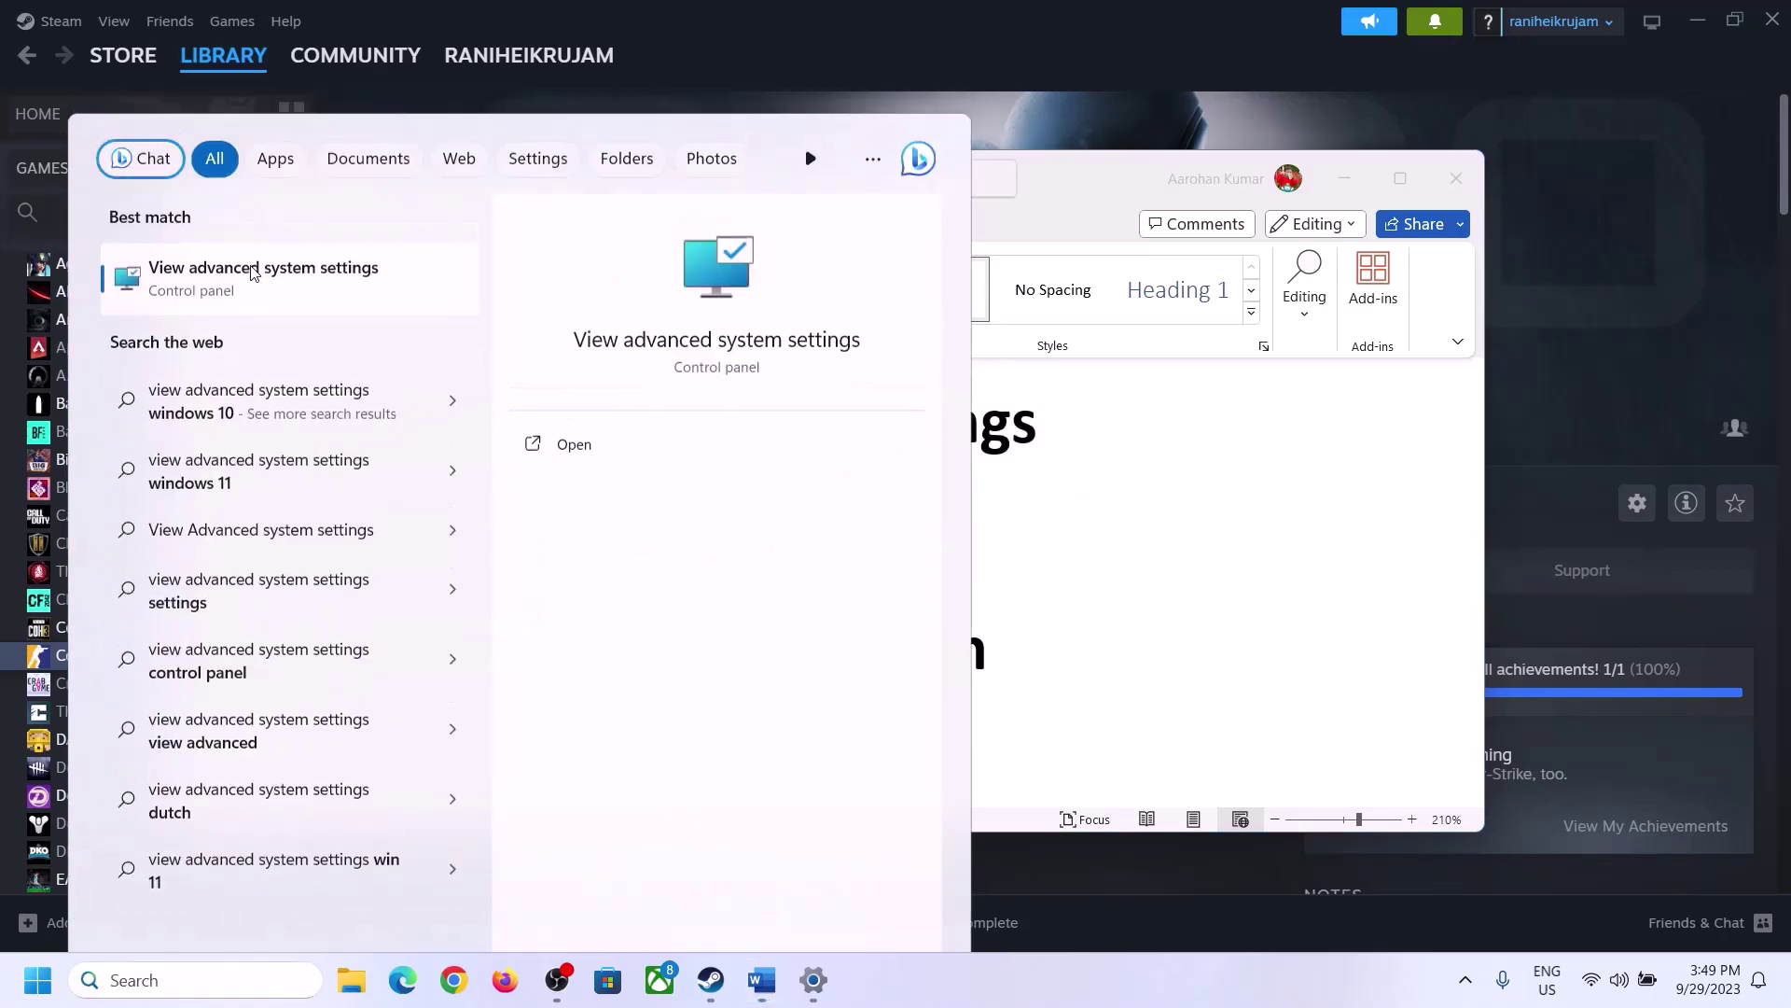
{"action": "left_click_drag", "start_coordinate": [516, 187], "coordinate": [802, 321]}
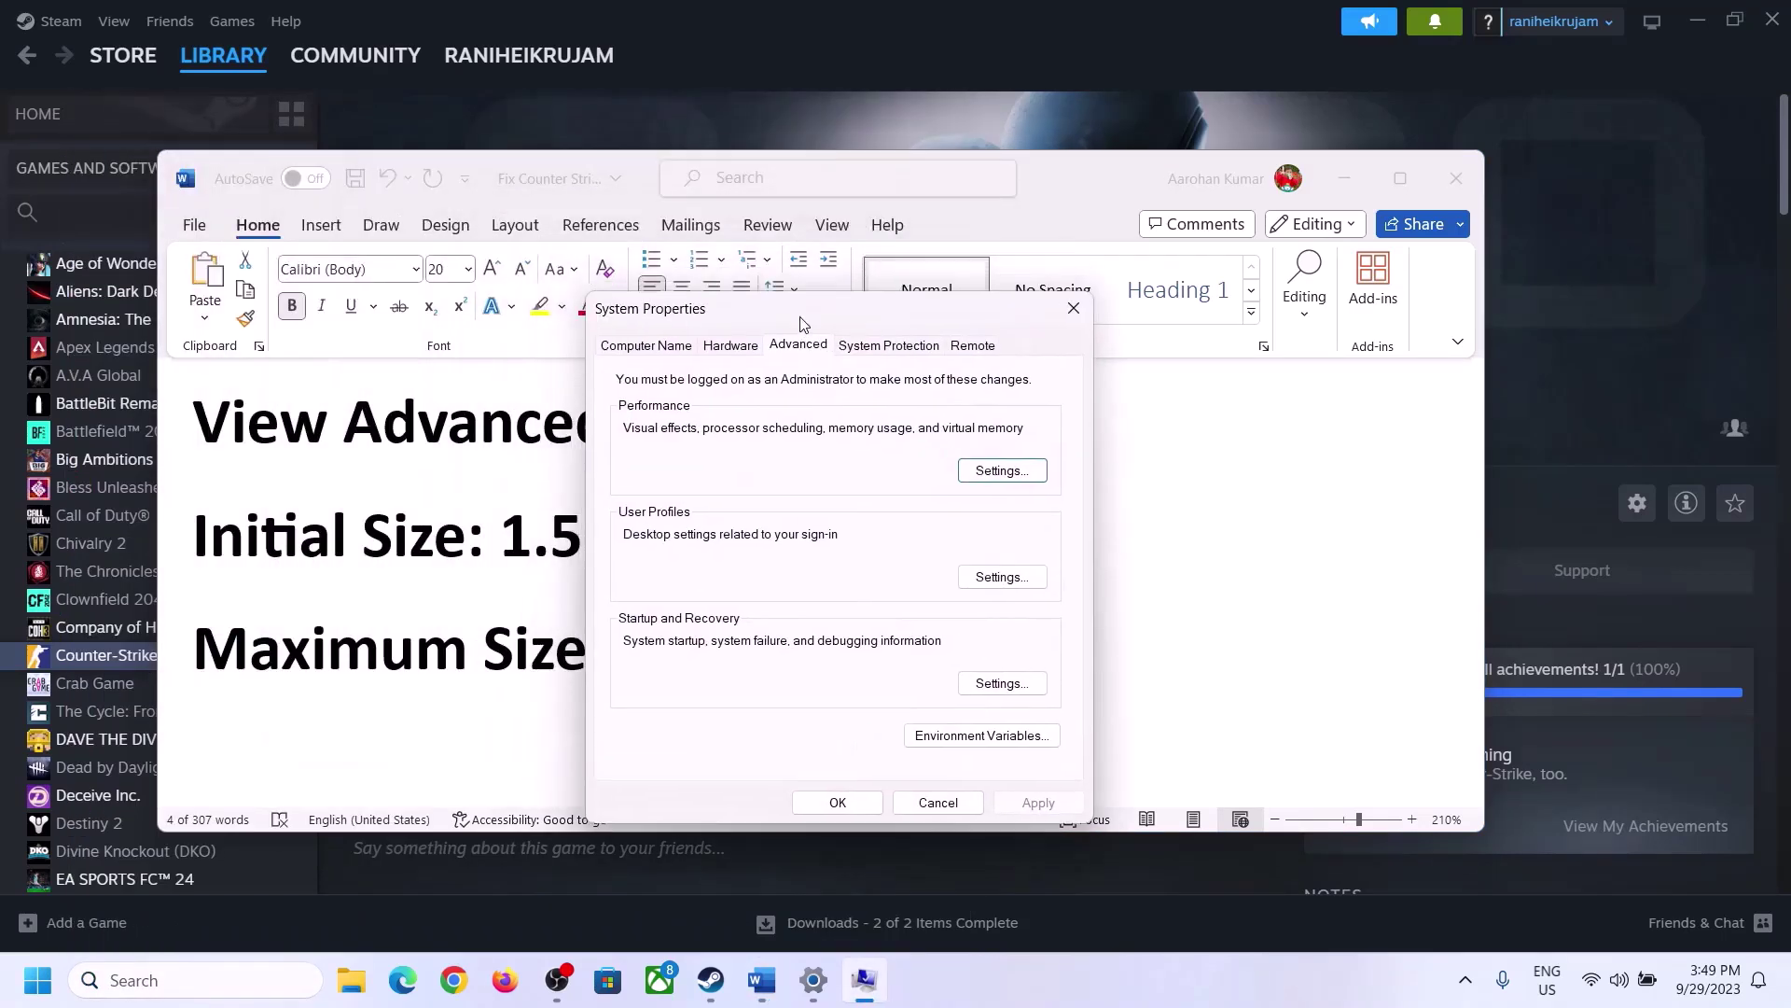
- Open the virtual memory settings from the performance options, disable automatic paging file management, and choose a custom size for drive C:
{"action": "left_click", "coordinate": [1004, 476]}
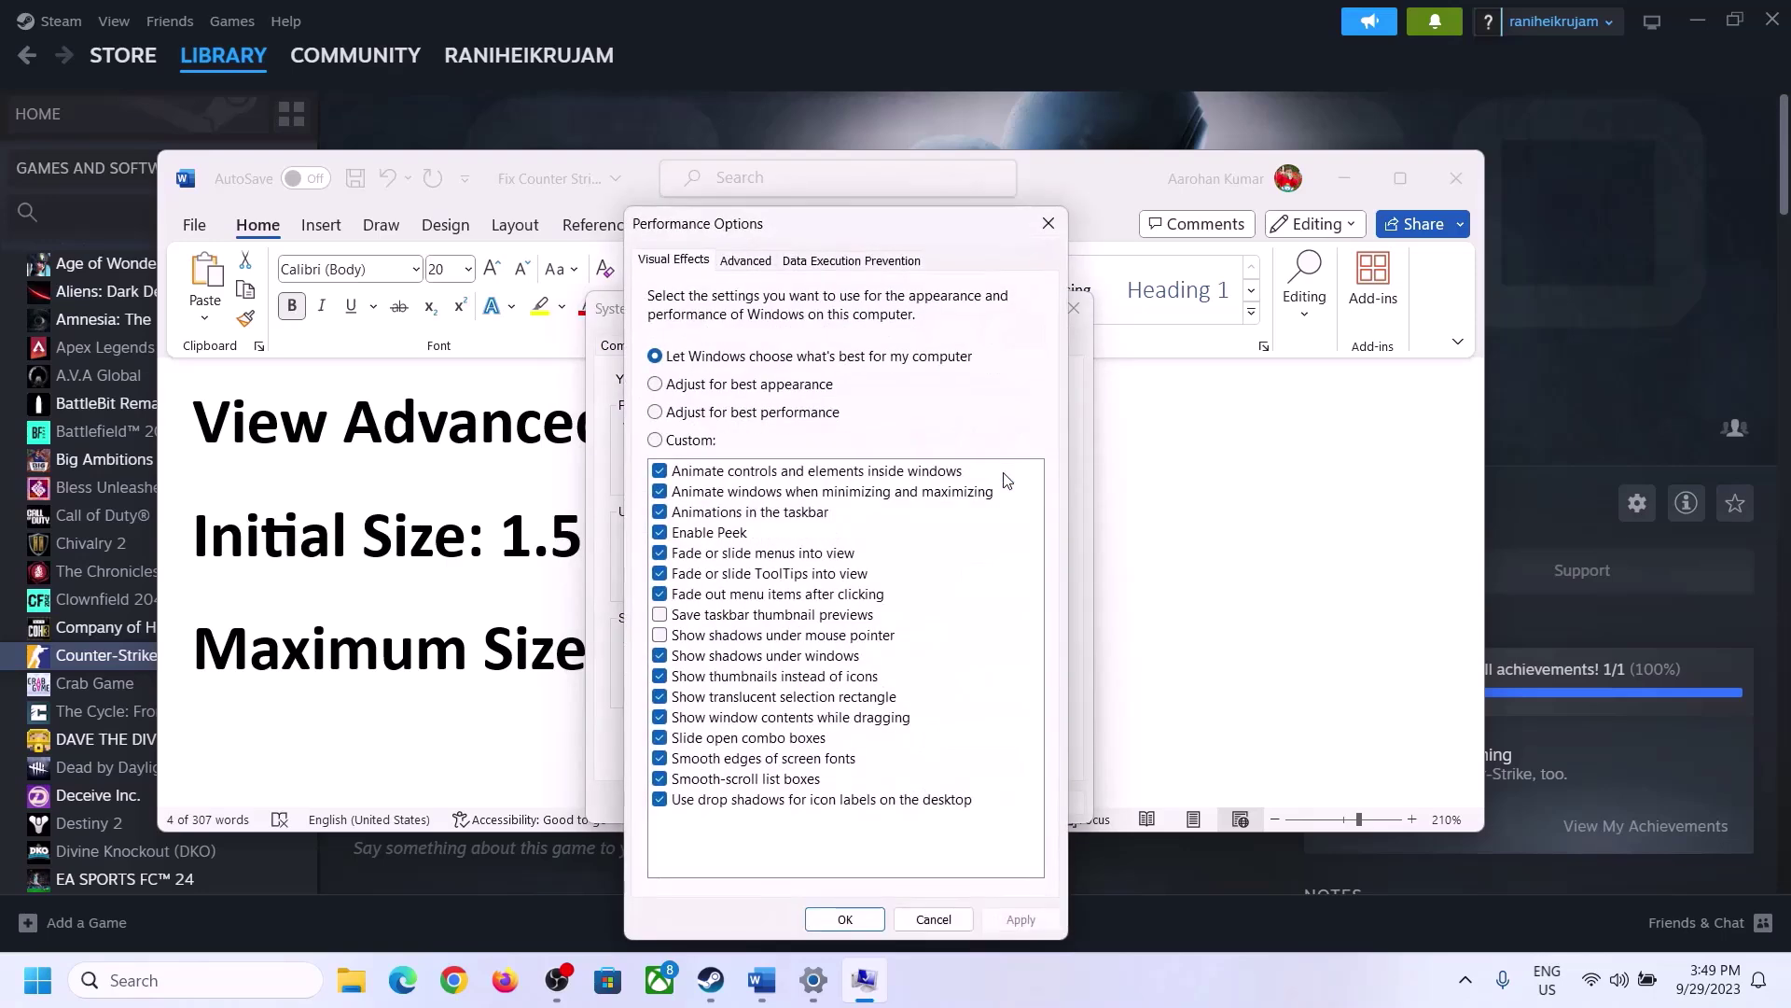
{"action": "left_click", "coordinate": [754, 262]}
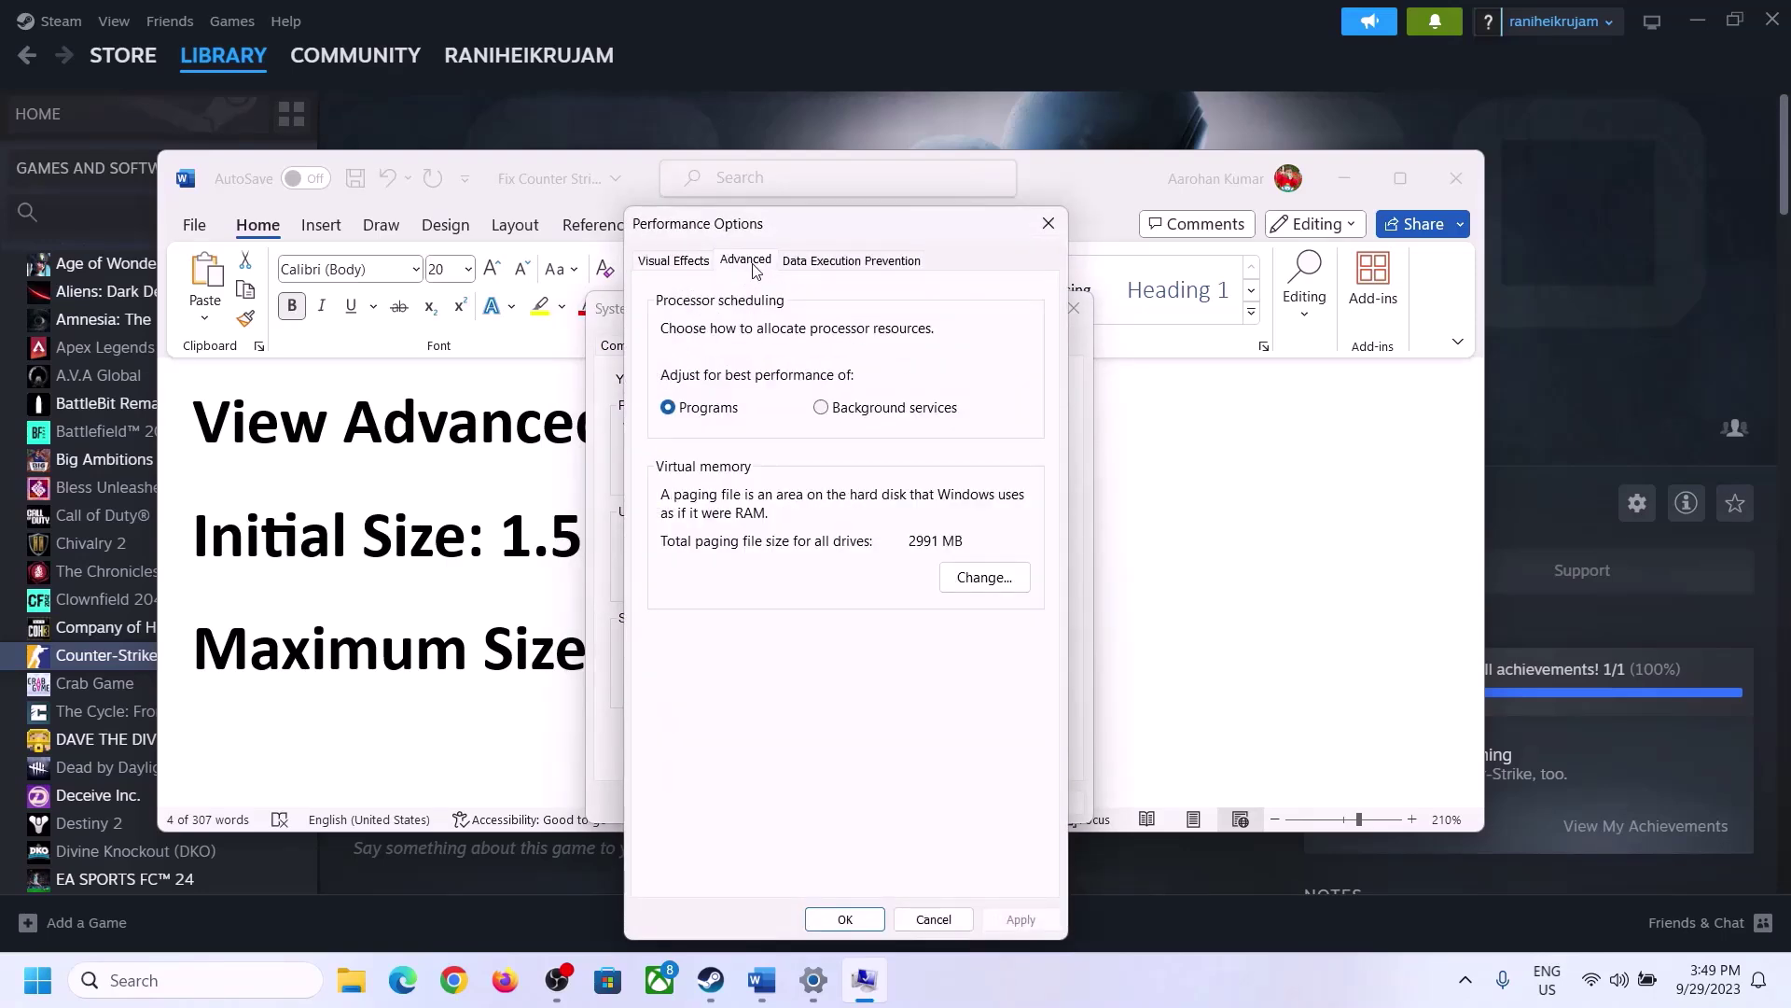
{"action": "left_click", "coordinate": [982, 578]}
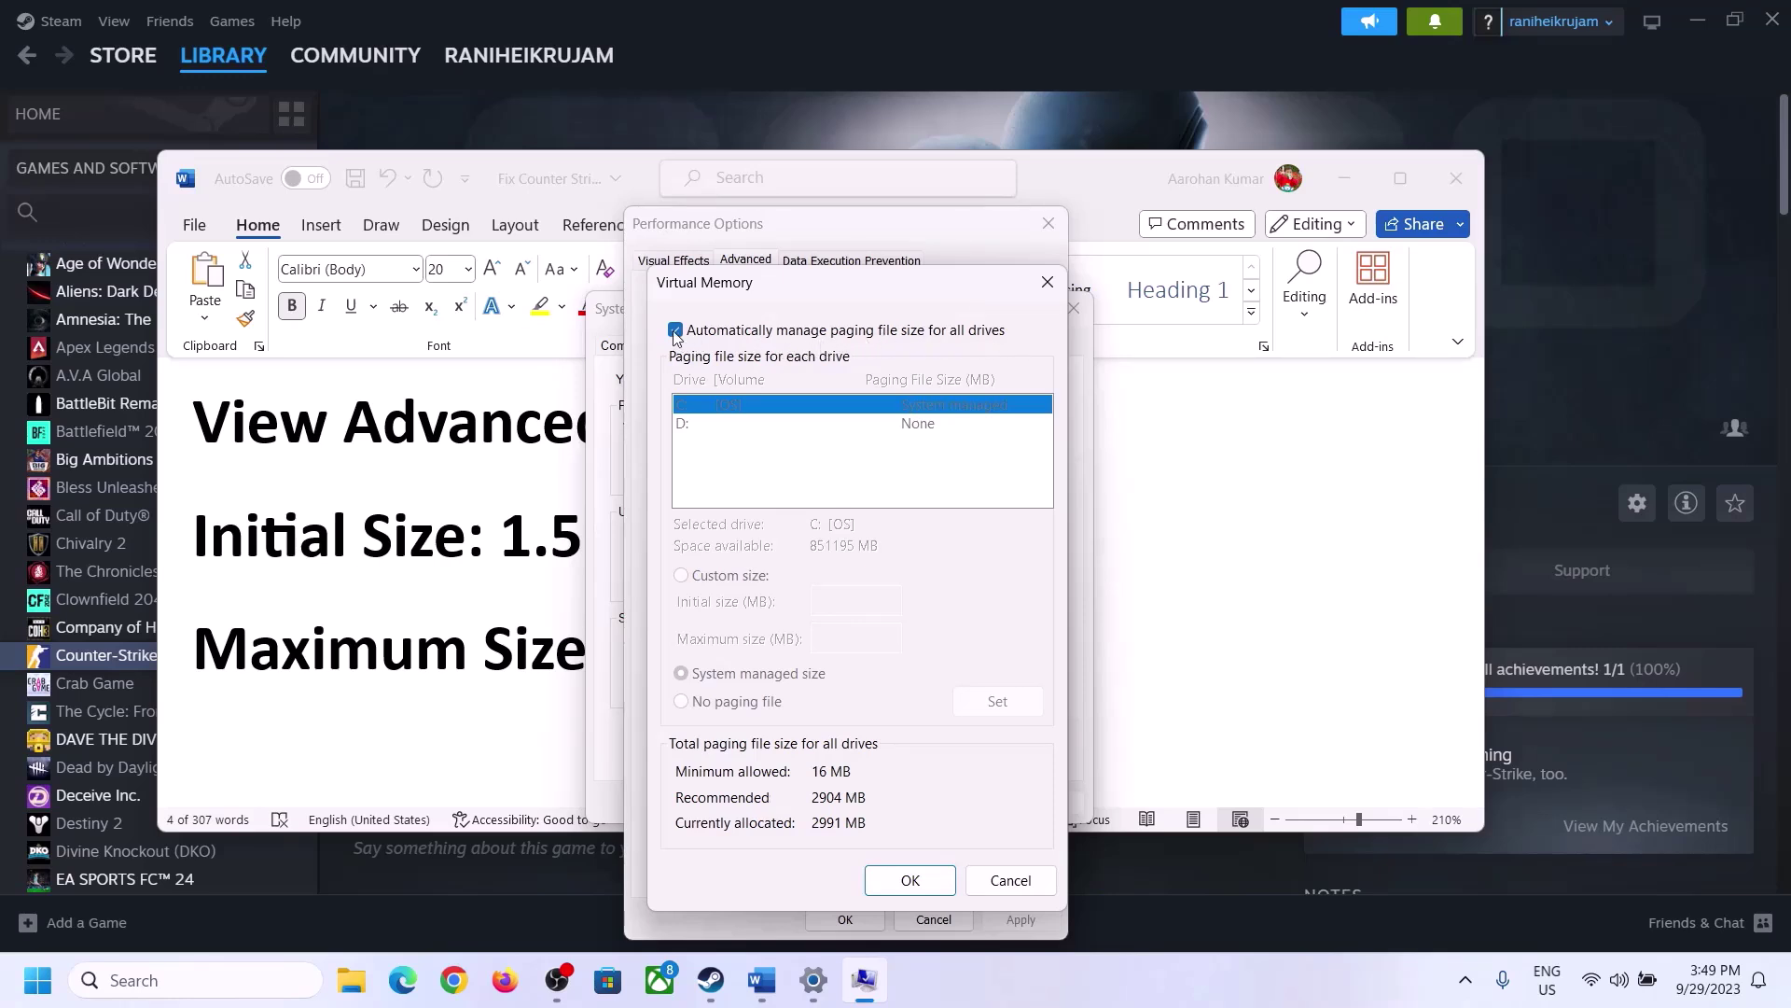
{"action": "left_click", "coordinate": [675, 329]}
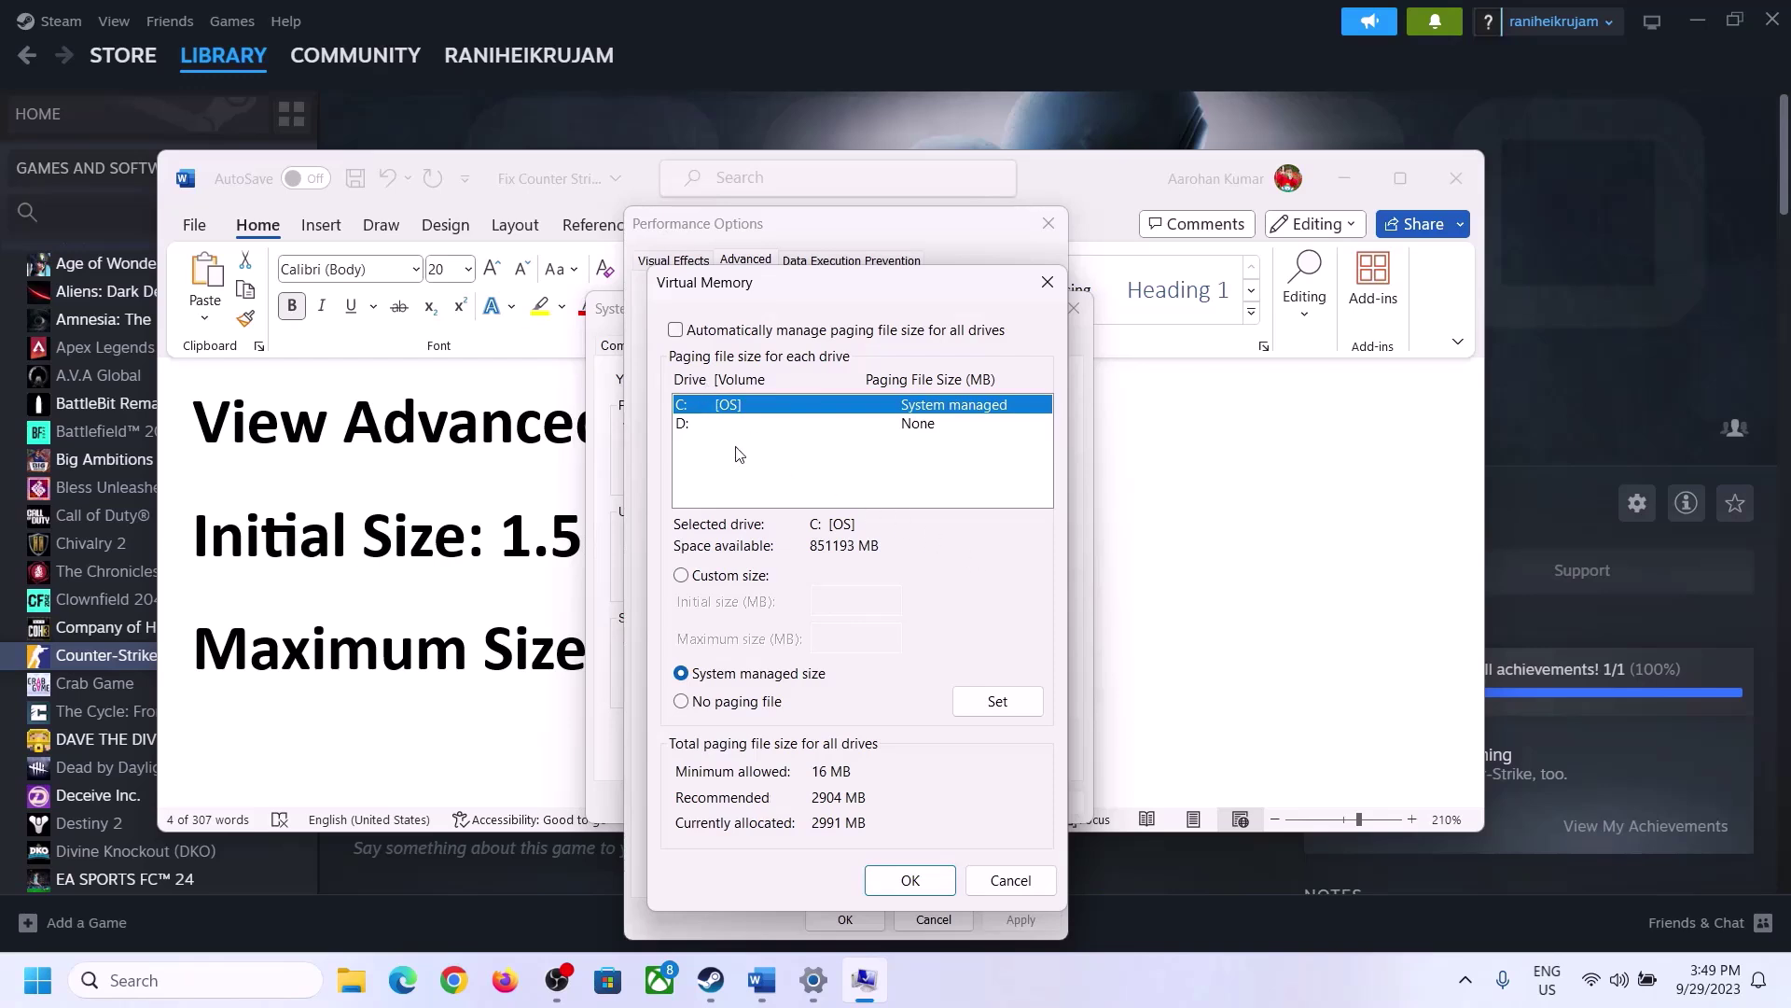
{"action": "left_click", "coordinate": [682, 578]}
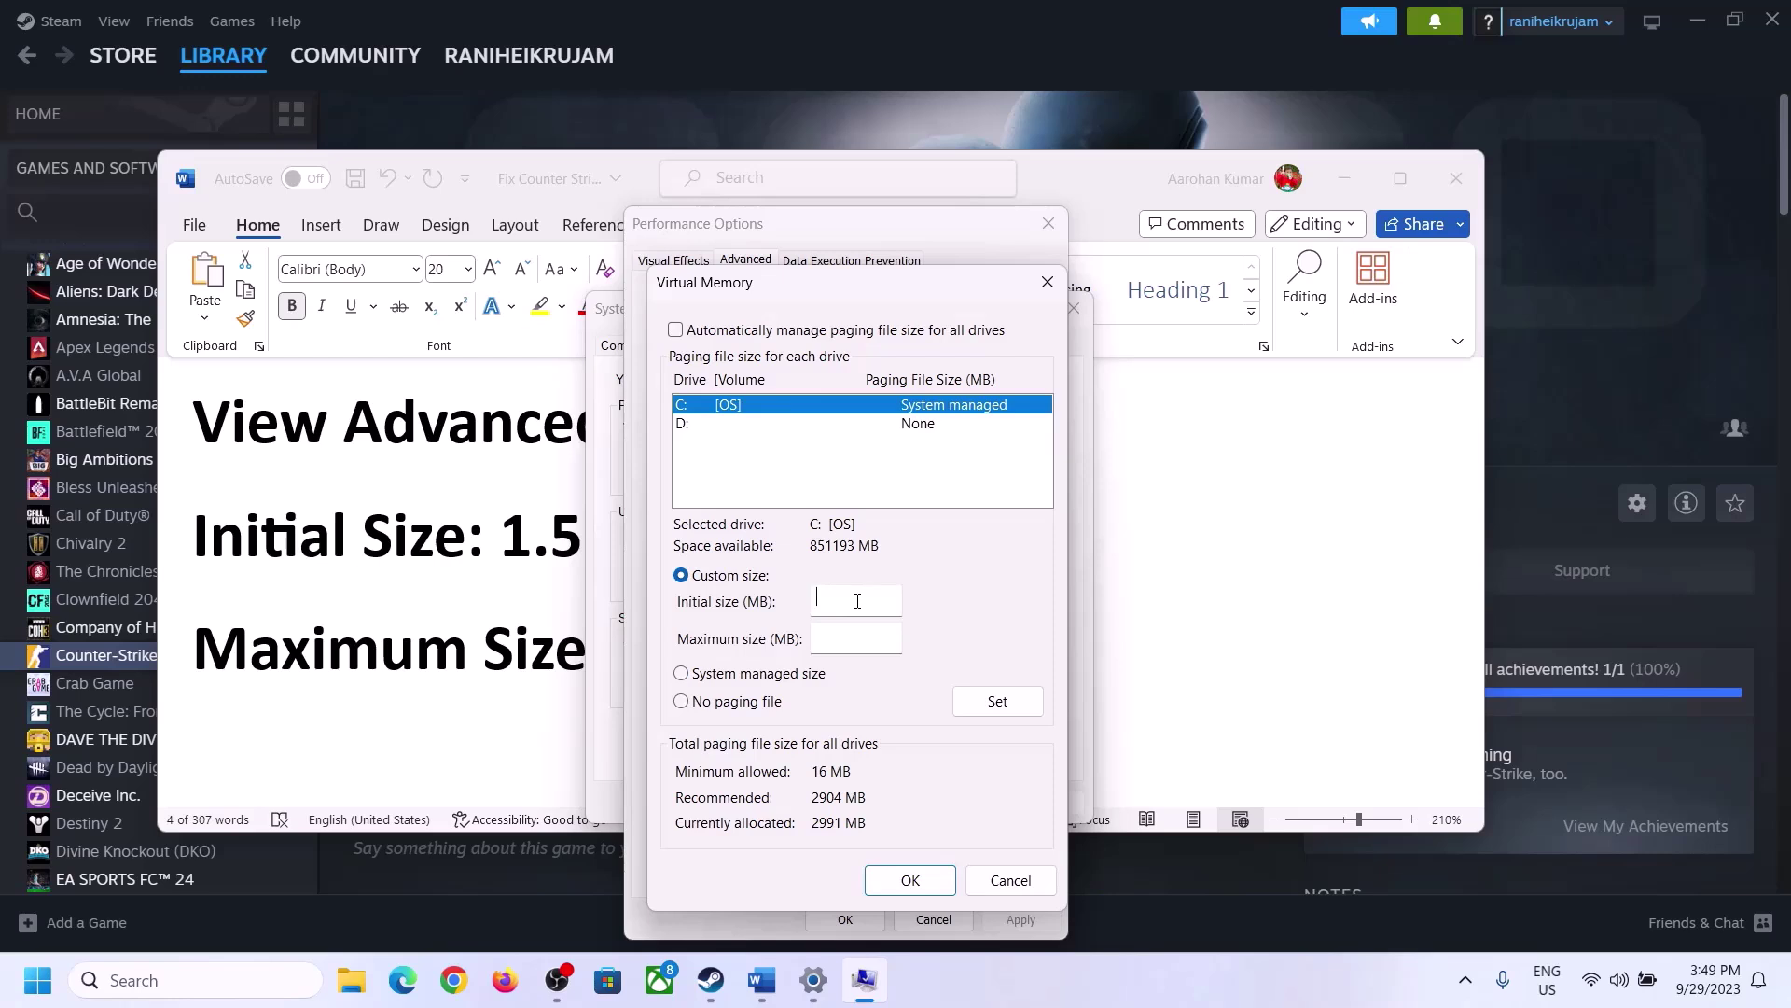
- Highlight the initial size formula "1.5 x Total Ram" in the Word notes, and look up the installed RAM on the System About page
{"action": "left_click", "coordinate": [484, 557]}
{"action": "left_click_drag", "start_coordinate": [499, 557], "coordinate": [830, 557]}
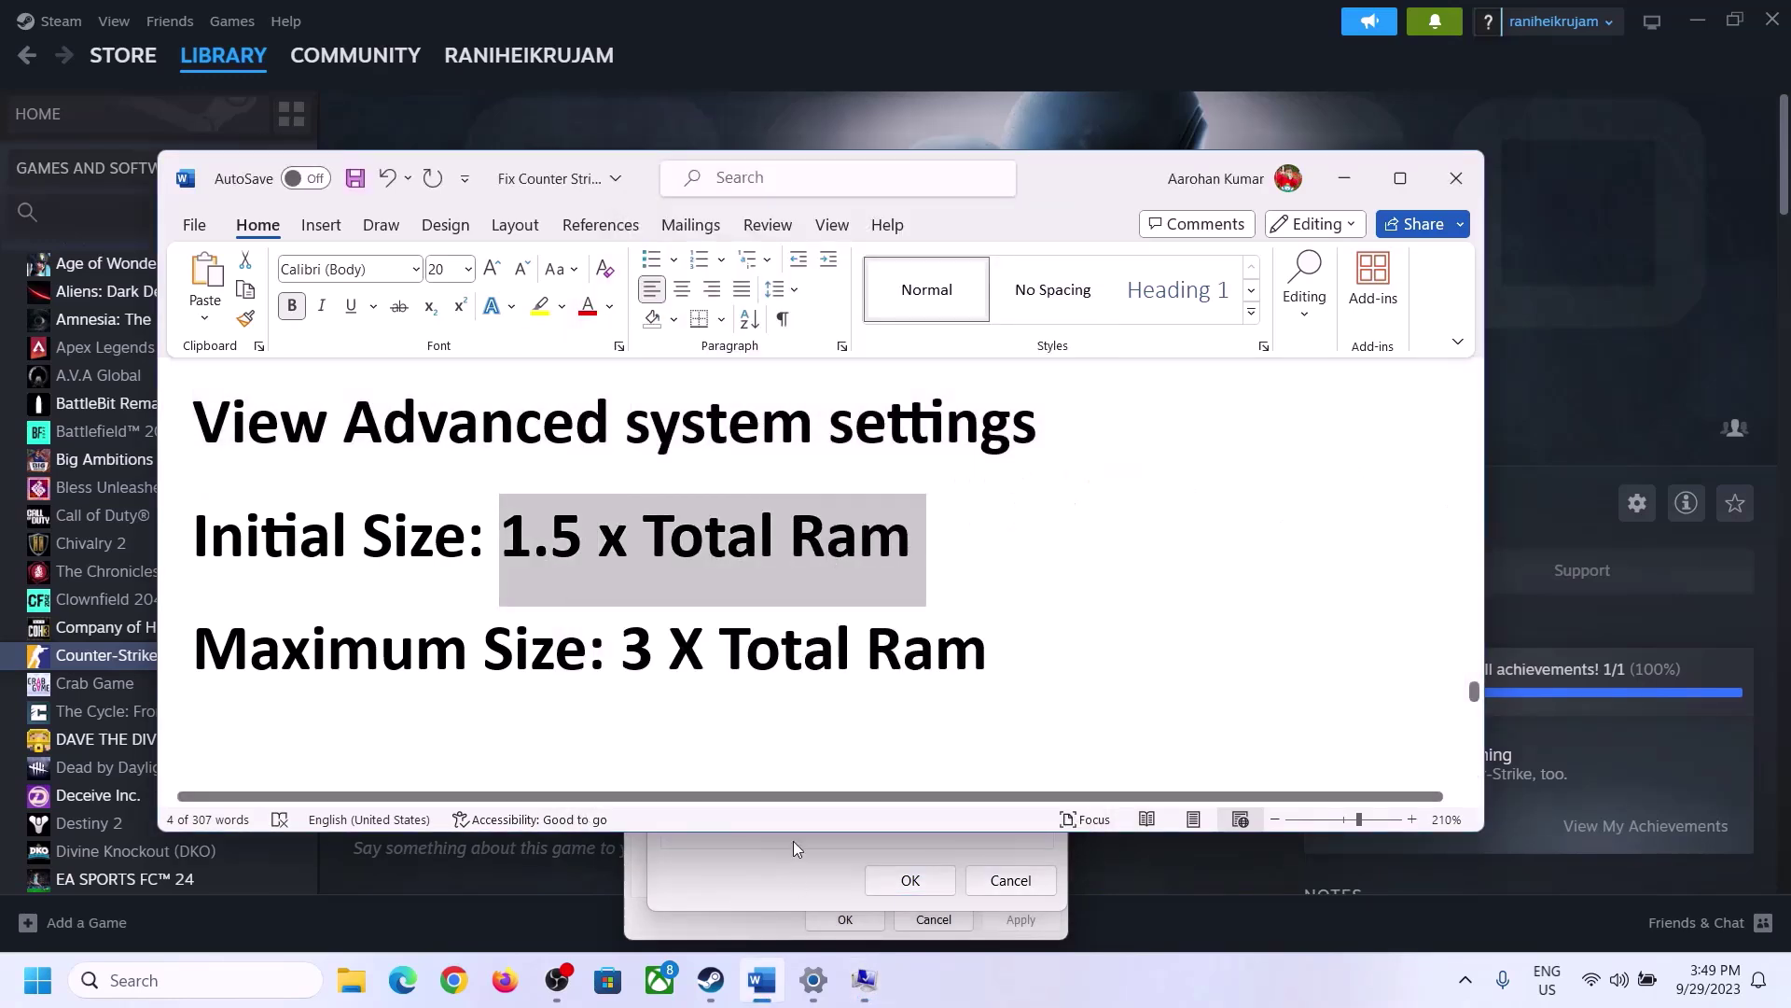
{"action": "left_click", "coordinate": [814, 983]}
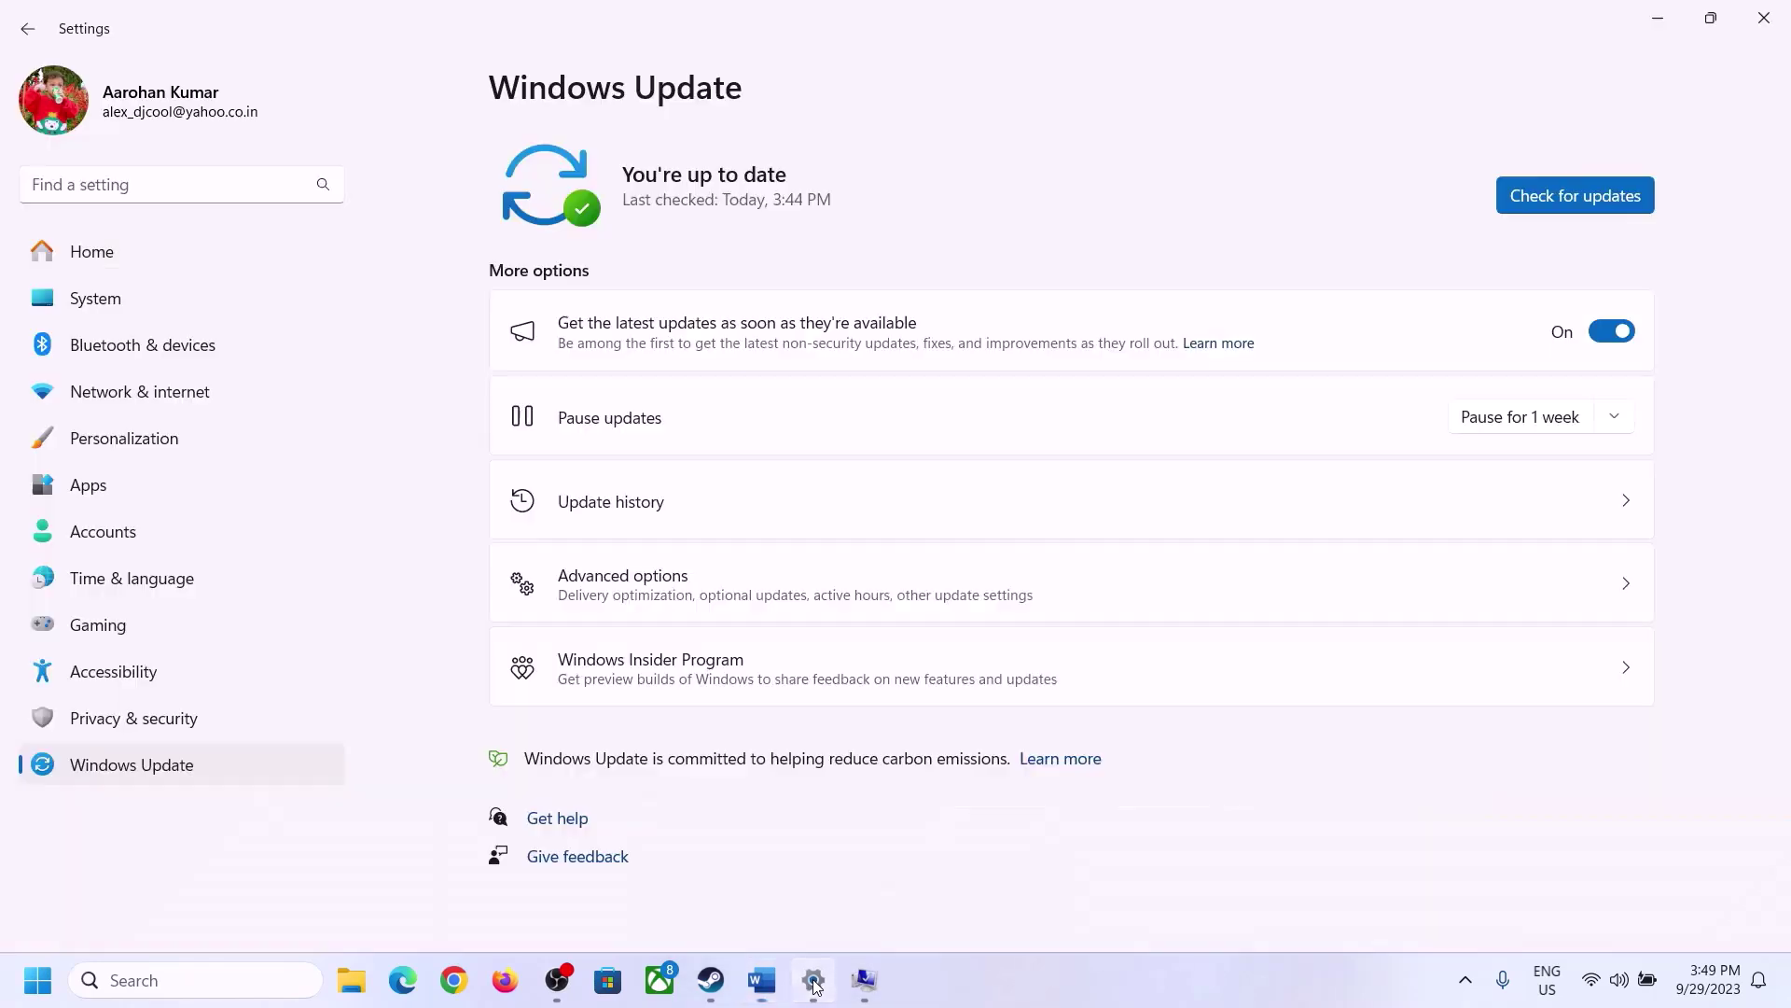
{"action": "left_click", "coordinate": [81, 310]}
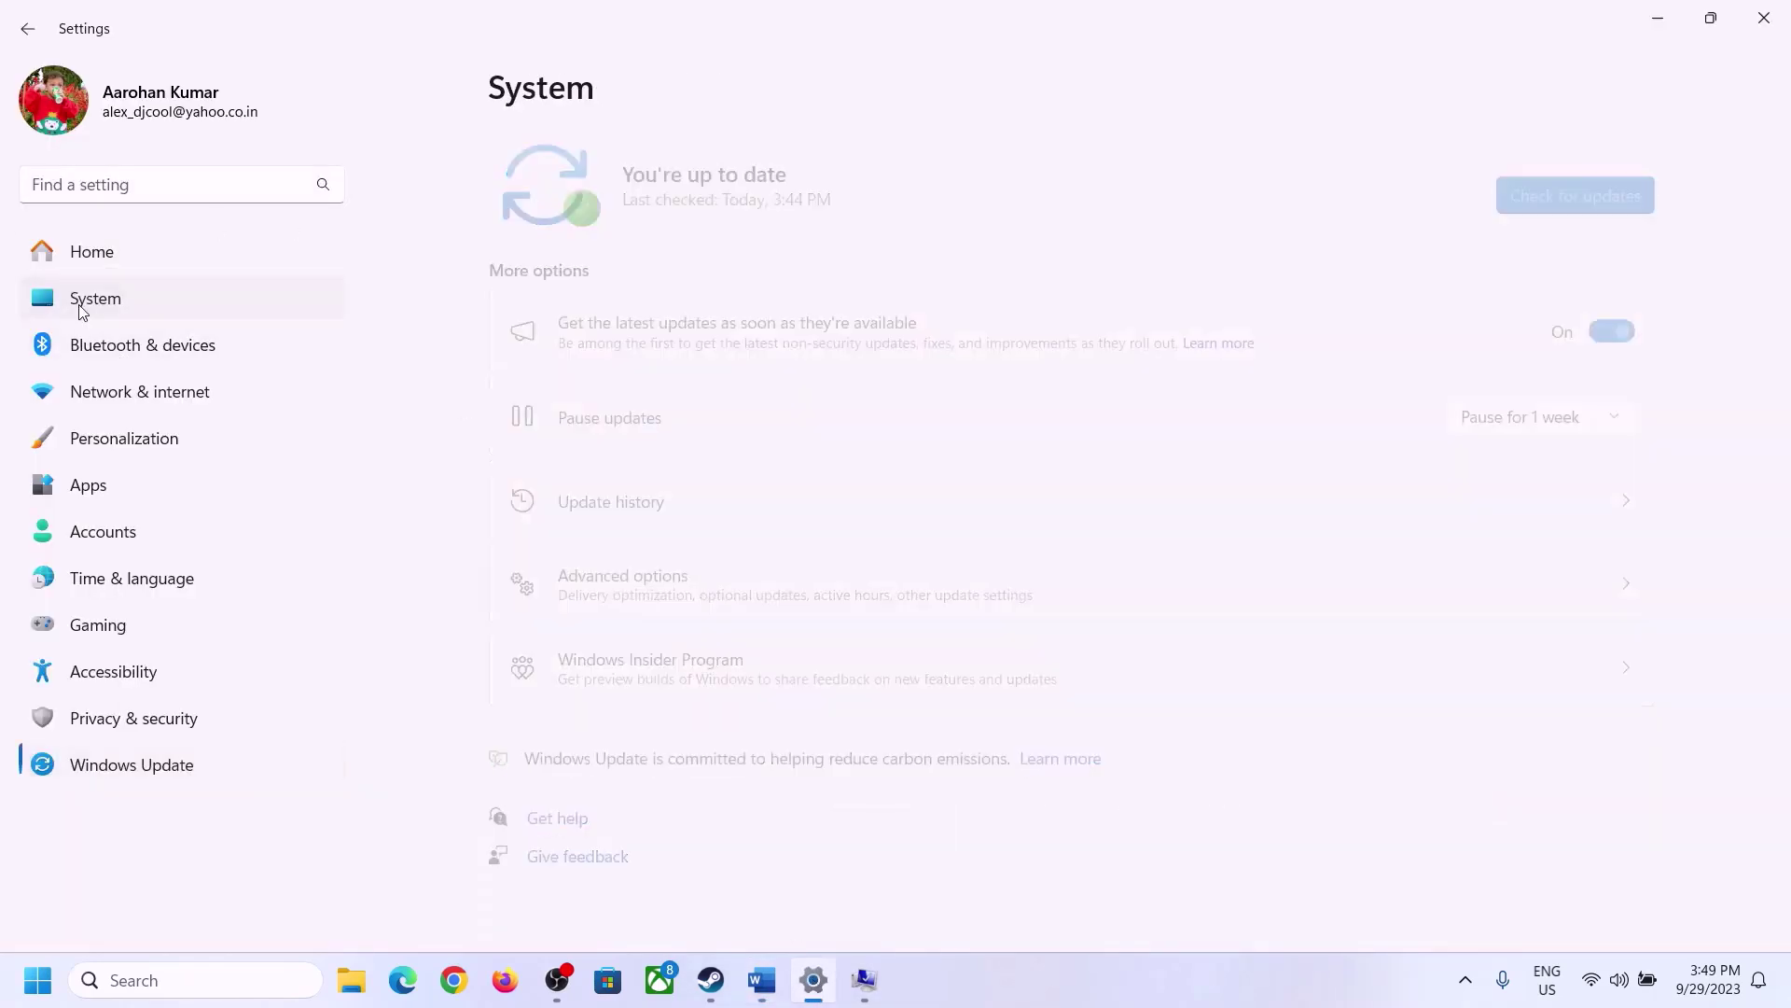
{"action": "scroll", "coordinate": [616, 653], "scroll_direction": "down", "scroll_amount": 8}
{"action": "left_click", "coordinate": [591, 882]}
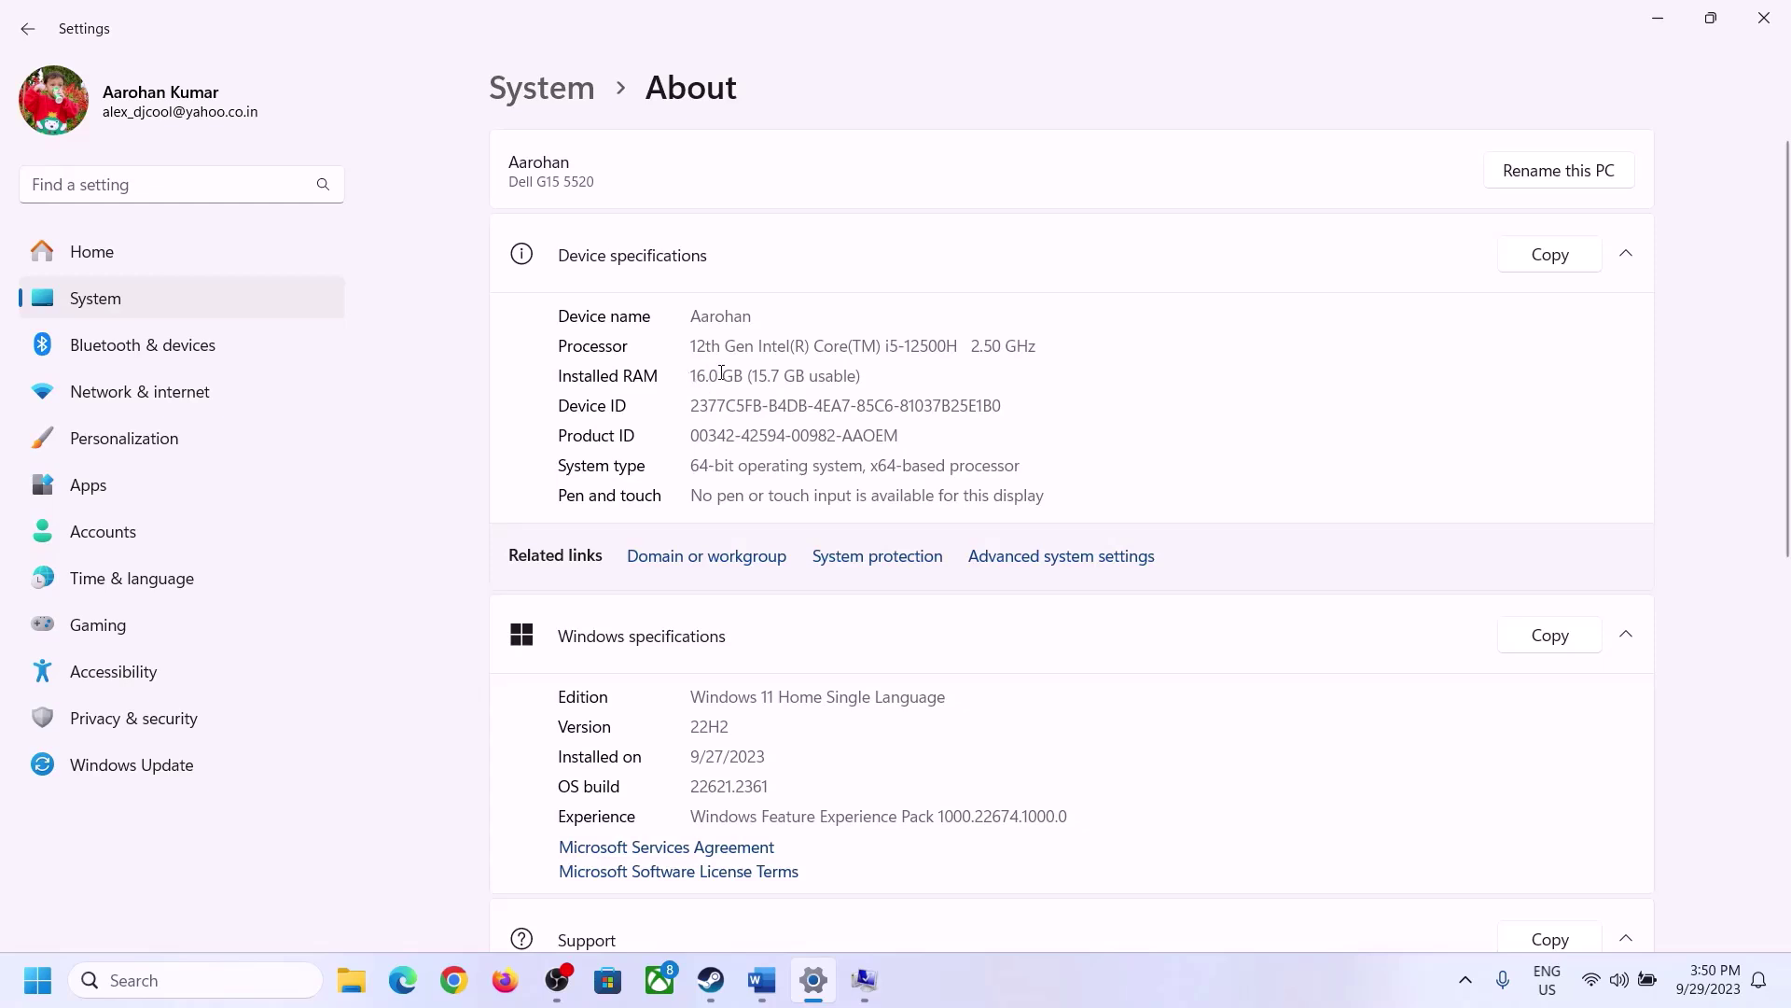
{"action": "left_click_drag", "start_coordinate": [704, 373], "coordinate": [682, 380]}
{"action": "left_click", "coordinate": [721, 378]}
{"action": "left_click_drag", "start_coordinate": [708, 368], "coordinate": [688, 374]}
- Open Calculator with the Run command calc, place it beside the Virtual Memory dialog, and bring the Word size formulas into view next to it
{"action": "left_click", "coordinate": [865, 982]}
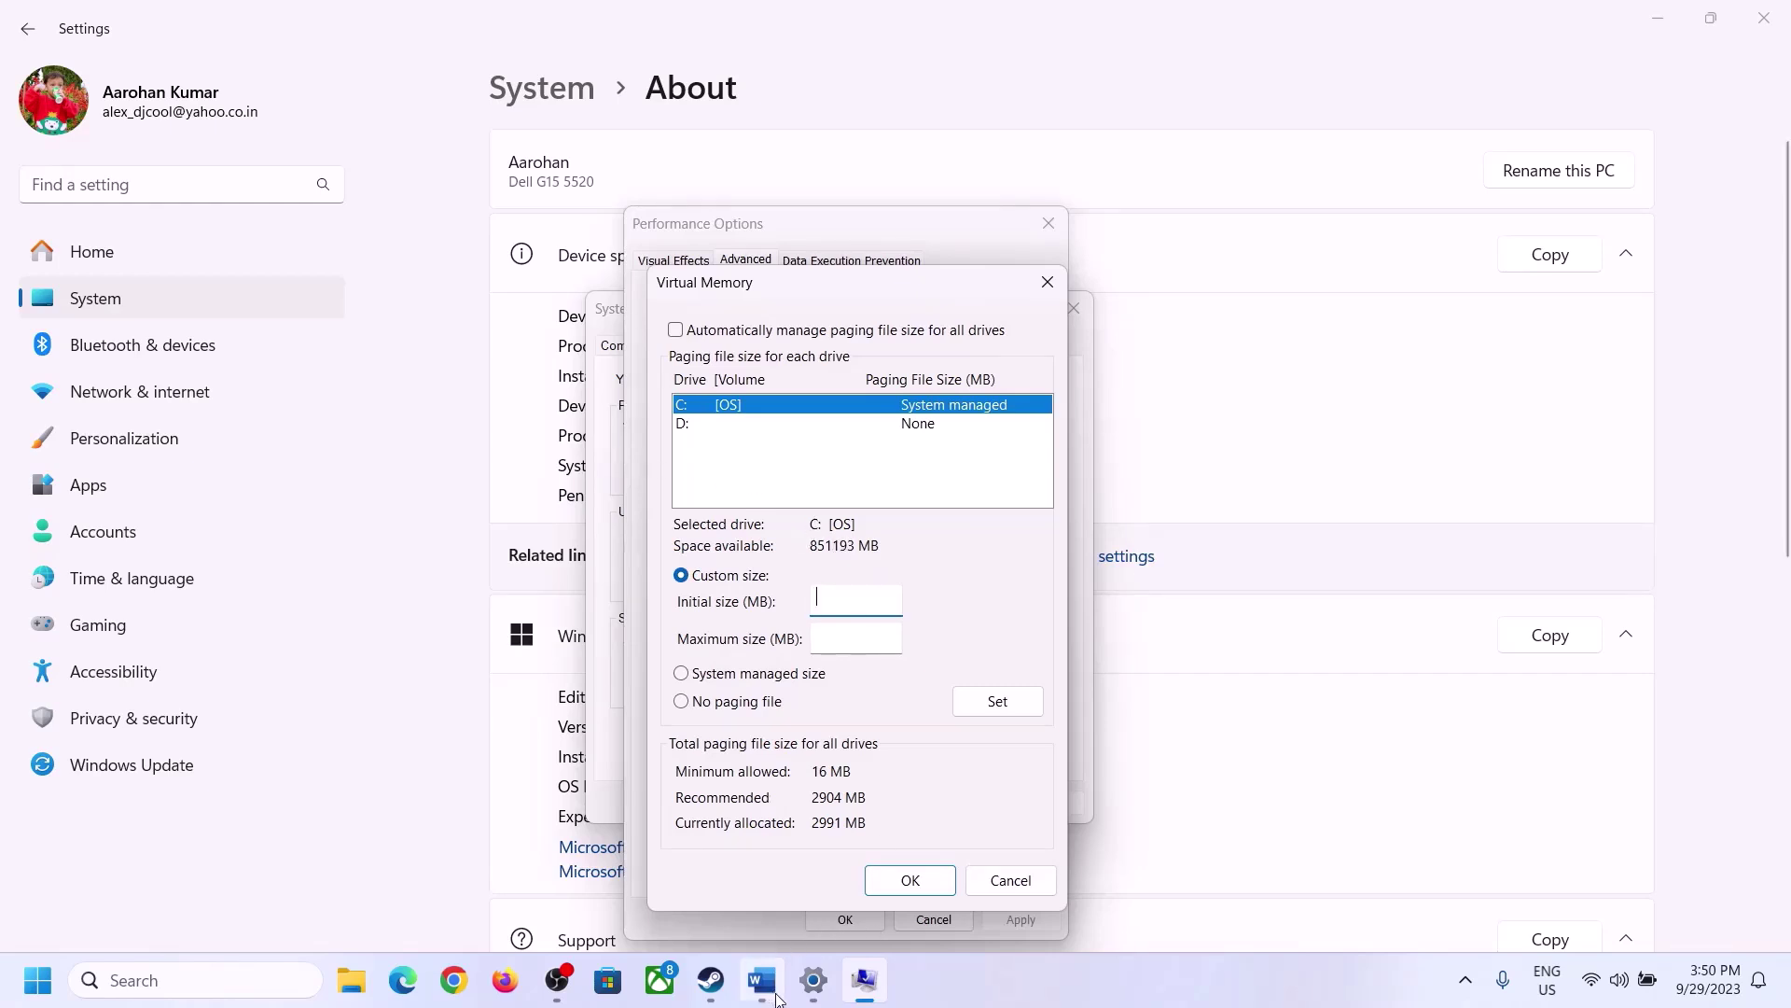
{"action": "key", "text": "super+r"}
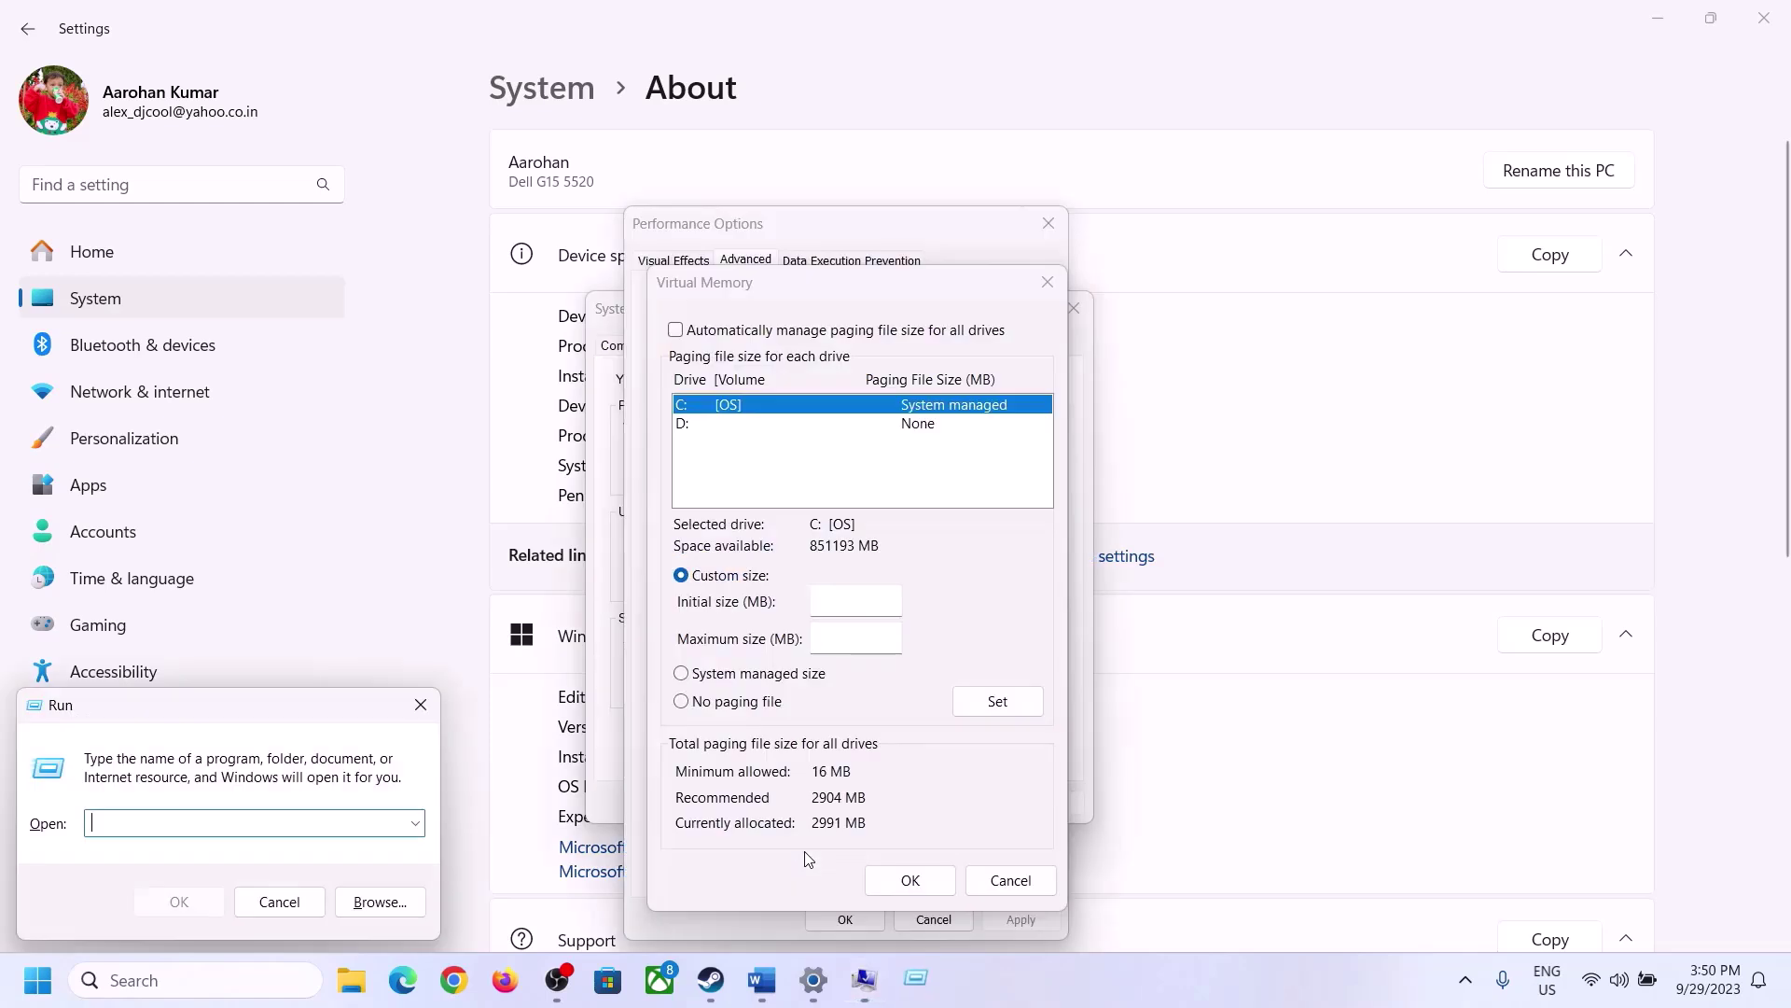
{"action": "type", "text": "calc"}
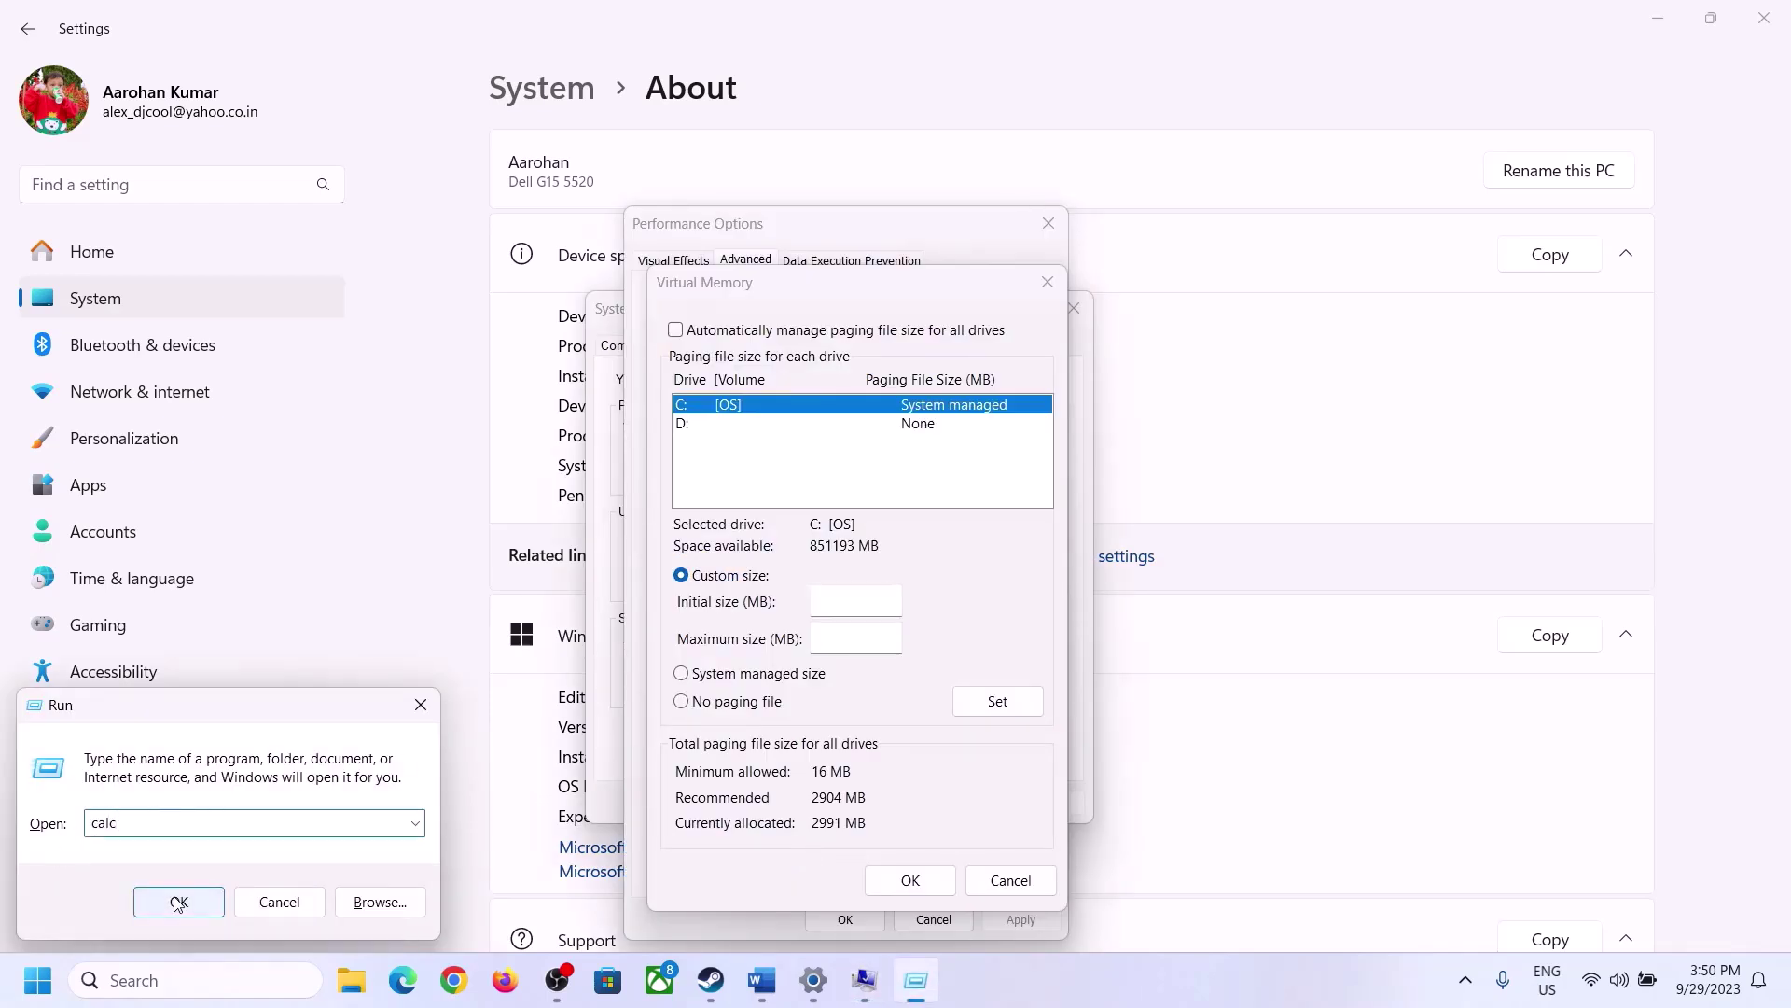
{"action": "left_click", "coordinate": [178, 901]}
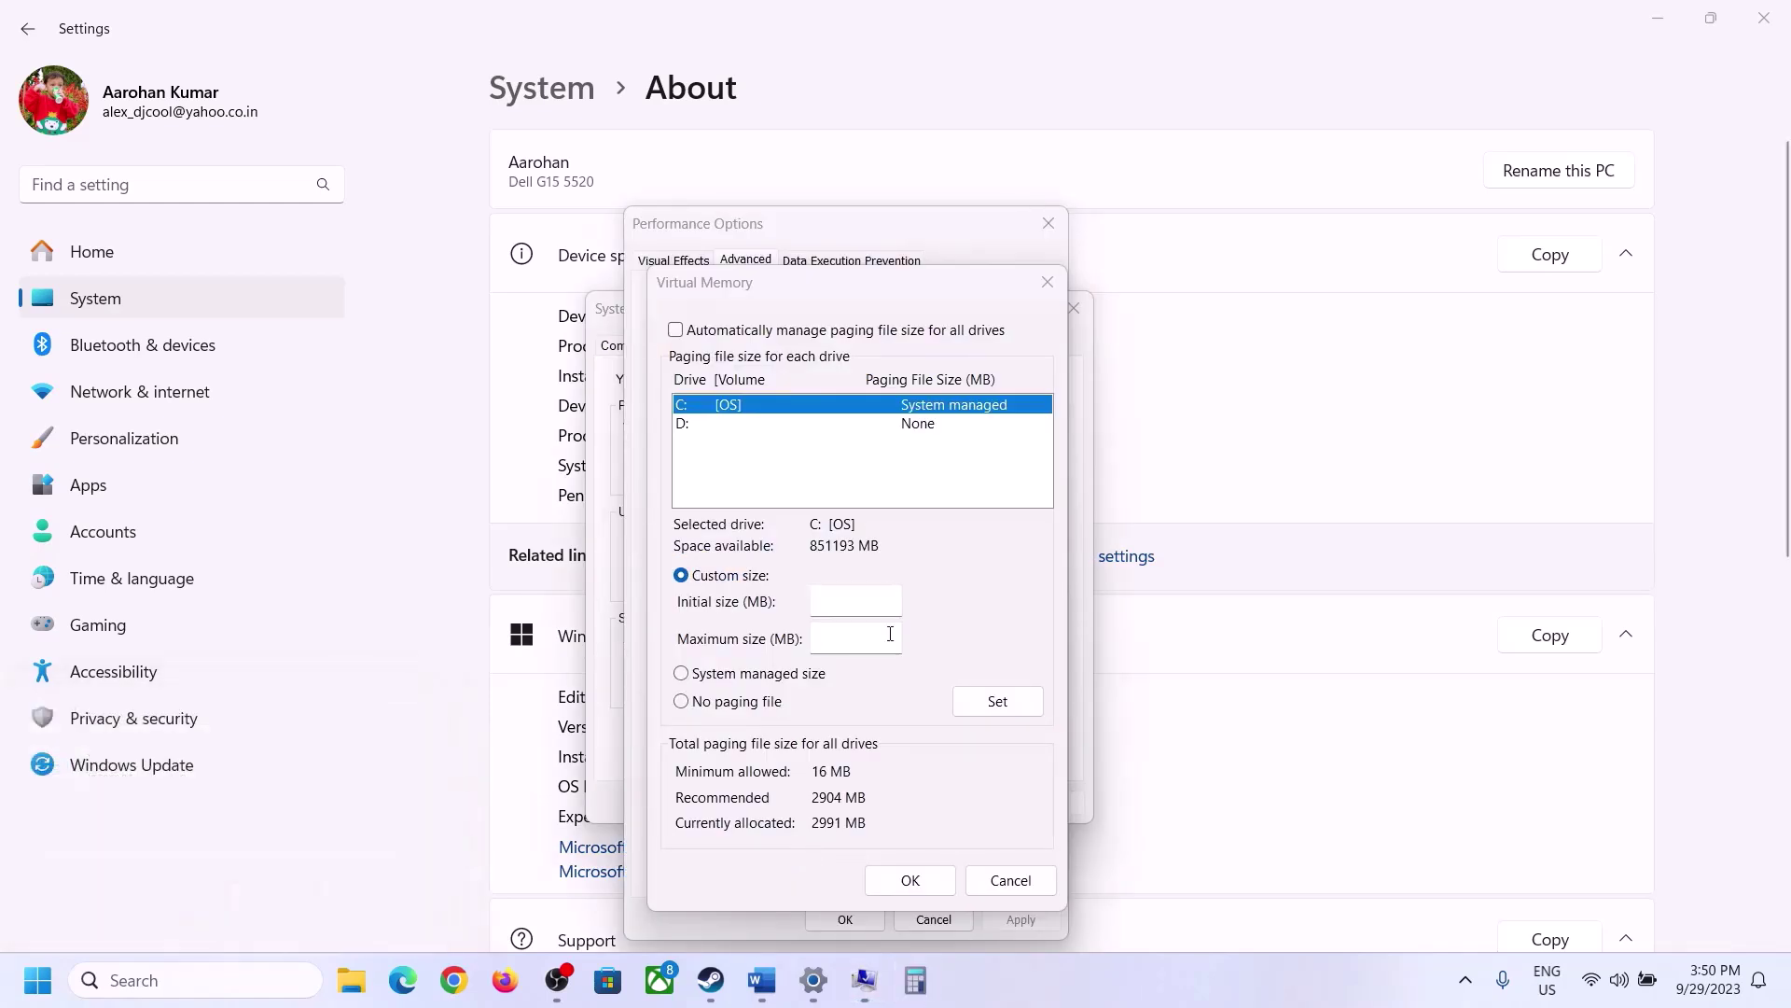
{"action": "left_click_drag", "start_coordinate": [226, 39], "coordinate": [1310, 312]}
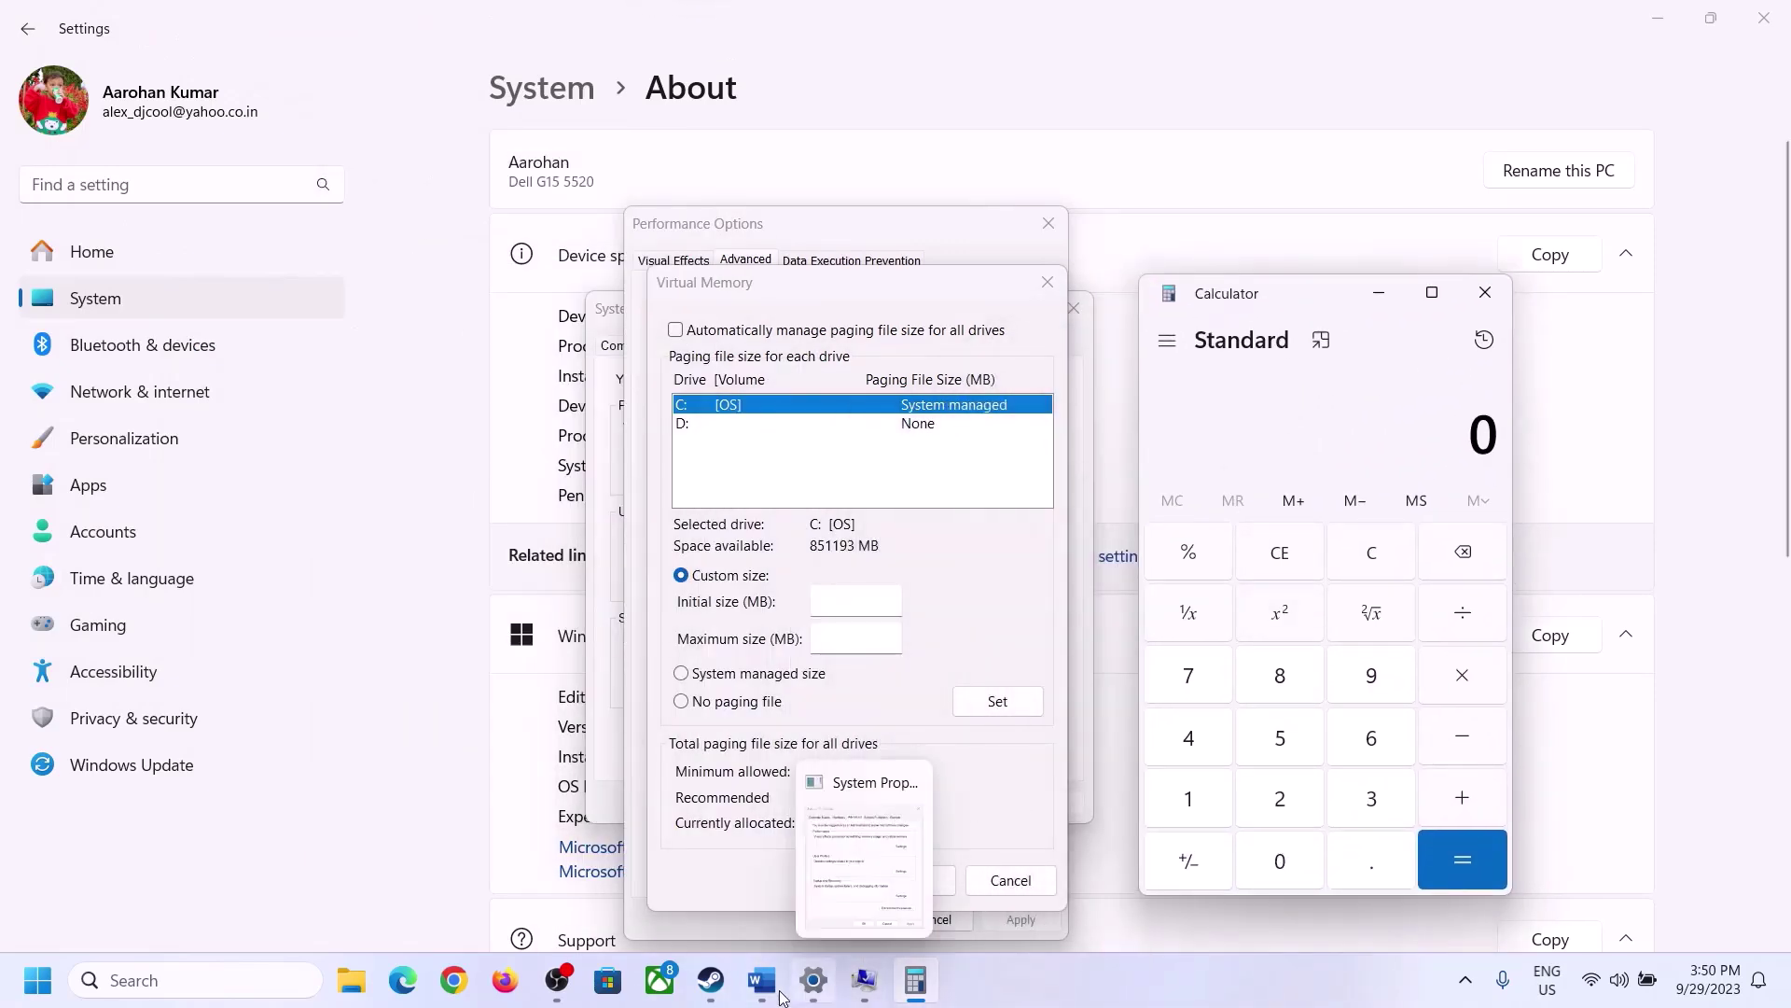
{"action": "left_click", "coordinate": [744, 947]}
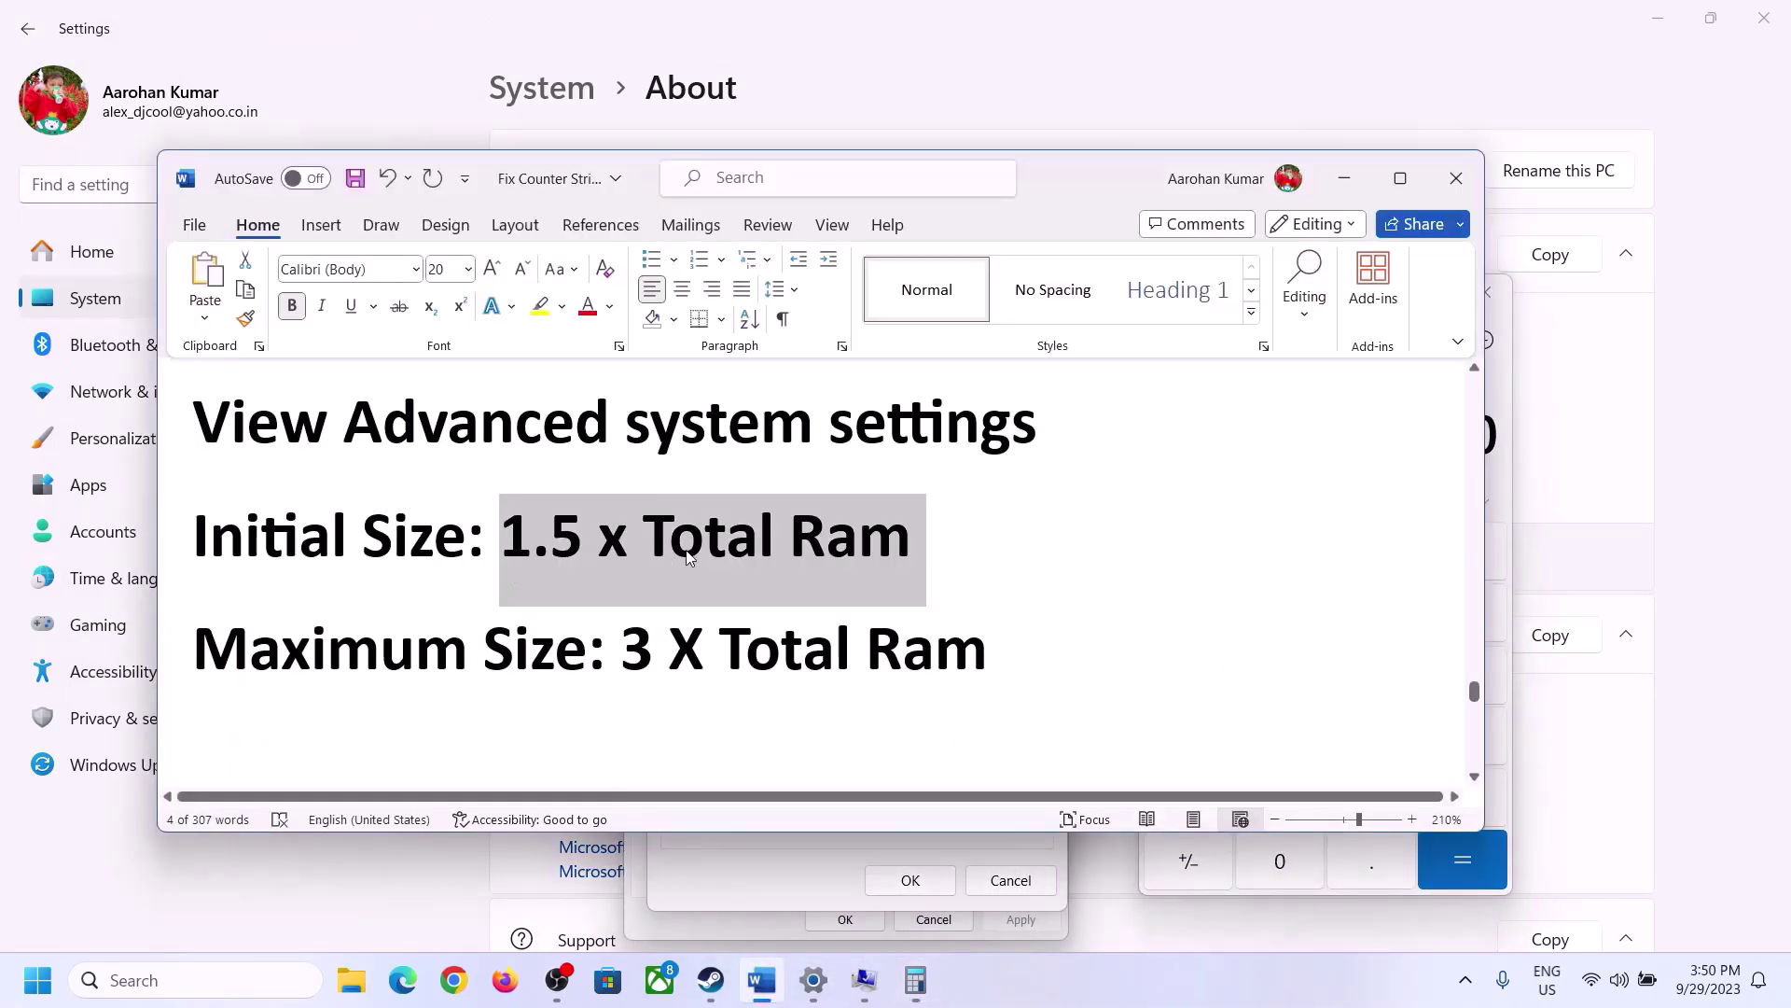
{"action": "left_click", "coordinate": [926, 984]}
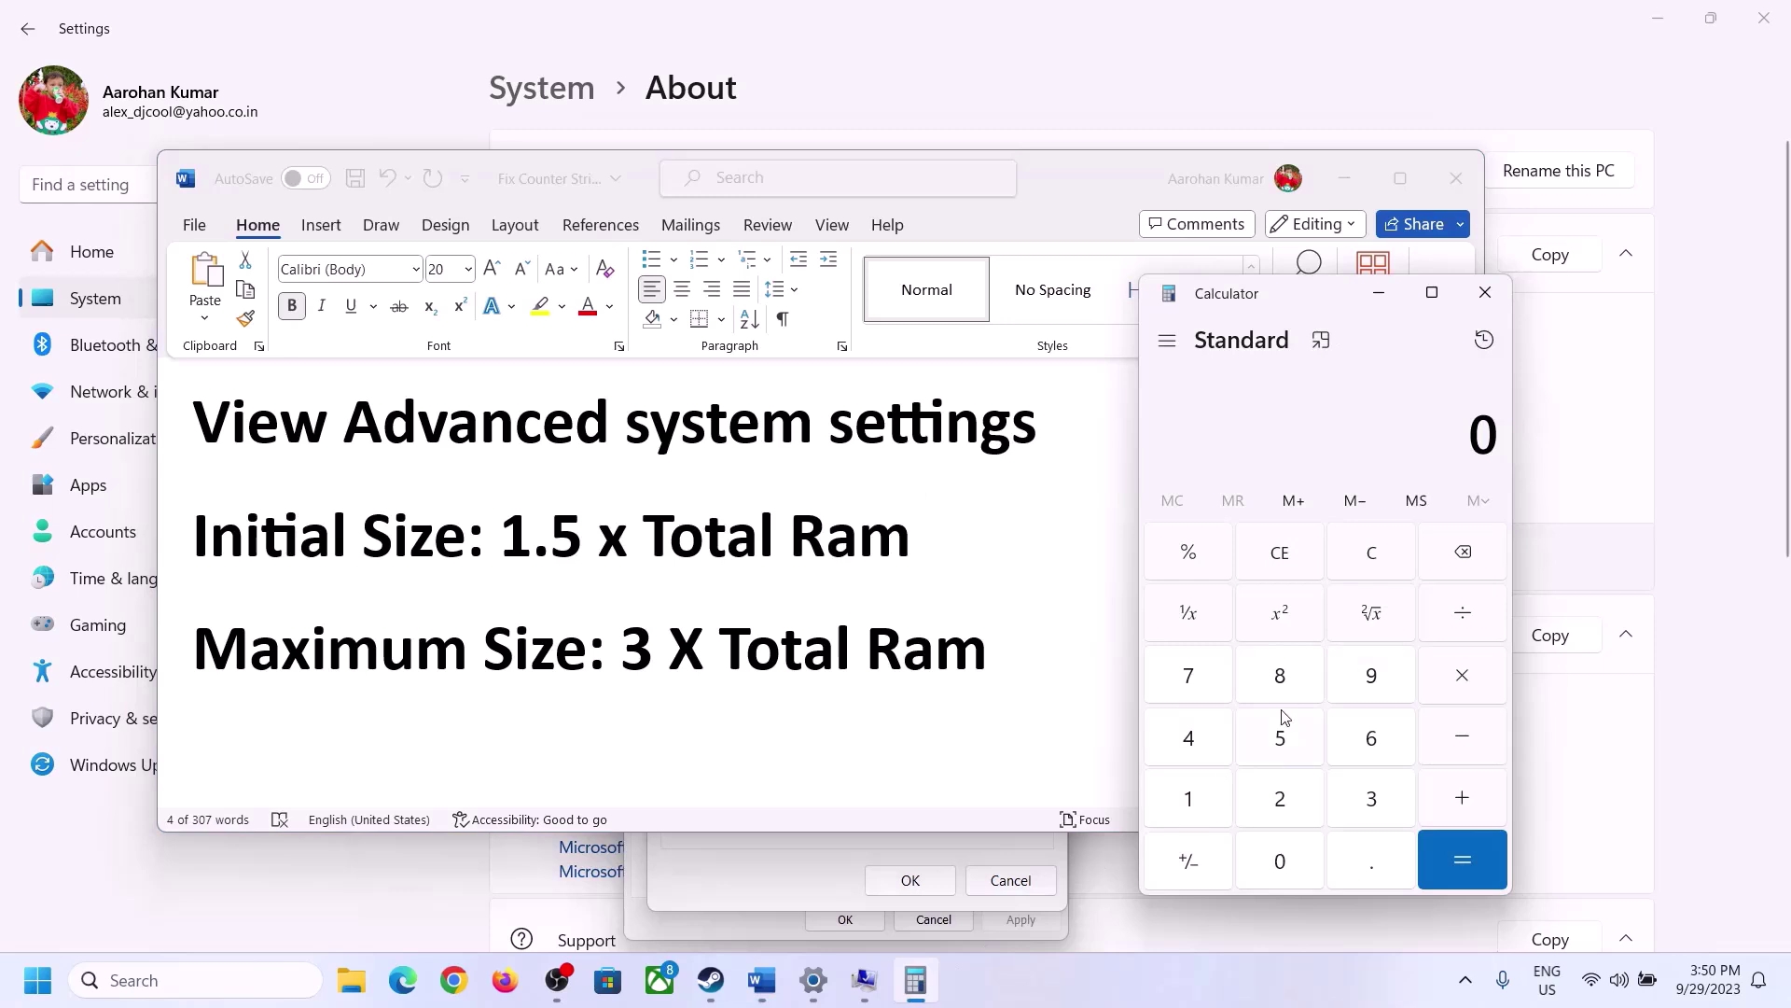
{"action": "left_click", "coordinate": [1189, 800]}
{"action": "left_click", "coordinate": [1368, 739]}
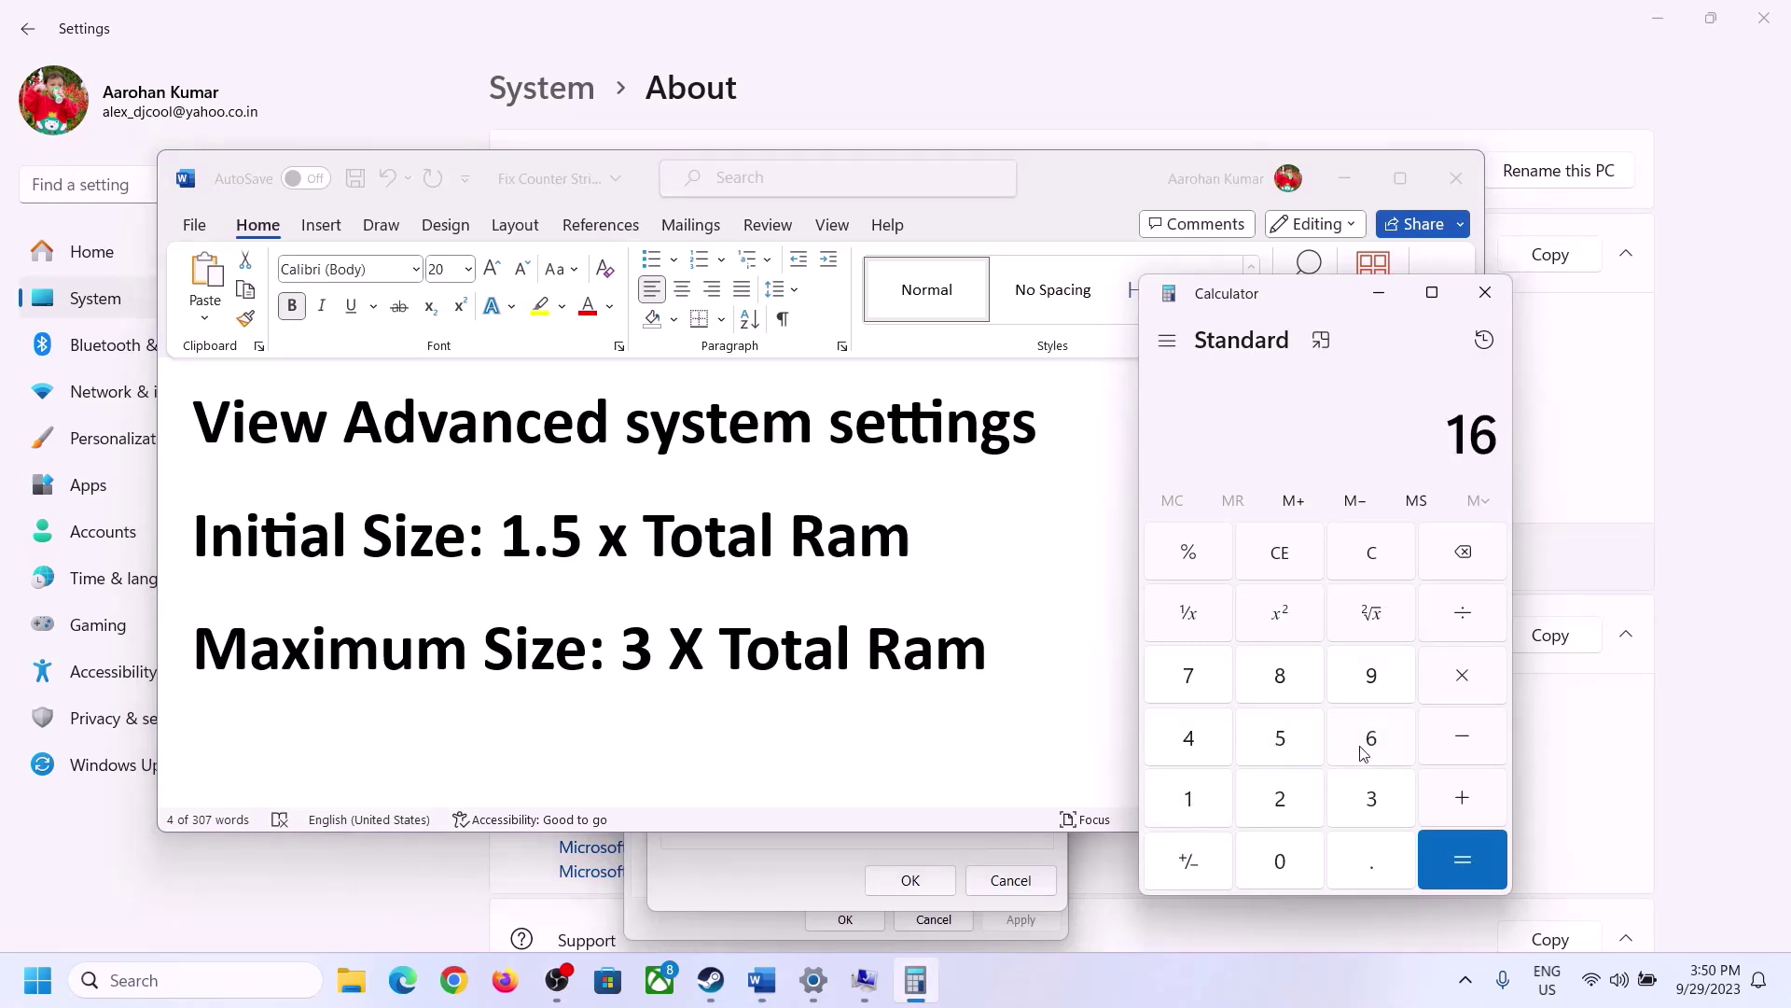
{"action": "left_click", "coordinate": [1375, 565]}
- Calculate 16 × 1024 in Calculator to convert the installed RAM from GB to MB
{"action": "left_click", "coordinate": [1202, 800]}
{"action": "left_click", "coordinate": [1372, 739]}
{"action": "left_click", "coordinate": [1462, 687]}
{"action": "left_click", "coordinate": [1186, 804]}
{"action": "left_click", "coordinate": [1295, 877]}
{"action": "left_click", "coordinate": [1287, 810]}
{"action": "left_click", "coordinate": [1200, 747]}
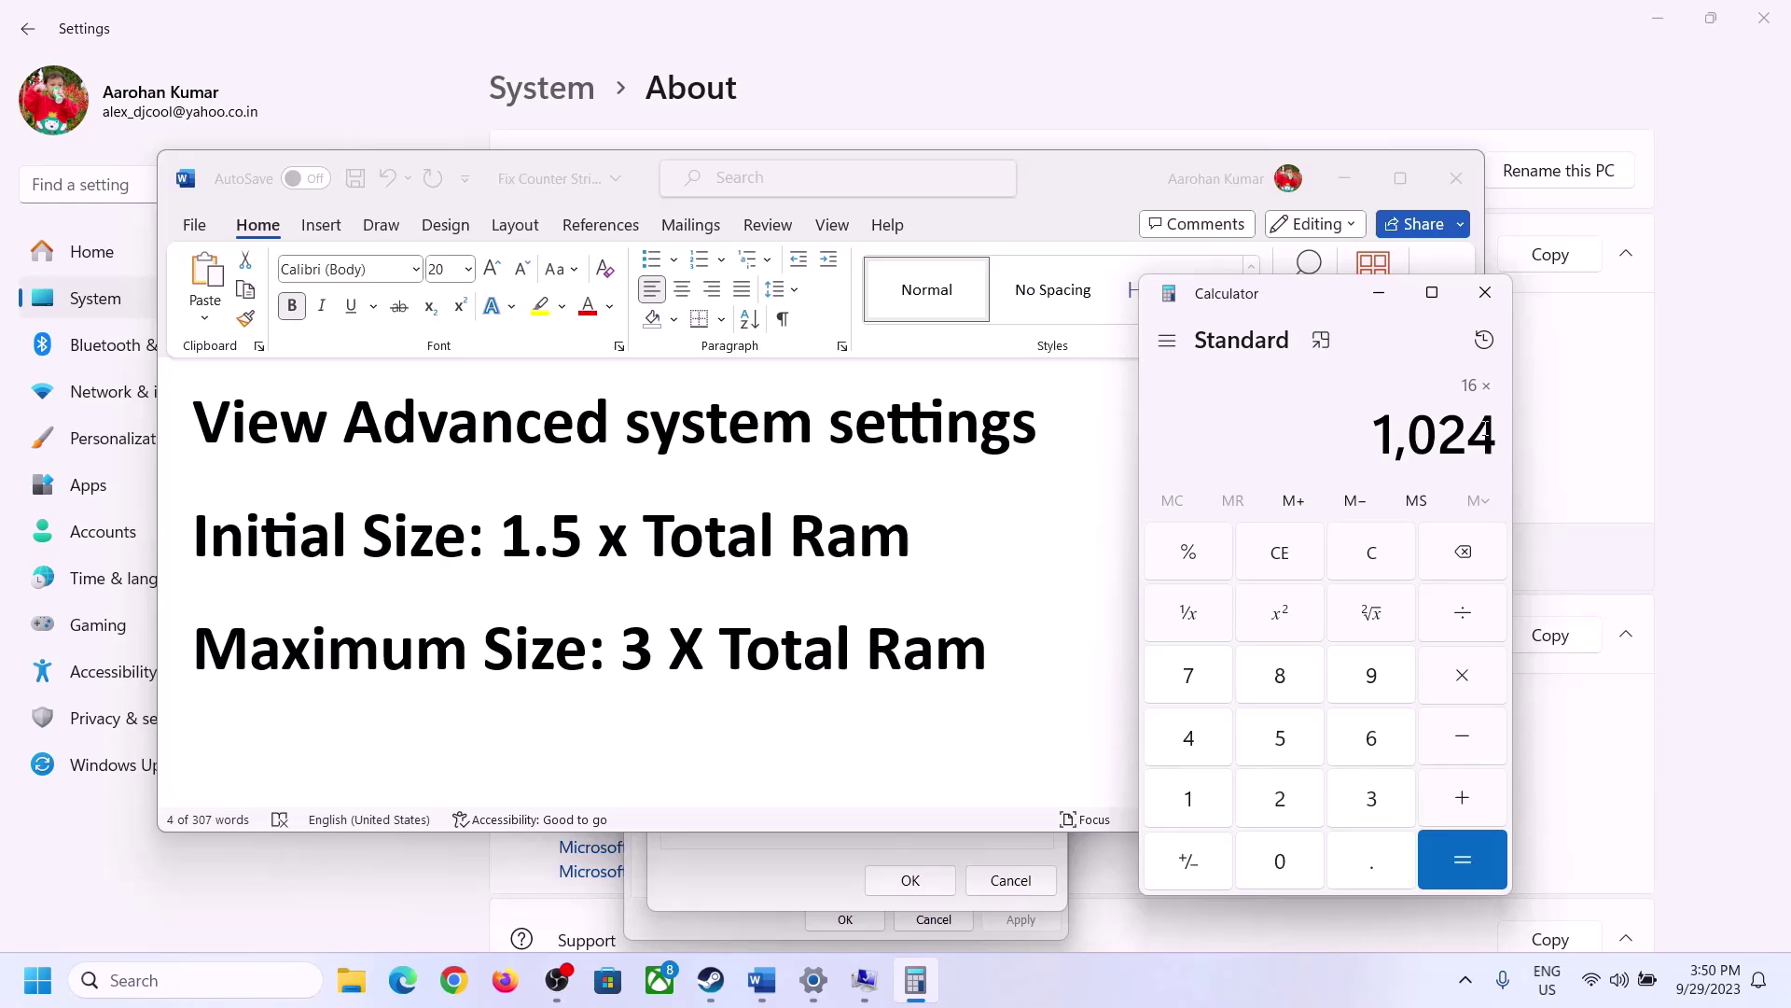
{"action": "left_click", "coordinate": [1462, 859]}
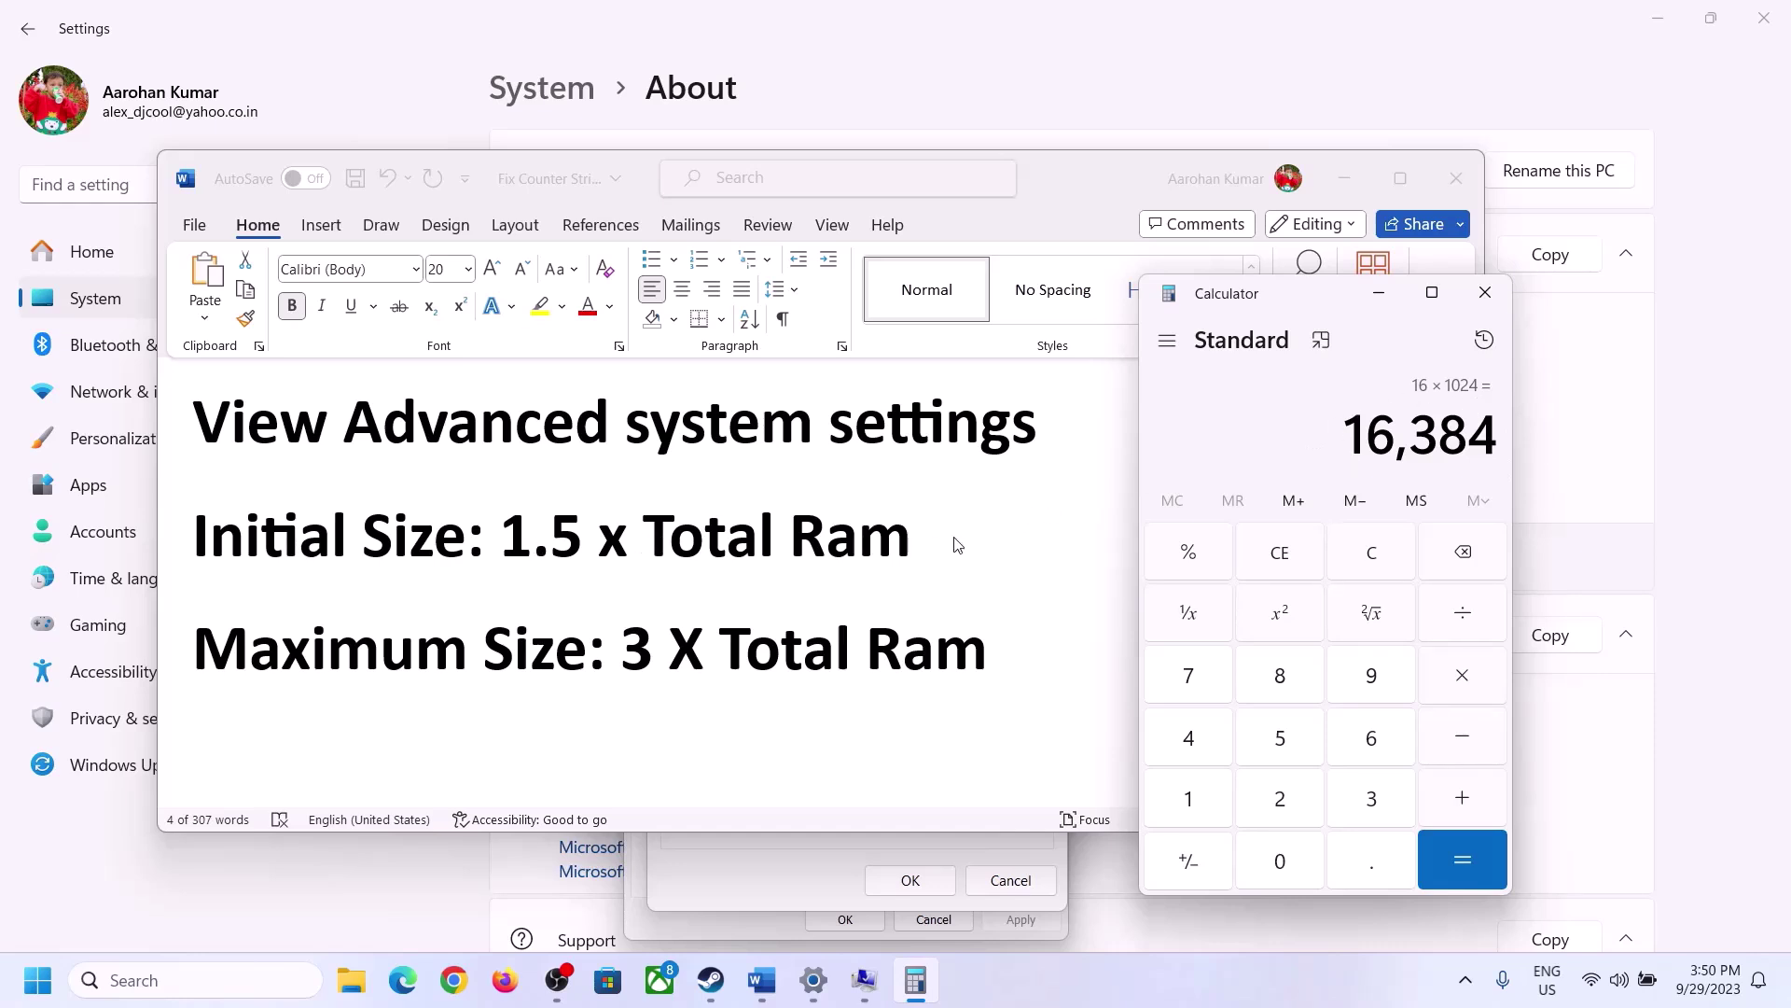
- Multiply the RAM amount in MB by 1.5 to work out the paging file's initial size
{"action": "left_click", "coordinate": [1462, 675]}
{"action": "left_click", "coordinate": [1210, 801]}
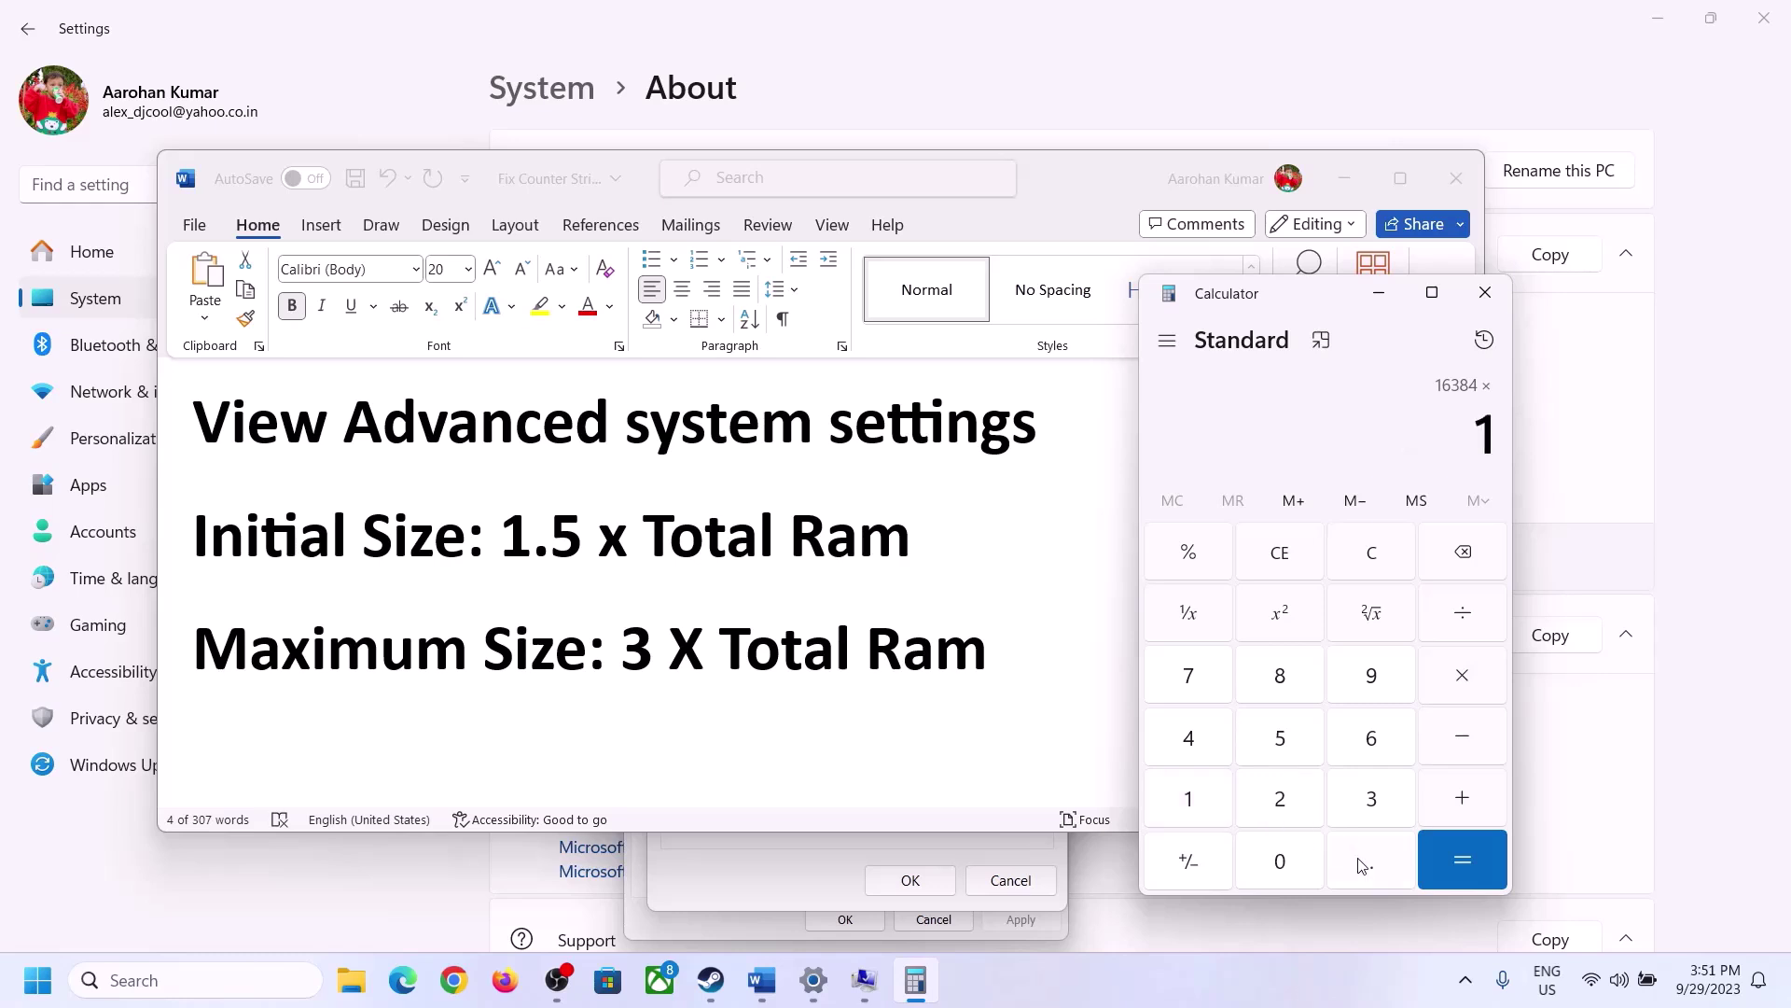
{"action": "left_click", "coordinate": [1365, 861]}
{"action": "left_click", "coordinate": [1299, 752]}
{"action": "left_click", "coordinate": [1462, 851]}
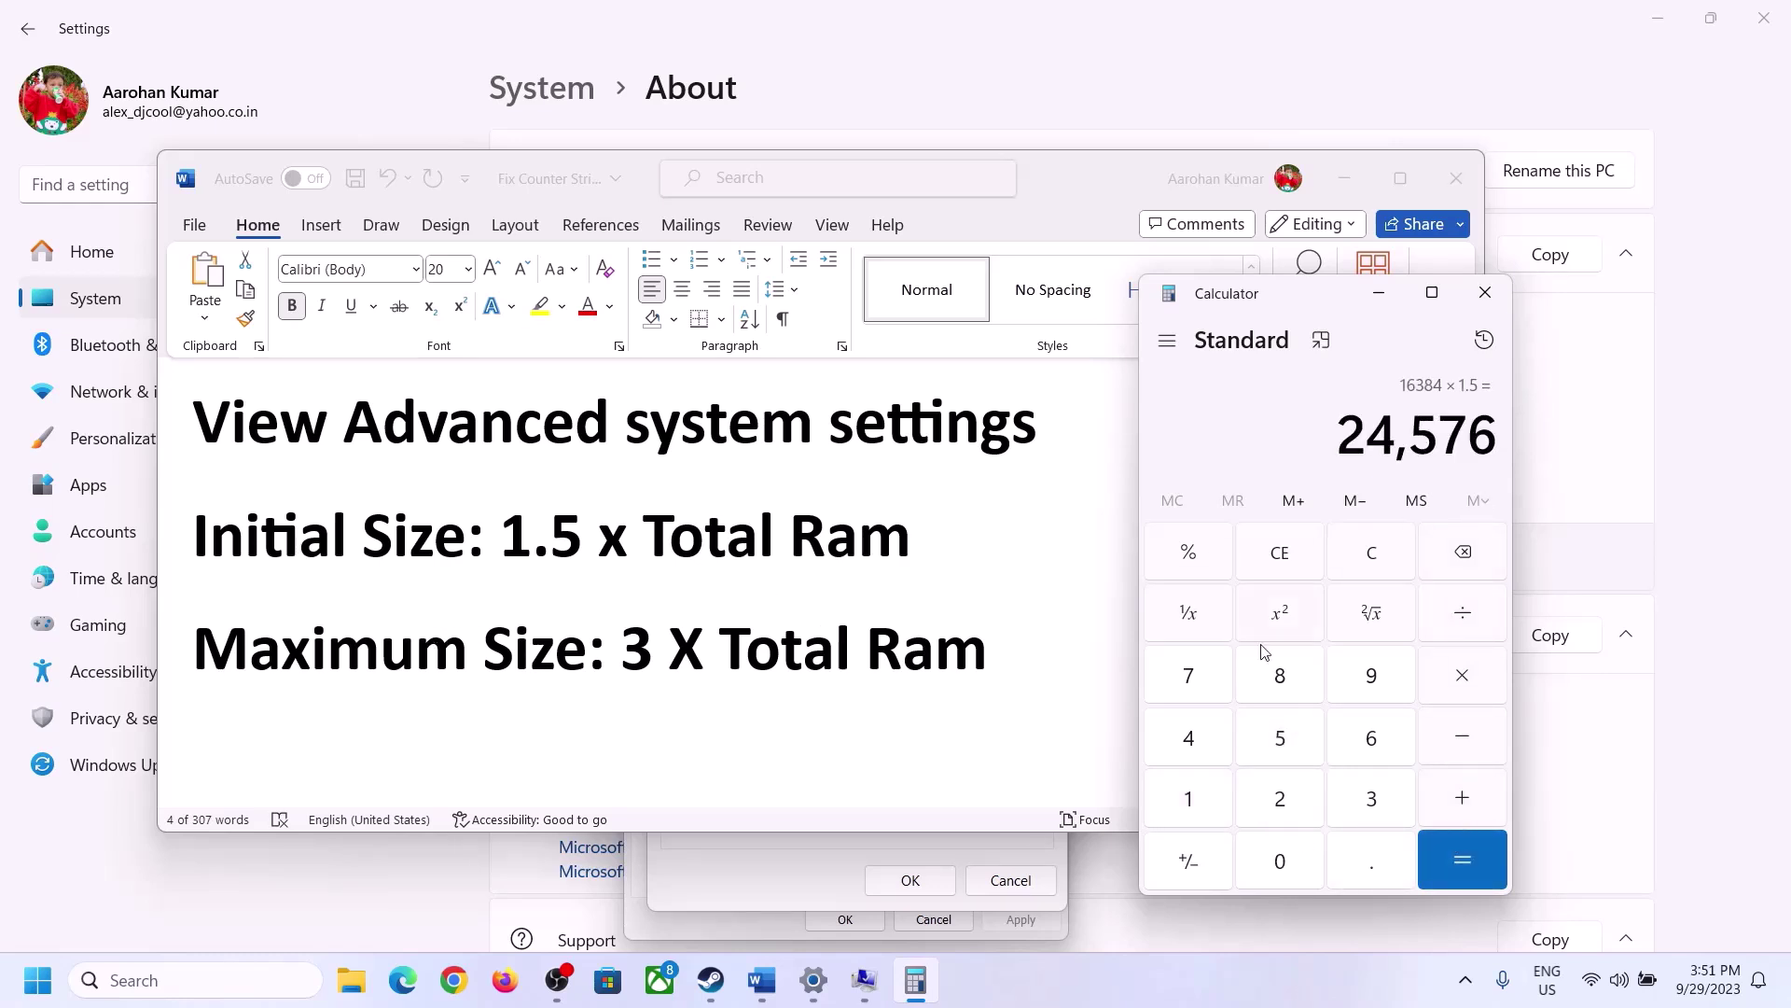
- Enter 24576 MB as the custom initial size for drive C in the Virtual Memory dialog
{"action": "left_click", "coordinate": [824, 845]}
{"action": "left_click", "coordinate": [842, 593]}
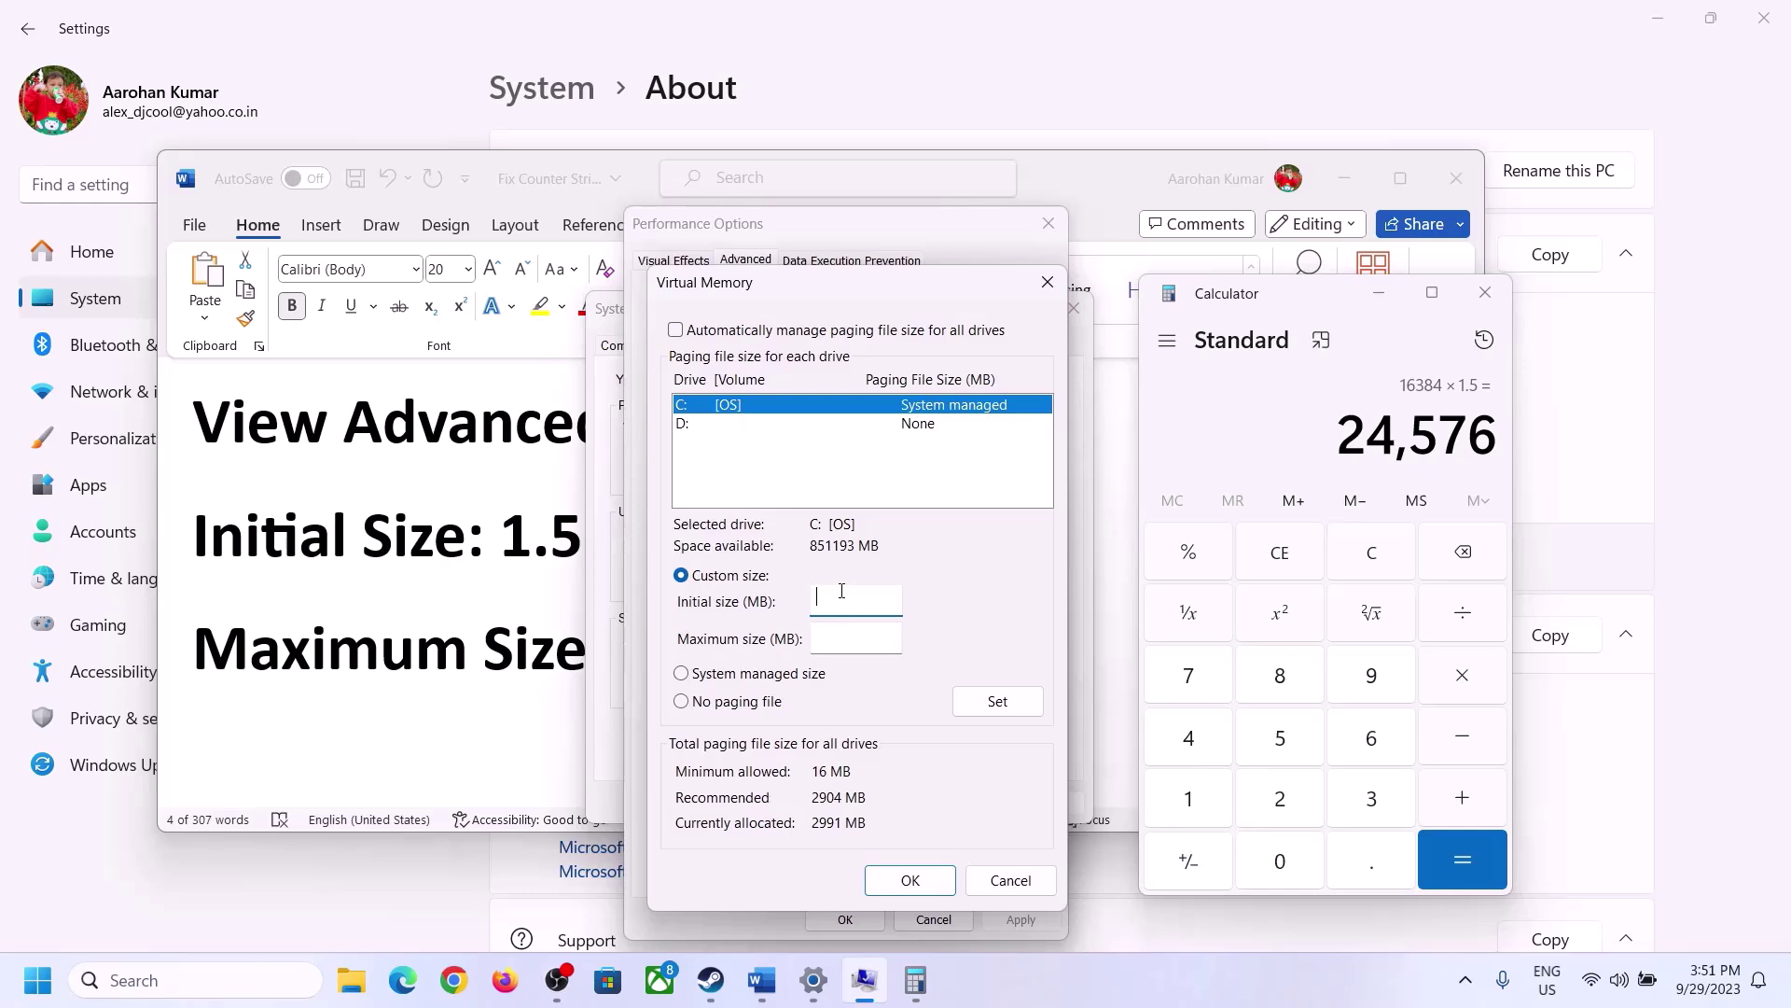
{"action": "type", "text": "24576"}
{"action": "left_click", "coordinate": [897, 638]}
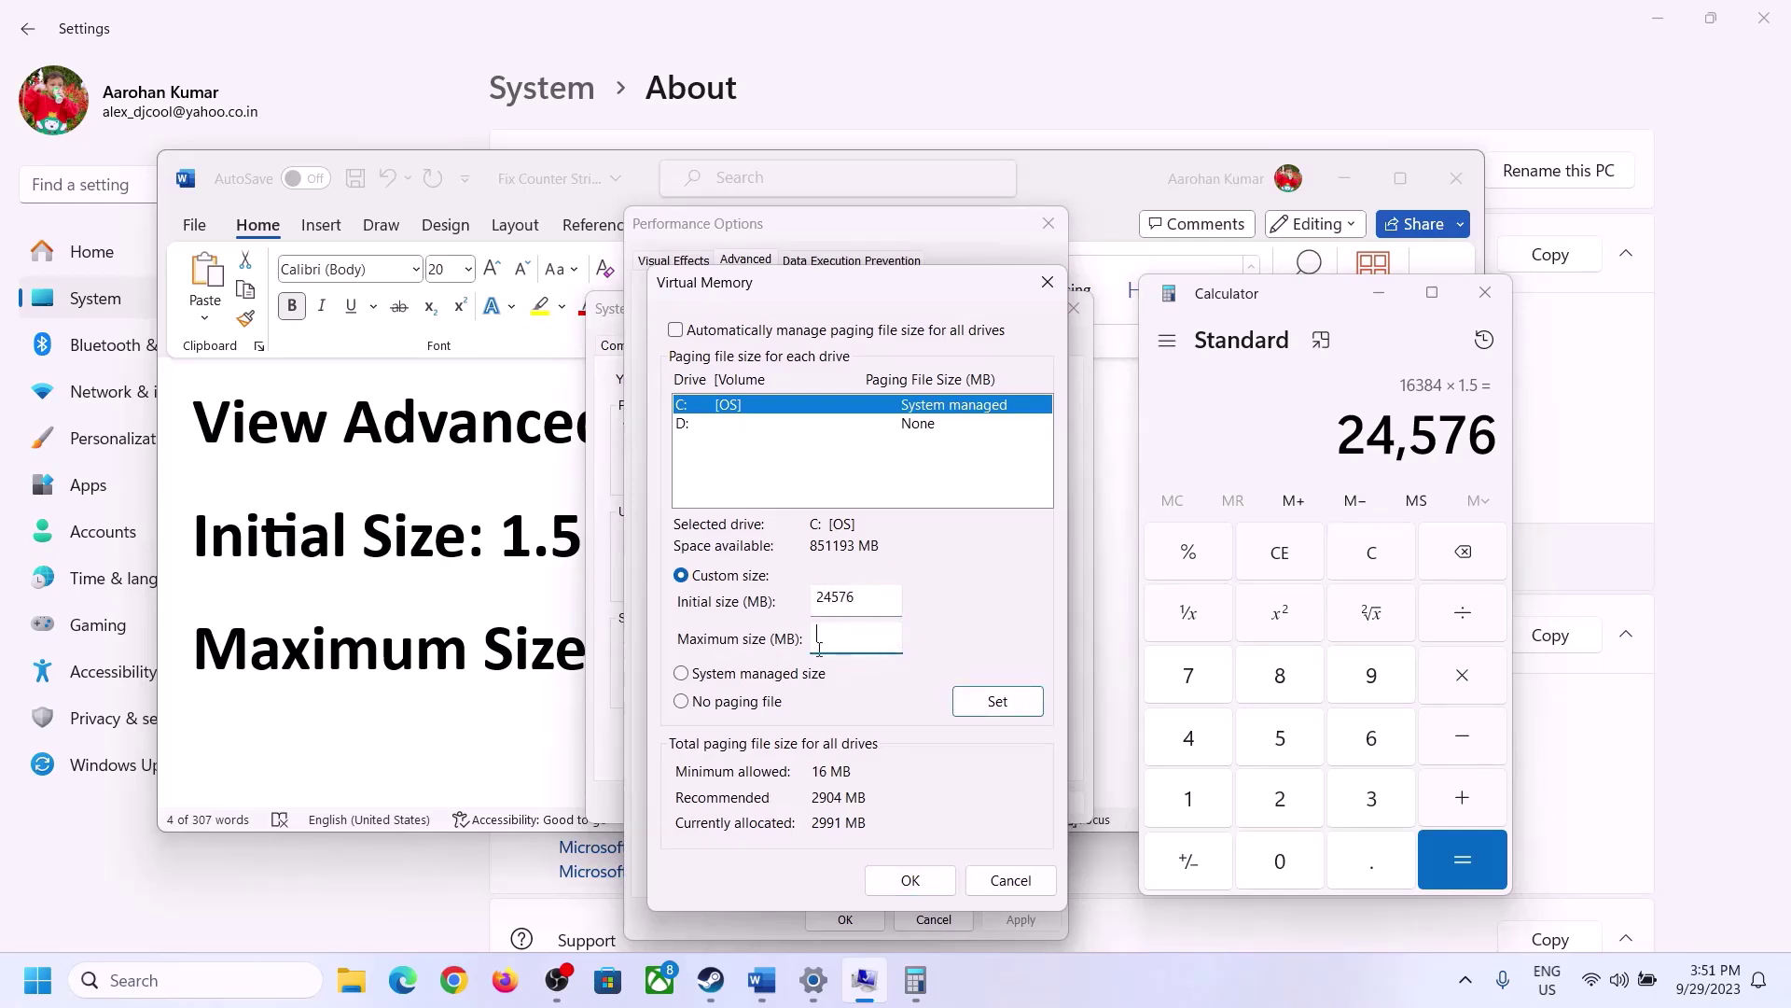
- Check the maximum size formula in the Word notes and the installed RAM on the About page, clearing Calculator for a new calculation
{"action": "left_click", "coordinate": [513, 658]}
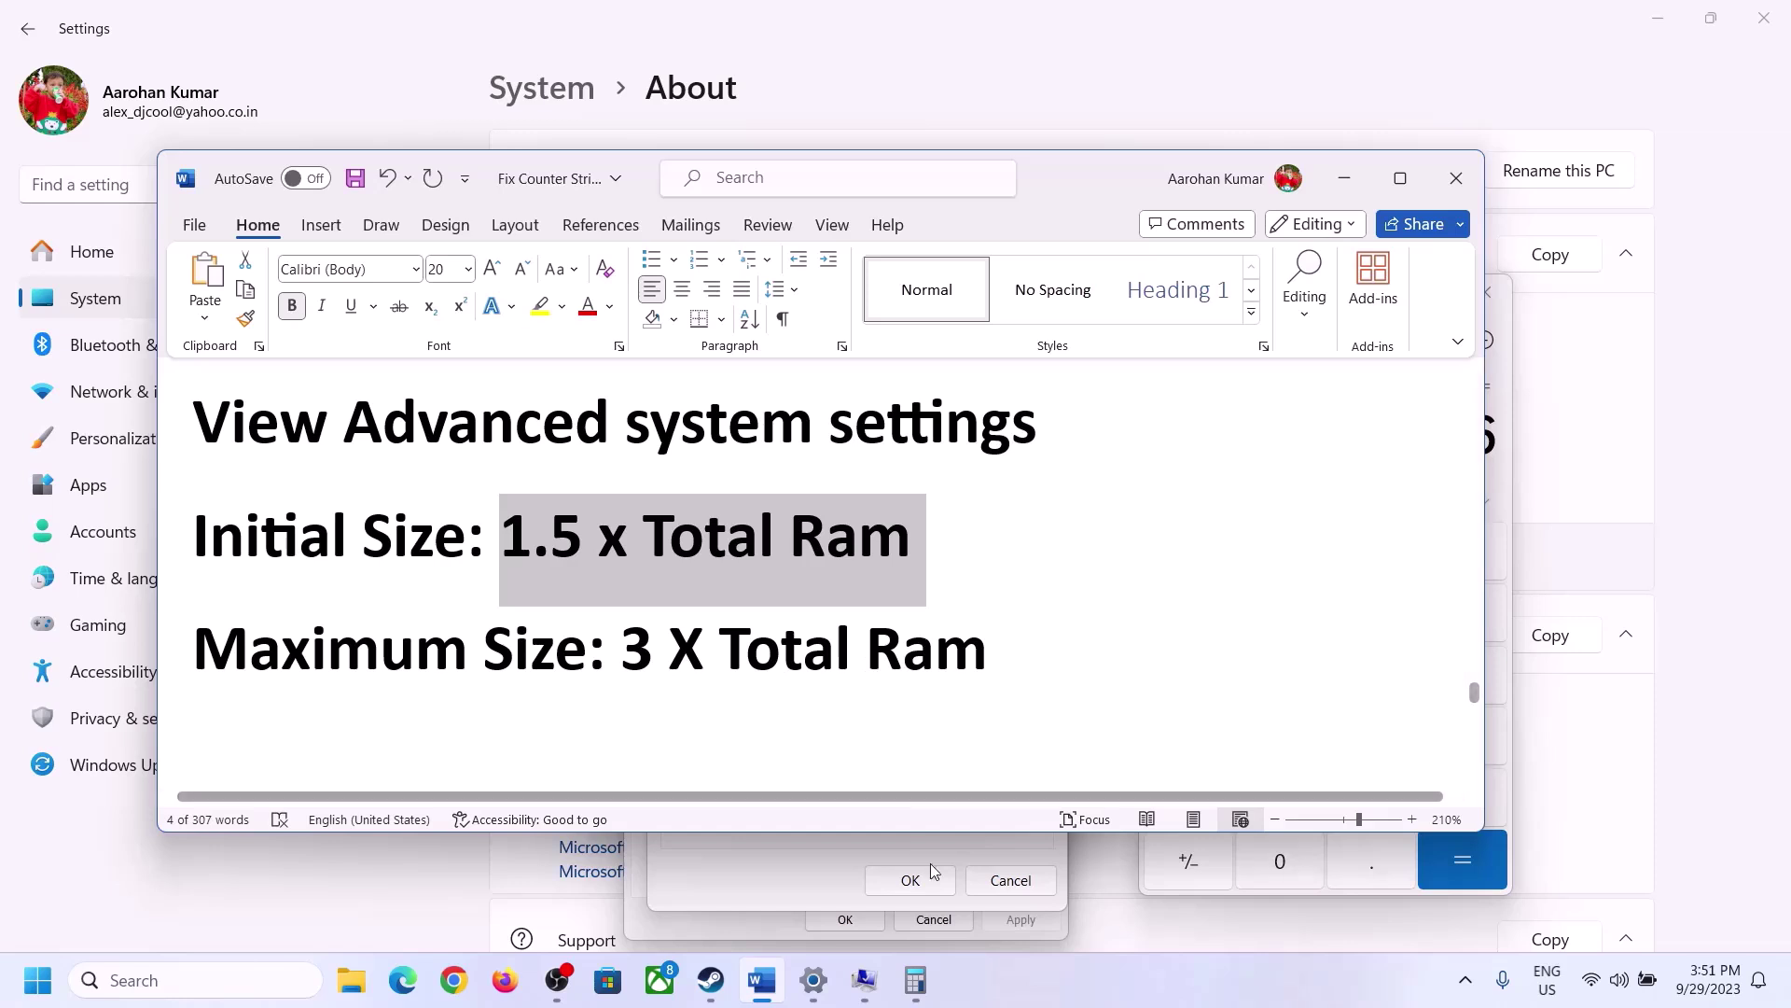
{"action": "left_click", "coordinate": [1505, 489]}
{"action": "left_click", "coordinate": [1388, 549]}
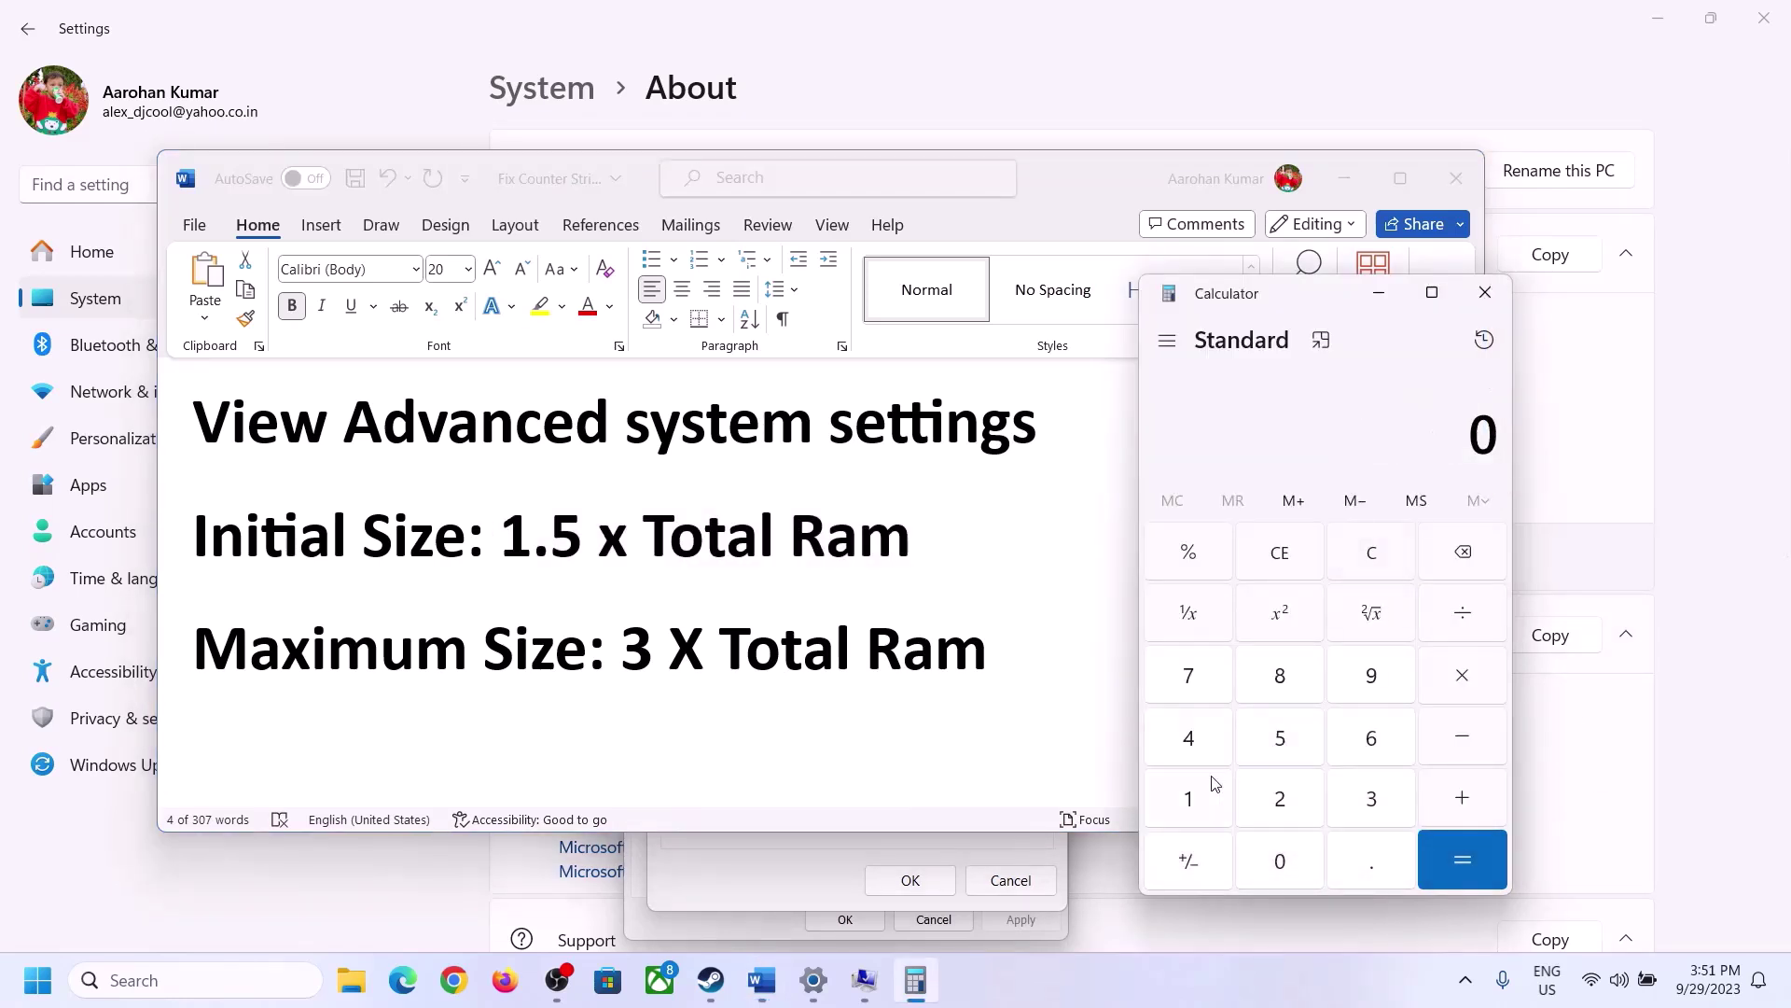
{"action": "left_click", "coordinate": [813, 980]}
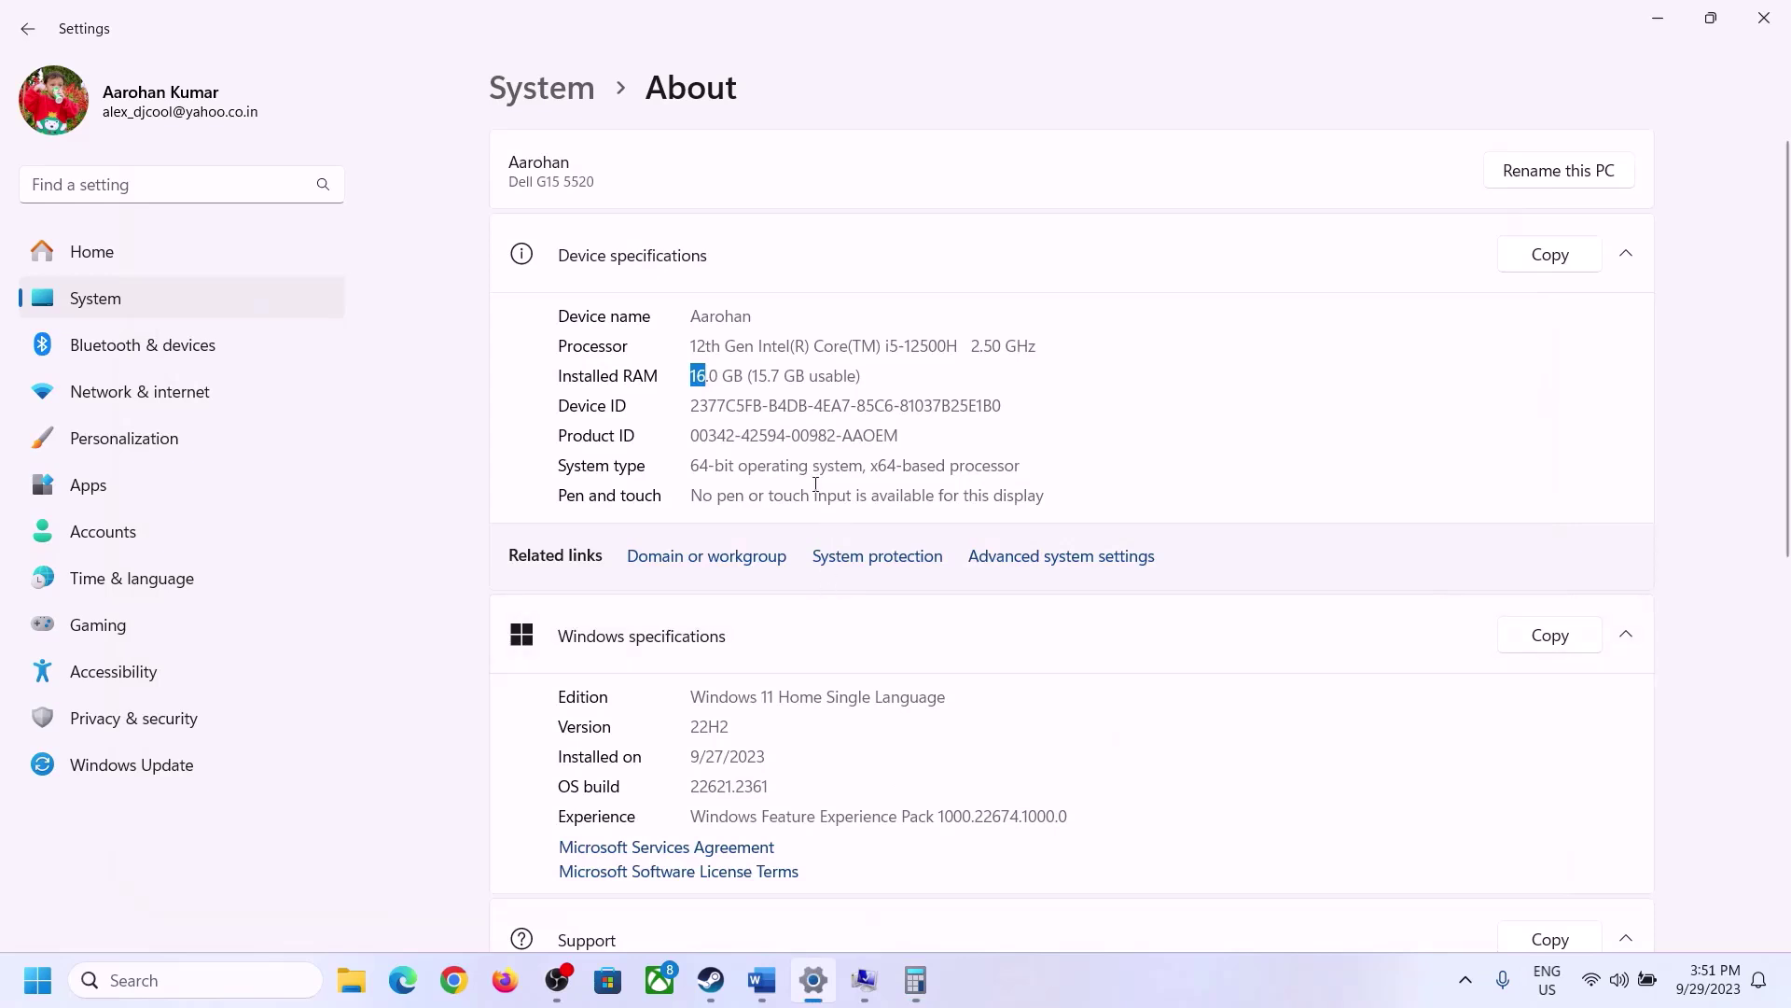
{"action": "left_click", "coordinate": [915, 980]}
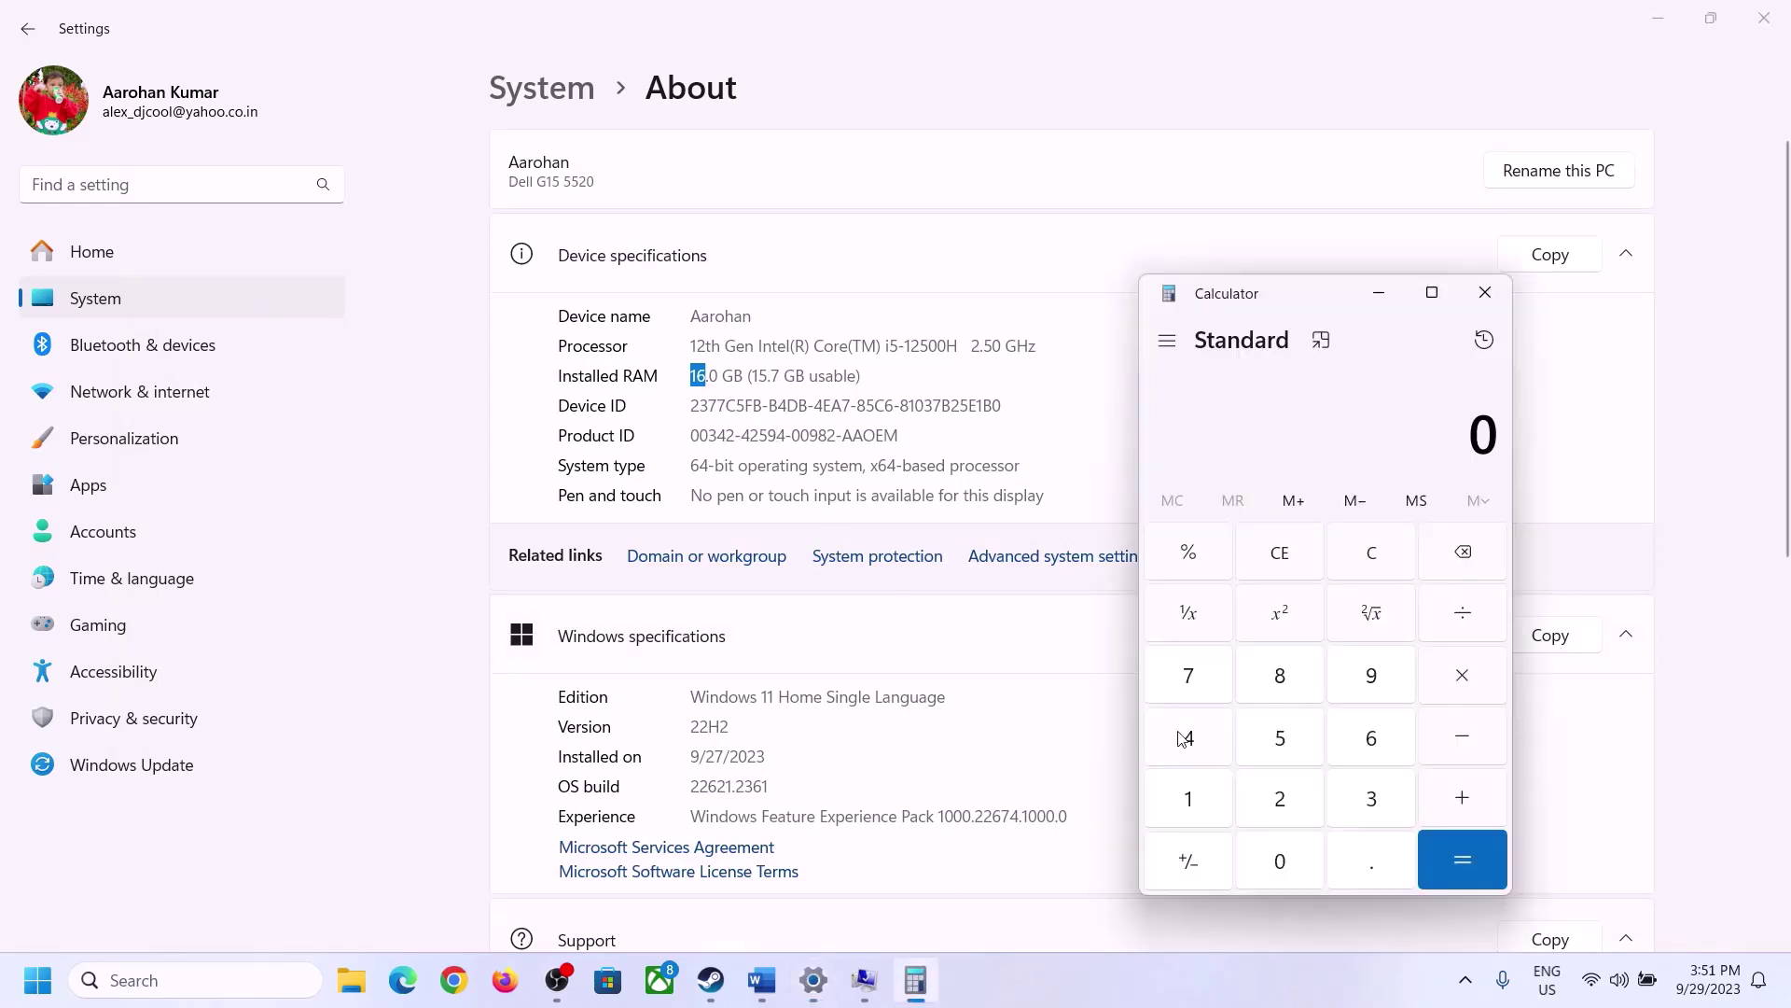
- Calculate 16 × 1024 in Calculator to convert the installed RAM from GB to MB
{"action": "left_click", "coordinate": [1209, 795]}
{"action": "left_click", "coordinate": [1366, 743]}
{"action": "left_click", "coordinate": [1451, 678]}
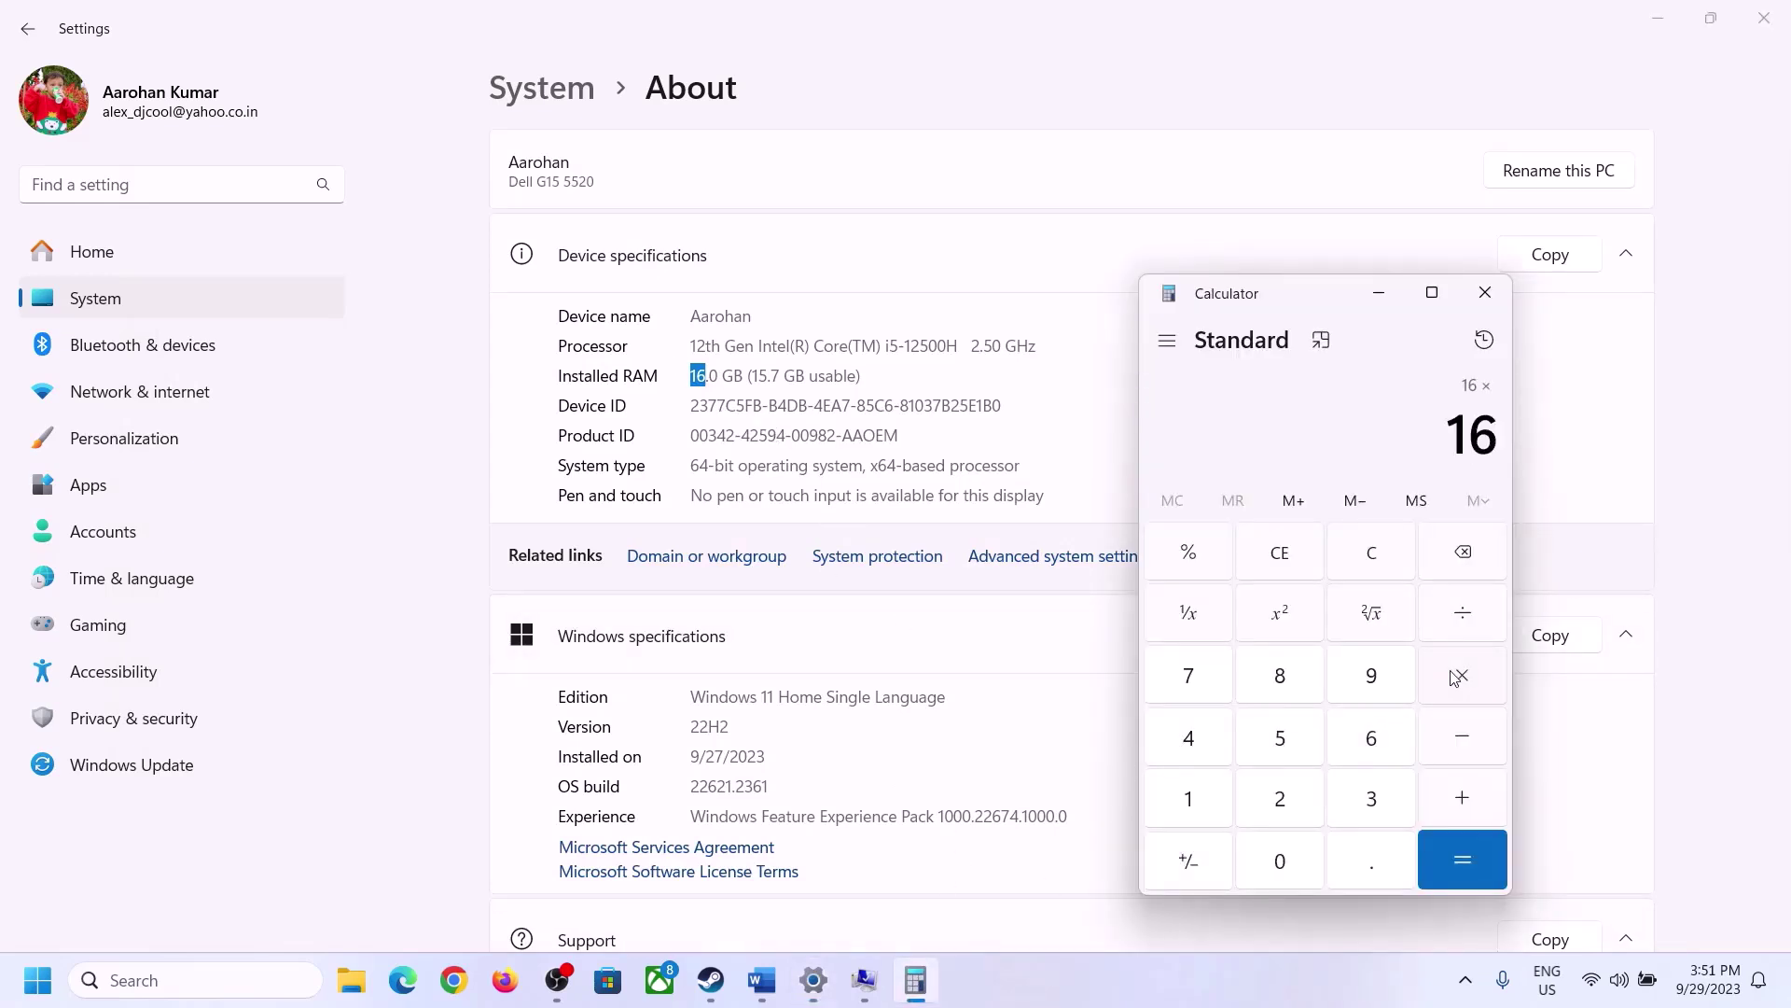
{"action": "left_click", "coordinate": [1203, 789]}
{"action": "left_click", "coordinate": [1265, 854]}
{"action": "left_click", "coordinate": [1282, 797]}
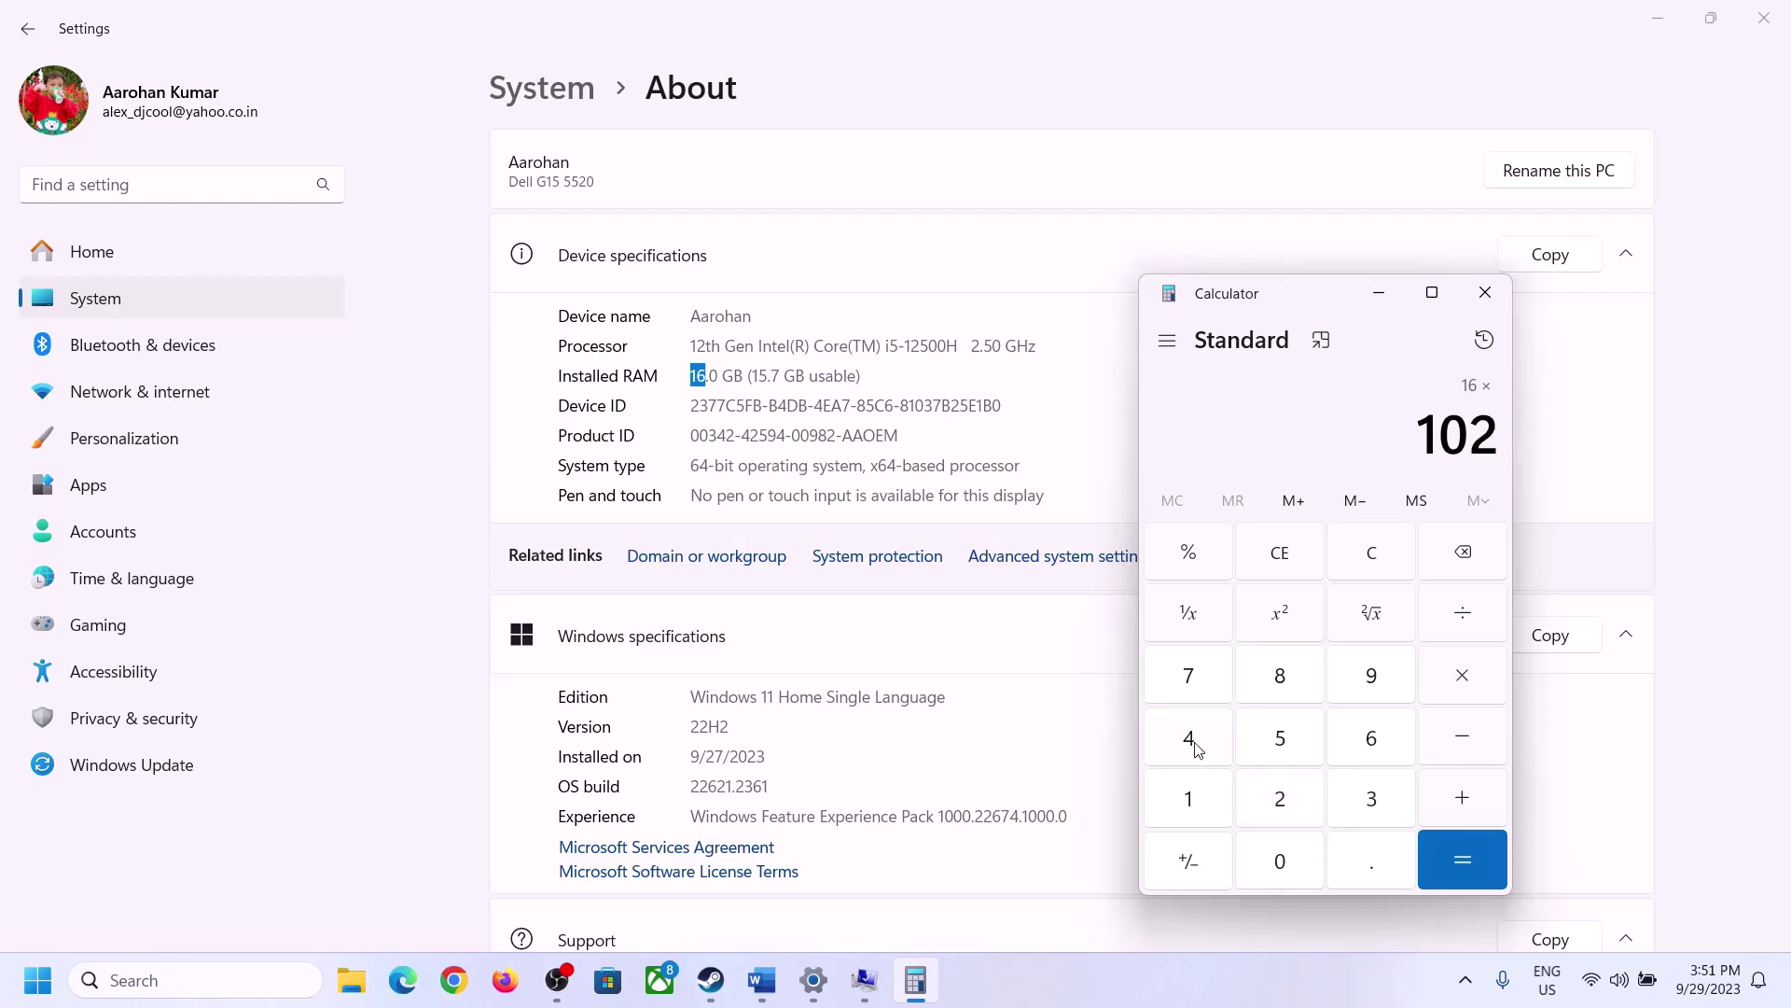
{"action": "left_click", "coordinate": [1190, 744]}
{"action": "left_click", "coordinate": [1451, 878]}
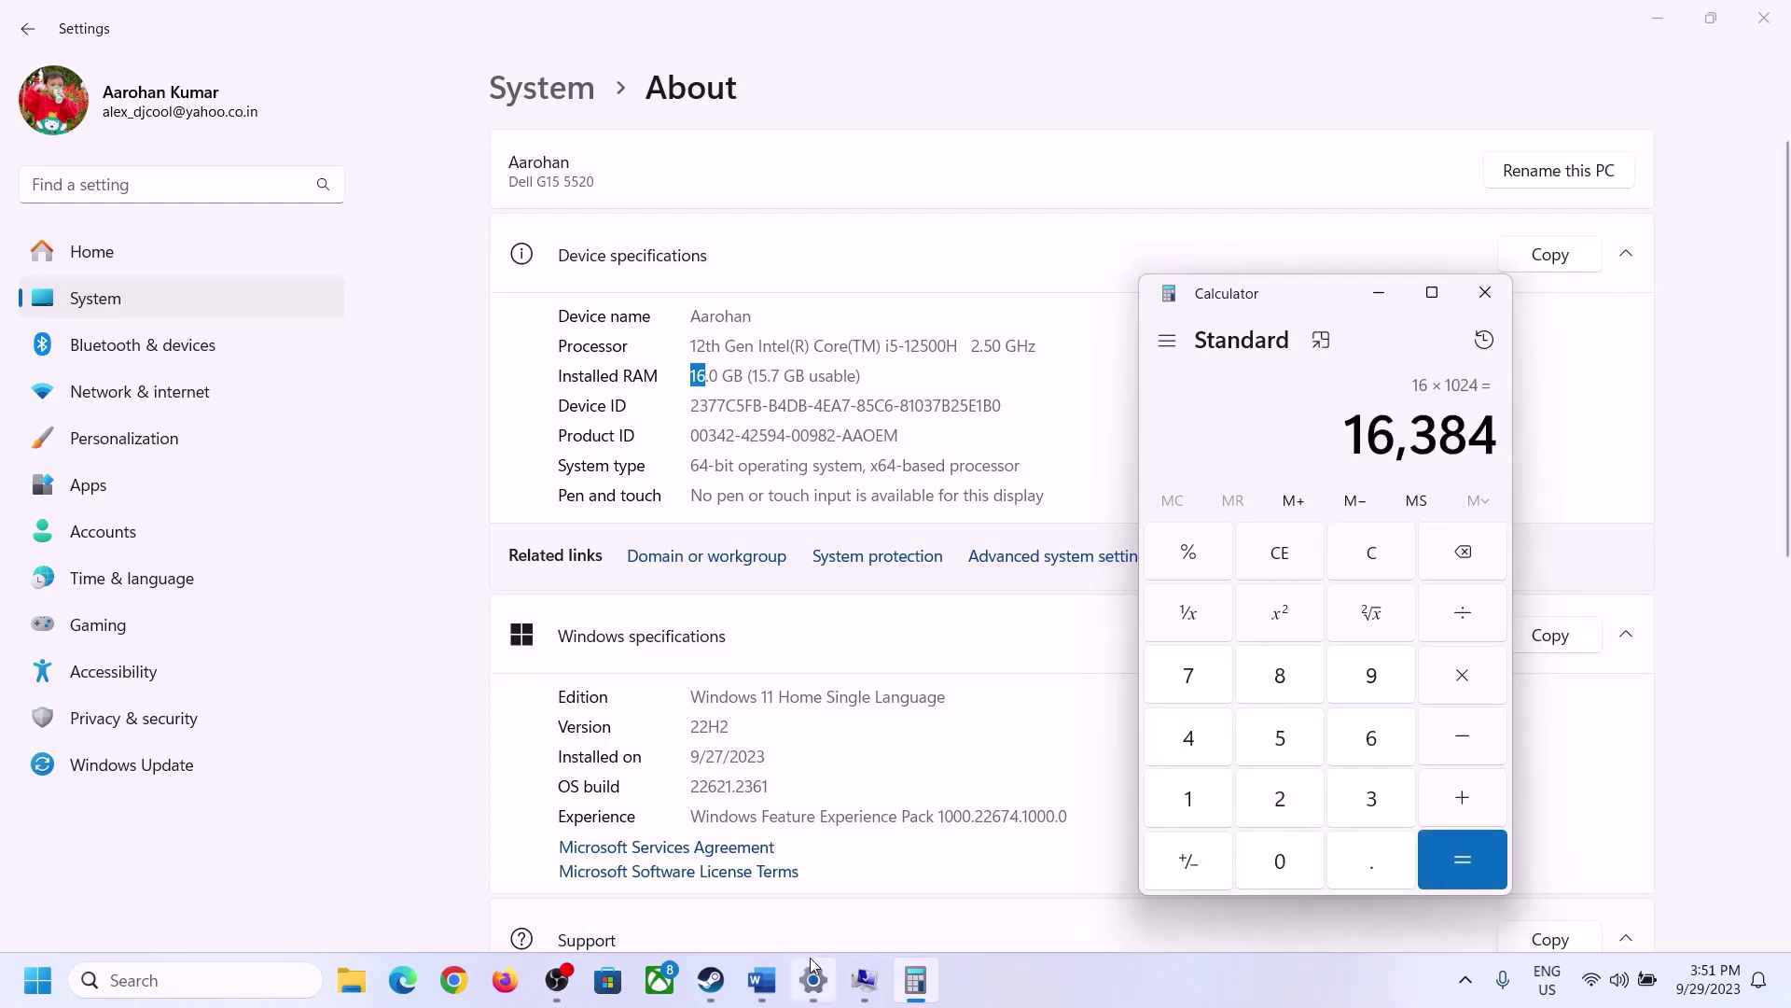
- Recheck the size formulas in Word and multiply the RAM amount in MB by 3 to work out the maximum size
{"action": "left_click", "coordinate": [763, 979]}
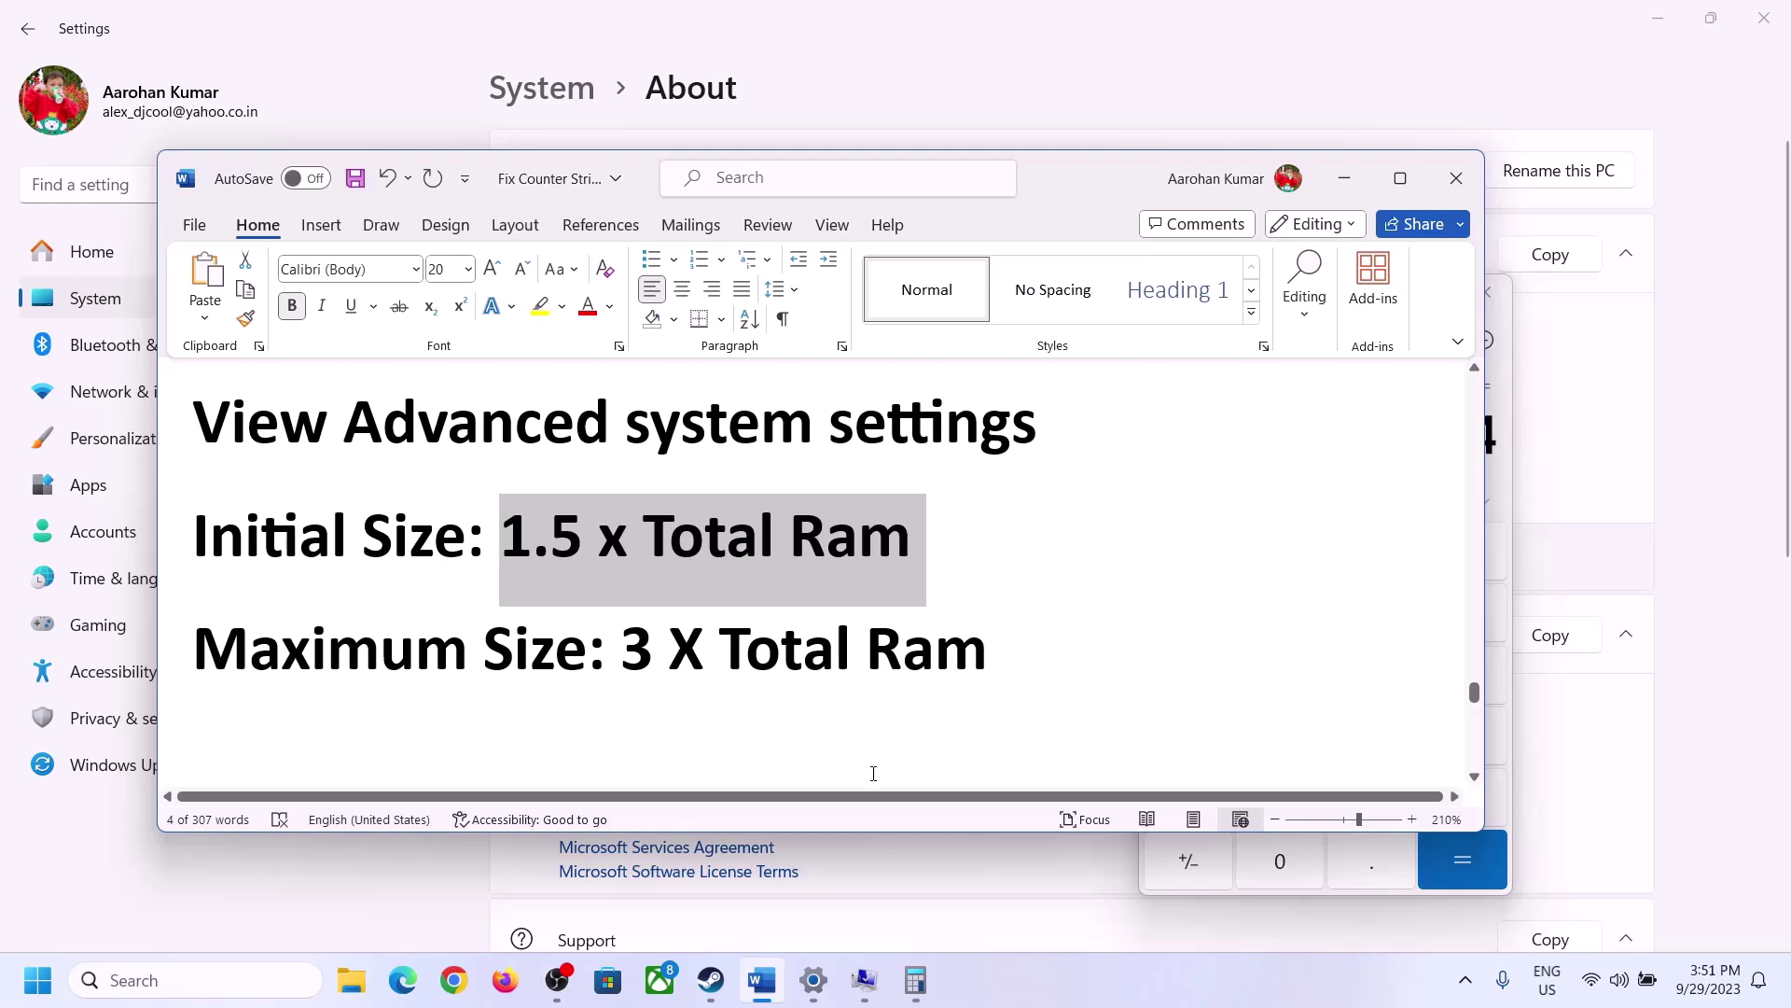
{"action": "left_click", "coordinate": [916, 979]}
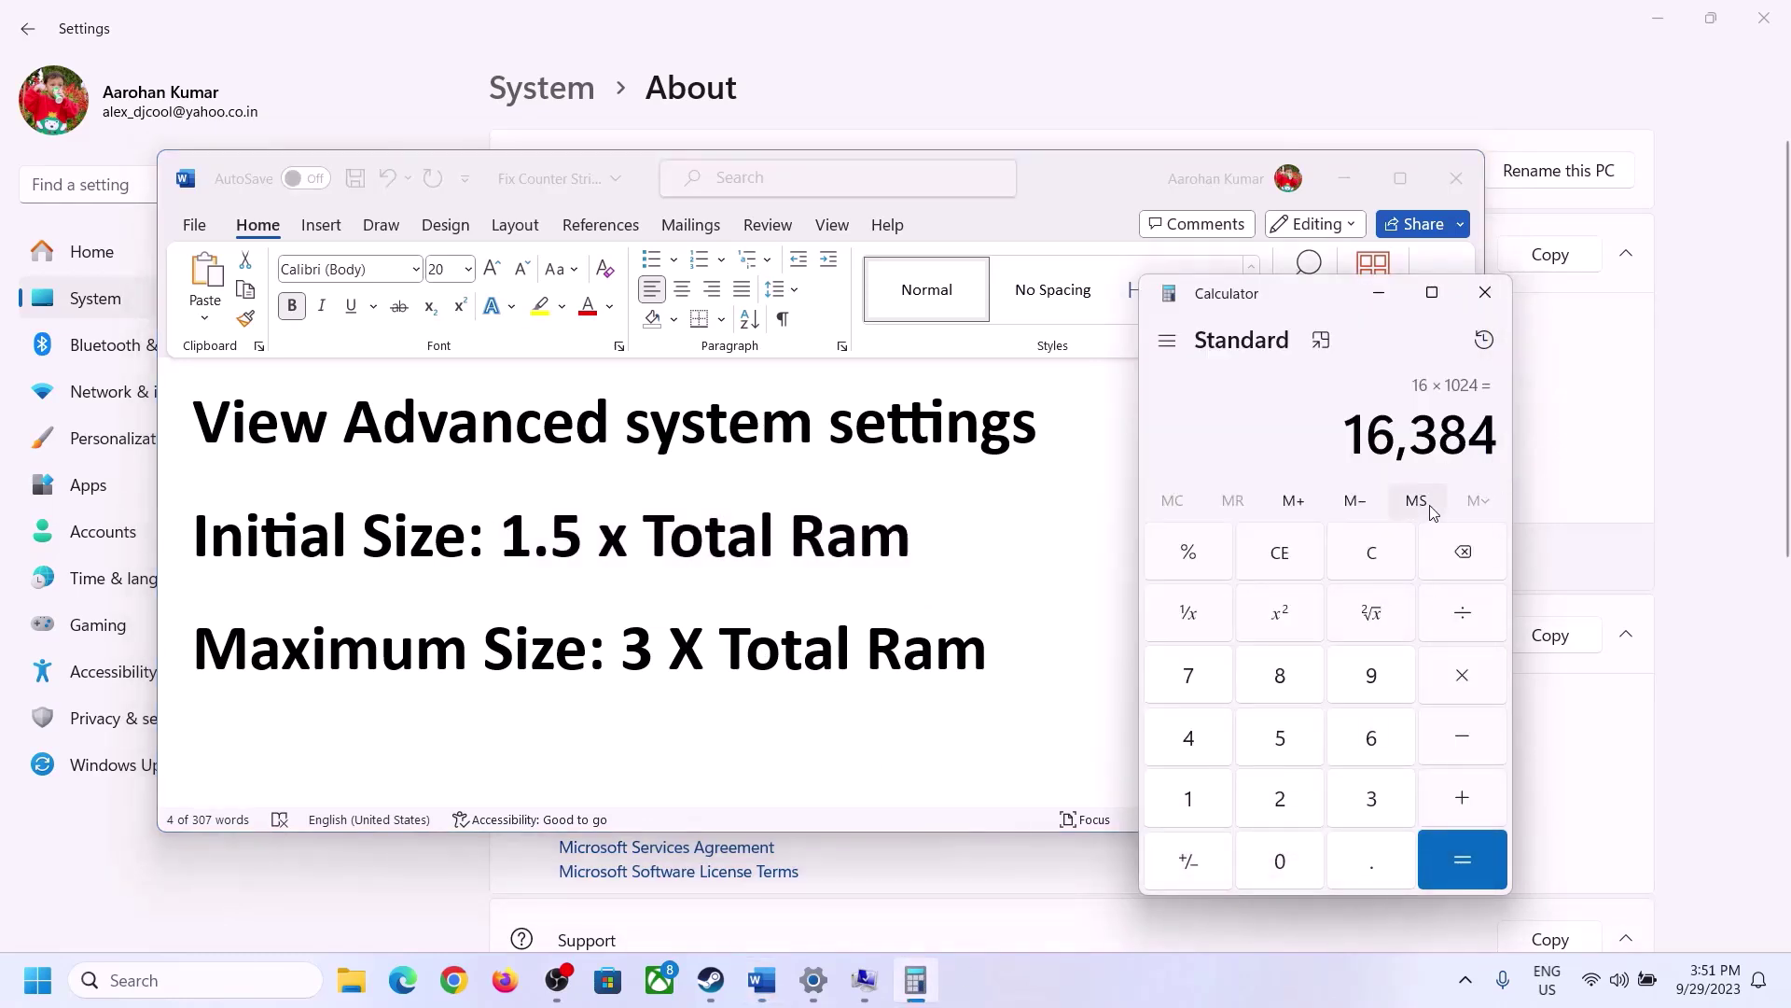
{"action": "left_click", "coordinate": [1464, 679]}
{"action": "left_click", "coordinate": [1350, 802]}
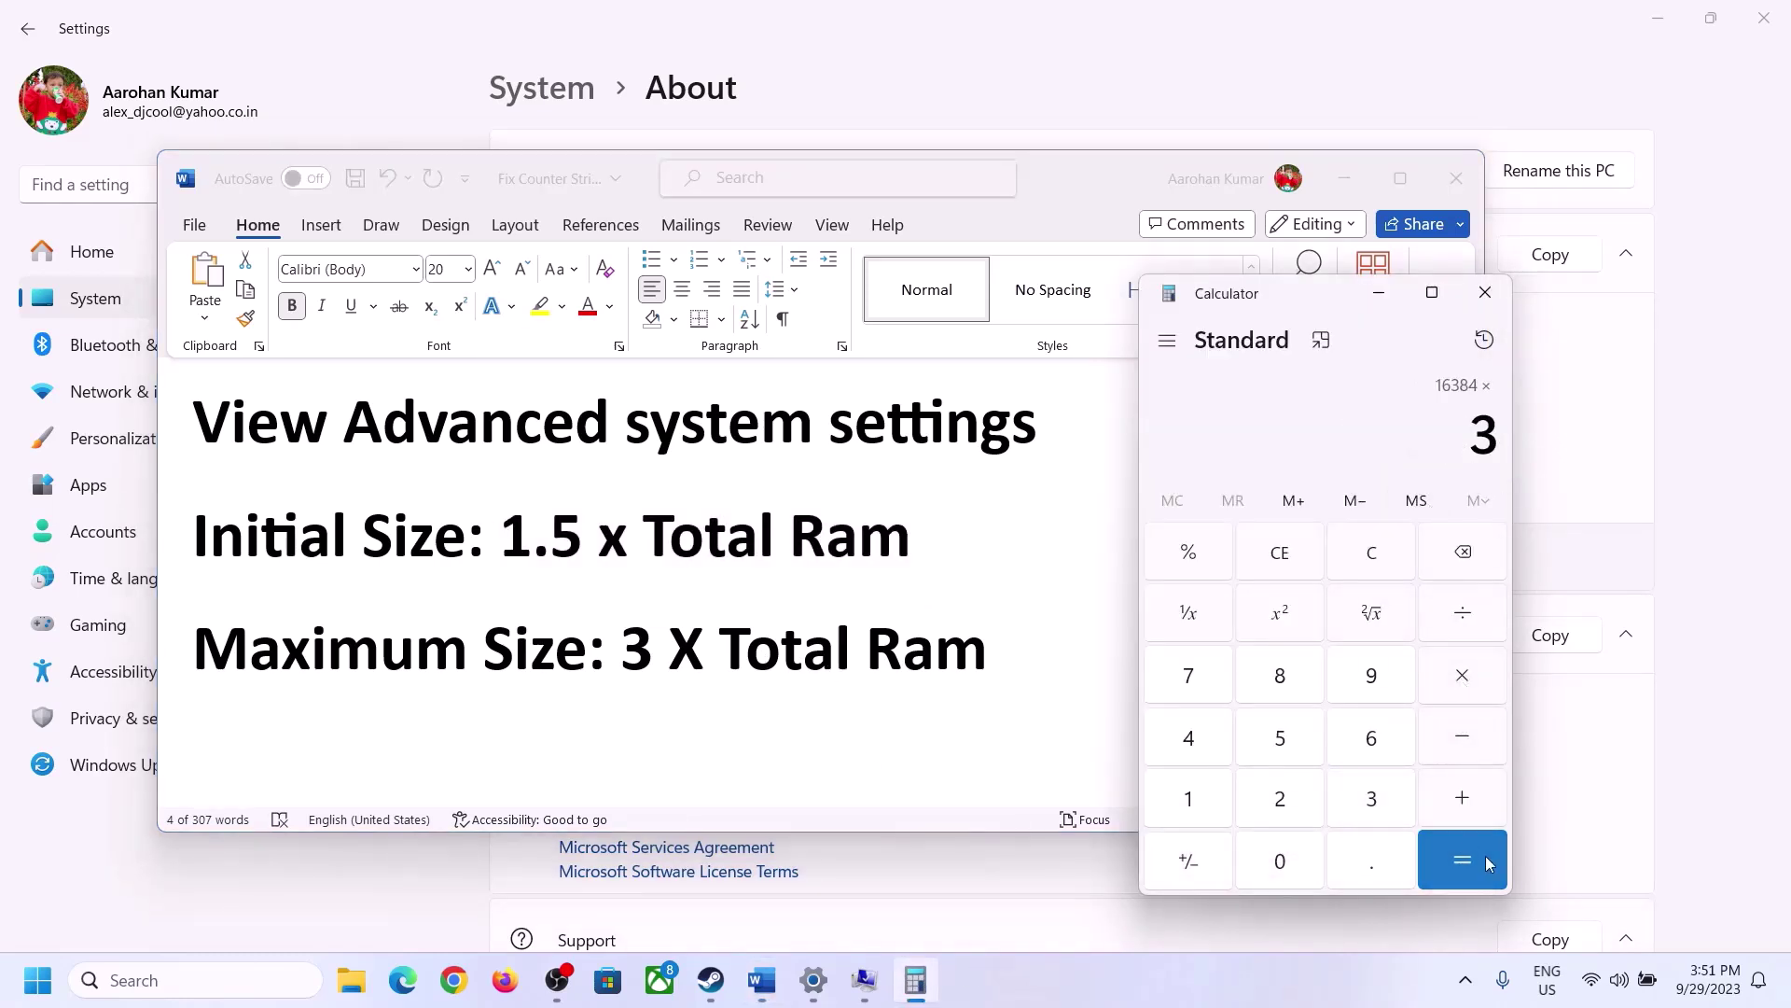
{"action": "left_click", "coordinate": [1487, 862]}
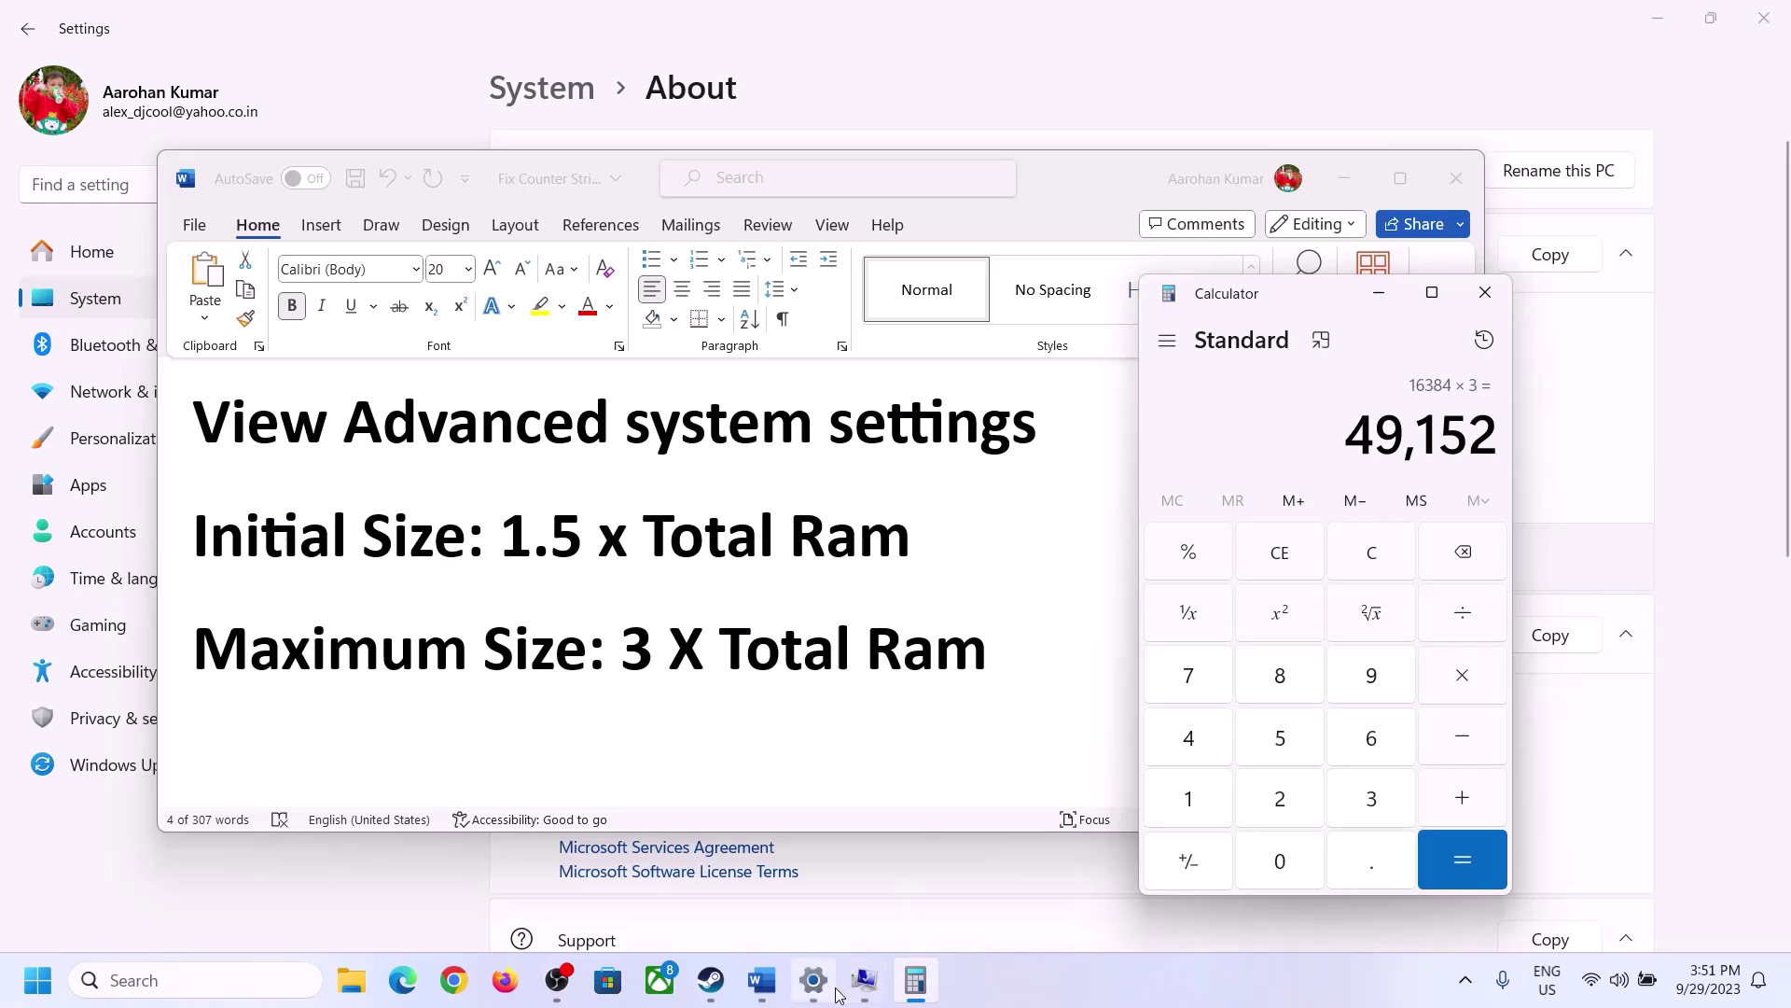
- Set the maximum size to 49152 MB for drive C, then save the virtual memory settings and acknowledge the restart notice
{"action": "left_click", "coordinate": [868, 915]}
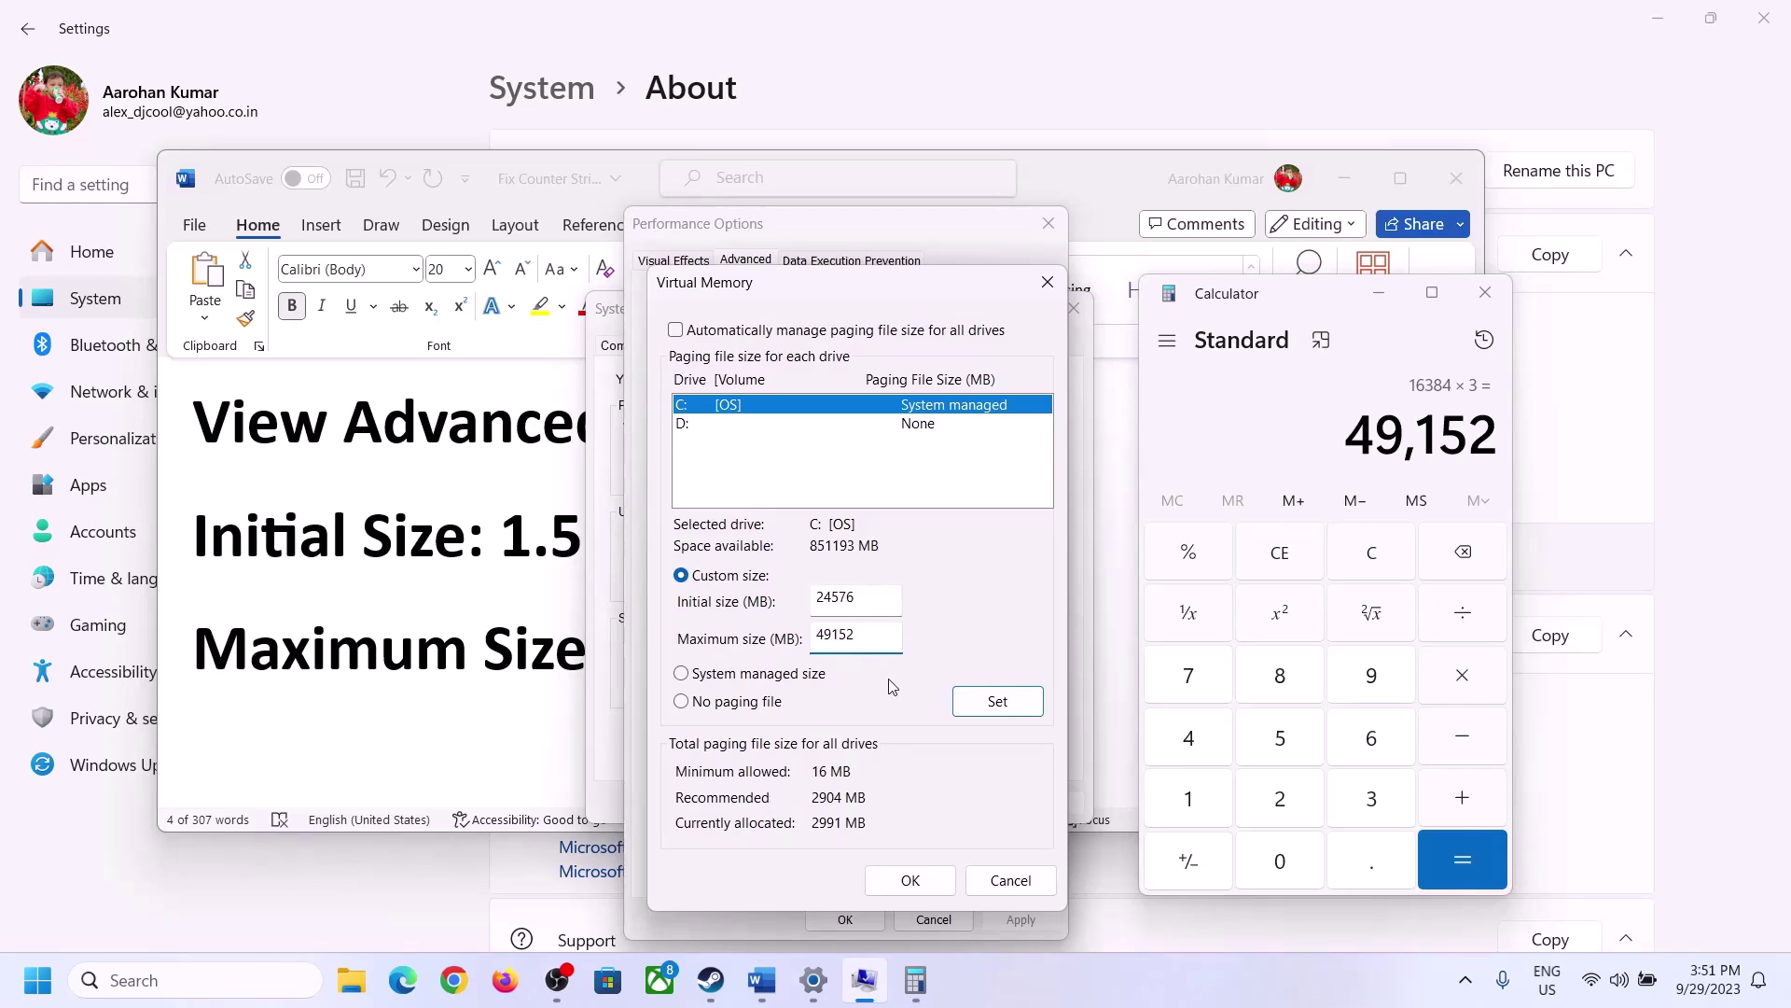
{"action": "left_click", "coordinate": [997, 704]}
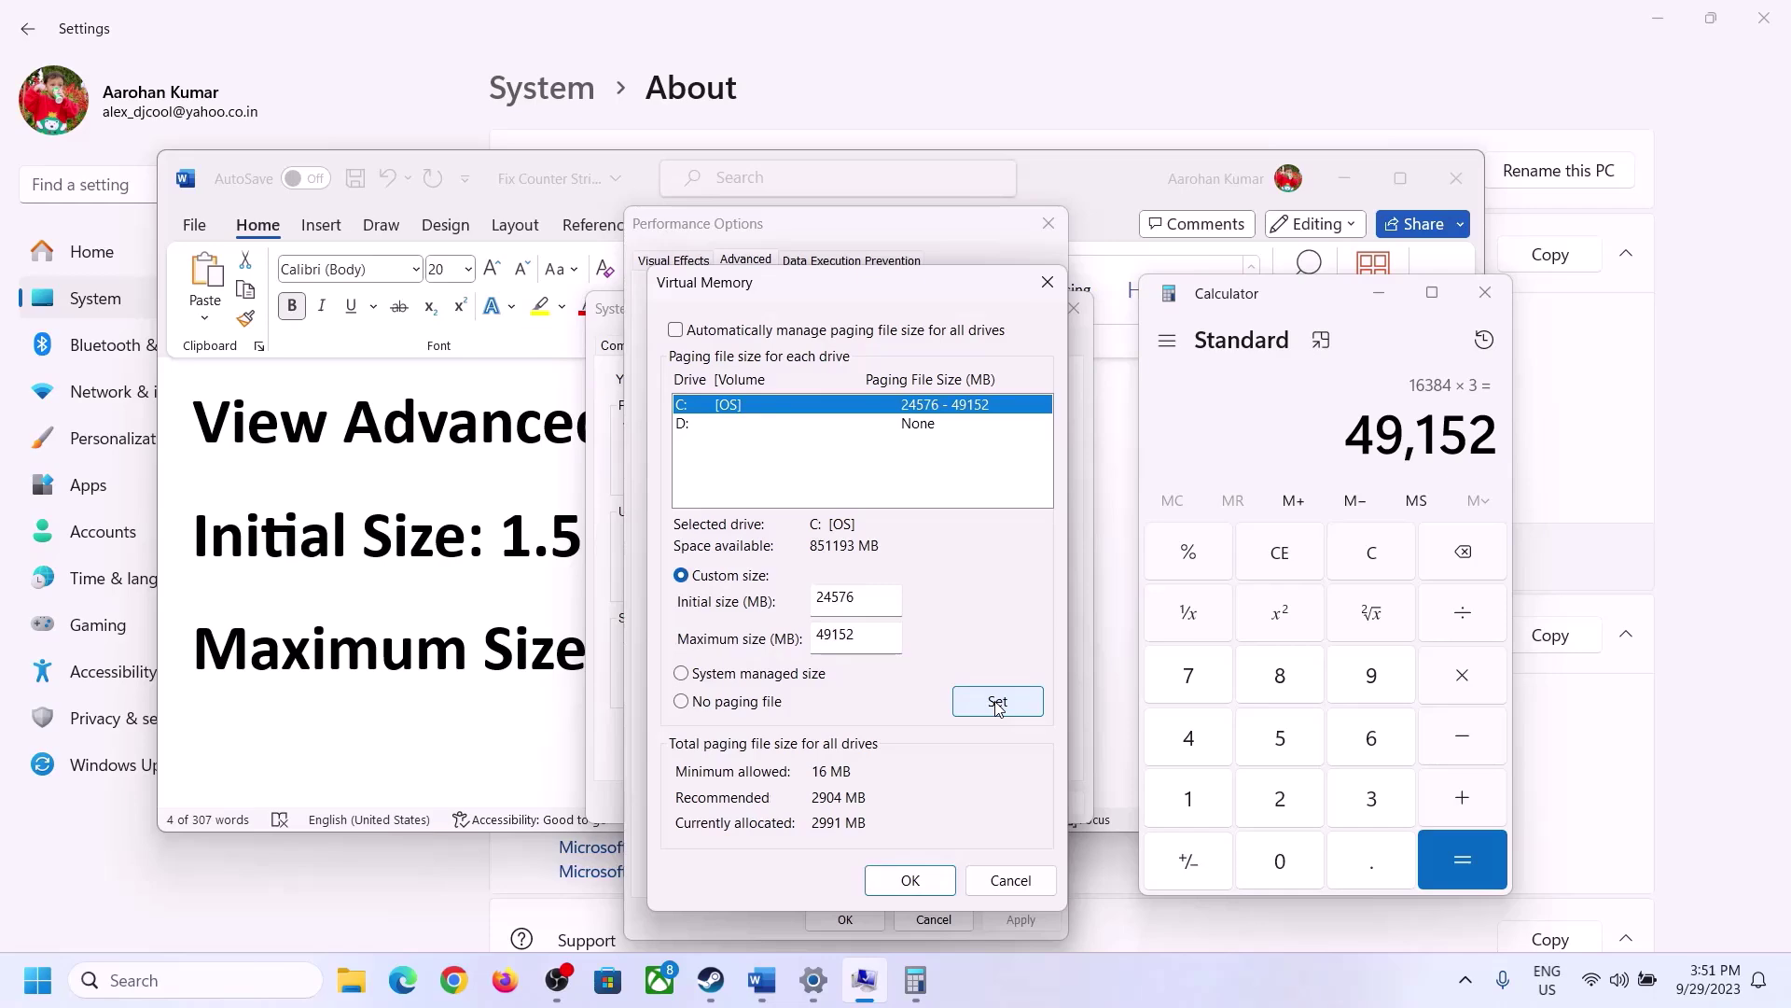
{"action": "left_click", "coordinate": [913, 881]}
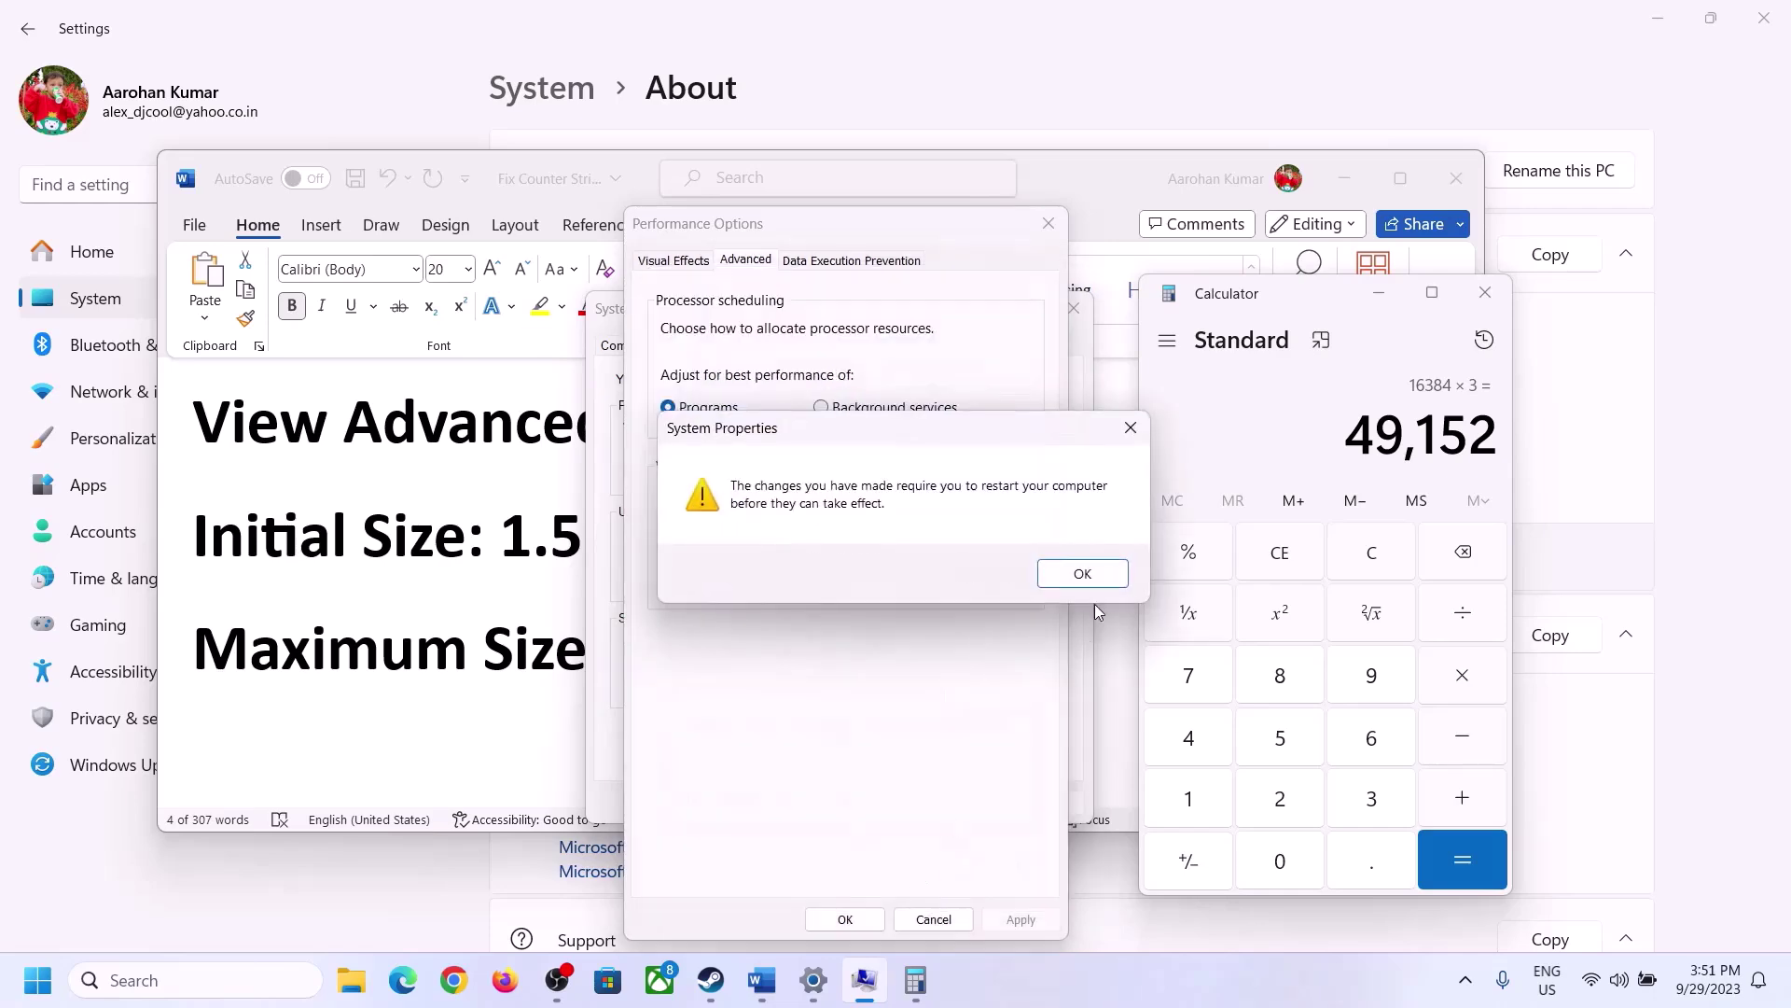
{"action": "left_click", "coordinate": [1082, 575]}
- Apply and close Performance Options and System Properties, and dismiss the restart prompt without restarting the computer
{"action": "left_click", "coordinate": [1021, 920]}
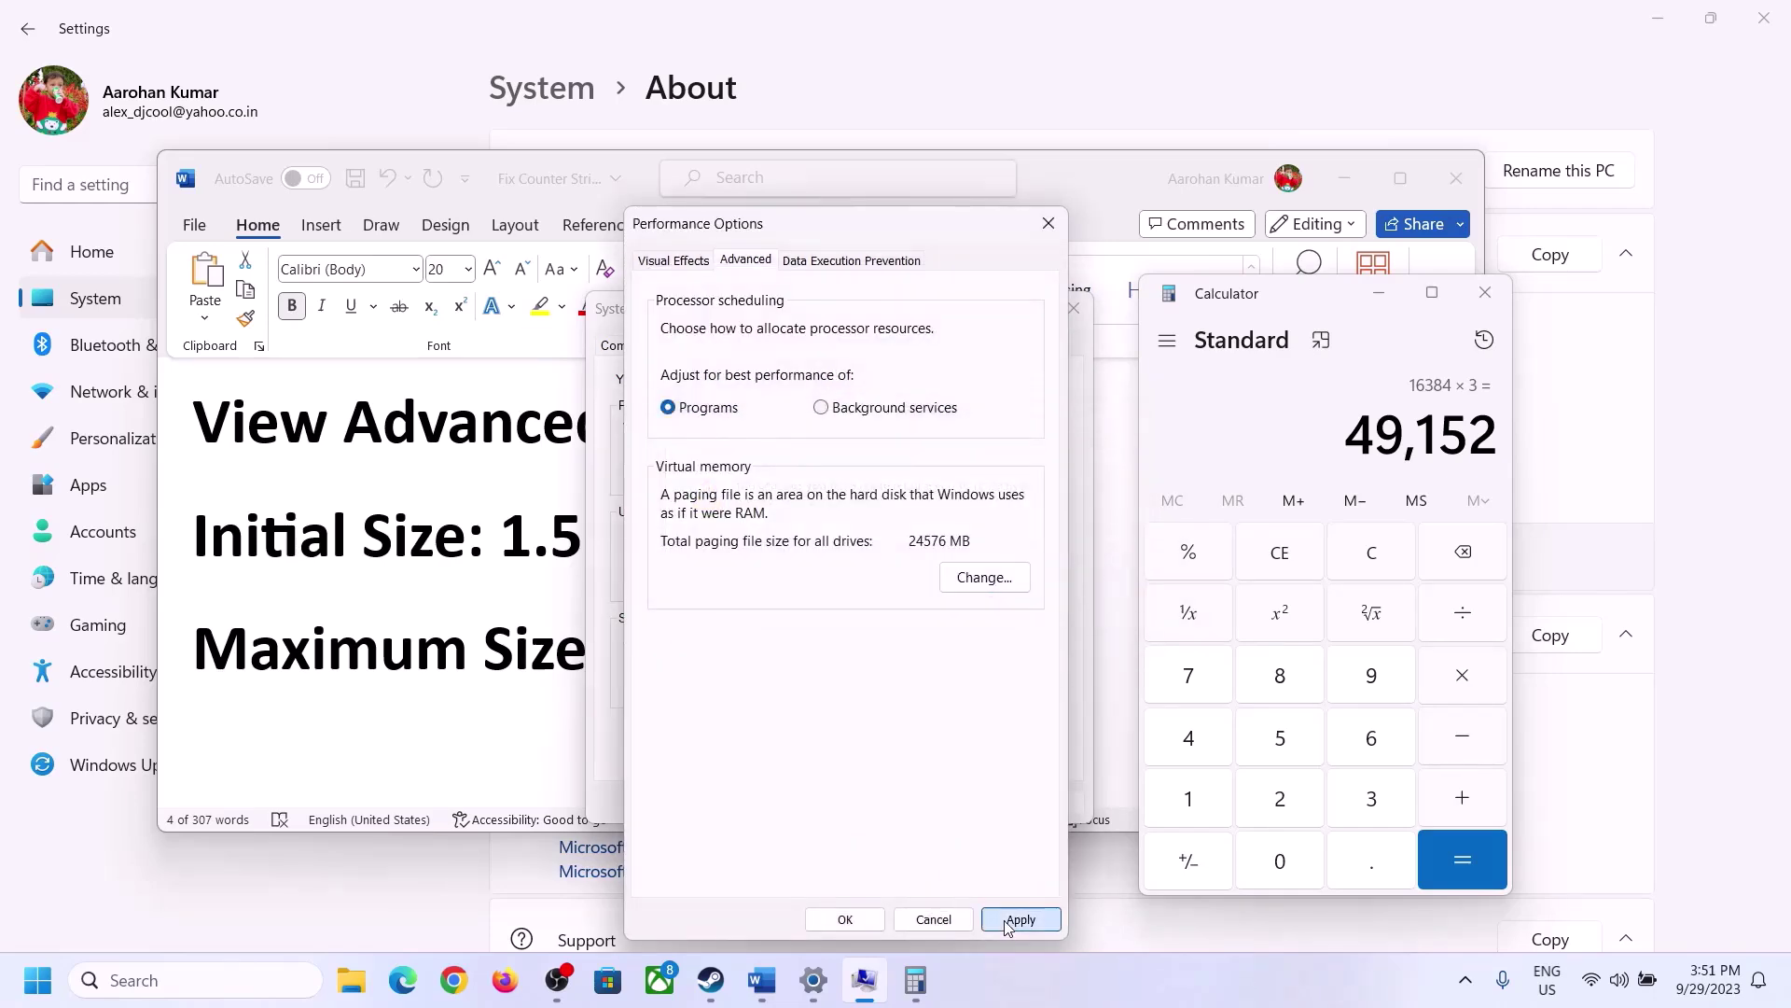
{"action": "left_click", "coordinate": [846, 920]}
{"action": "left_click", "coordinate": [849, 800]}
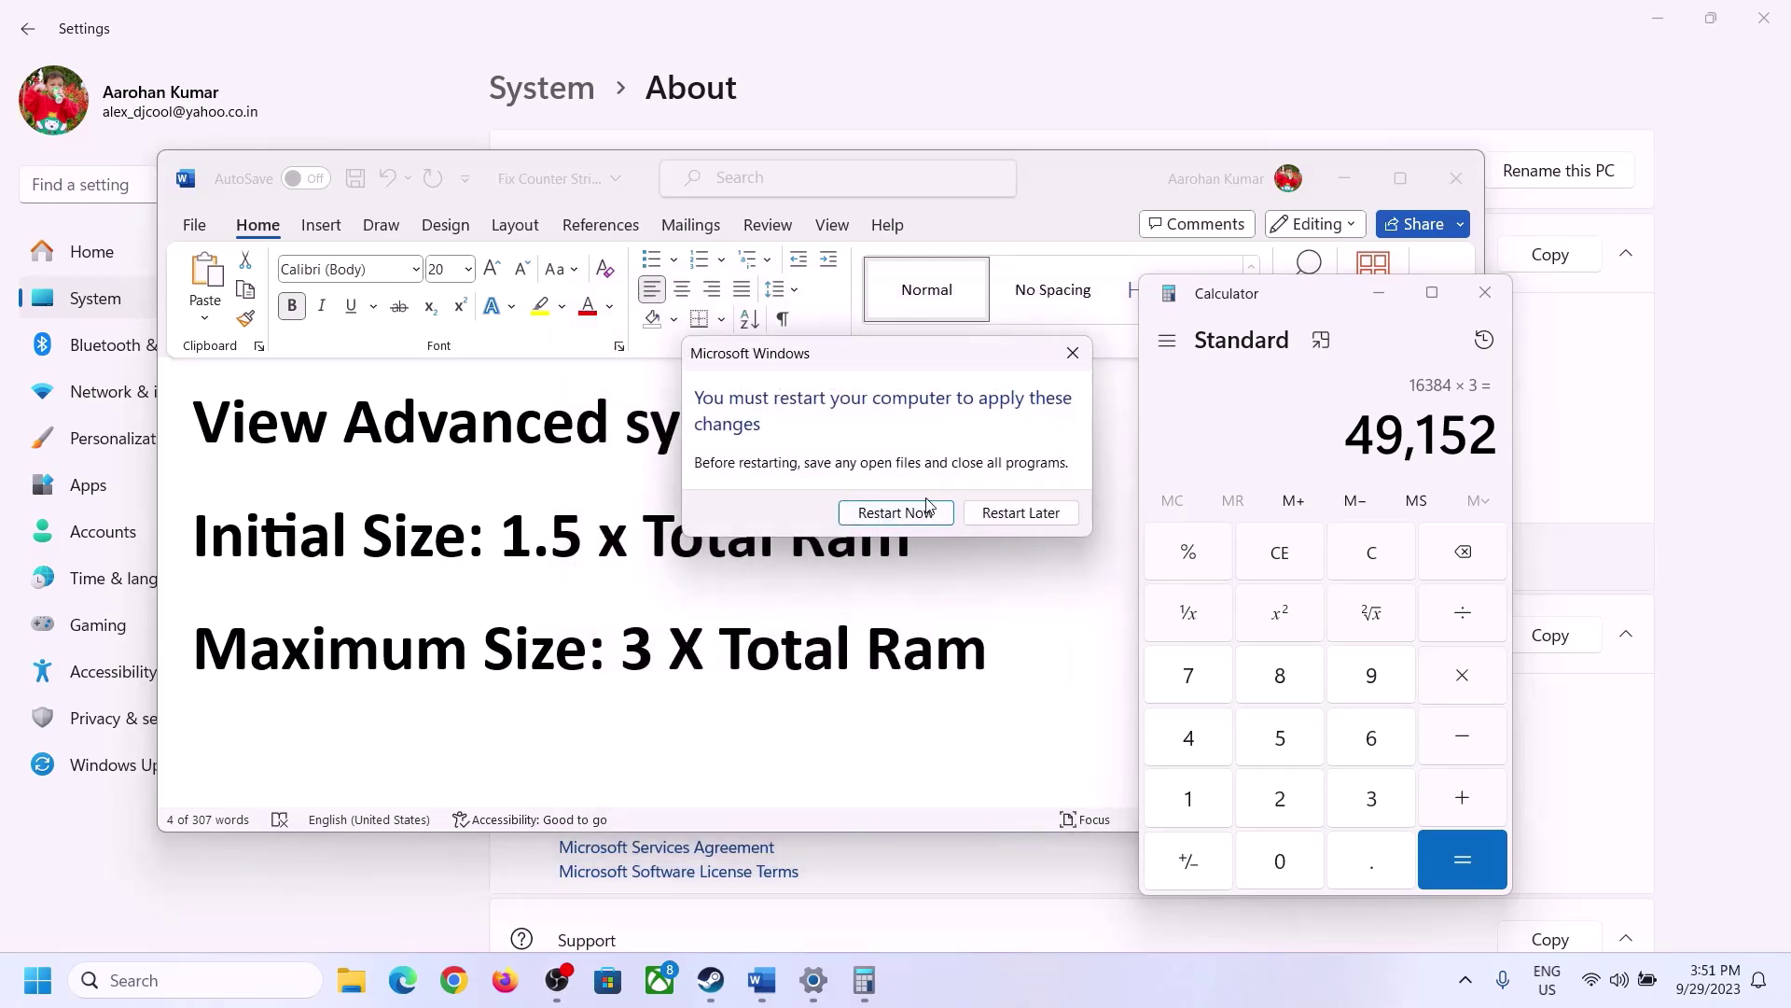
{"action": "left_click", "coordinate": [1073, 353]}
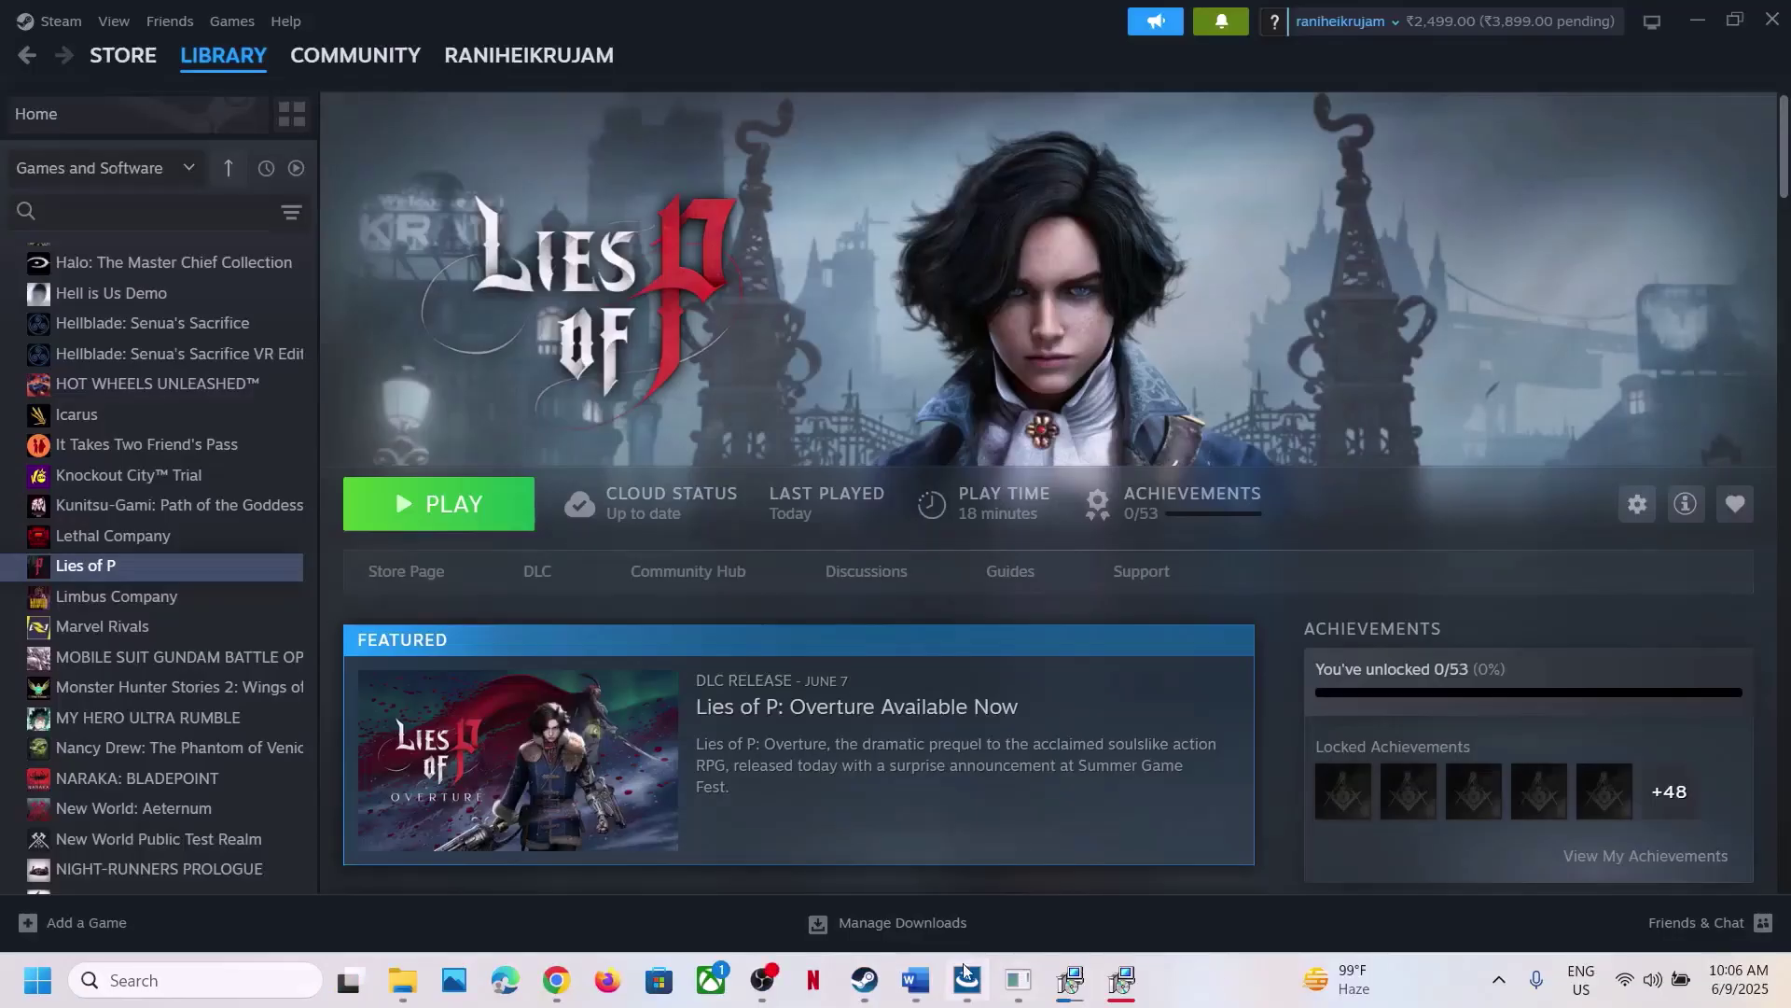
- Switch to the Word notes and highlight the Step 16 advice on unplugging external devices and disconnecting multiple monitors
{"action": "left_click", "coordinate": [930, 883]}
{"action": "scroll", "coordinate": [887, 557], "scroll_direction": "down", "scroll_amount": 5}
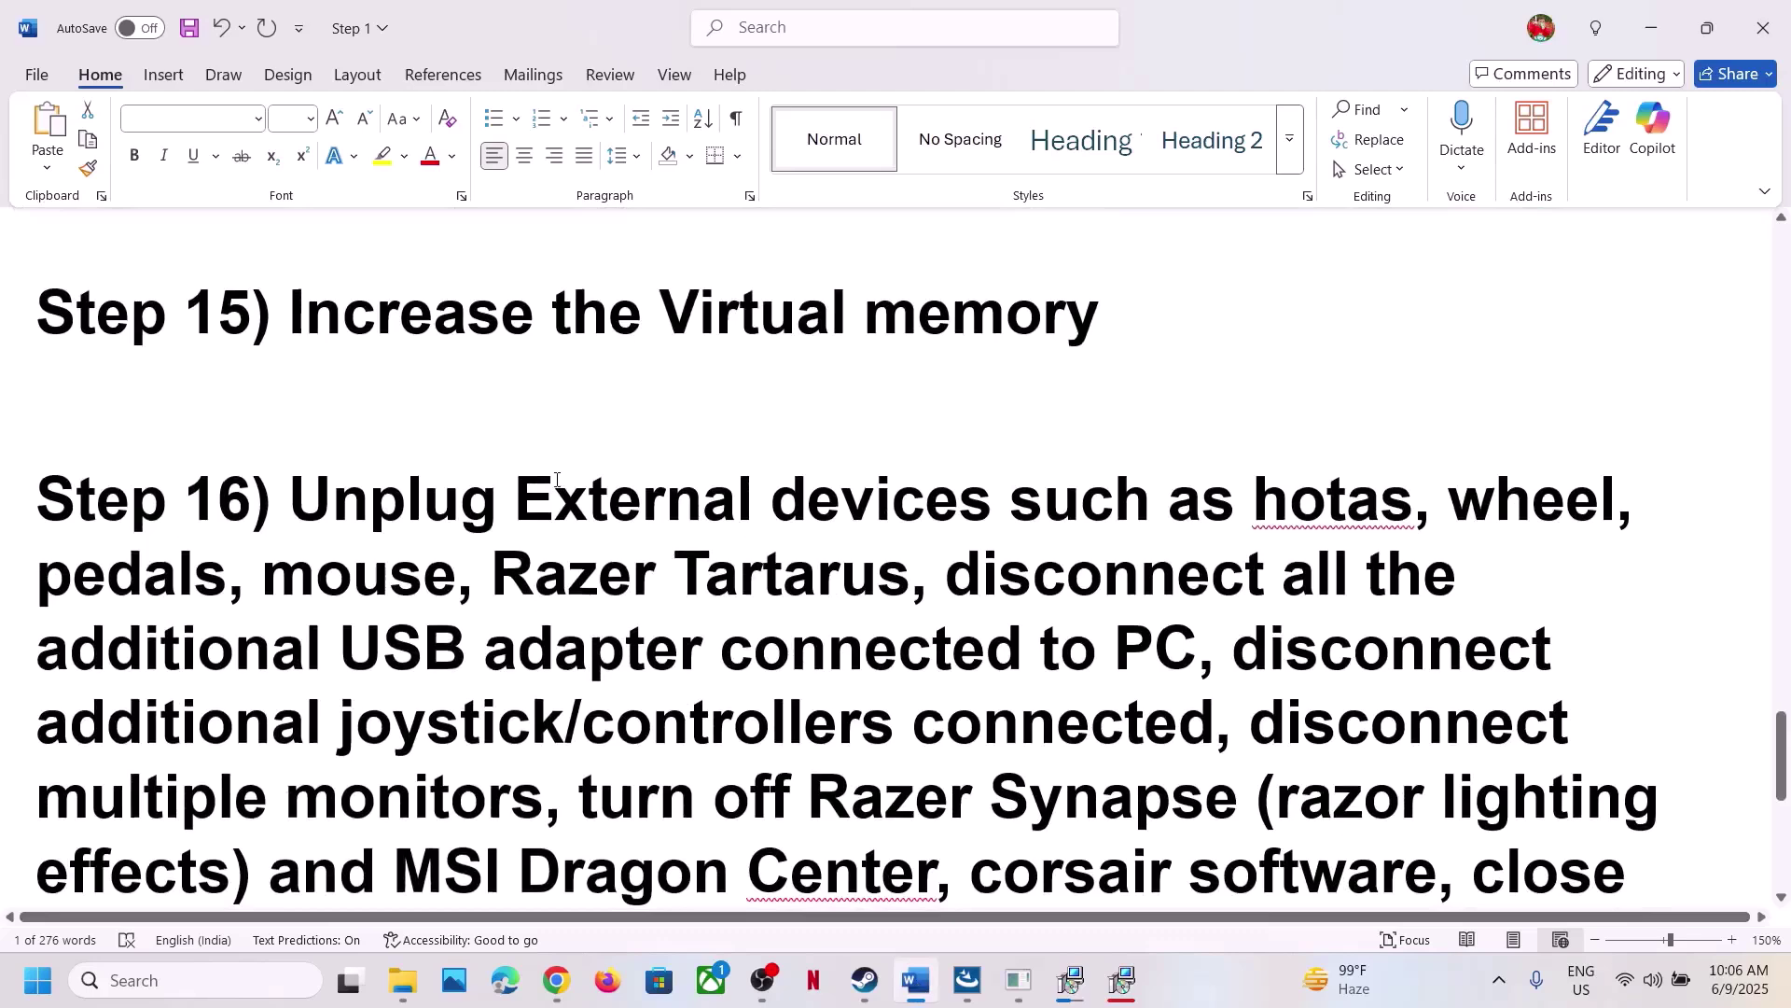
{"action": "scroll", "coordinate": [560, 479], "scroll_direction": "down", "scroll_amount": 2}
{"action": "left_click_drag", "start_coordinate": [410, 347], "coordinate": [1054, 486]}
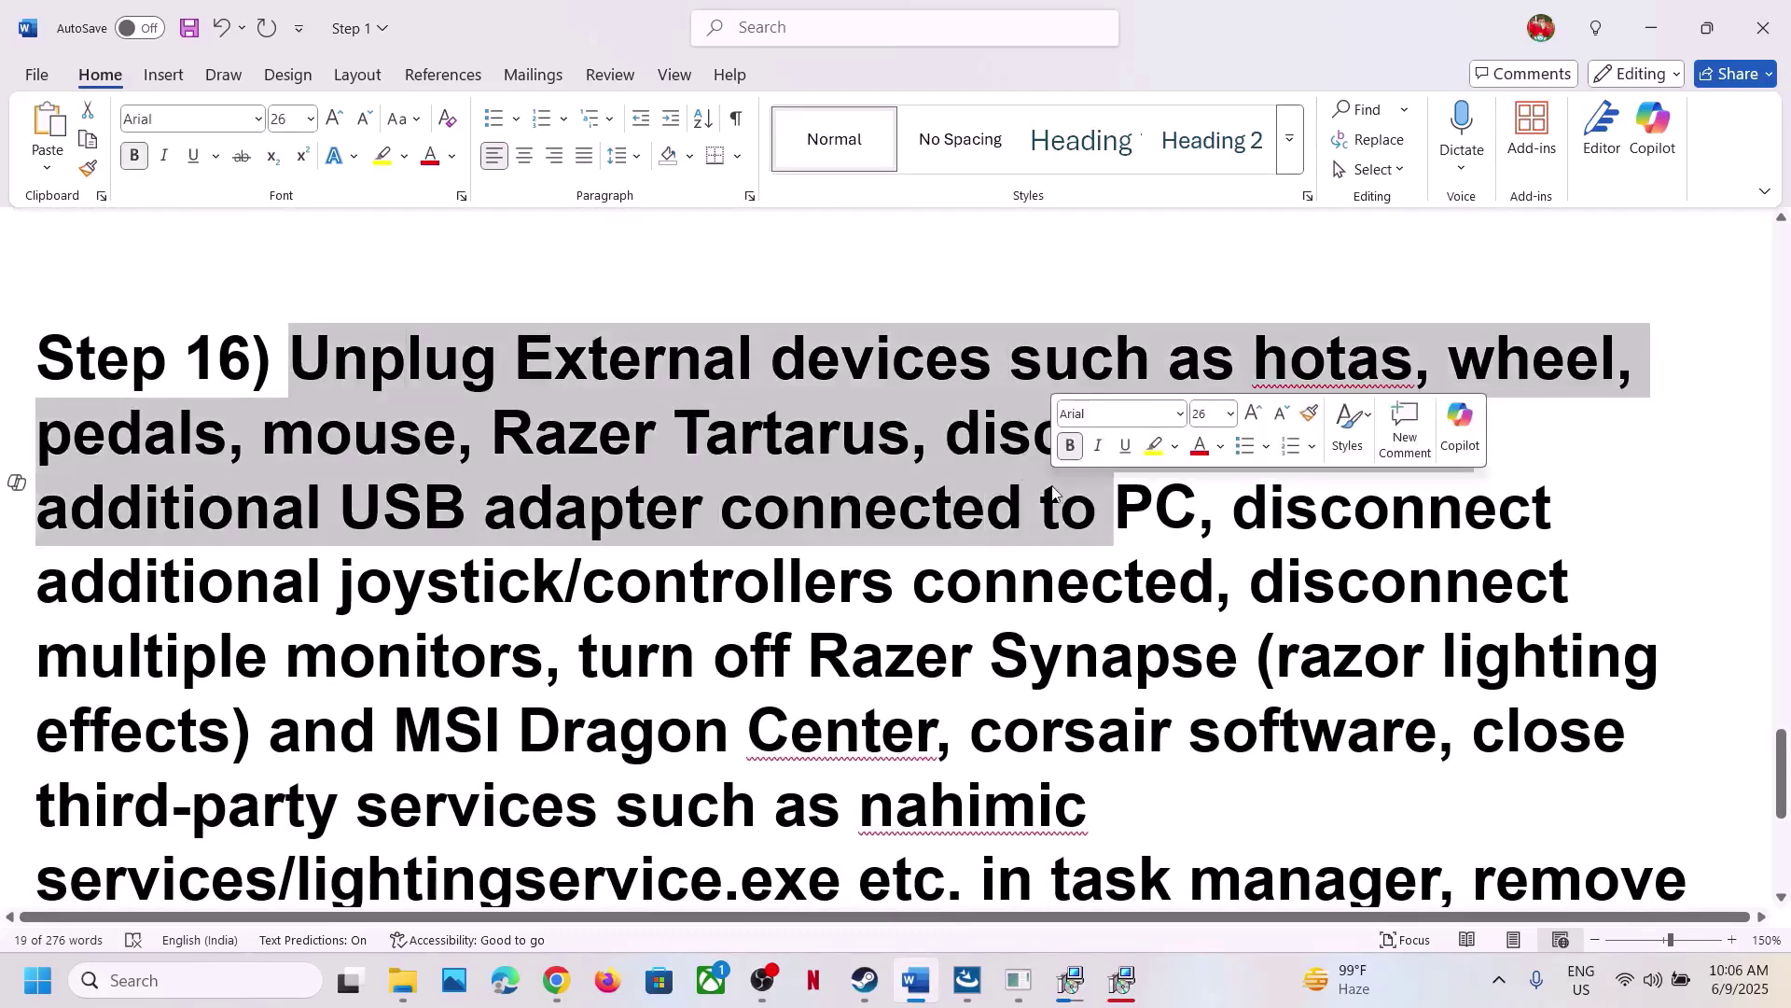
{"action": "left_click_drag", "start_coordinate": [1245, 508], "coordinate": [546, 656]}
{"action": "scroll", "coordinate": [552, 669], "scroll_direction": "down", "scroll_amount": 2}
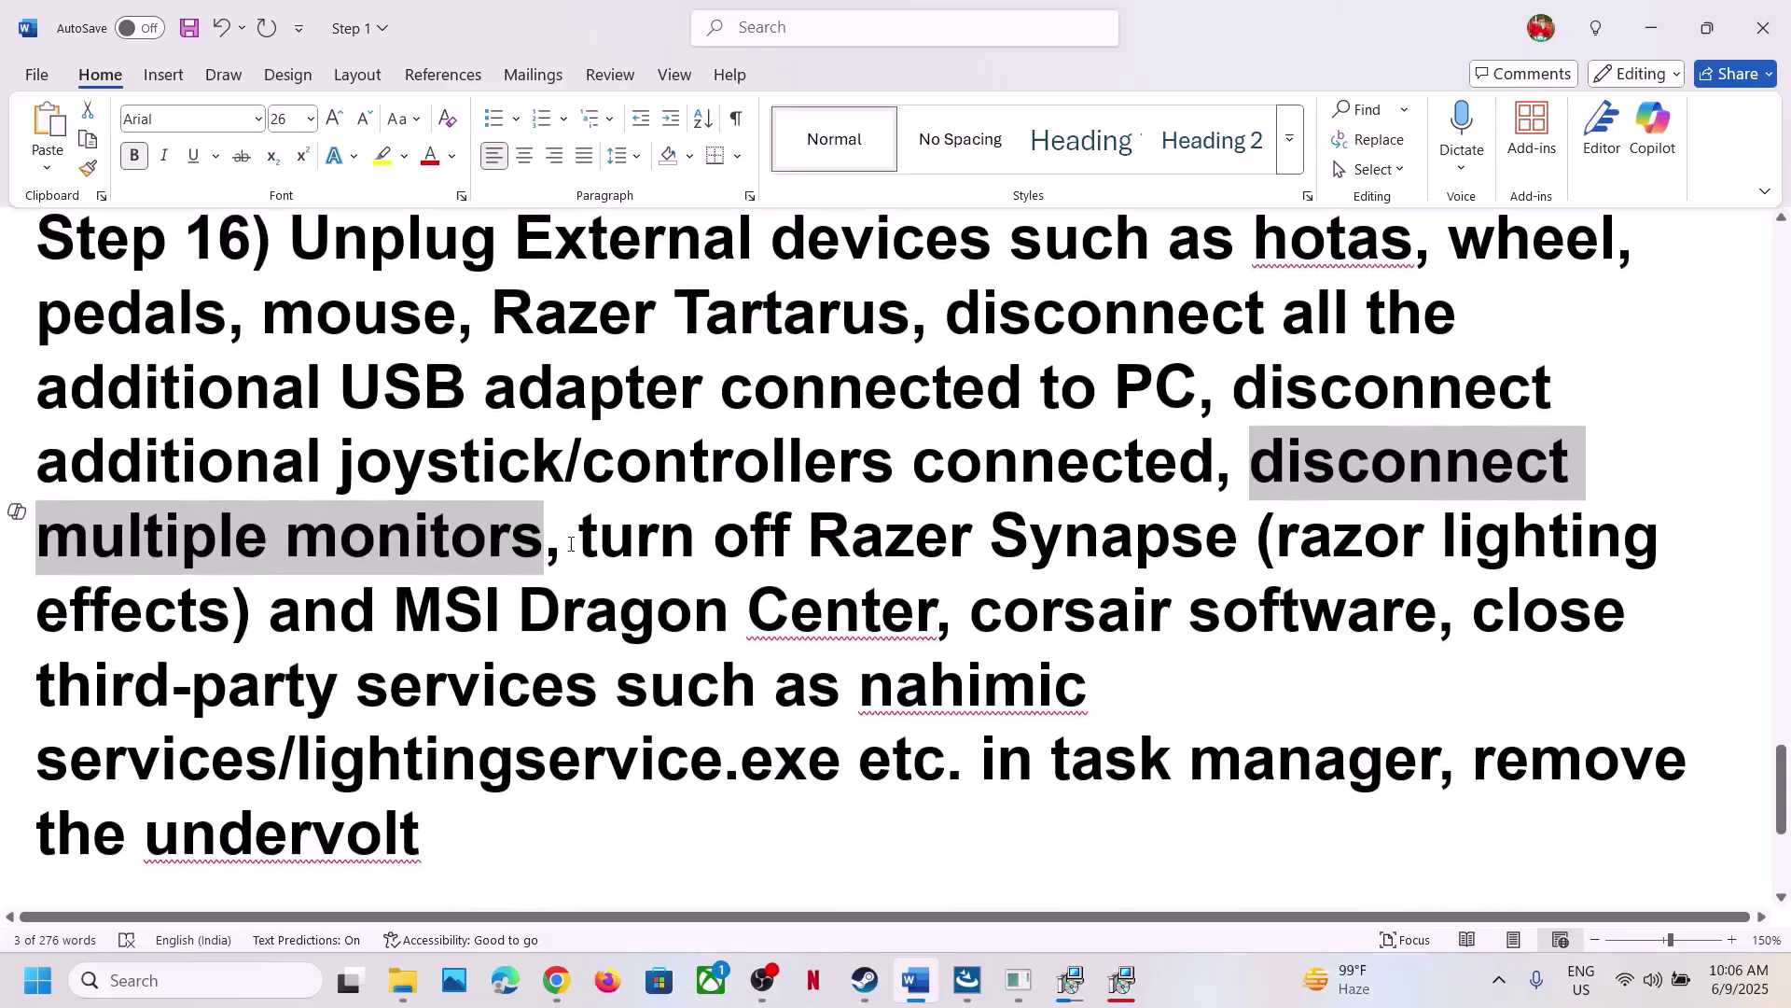
- Highlight the Step 16 advice on turning off Razer Synapse and similar software, closing third-party services, and removing the undervolt
{"action": "left_click_drag", "start_coordinate": [569, 542], "coordinate": [1445, 751]}
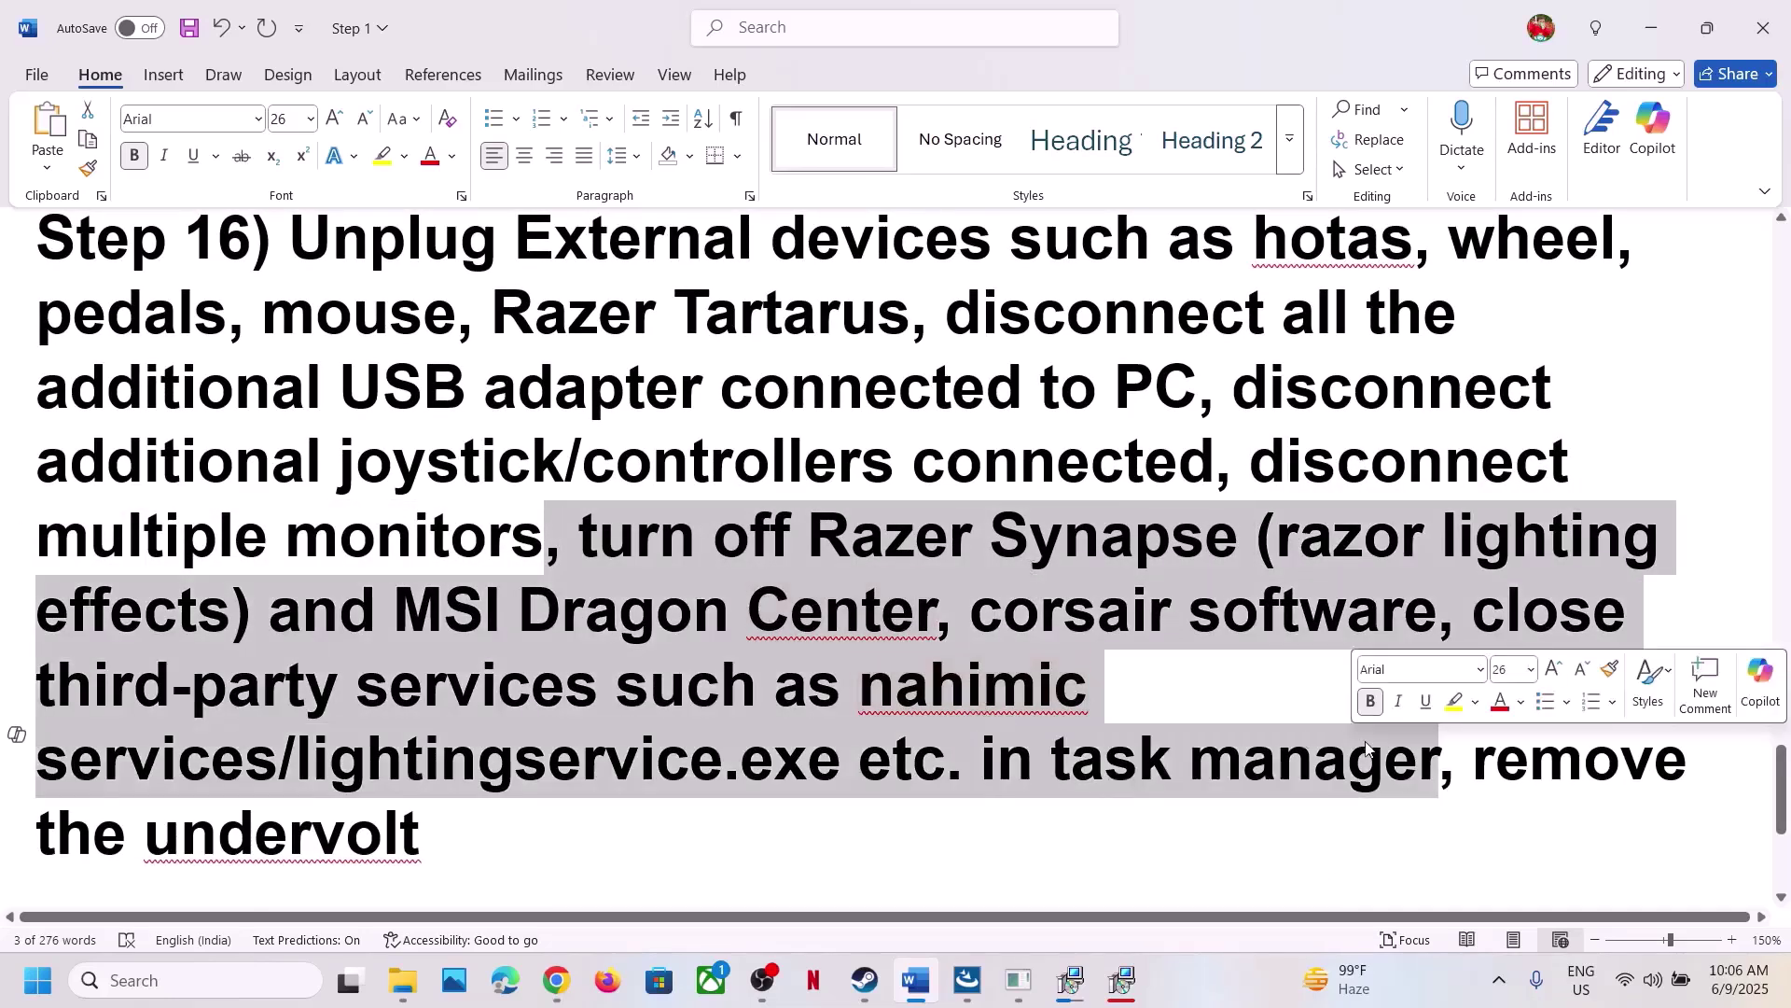
{"action": "scroll", "coordinate": [1493, 672], "scroll_direction": "down", "scroll_amount": 1}
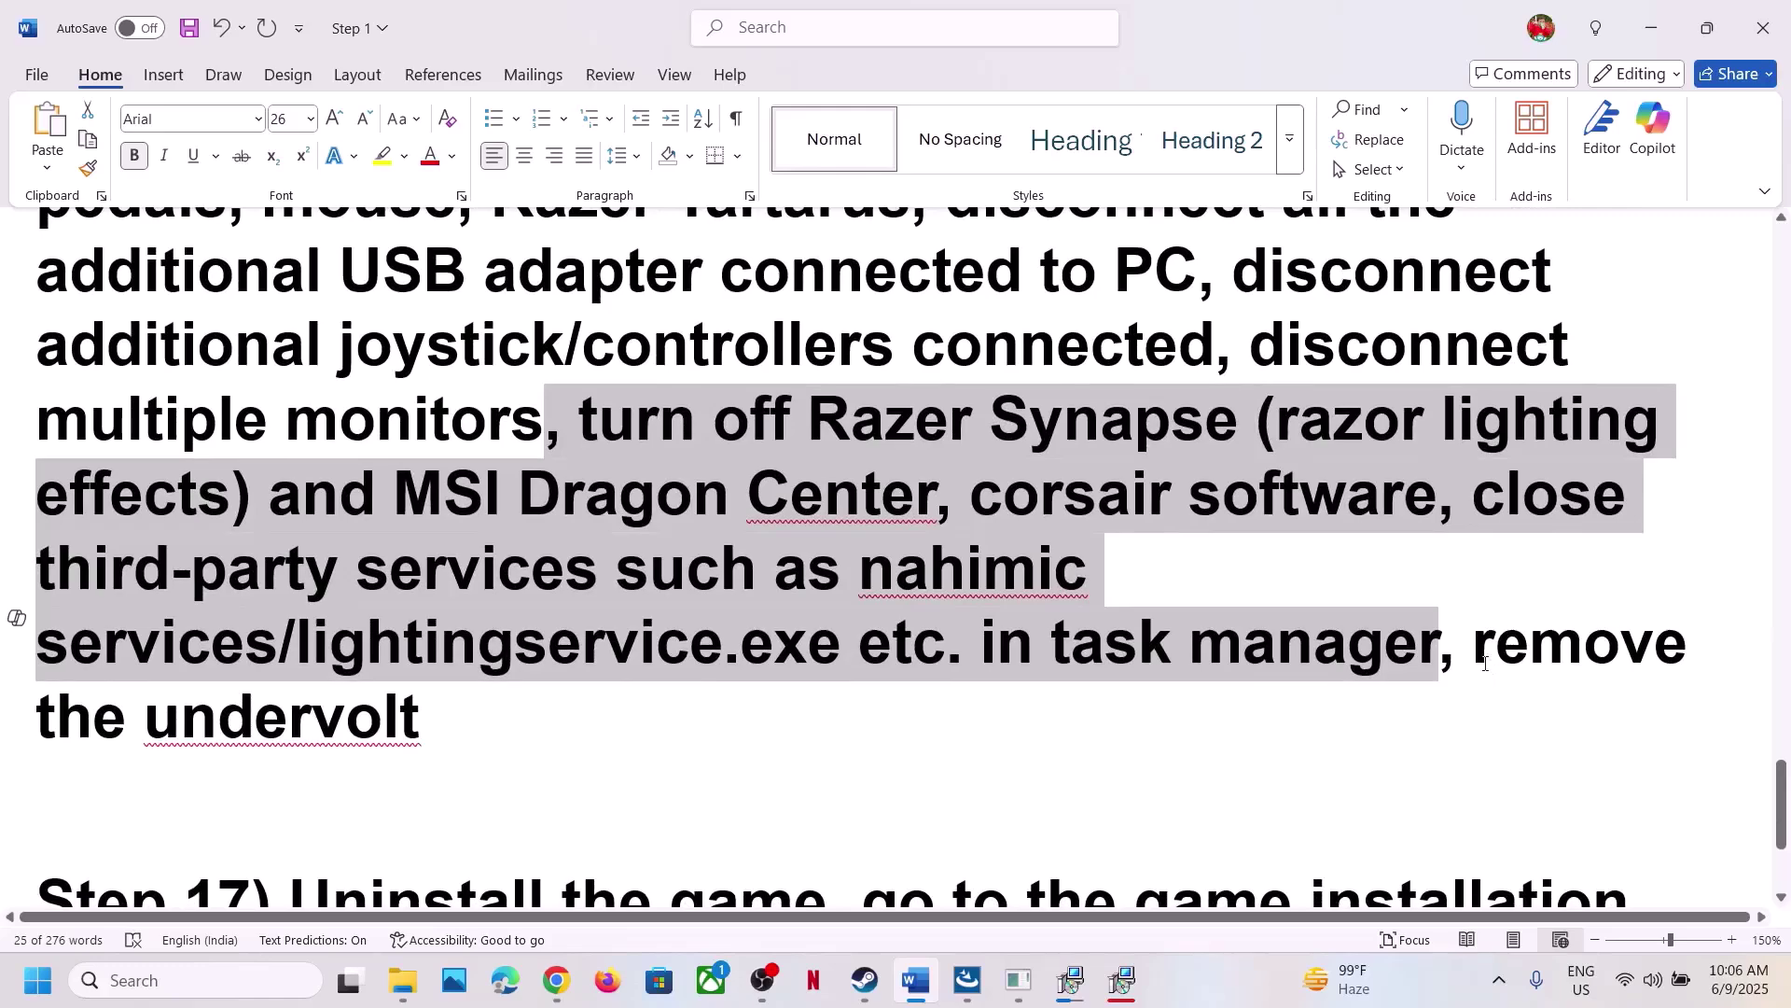
{"action": "left_click_drag", "start_coordinate": [1485, 663], "coordinate": [1631, 688]}
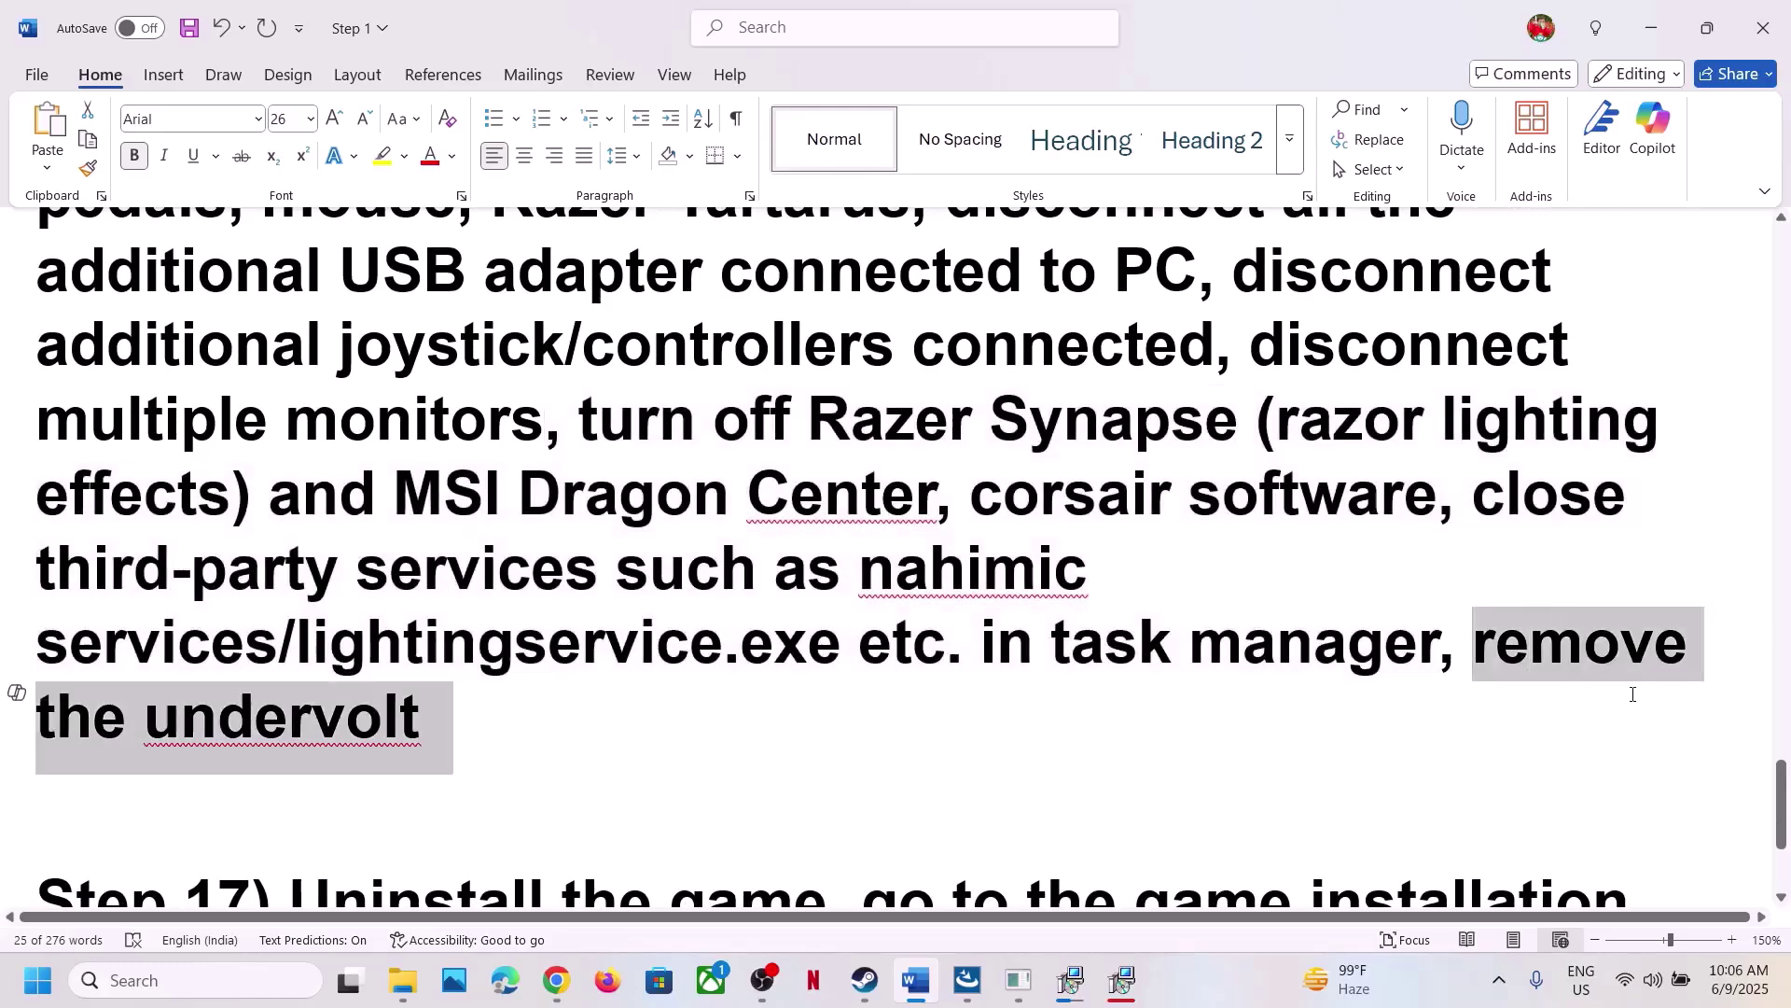
{"action": "left_click", "coordinate": [943, 758]}
- Highlight the Step 17 instruction to uninstall the game and delete its folder, and locate the Uninstall option for Lies of P in Steam
{"action": "scroll", "coordinate": [942, 754], "scroll_direction": "down", "scroll_amount": 3}
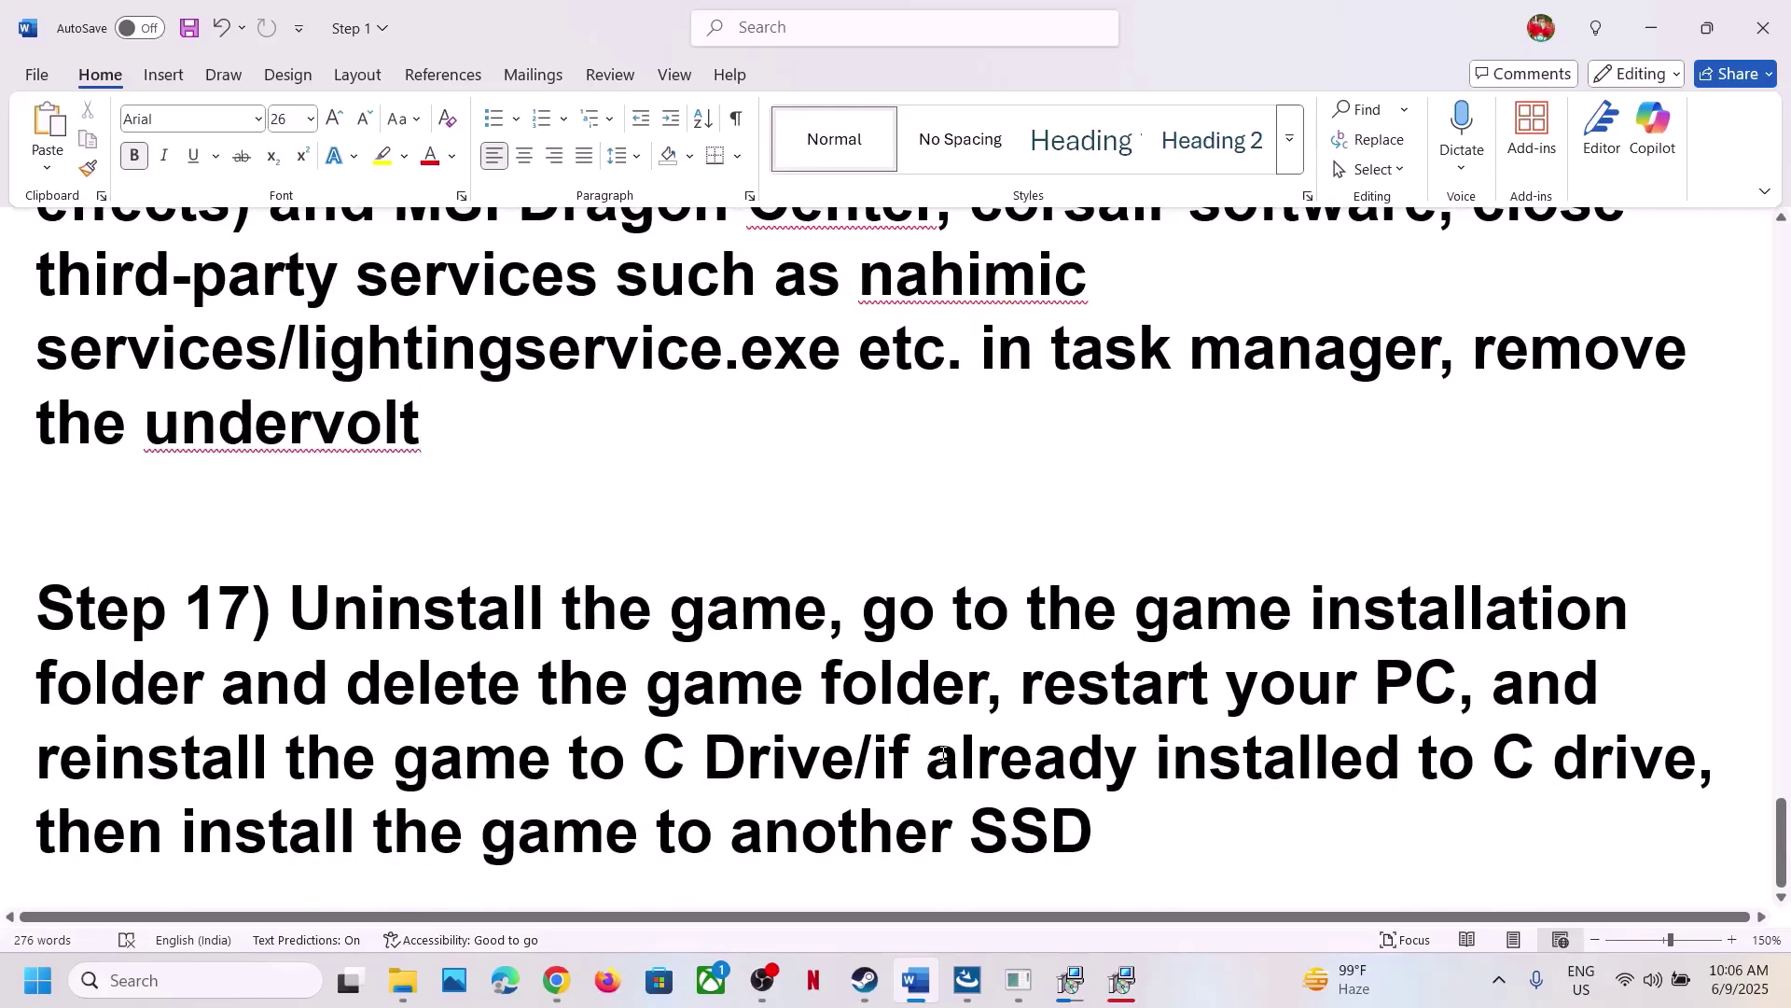
{"action": "left_click_drag", "start_coordinate": [291, 608], "coordinate": [966, 693]}
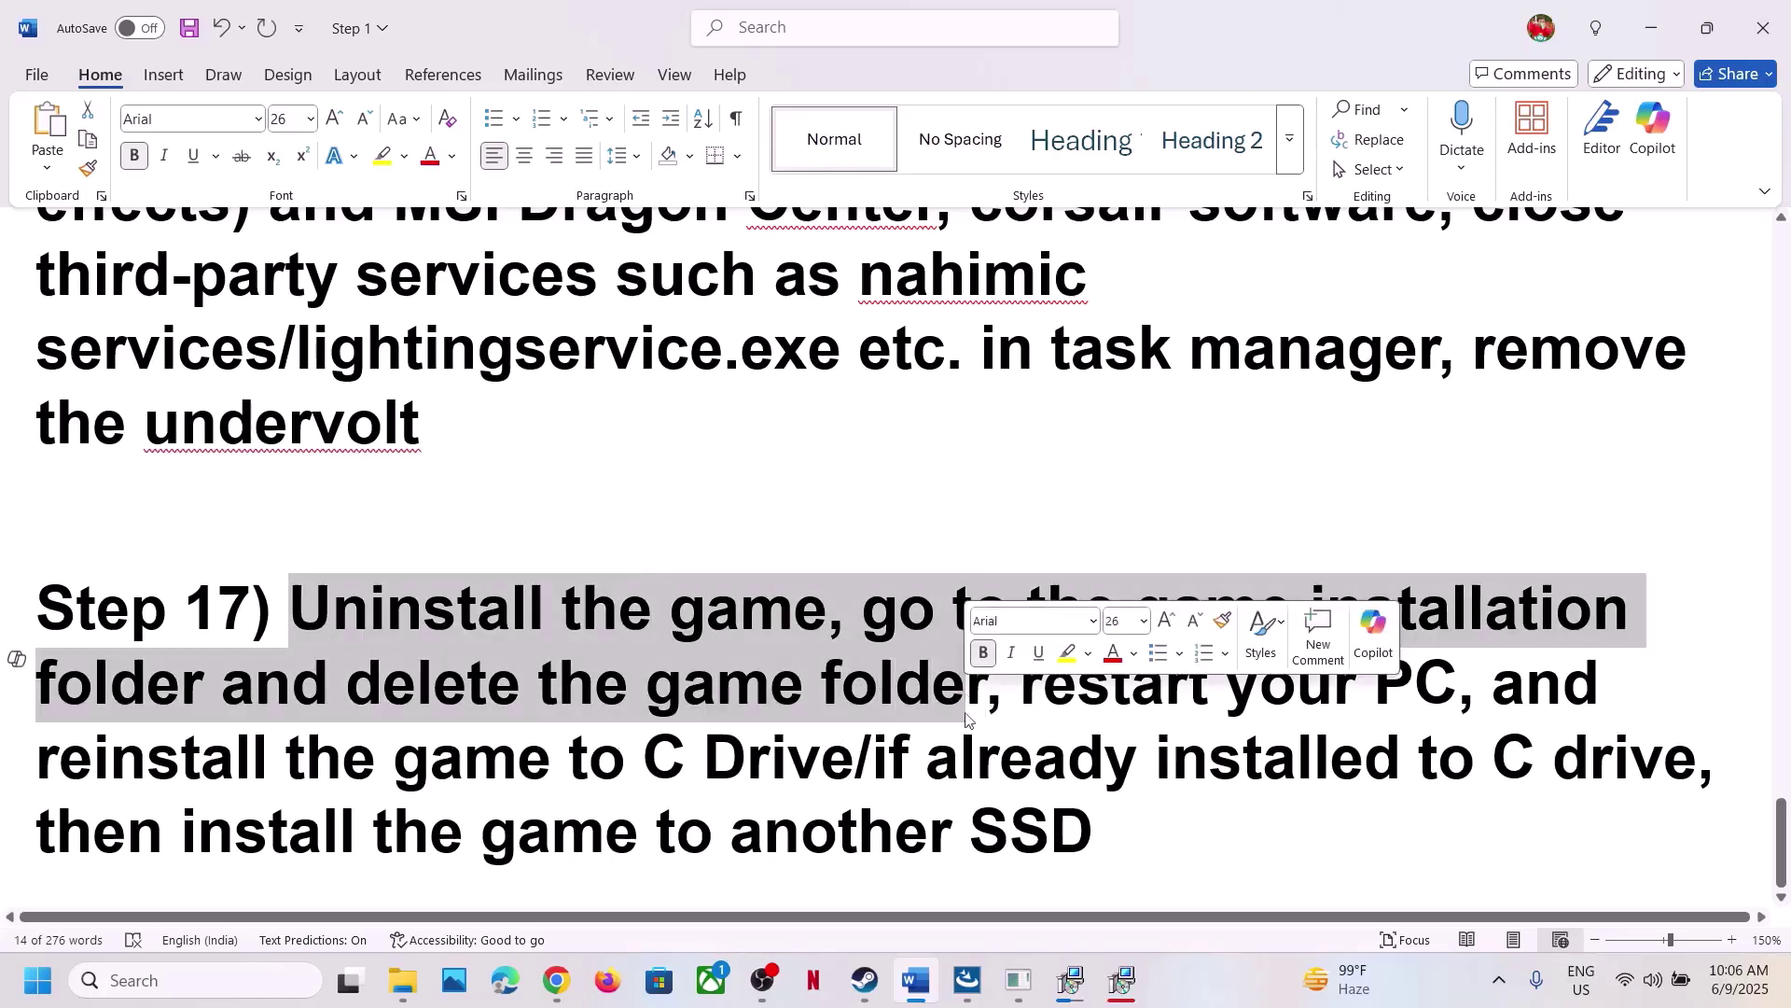
{"action": "left_click", "coordinate": [873, 987]}
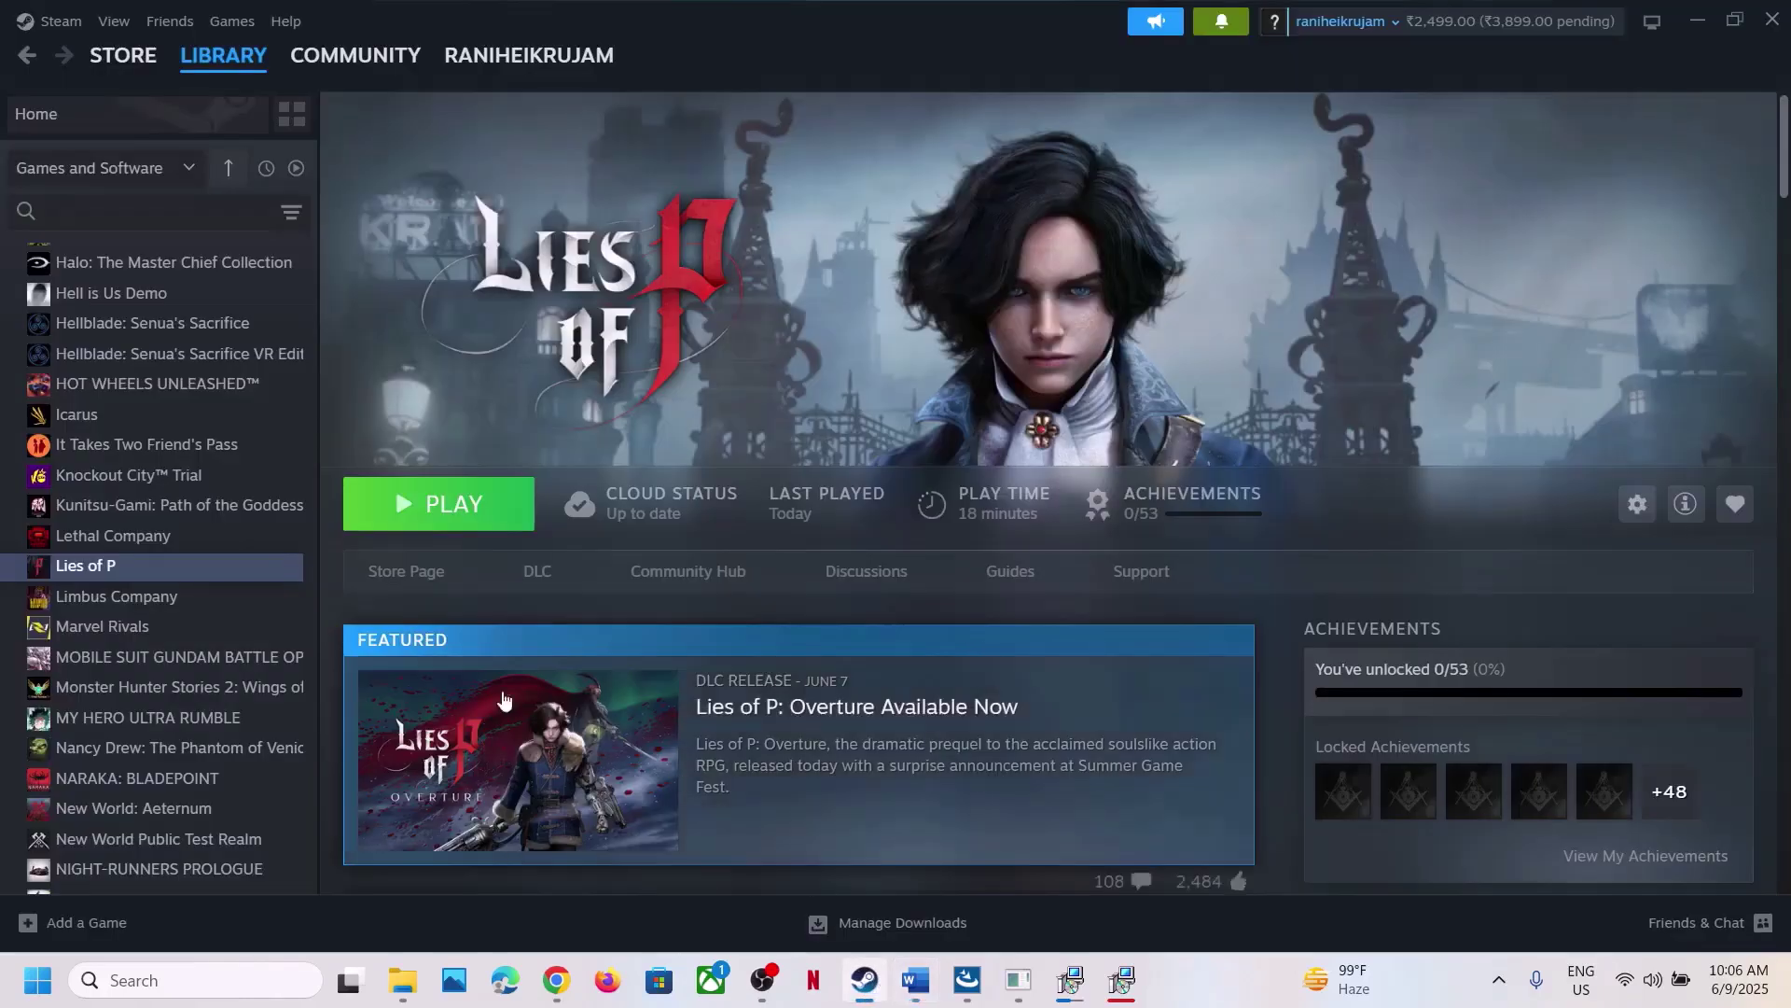
{"action": "right_click", "coordinate": [222, 576]}
{"action": "mouse_move", "coordinate": [308, 711]}
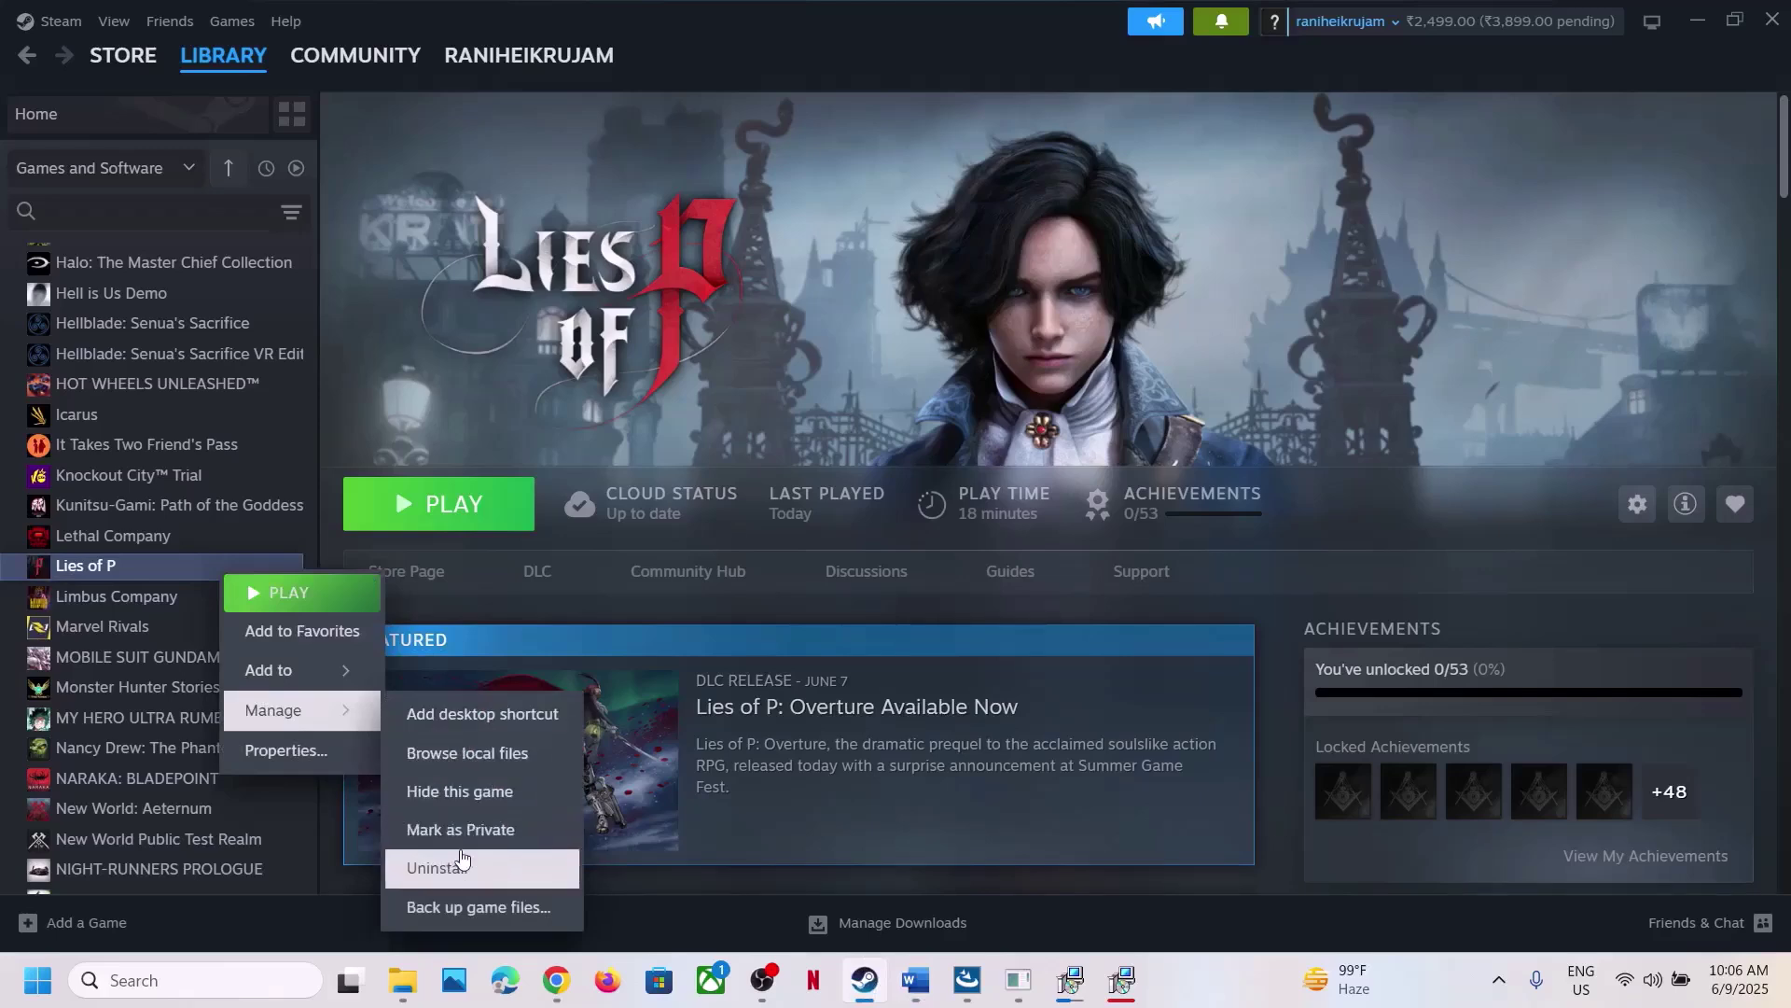
{"action": "left_click", "coordinate": [1002, 443]}
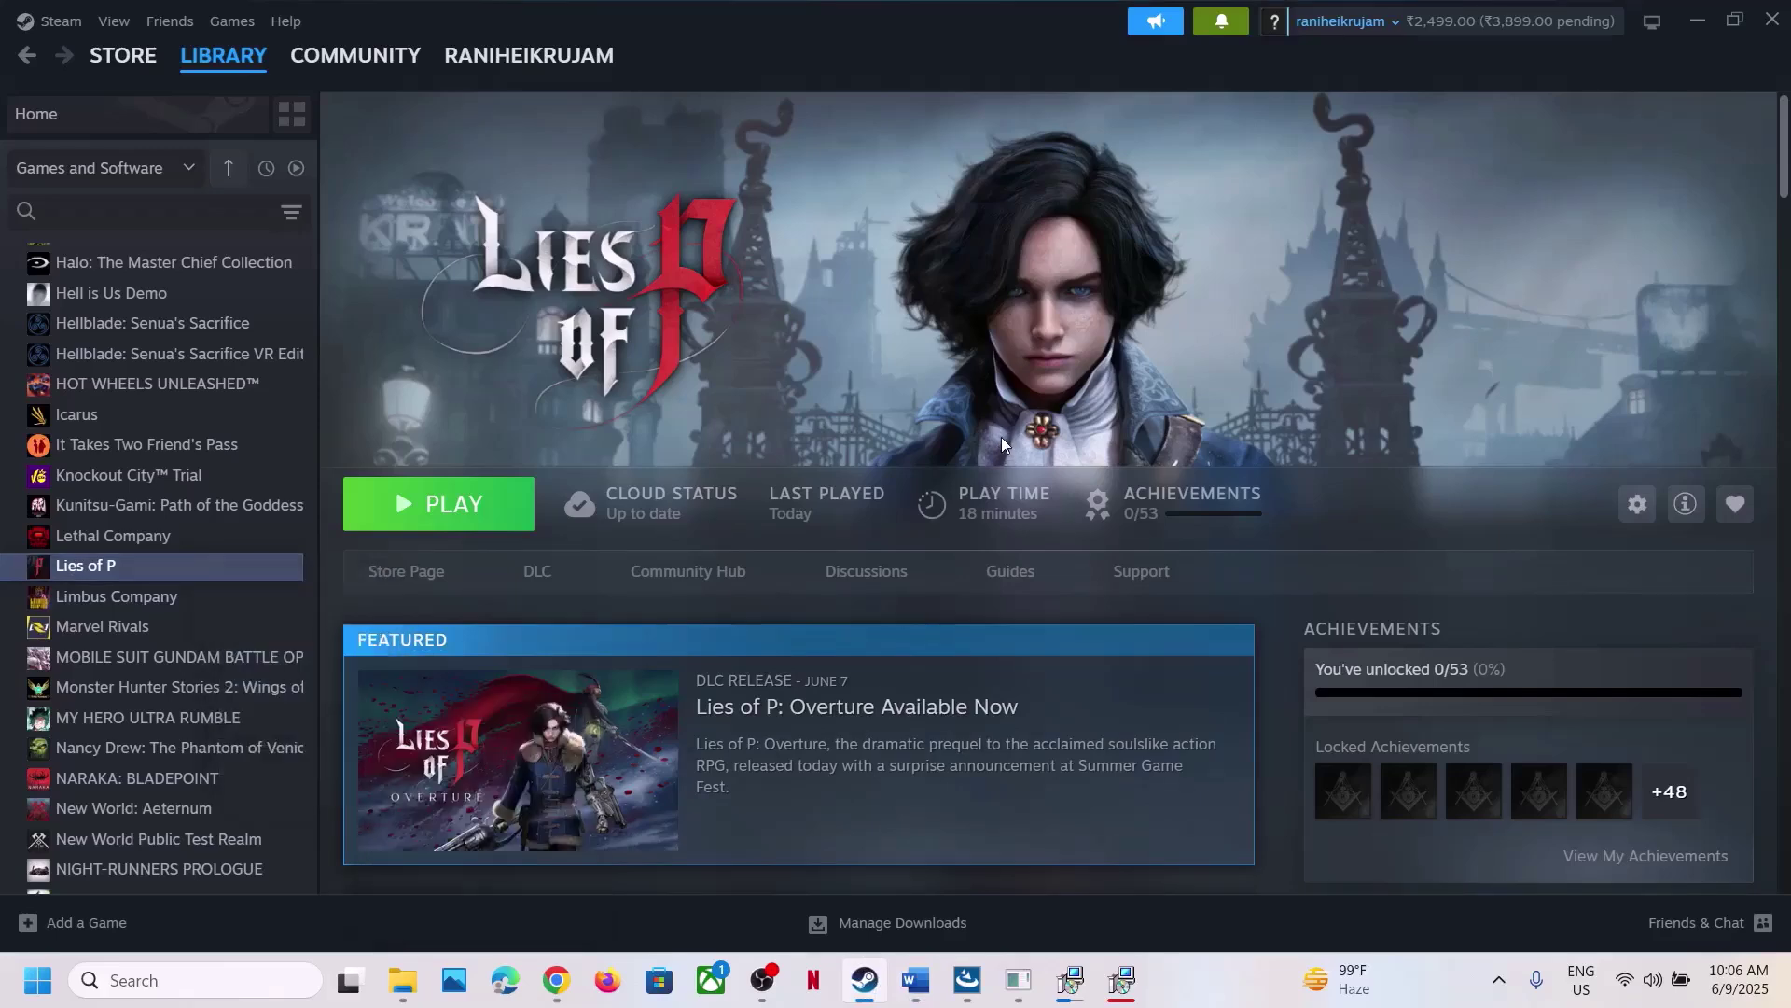
- Highlight the Step 17 instructions on reinstalling to C Drive or another SSD in Word, and return to the Steam library
{"action": "left_click", "coordinate": [912, 980]}
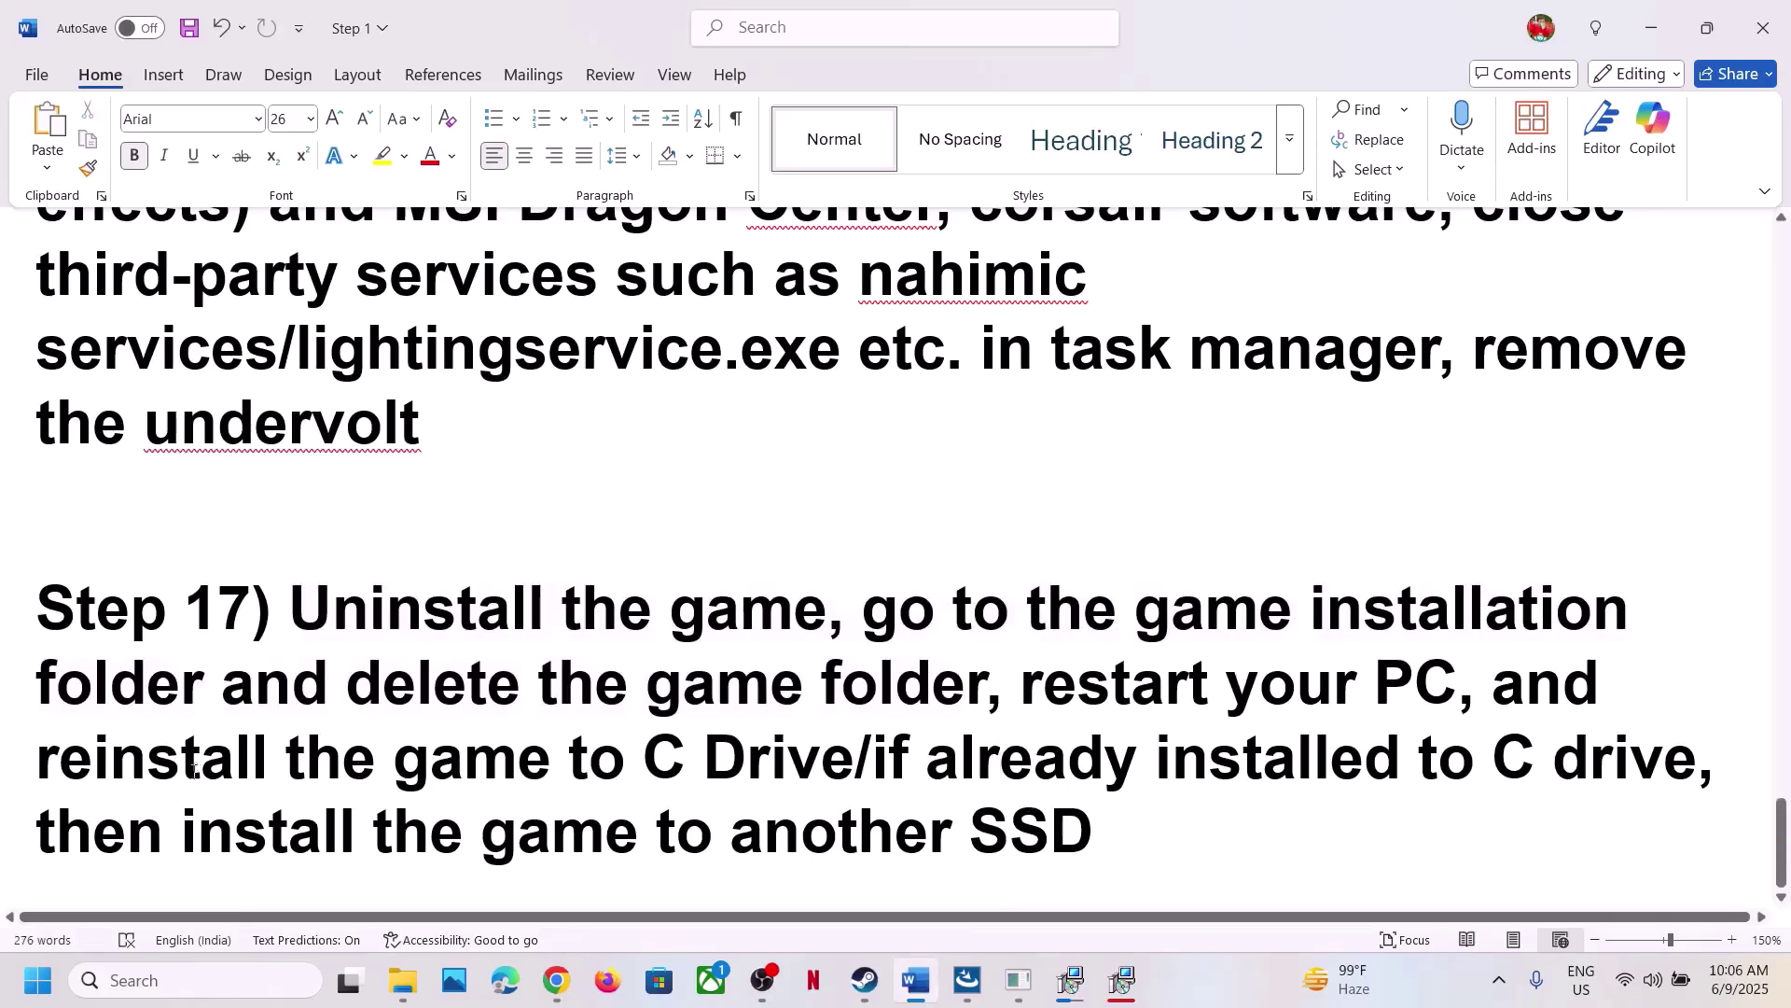
{"action": "left_click_drag", "start_coordinate": [108, 763], "coordinate": [843, 756]}
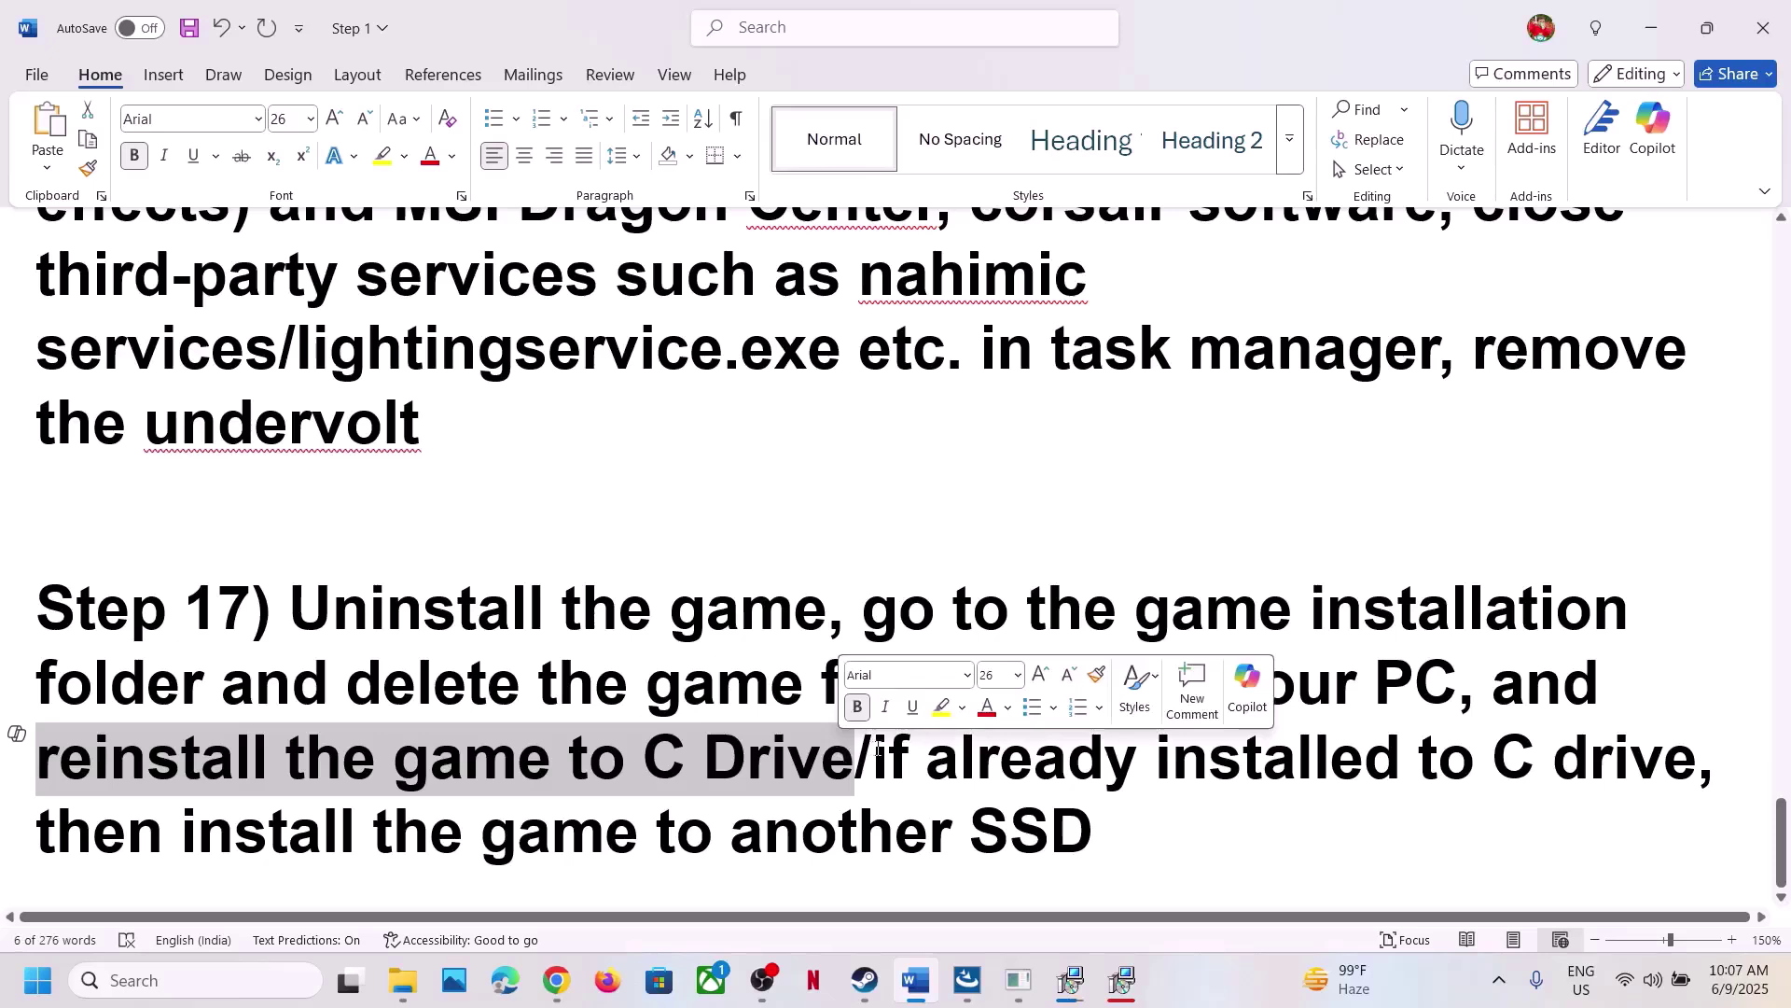
{"action": "mouse_move", "coordinate": [878, 751]}
{"action": "left_mouse_down"}
{"action": "mouse_move", "coordinate": [1120, 835]}
{"action": "mouse_move", "coordinate": [825, 831]}
{"action": "mouse_move", "coordinate": [1152, 801]}
{"action": "mouse_move", "coordinate": [1030, 752]}
{"action": "mouse_move", "coordinate": [896, 747]}
{"action": "left_mouse_up"}
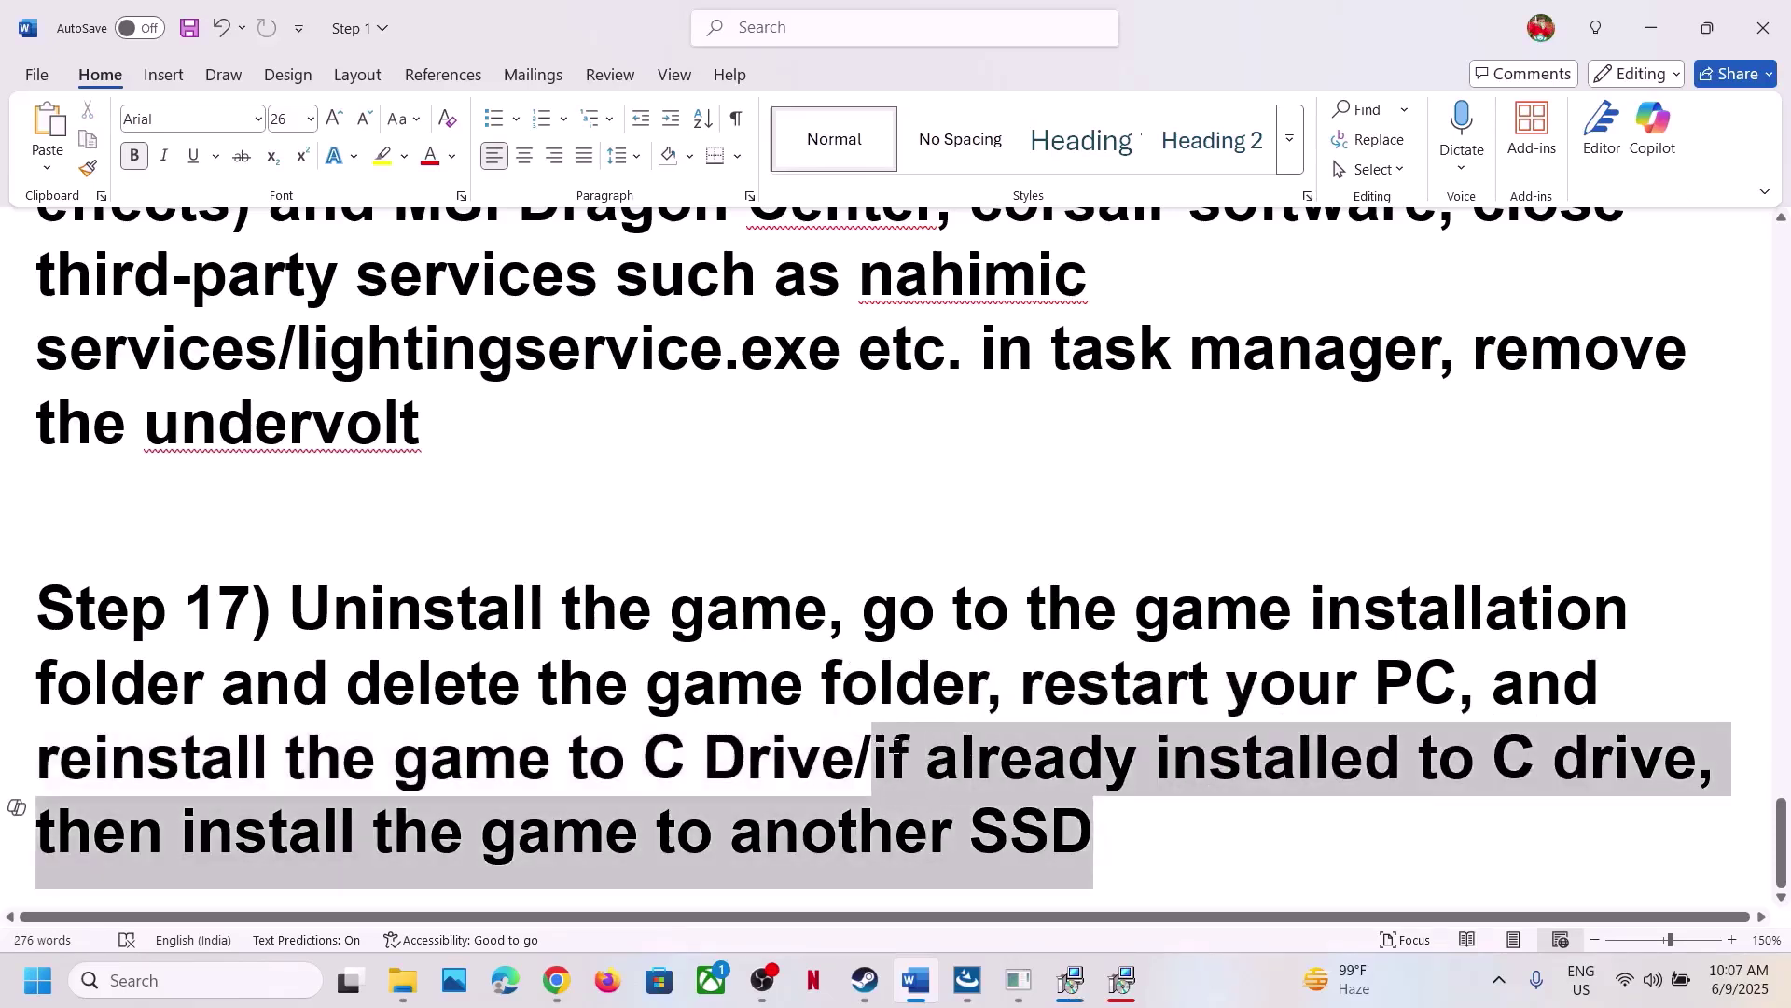
{"action": "left_click", "coordinate": [871, 961]}
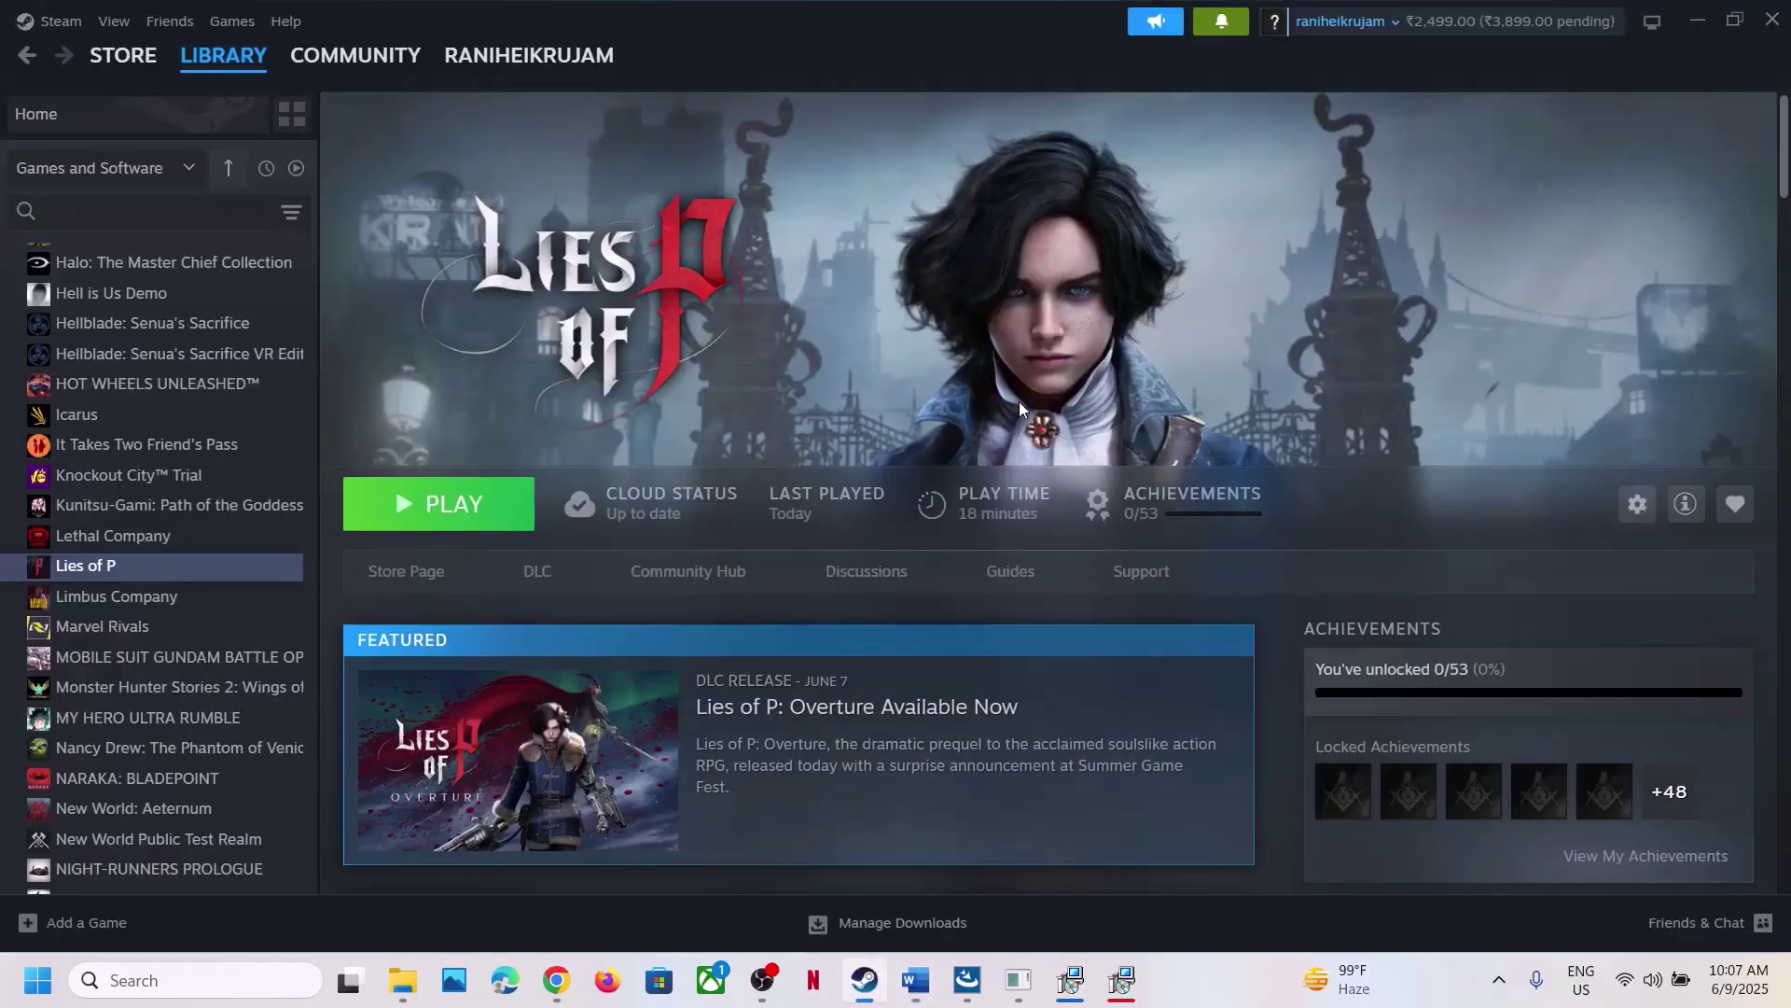